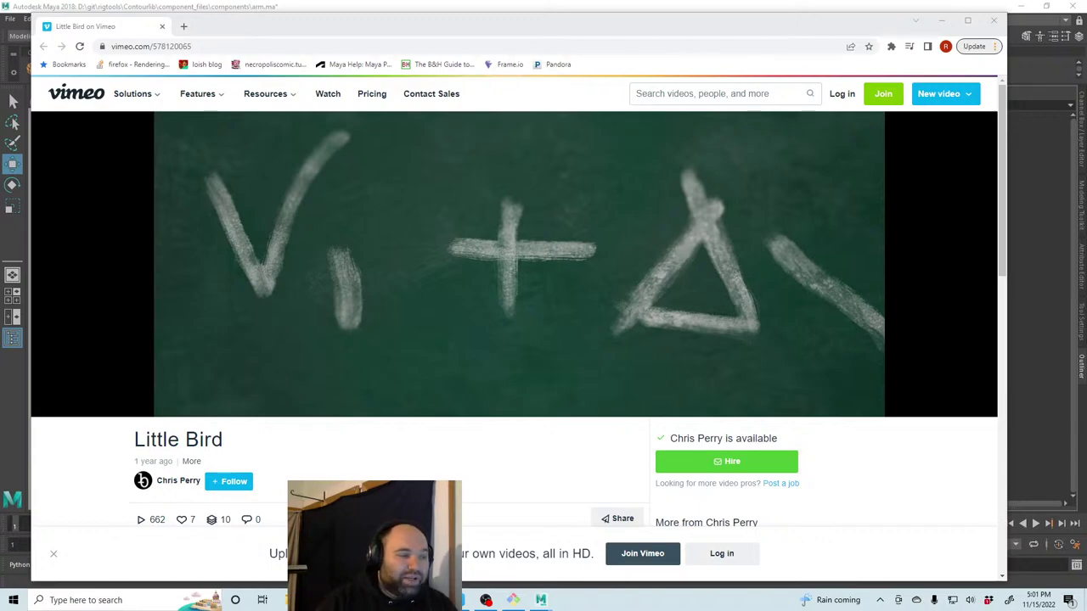
Skim the Little Bird video on Vimeo, skipping ahead to about 01:10, and pause it after a short stretch.
mouse_move(519, 309)
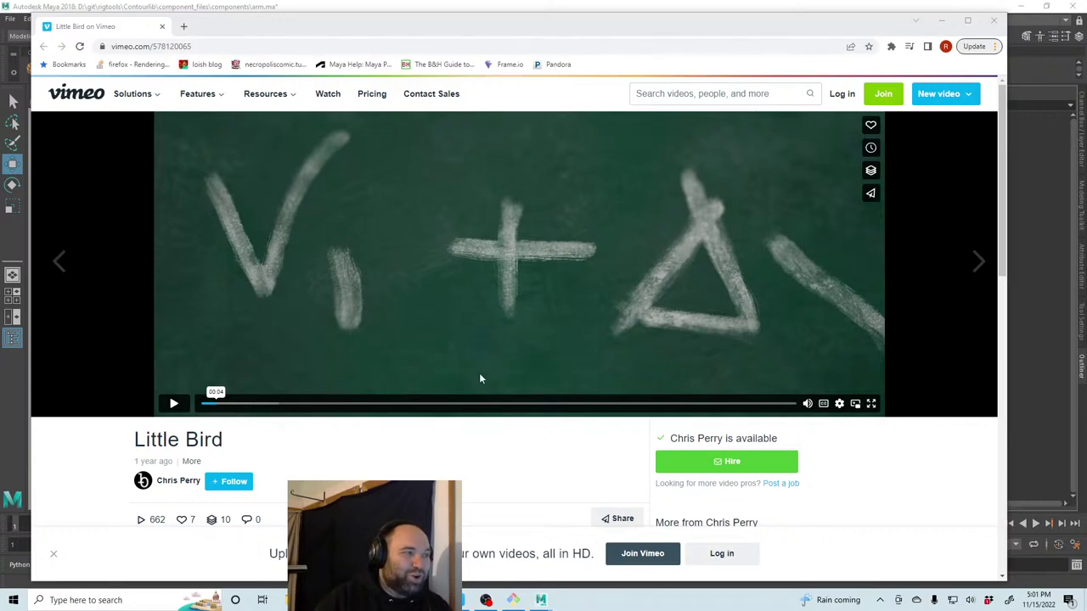
scroll(360, 433, "down", 2)
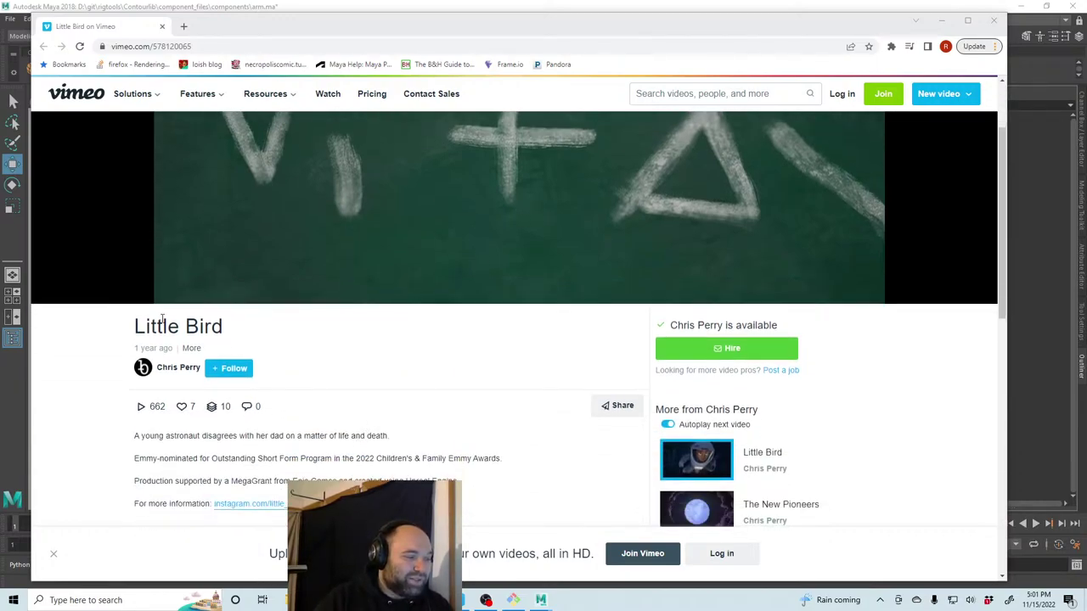
scroll(437, 382, "up", 2)
left_click(246, 46)
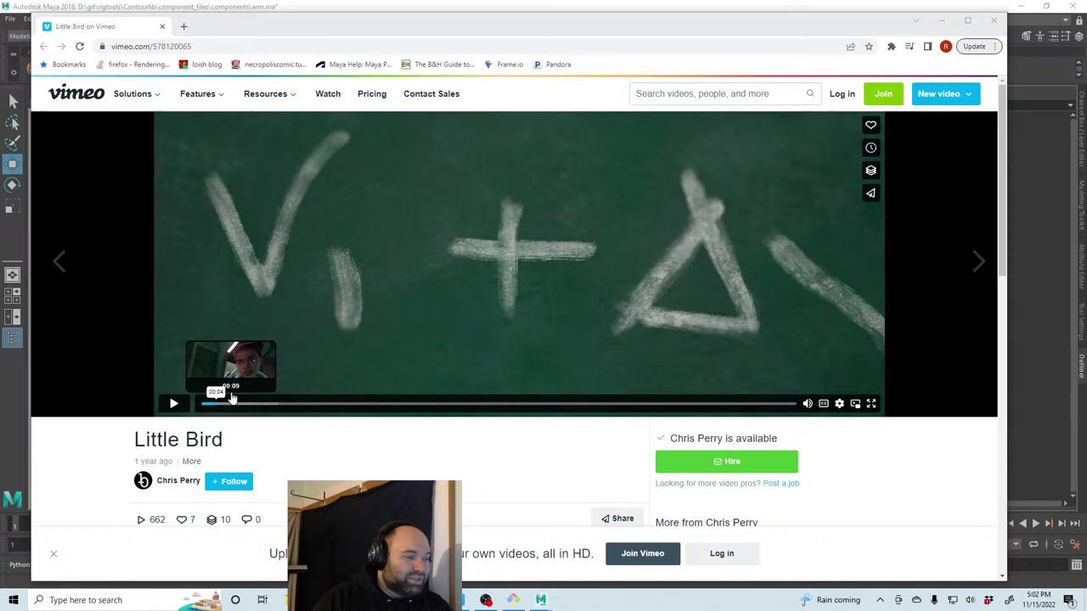
left_click(314, 404)
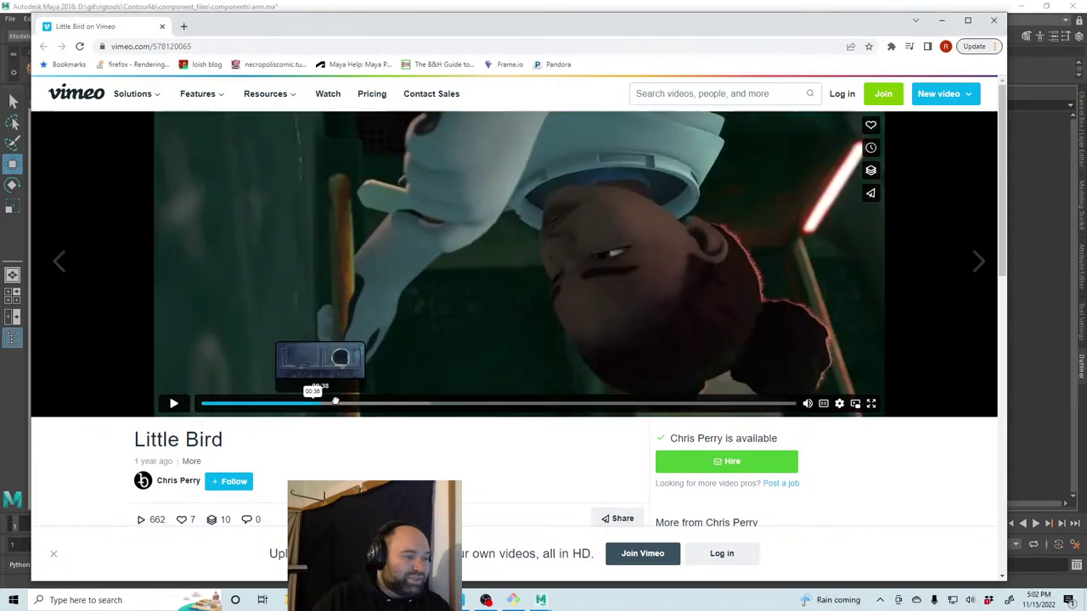
left_click(416, 404)
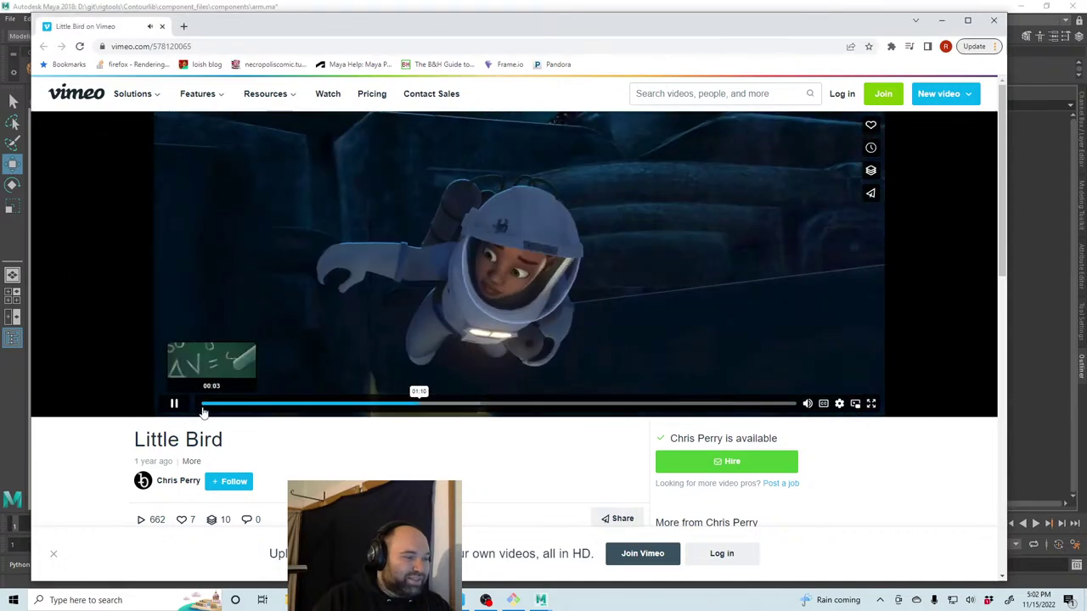
left_click(173, 403)
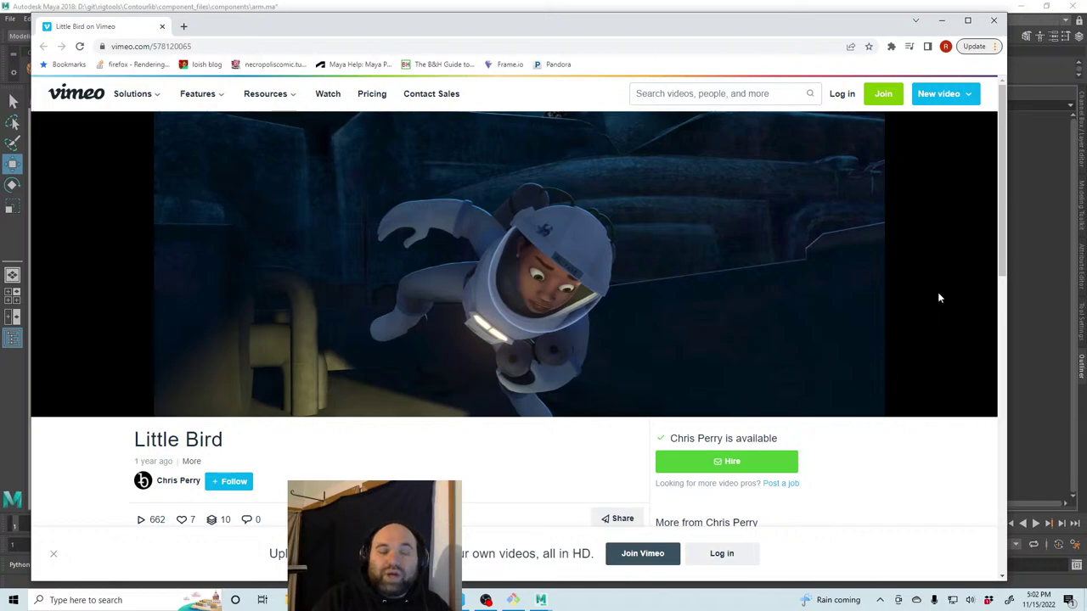
mouse_move(480, 259)
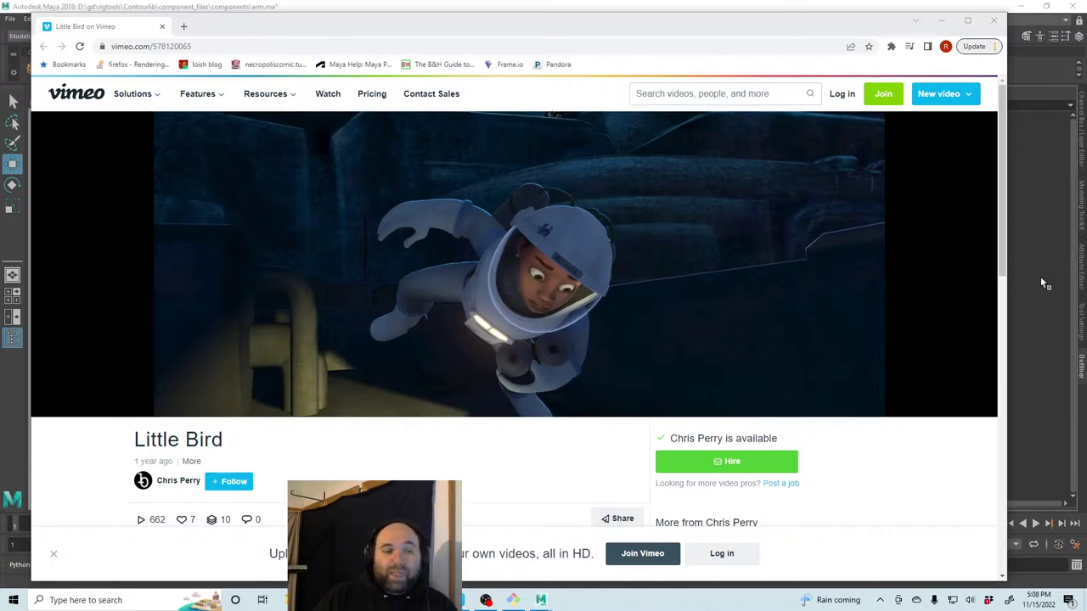
Switch to Maya and select the component group, then the guides group of the arm component.
left_click(942, 21)
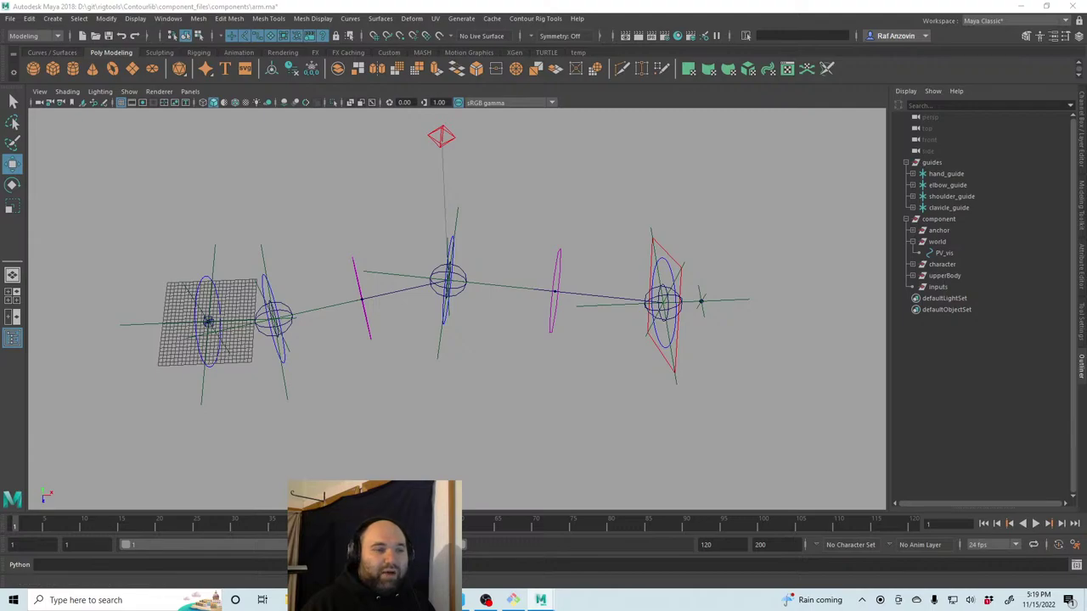
left_click_drag(512, 371, 516, 408, "alt")
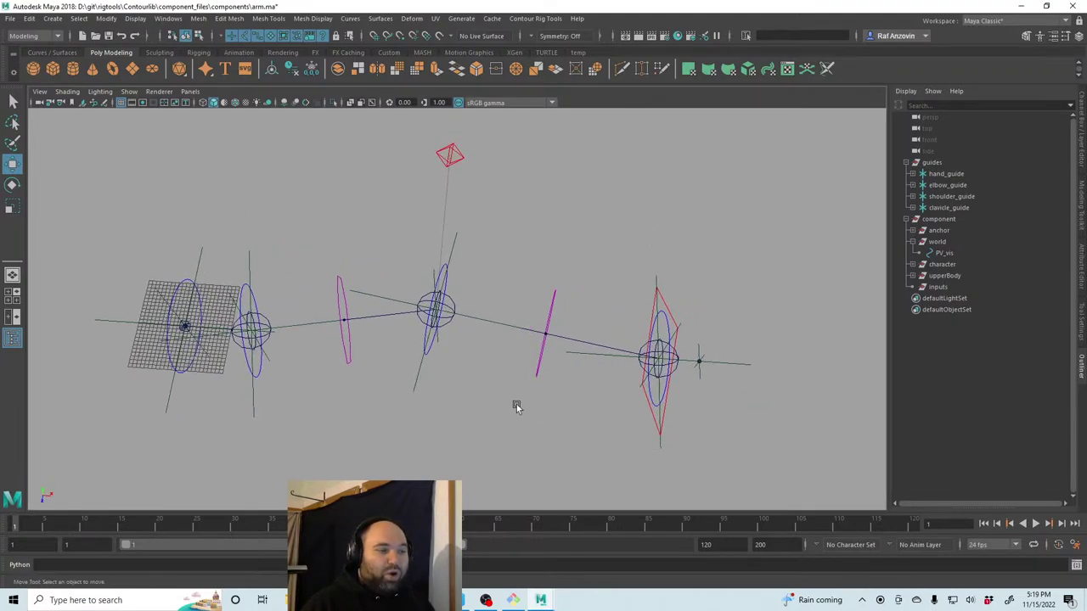
left_click(947, 220)
left_click(931, 163)
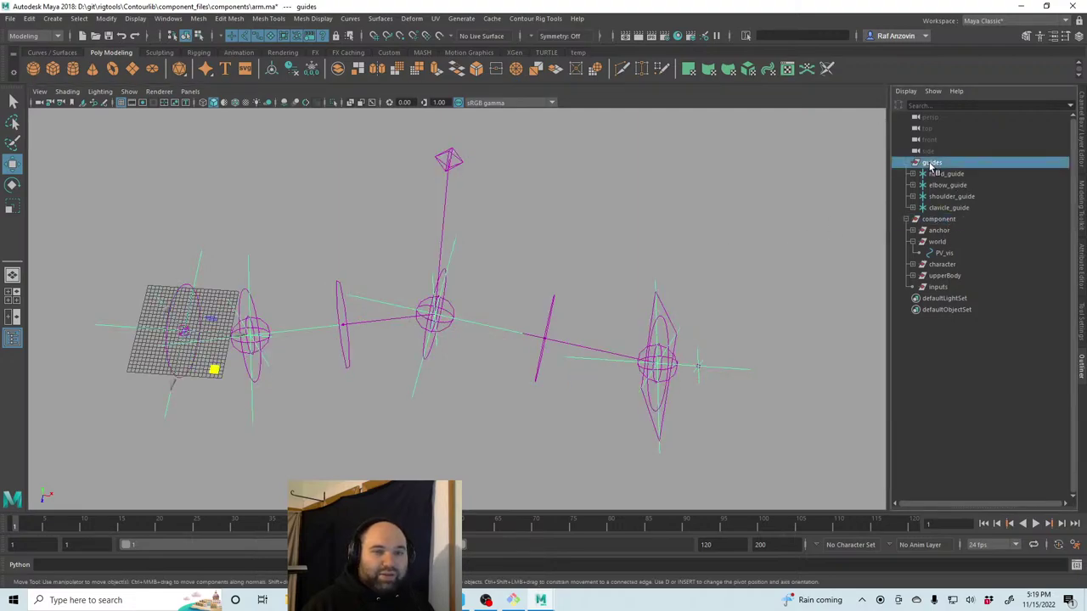
Select the elbow guide and move it well above the line between the shoulder and the hand.
left_click(451, 248)
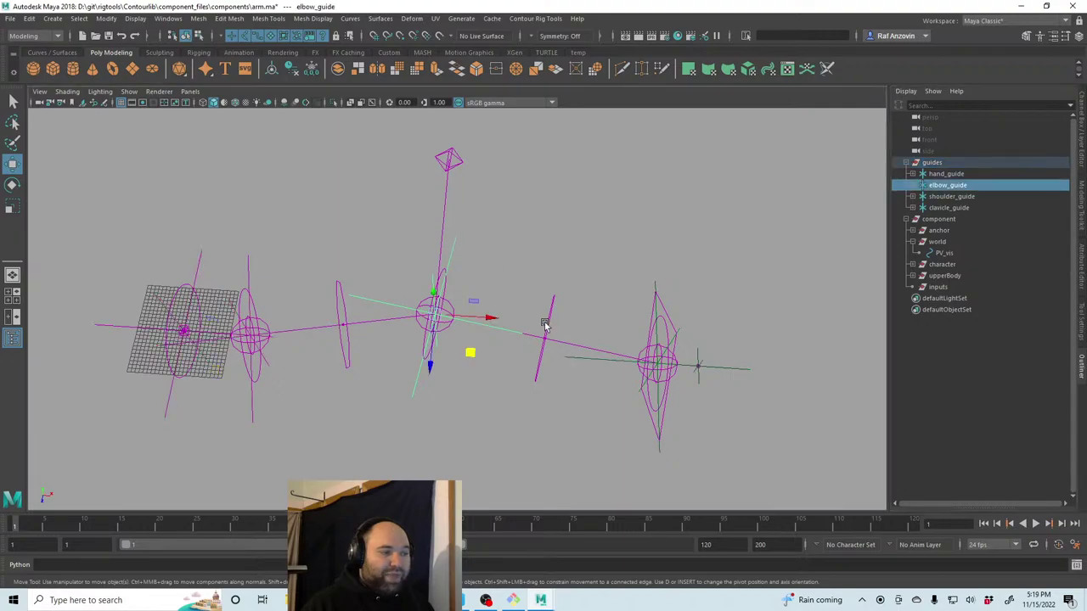
left_click_drag(545, 325, 529, 299, "alt")
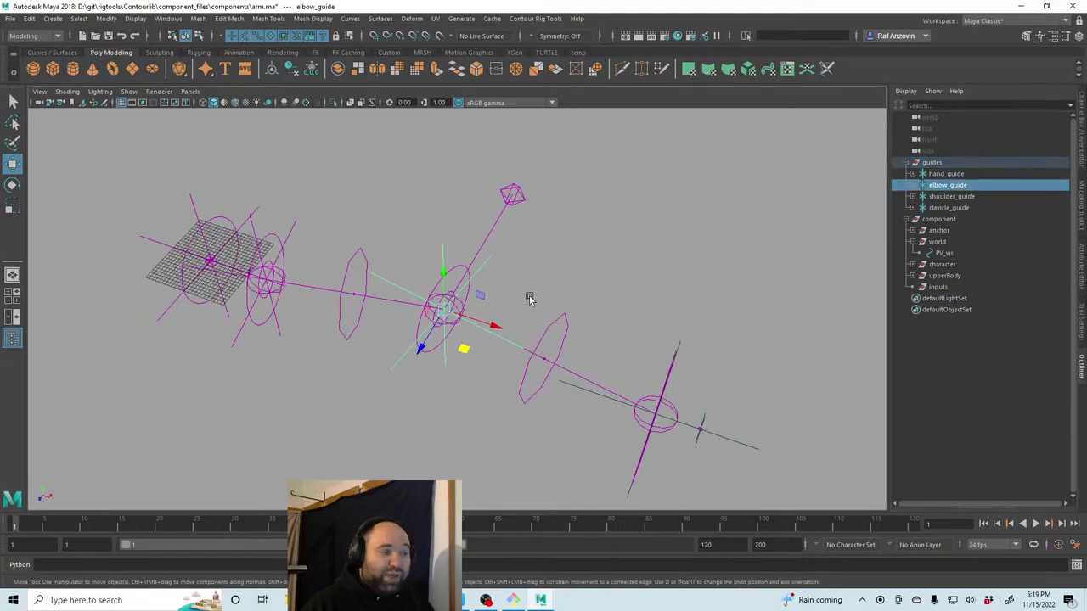
left_click_drag(444, 314, 515, 199)
Select the hand guide, then move the shoulder guide slightly upward and away from the clavicle.
left_click(655, 396)
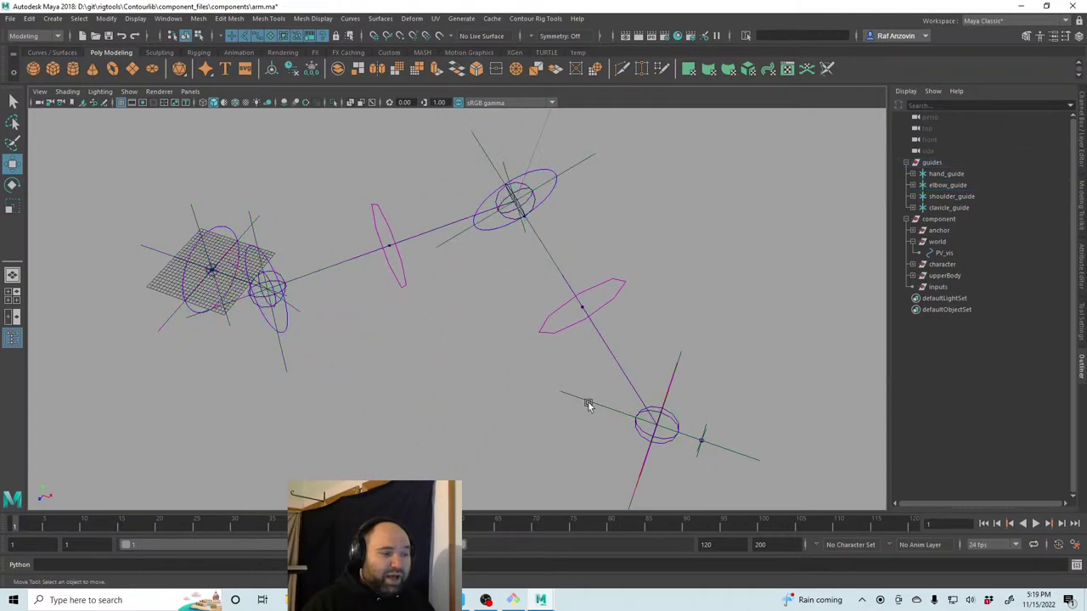
left_click(588, 406)
left_click_drag(674, 422, 274, 371, "alt")
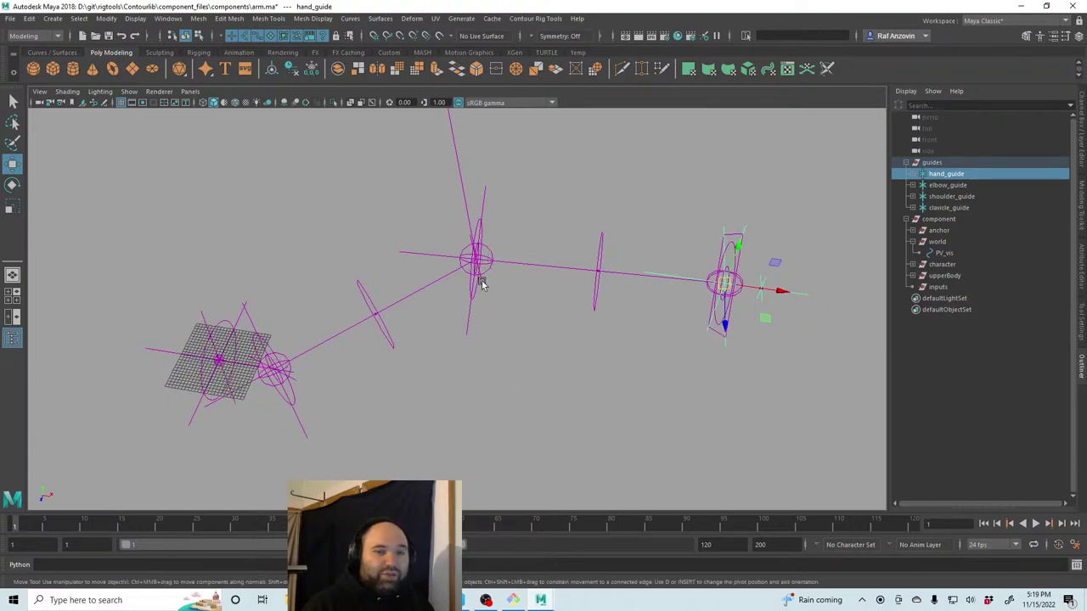
left_click(301, 422)
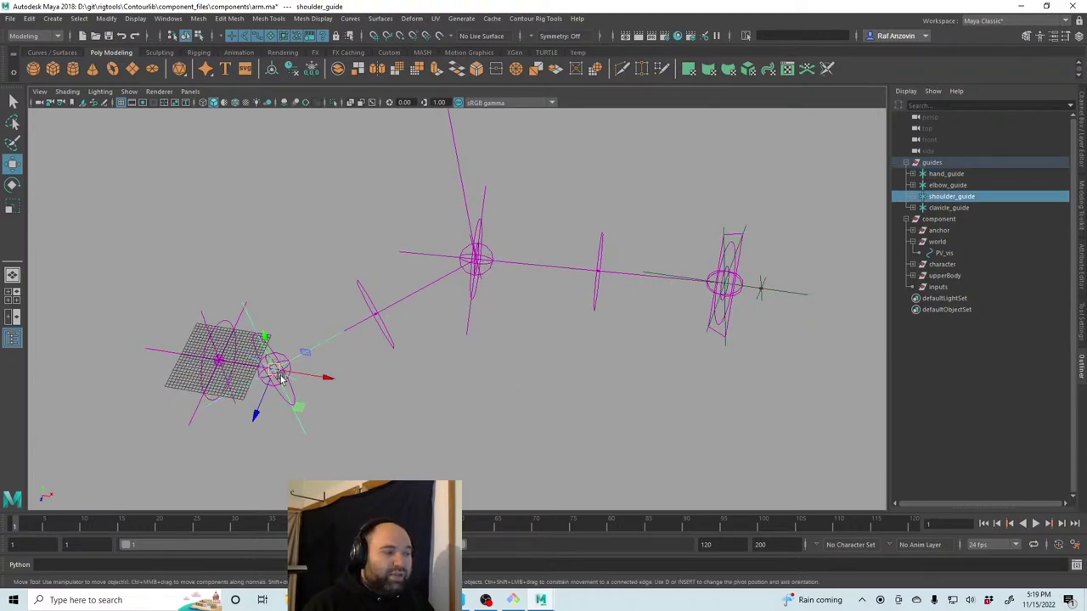
left_click_drag(281, 378, 295, 344)
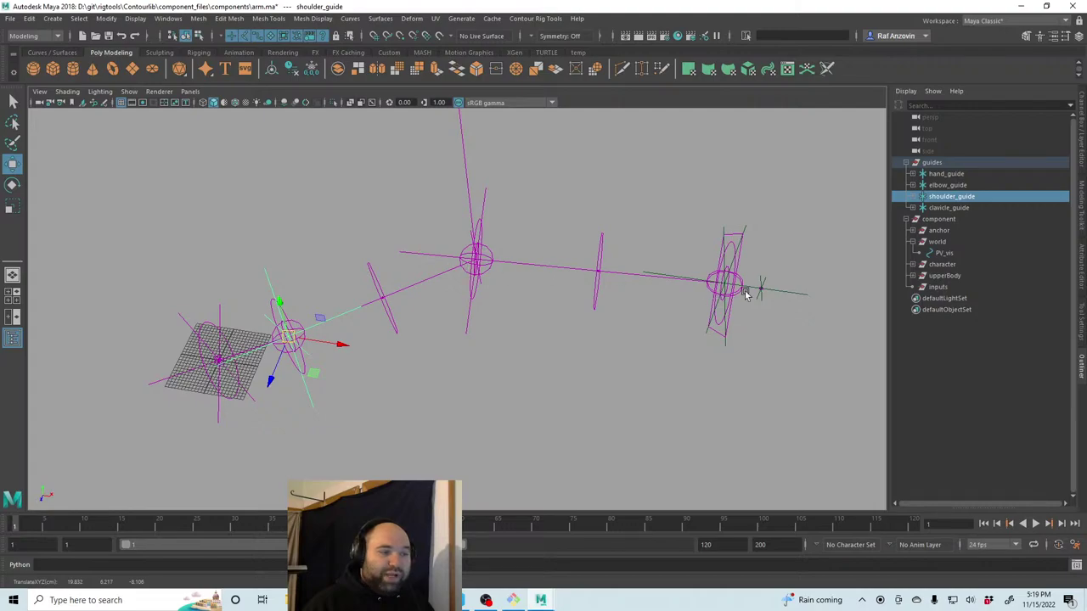
middle_click_drag(574, 359, 580, 370, "alt")
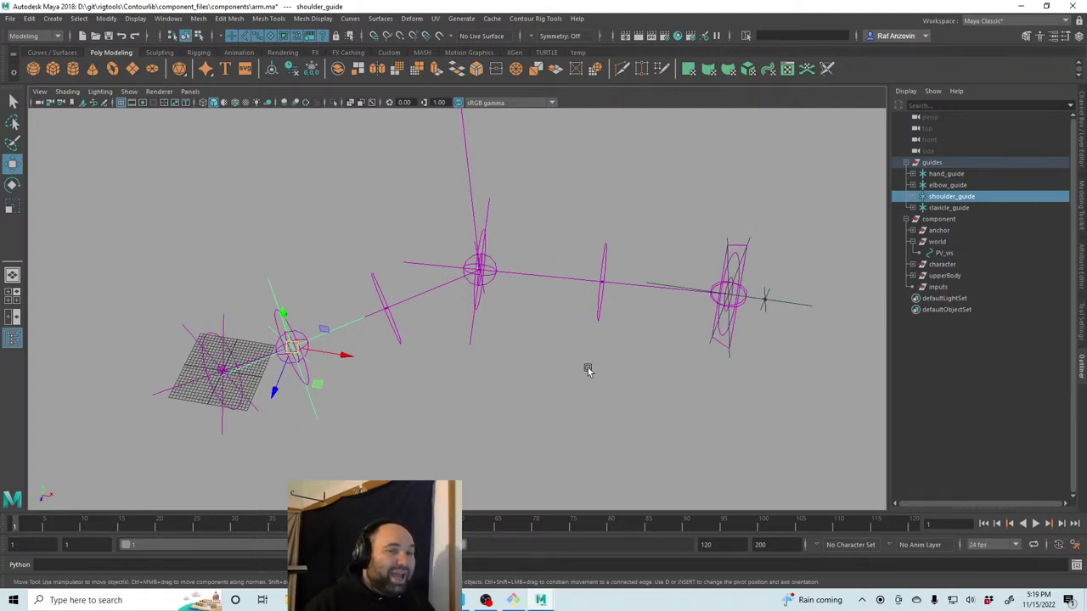
Select the elbow guide and move it slightly upward and toward the hand.
left_click(501, 199)
left_click(493, 205)
middle_click_drag(524, 277, 501, 363, "alt")
scroll(506, 358, "up", 2)
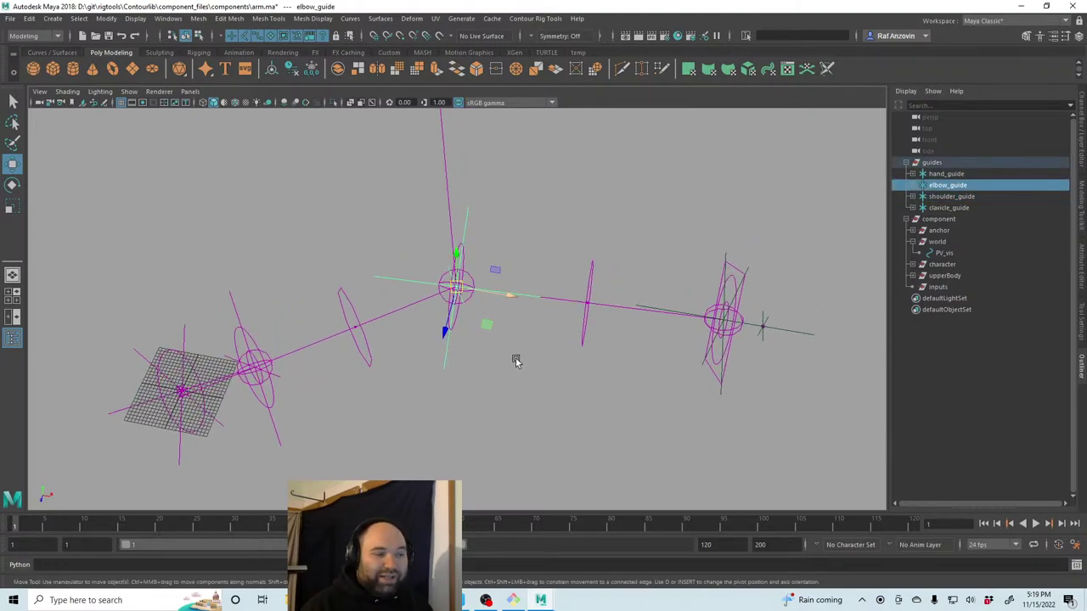
mouse_move(478, 255)
left_mouse_down()
mouse_move(523, 218)
mouse_move(411, 218)
mouse_move(404, 266)
mouse_move(462, 268)
left_mouse_up()
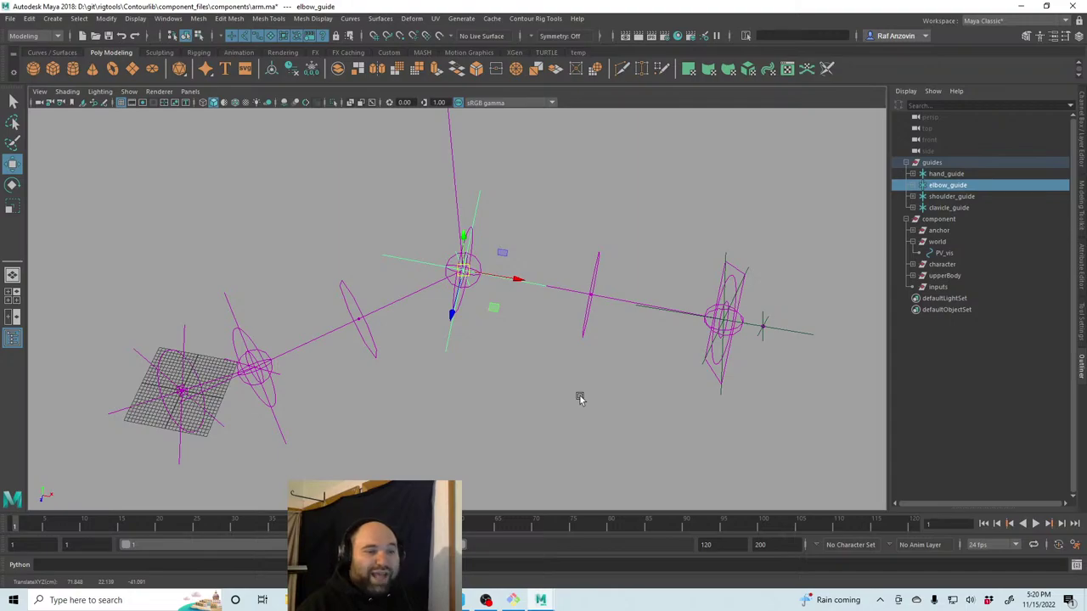
Select the component group, collapse the world group inside it, and clear the selection.
left_click(935, 220)
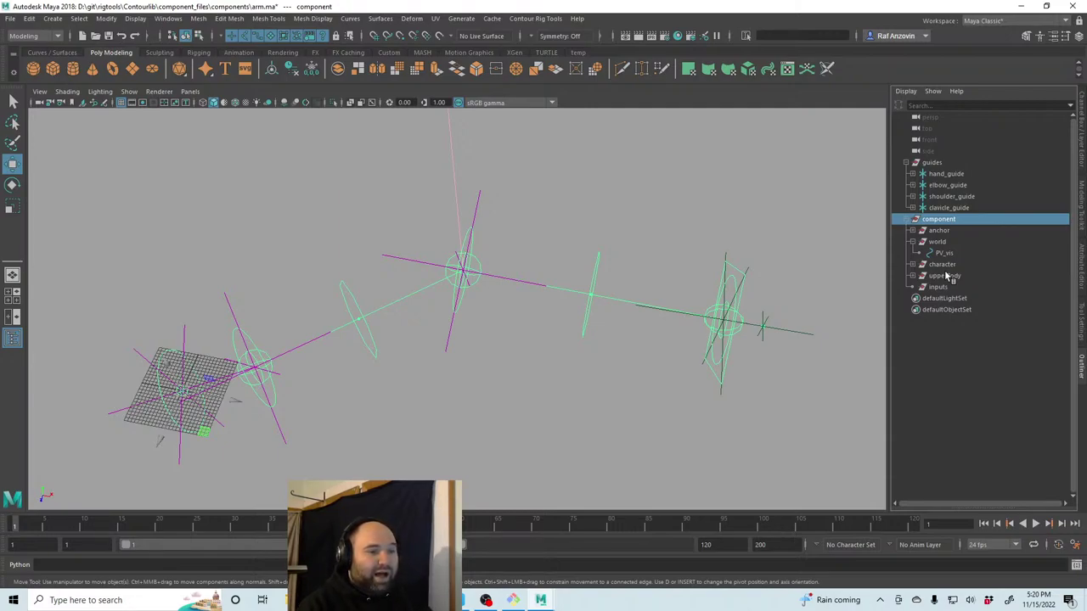
left_click(913, 243)
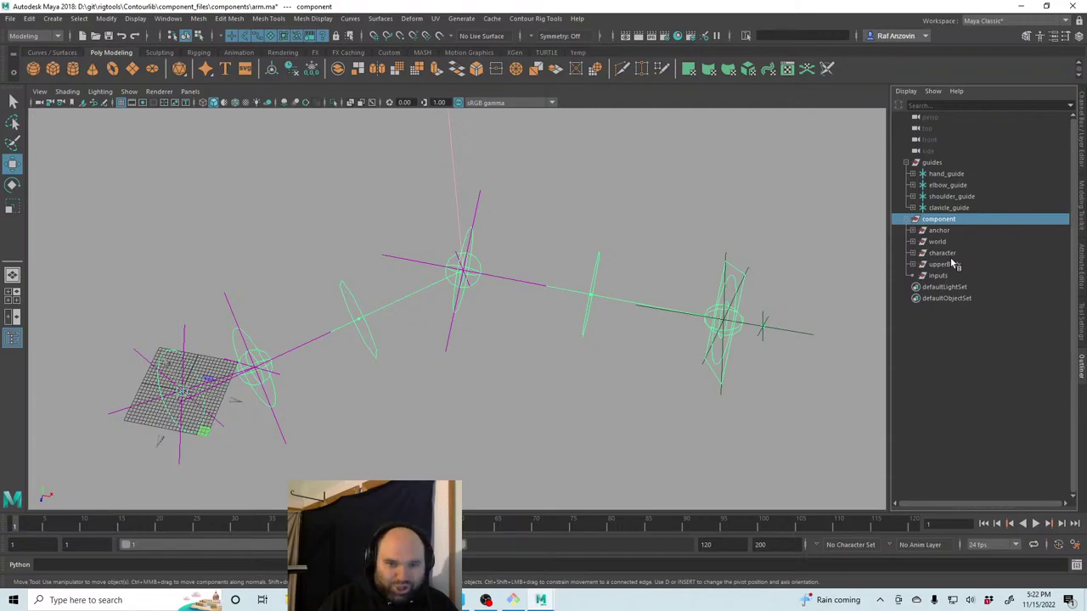
left_click(804, 260)
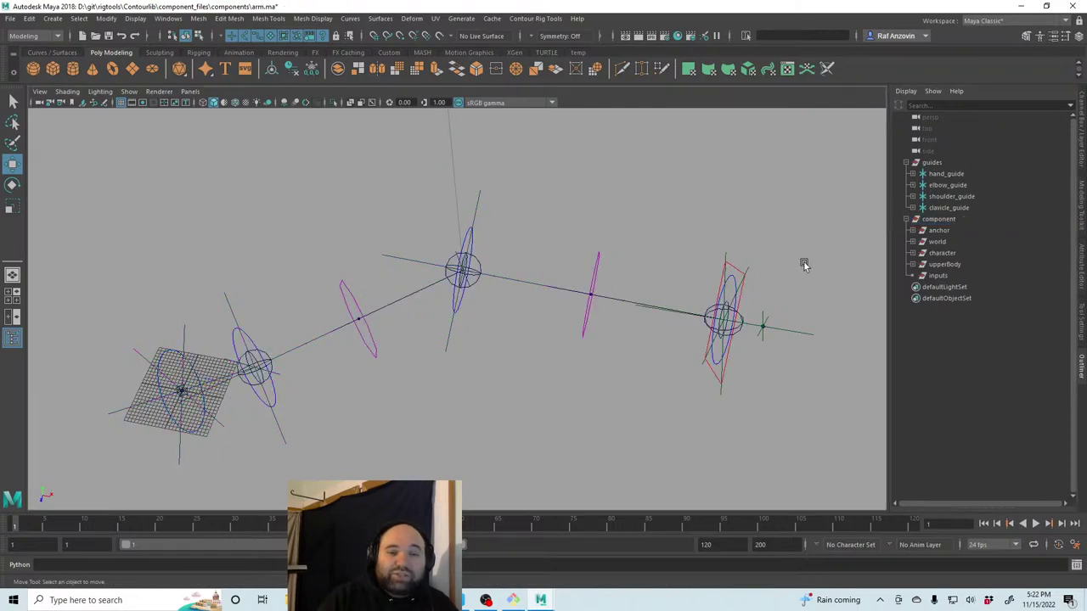
Select the component group, then move the elbow guide up and slightly back toward the shoulder.
left_click(942, 220)
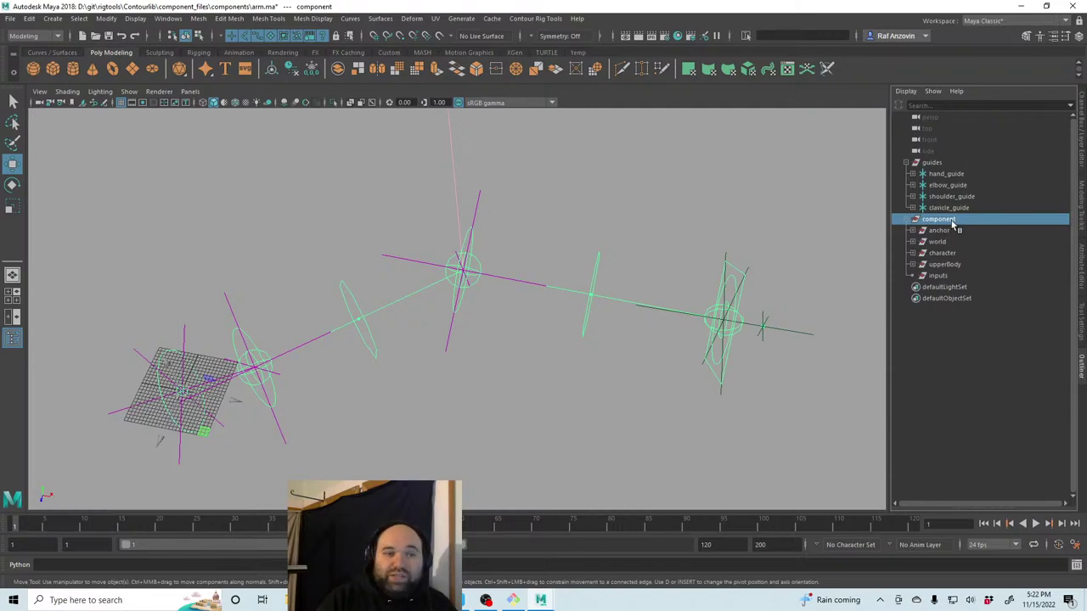
left_click(478, 206)
left_click_drag(463, 270, 444, 243)
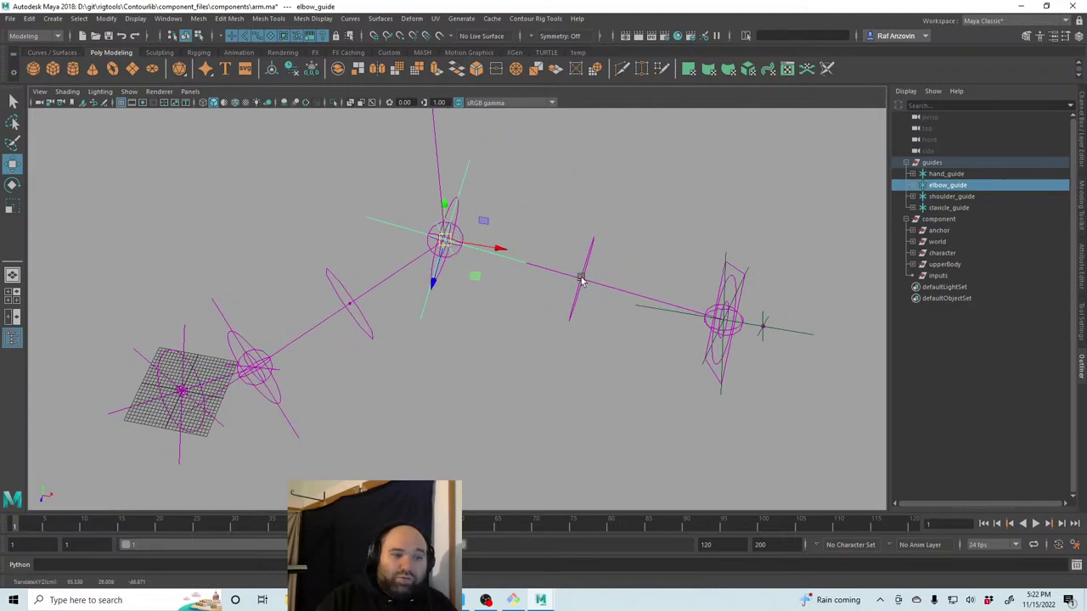
Select the inputs node of the component and display its attributes, including the extra attributes.
left_click(942, 276)
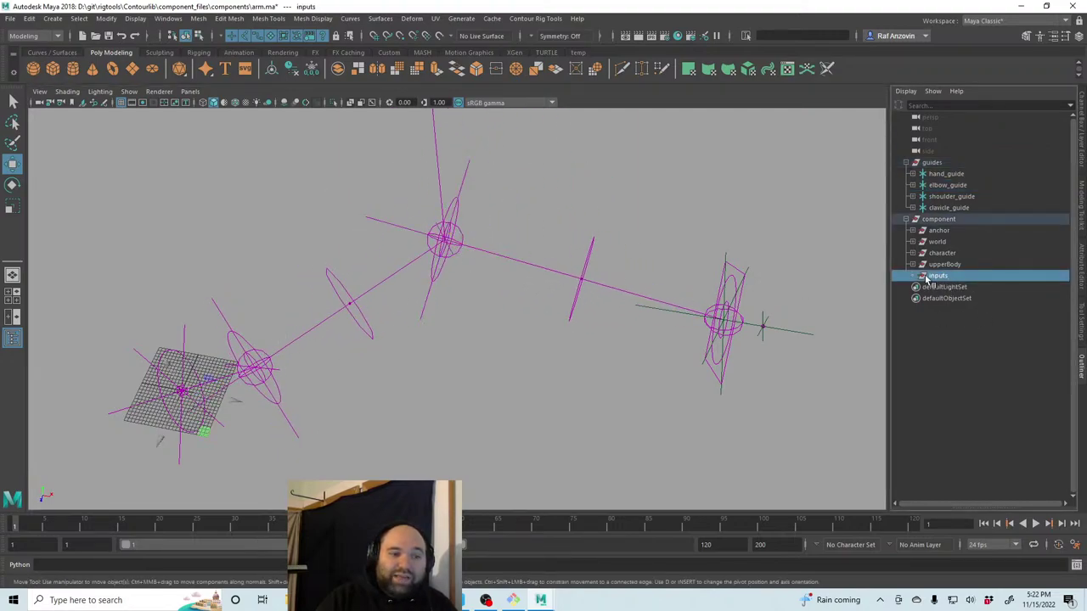
left_click(1084, 259)
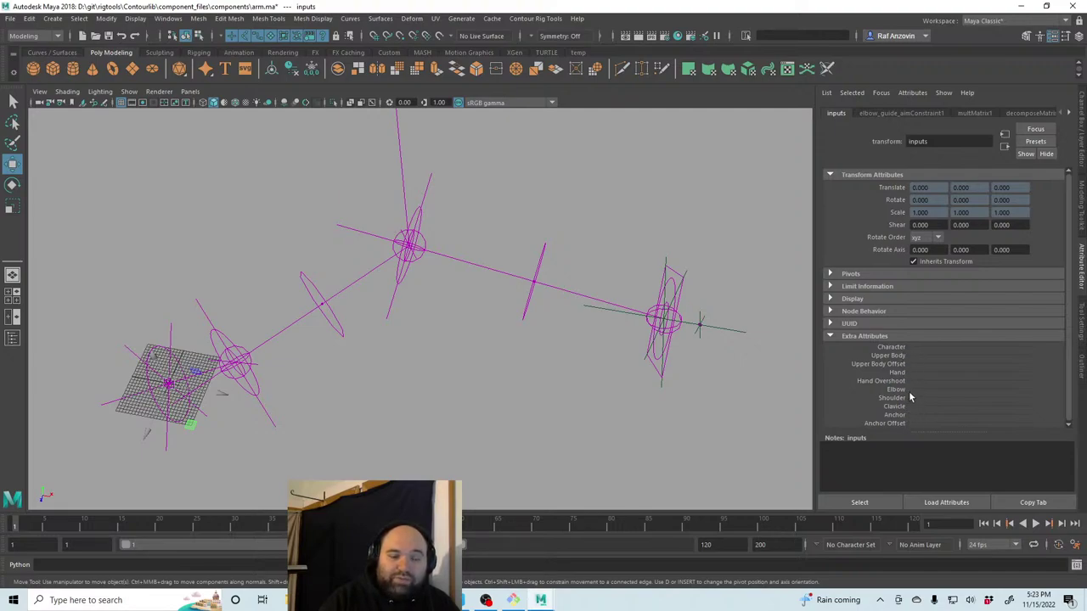
Move the elbow guide and the hand guide upward and away from the shoulder, and show the scene hierarchy again.
left_click(427, 185)
middle_click_drag(427, 195, 713, 265)
left_click(667, 262)
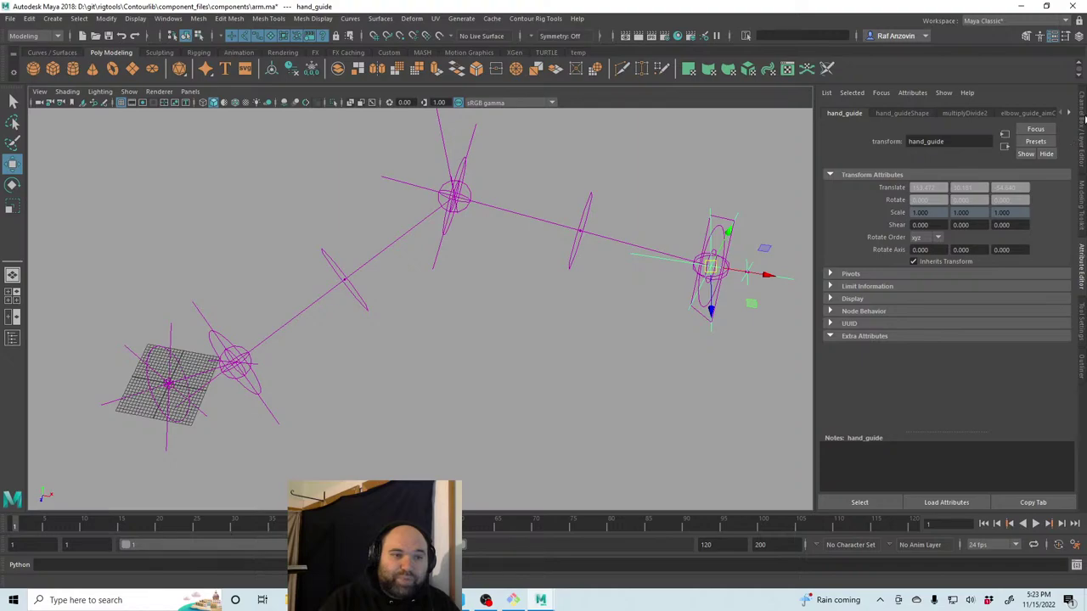
left_click(1080, 132)
left_click(1082, 357)
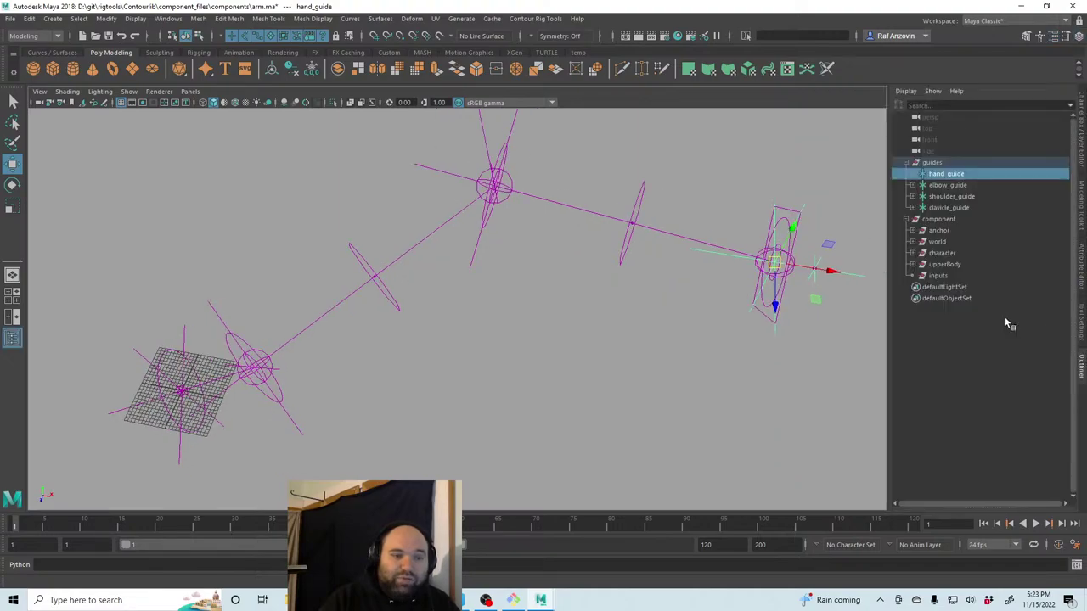
Select the inputs node, then reposition the elbow guide a little farther toward the hand.
left_click(943, 278)
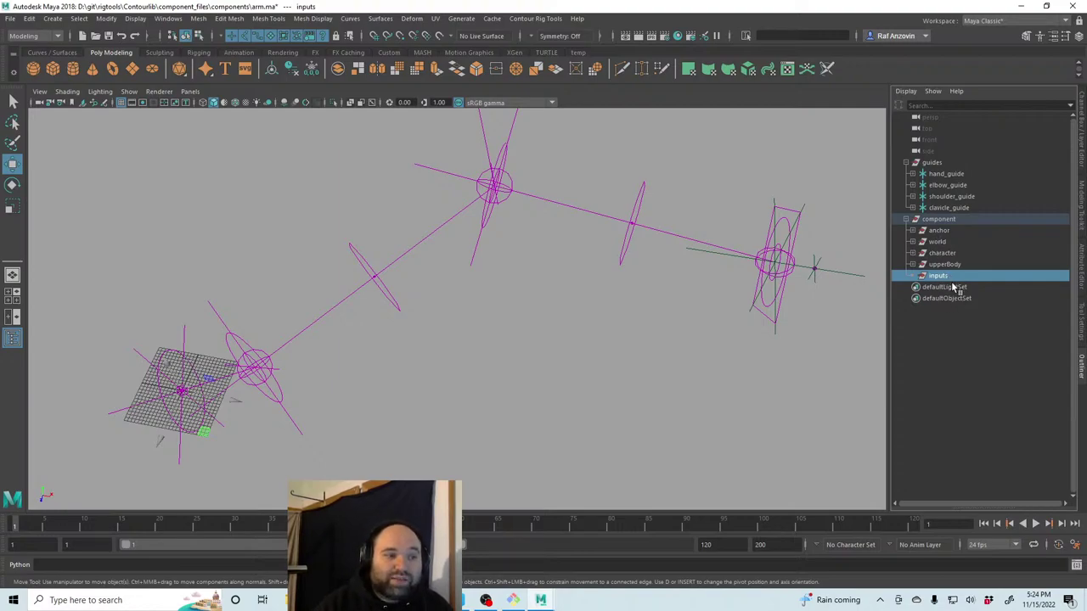
left_click(509, 119)
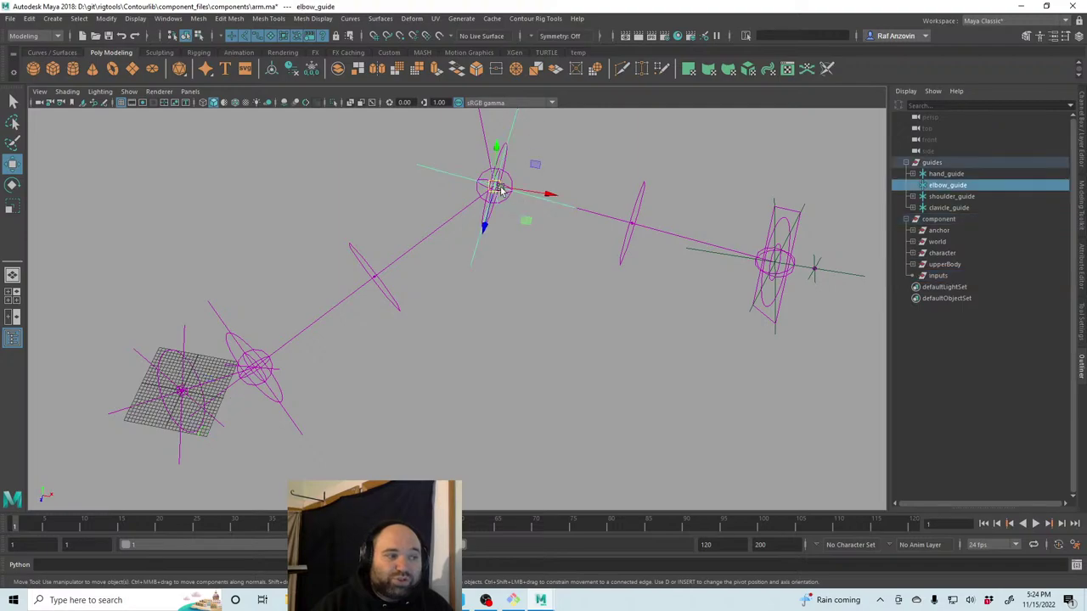
mouse_move(493, 183)
left_mouse_down()
mouse_move(450, 242)
mouse_move(501, 182)
left_mouse_up()
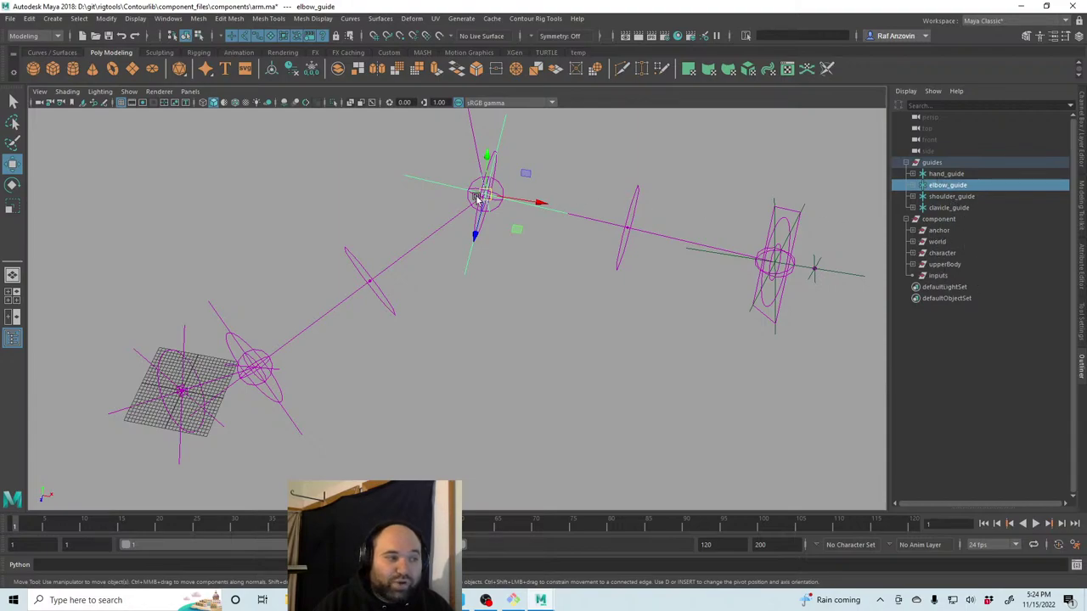
left_click_drag(484, 197, 529, 183)
Select the shoulder FK control and rotate it slightly with the Rotate tool.
left_click(439, 402)
left_click_drag(439, 403, 259, 316, "alt")
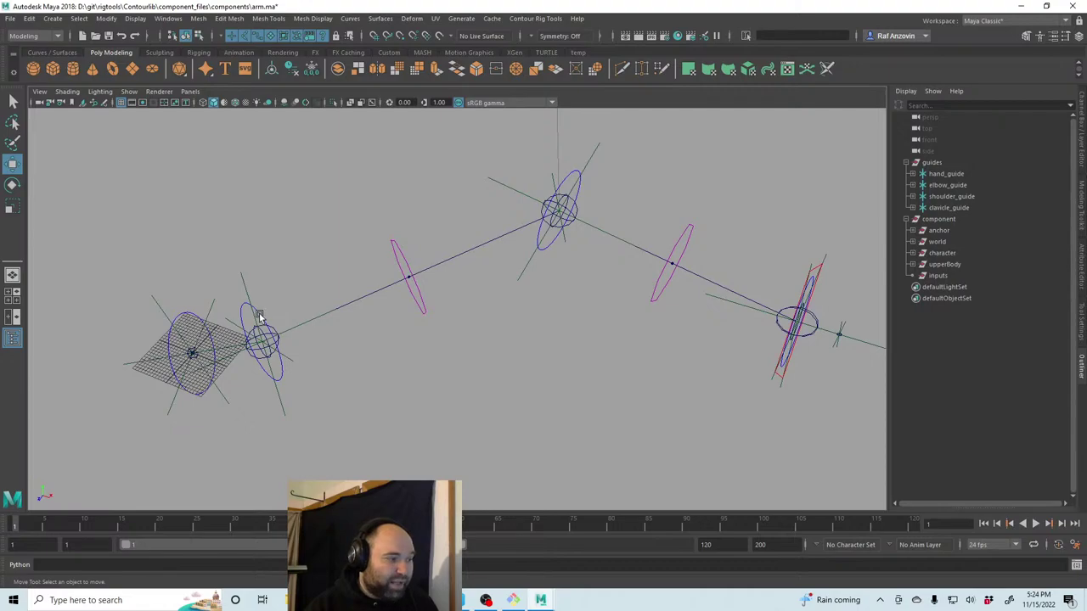
left_click(256, 311)
key("e")
left_click_drag(298, 371, 282, 350)
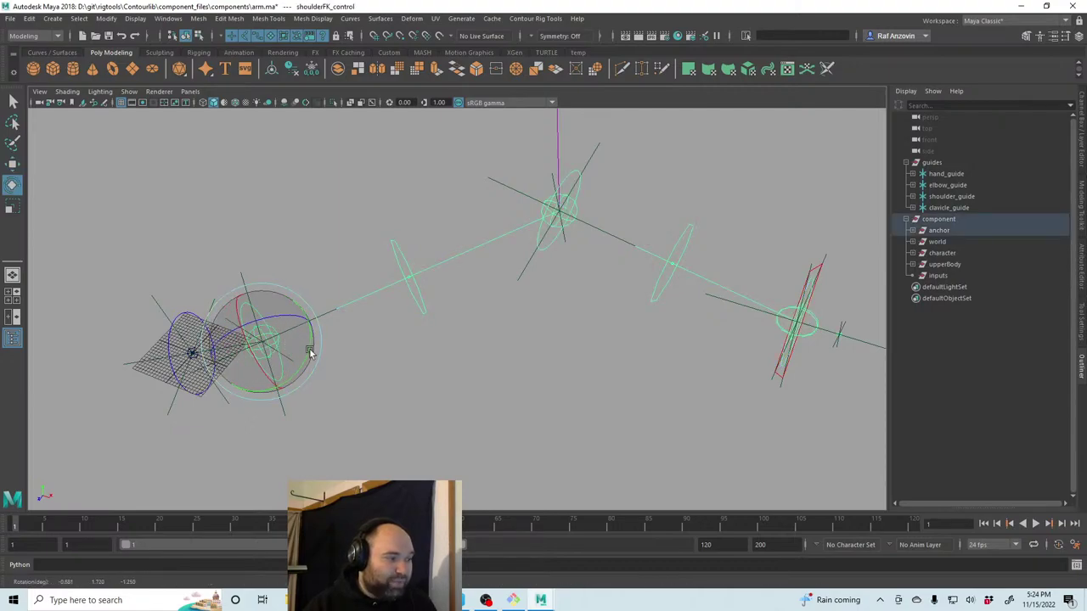
Select the hand IK control, display its attributes, and lower its FKIKSwitch to put the arm in FK mode.
left_click(691, 326)
left_click(824, 264)
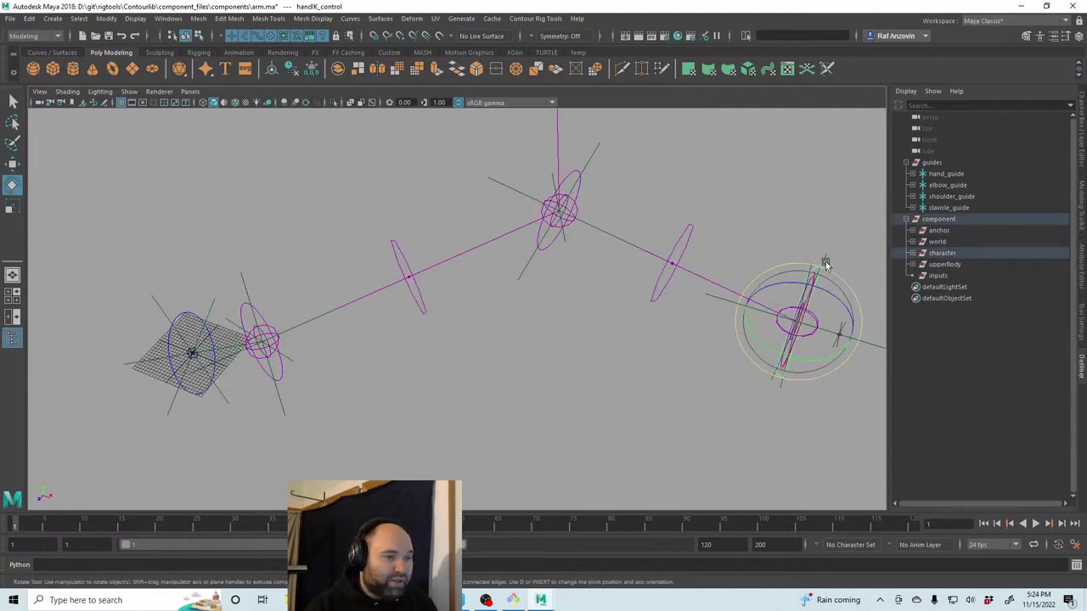
left_click(1080, 133)
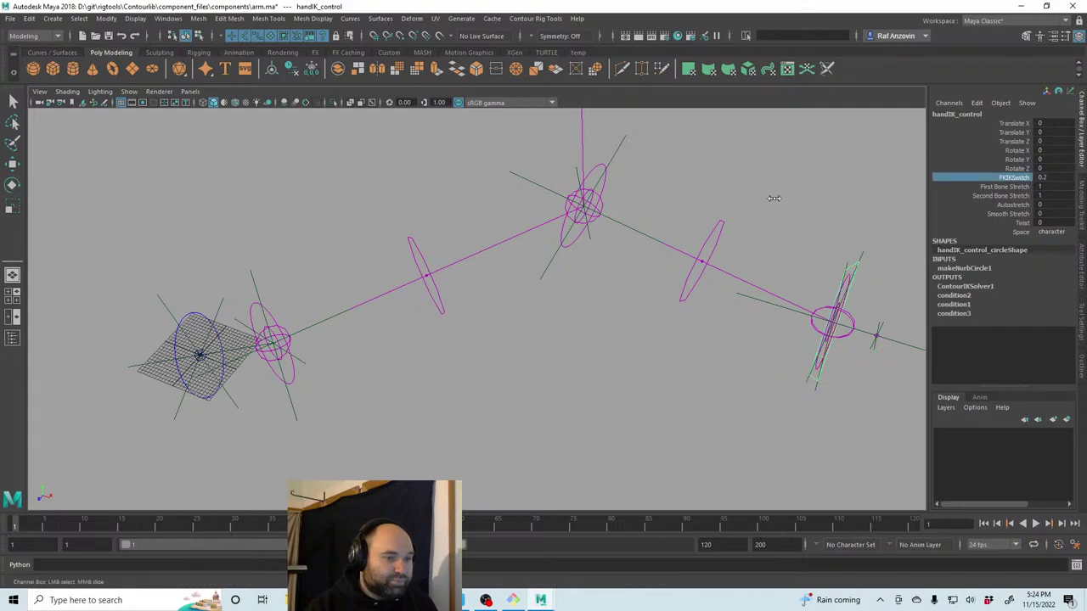
Rotate the shoulder FK control to raise the upper arm, and rotate the elbow FK control to bend the forearm downward.
left_click(407, 390)
left_click(251, 310)
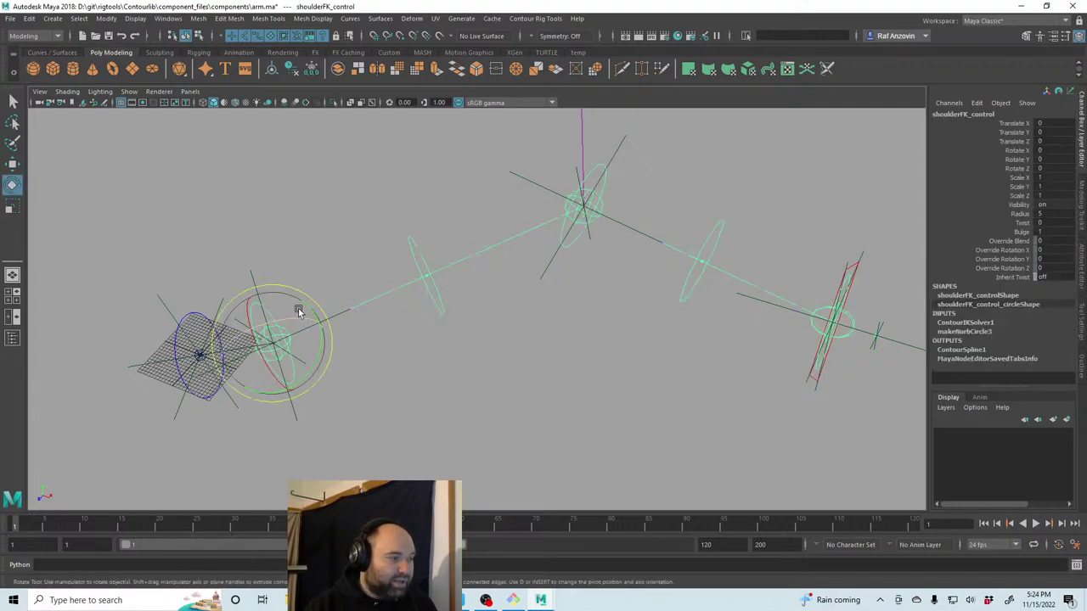
left_click_drag(297, 311, 511, 251, "alt")
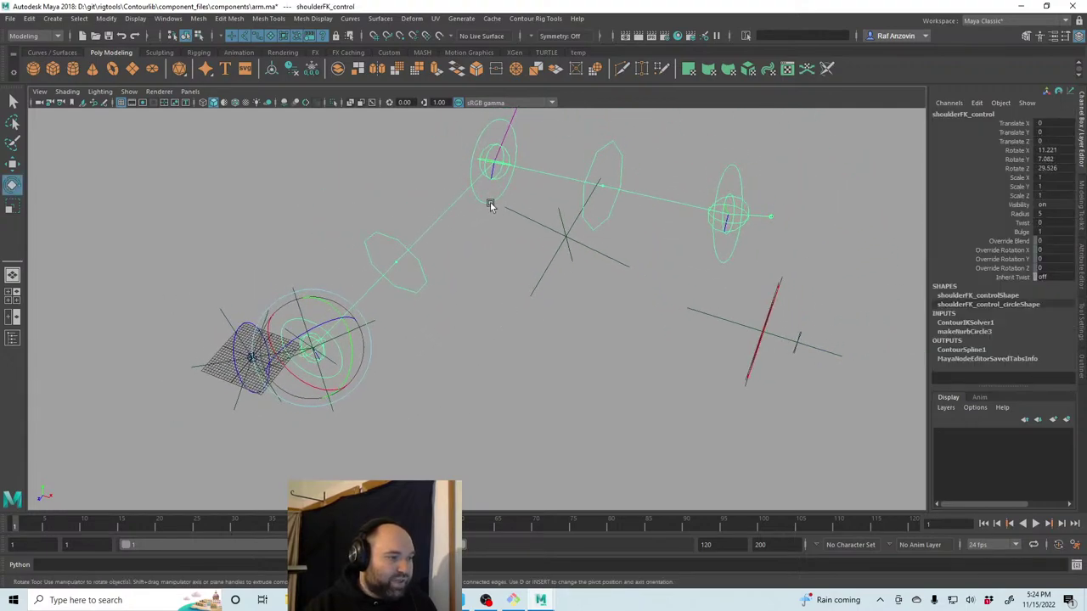
left_click(491, 202)
left_click_drag(534, 156, 556, 199)
left_click(635, 238)
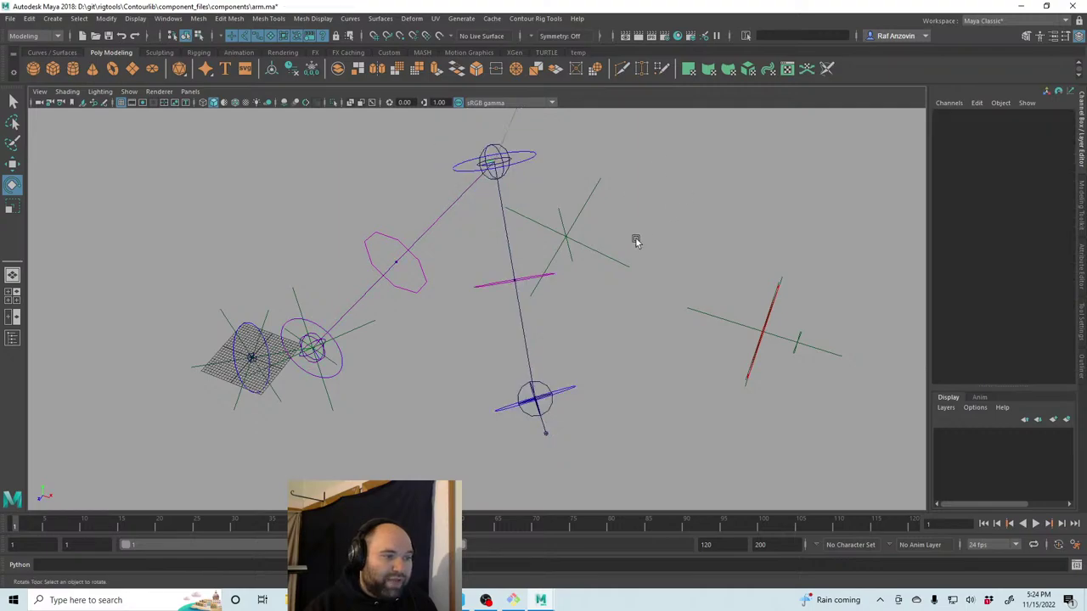
Select the elbow guide and move it upward and slightly back toward the shoulder with the Move tool.
left_click(602, 262)
key("w")
middle_click_drag(626, 245, 650, 271, "alt")
mouse_move(588, 276)
left_mouse_down()
mouse_move(651, 242)
mouse_move(570, 309)
mouse_move(650, 238)
mouse_move(623, 211)
mouse_move(685, 297)
mouse_move(602, 280)
left_mouse_up()
left_click_drag(588, 229, 572, 226)
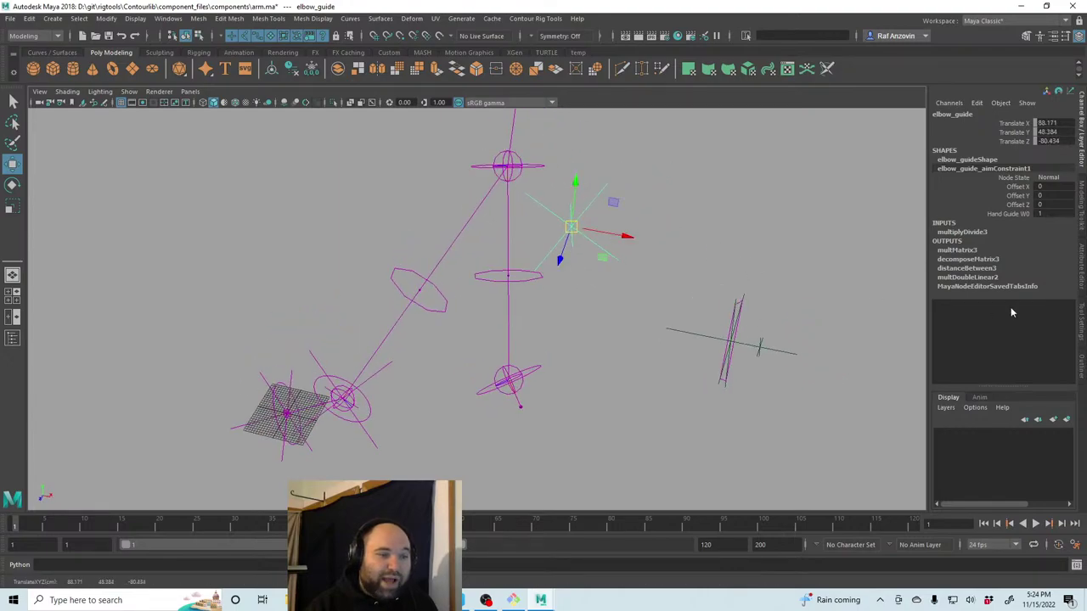
Display the scene hierarchy again and select the component's inputs node.
left_click(1083, 270)
left_click(1082, 363)
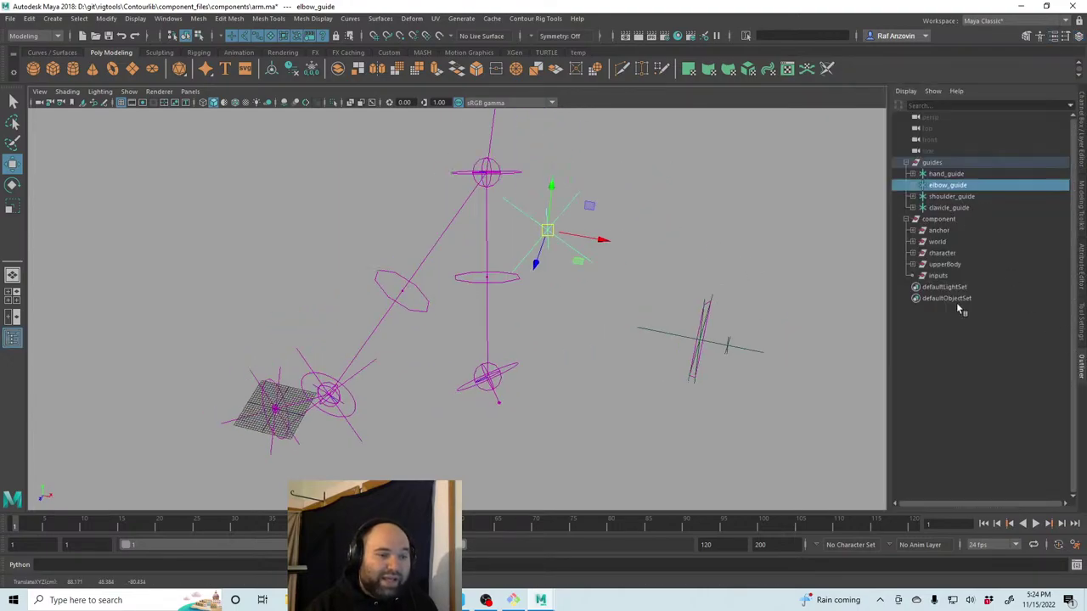
left_click(935, 276)
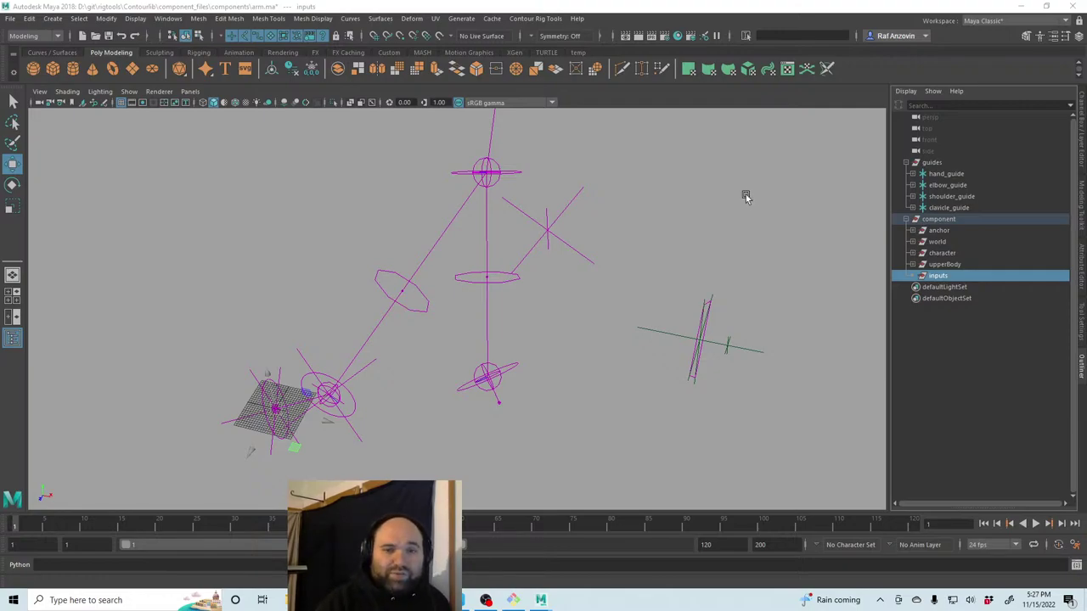
Clear the selection and start a new empty scene.
left_click(730, 222)
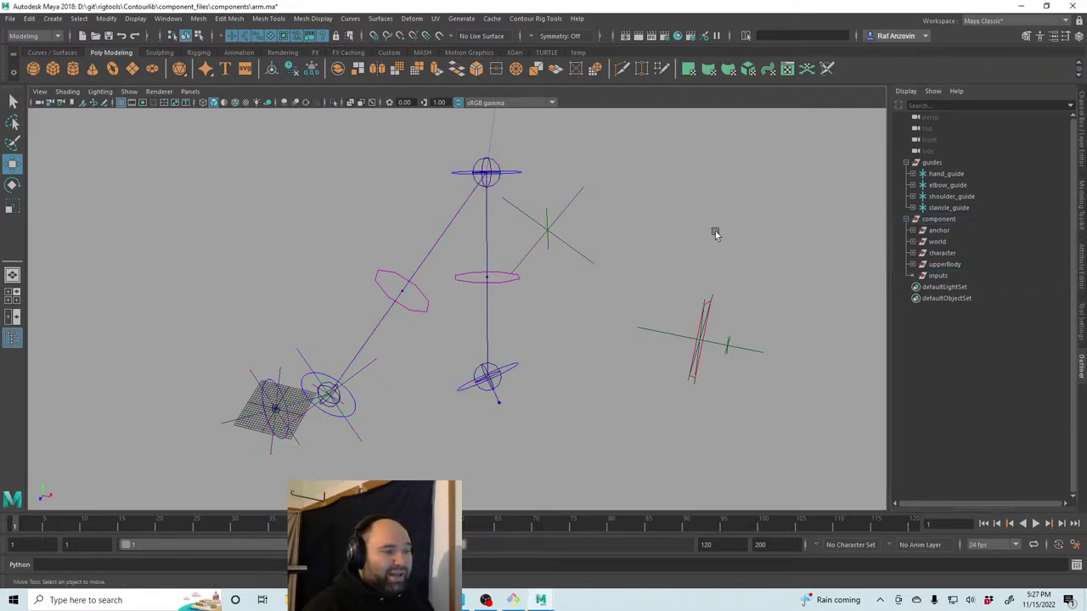
middle_click_drag(636, 266, 631, 263, "alt")
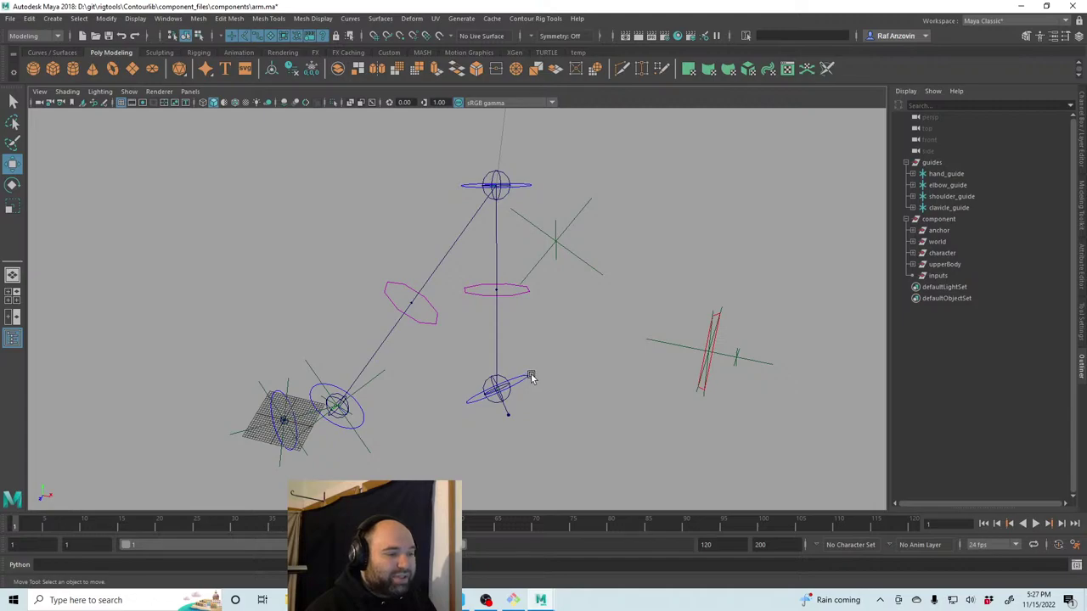
left_click_drag(529, 376, 552, 323, "alt")
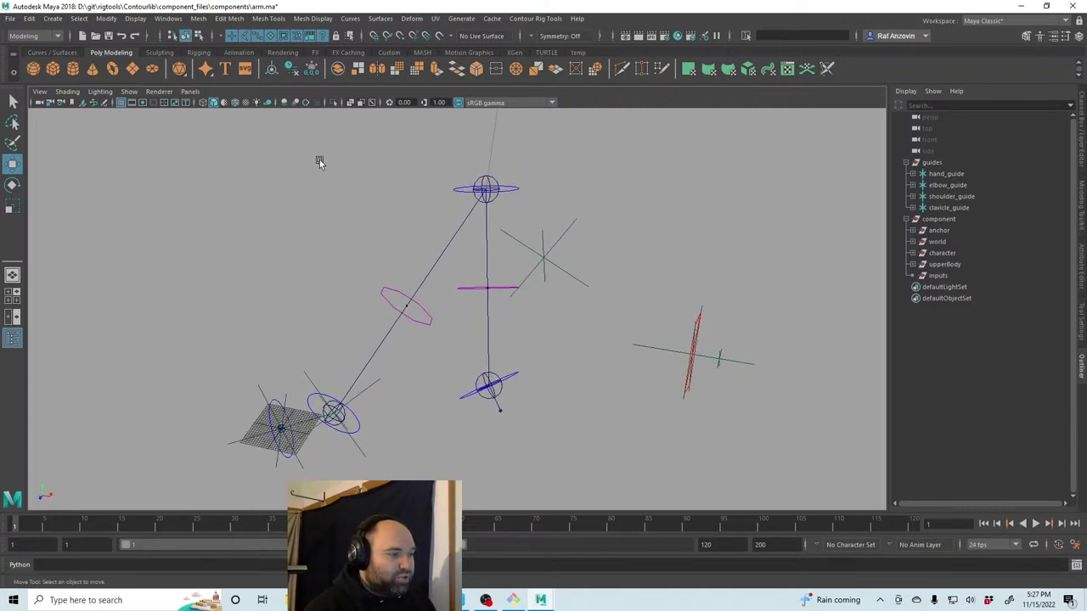
left_click(937, 241)
left_click(10, 18)
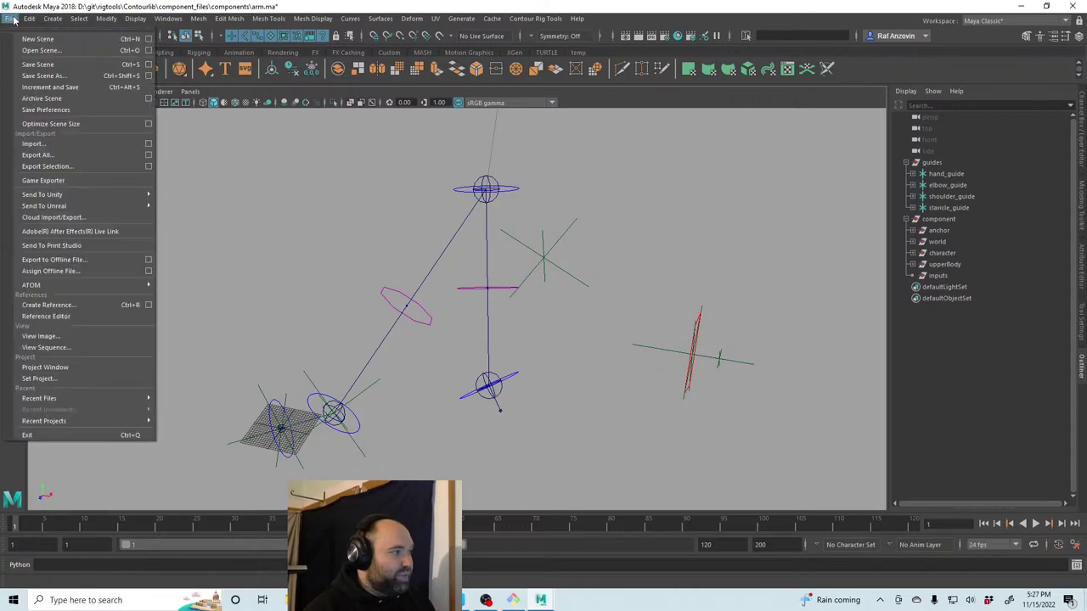
left_click(42, 42)
left_click(556, 304)
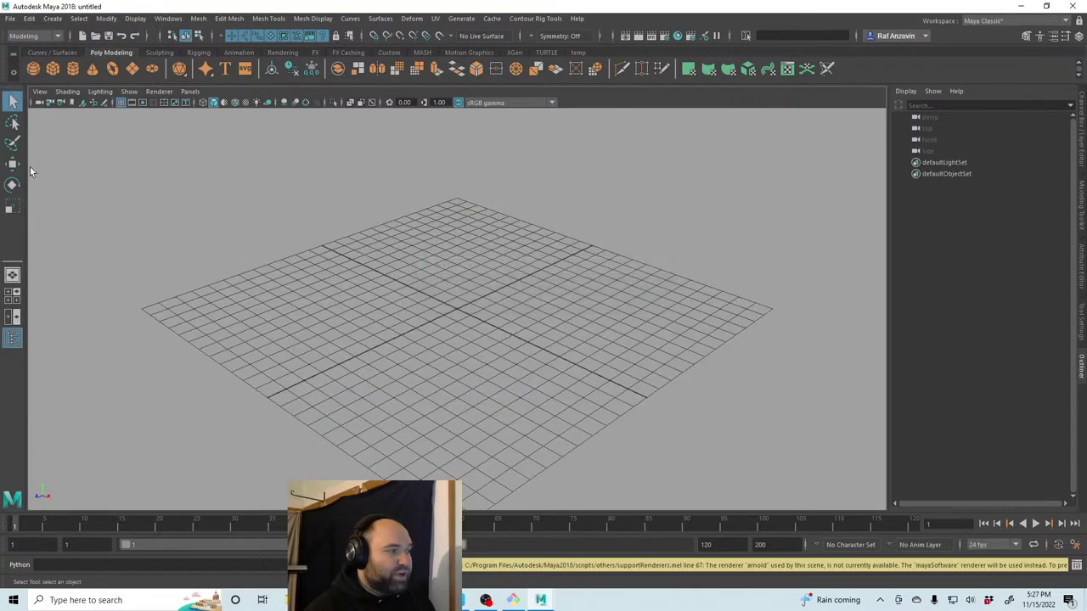
Create a reference to arm.ma from the components folder in the new scene and bring the whole arm into view.
left_click(10, 19)
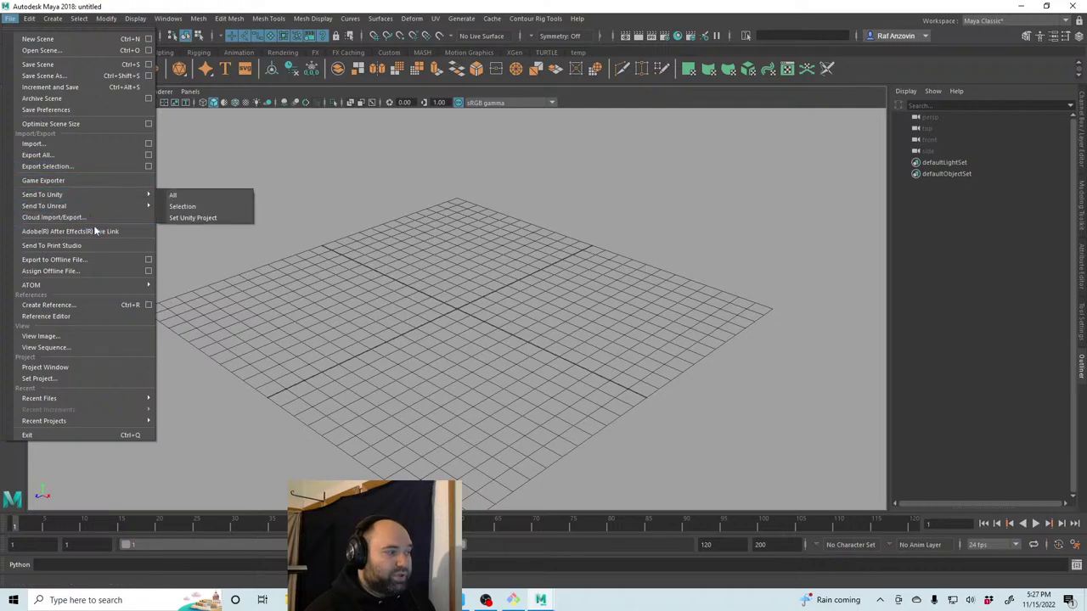
left_click(106, 305)
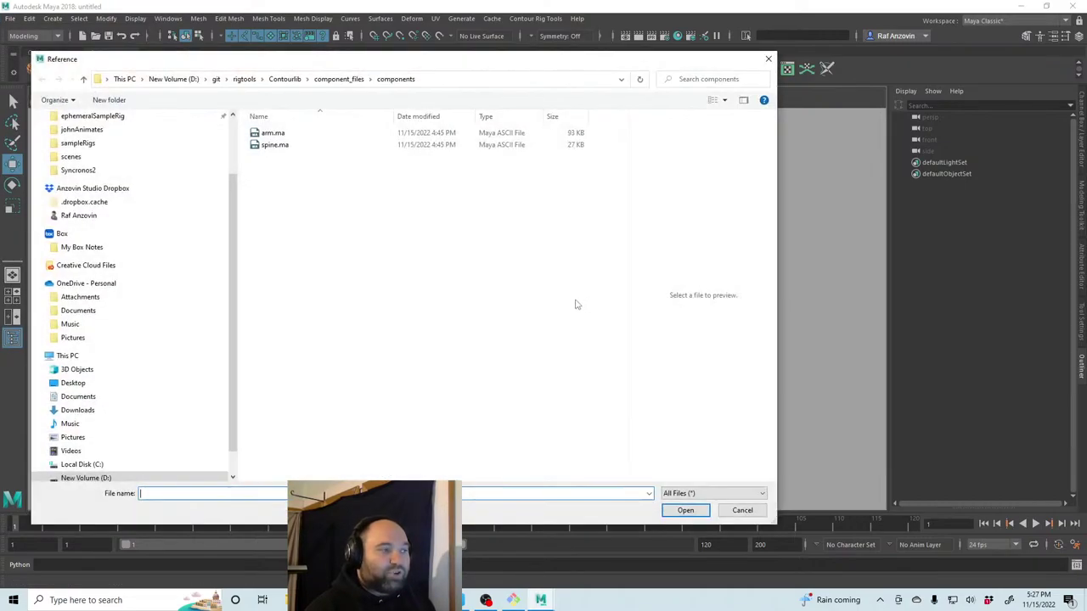
left_click(276, 135)
double_click(278, 139)
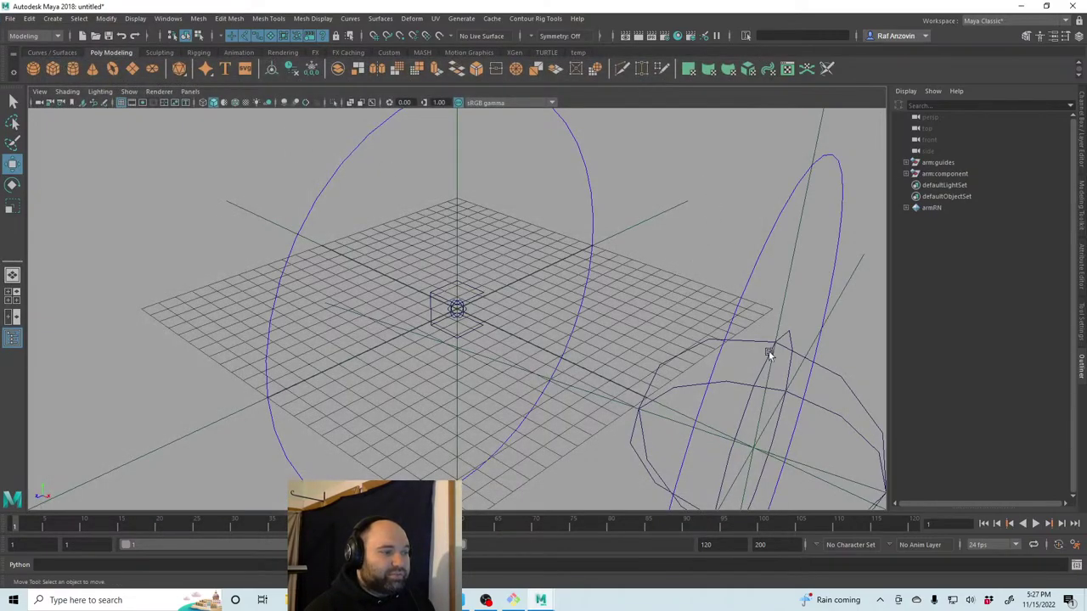
left_click_drag(768, 352, 558, 359, "alt")
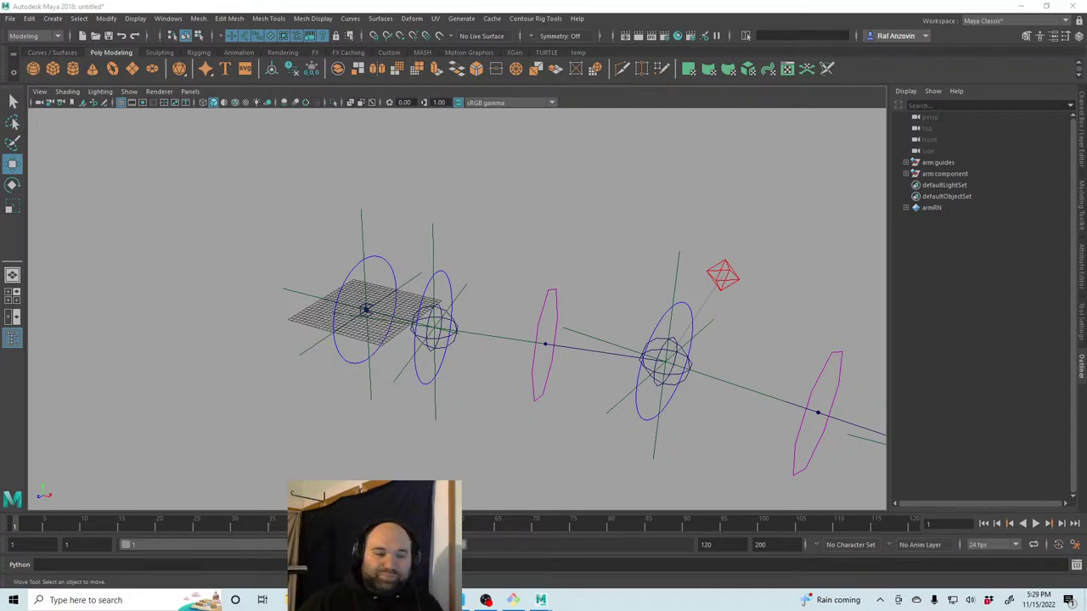
left_click_drag(614, 274, 619, 305, "alt")
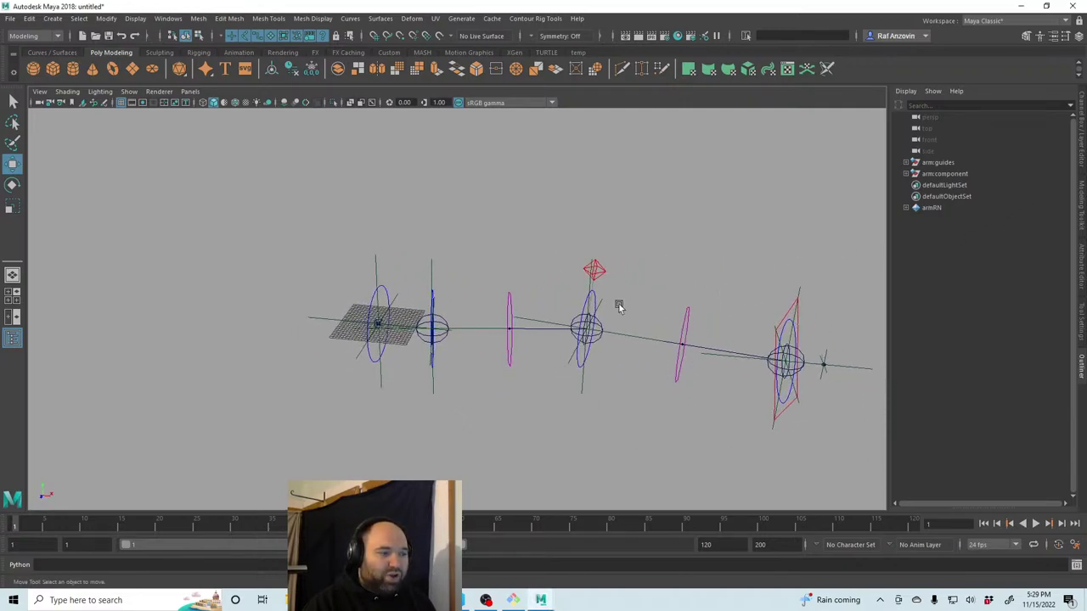
Group arm:guides and arm:component together, try moving the group downward, and undo the move.
left_click(942, 163)
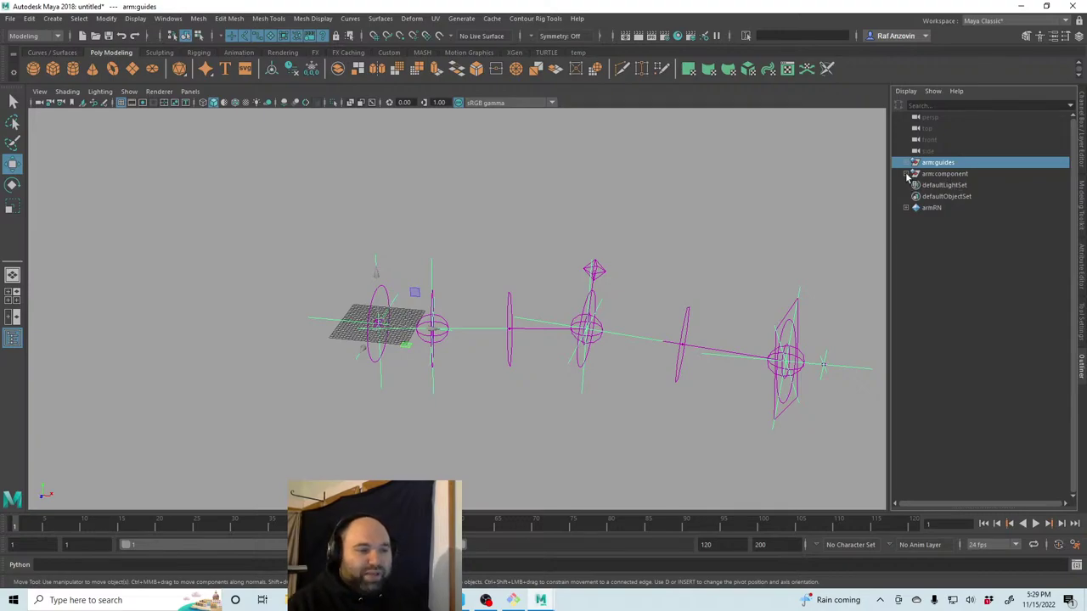
left_click(906, 173)
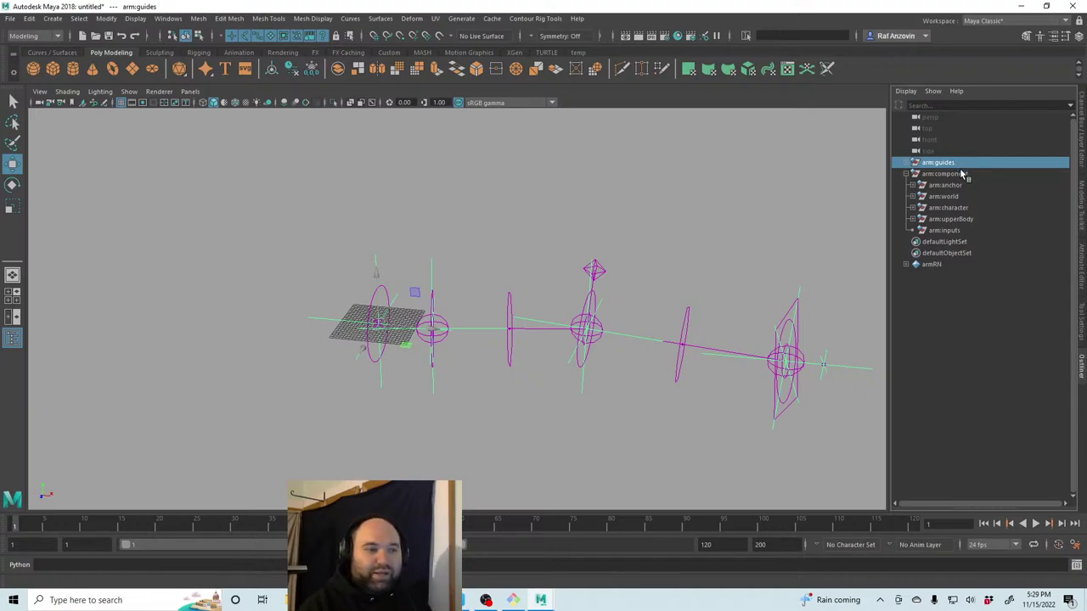
left_click(963, 174, "ctrl")
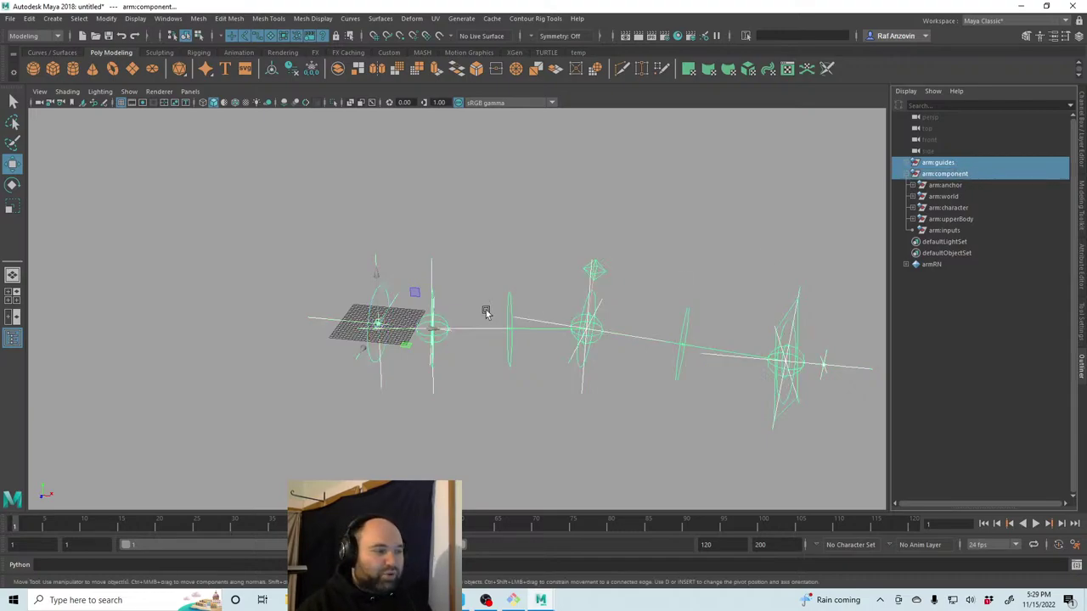
left_click(975, 175)
left_click(940, 162, "ctrl")
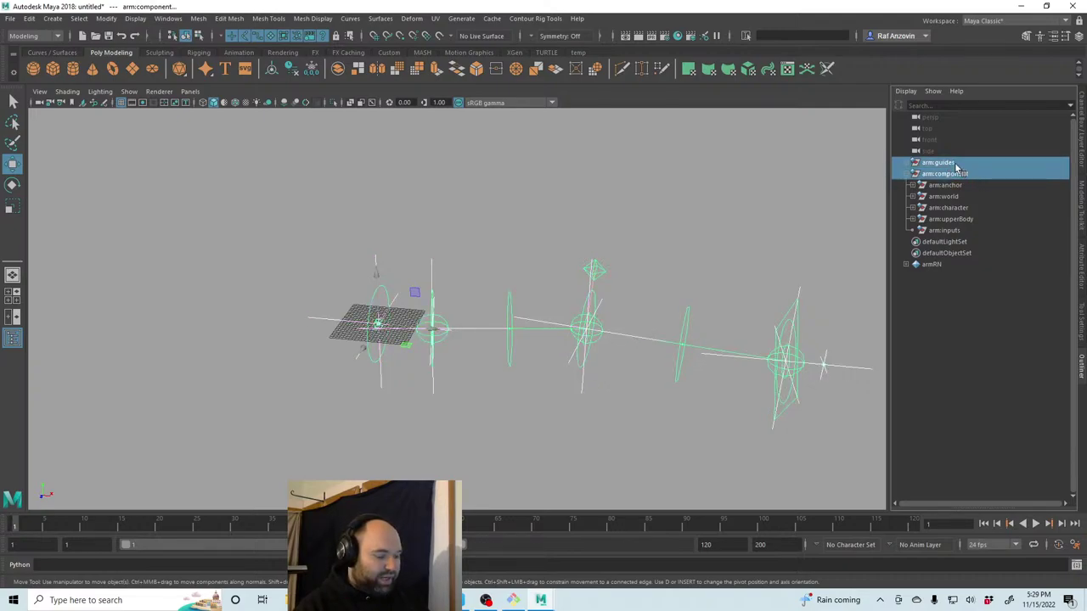
key("ctrl+g")
left_click_drag(376, 274, 377, 327)
key("ctrl+z")
Take arm:guides and arm:component out of the shared group, and undo back to before they were grouped.
left_click(913, 163)
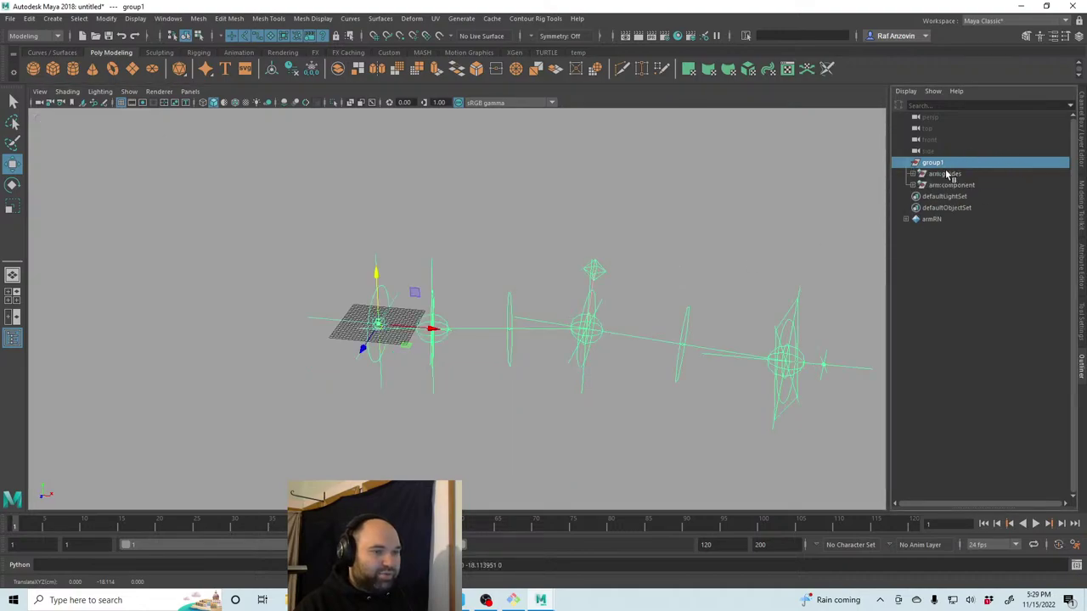
left_click(970, 186)
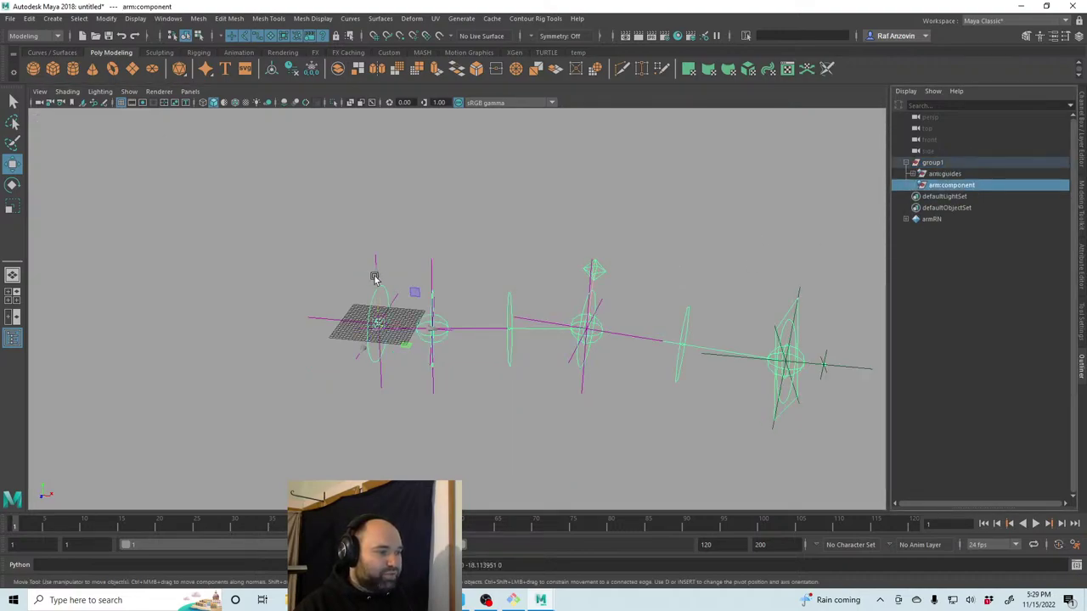
left_click(949, 173, "ctrl")
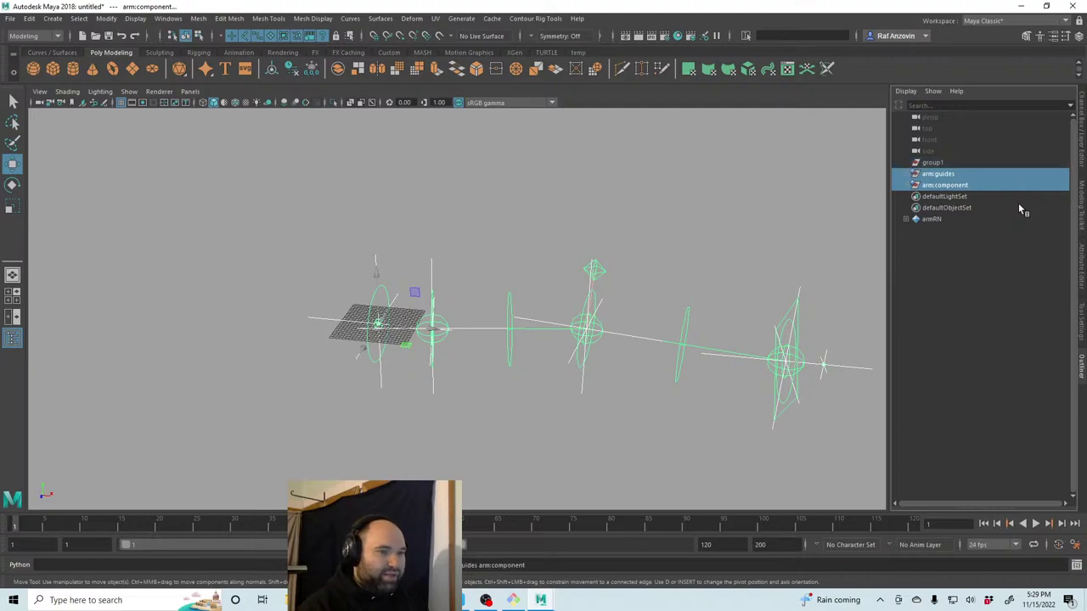
key("ctrl+z")
key("ctrl+z")
Group arm:component by itself and move the group about 42 units straight down, away from the guides.
left_click(957, 176)
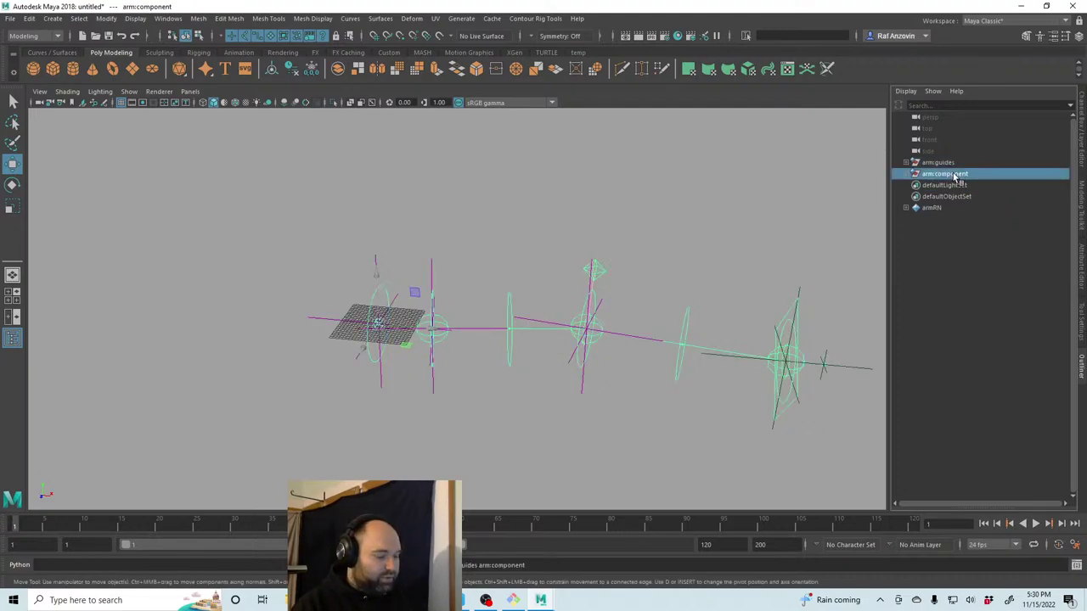
key("ctrl+g")
left_click_drag(374, 278, 379, 388)
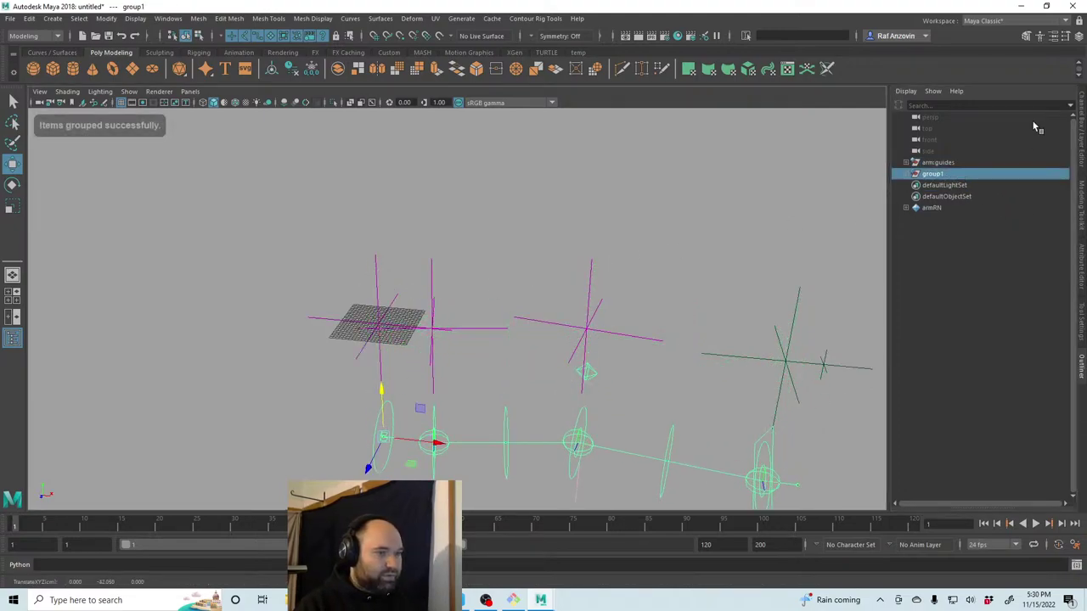
Place arm:guides in its own group and hide that group.
left_click(993, 164)
key("ctrl+h")
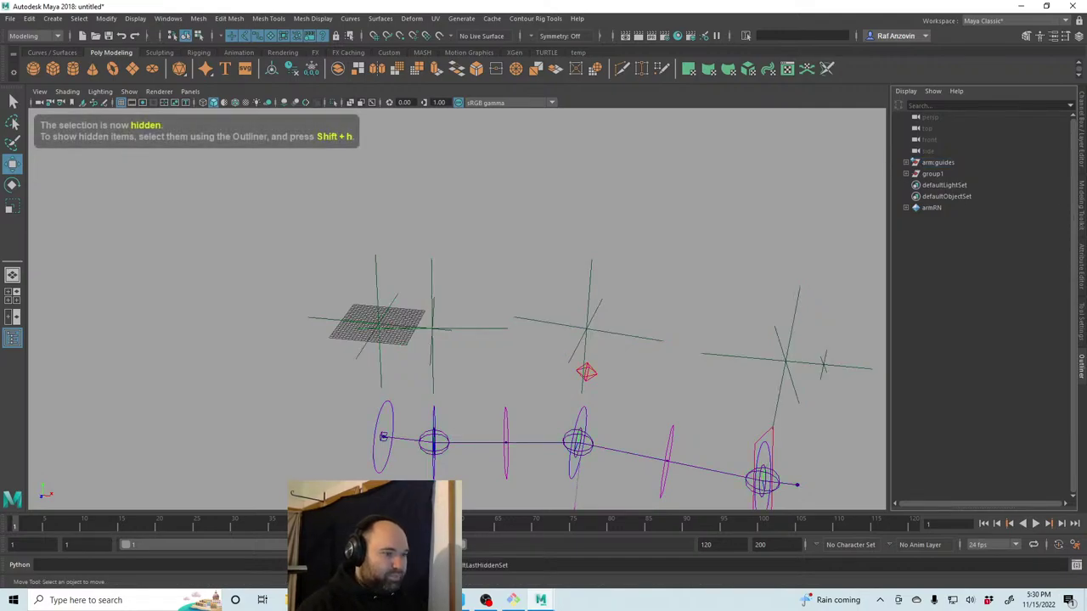
left_click(943, 163)
key("shift+h")
key("ctrl+g")
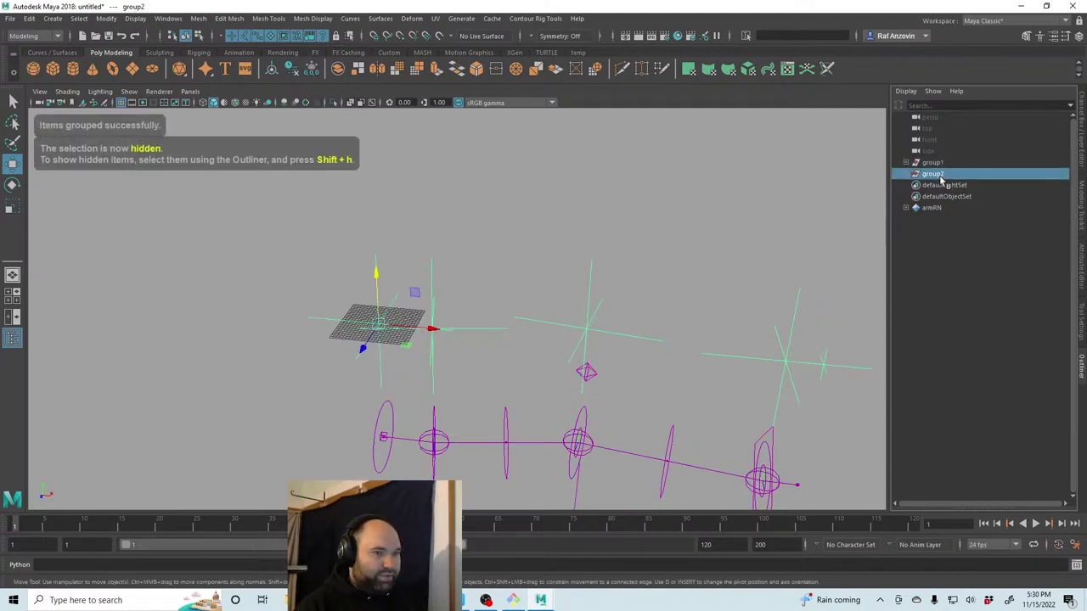
key("ctrl+h")
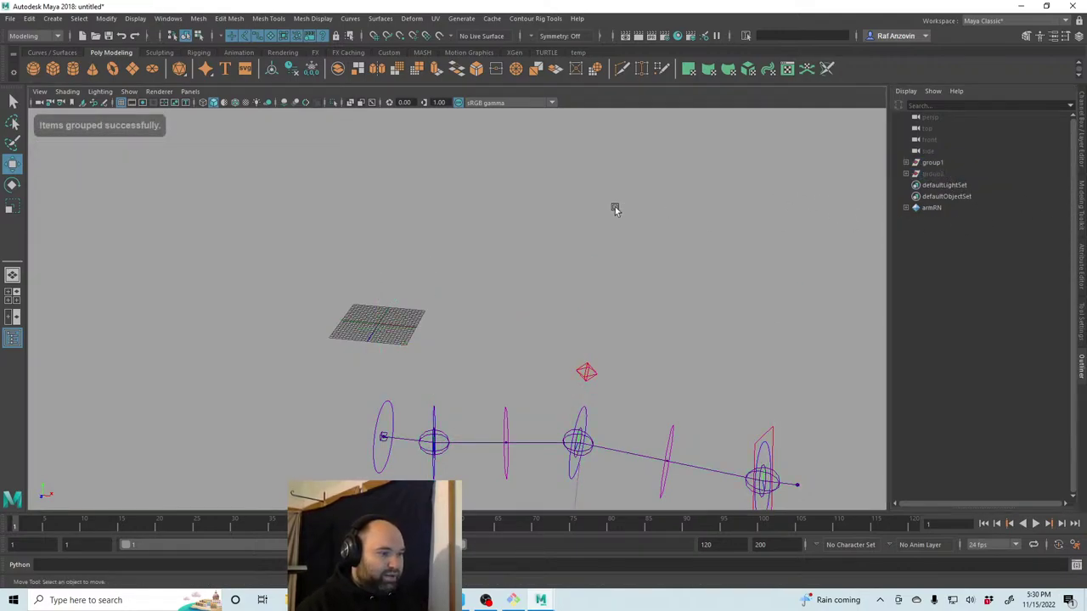
Start the Contour Joint Tool in the top view and place the first joint at the grid origin.
left_click_drag(614, 209, 624, 301, "alt")
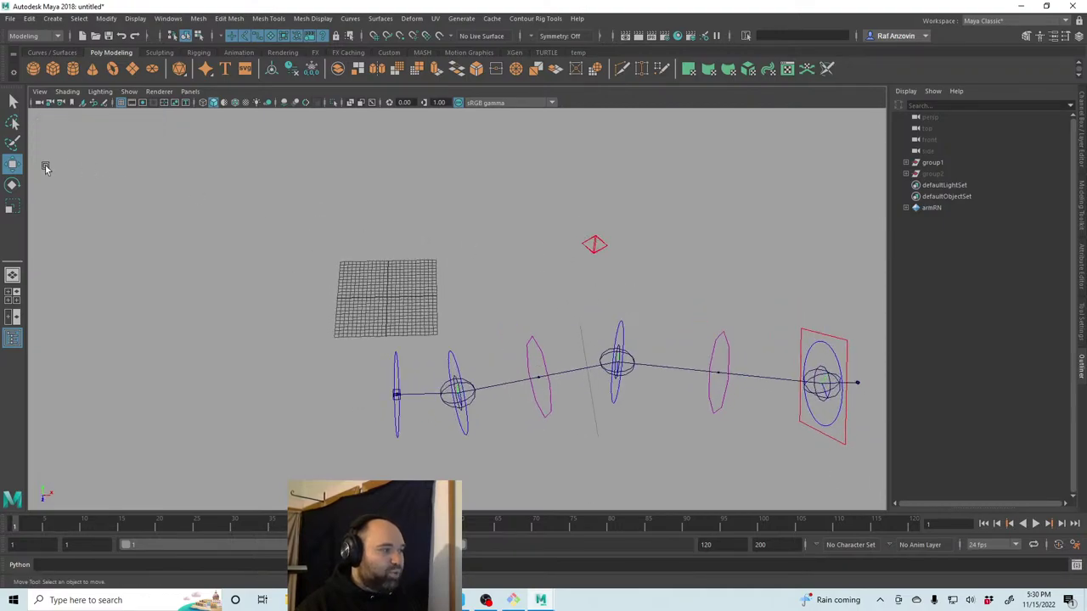
left_click_drag(494, 272, 507, 241, "alt")
key("f")
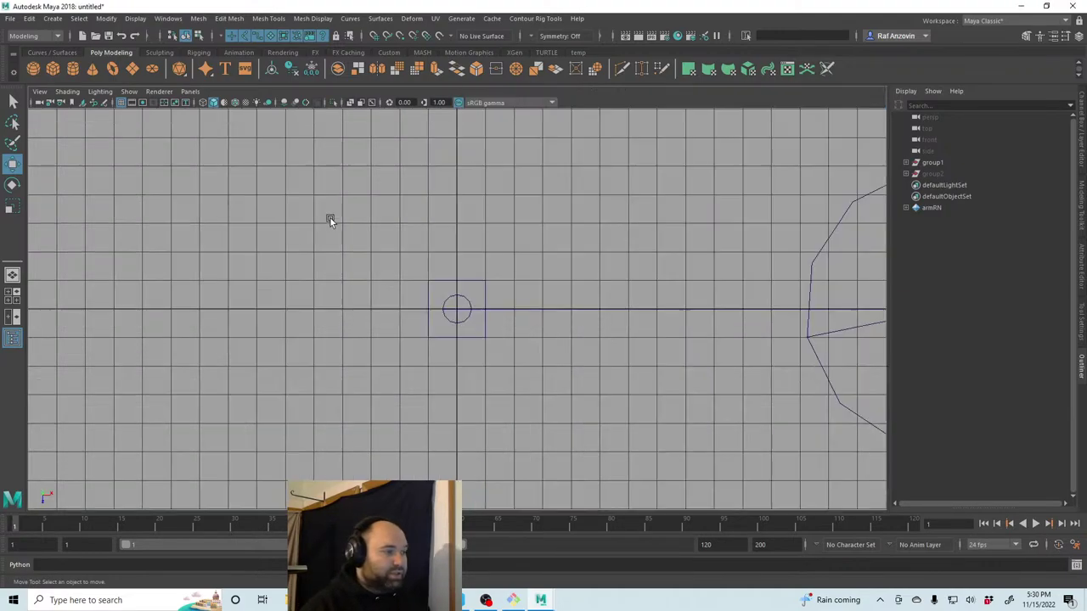
left_click(546, 21)
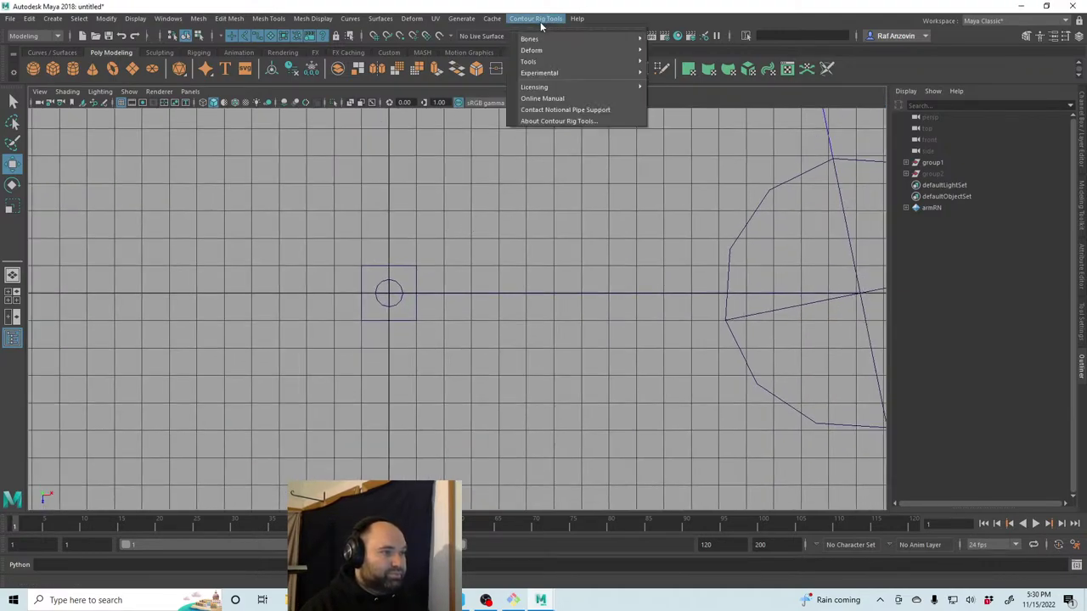
mouse_move(561, 42)
left_click(676, 47)
right_click_drag(616, 181, 368, 296, "alt")
left_click(371, 296, "ctrl")
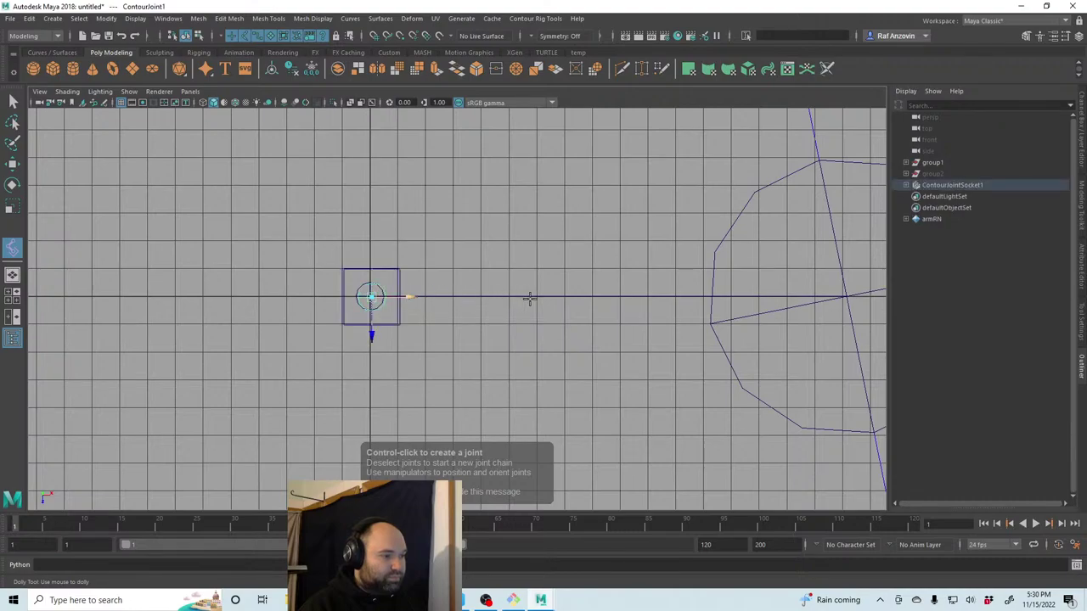
Add four more Contour joints in a line along the X axis, finish the chain and return to the perspective view.
middle_click_drag(535, 330, 450, 356, "alt")
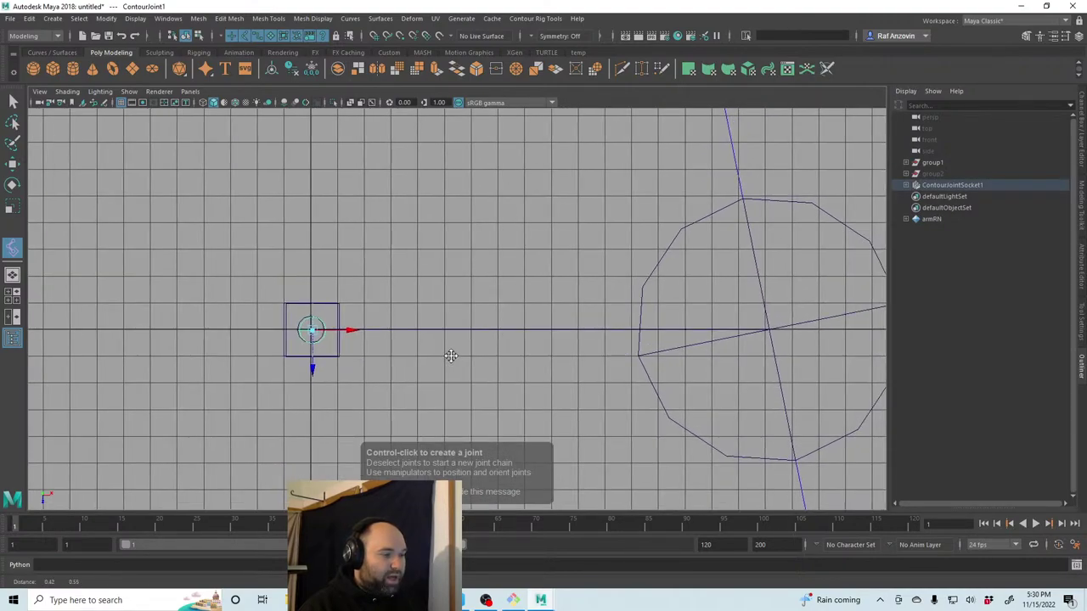
middle_click_drag(451, 356, 485, 342, "alt")
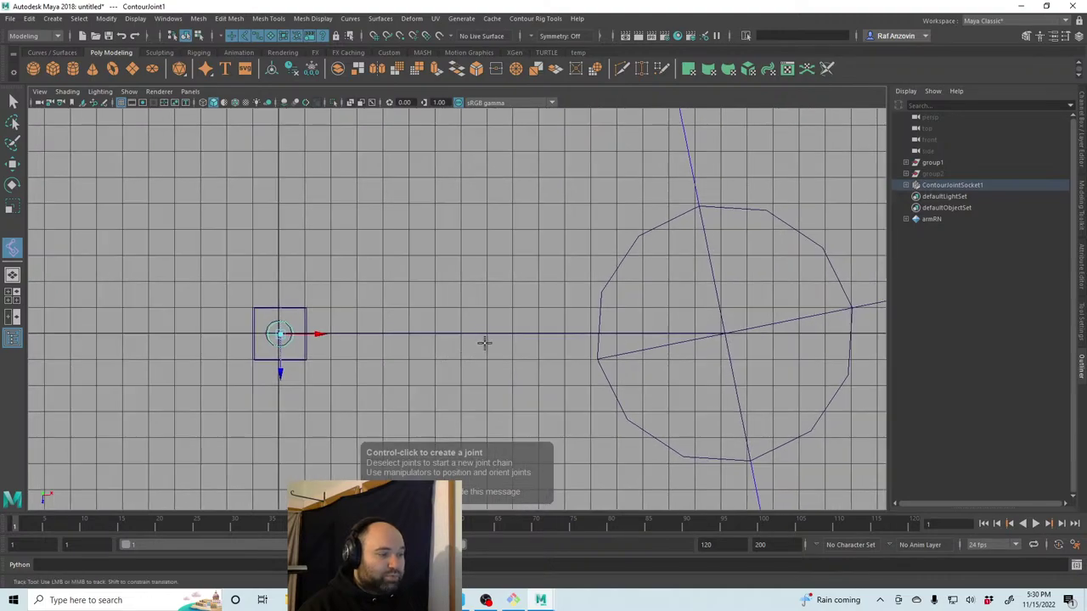
left_click(462, 334, "ctrl")
middle_click_drag(540, 373, 378, 348, "alt")
scroll(473, 352, "up", 2)
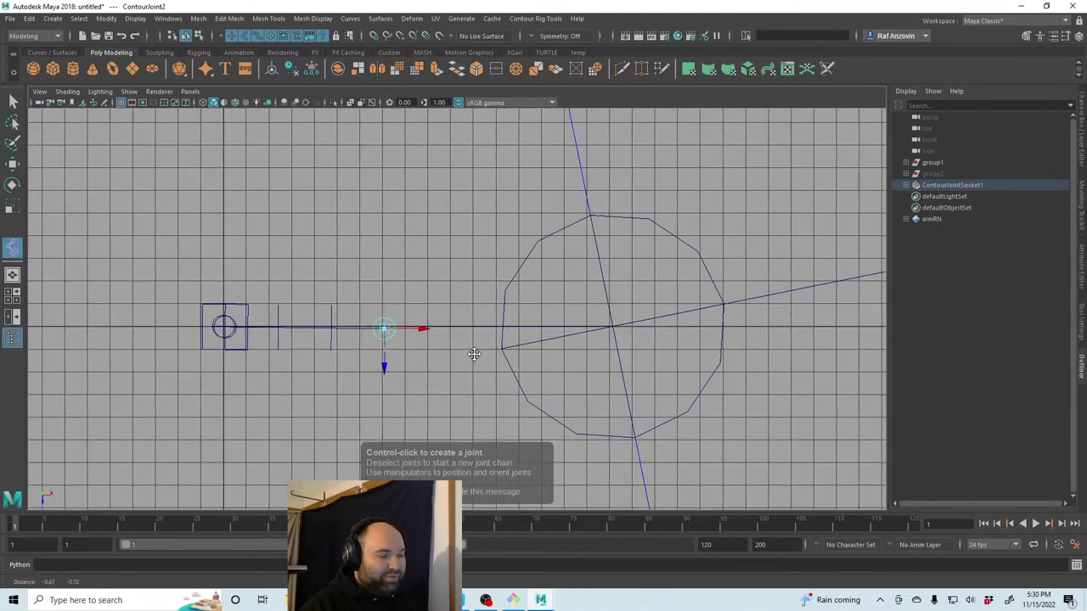
right_click_drag(432, 350, 494, 349, "alt")
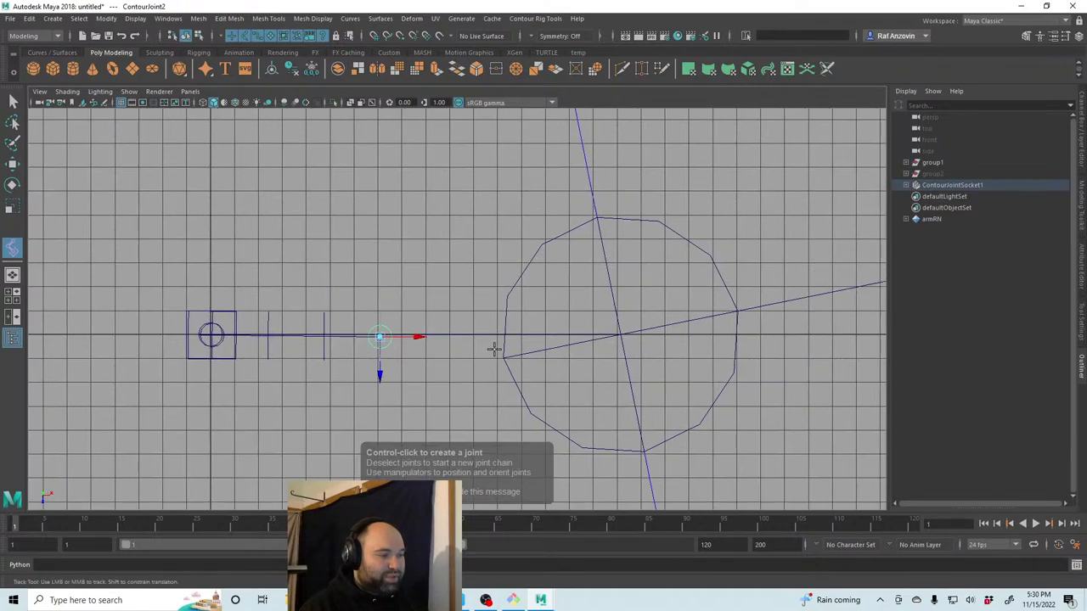
left_click(485, 337)
left_click(587, 337)
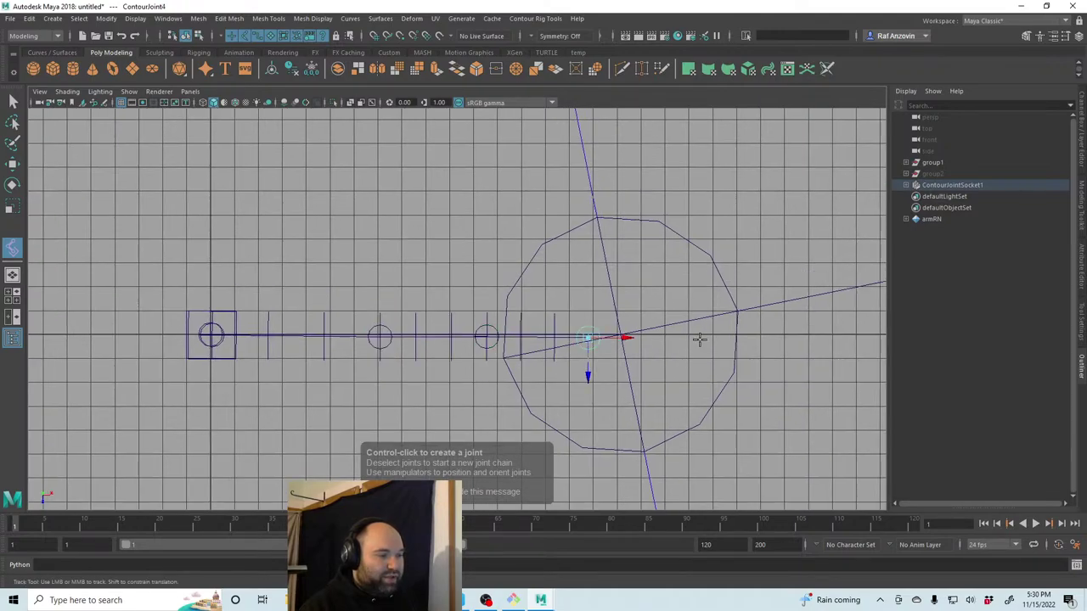
left_click(698, 341)
left_click(13, 102)
key("space")
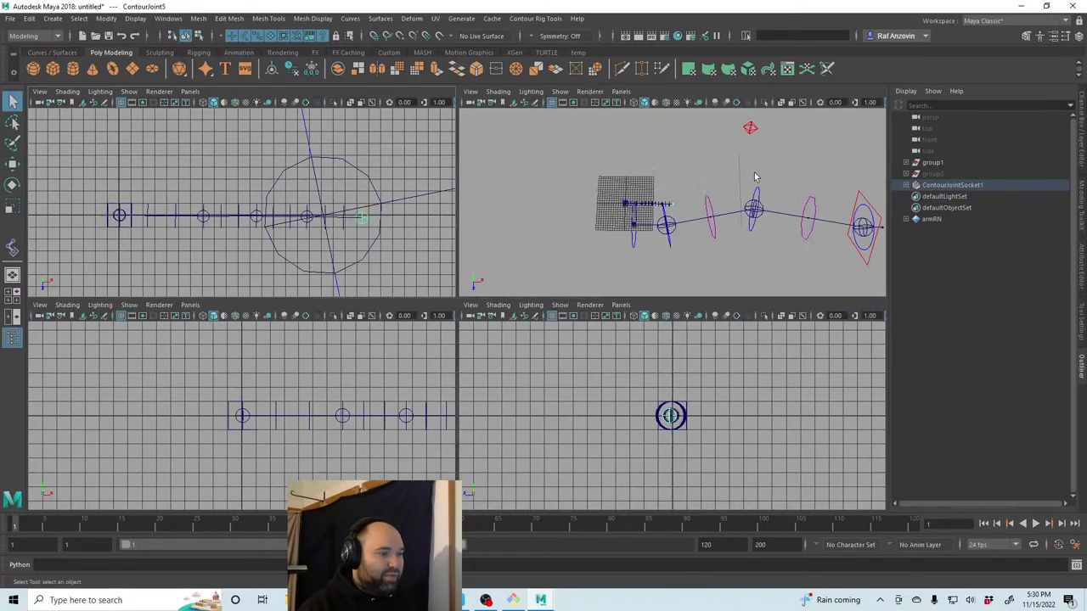
key("space")
left_click_drag(643, 300, 512, 204, "alt")
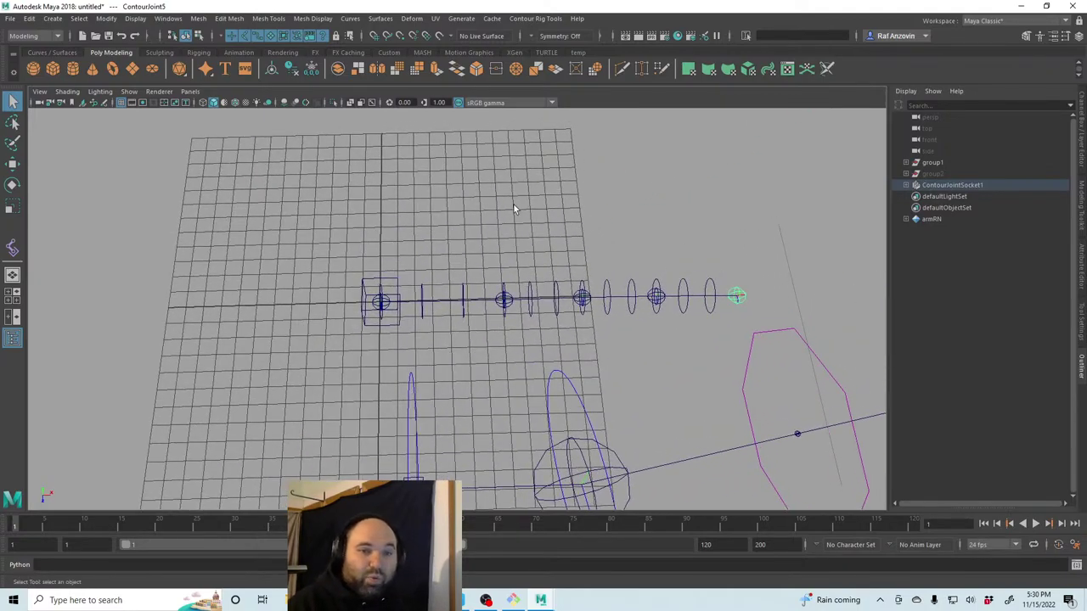
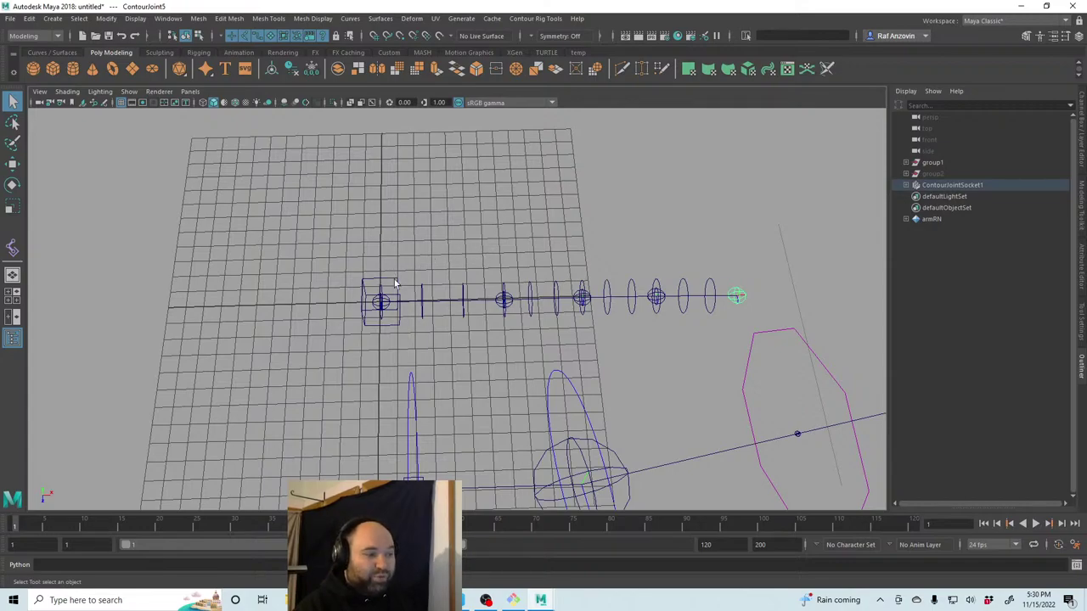
Edit the transform values of the root socket at the start of the new joint chain.
left_click(391, 284)
left_click(1080, 146)
left_click_drag(1049, 124, 1049, 158)
left_click(549, 218)
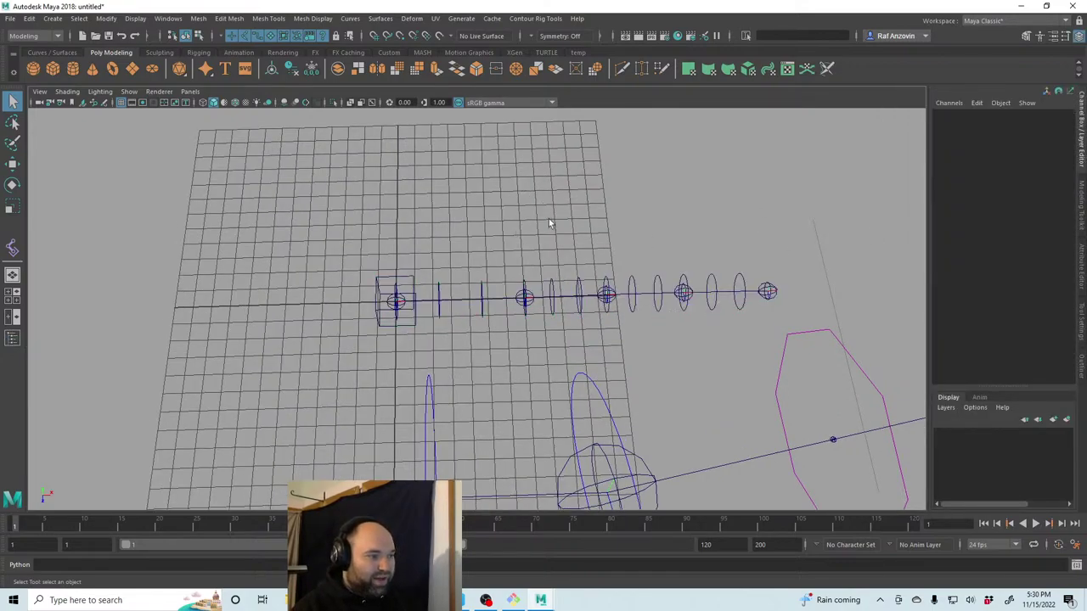
Detach the Contour Bones commands as a floating window and disable the radius indicator for all bones.
left_click(533, 18)
mouse_move(550, 40)
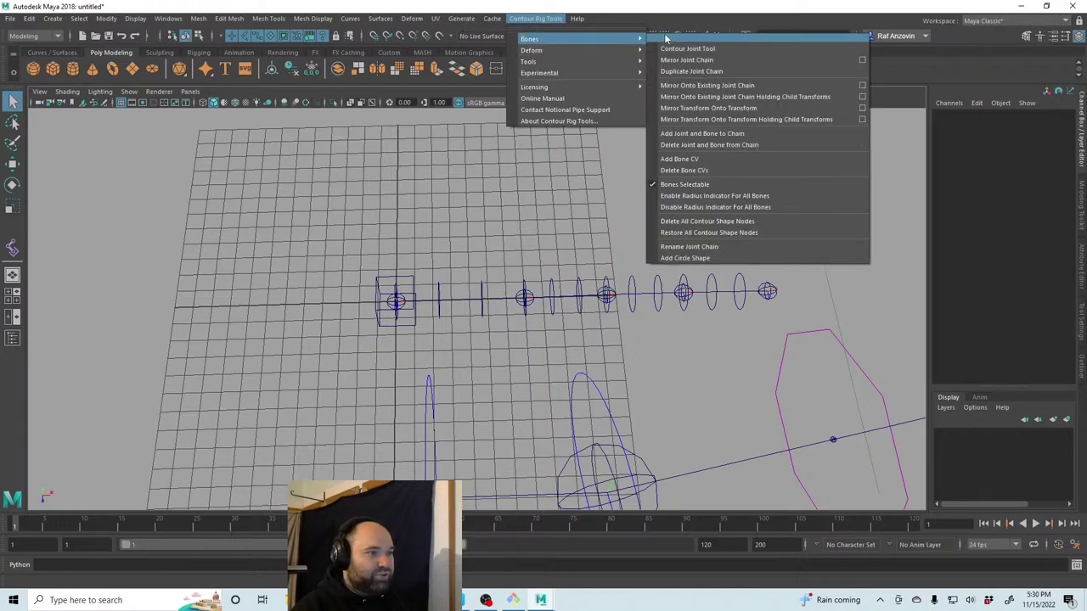
left_click(680, 36)
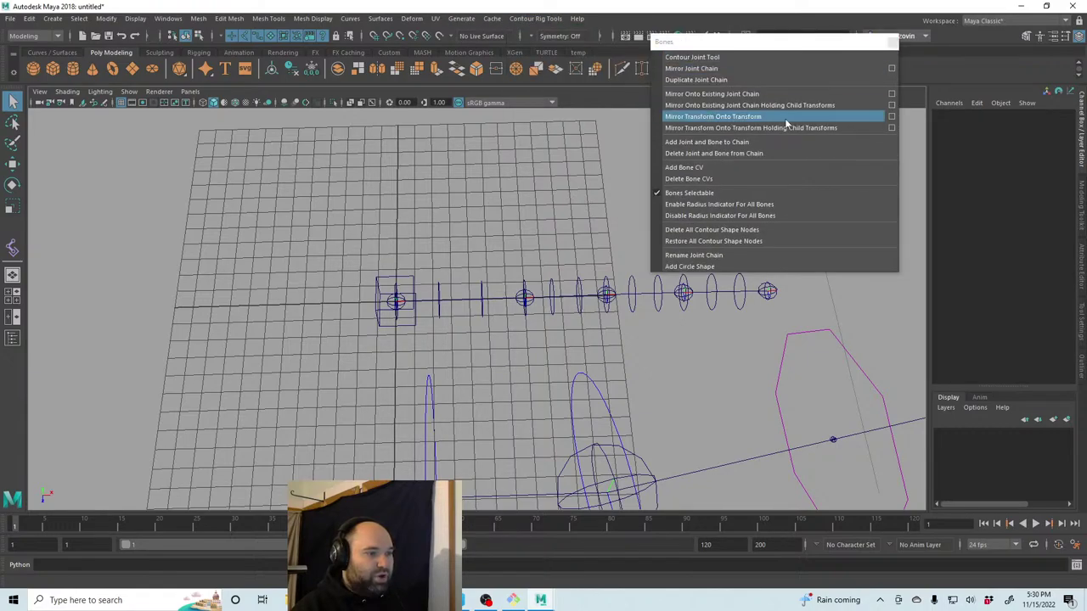
left_click(799, 213)
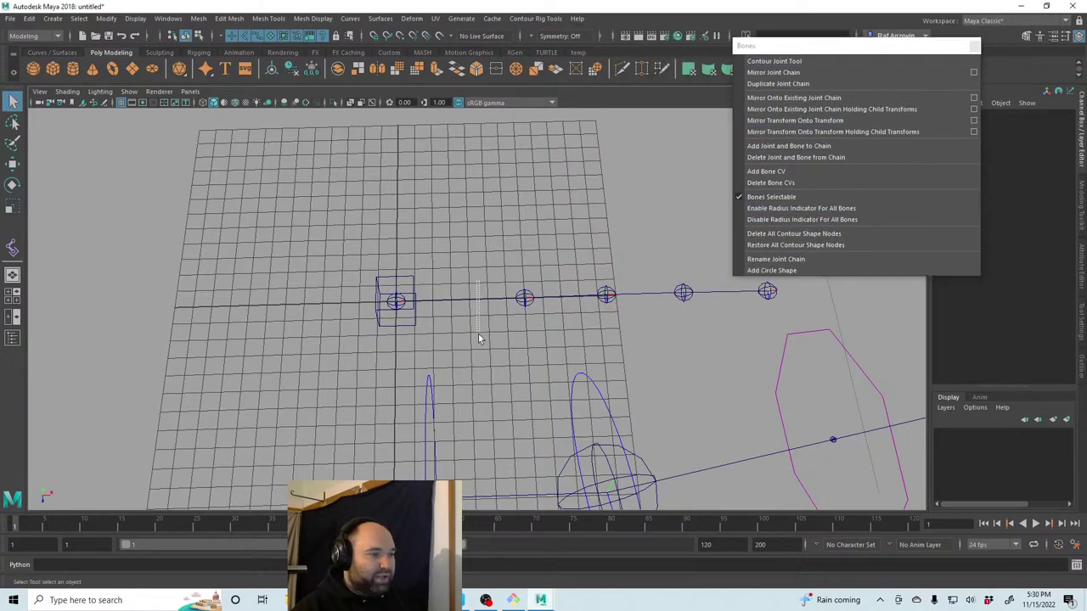
left_click_drag(717, 46, 641, 391)
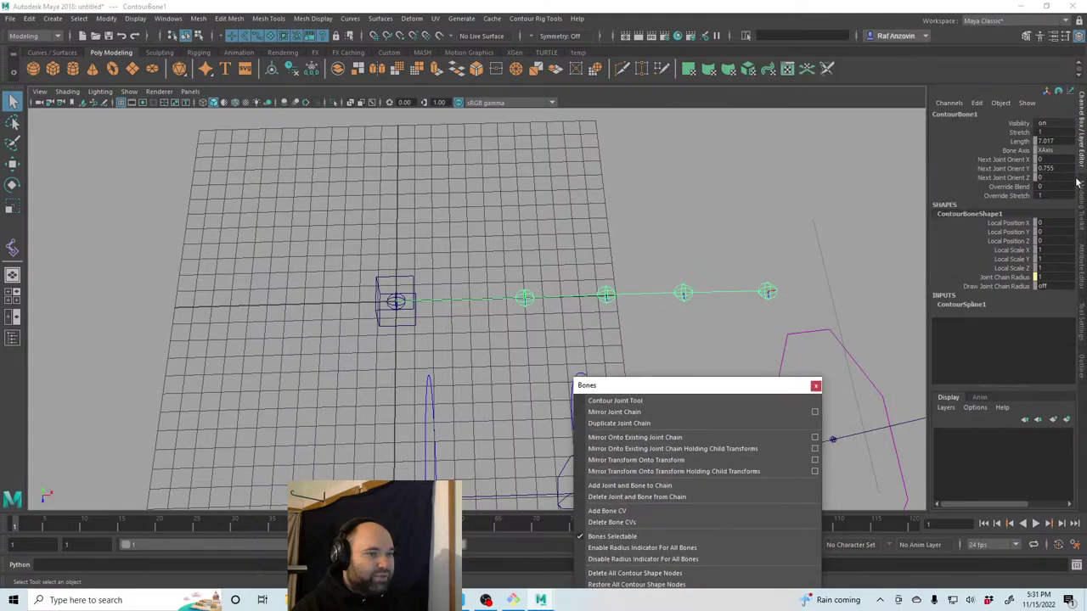
Set the first bone's Next Joint Orient Y to 0 to straighten the chain, and clear the selection.
left_click(1049, 169)
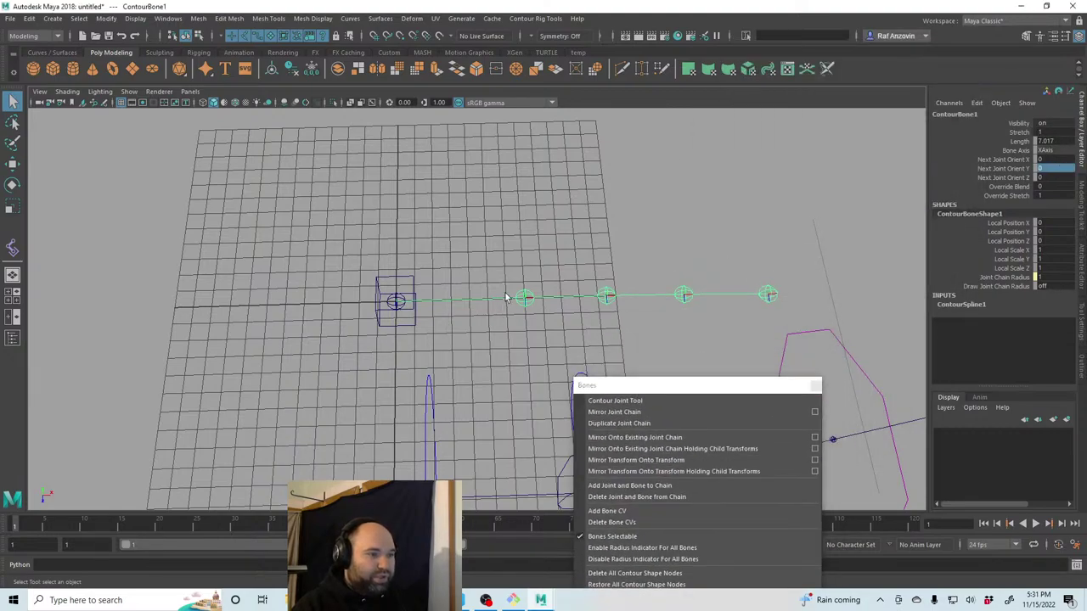
left_click(611, 311)
left_click(13, 164)
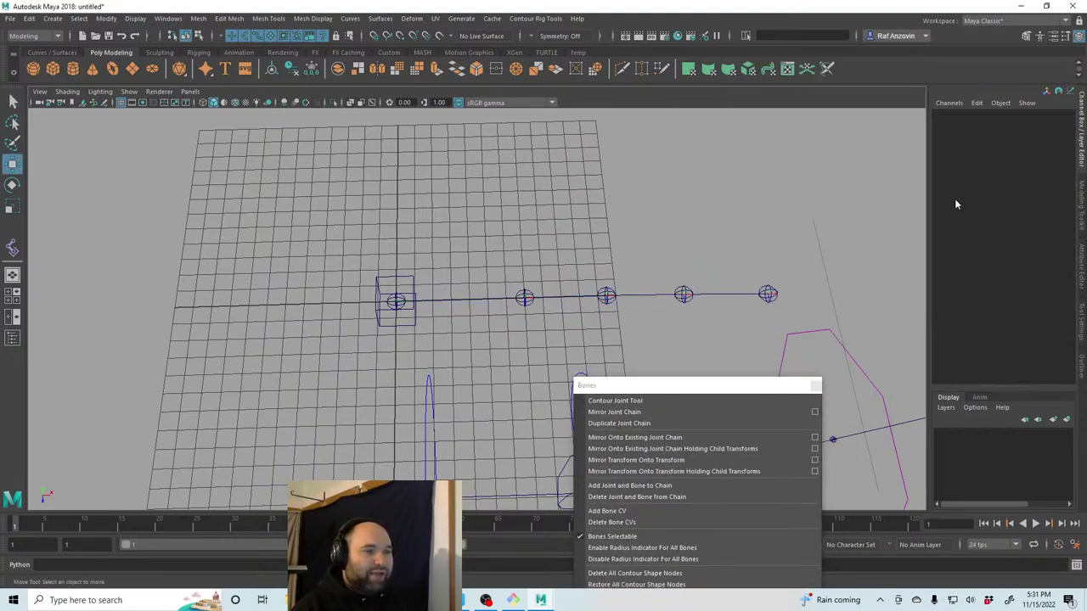
Close the floating Bones window.
left_click_drag(636, 300, 479, 167, "alt")
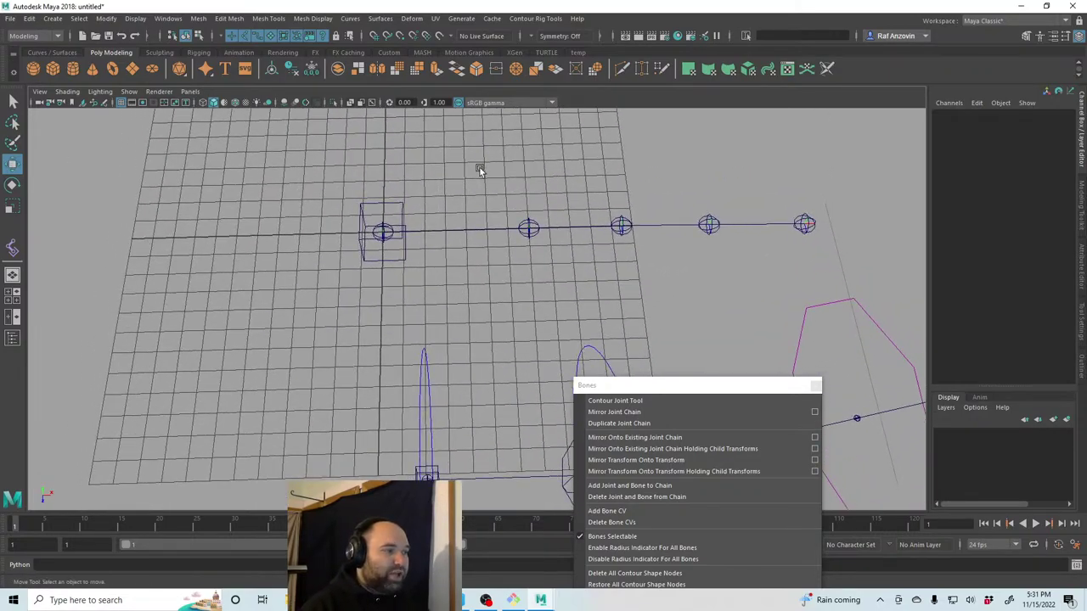
left_click_drag(504, 207, 480, 175, "alt")
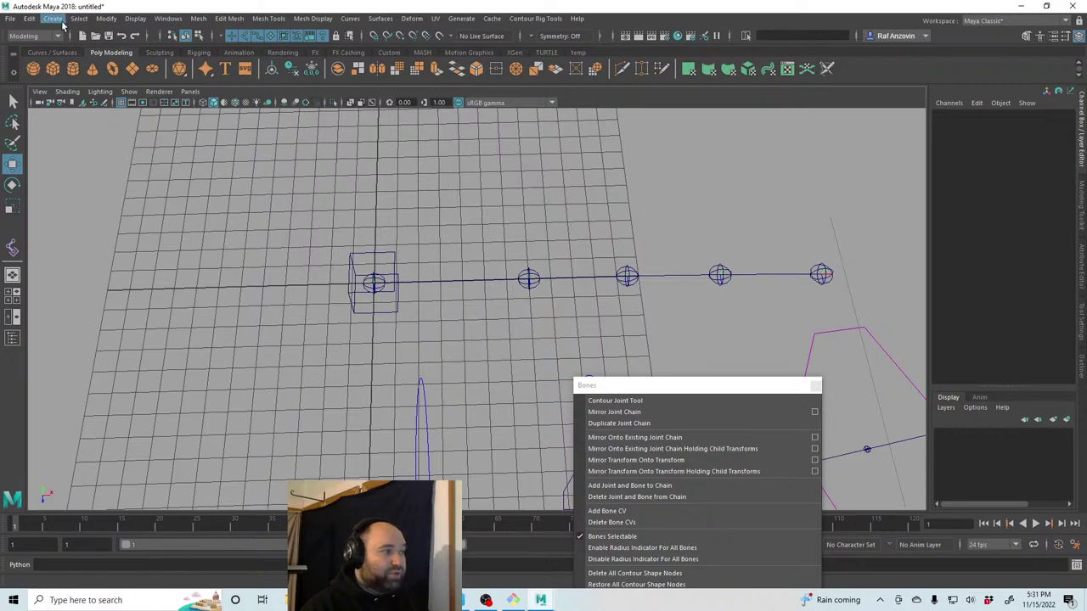
left_click_drag(668, 384, 596, 431)
left_click(697, 427)
left_click_drag(697, 433, 348, 274, "alt")
Select the first bone, expand ContourJointSocket1 in the scene hierarchy to show its child joint, and clear the selection.
left_click(449, 309)
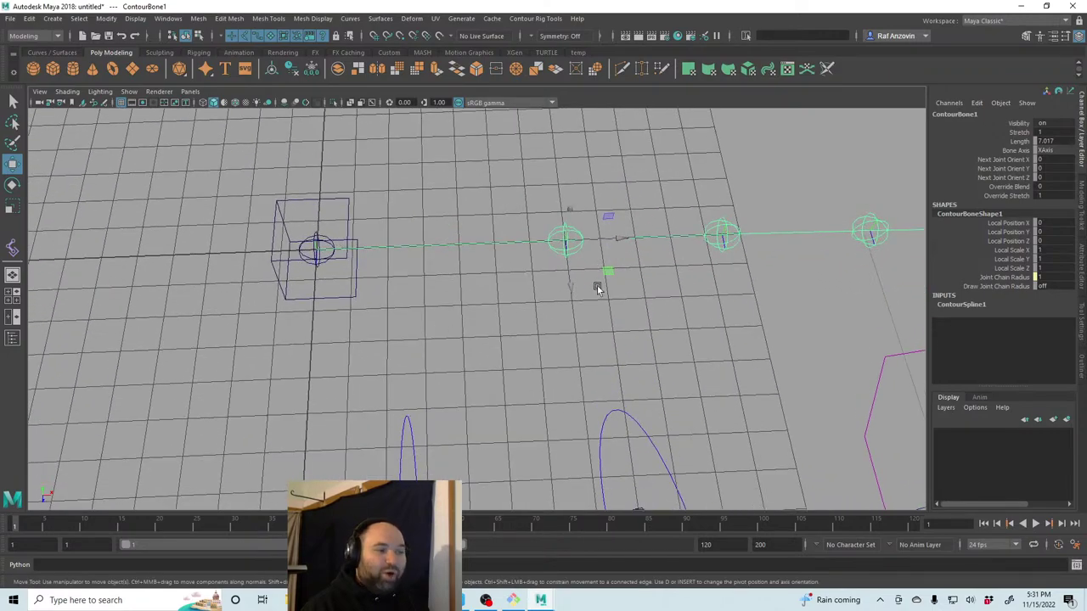
left_click_drag(553, 317, 623, 359, "alt")
left_click(1084, 360)
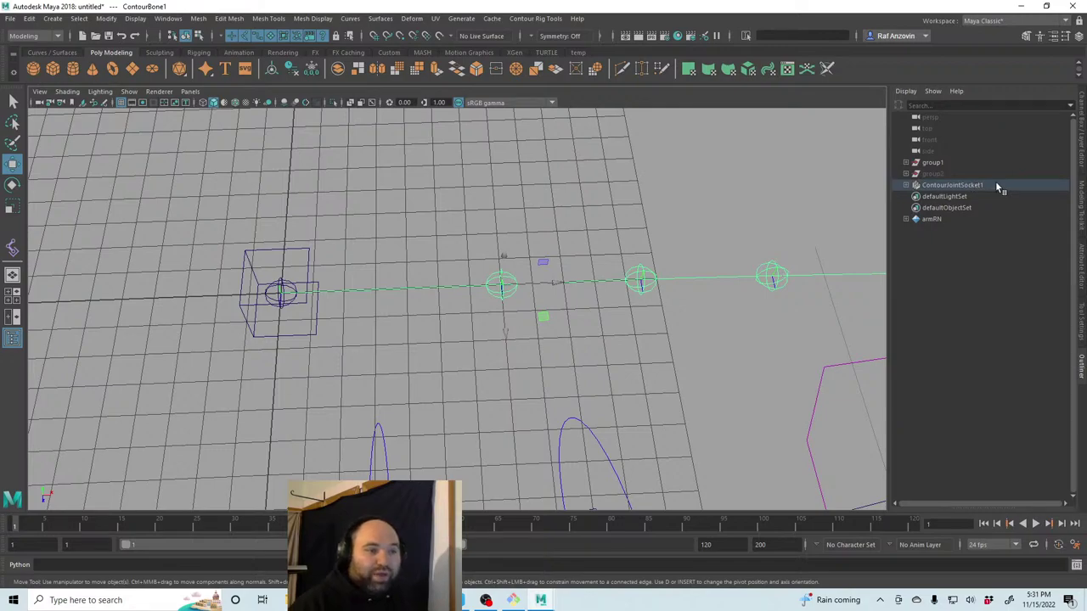
left_click(905, 186)
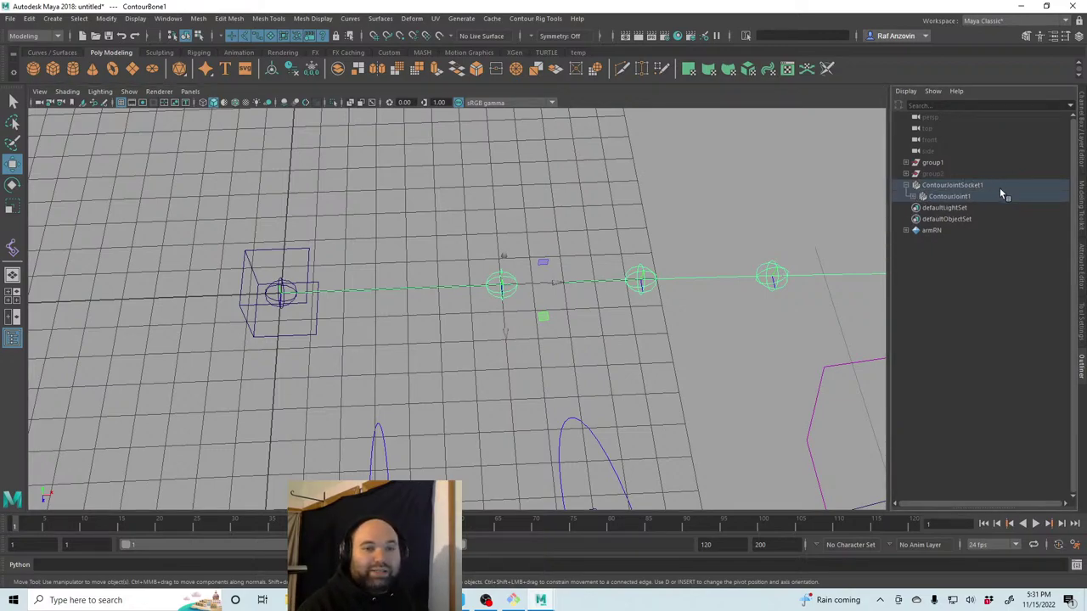
left_click(766, 175)
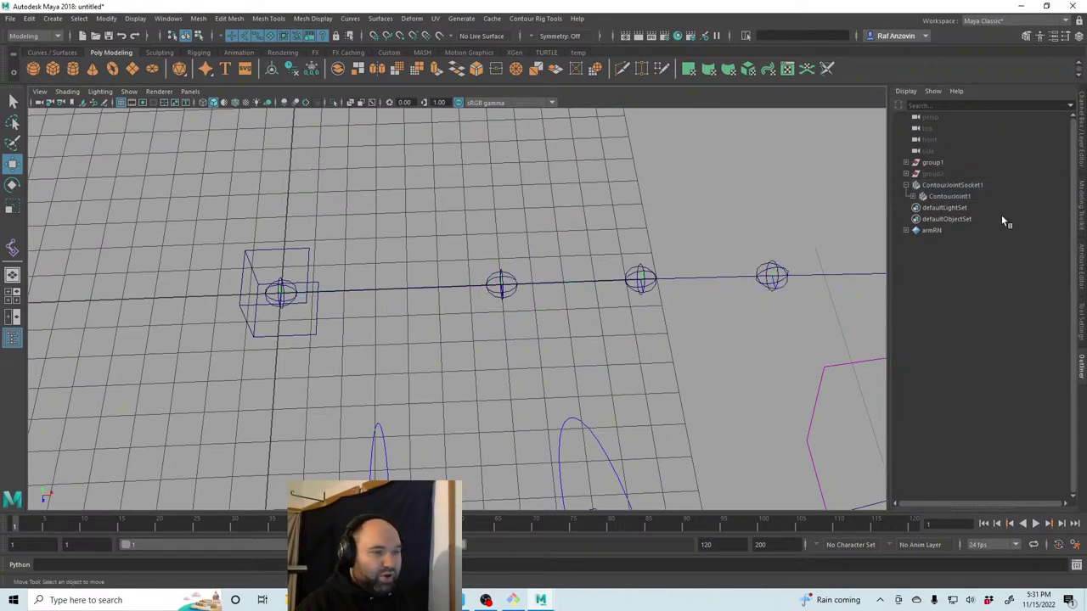
Create an empty group and name it component.
key("ctrl+g")
double_click(941, 209)
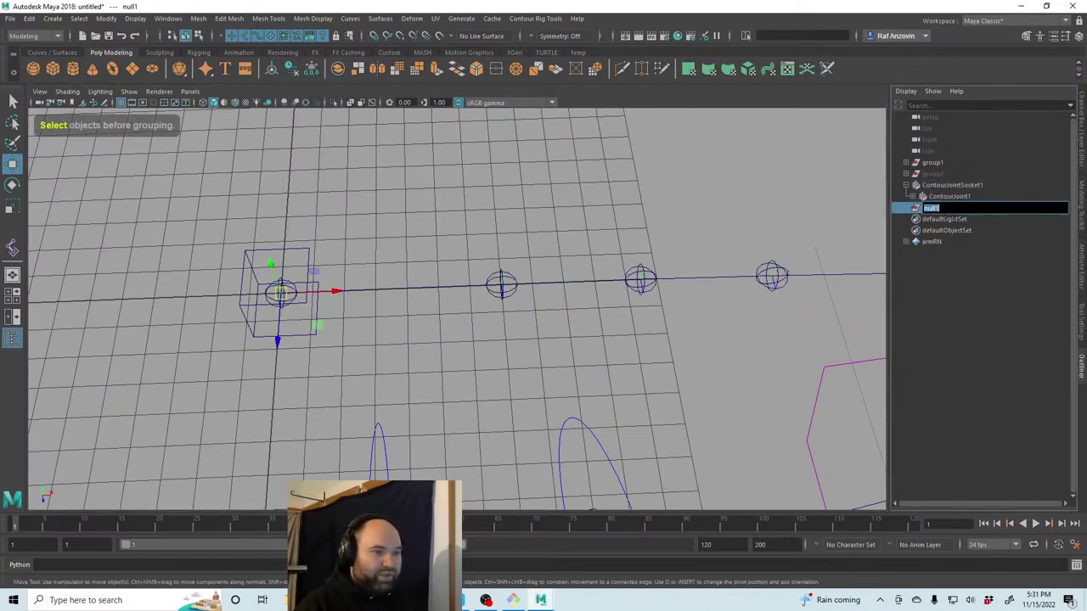
type("component")
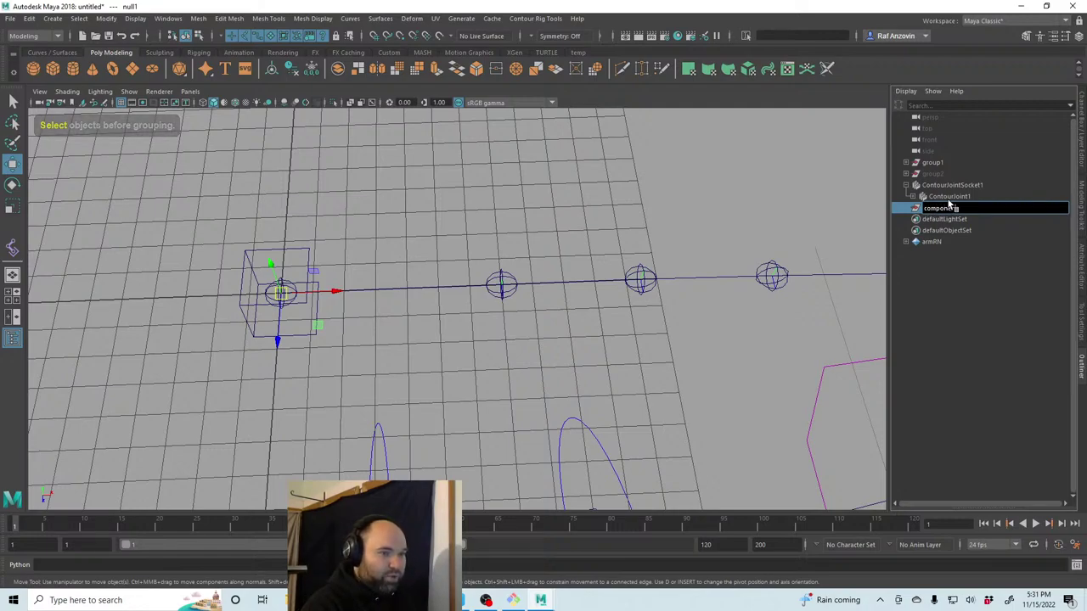
key("Return")
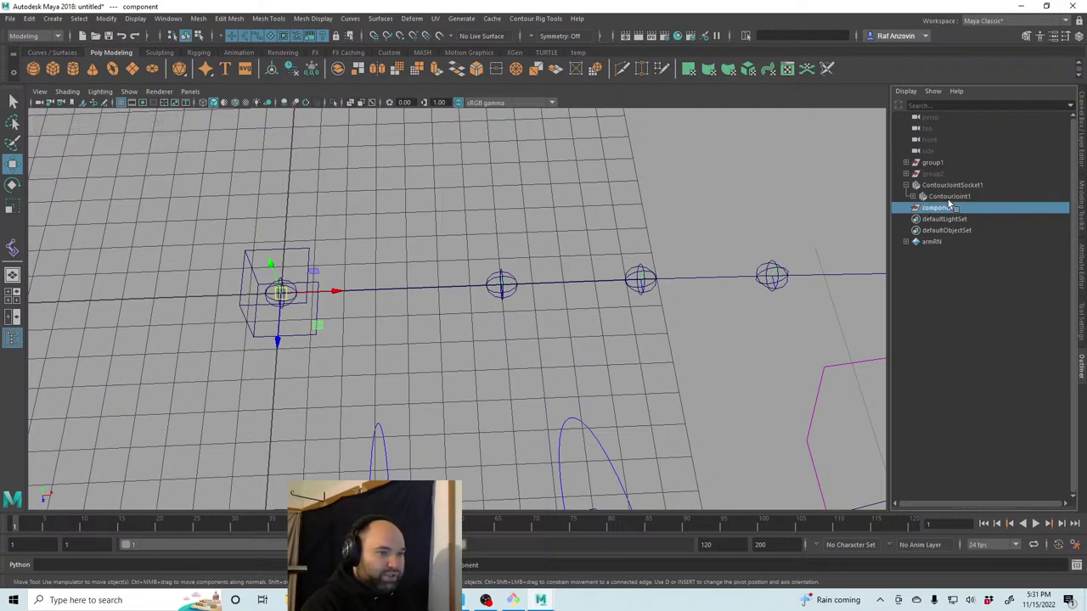
Expand the arm:component hierarchy for reference and create a second empty group named inputs.
left_click(906, 174)
left_click(905, 163)
left_click(913, 174)
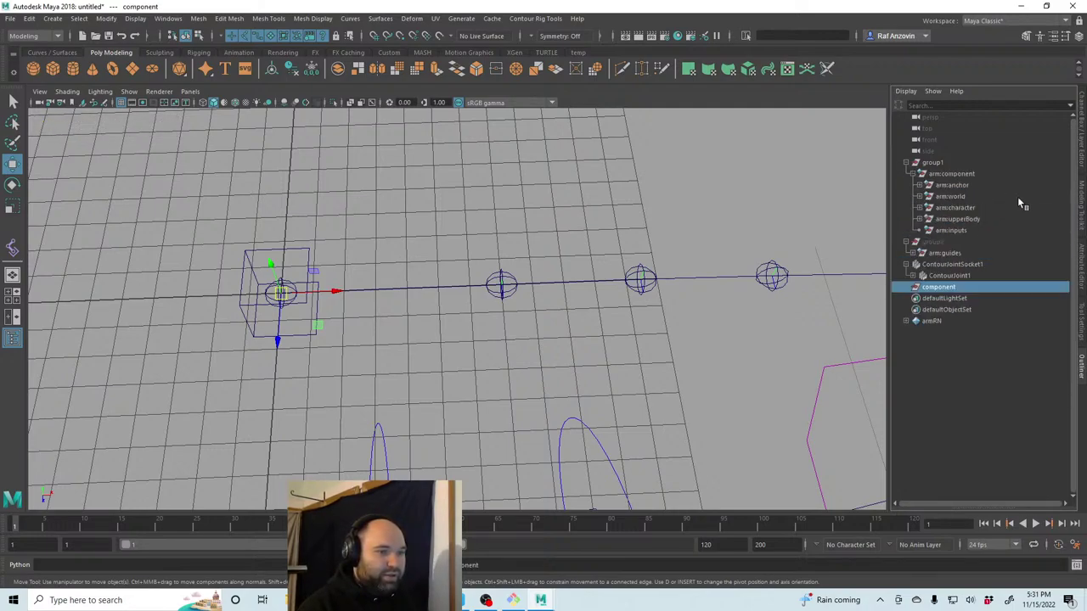
left_click(750, 351)
key("ctrl+g")
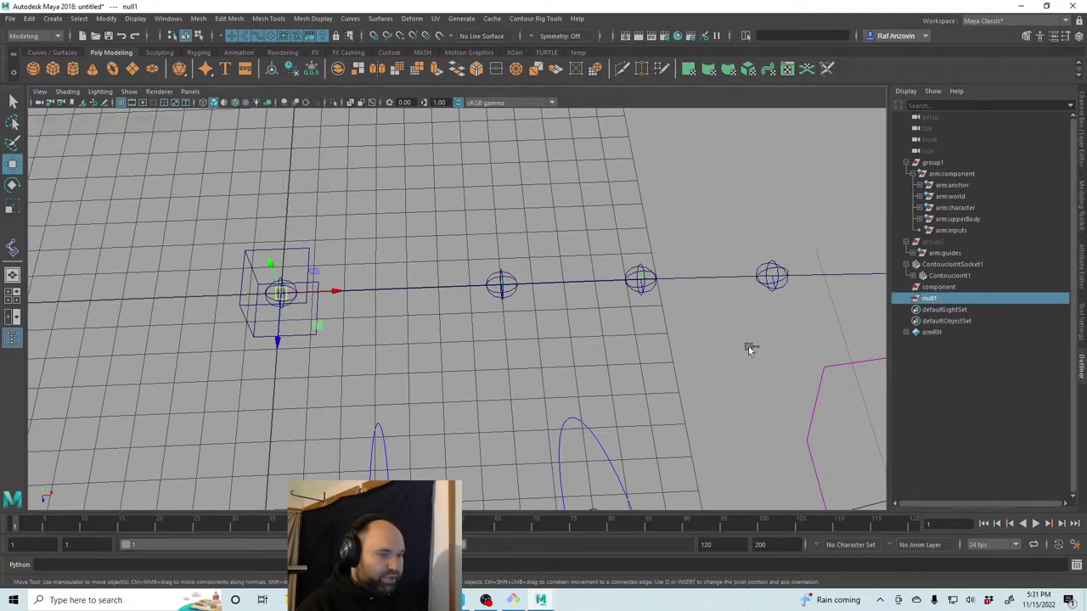
double_click(951, 299)
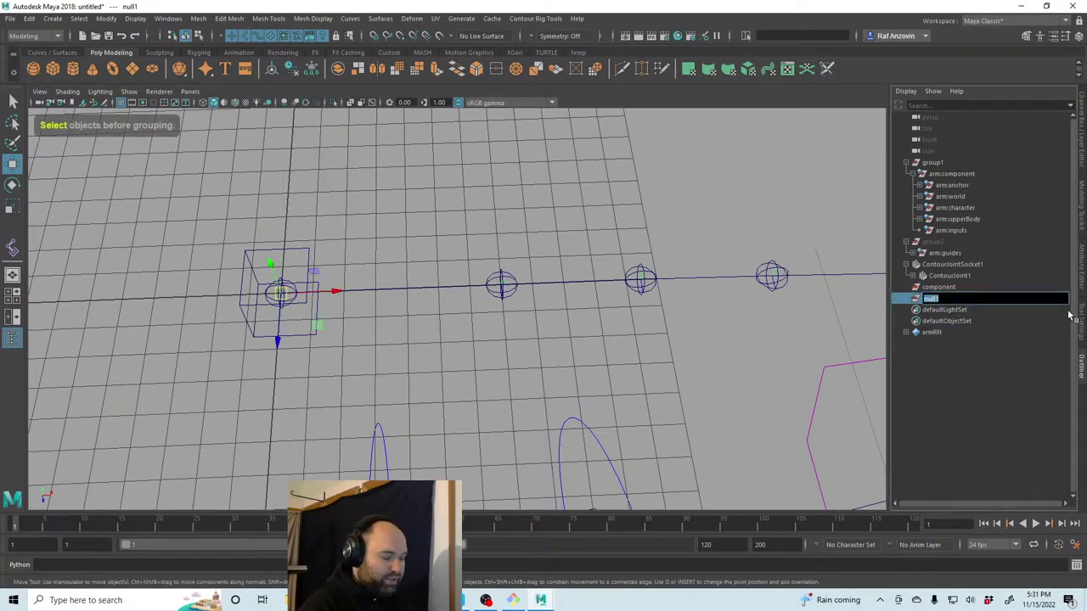
type("inputs")
key("Return")
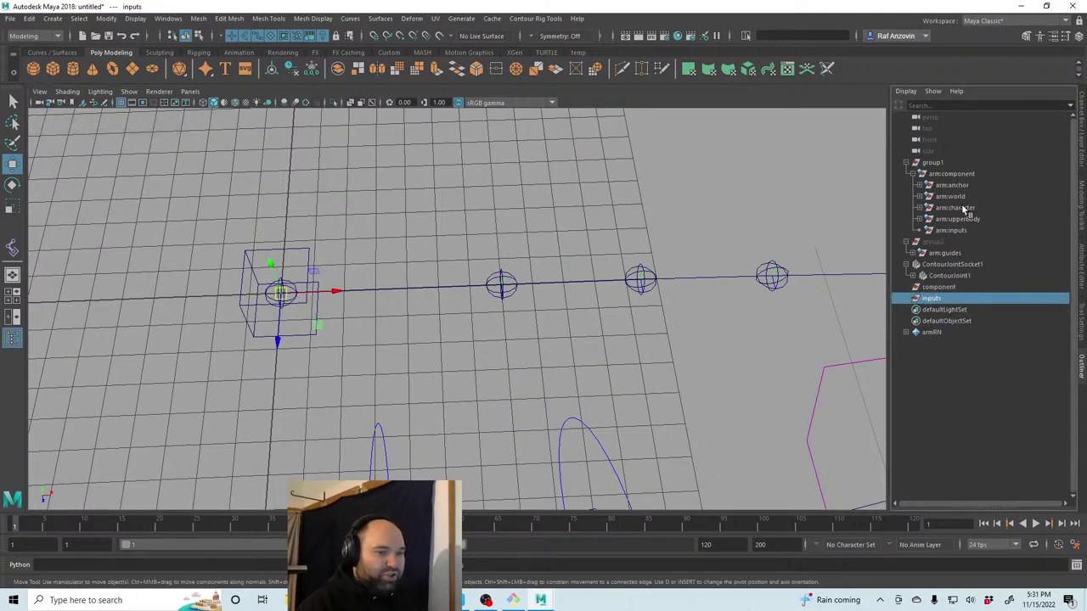
Parent the inputs group under component and expand component in the hierarchy.
middle_click_drag(941, 297, 951, 287)
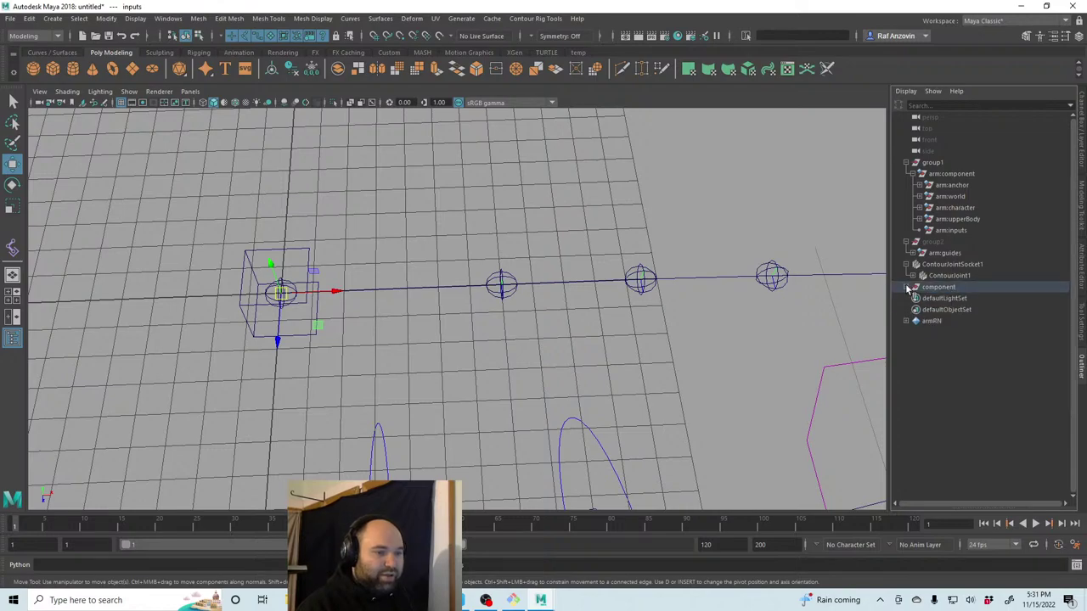
left_click(905, 287)
middle_click_drag(449, 343, 463, 342, "alt")
left_click_drag(463, 342, 560, 311, "alt")
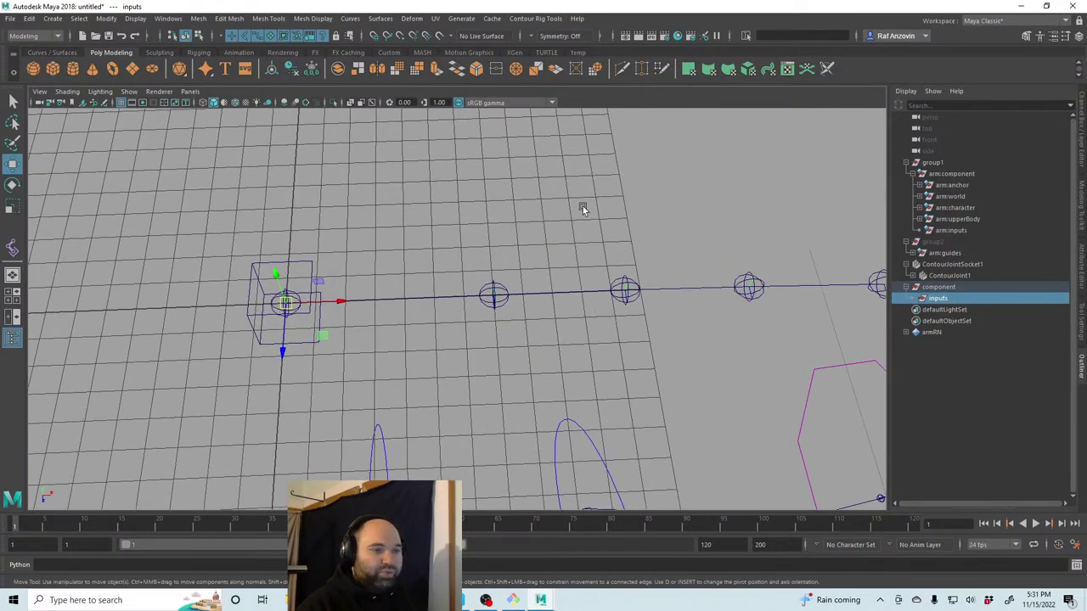
Examine the channels and extra attributes of arm:inputs for reference, and return to the scene hierarchy.
left_click(973, 232)
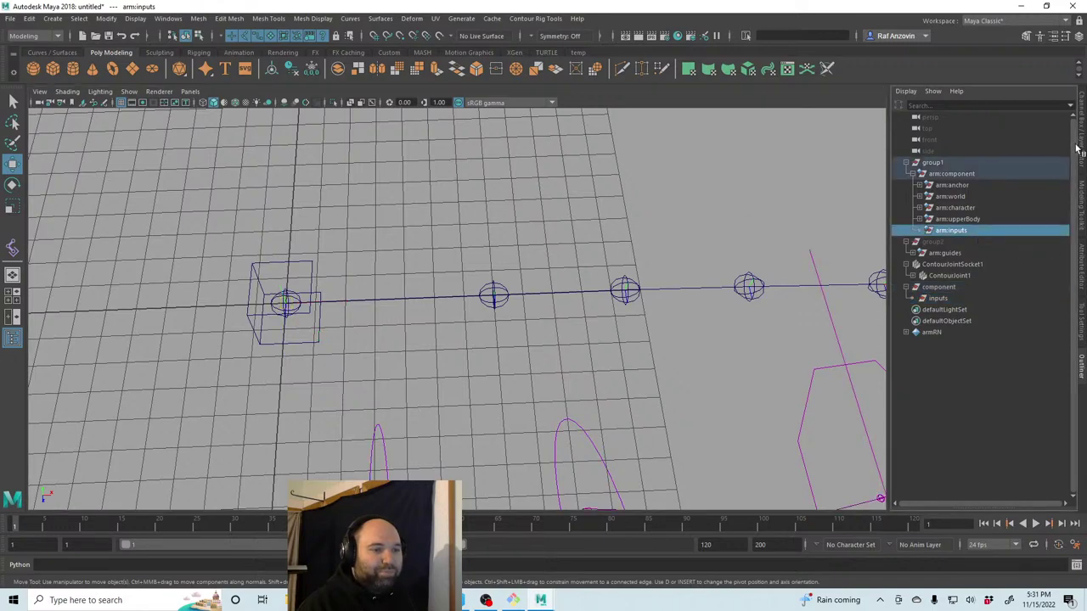
left_click(1080, 146)
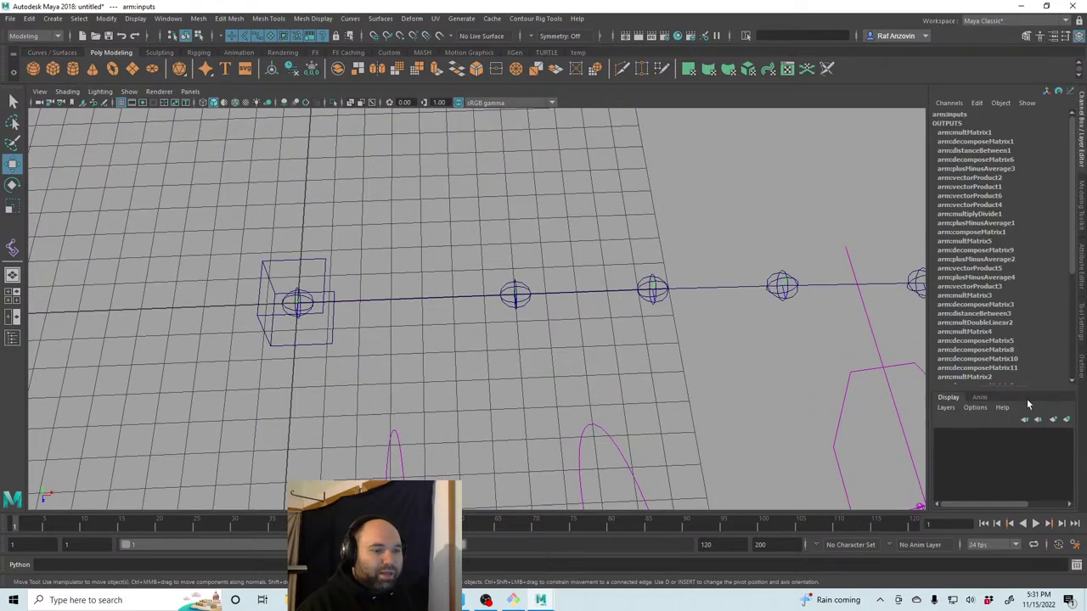
left_click(1081, 272)
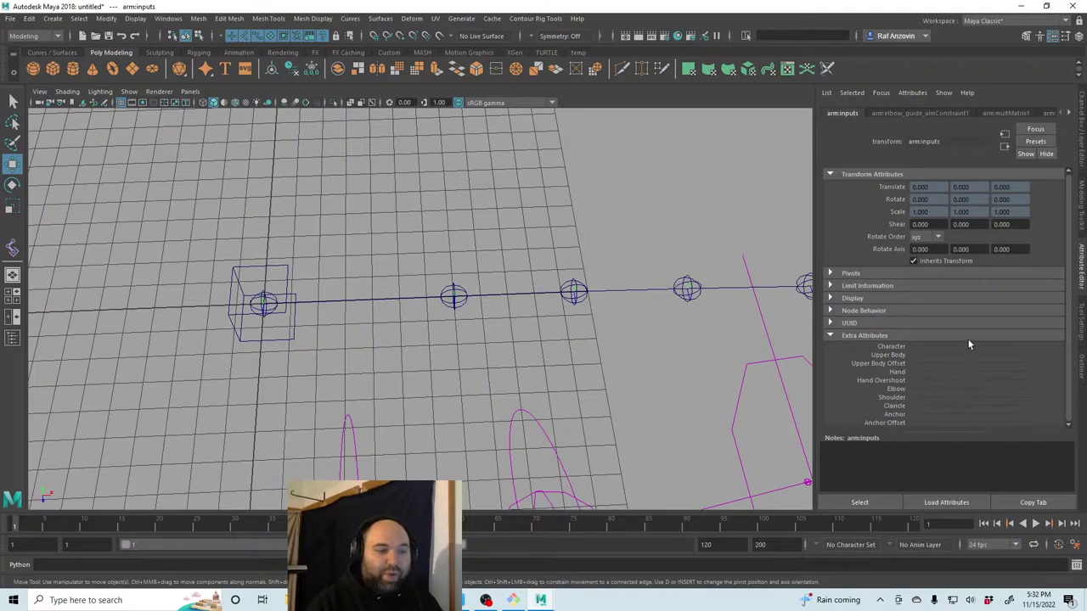
left_click(1083, 121)
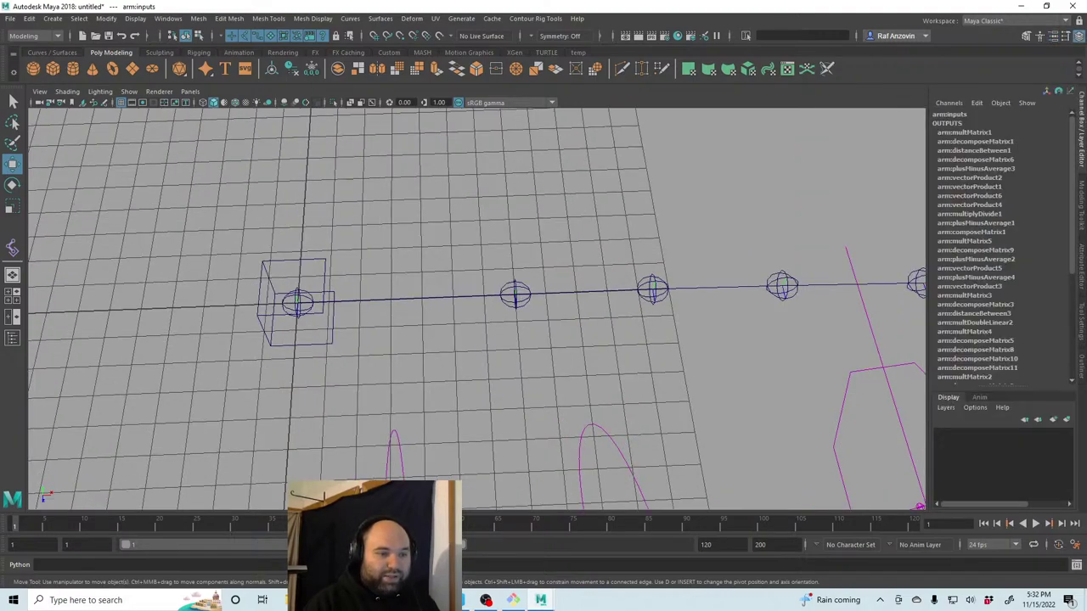
left_click(1084, 269)
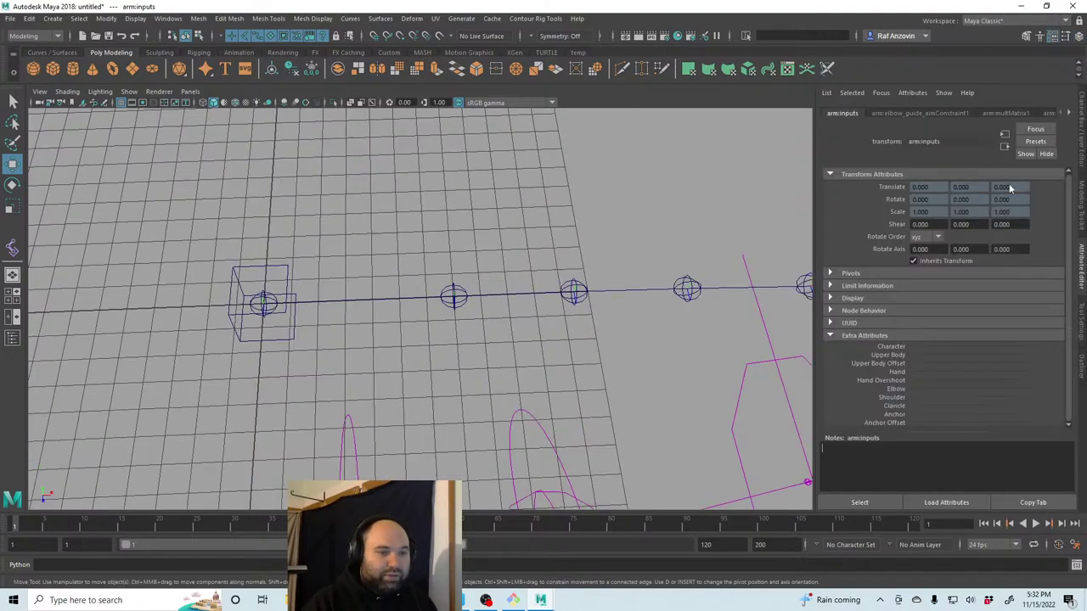
left_click(1083, 360)
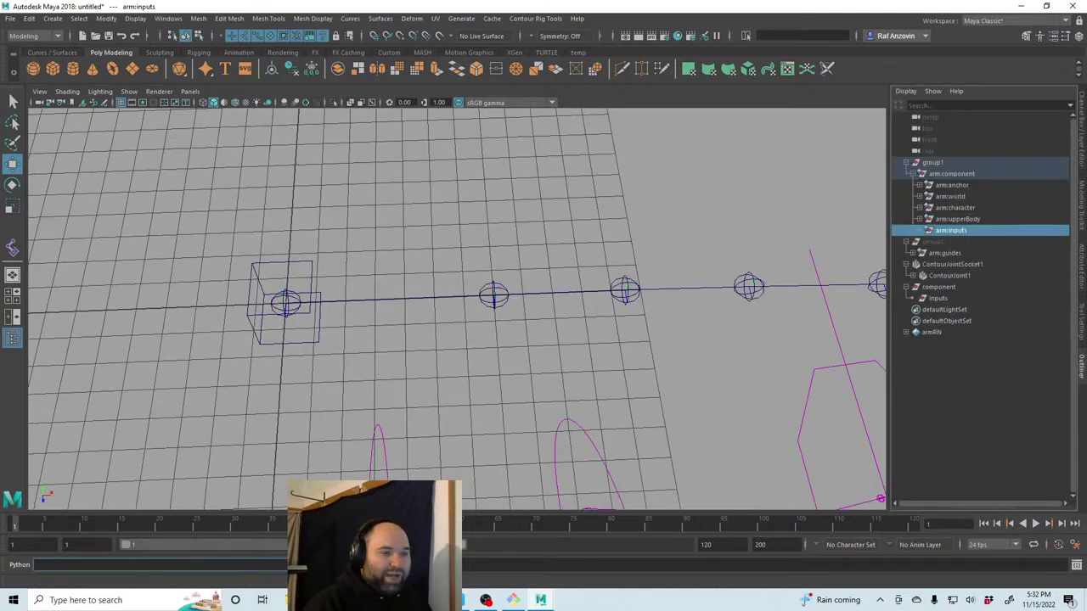
Select the new inputs group and evaluate pa in the Python command line.
left_click(945, 299)
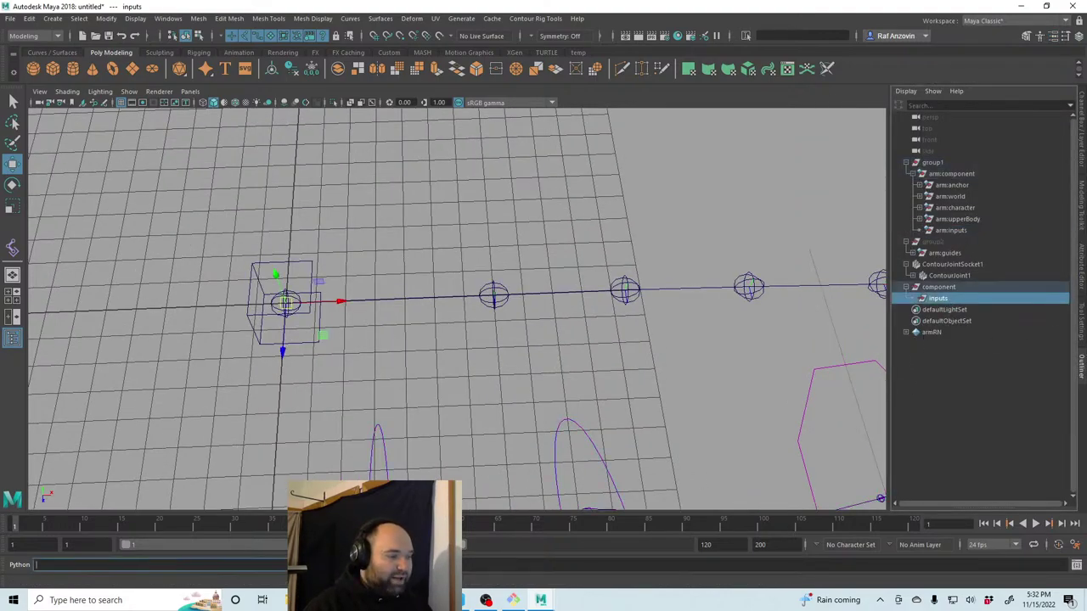
left_click(36, 565)
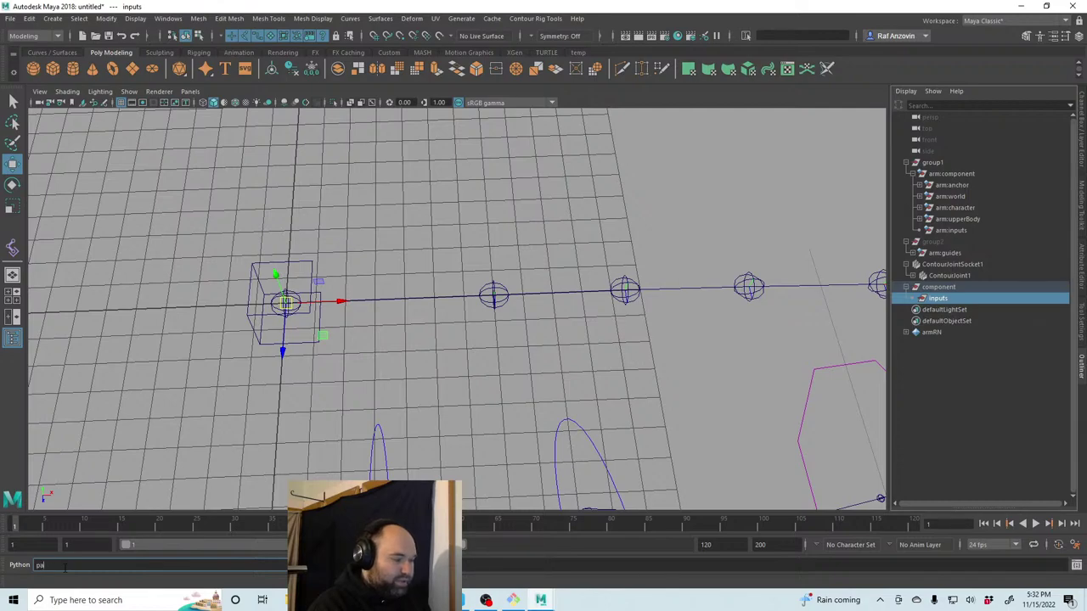
type("pm")
key("Return")
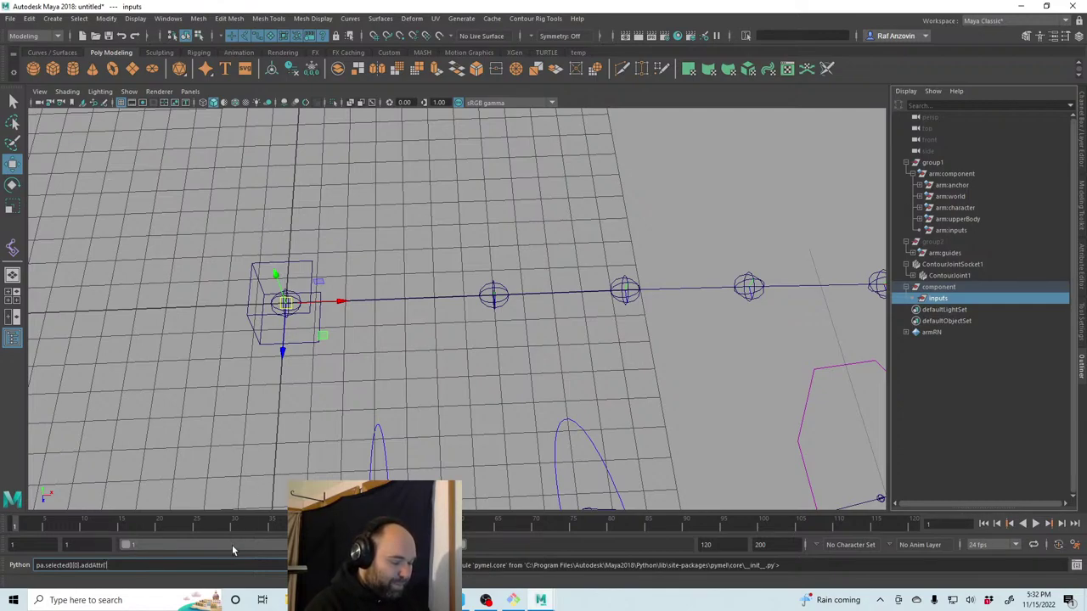
Compose the Python command pa.selected()[0].addAttr with base as the attribute name, replacing the initial name metacarpel.
type("metacarpel',")
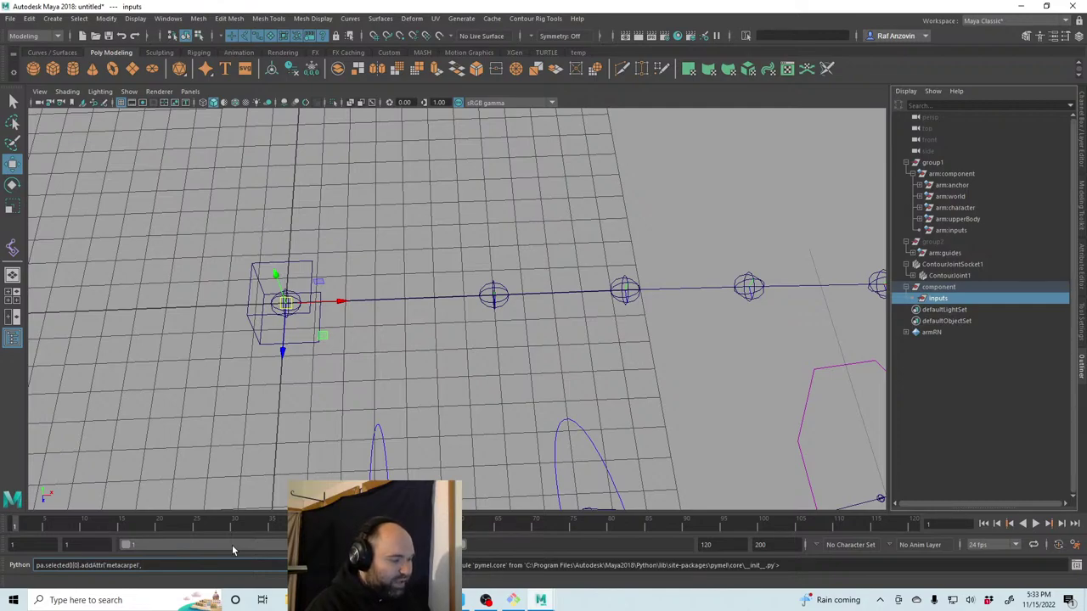
key("BackSpace")
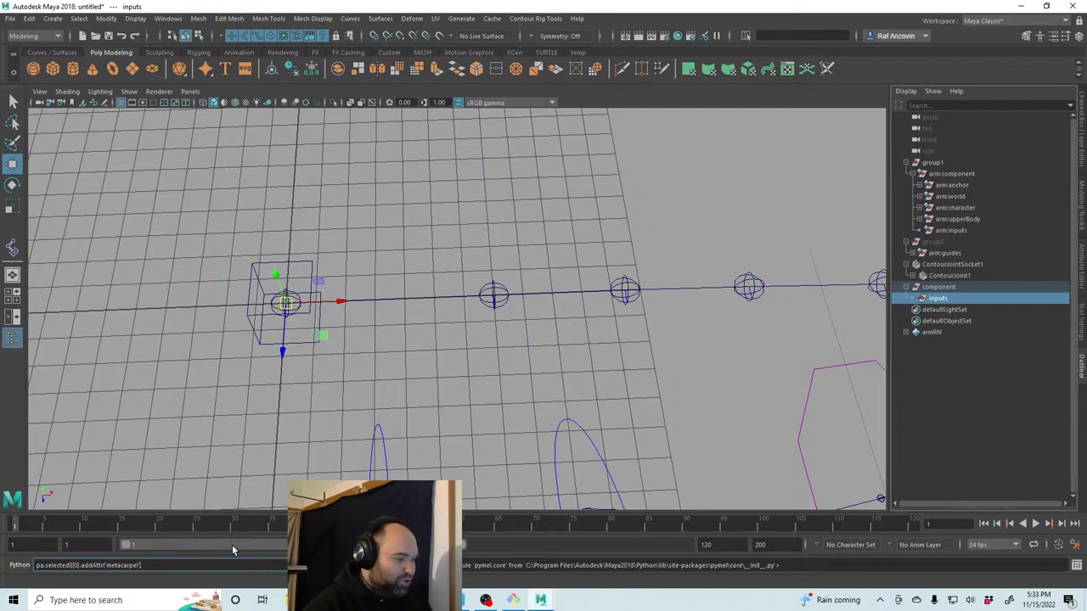
key("BackSpace")
key("BackSpace")
key("BackSpace")
key("BackSpace")
key("BackSpace")
key("BackSpace")
key("BackSpace")
key("BackSpace")
key("BackSpace")
key("BackSpace")
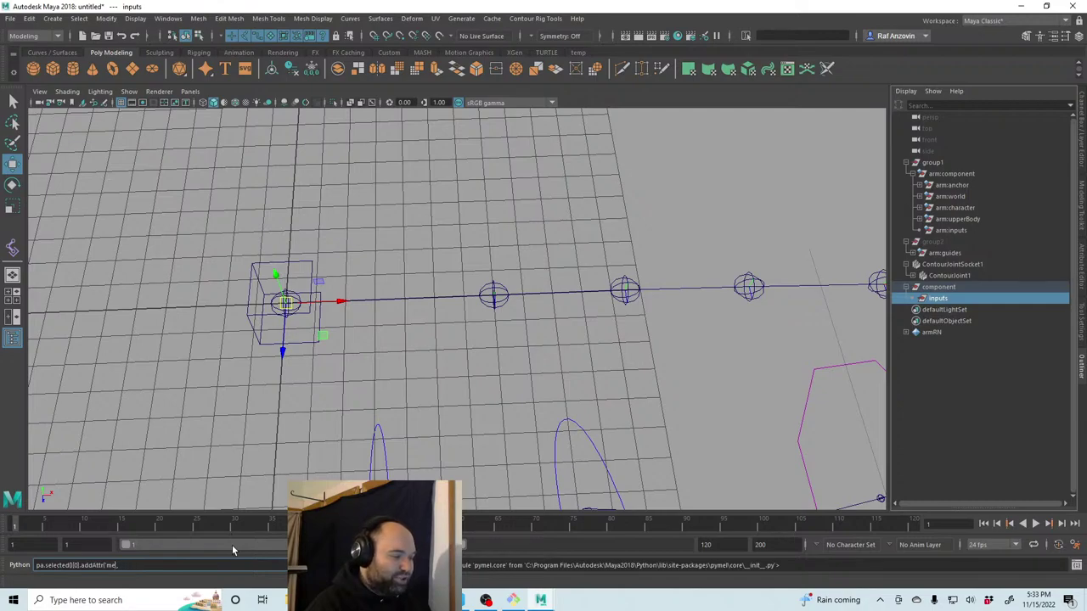
type("base")
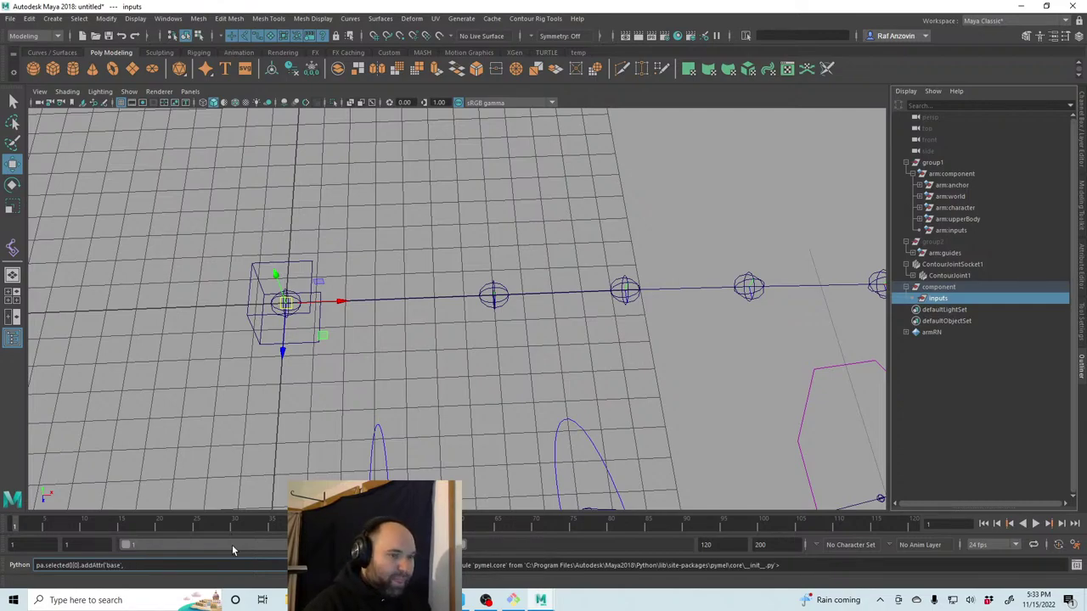
Recheck the attributes of arm:inputs against the drafted command and bring back the scene hierarchy.
left_click(951, 231)
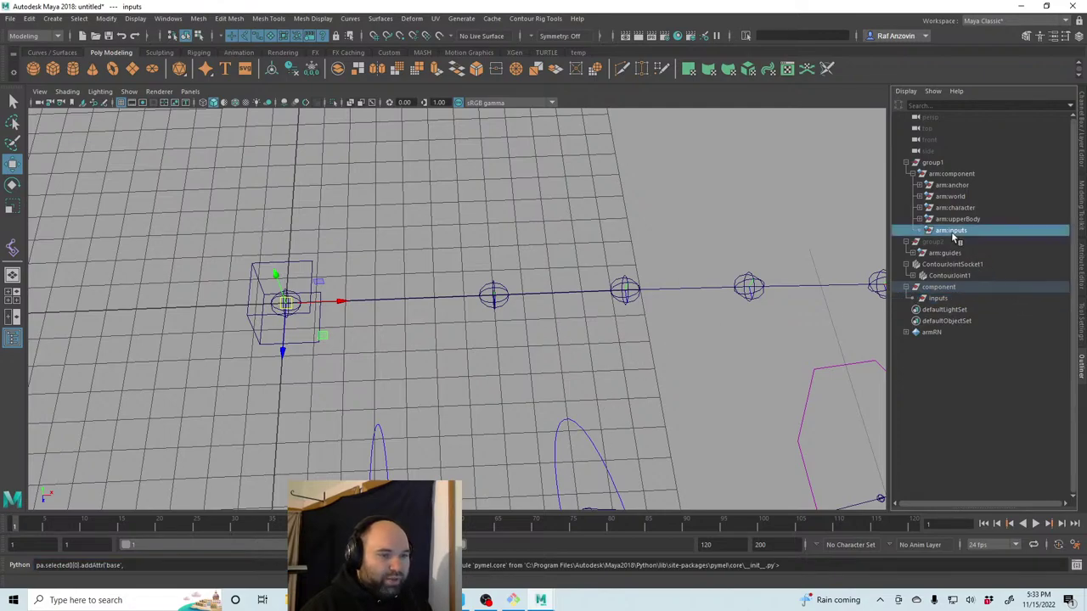
left_click(1078, 286)
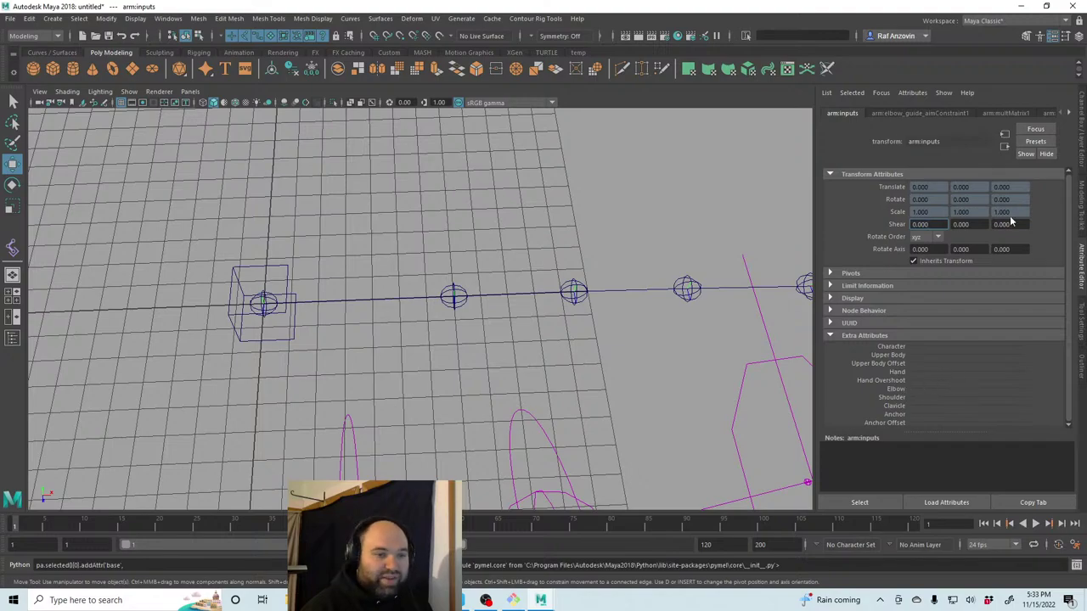
left_click(1081, 158)
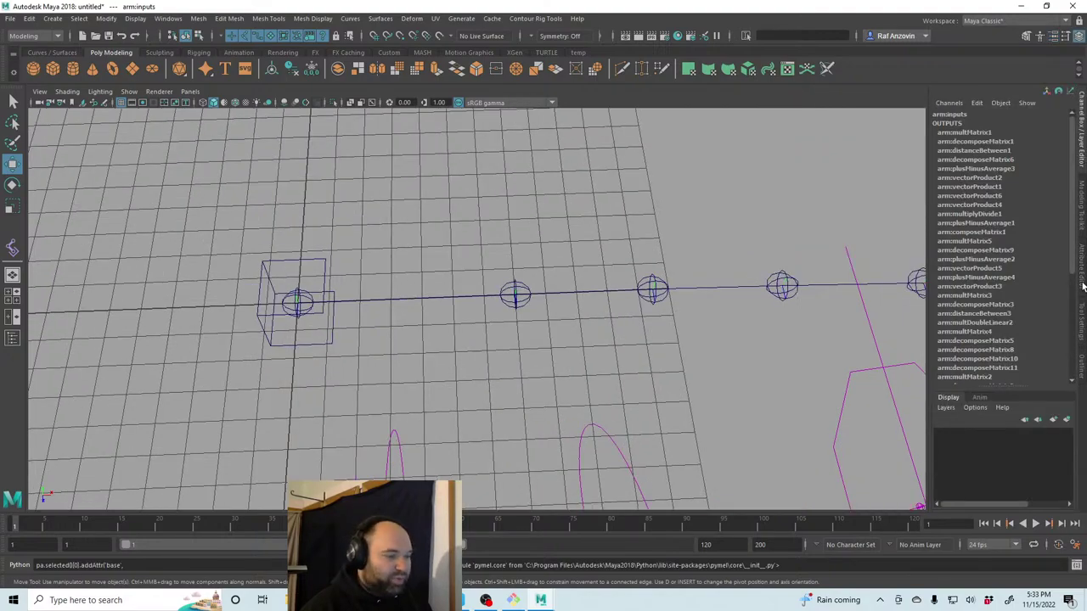
left_click(142, 567)
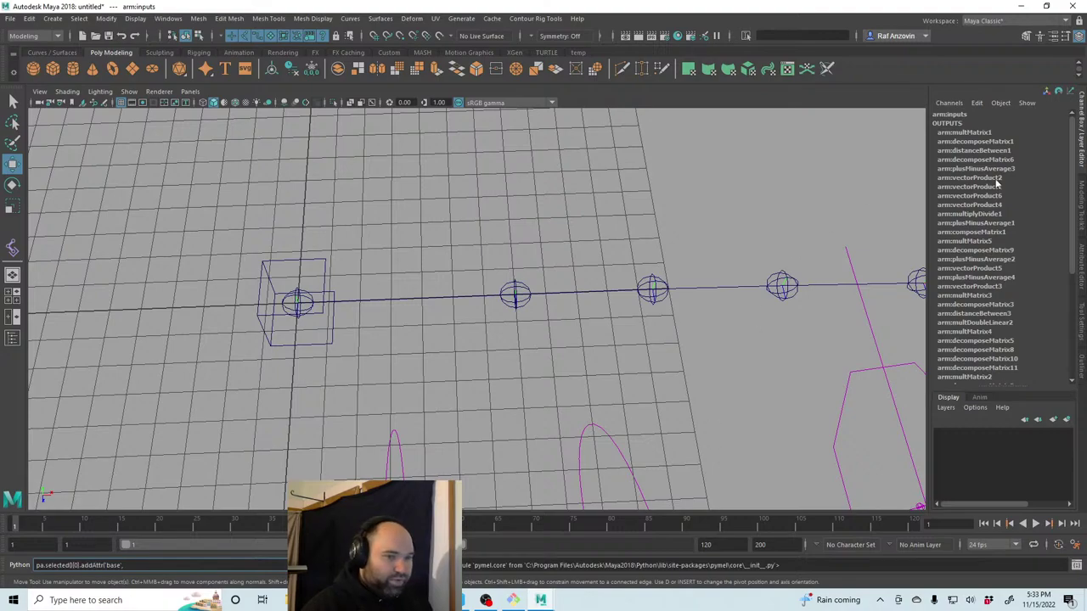
left_click(1080, 372)
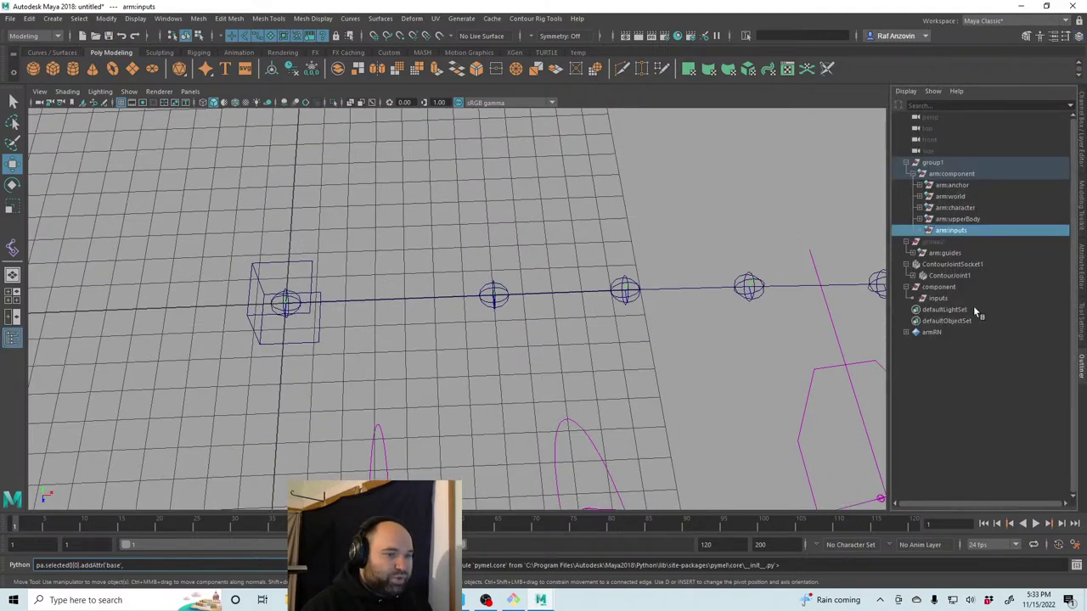
Try to add the base attribute to the new inputs group by completing the command with datatype='matrix'.
left_click(937, 298)
left_click(133, 566)
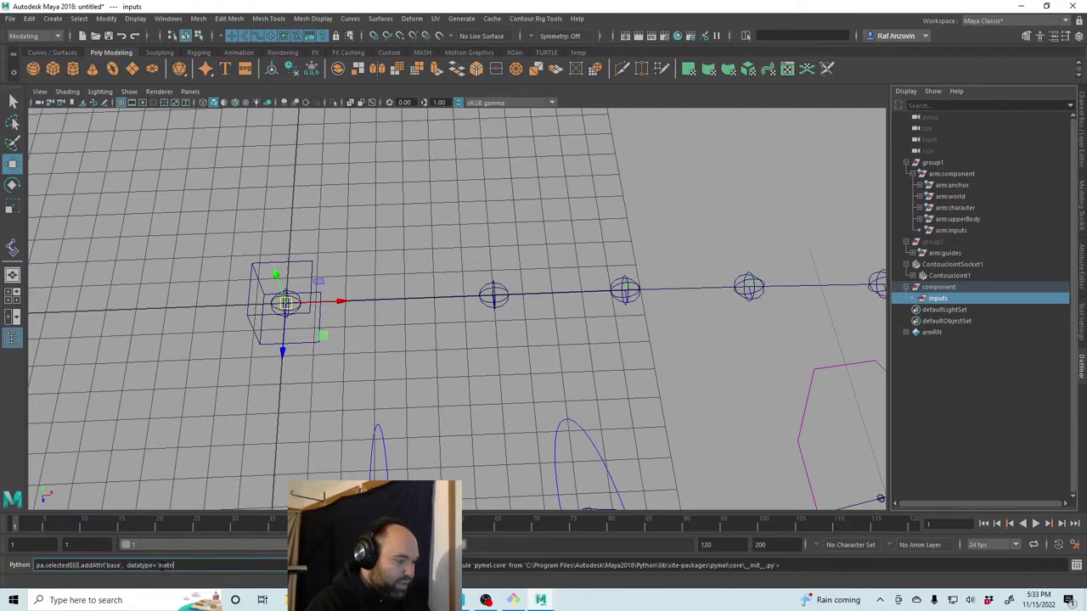
type(")")
key("Return")
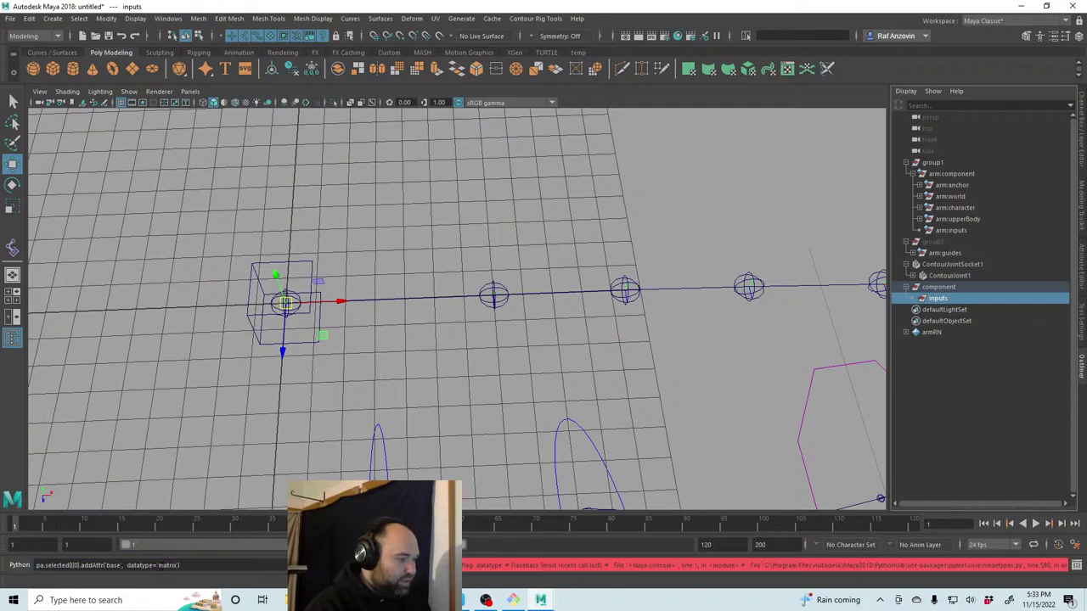
Correct the keyword to dataType, run the command to add the base matrix attribute, and show the attributes of inputs.
left_click(143, 565)
key("BackSpace")
type("T")
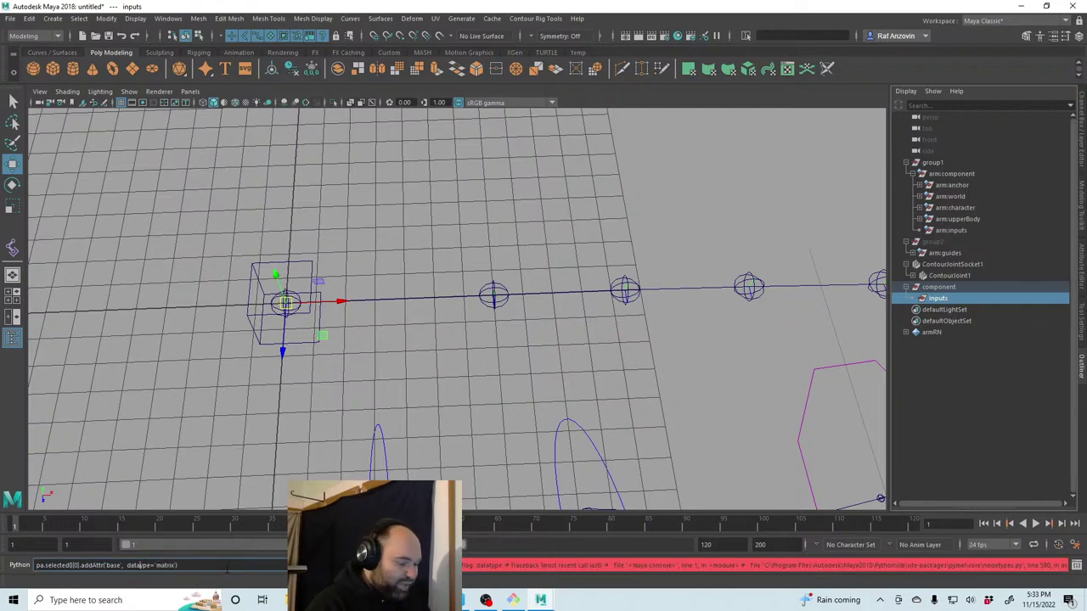
key("Return")
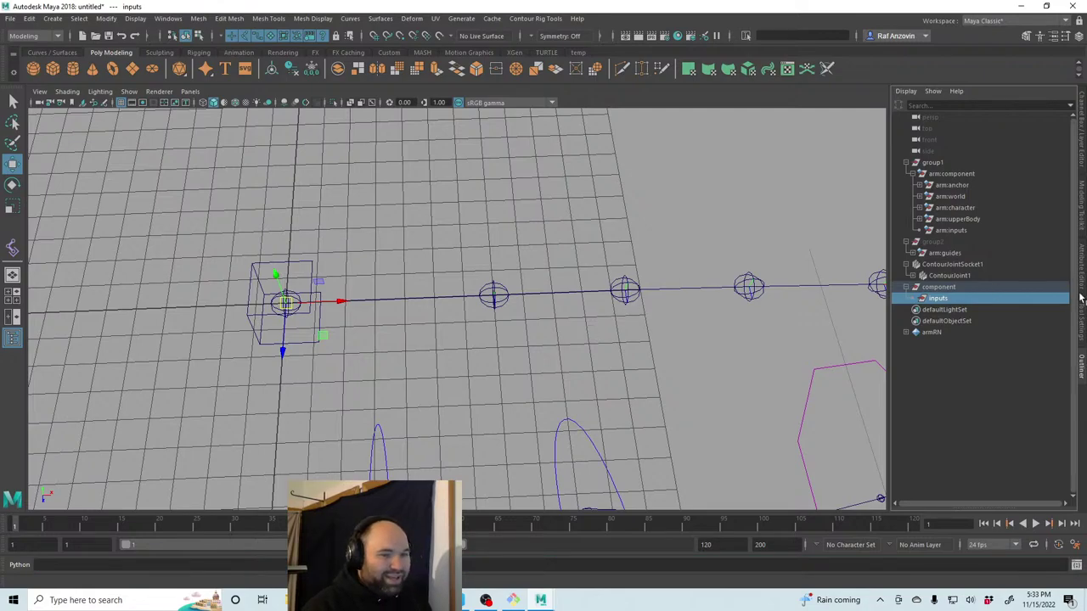
left_click(1078, 265)
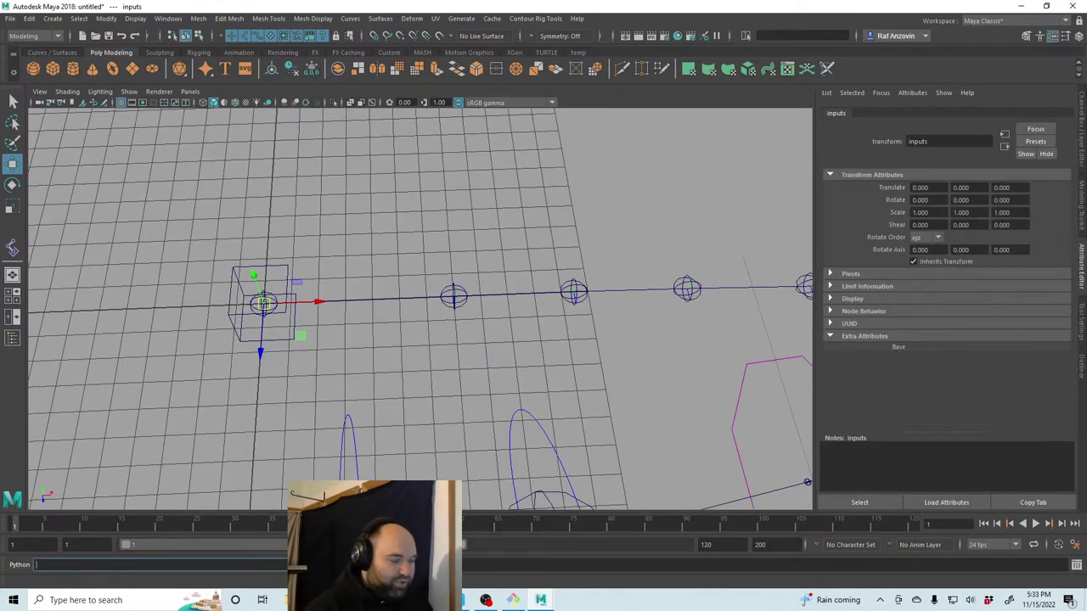
Reuse the addAttr command to add a matrix attribute named knuckle to the inputs group.
key("Up")
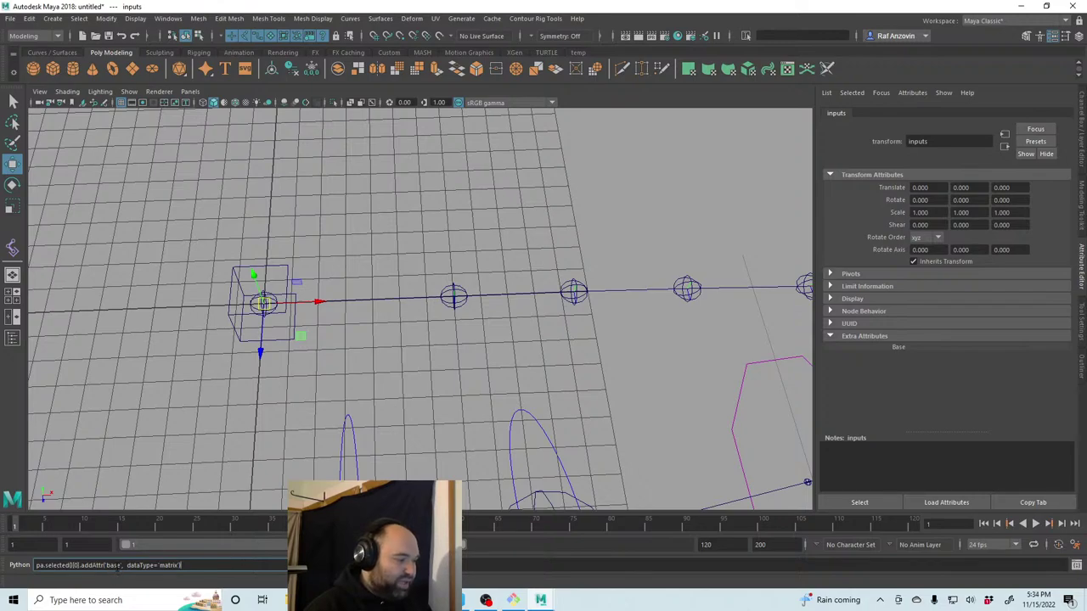
left_click(193, 601)
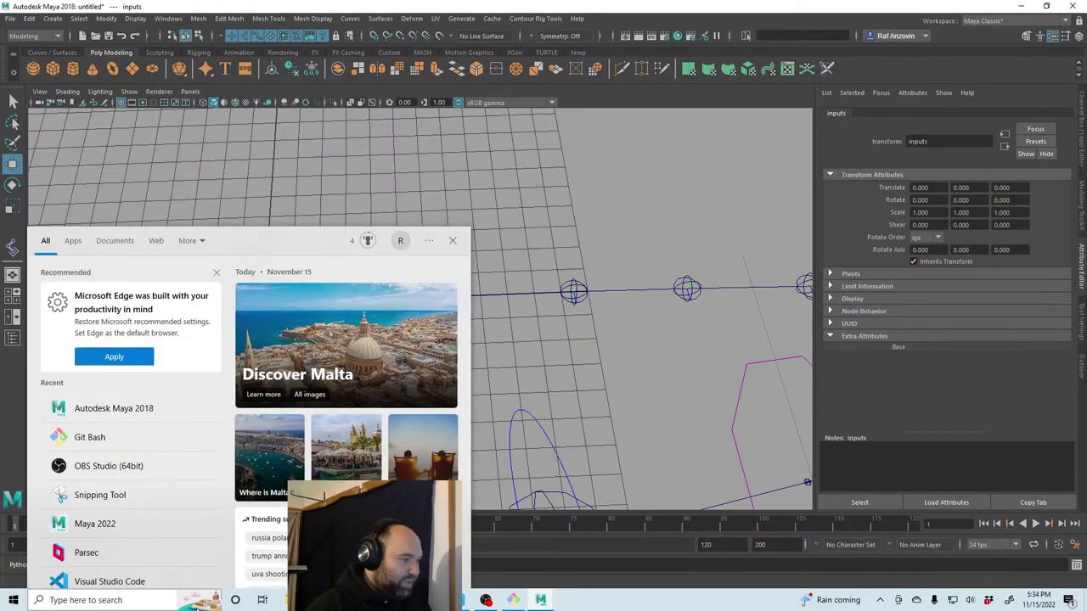
key("Escape")
double_click(113, 565)
type("knu")
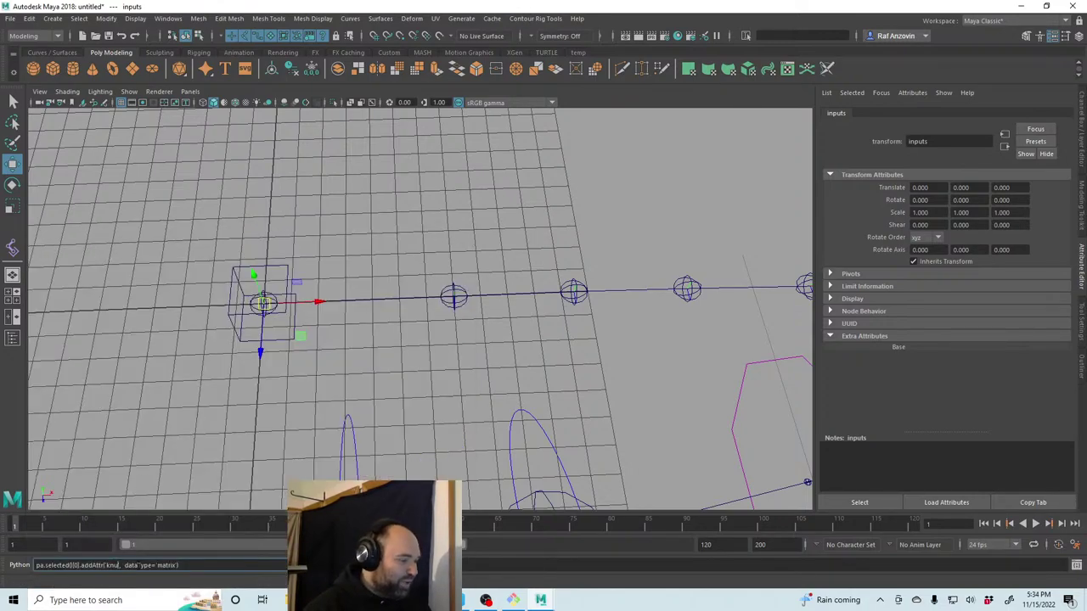
type("ckle")
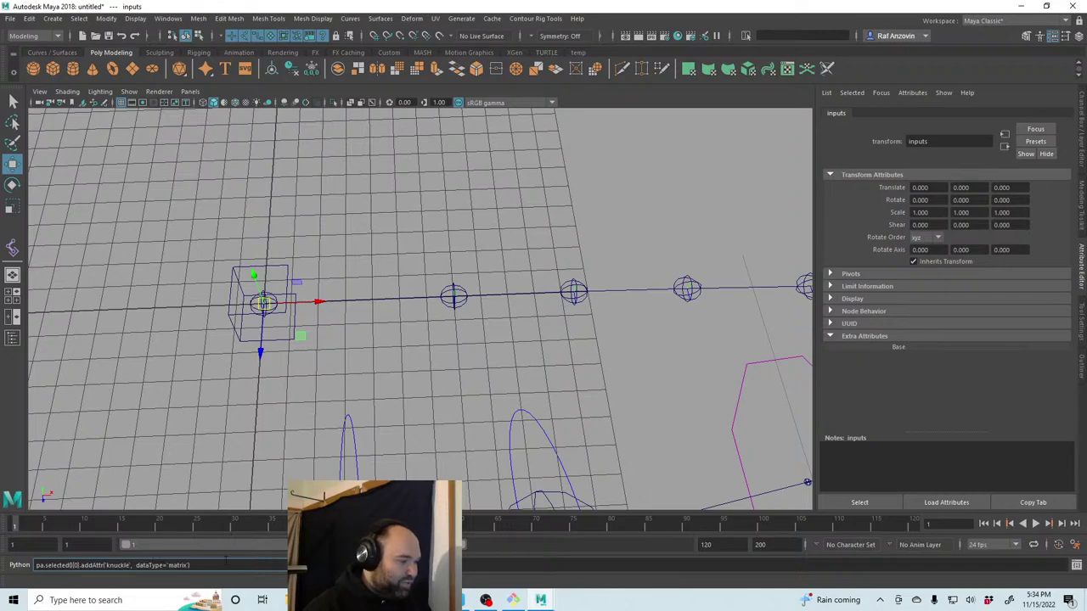
key("Return")
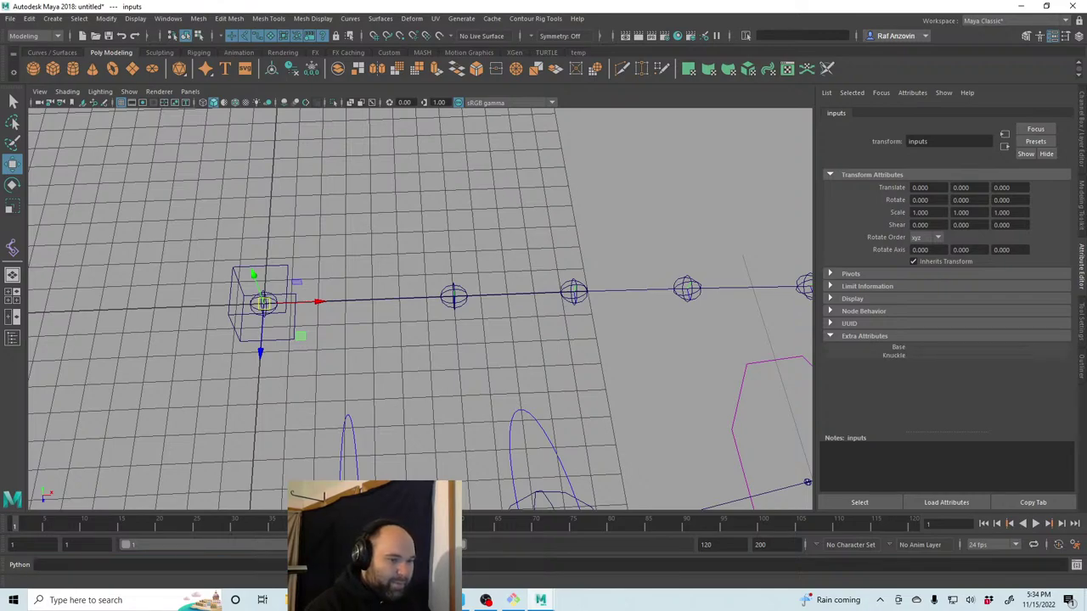
Undo the addition of the knuckle attribute, keeping the inputs group selected.
key("Up")
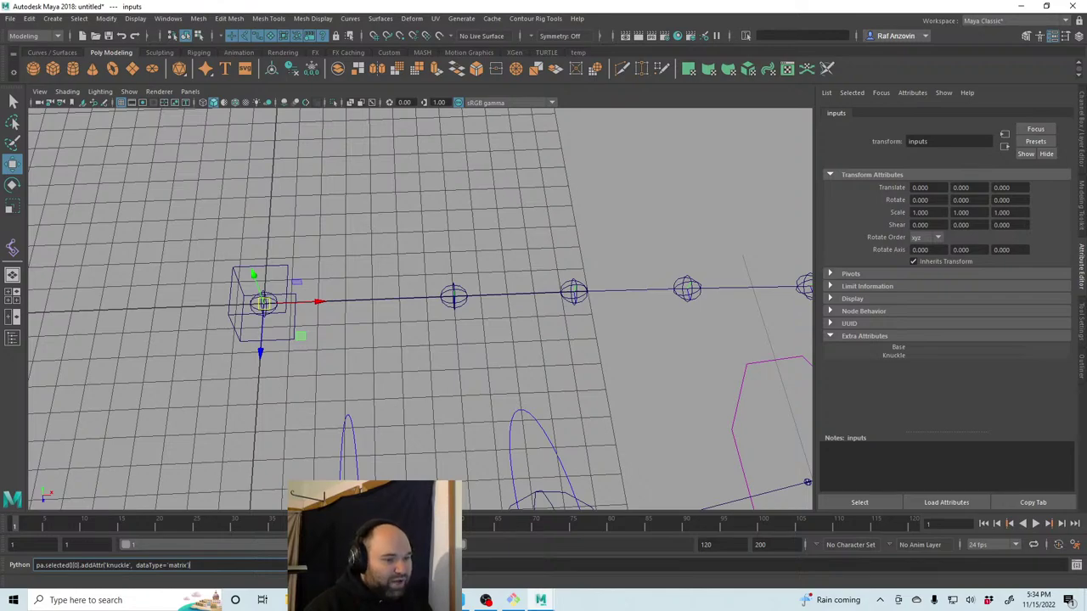
left_click(442, 408)
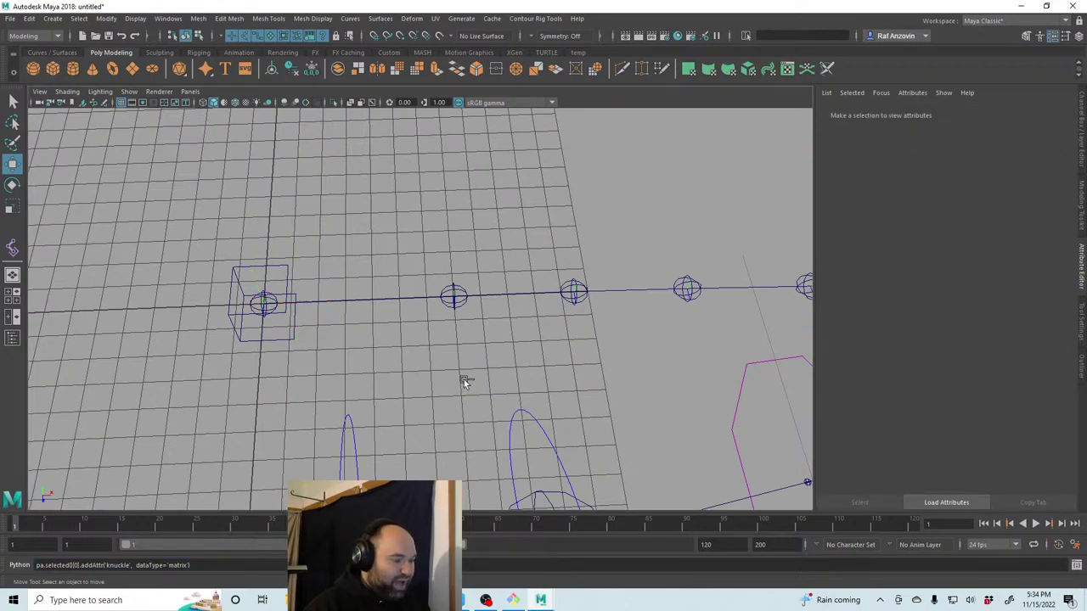
key("ctrl+z")
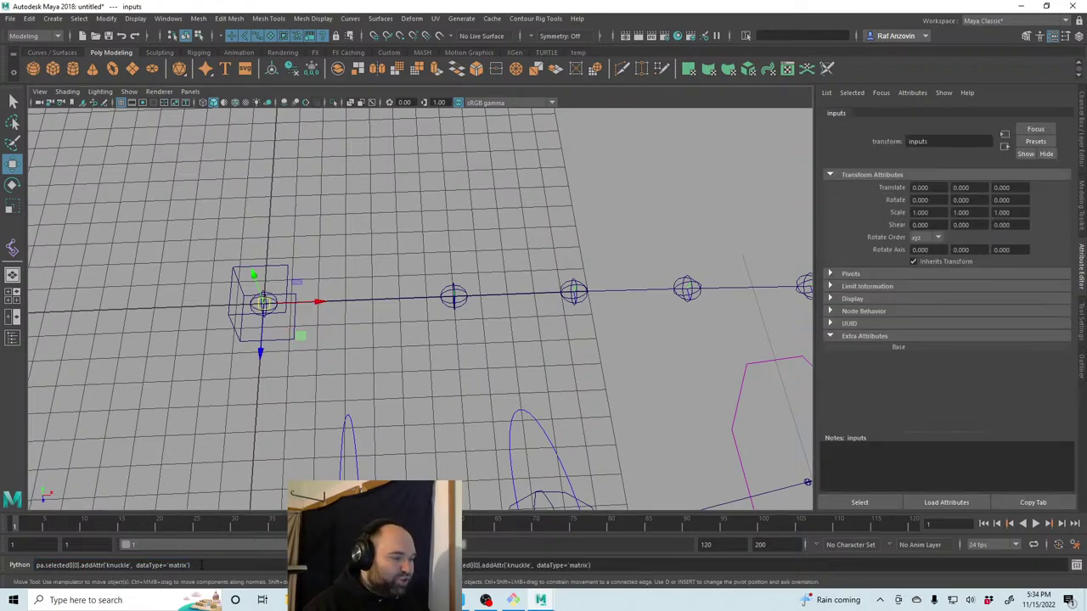
Reuse the addAttr command to add matrix attributes named joint1, joint2 and joint3 to the inputs group.
double_click(112, 565)
type("joint1")
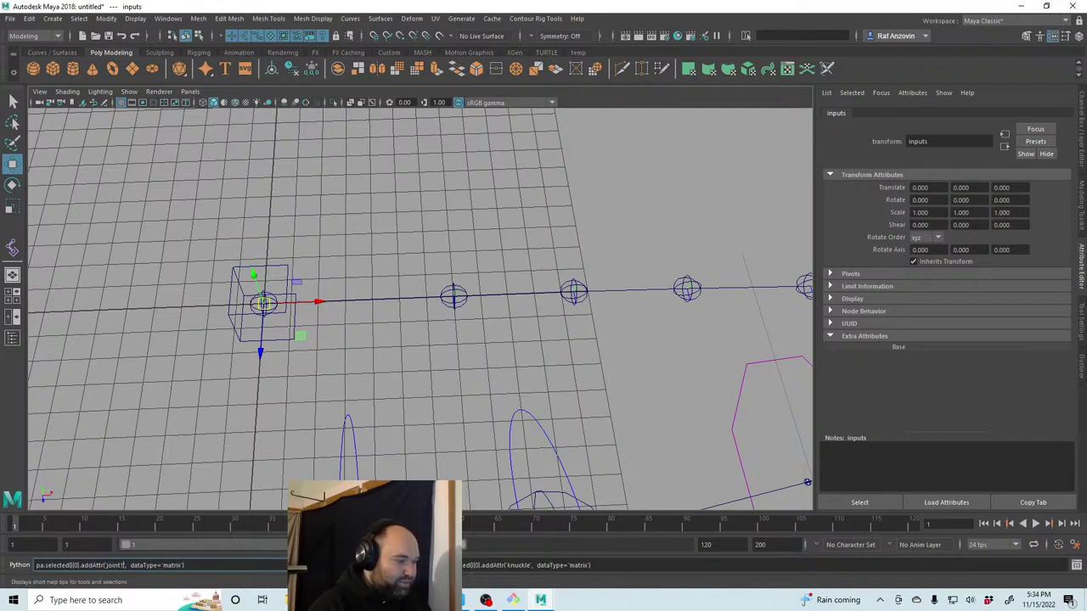
key("Return")
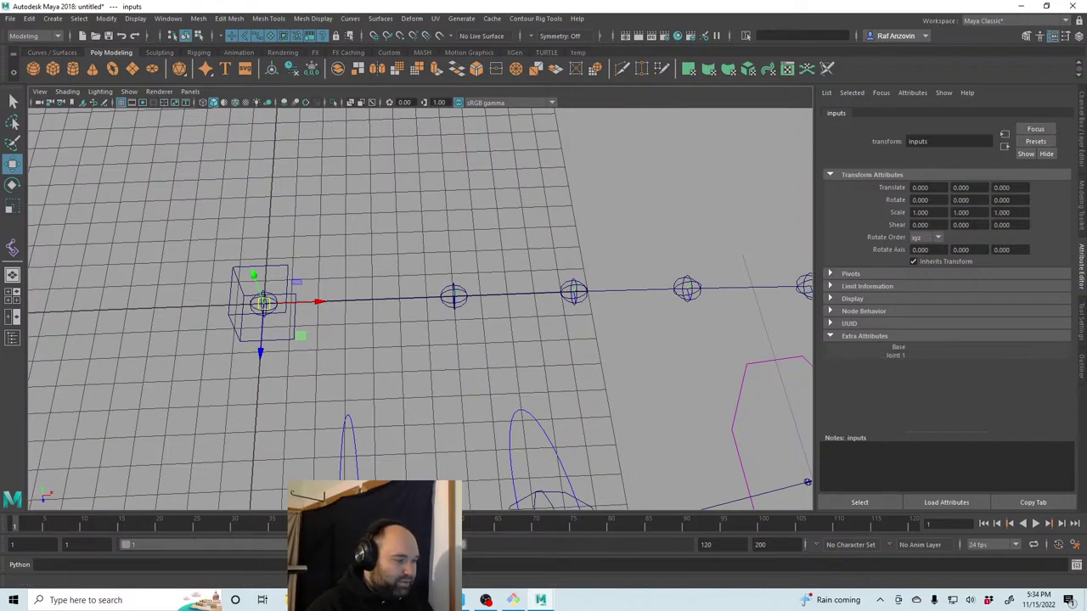
key("Up")
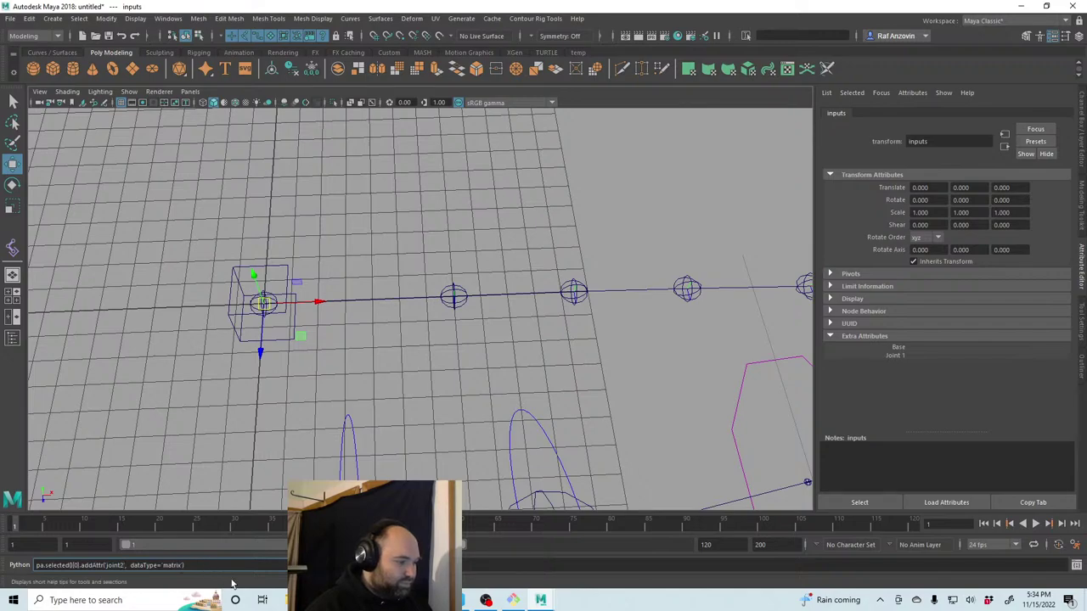
key("Return")
key("Up")
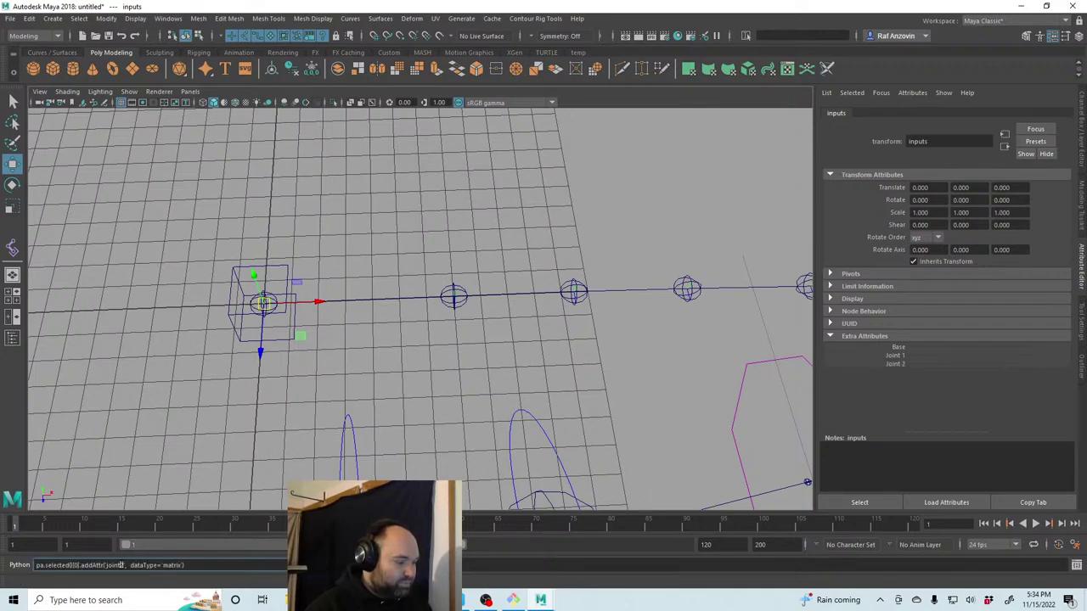
key("Return")
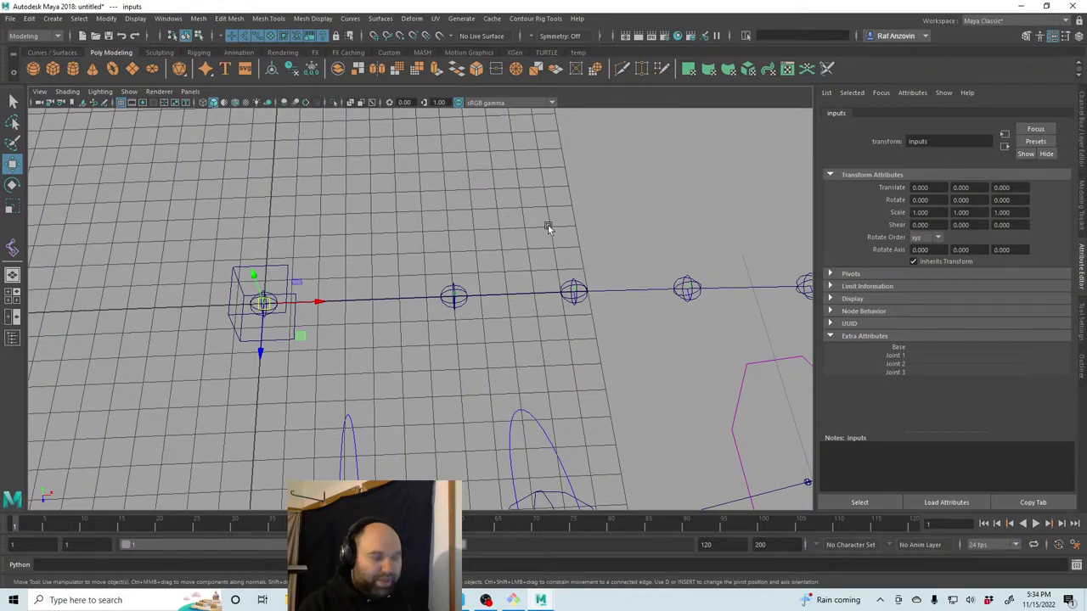
Create a locator at the origin, put it in a new top-level group and name that group guides.
left_click_drag(548, 226, 498, 243, "alt")
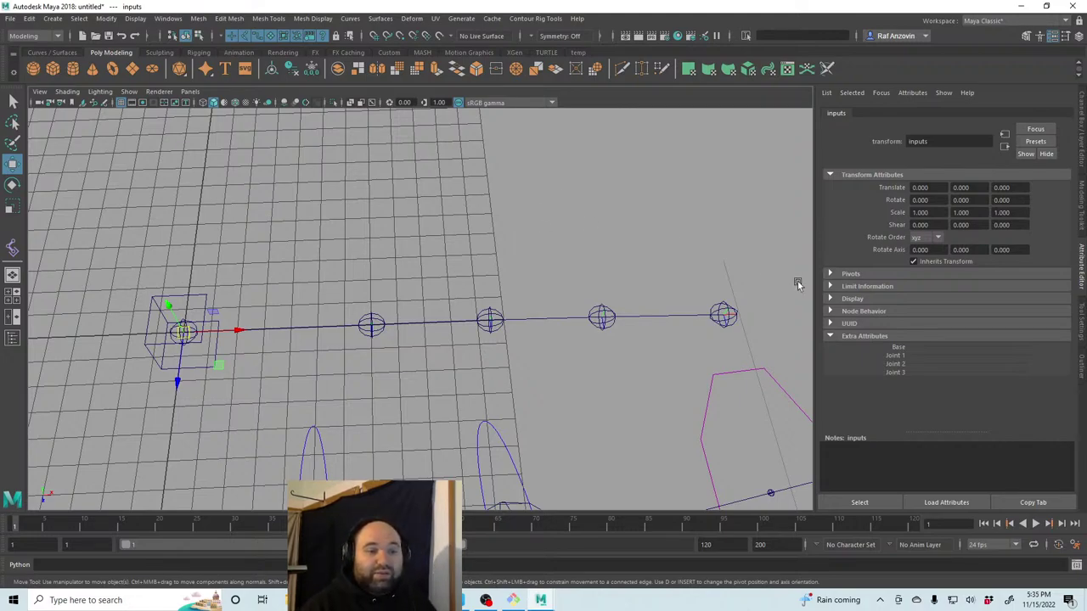
left_click(1081, 368)
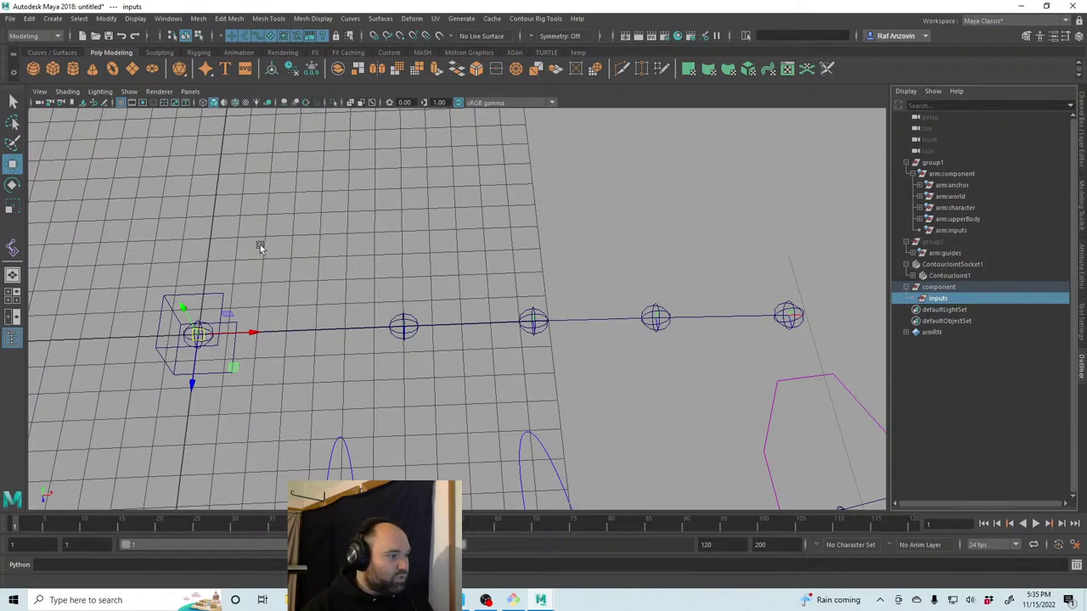
left_click(146, 144)
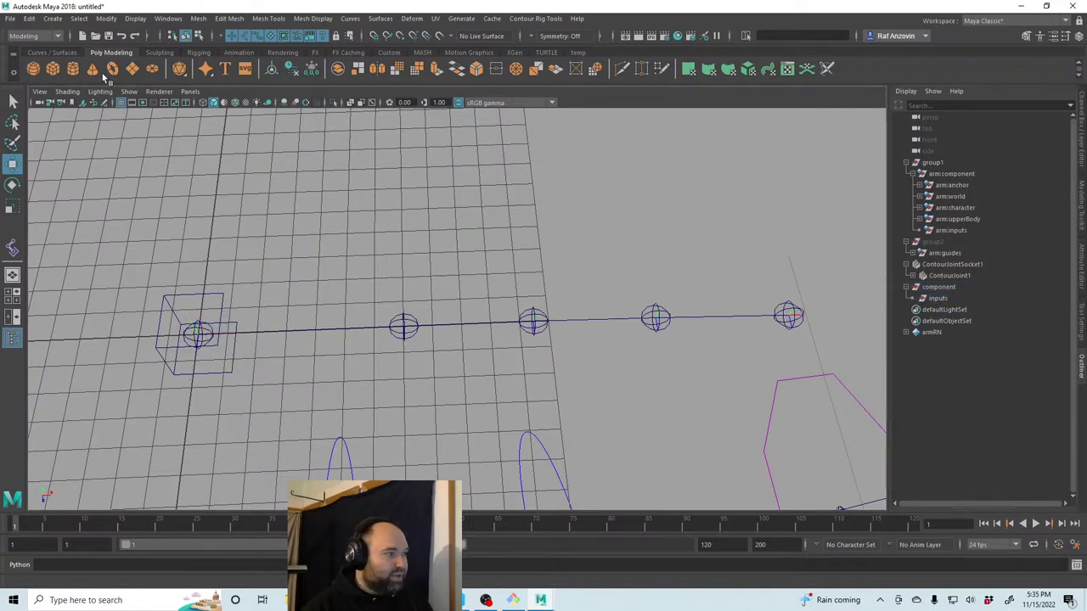
left_click(50, 19)
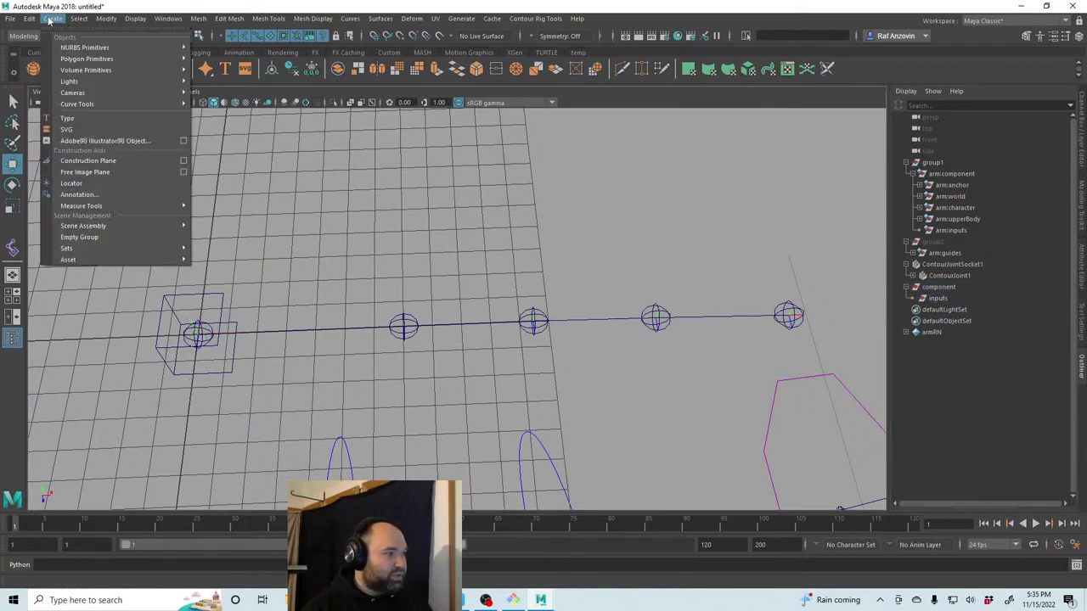
left_click(134, 183)
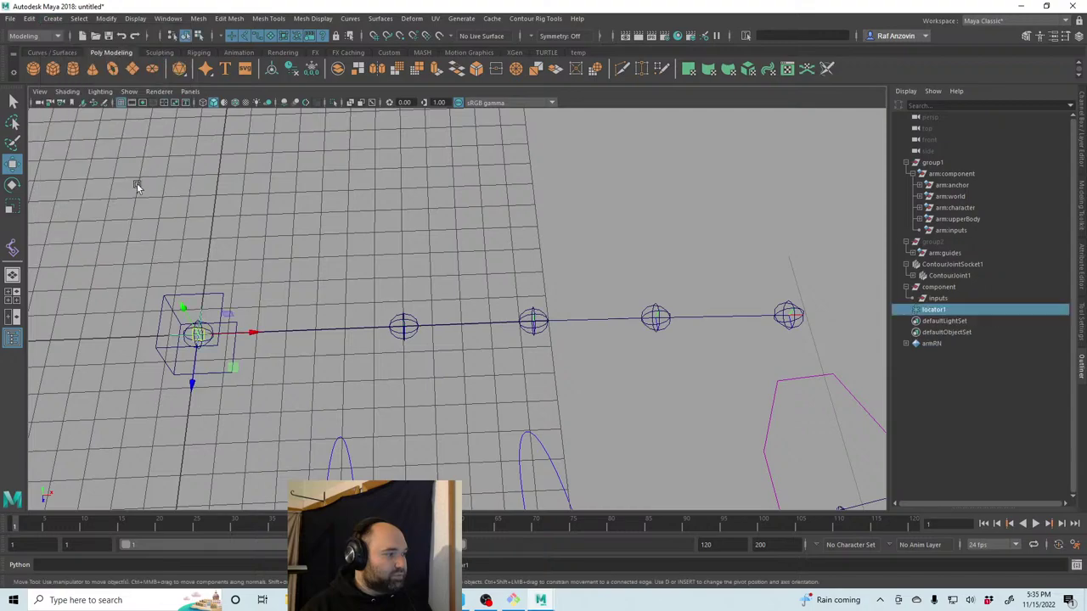
key("ctrl+g")
double_click(938, 310)
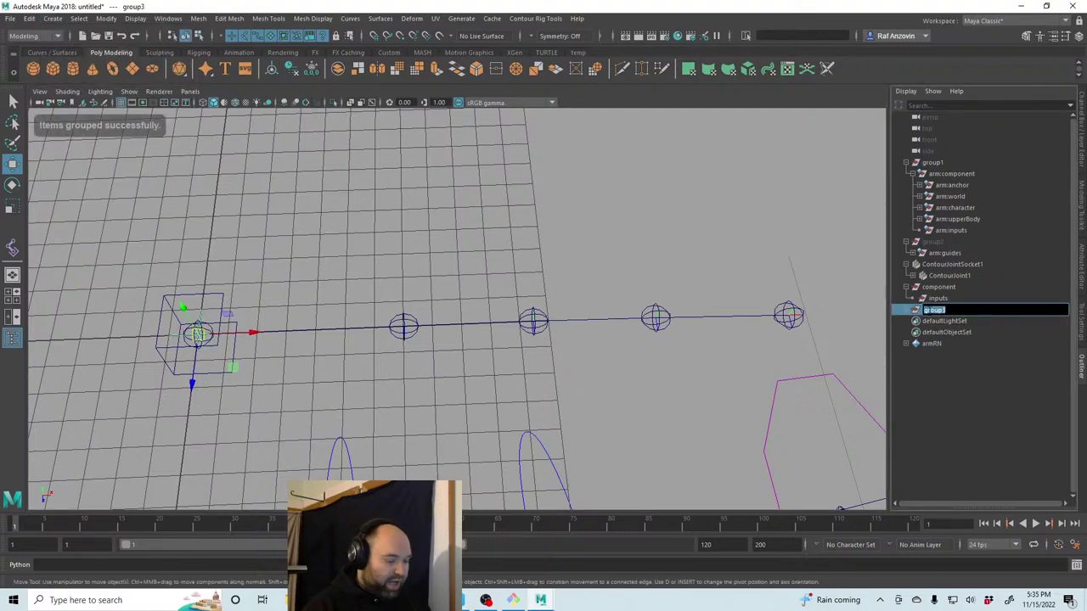
type("guides")
key("Return")
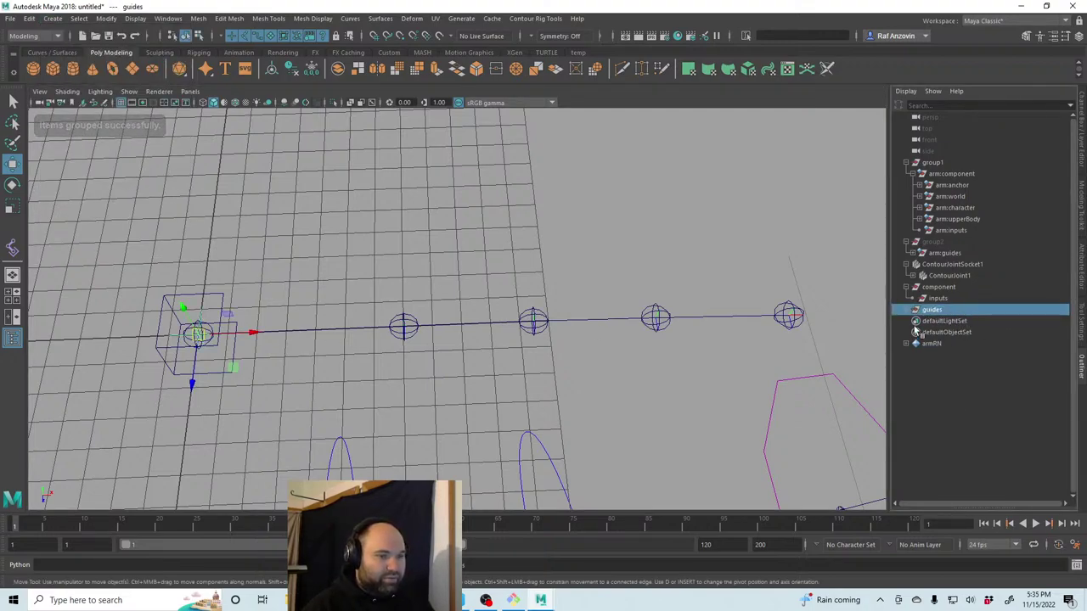
Rename the locator inside guides to base, and duplicate it as a second locator named joint1.
left_click(916, 311)
double_click(942, 323)
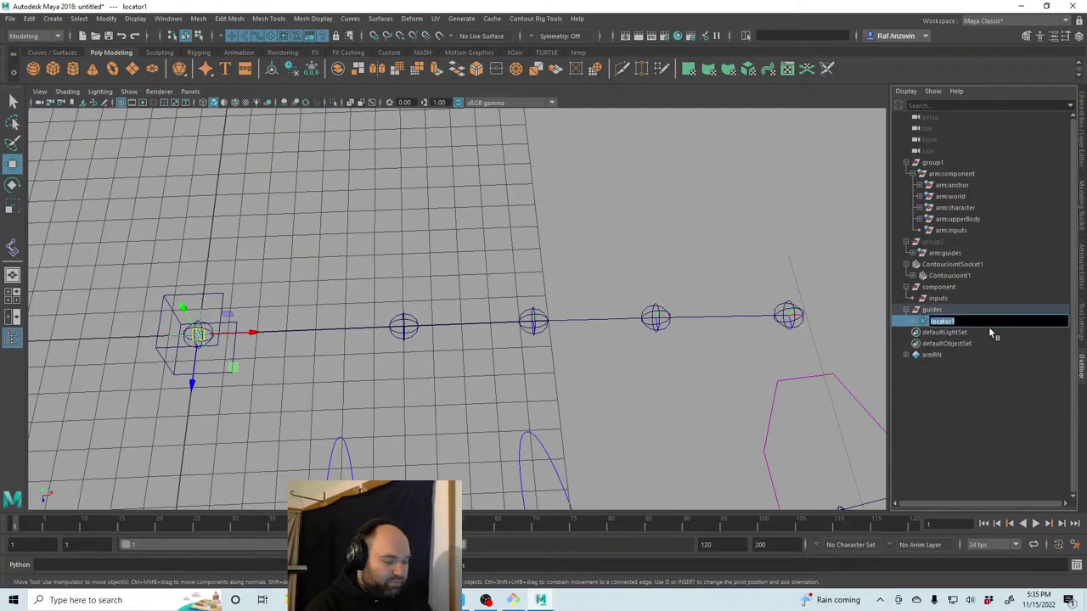
type("base")
key("Return")
key("ctrl+d")
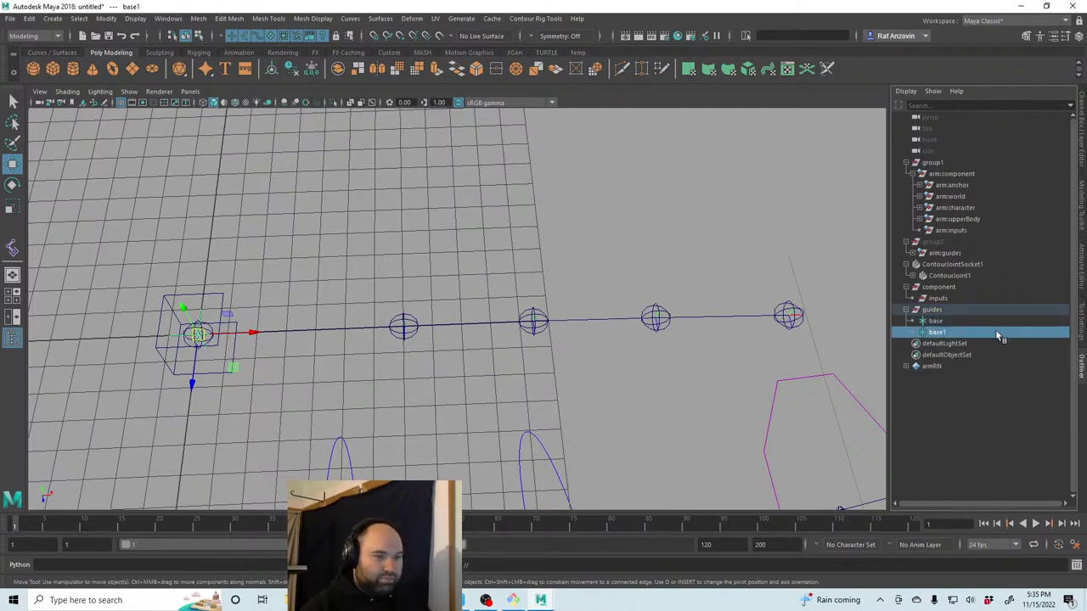
double_click(939, 332)
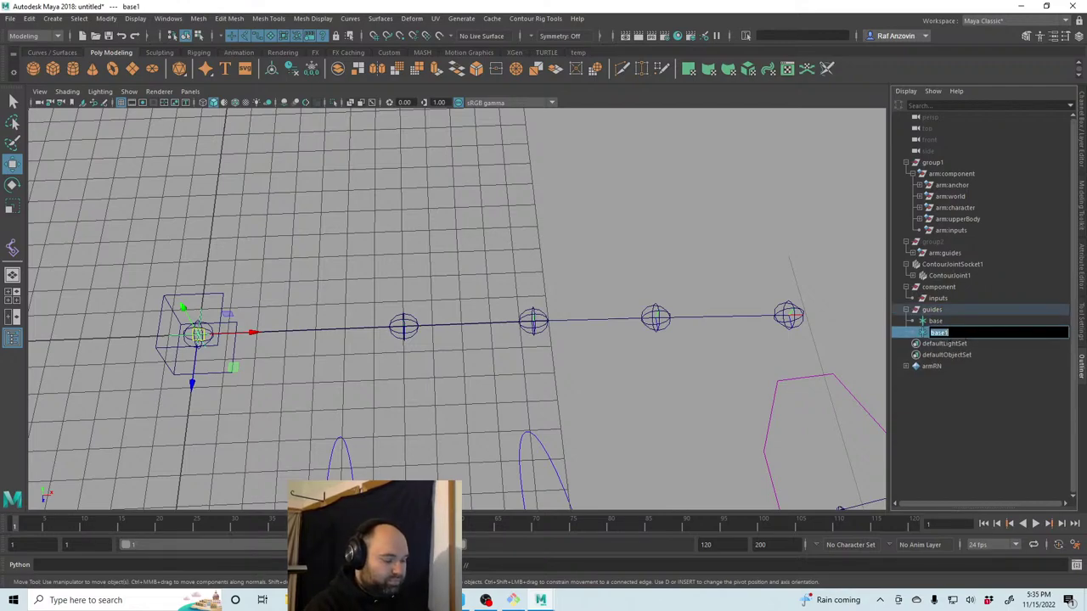
type("joint1")
key("Return")
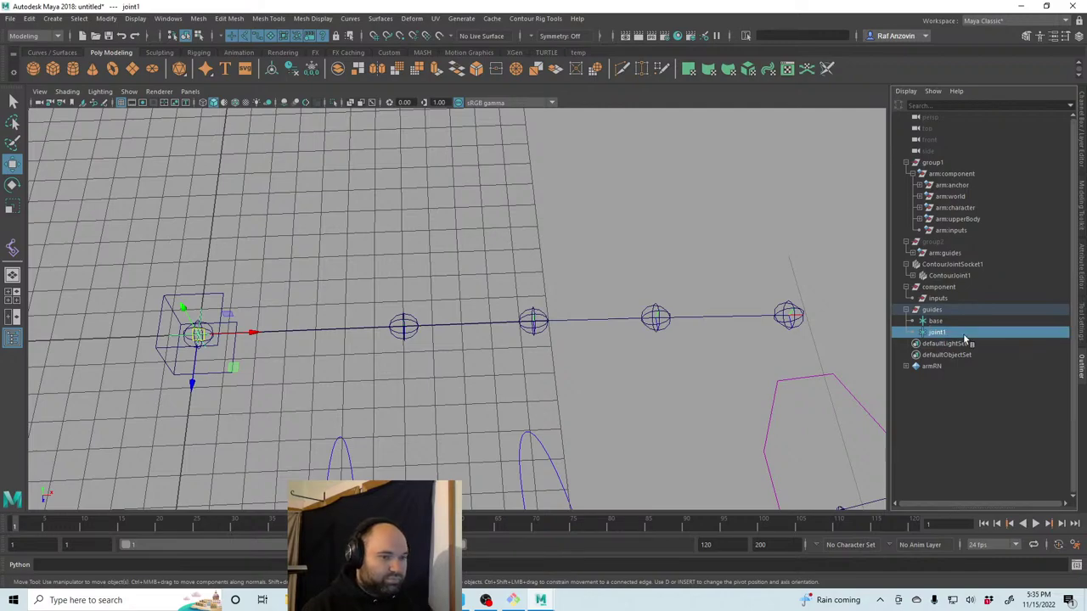
Duplicate the joint1 locator twice to add joint2 and joint3 to the guides group.
key("ctrl+d")
double_click(939, 343)
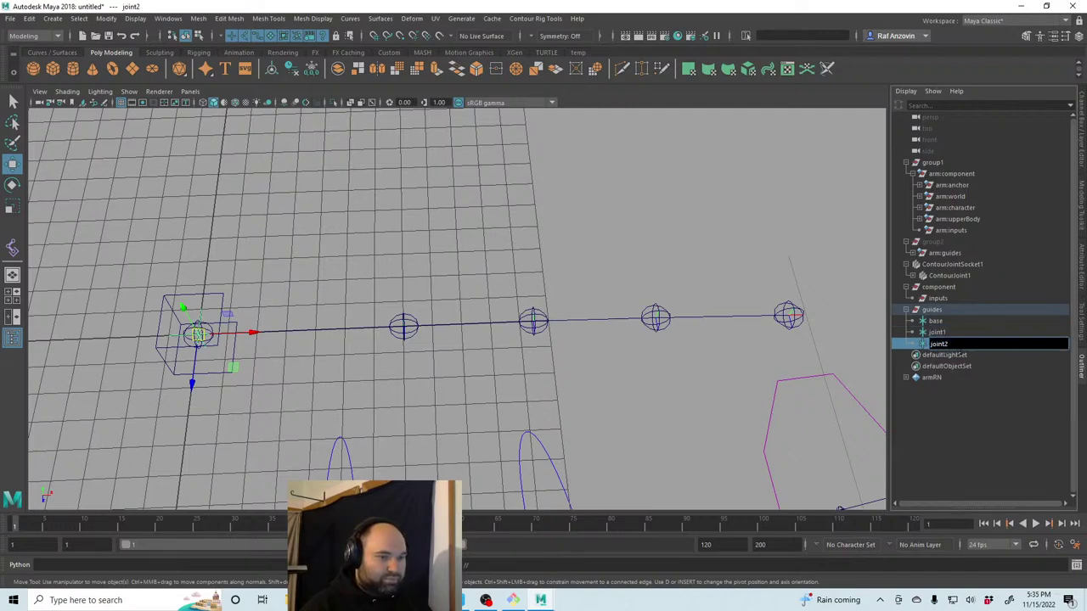
key("Up")
left_click(942, 343)
key("ctrl+d")
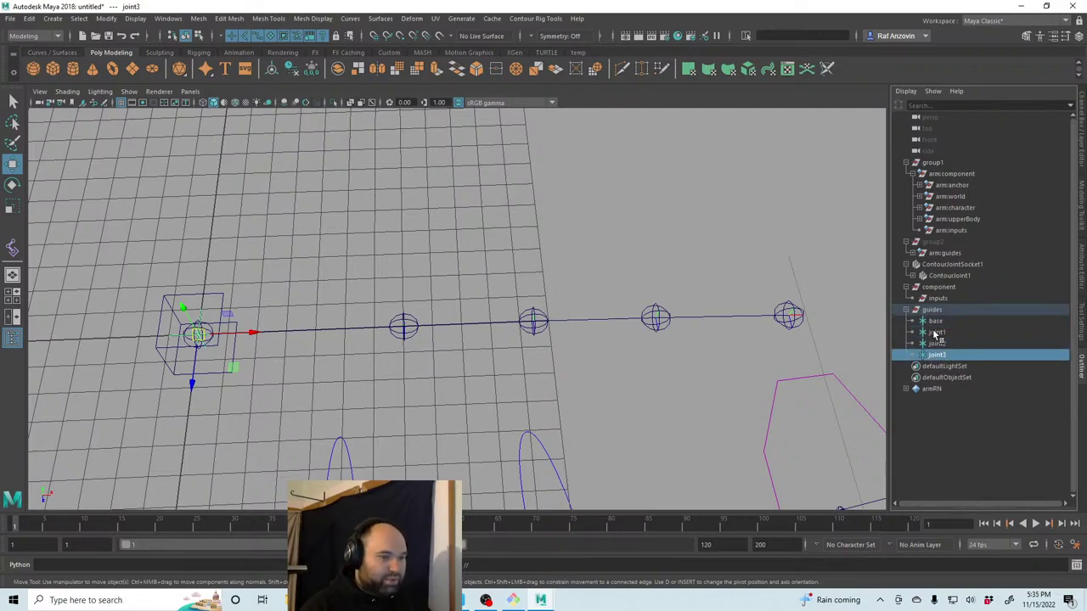
Space the locators out along X from base, with joint1 at about 5.38 and joint2 and joint3 progressively further along.
left_click(936, 332)
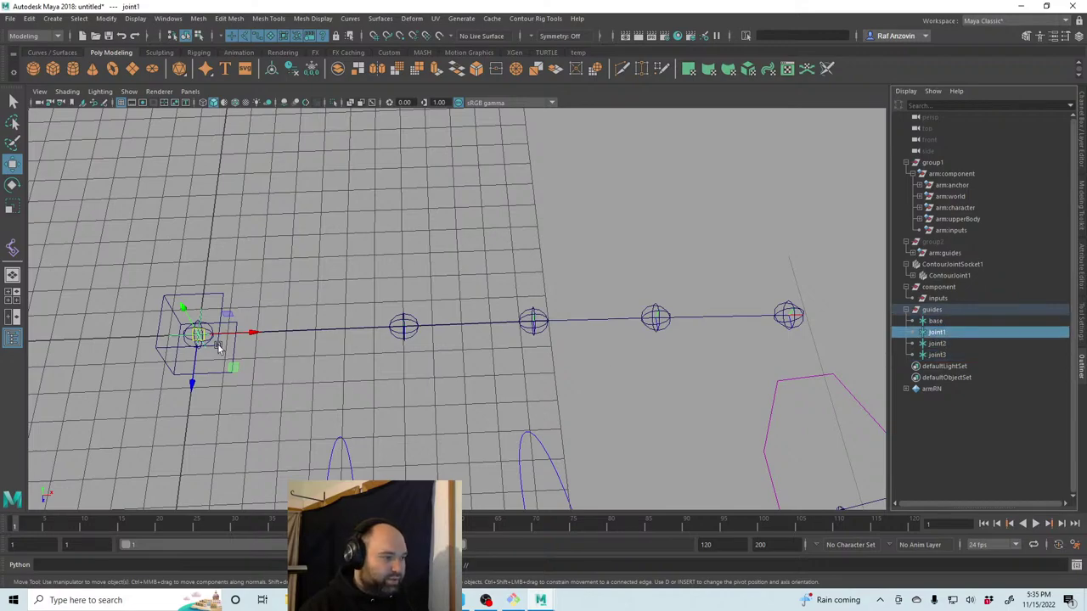
left_click(402, 326)
left_click_drag(402, 327, 250, 330)
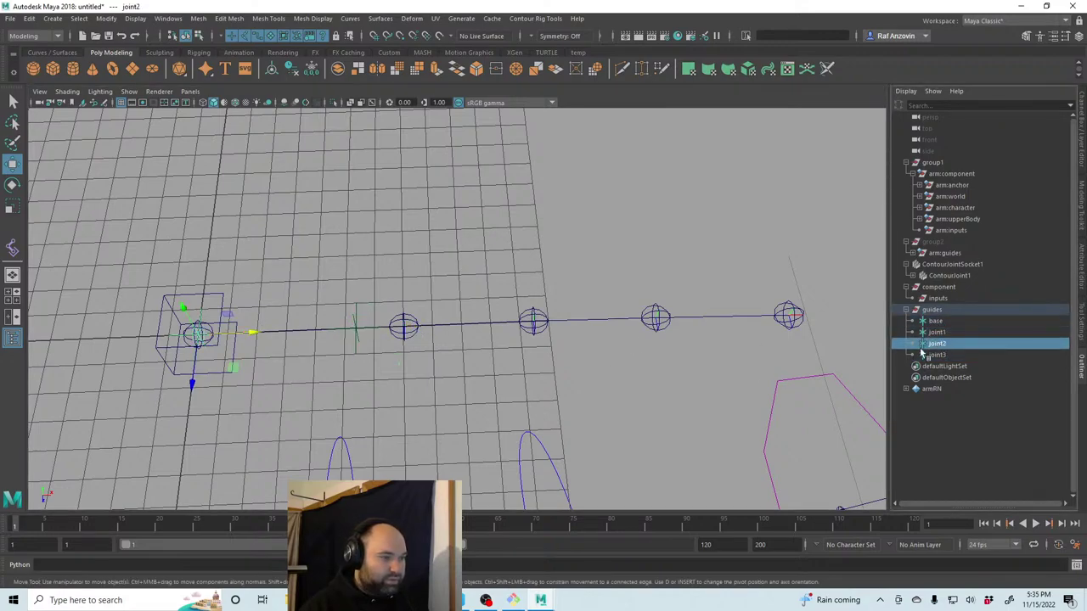
left_click(519, 320)
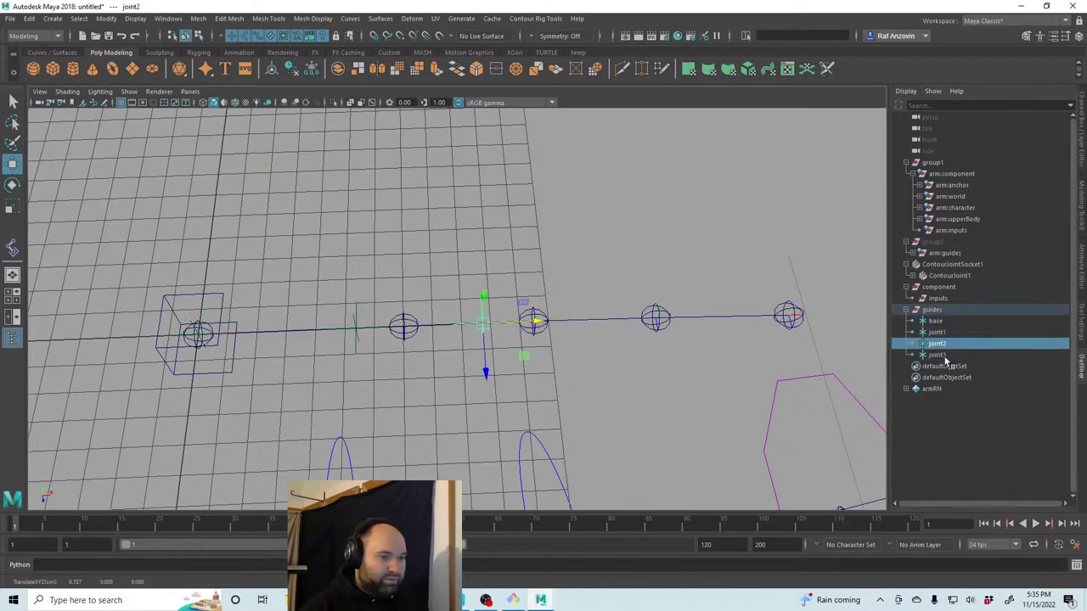
left_click_drag(540, 321, 645, 333)
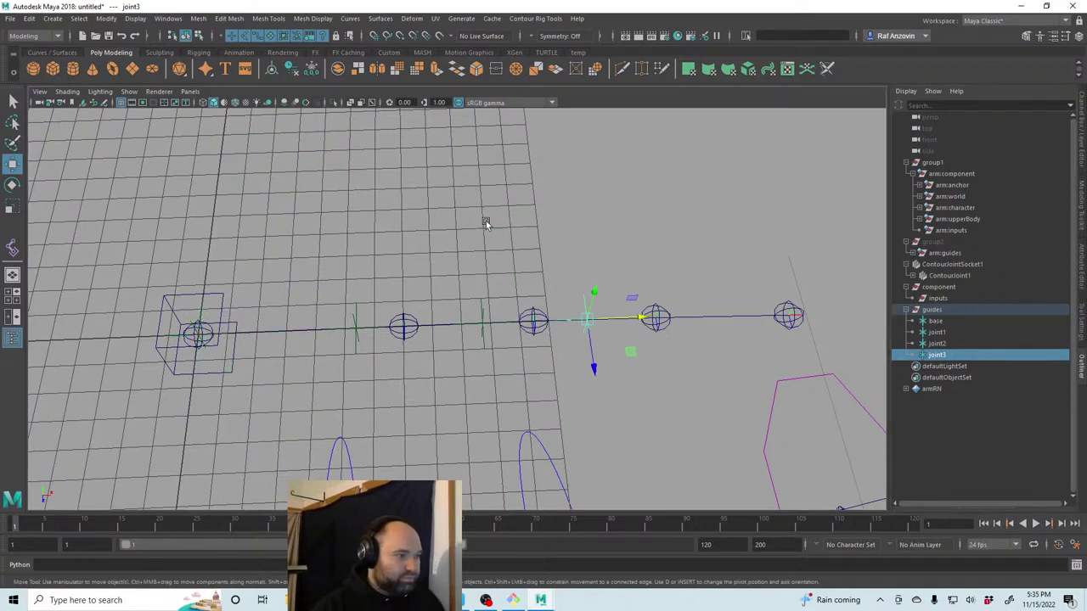
Parent the guide locators into a chain, with joint3 under joint2, joint2 under joint1, and joint1 under base.
left_click(941, 356)
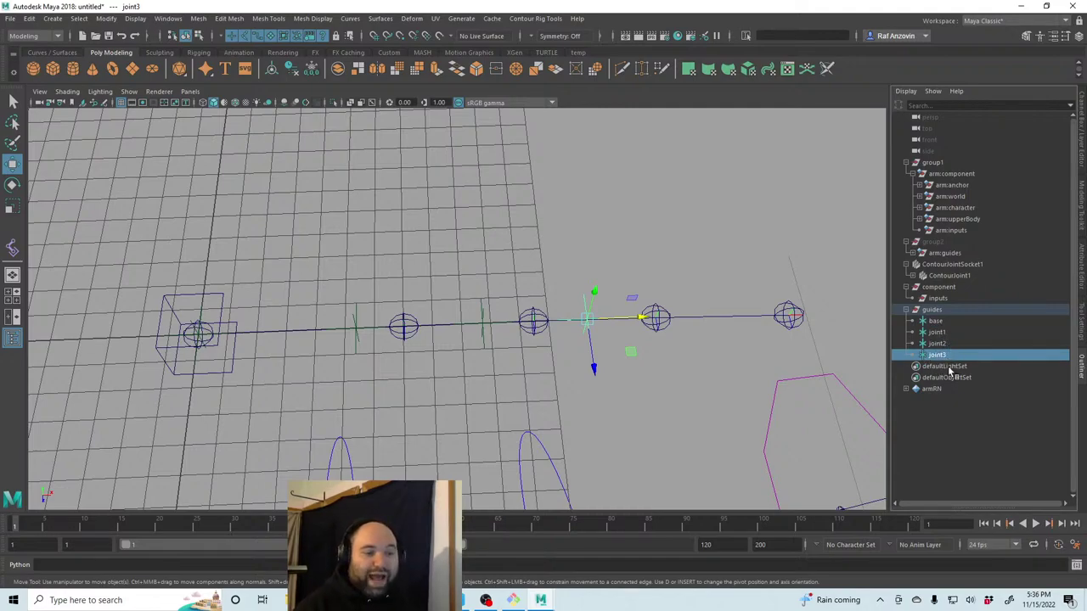
middle_click_drag(949, 359, 915, 324)
left_click(949, 335)
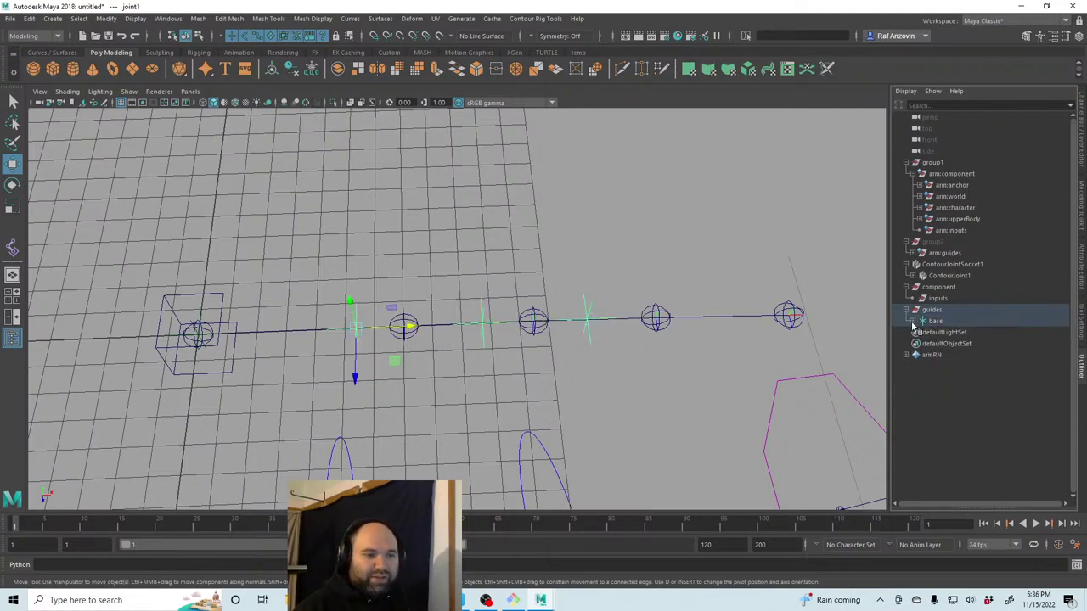
left_click(923, 332)
left_click(931, 343)
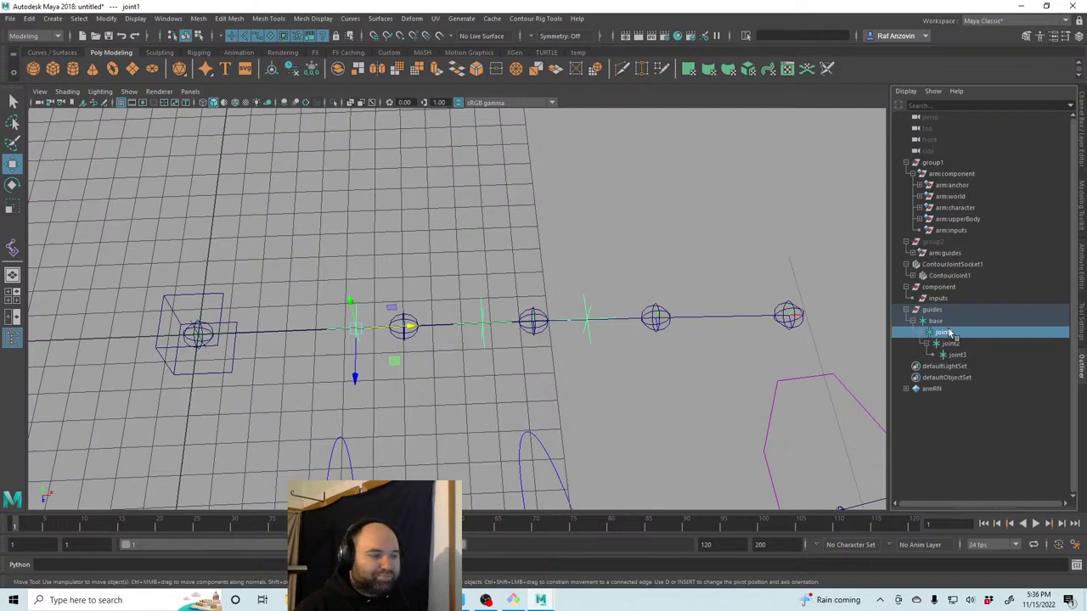
Lock and hide the Translate Y and Translate Z channels of the joint1 guide locator.
middle_click_drag(575, 259, 604, 397, "alt")
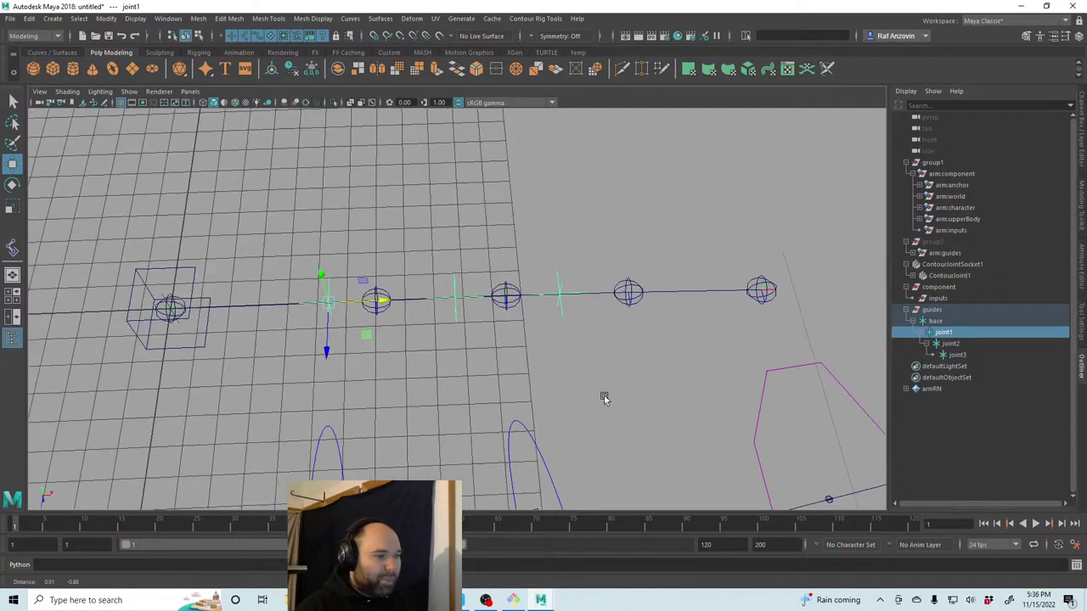
left_click_drag(604, 396, 635, 373, "alt")
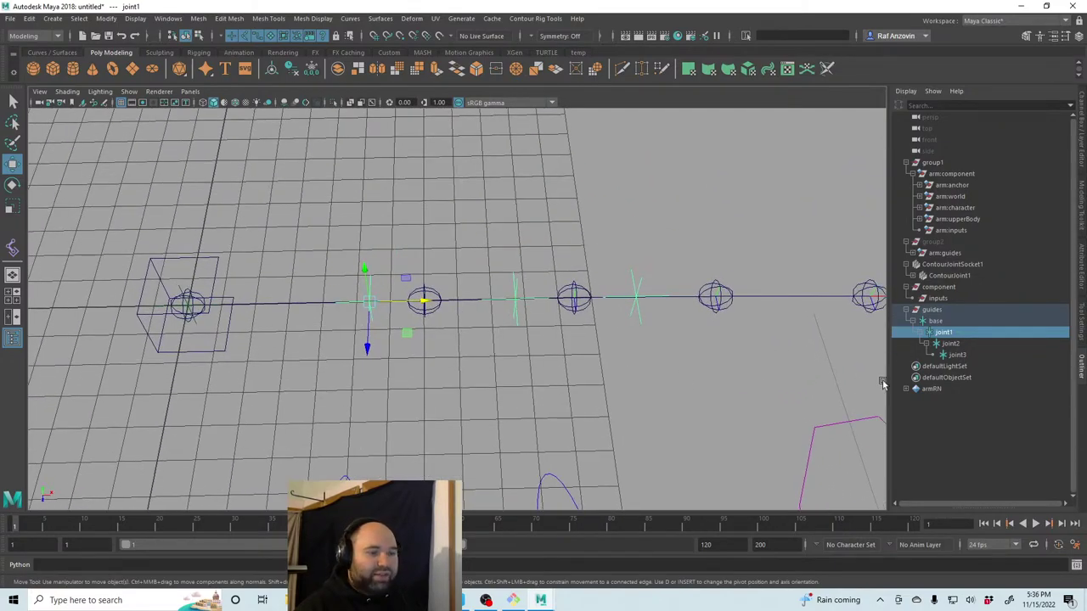
left_click(947, 323)
left_click(944, 332)
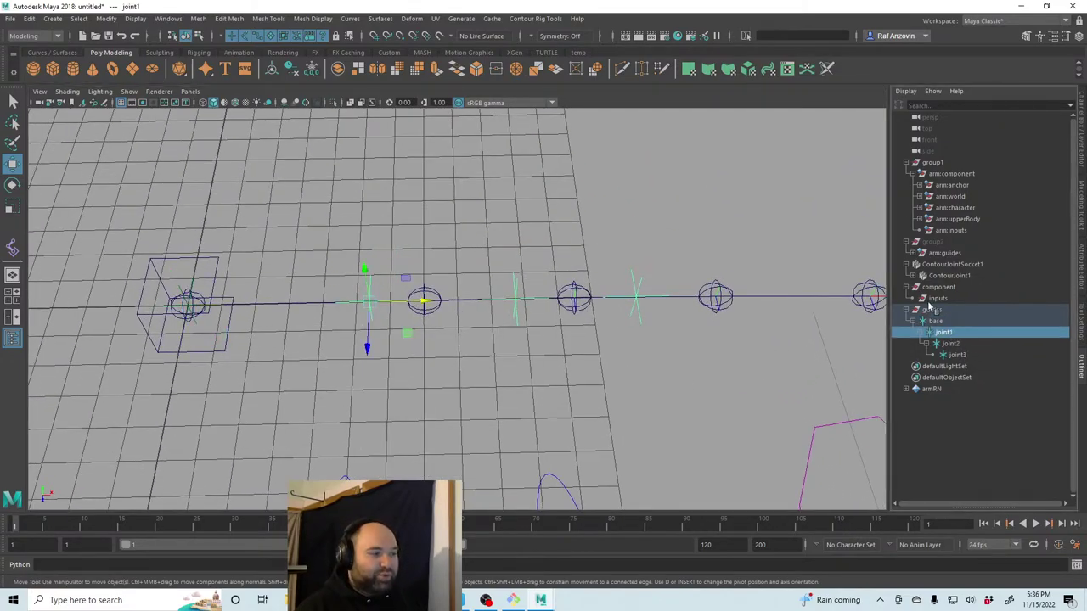
left_click(1081, 146)
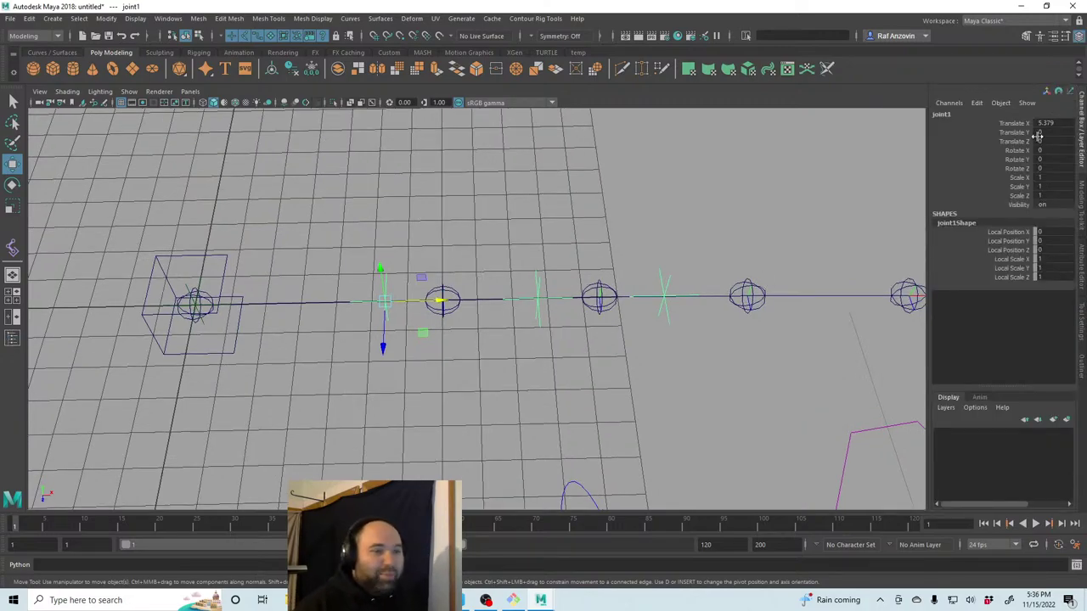
left_click_drag(1015, 132, 1021, 145)
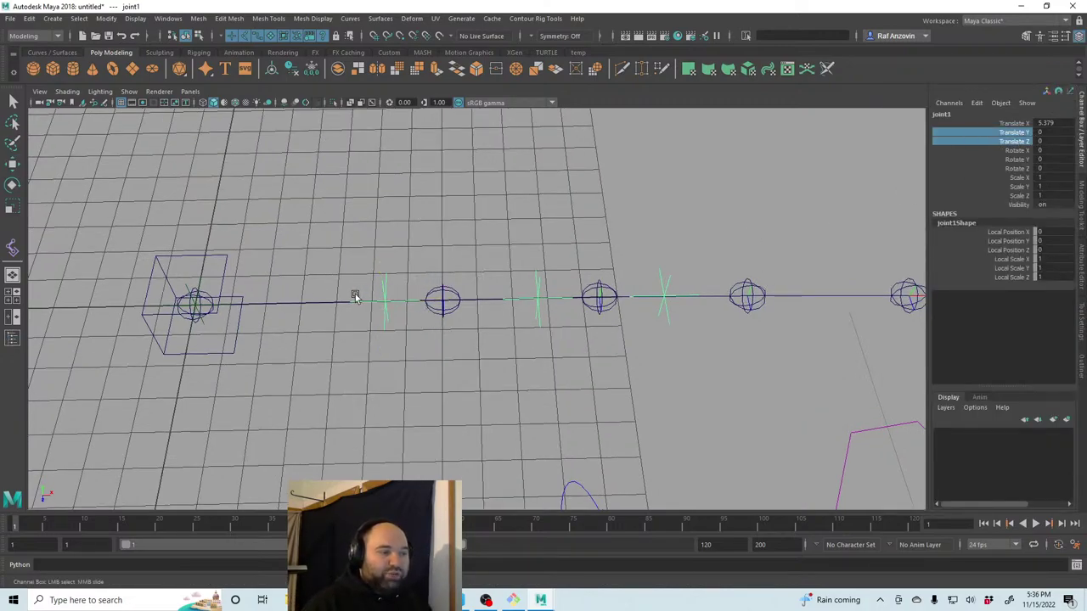
right_click(998, 195)
left_click(1031, 414)
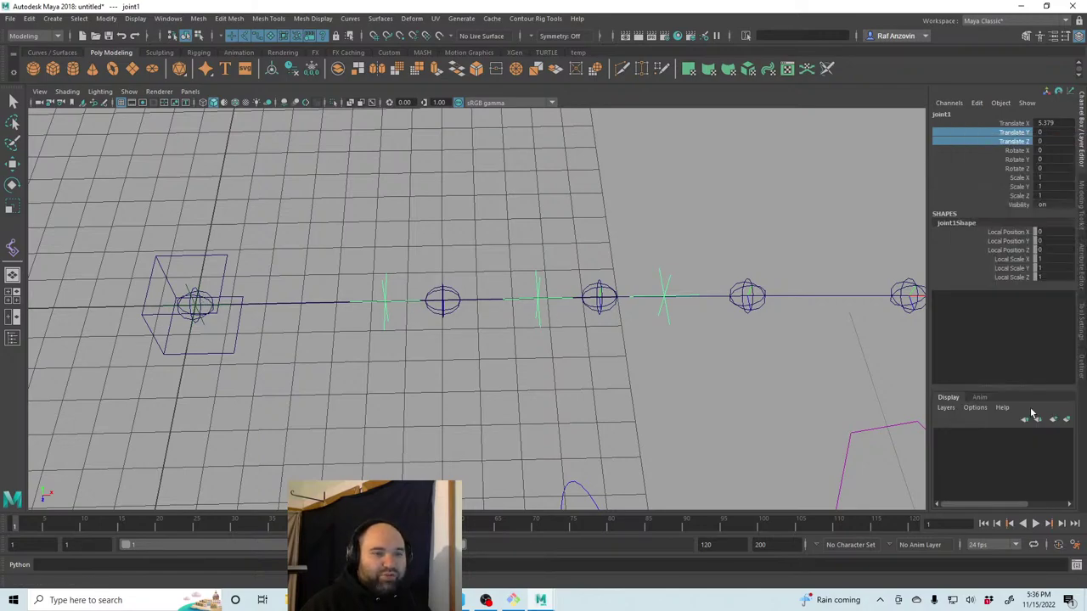
key("w")
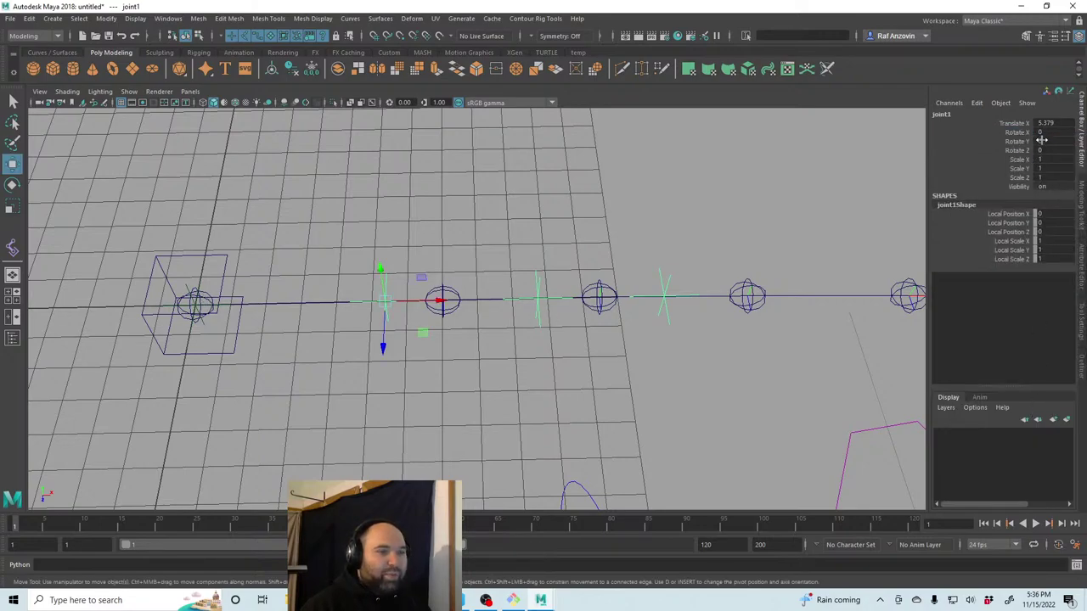
Lock and hide joint1's scale and visibility channels, and slide the locator back along X to about 4.67.
left_click_drag(1025, 161, 1025, 183)
right_click(1025, 183)
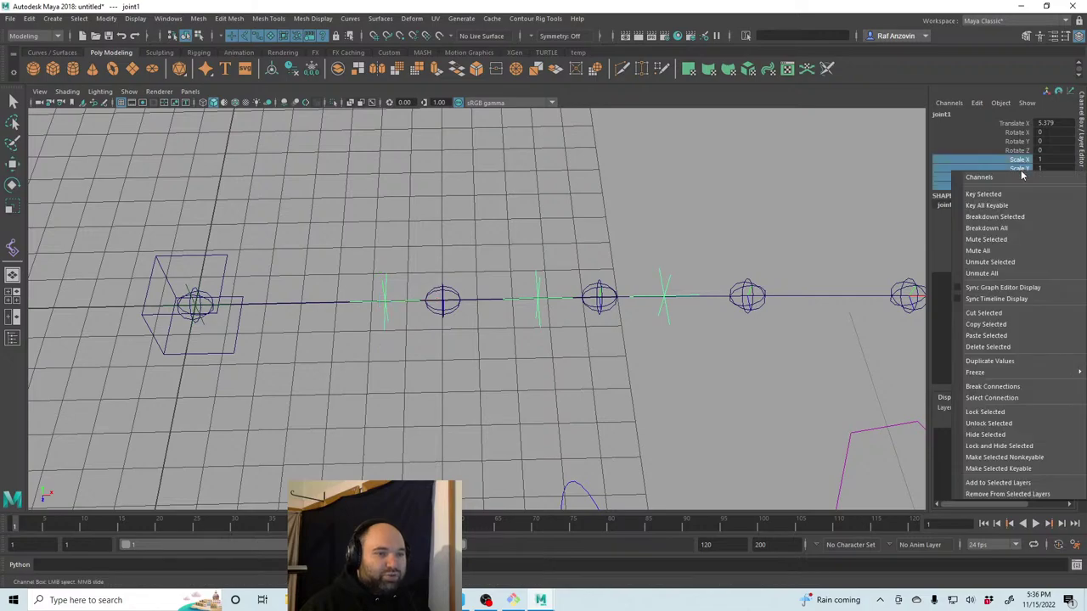
left_click(1048, 446)
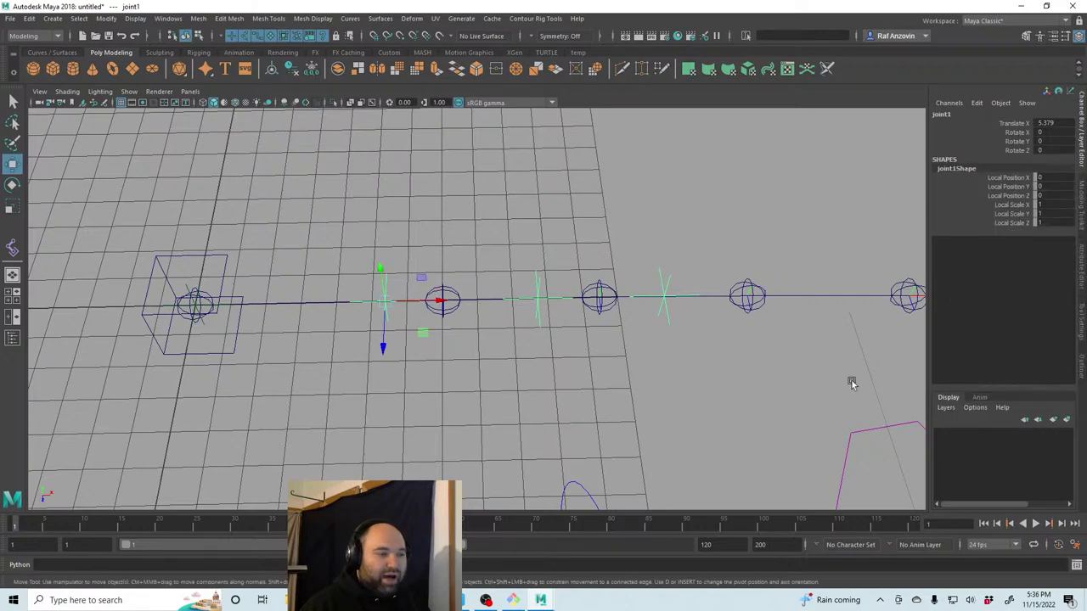
left_click(1012, 124)
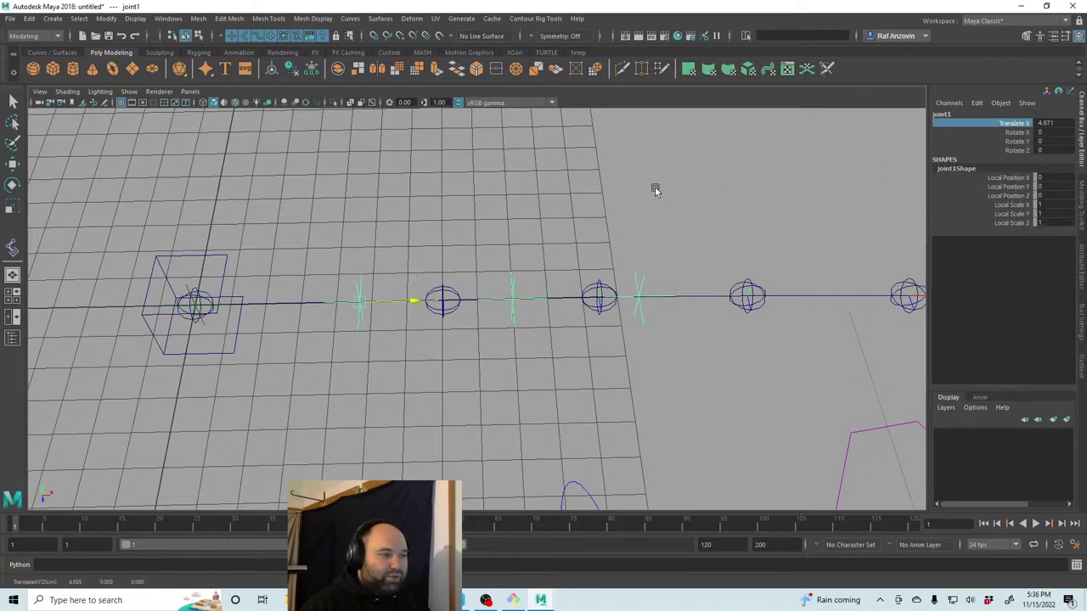
Slide the joint1 guide locator along X to about 5.38, and select the base locator.
middle_click_drag(652, 187, 963, 178)
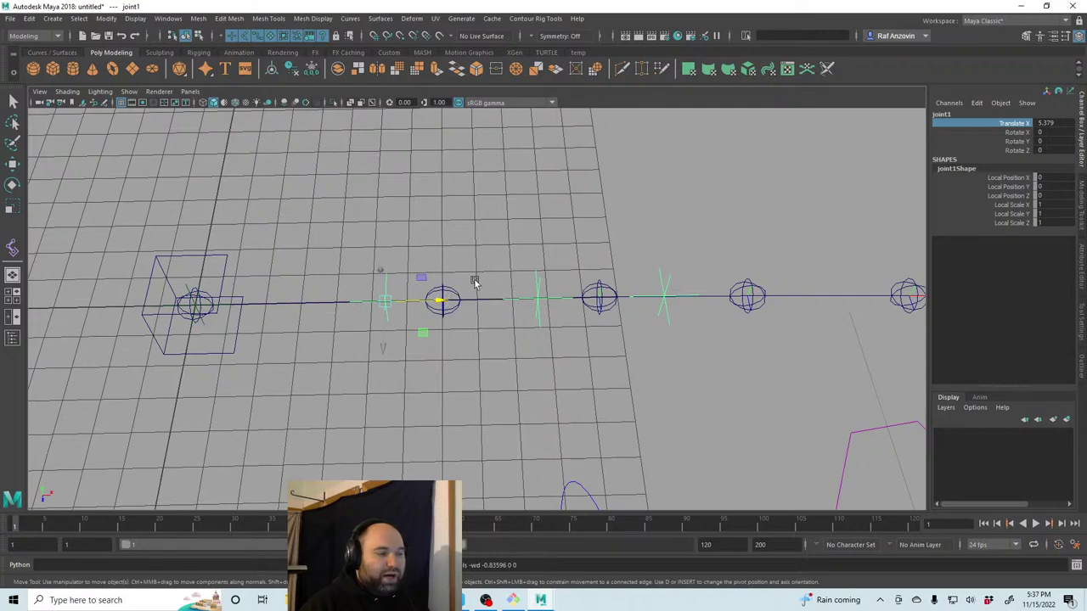
left_click(424, 308)
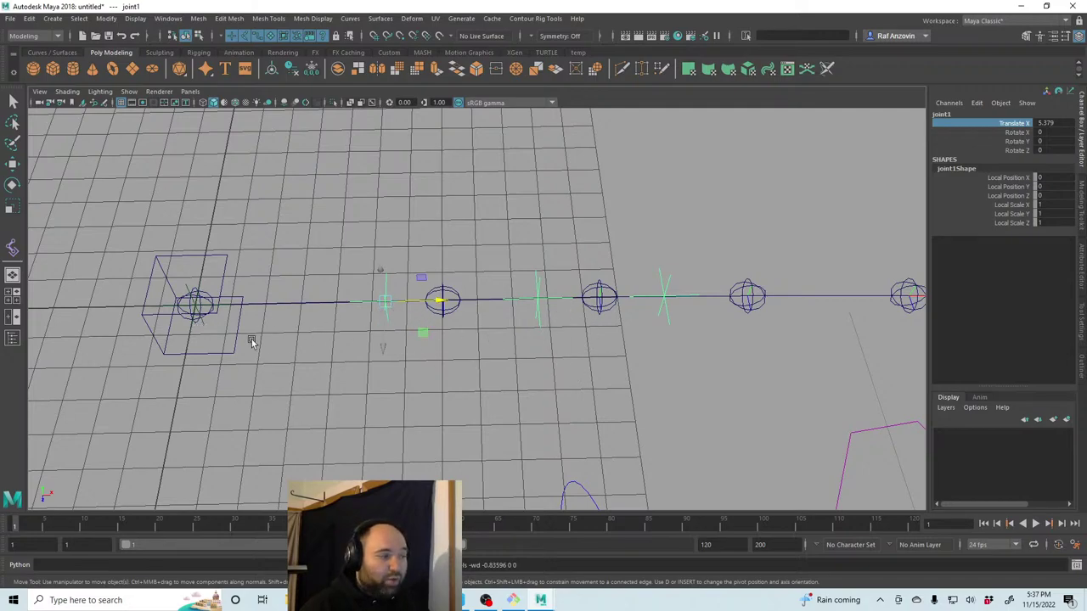
left_click(208, 328)
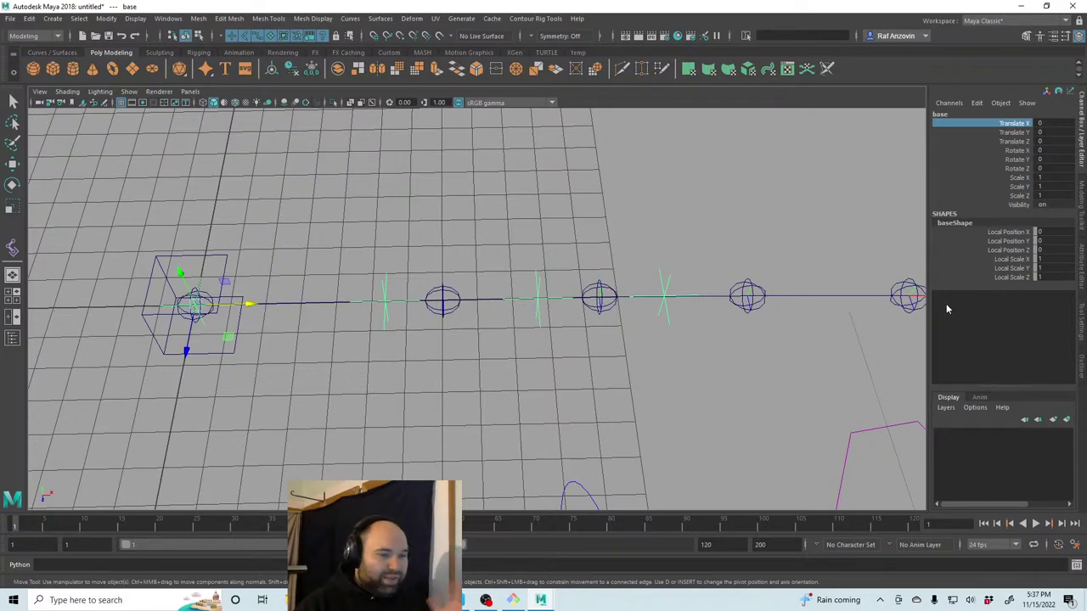
Lock and hide Translate Y, Translate Z, scale and visibility on the joint2 and joint3 guide locators, and clear the selection.
left_click(1081, 273)
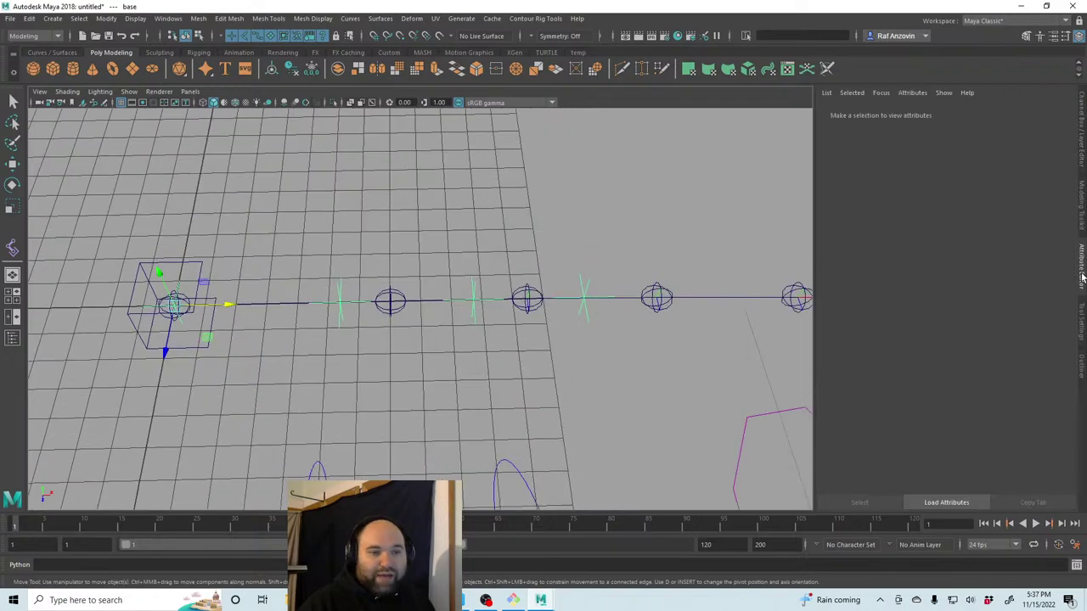
left_click(1079, 367)
left_click(959, 343)
left_click(957, 354)
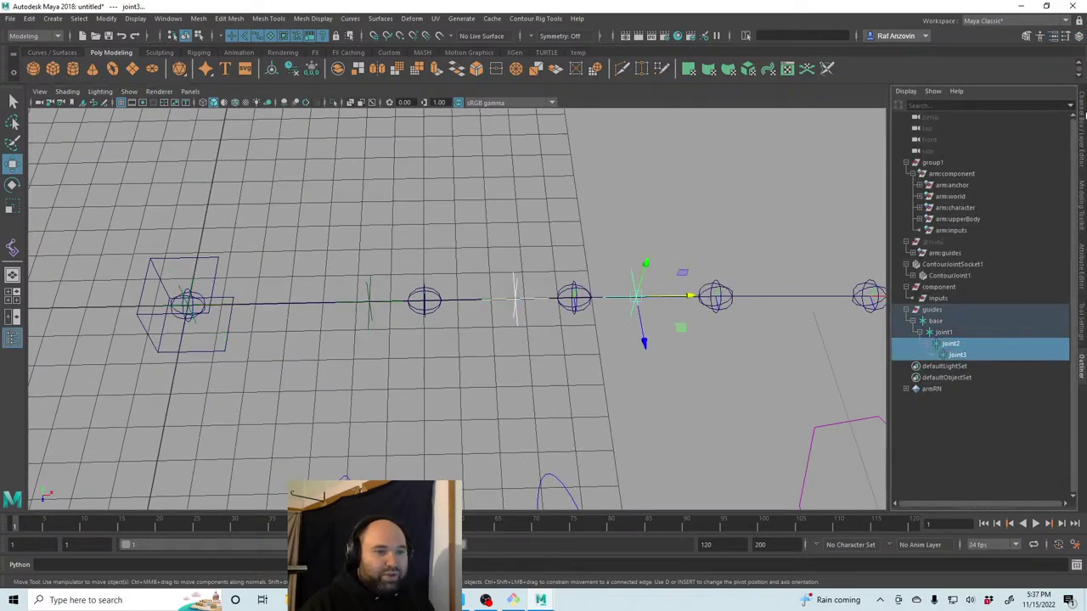
left_click(1082, 119)
left_click_drag(1031, 134, 1025, 177)
right_click(1027, 142)
left_click(1006, 414)
right_click(1025, 178)
left_click(1005, 452)
key("w")
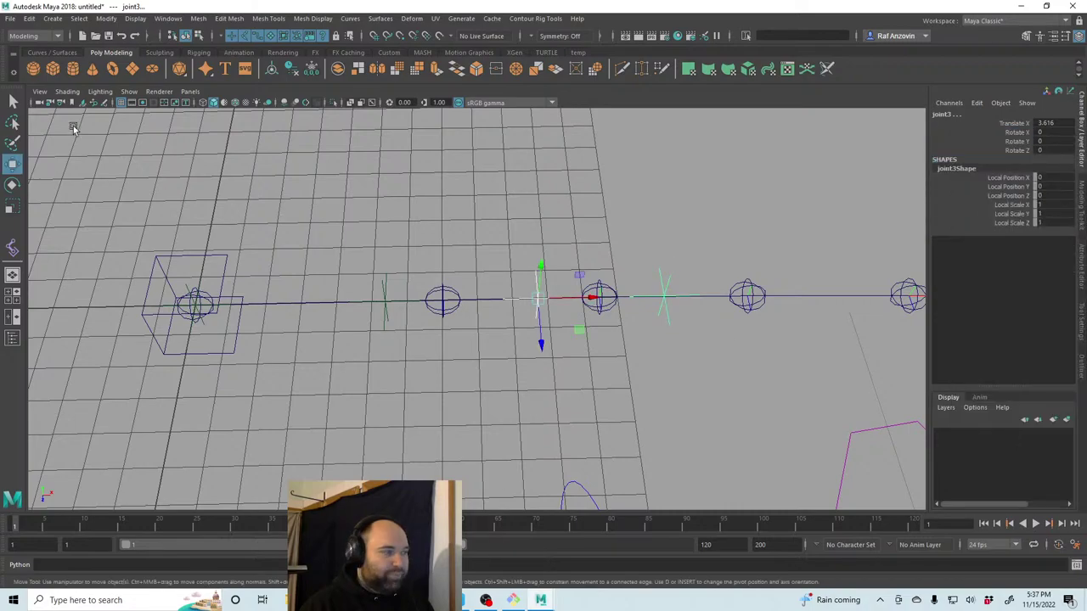
left_click(34, 178)
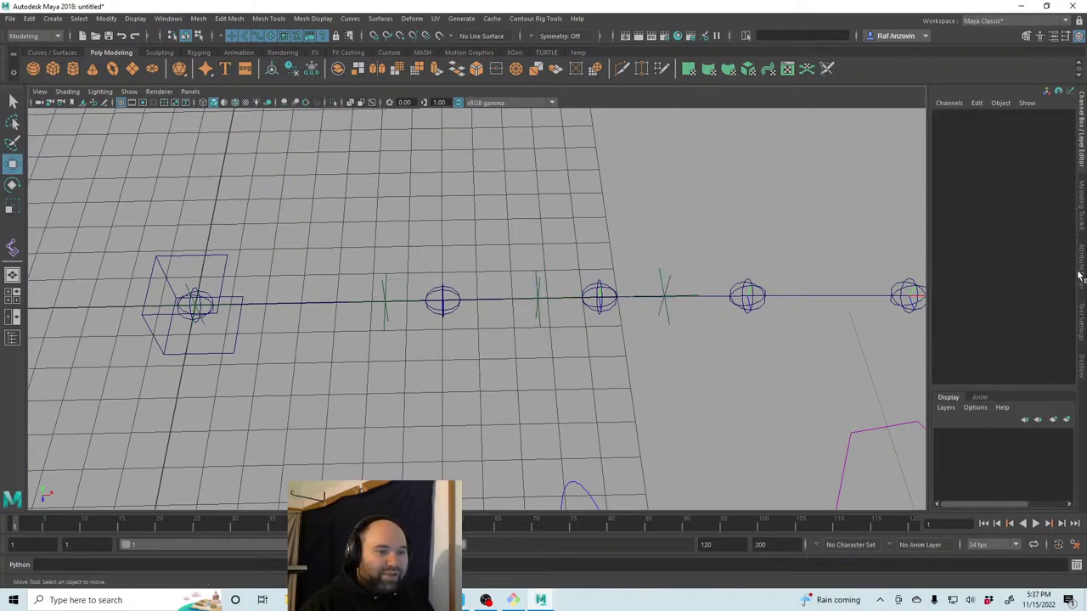
Open the component's inputs group in the Node Editor, and place the window so the Outliner hierarchy stays accessible.
left_click(1080, 361)
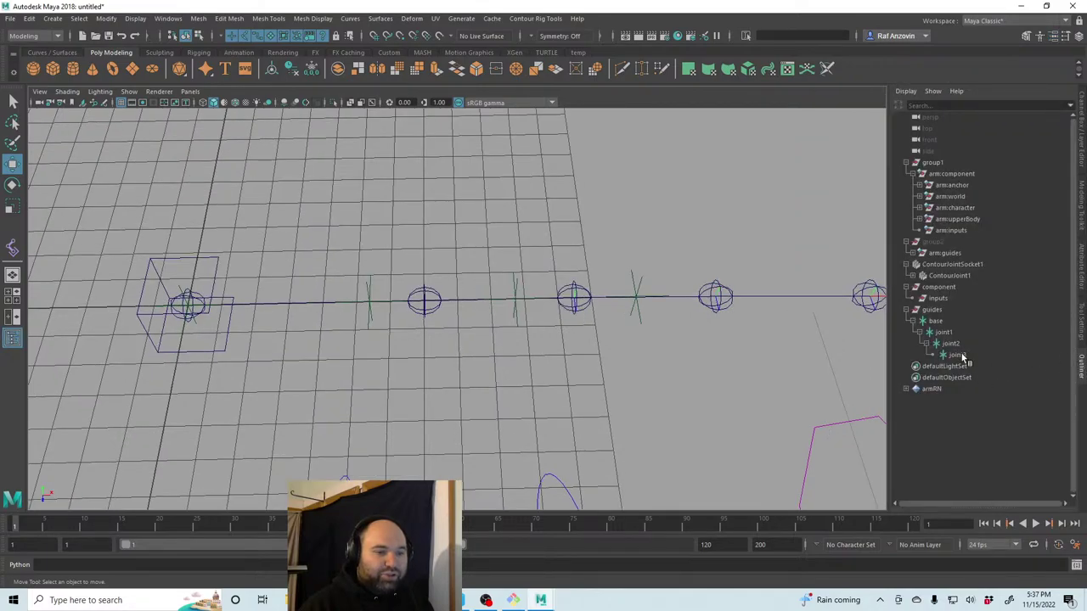
left_click(943, 298)
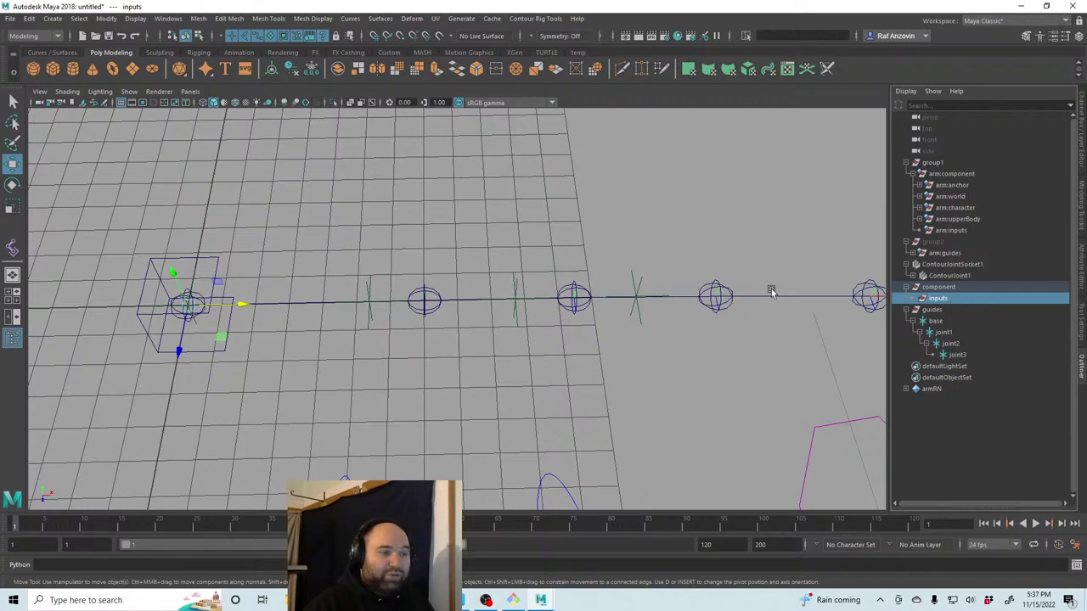
left_click(167, 18)
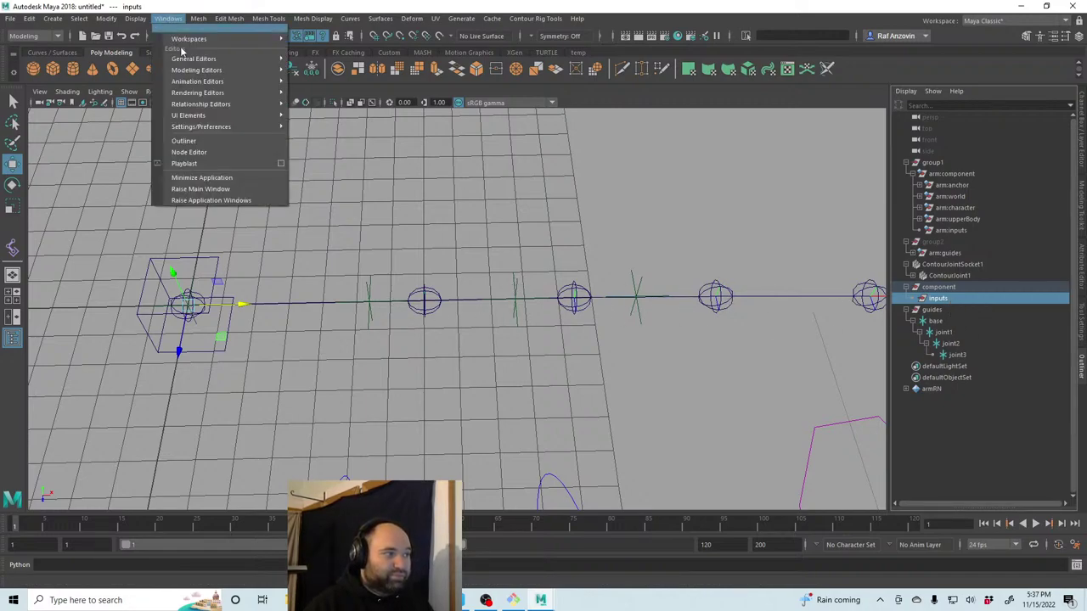
left_click(222, 153)
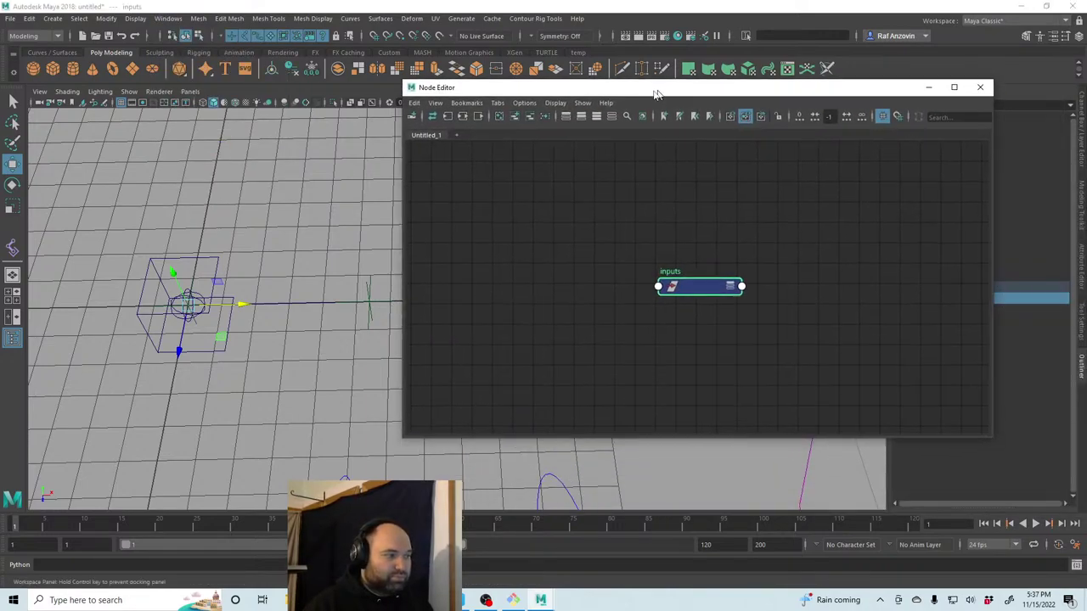
left_click_drag(654, 97, 704, 131)
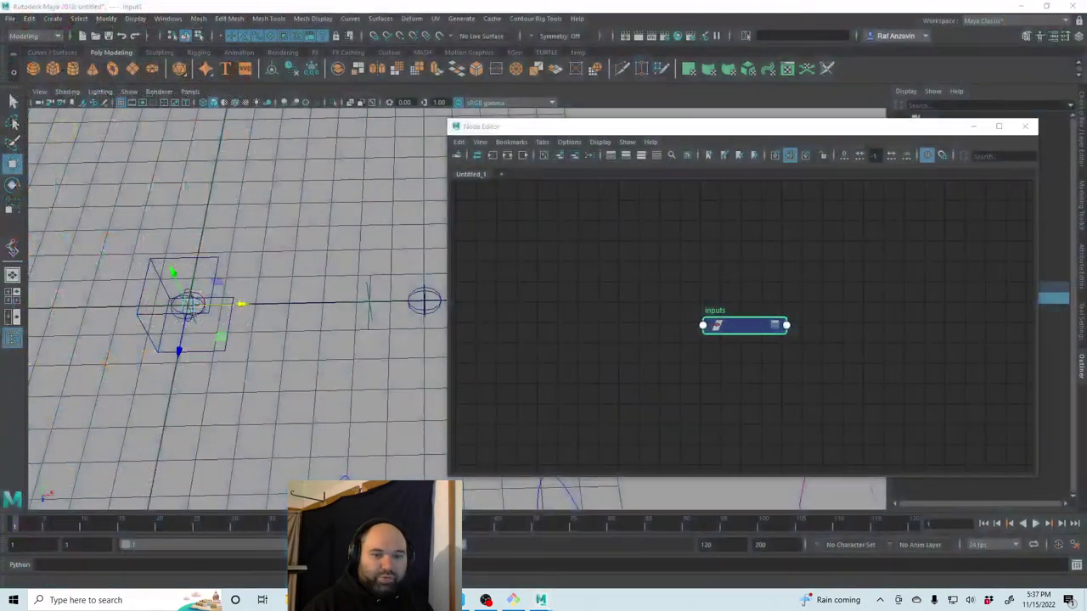
left_click_drag(774, 128, 762, 135)
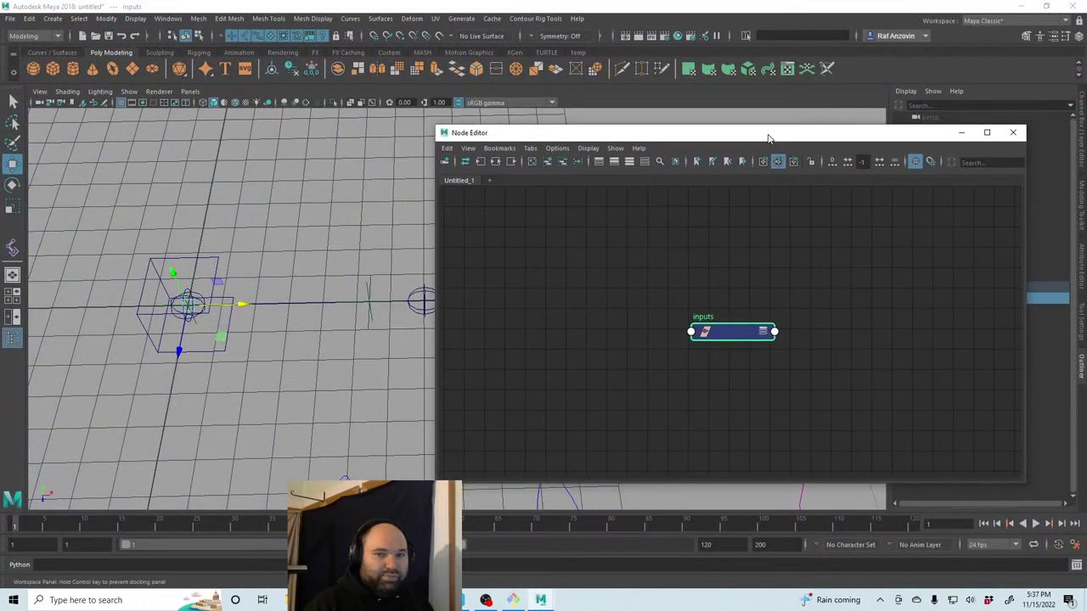
left_click(713, 261)
left_click_drag(722, 335, 819, 309)
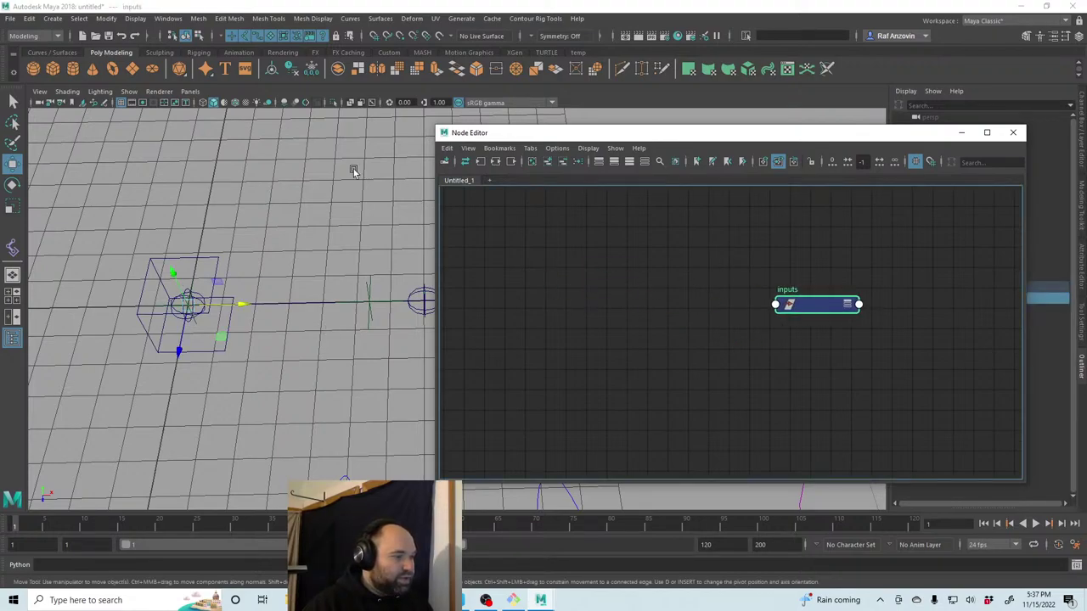
left_click_drag(553, 136, 337, 197)
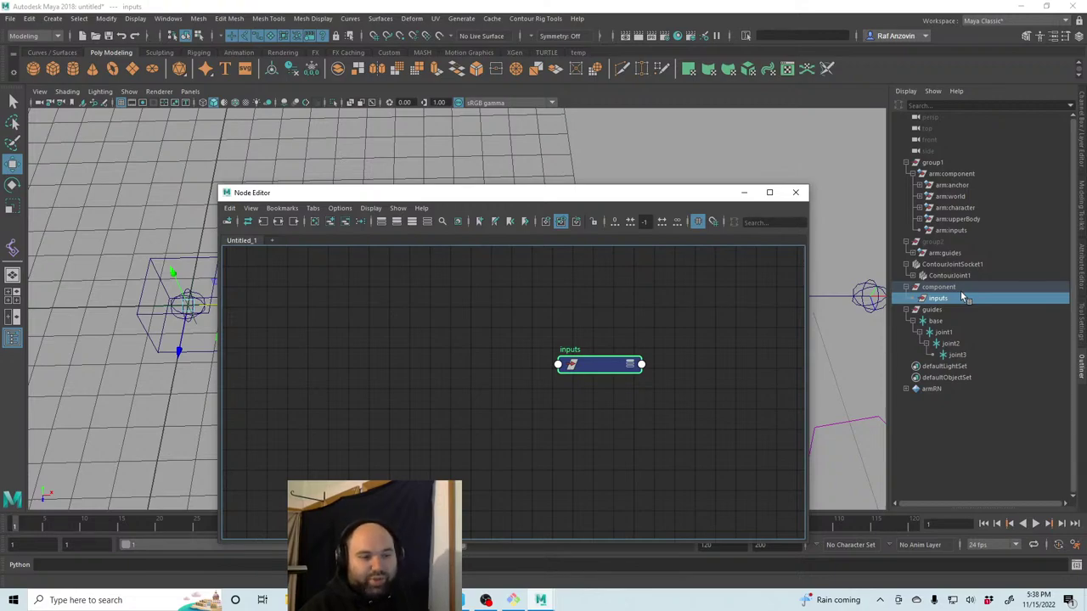
Add the guide locators from base through joint3 to the Node Editor graph.
left_click(938, 321)
left_click(956, 354, "shift")
middle_click_drag(954, 340, 346, 286)
middle_click_drag(514, 342, 431, 325, "alt")
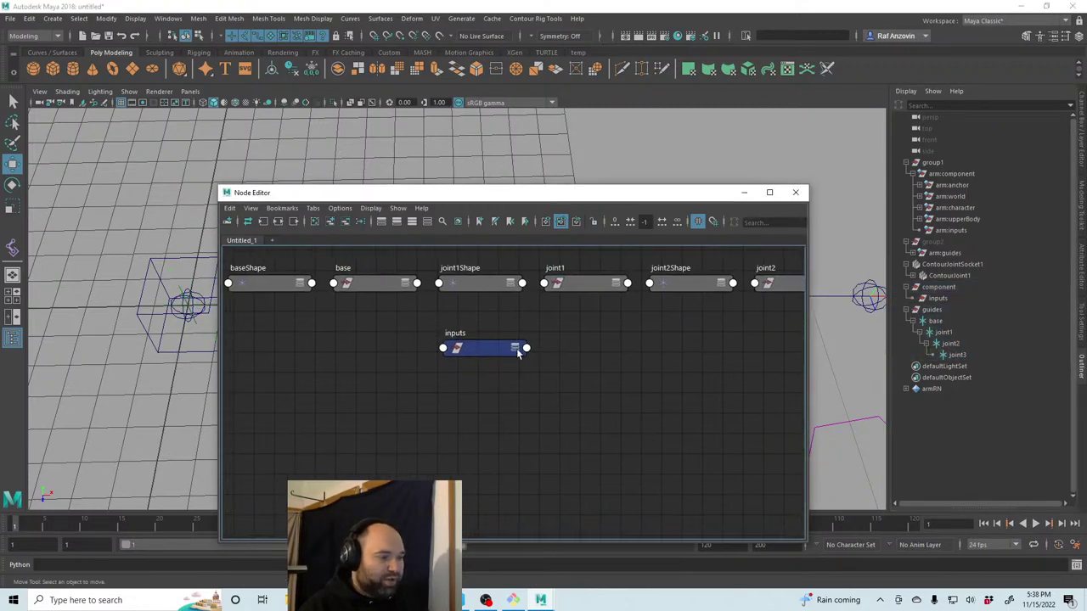
Expand the inputs node to show all its attributes, and shift it over to make room for the guide nodes.
left_click(514, 348)
left_click(514, 348)
left_click(513, 348)
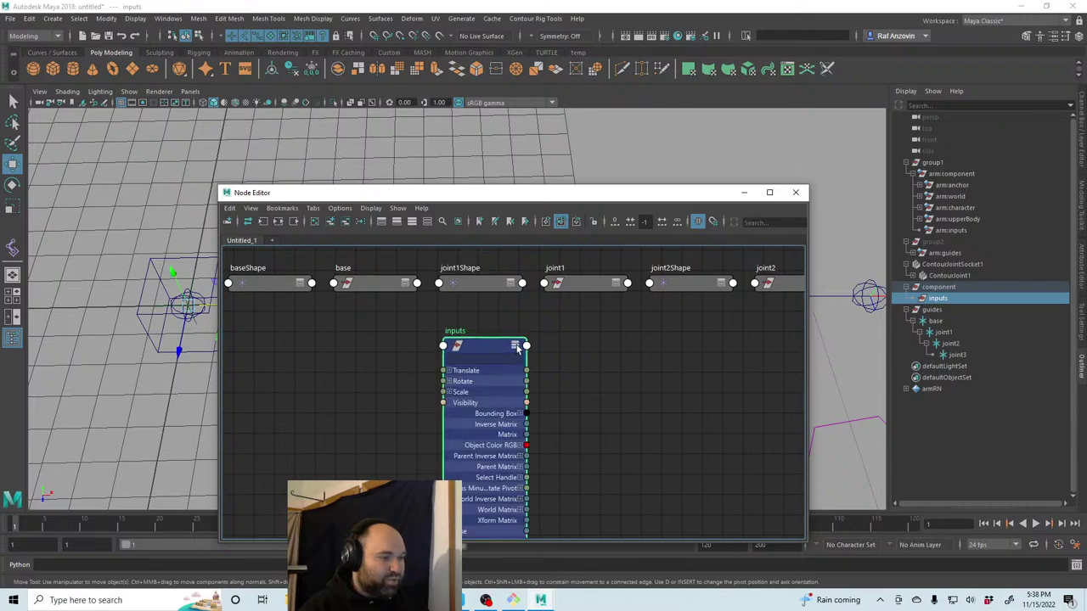
left_click_drag(510, 349, 689, 314)
scroll(508, 372, "down", 2)
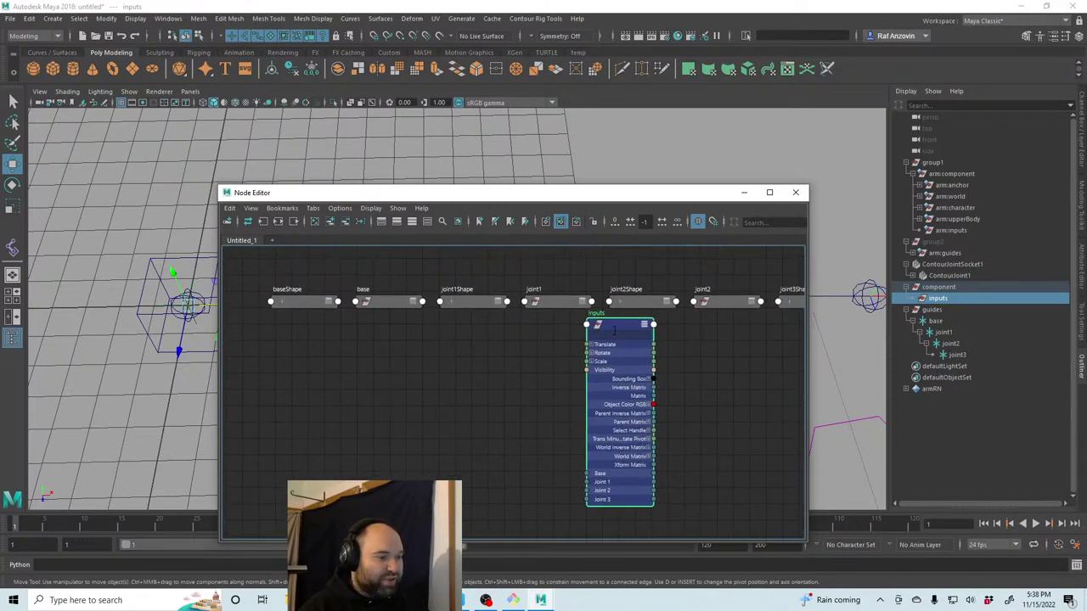
Stack the base, joint1, joint2 and joint3 transform nodes in a column beside the inputs node.
left_click_drag(400, 301, 487, 349)
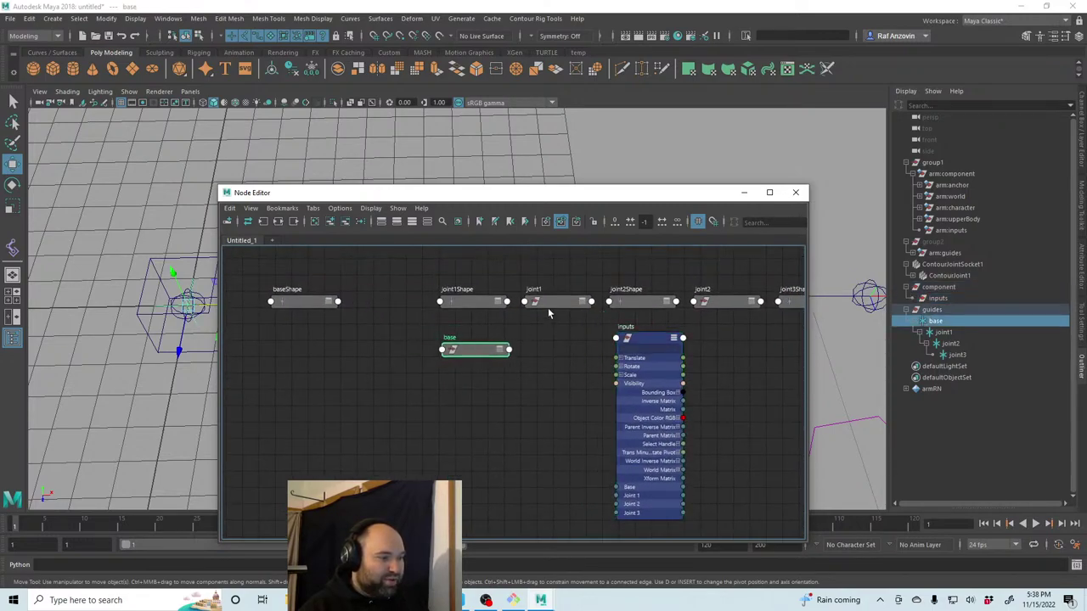
left_click_drag(547, 307, 465, 383)
left_click_drag(708, 308, 464, 421)
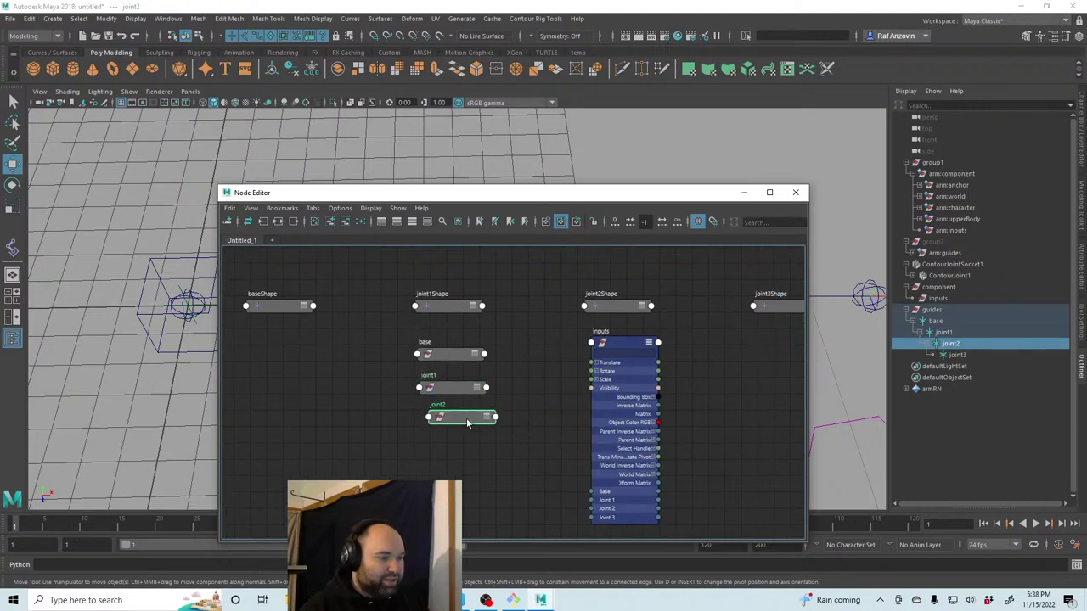
middle_click_drag(691, 368, 564, 382, "alt")
left_click_drag(745, 315, 391, 476)
Move the locator shape nodes out of the way, leaving only the guide transforms beside the inputs node.
middle_click_drag(709, 388, 781, 401, "alt")
left_click_drag(246, 316, 246, 295)
left_click_drag(586, 321, 333, 276)
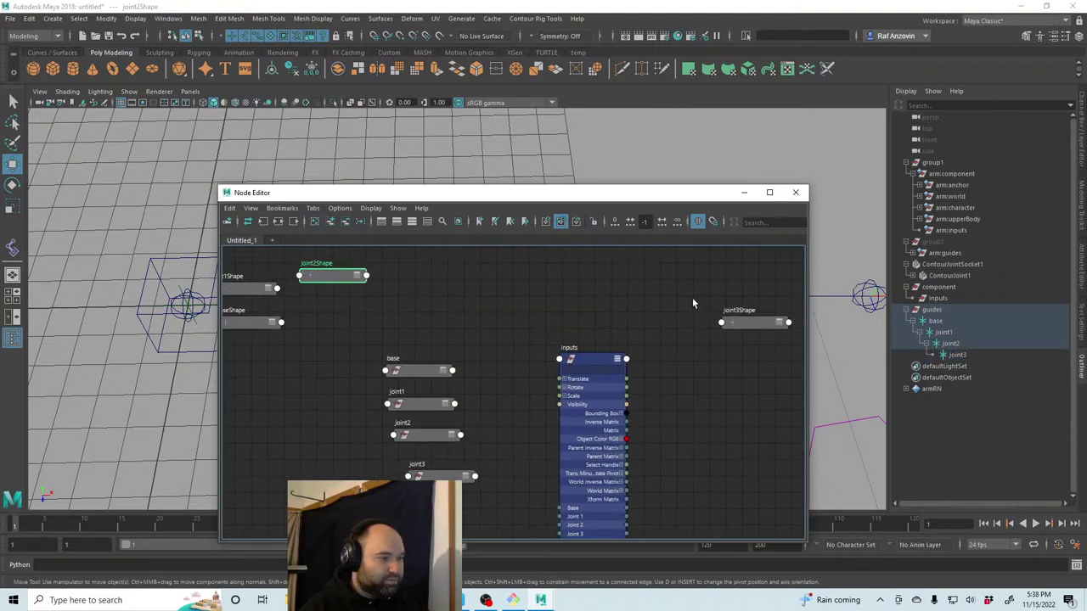
left_click_drag(751, 322, 387, 294)
scroll(721, 357, "up", 2)
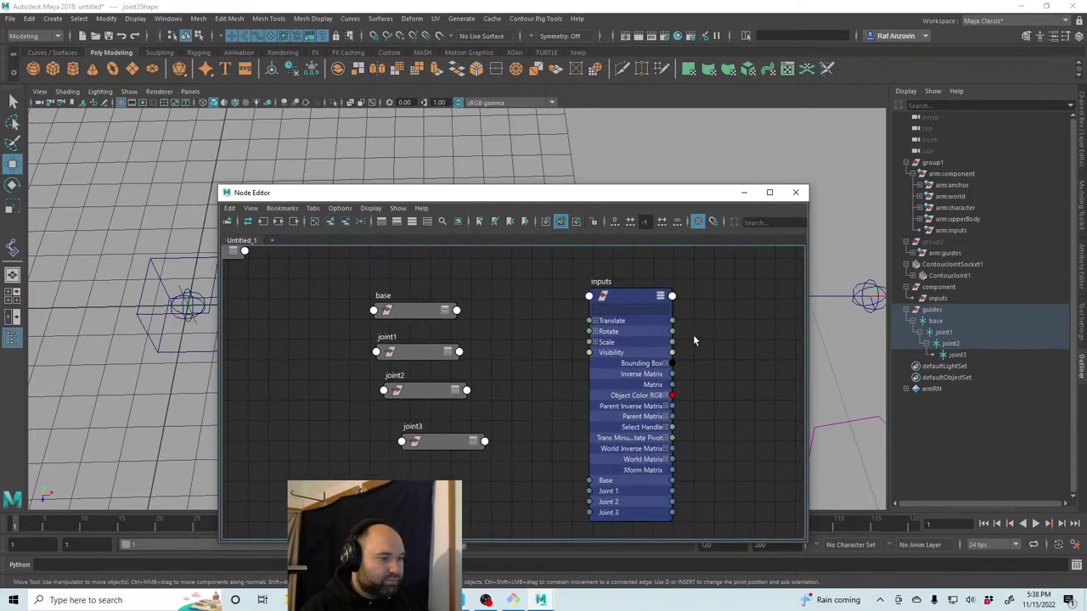
left_click(524, 337)
middle_click_drag(722, 407, 729, 409, "alt")
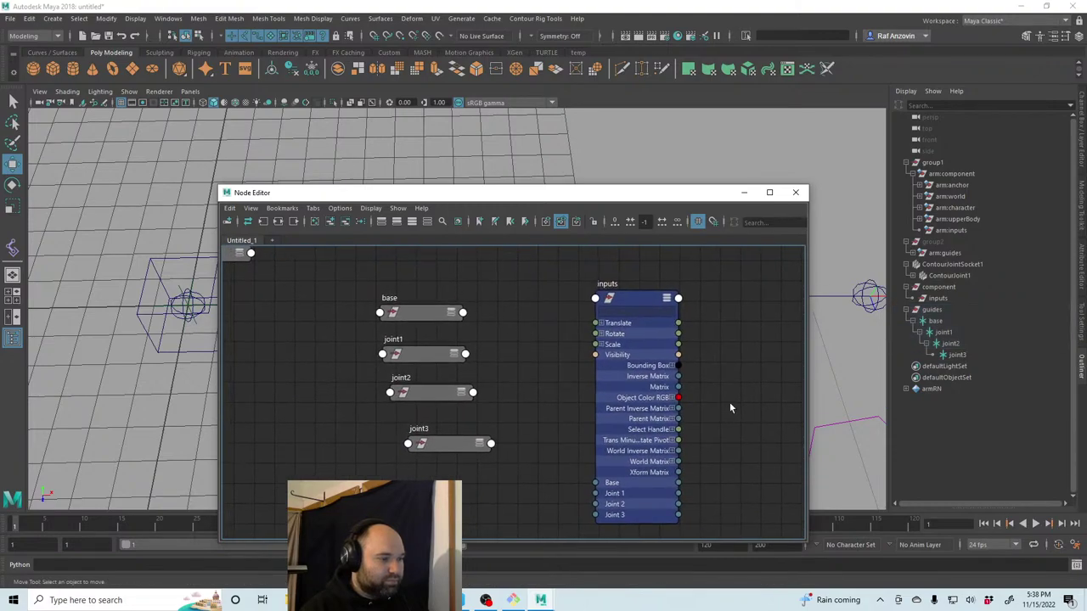
Connect the World Matrix[0] outputs of base and joint1 to the Base and Joint 1 attributes of the inputs node.
left_click(462, 314)
mouse_move(561, 469)
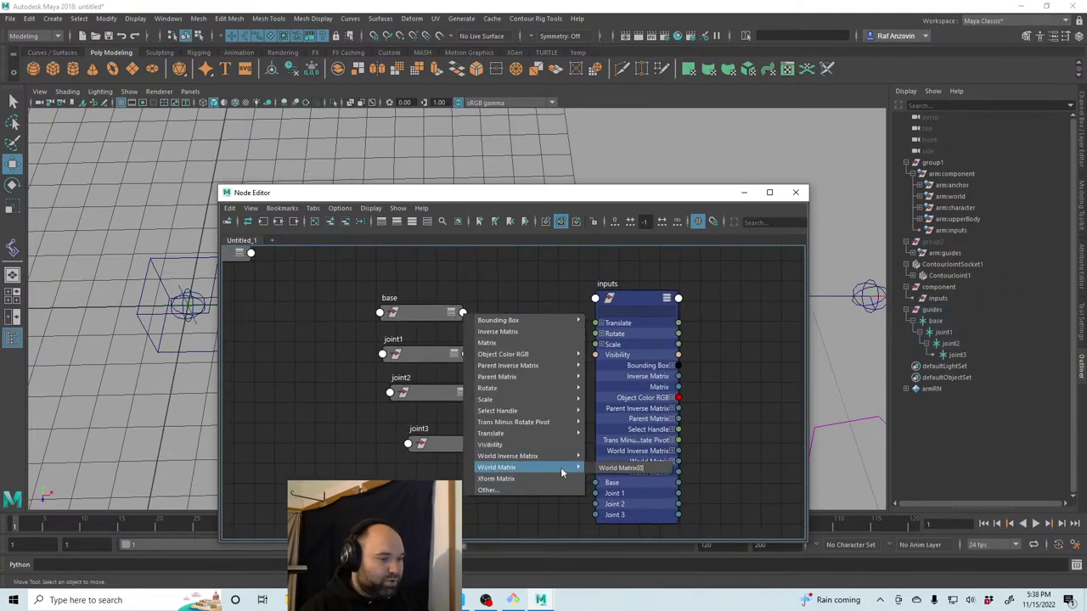
left_click(620, 467)
left_click(602, 485)
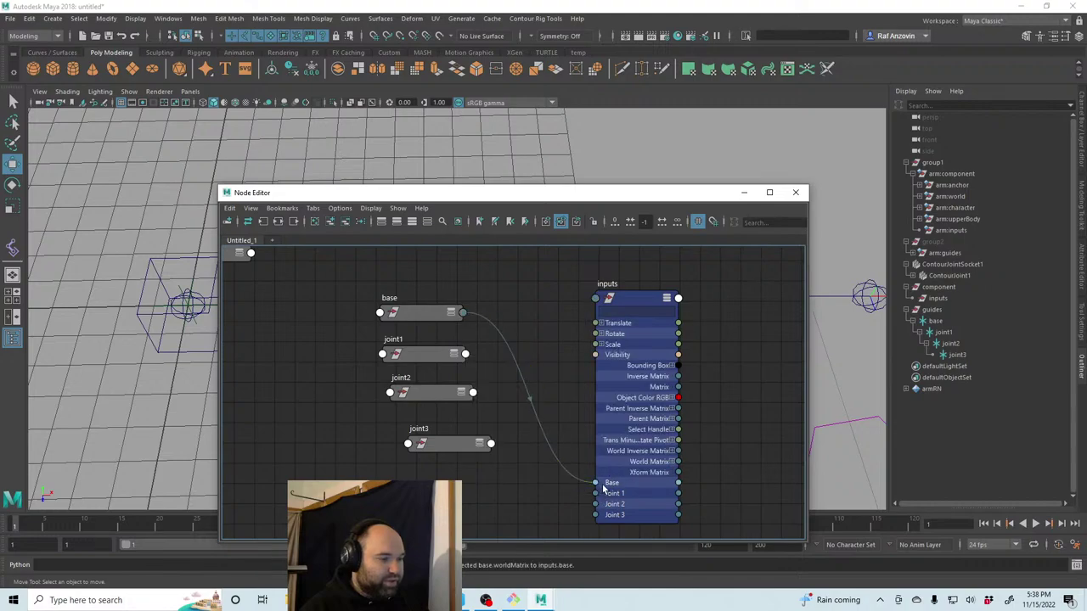
left_click(465, 354)
mouse_move(543, 495)
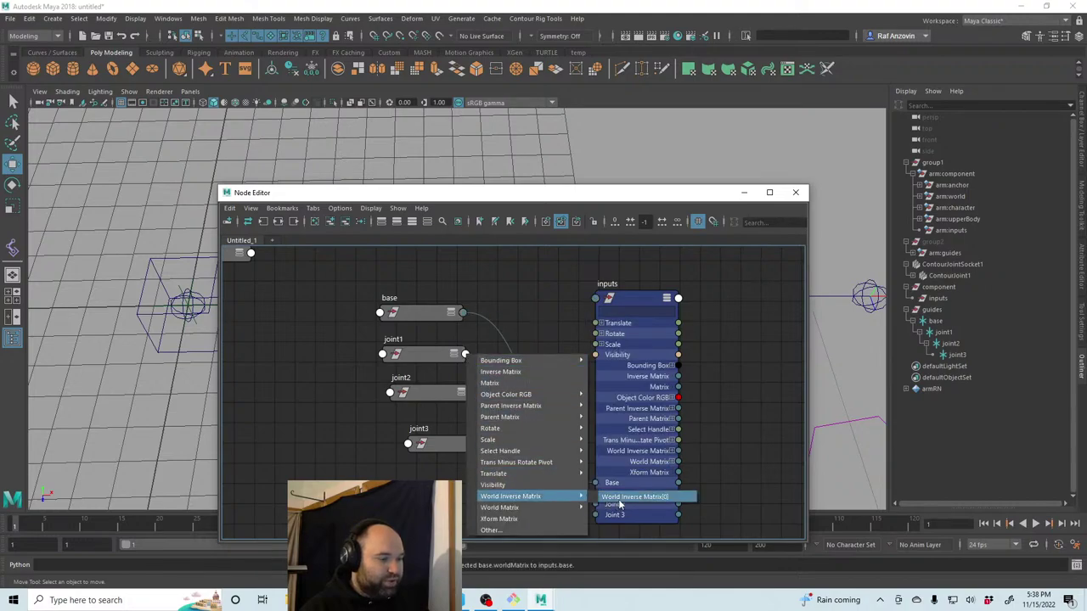
left_click(632, 505)
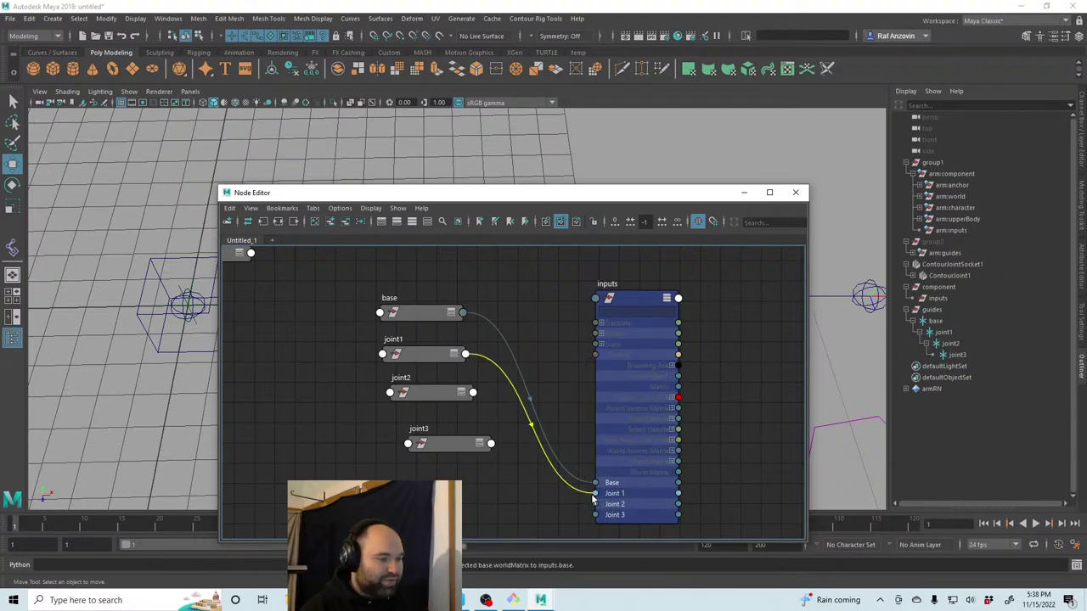
left_click(595, 494)
Connect the World Matrix[0] outputs of joint2 and joint3 to the Joint 2 and Joint 3 attributes of the inputs node.
left_click(472, 392)
mouse_move(555, 543)
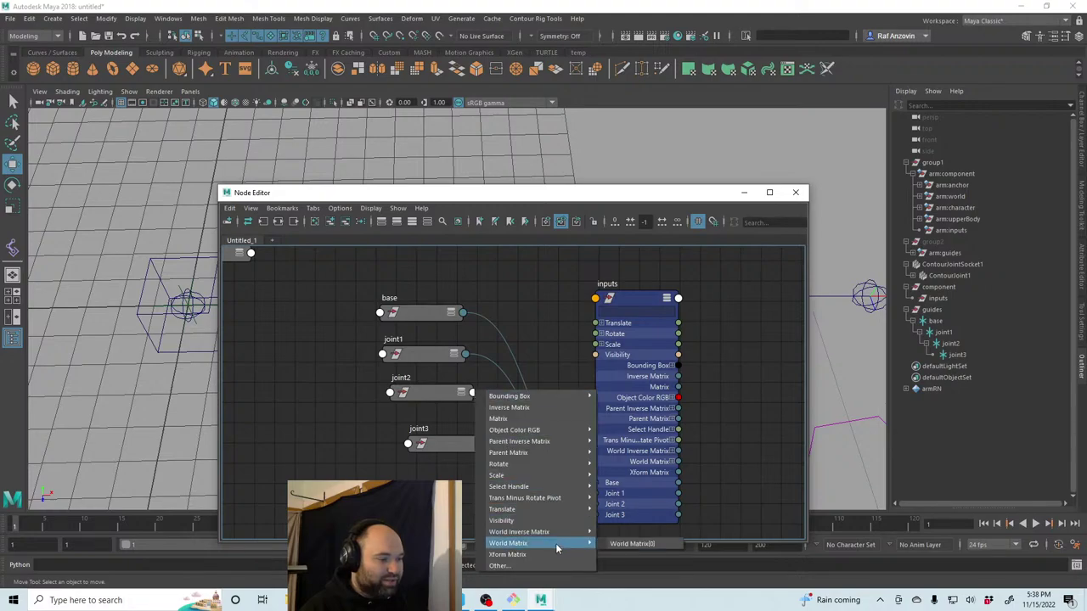
left_click(632, 543)
left_click(595, 504)
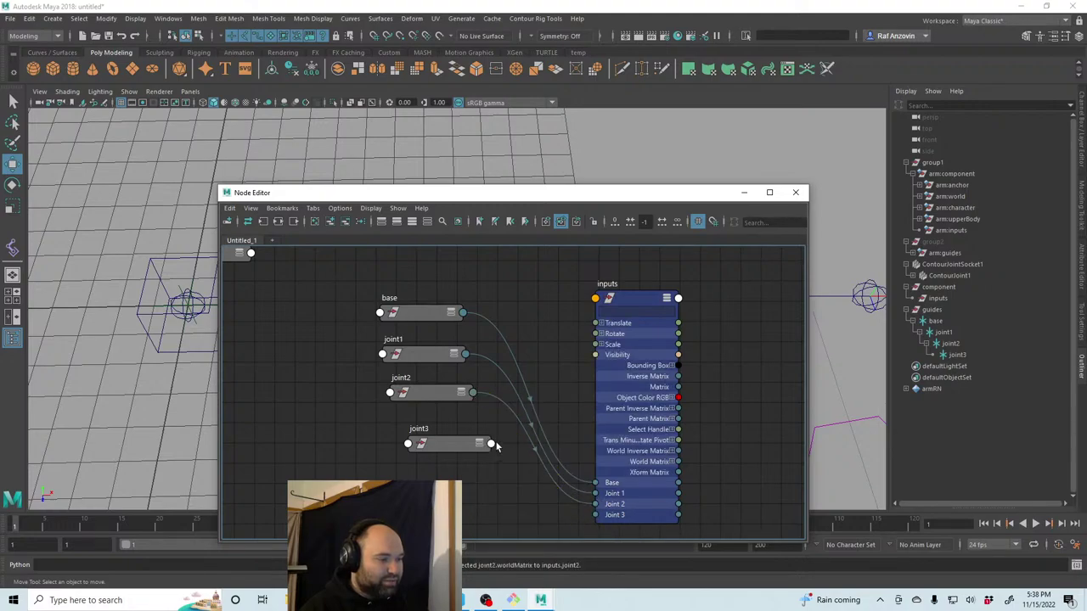
left_click(490, 443)
mouse_move(531, 415)
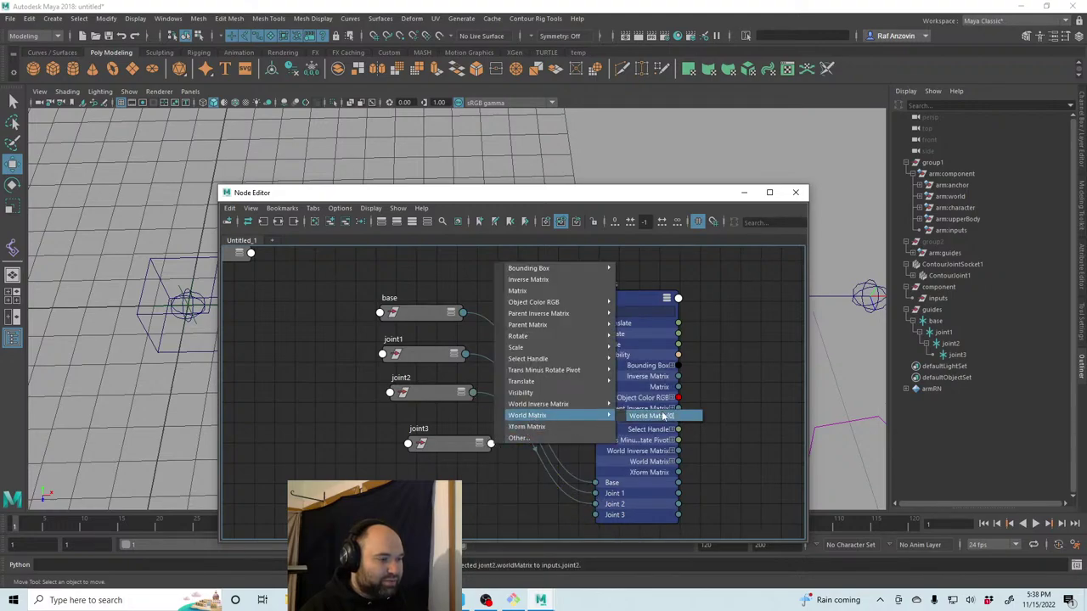
left_click(650, 415)
left_click(595, 515)
Select the inputs node and arrange the graph with free space beside its output side.
left_click(607, 293)
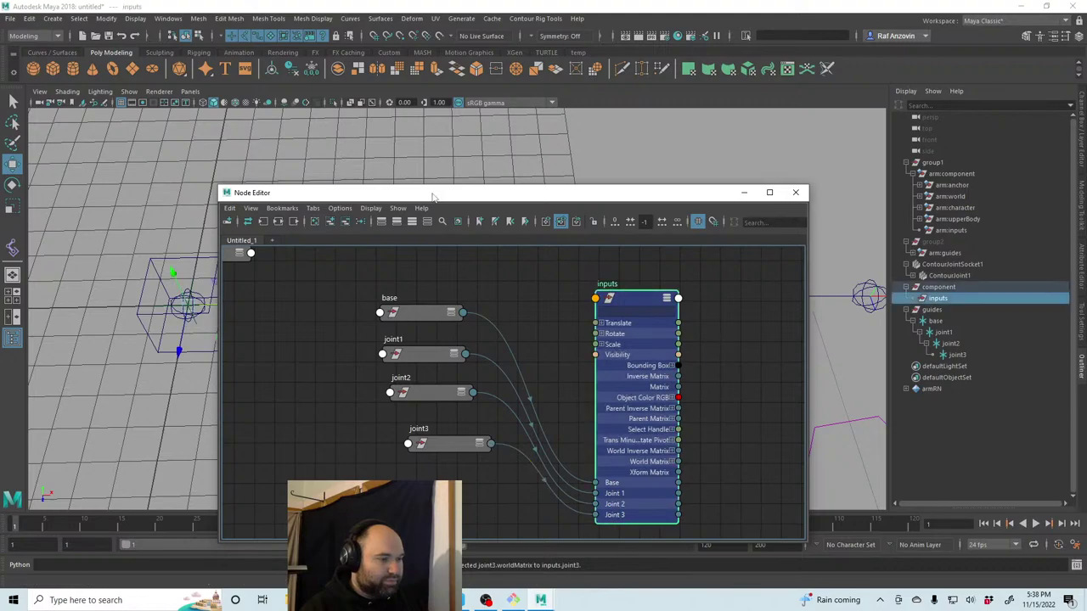
left_click_drag(437, 196, 477, 187)
middle_click_drag(692, 443, 594, 356)
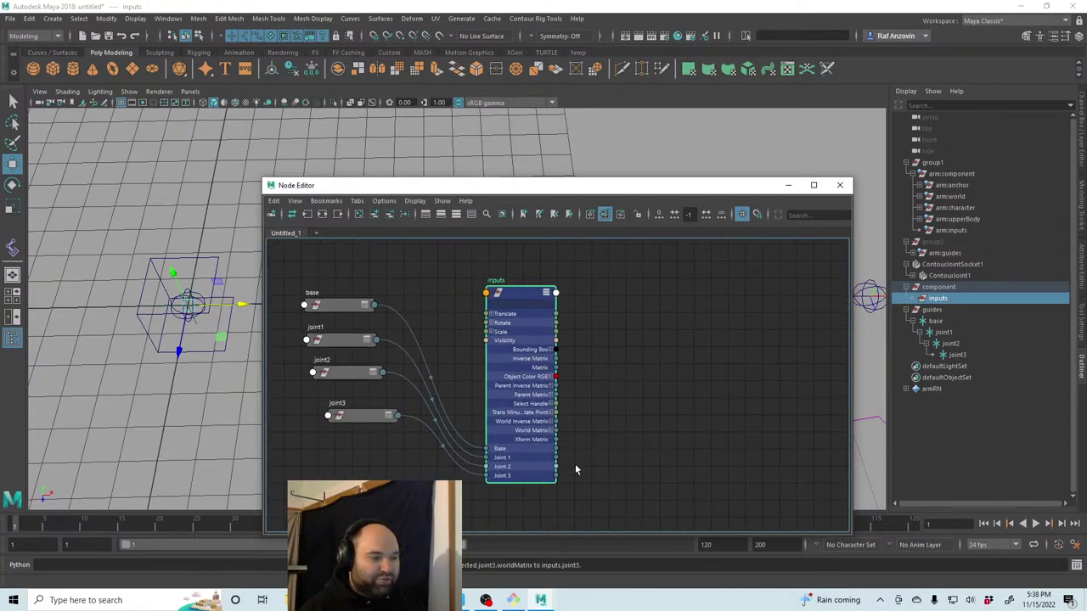
middle_click_drag(591, 428, 573, 429)
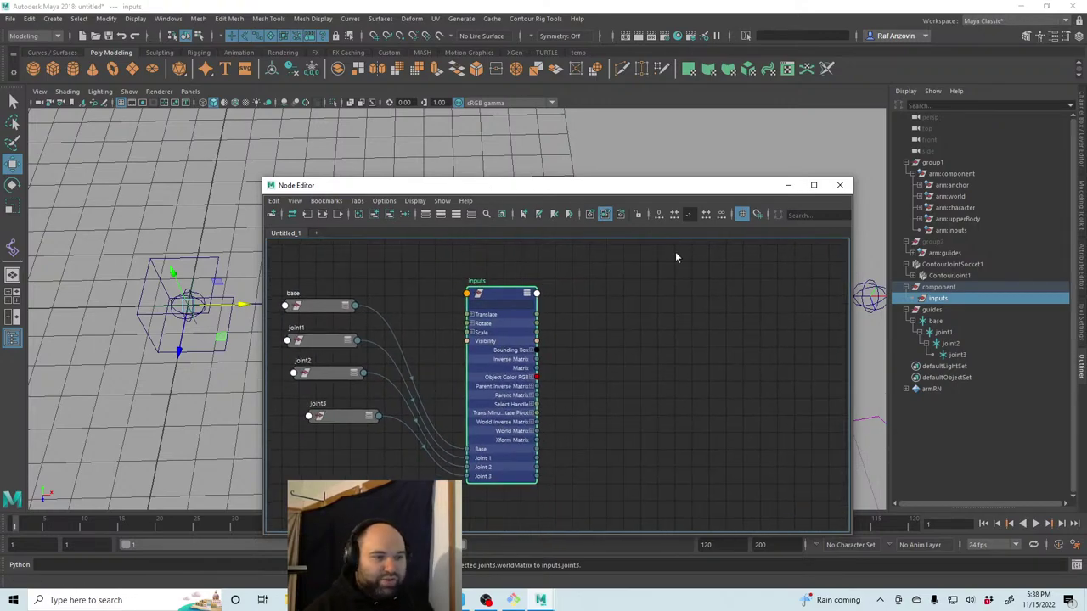
left_click_drag(650, 185, 624, 170)
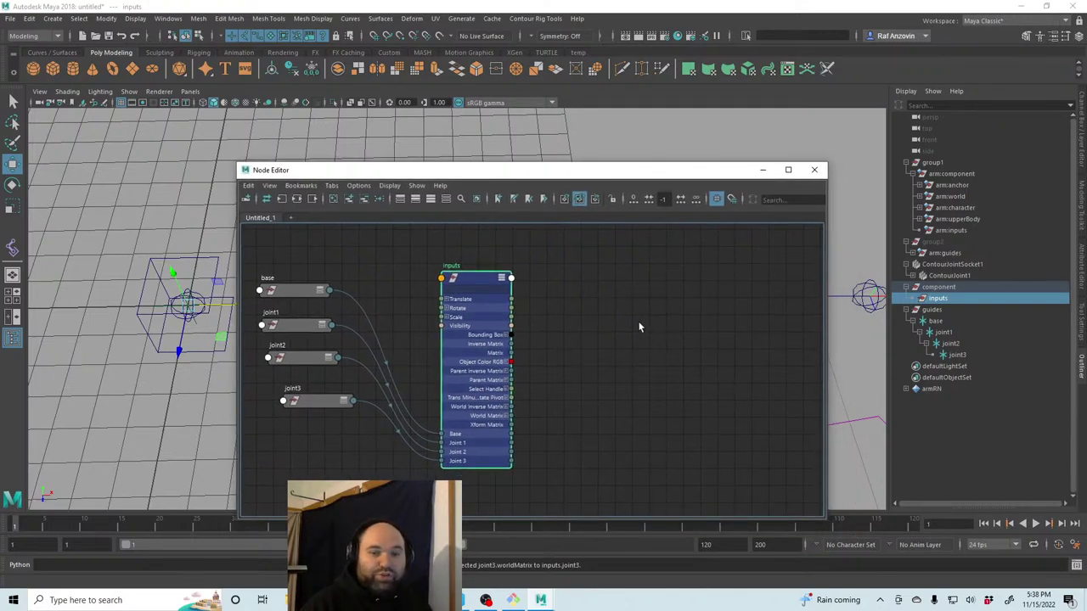
scroll(600, 328, "up", 3)
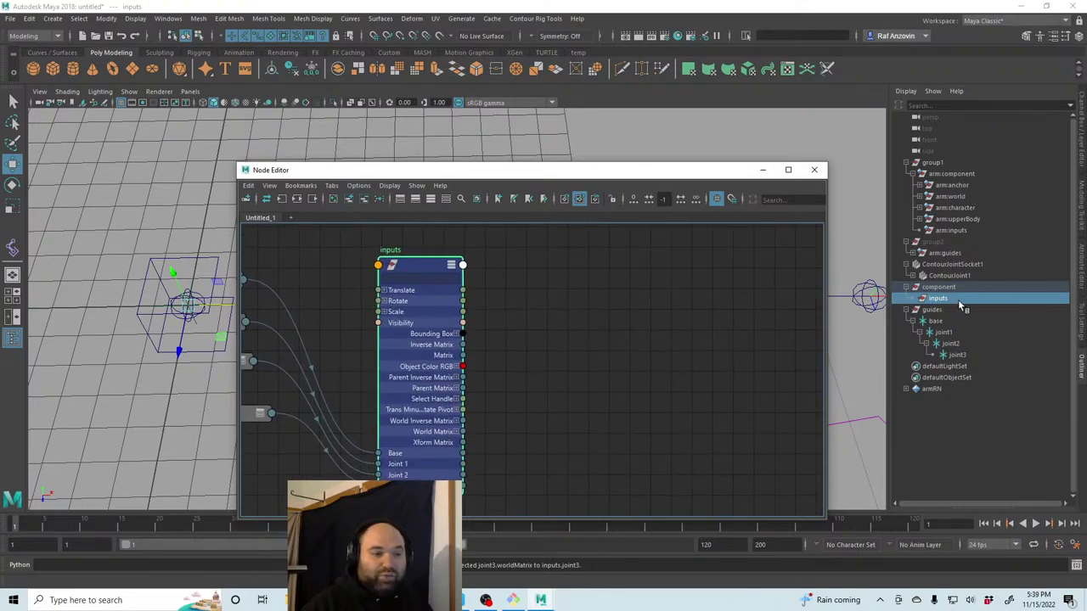
Expand the ContourJointSocket1 hierarchy level by level down to ContourJoint5.
left_click(959, 277)
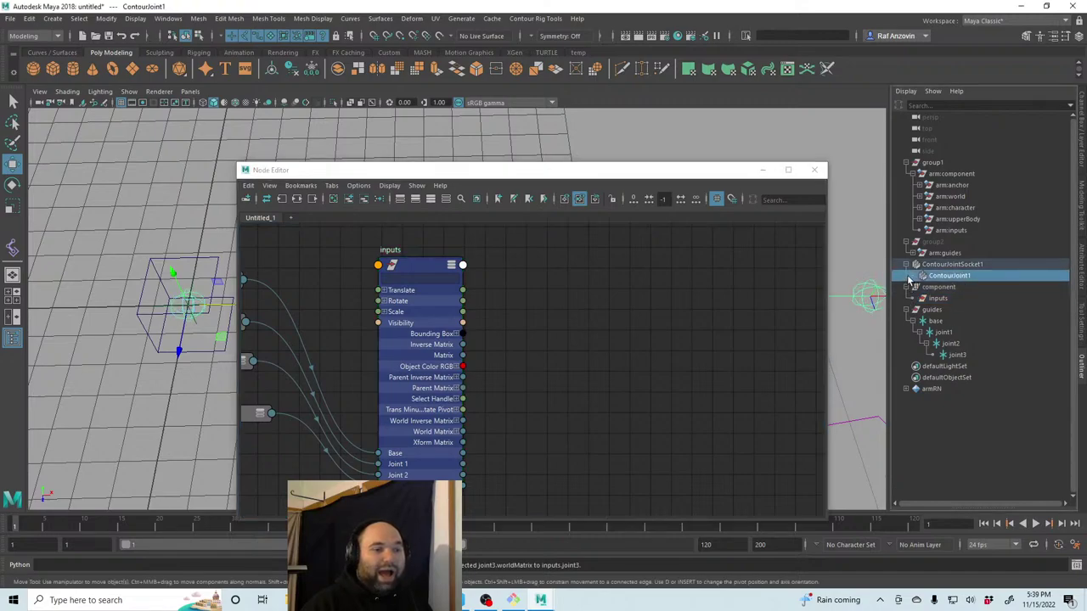
left_click(912, 277)
left_click(918, 287)
left_click(925, 297)
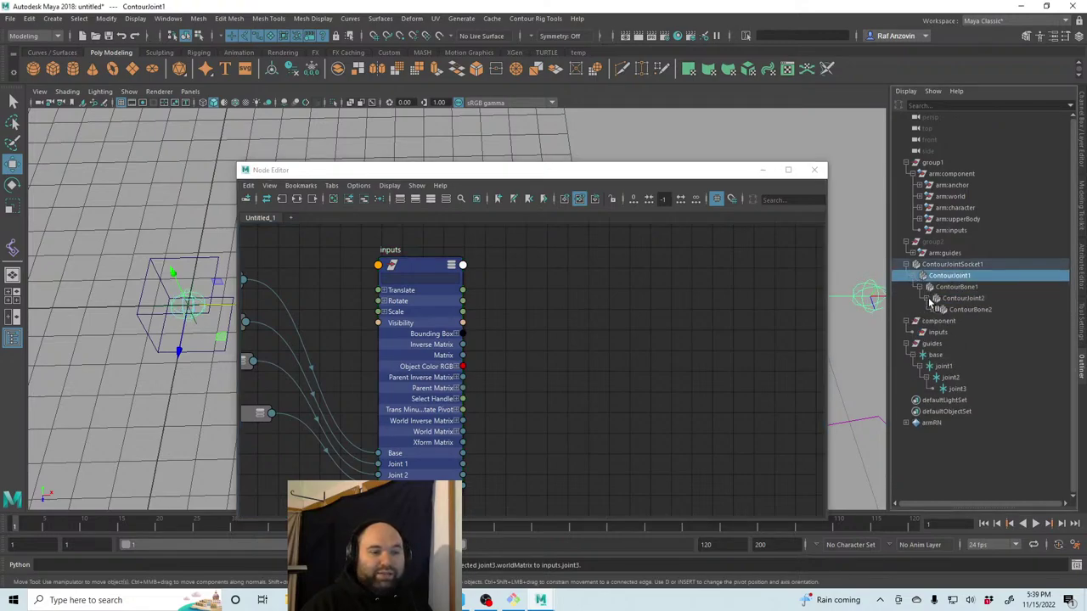
left_click(932, 309)
left_click(939, 321)
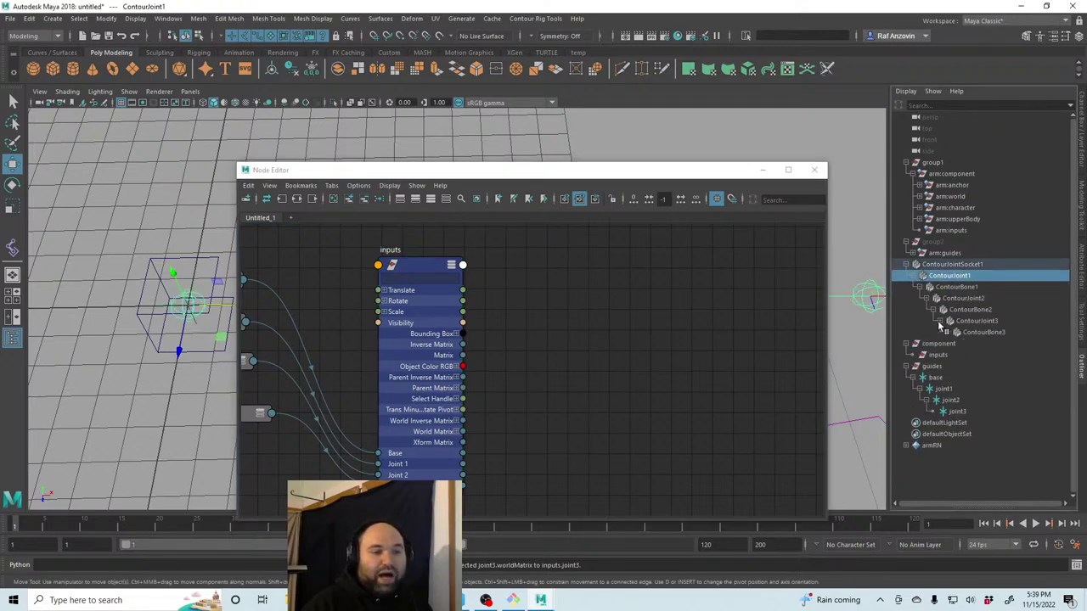
left_click(946, 332)
left_click(952, 344)
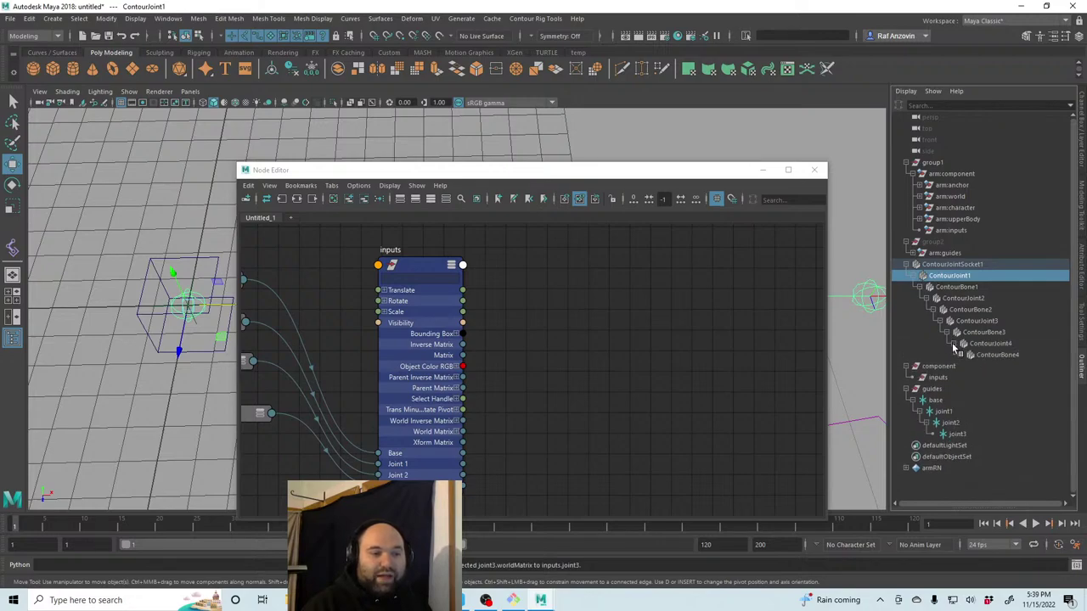
left_click(959, 355)
left_click(1004, 367)
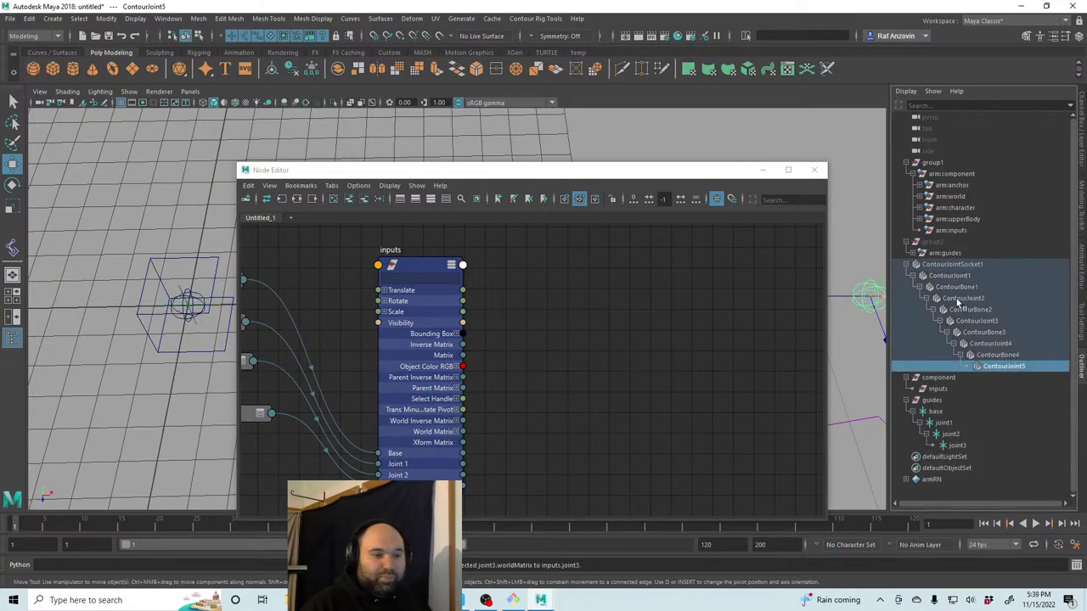
Add ContourBone1, ContourBone2, ContourBone3 and ContourBone4 to the node graph on the output side of the inputs node.
left_click(971, 279)
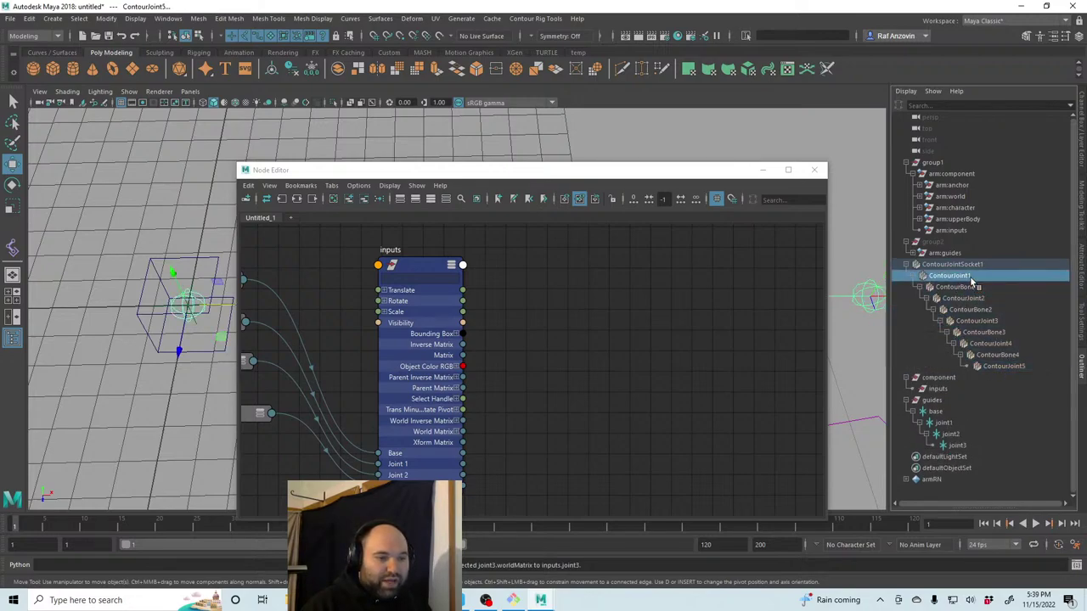
left_click(976, 287)
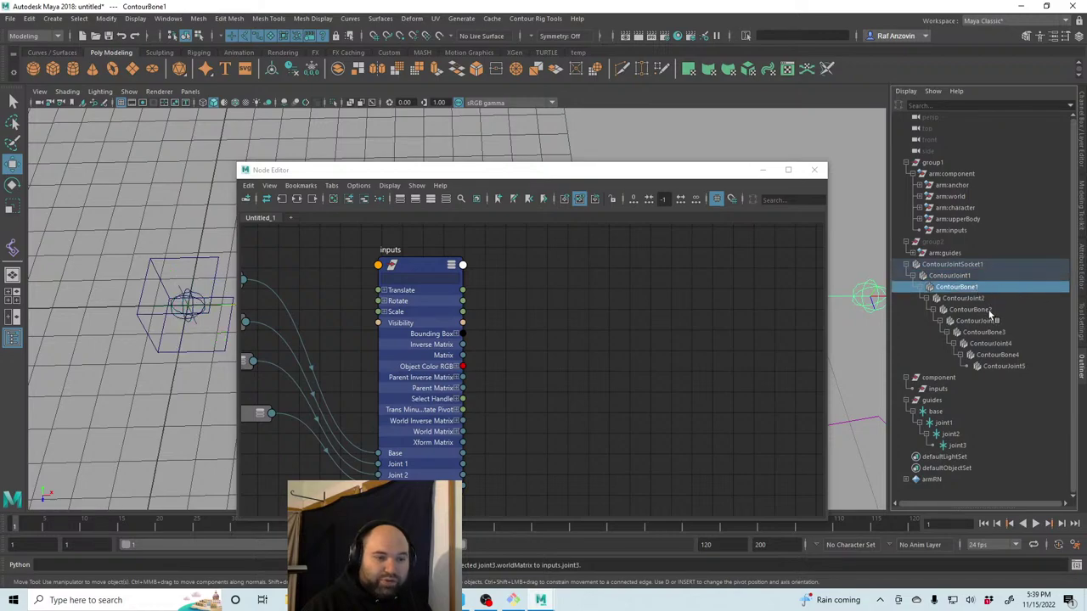
left_click(989, 311, "ctrl")
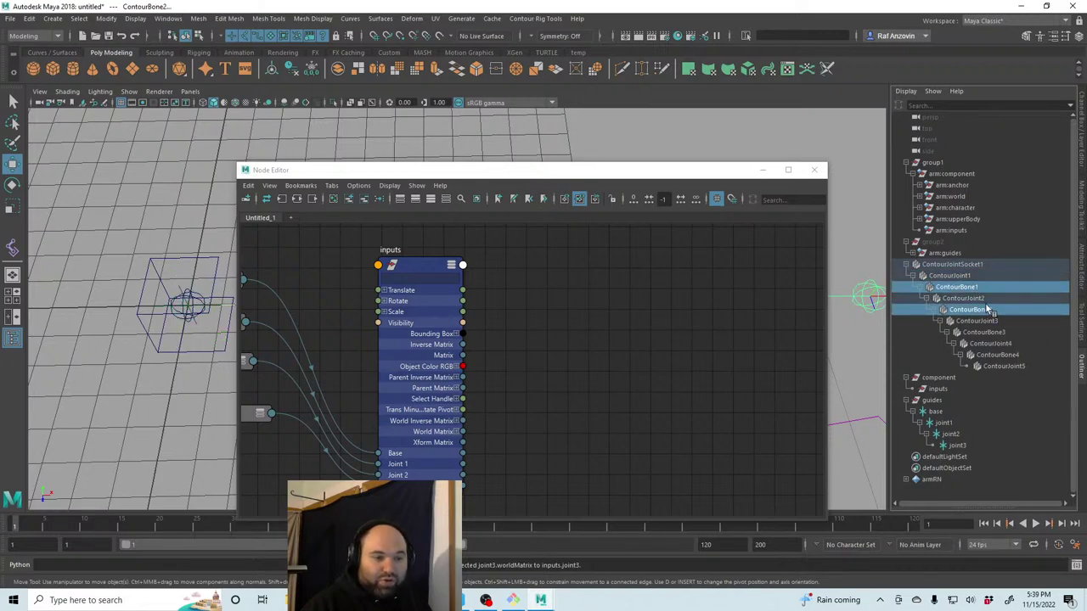
left_click(984, 331, "ctrl")
left_click(1017, 356, "ctrl")
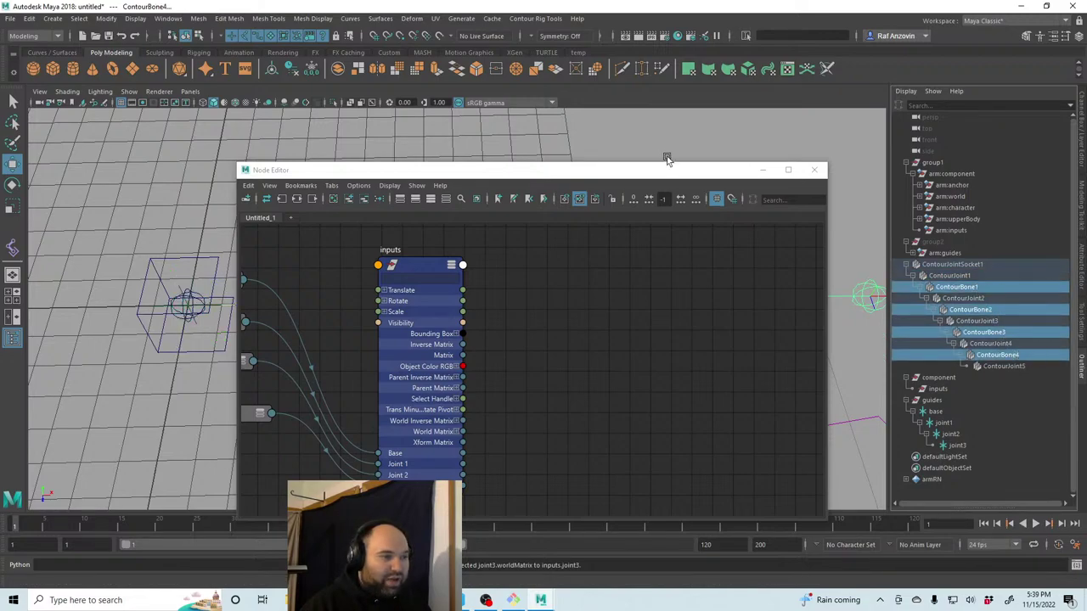
left_click_drag(670, 172, 669, 178)
middle_click_drag(1012, 355, 584, 361)
Compare the guide locators with the Contour joint chain in the viewport.
left_click(710, 308)
left_click_drag(447, 179, 755, 400)
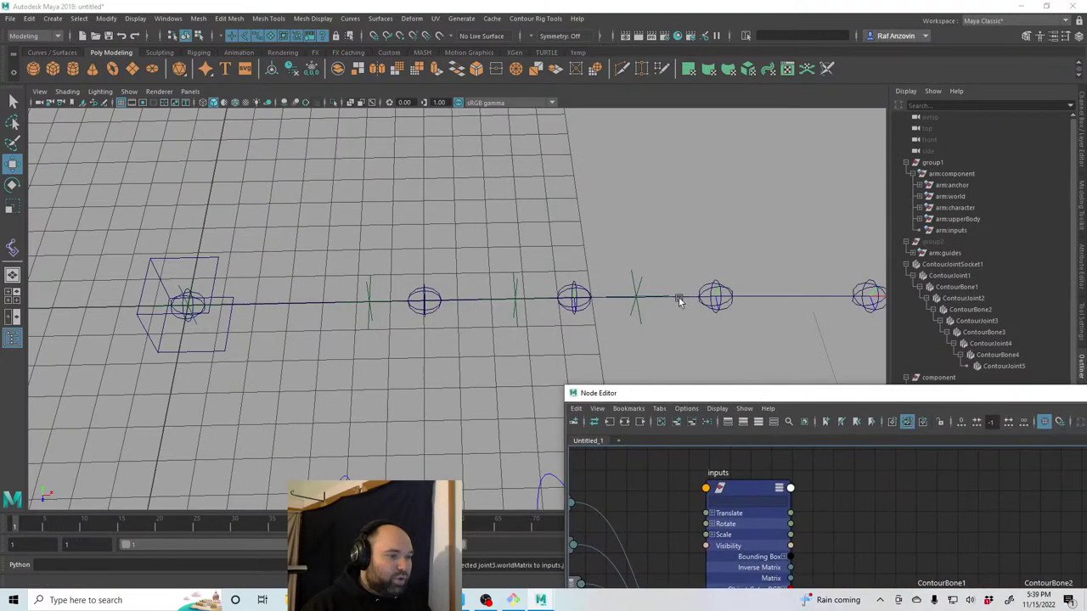
left_click_drag(678, 297, 650, 283, "alt")
left_click_drag(441, 312, 575, 309, "alt")
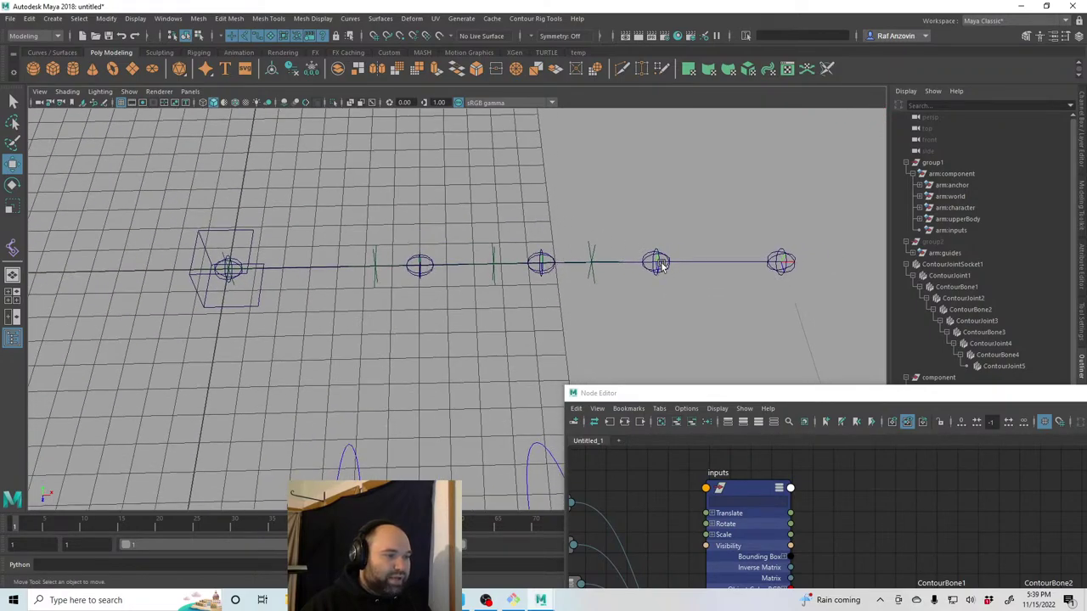
left_click_drag(908, 400, 551, 123)
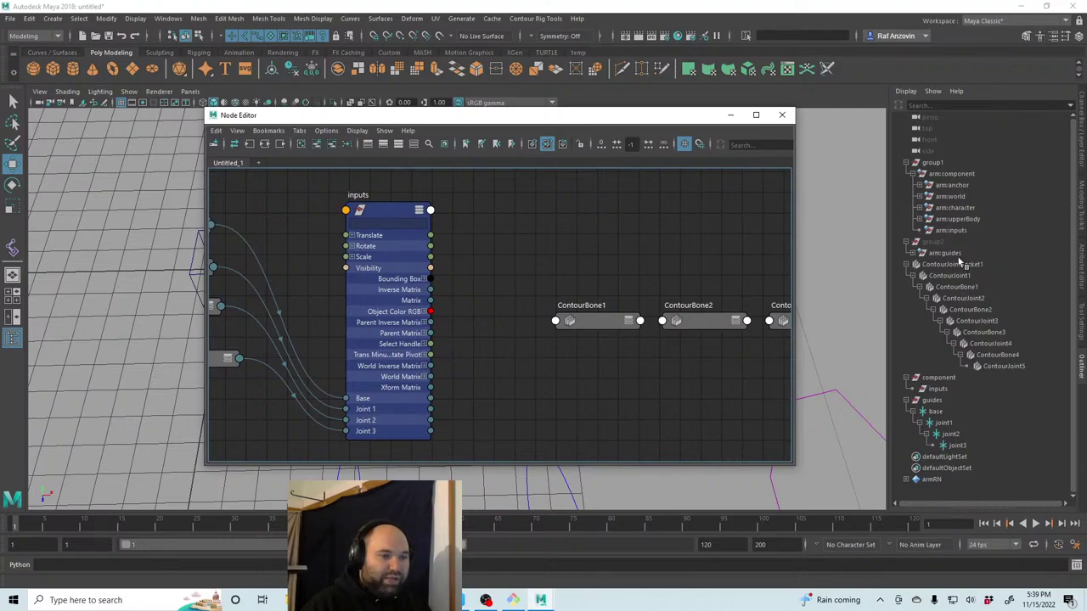
Check the attributes of arm:guides and redock the Outliner so it stays visible alongside the attribute panels.
left_click(949, 253)
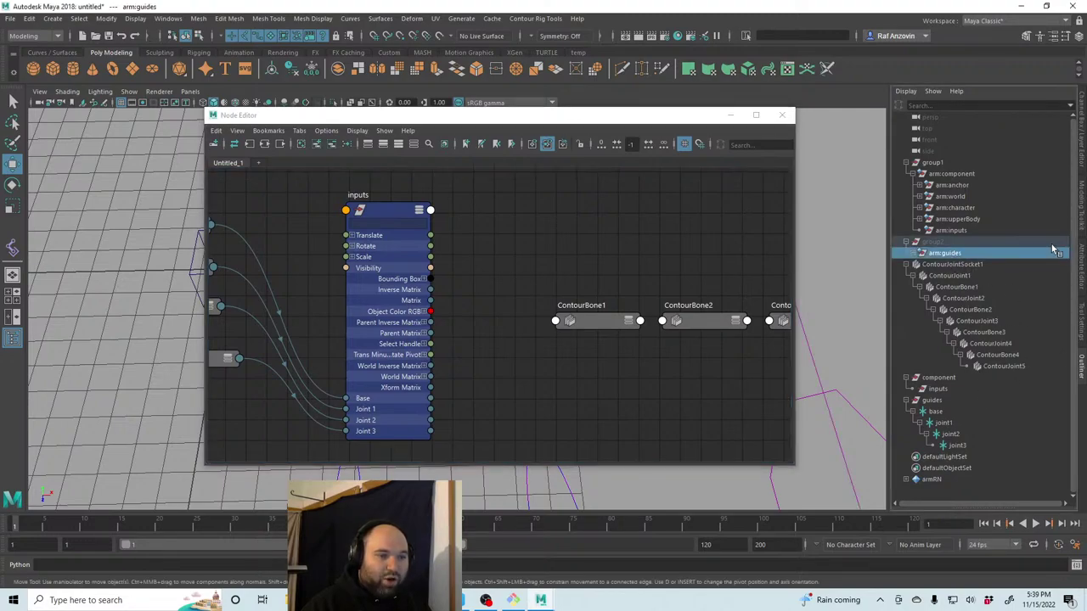
left_click(1080, 261)
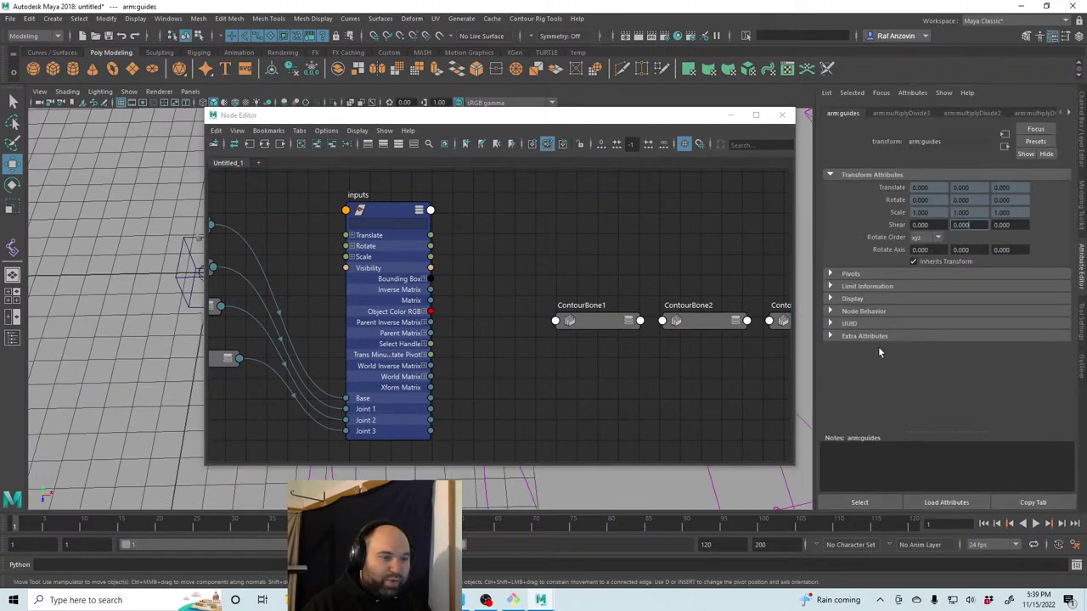
left_click(1081, 131)
left_click(1081, 365)
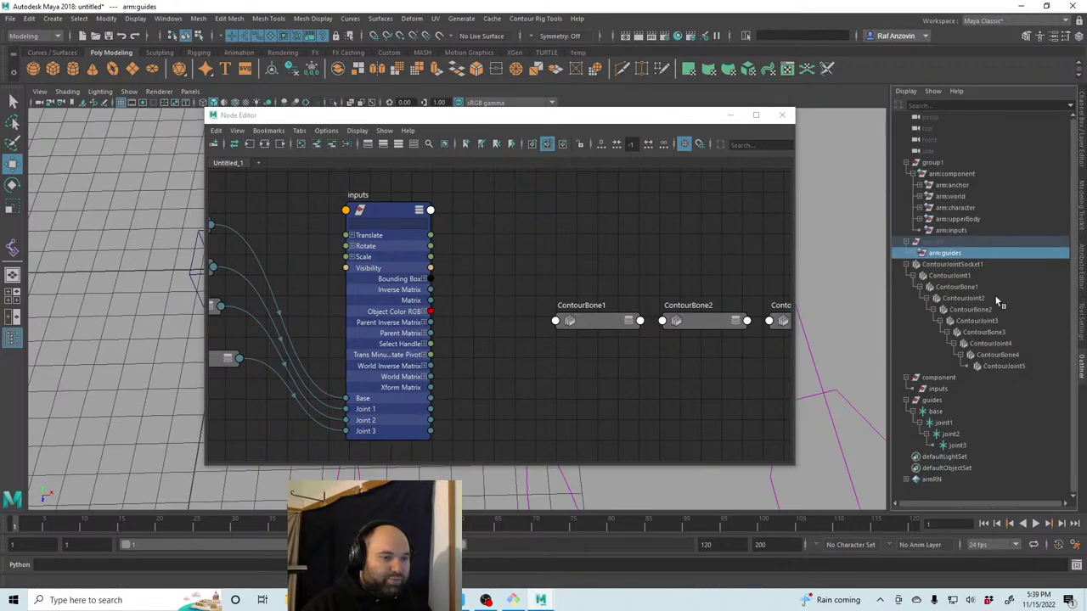
left_click_drag(1081, 367, 26, 178)
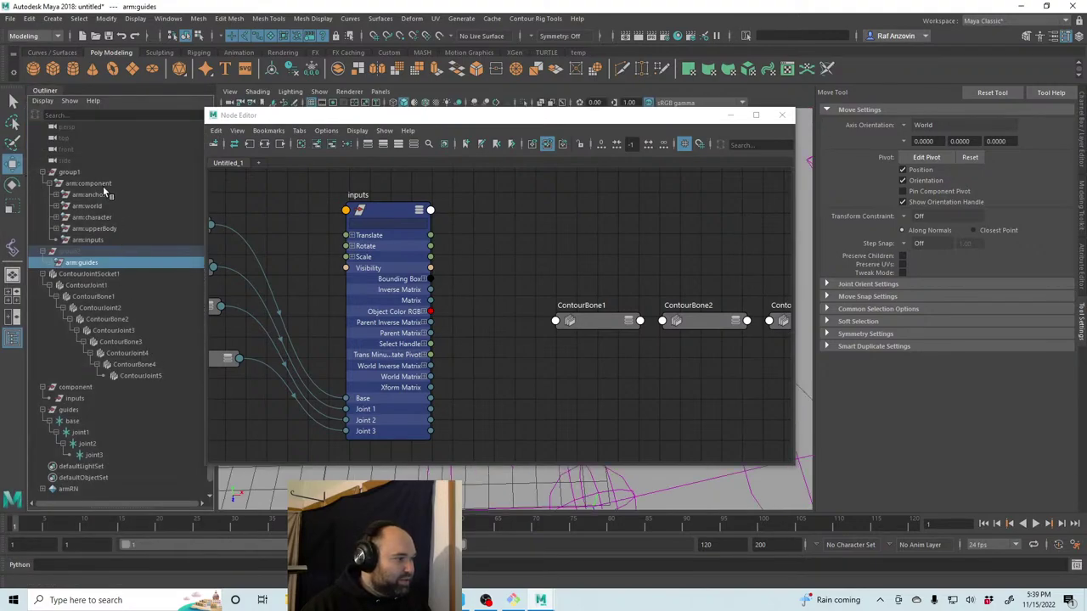
Inspect the extra attributes of arm:inputs in the existing arm component.
left_click(93, 240)
left_click_drag(401, 119, 411, 177)
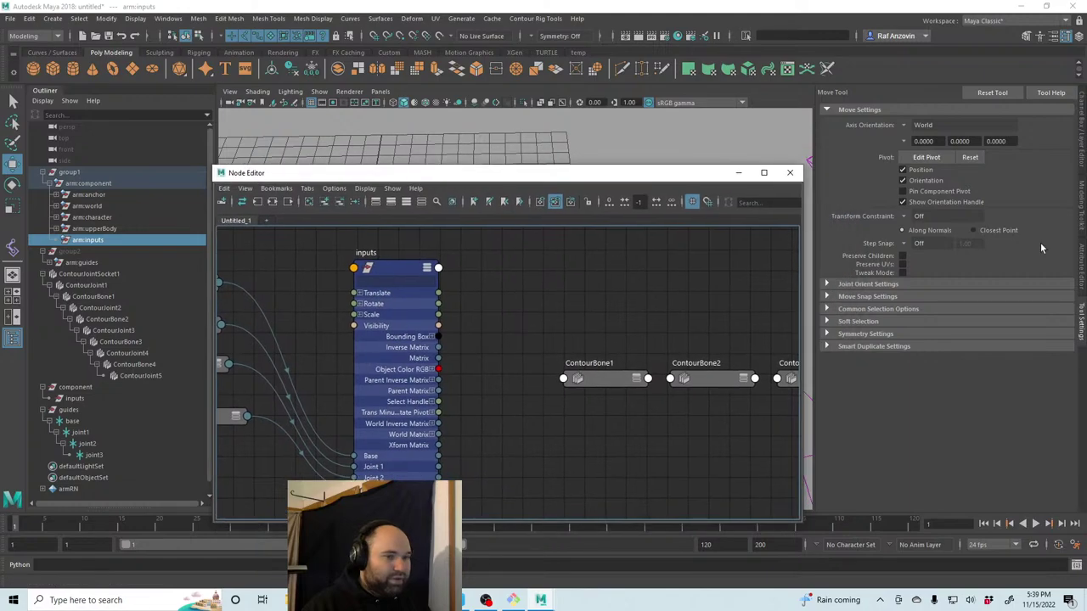
left_click(1082, 159)
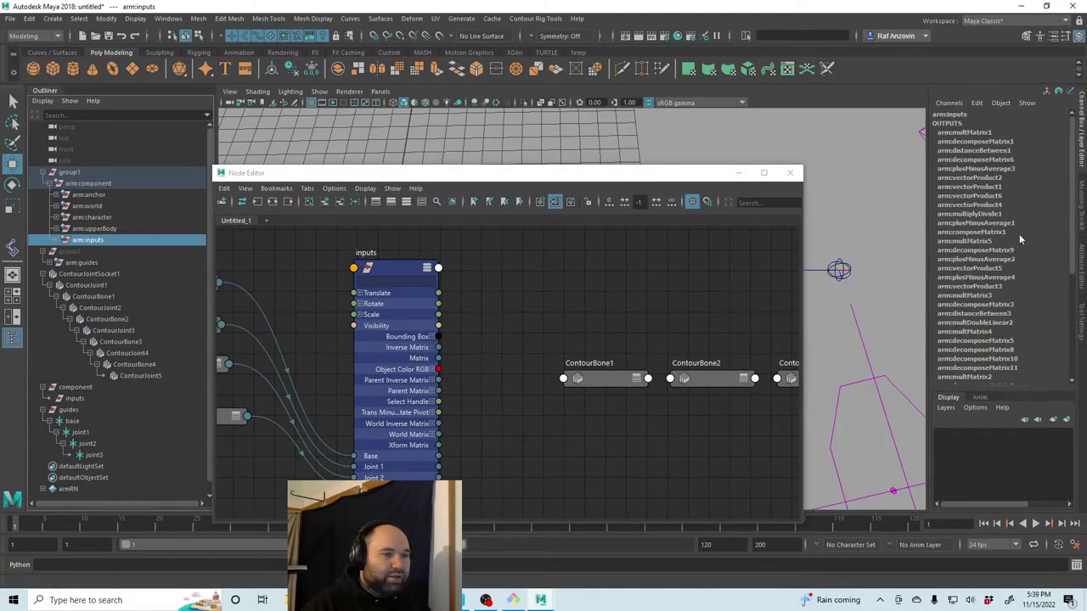
left_click(1082, 274)
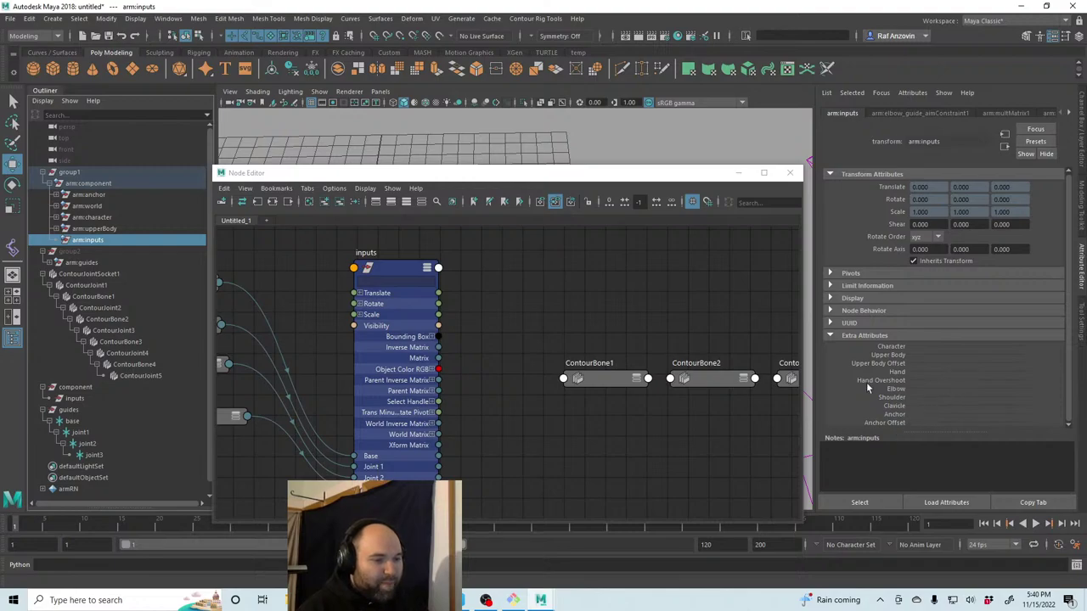
Examine the hand end of the arm rig and the last joints of the Contour joint chain in the viewport.
left_click_drag(623, 176, 680, 506)
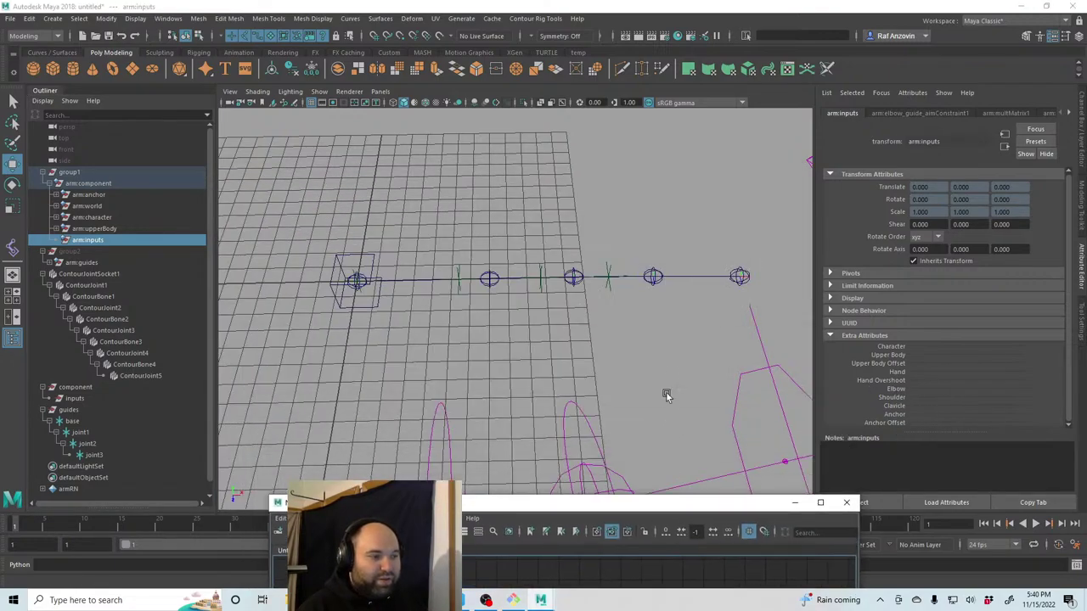
scroll(665, 393, "up", 5)
left_click_drag(585, 291, 584, 382, "alt")
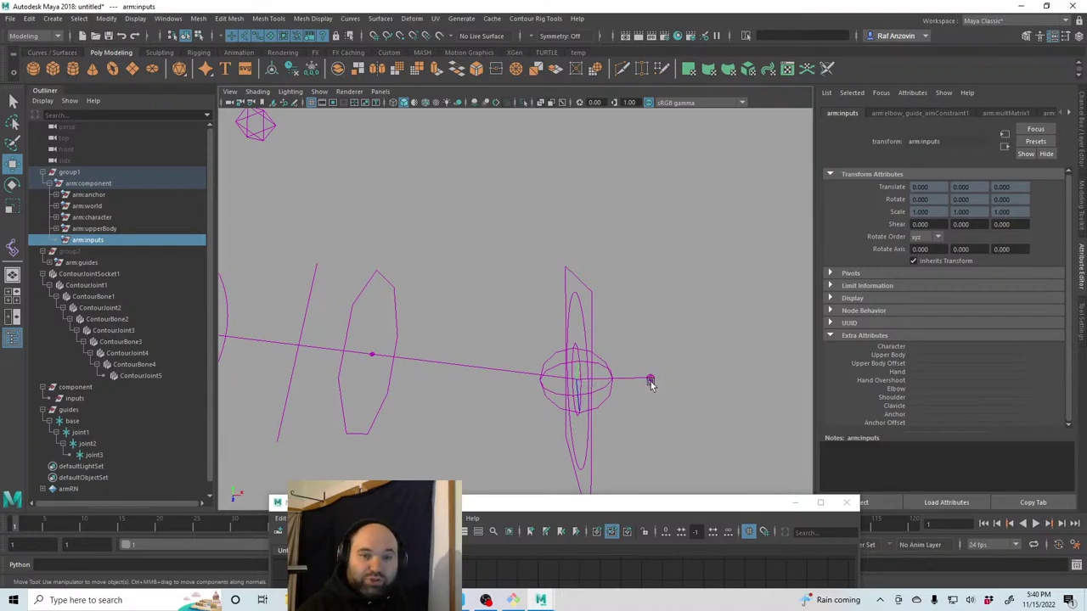
left_click_drag(650, 384, 487, 346, "alt")
right_click_drag(486, 346, 609, 386, "alt")
middle_click_drag(609, 385, 524, 332, "alt")
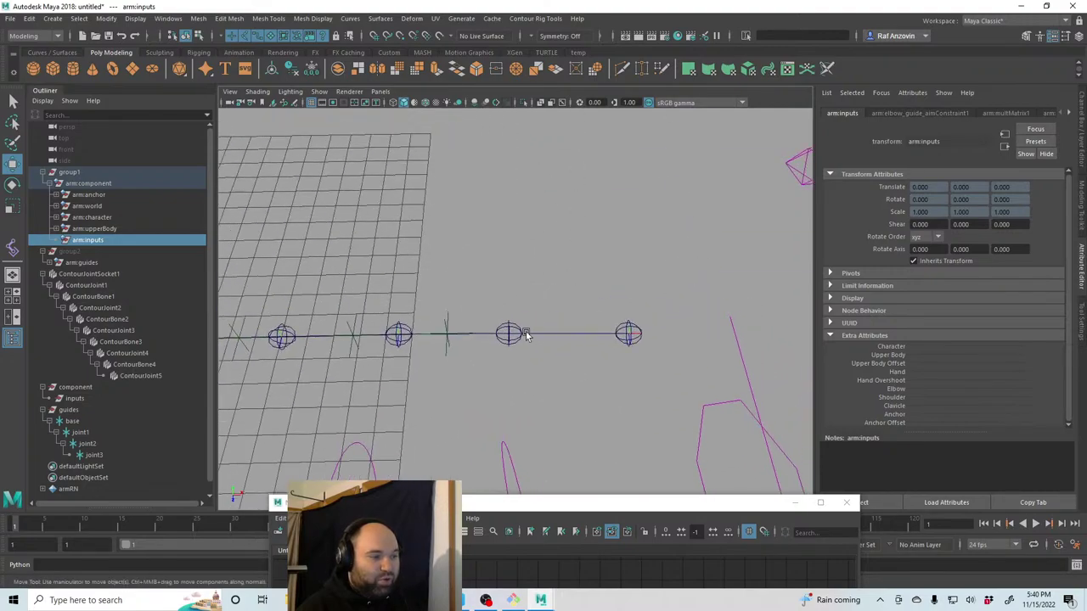
left_click_drag(634, 507, 461, 273)
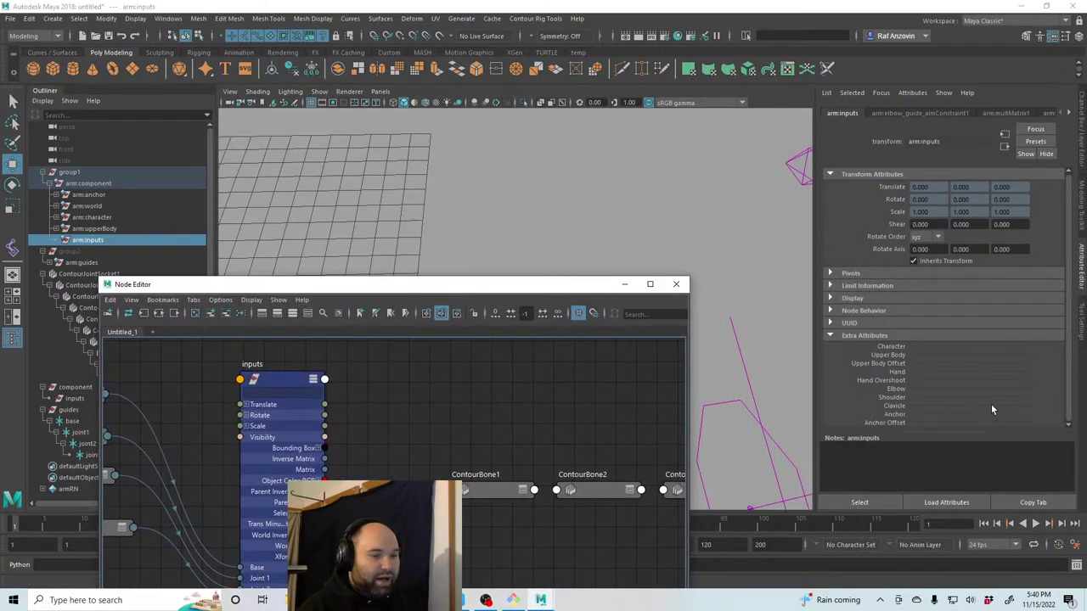
left_click_drag(247, 286, 345, 130)
Add a matrix attribute named joint3_overshoot to the inputs node of the new component.
left_click(81, 399)
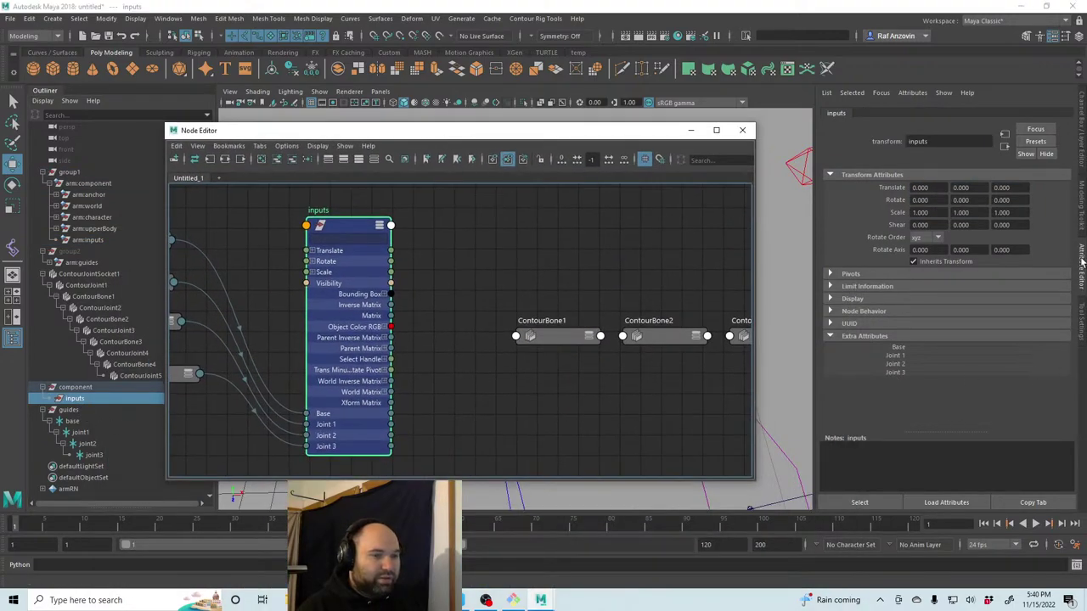
left_click(153, 565)
key("Up")
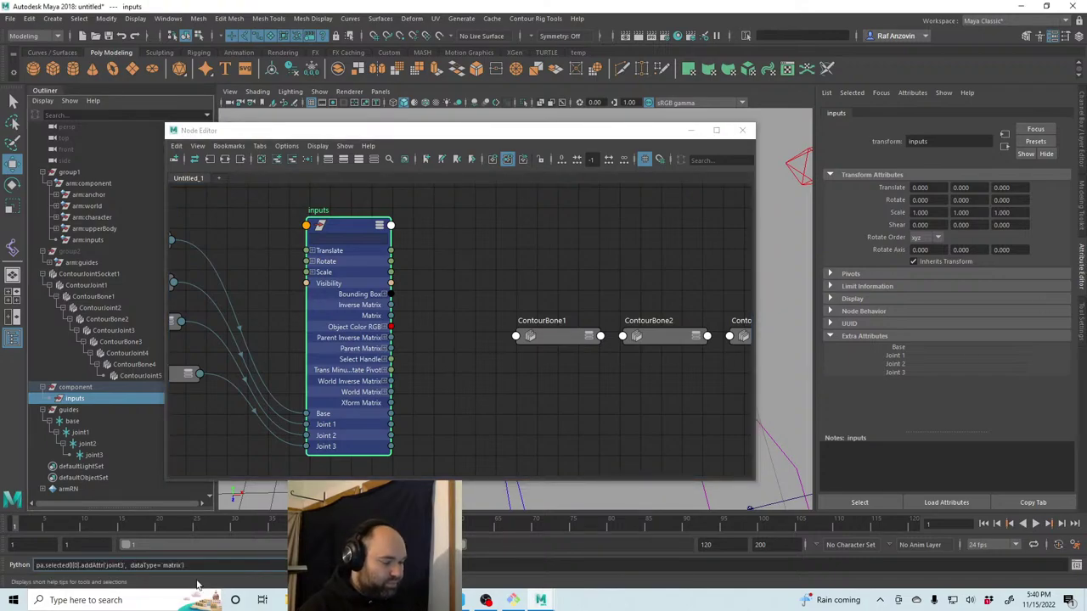
type("Overshoot")
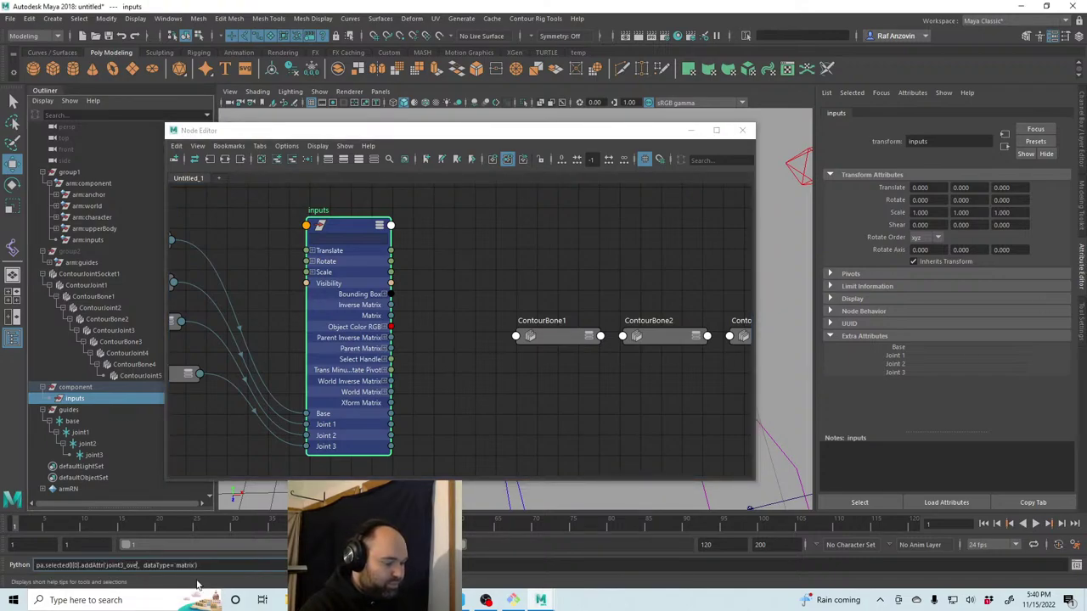
key("Return")
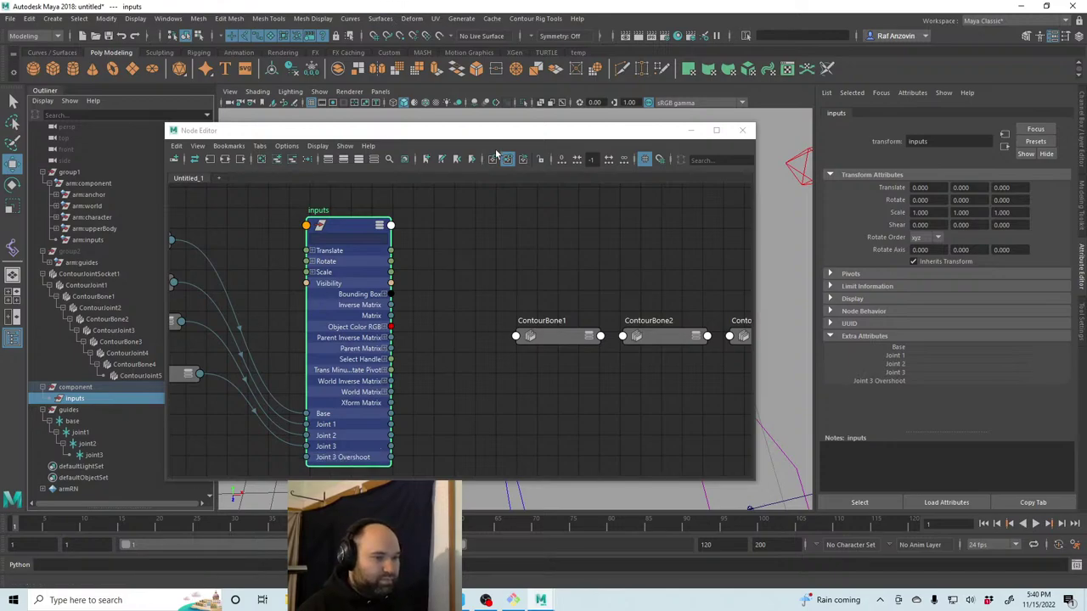
Duplicate the joint3 guide locator and parent the copy under joint3.
left_click_drag(450, 135, 798, 388)
left_click(117, 452)
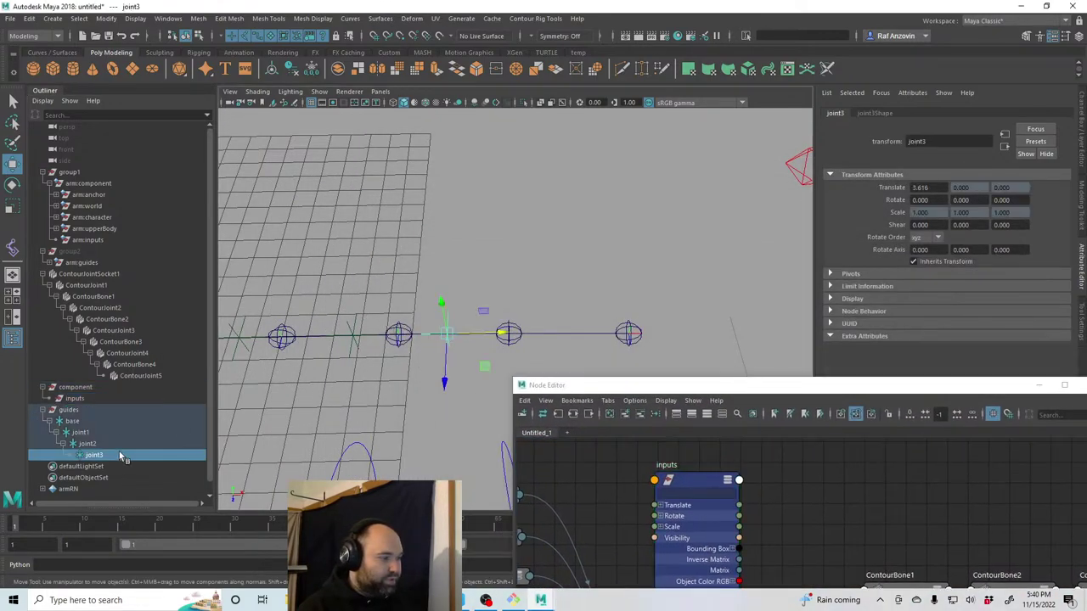
key("ctrl+d")
middle_click_drag(110, 465, 119, 456)
left_click(75, 456)
Rename the new child locator joint3_overshoot and move it along X farther down the chain beyond joint3.
double_click(103, 466)
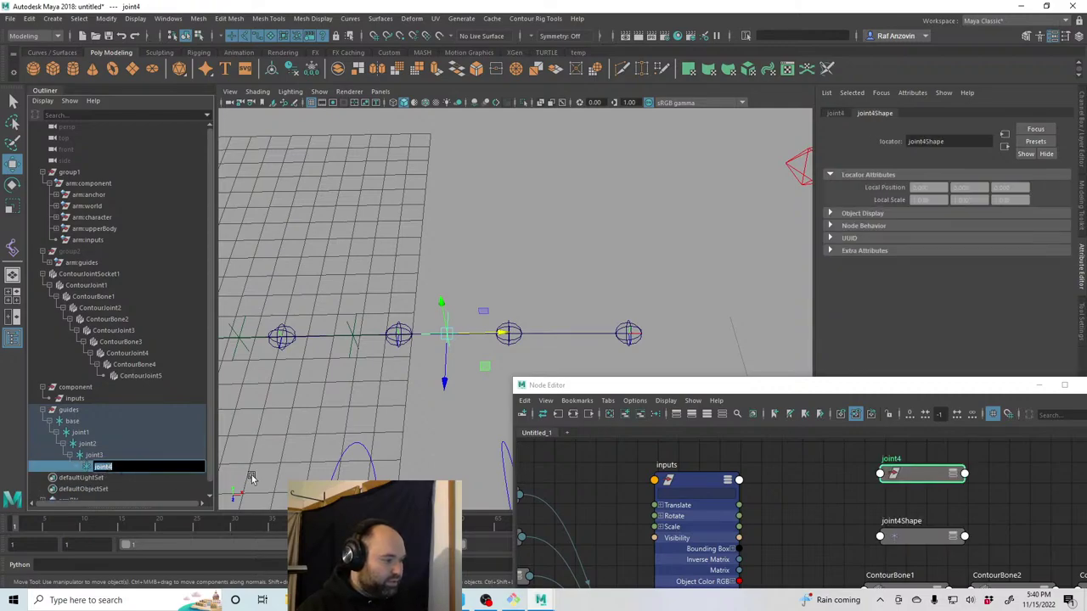
type("join")
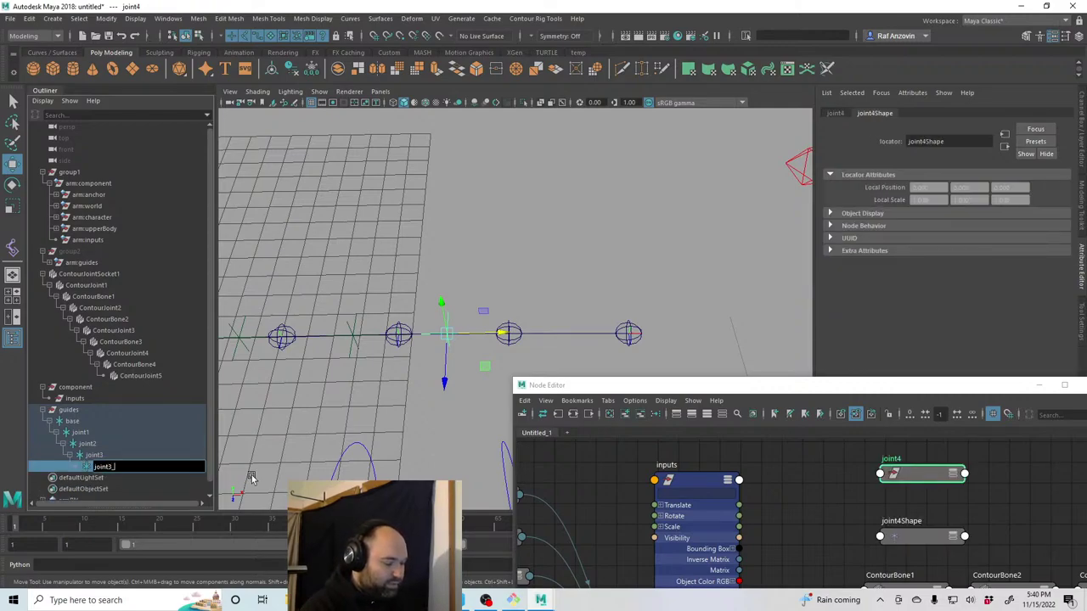
type("t3_overshoot")
key("Return")
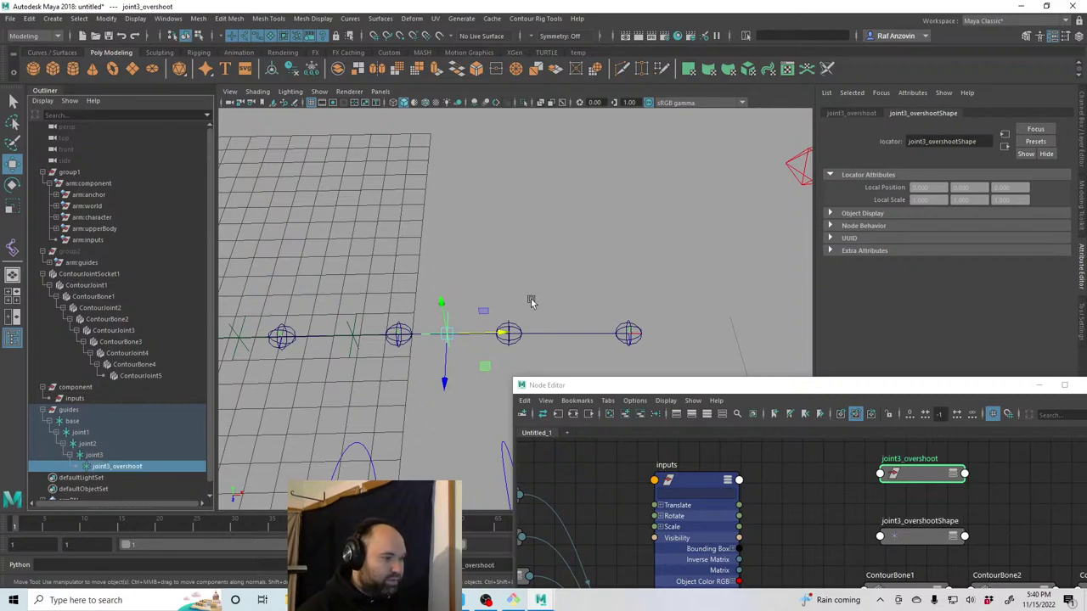
left_click_drag(506, 332, 609, 328)
Connect the world matrix of the joint3_overshoot locator to the Joint 3 Overshoot attribute on the inputs node.
left_click_drag(712, 391, 567, 145)
scroll(649, 404, "down", 2)
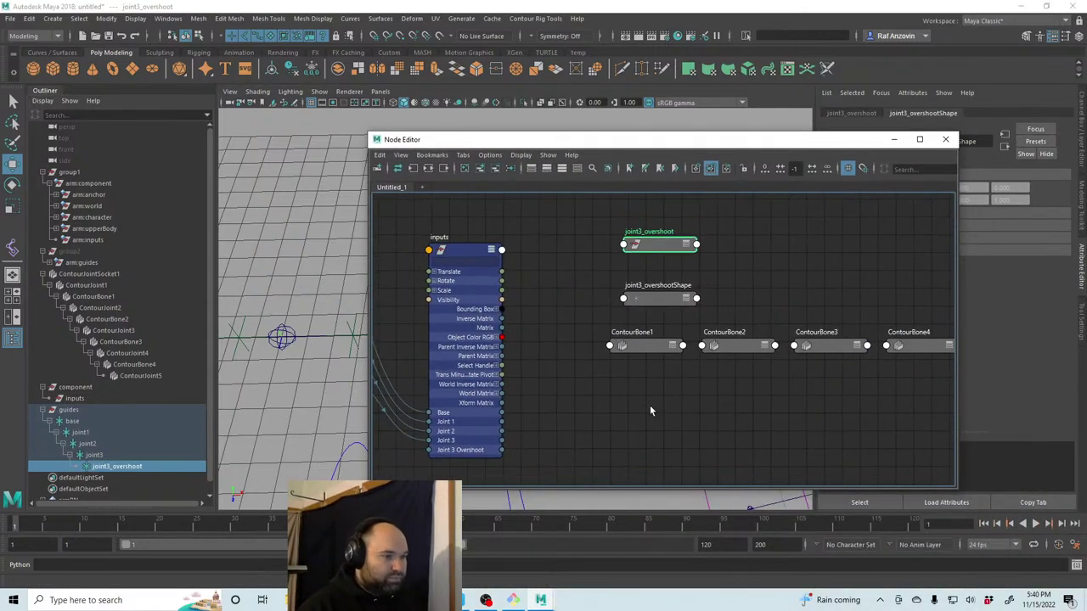
left_click_drag(661, 252, 465, 212)
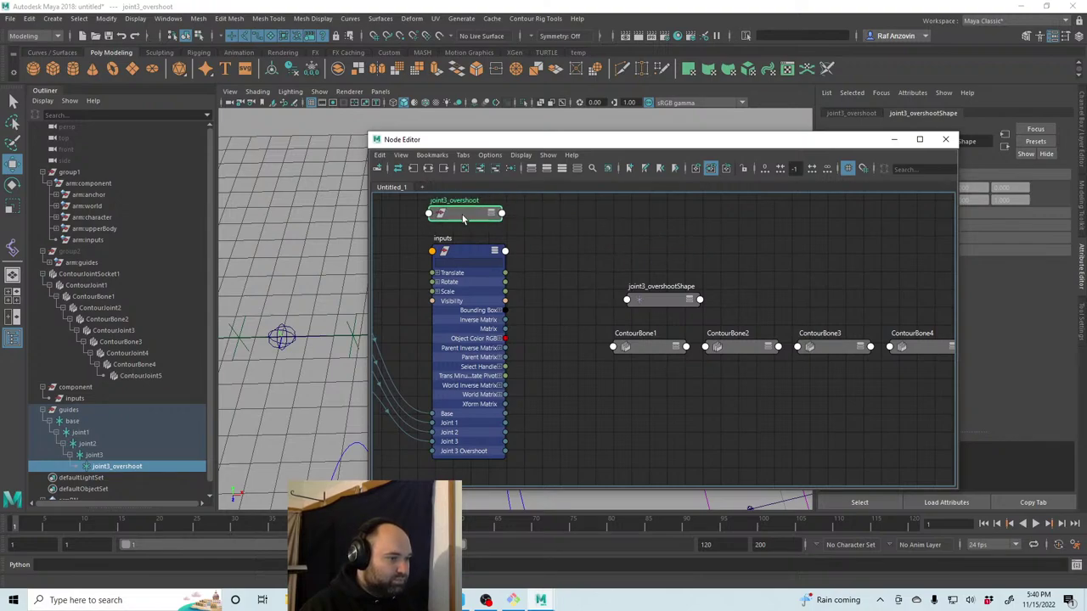
middle_click_drag(466, 212, 684, 248)
left_click_drag(647, 214, 585, 434)
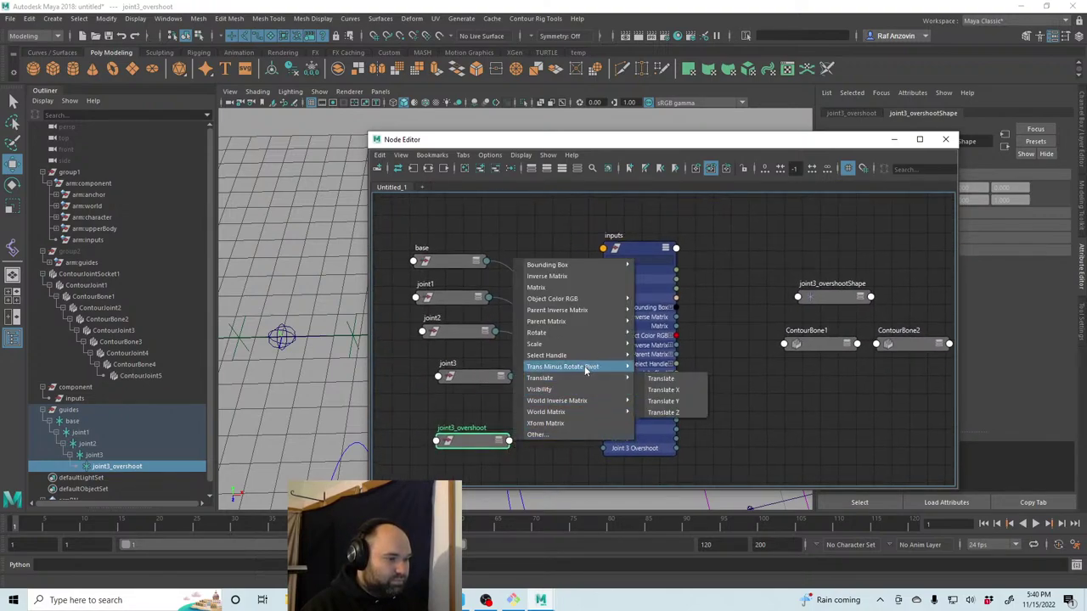
left_click(679, 413)
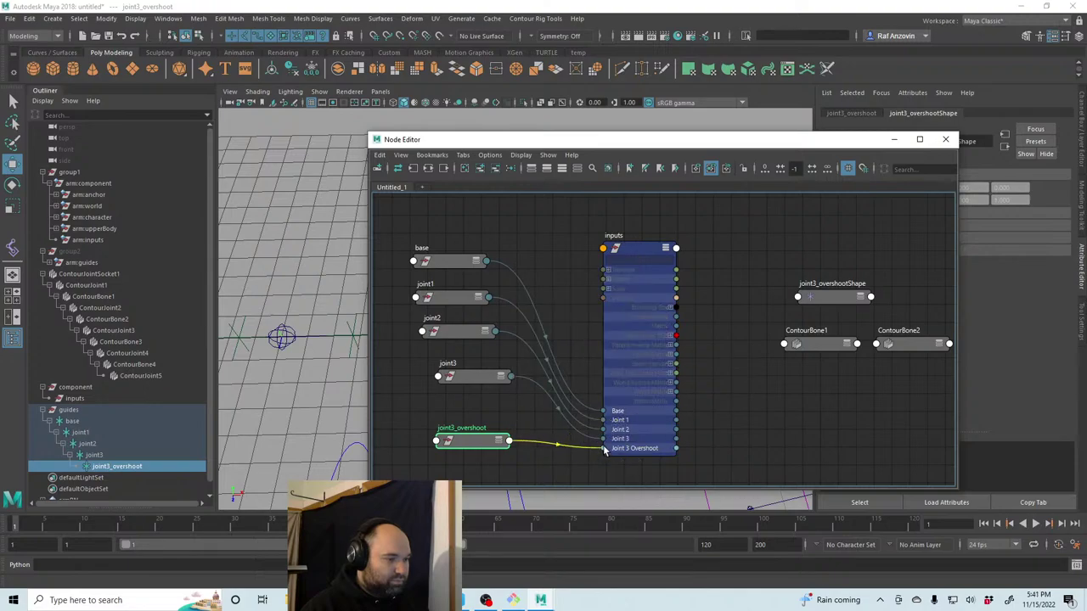
left_click(804, 405)
Add ContourJointSocket1 to the node graph and place it between the inputs node and the ContourBone nodes.
middle_click_drag(735, 370, 538, 348)
scroll(599, 365, "up", 1)
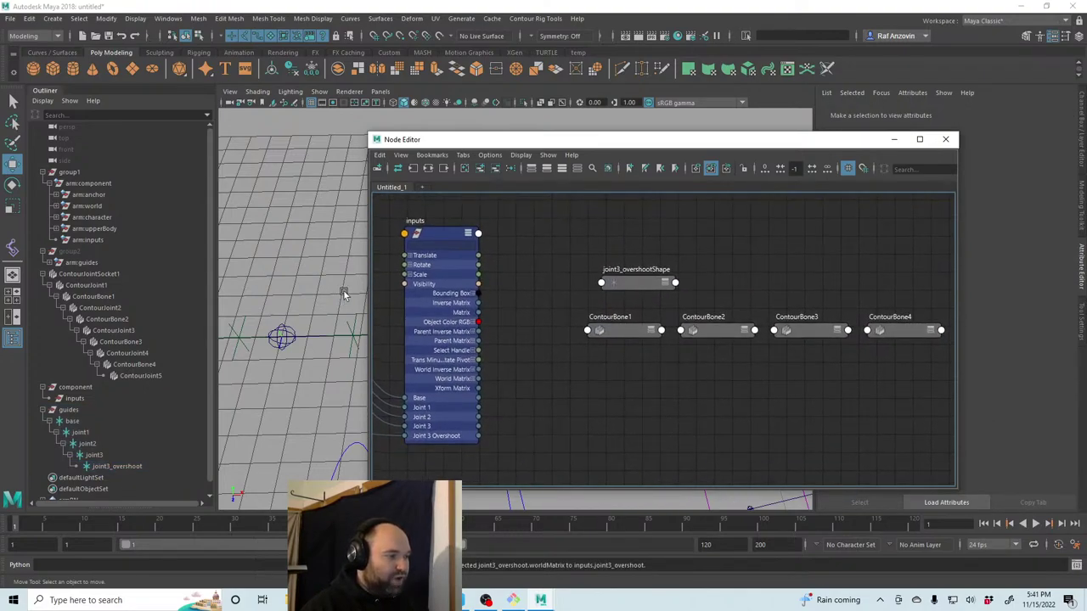
left_click_drag(453, 144, 596, 141)
left_click_drag(347, 315, 367, 308, "alt")
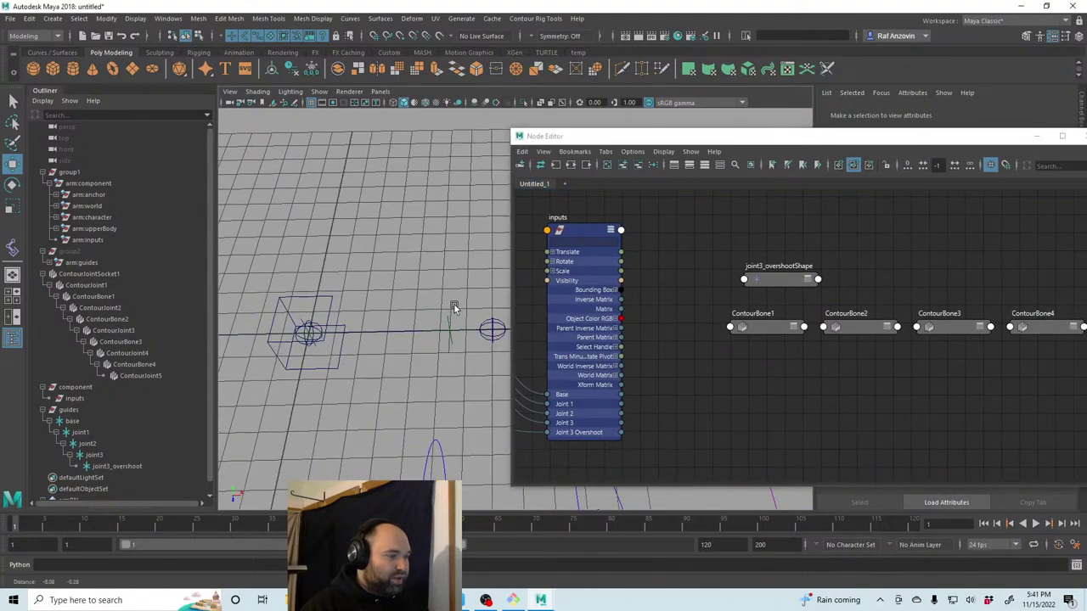
left_click(333, 301)
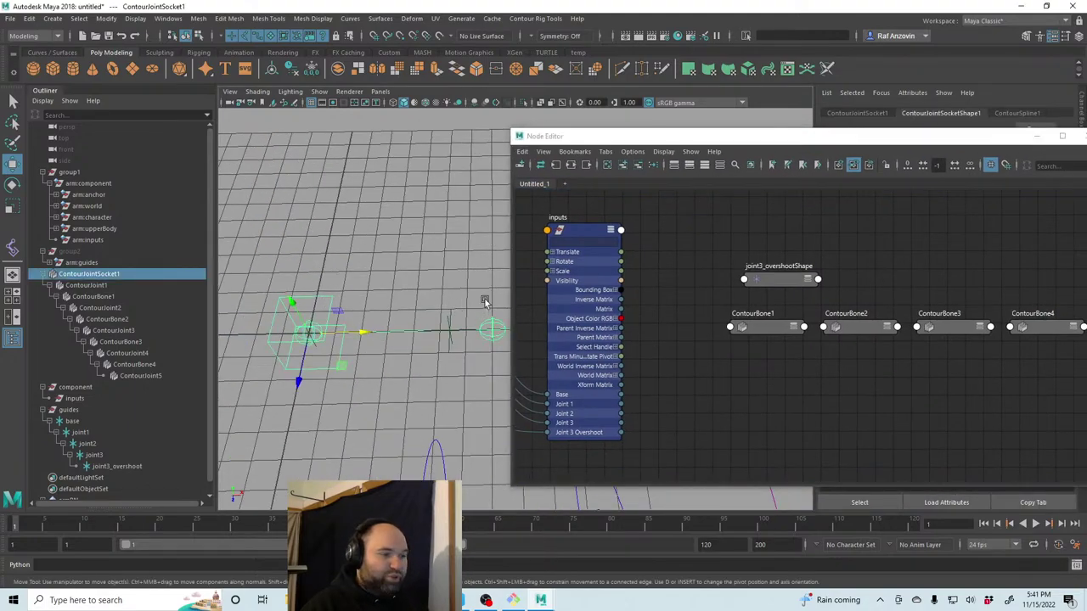
left_click_drag(775, 138, 620, 148)
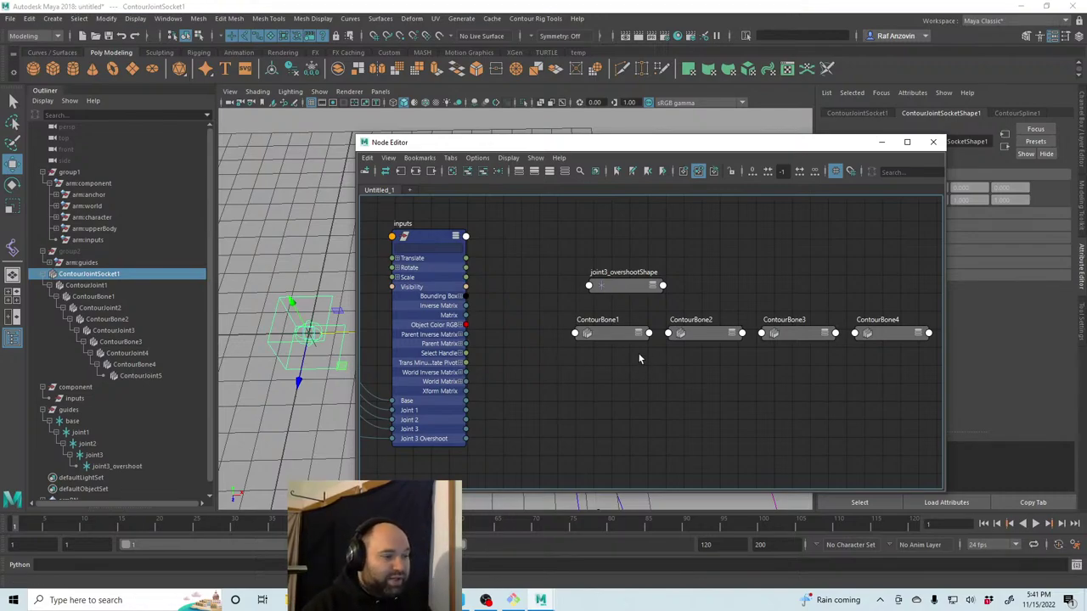
left_click_drag(535, 149, 583, 150)
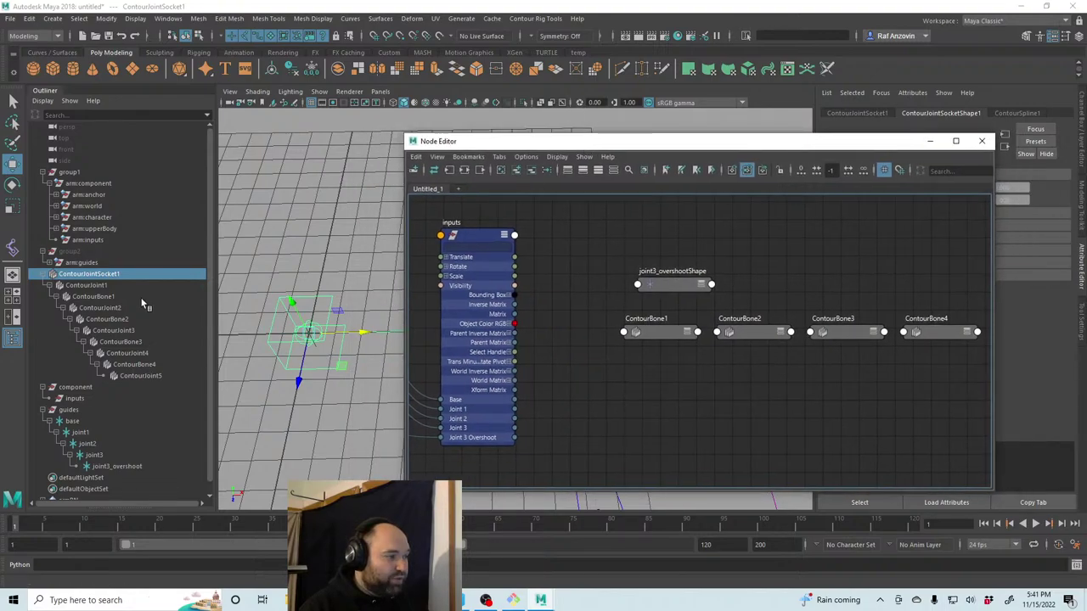
middle_click_drag(123, 275, 611, 399)
left_click_drag(653, 413, 624, 425)
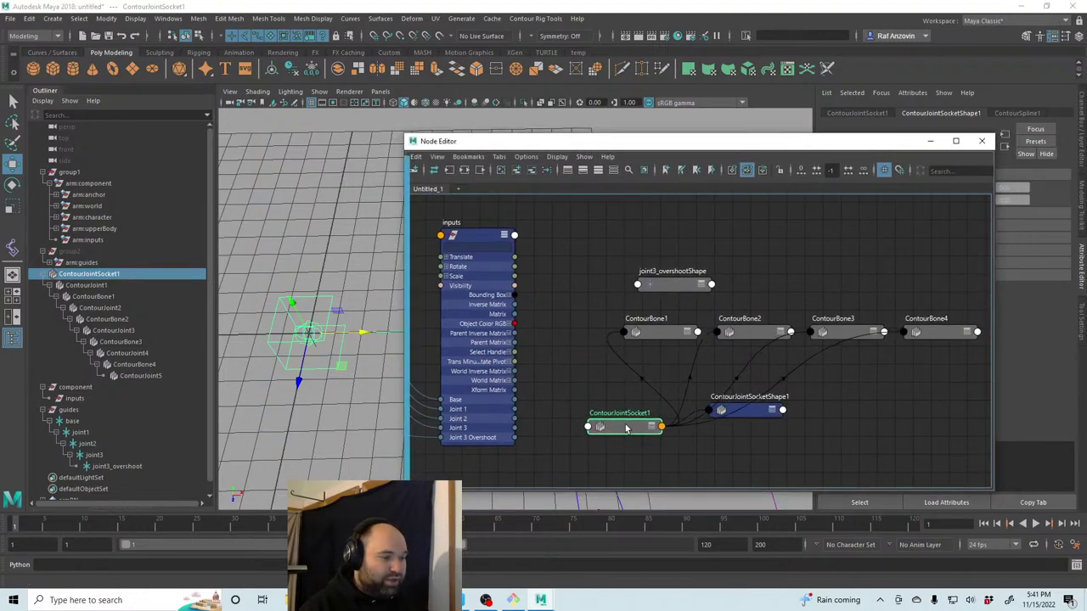
middle_click_drag(753, 456, 627, 440)
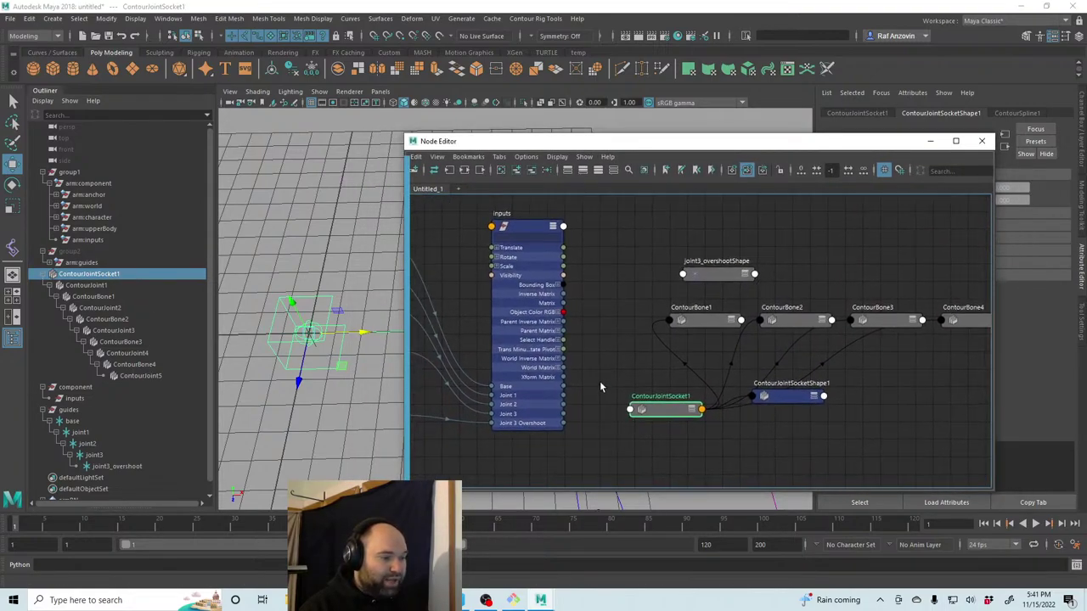
Create a decomposeMatrix node and connect the Base matrix of the inputs node to its inputMatrix.
left_click(598, 373)
key("Tab")
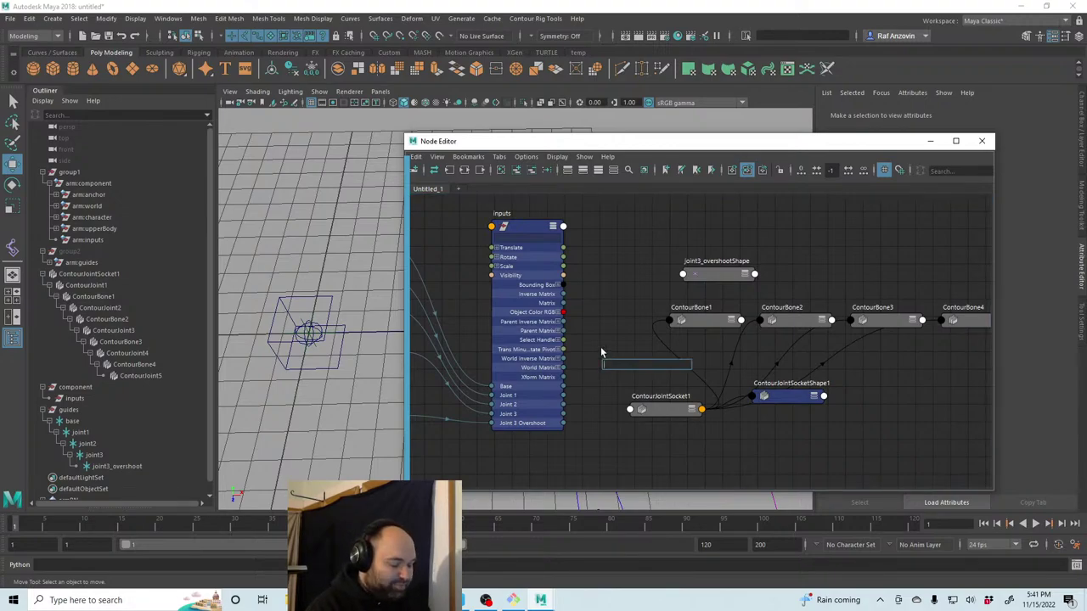
type("decom")
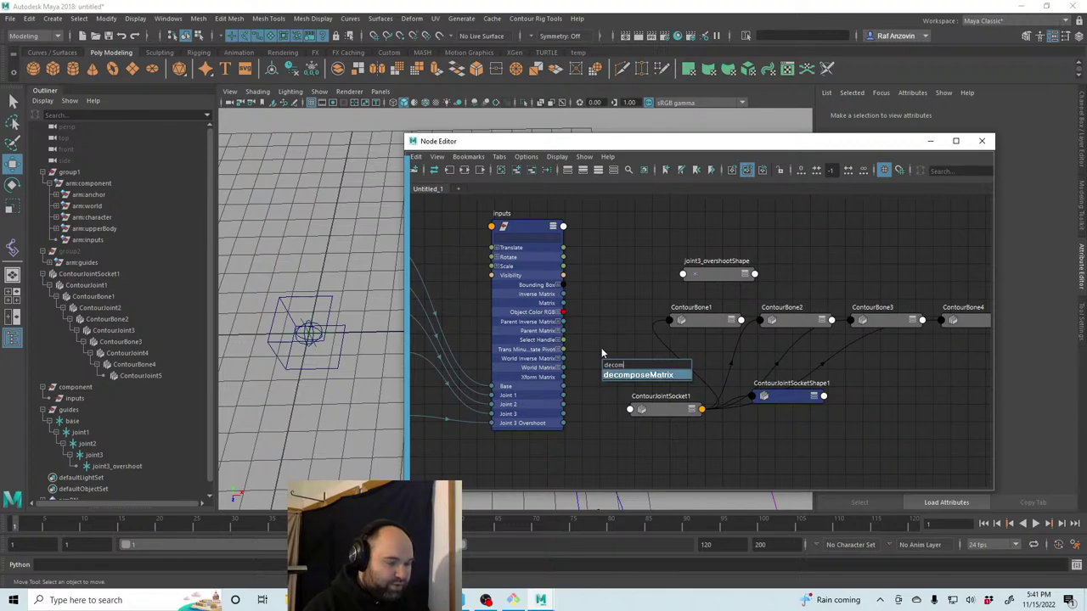
key("Return")
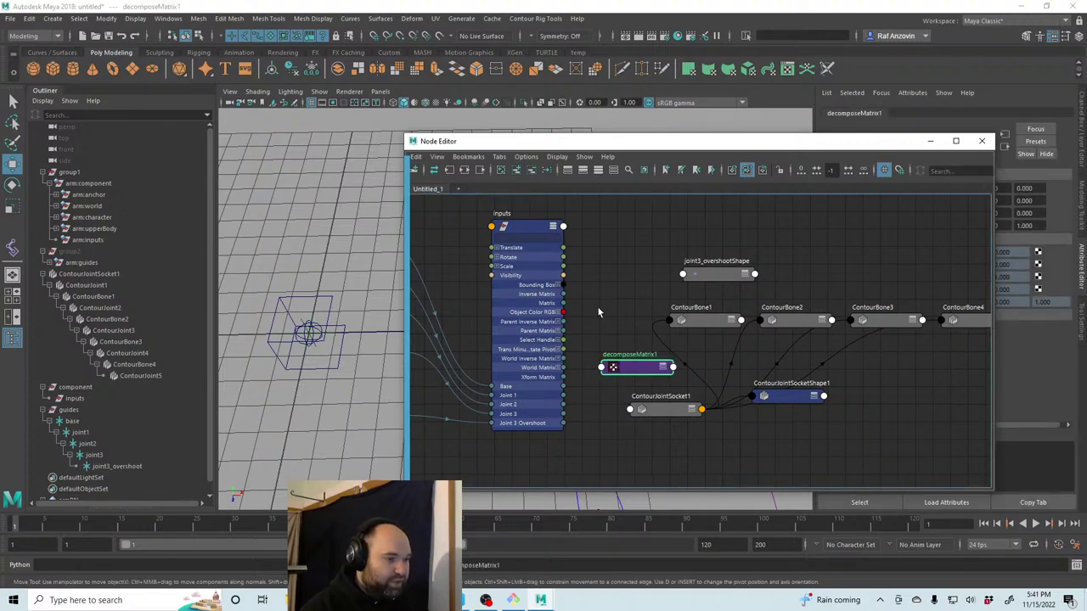
middle_click_drag(596, 394, 540, 389)
left_click_drag(527, 389, 599, 371)
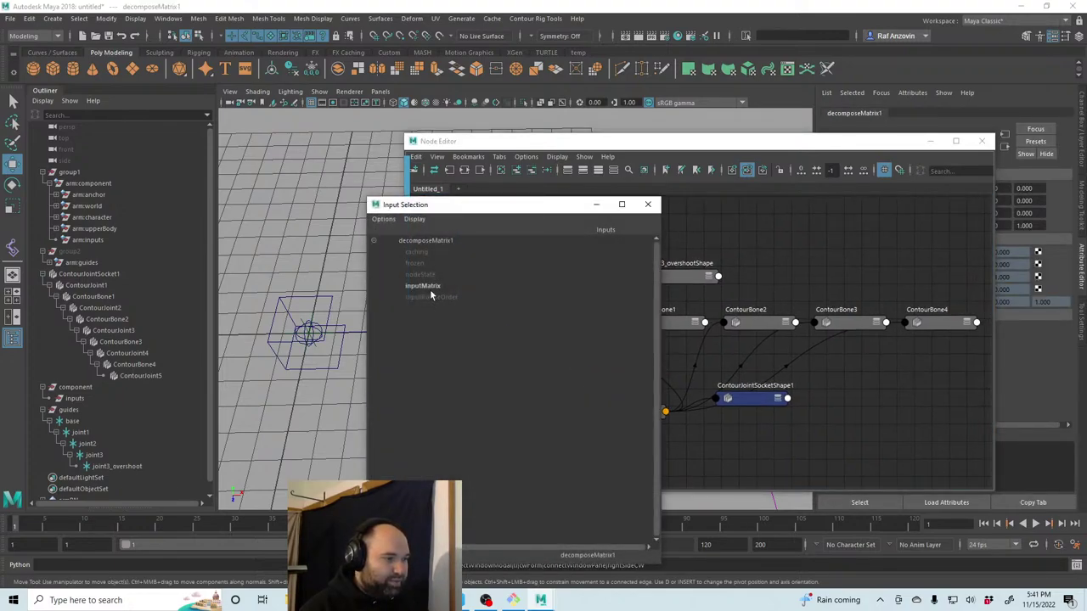
left_click(431, 292)
Expand the decomposeMatrix node to show its outputs and space it apart from ContourJointSocket1.
left_click(626, 368)
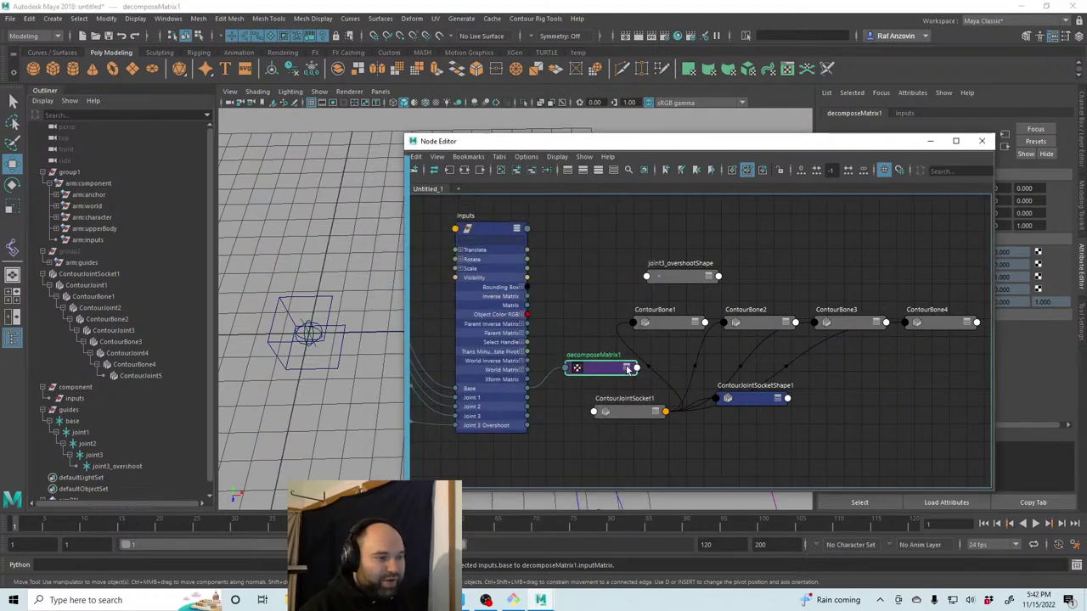
left_click(627, 368)
left_click(645, 416)
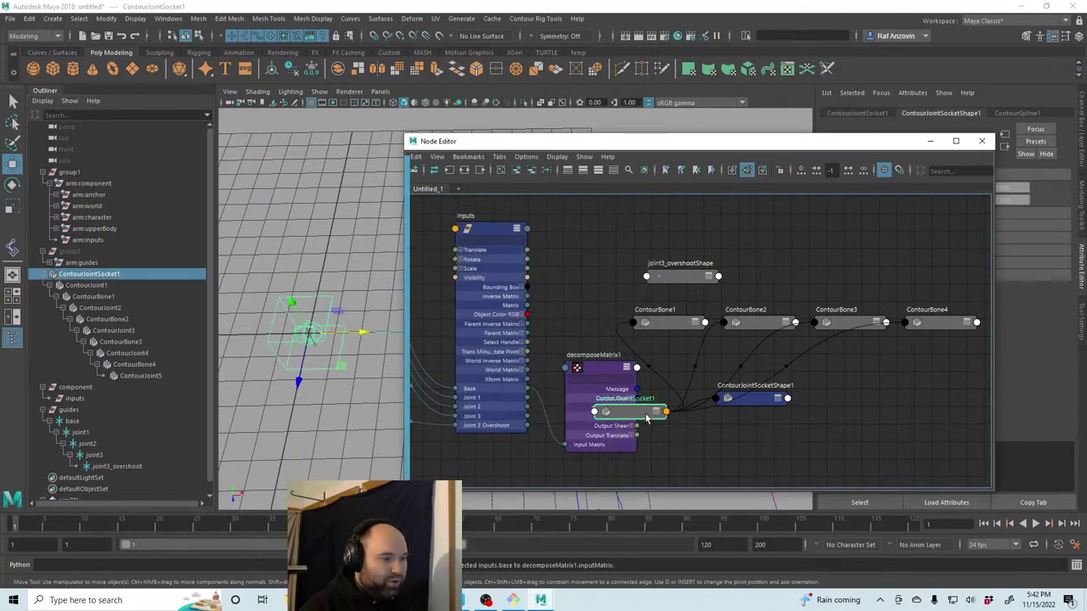
left_click_drag(645, 416, 715, 409)
scroll(747, 426, "up", 2)
left_click_drag(602, 330, 597, 368)
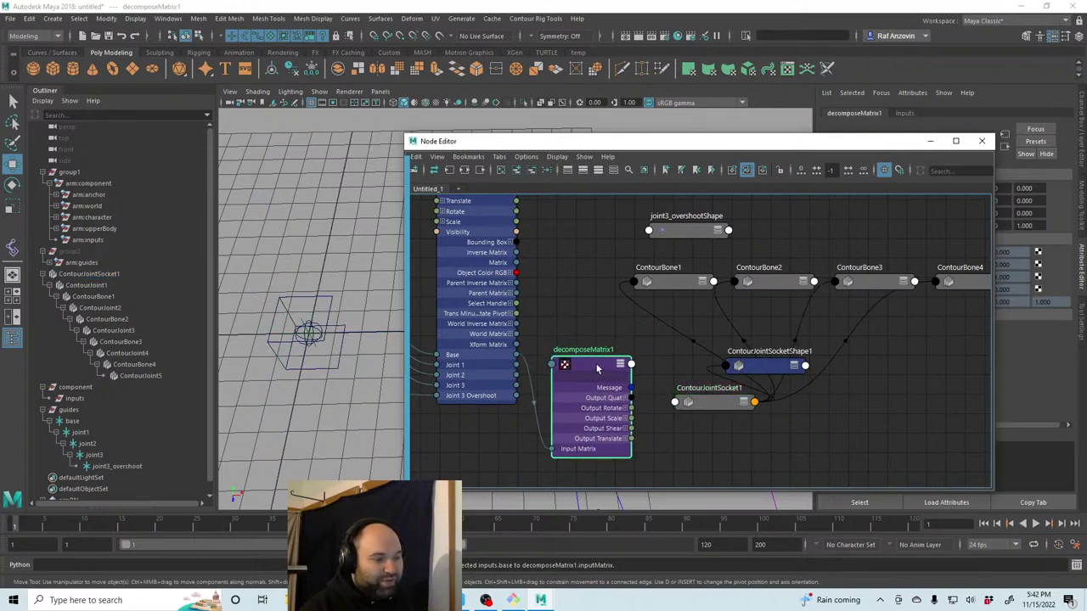
scroll(655, 416, "up", 2)
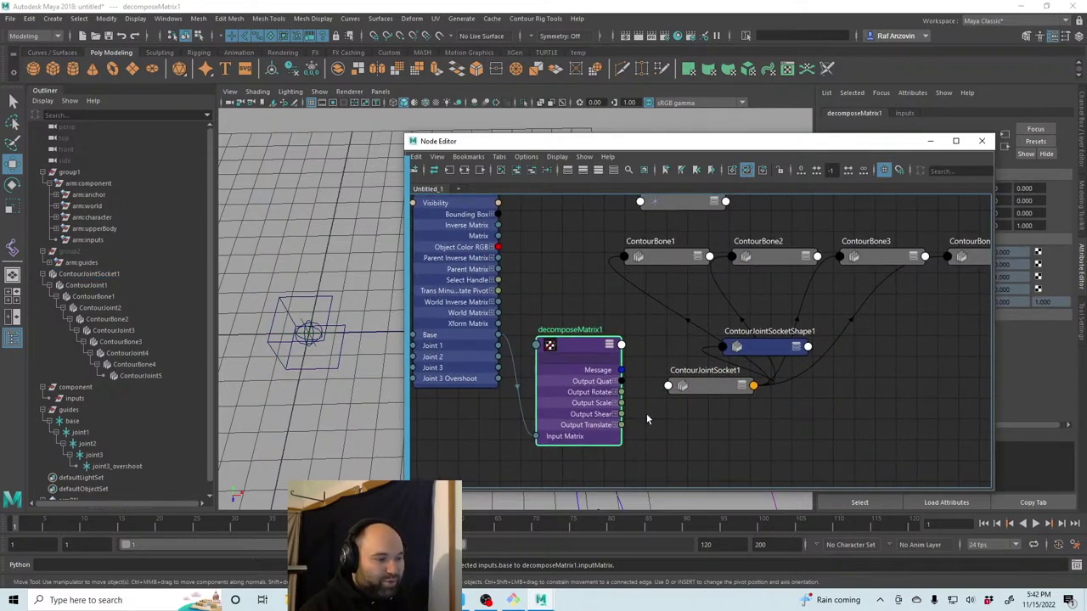
Connect the decomposeMatrix node's Output Translate and Output Scale to the translate and scale of ContourJointSocket1.
left_click_drag(622, 424, 670, 388)
left_click(712, 411)
scroll(662, 426, "up", 1)
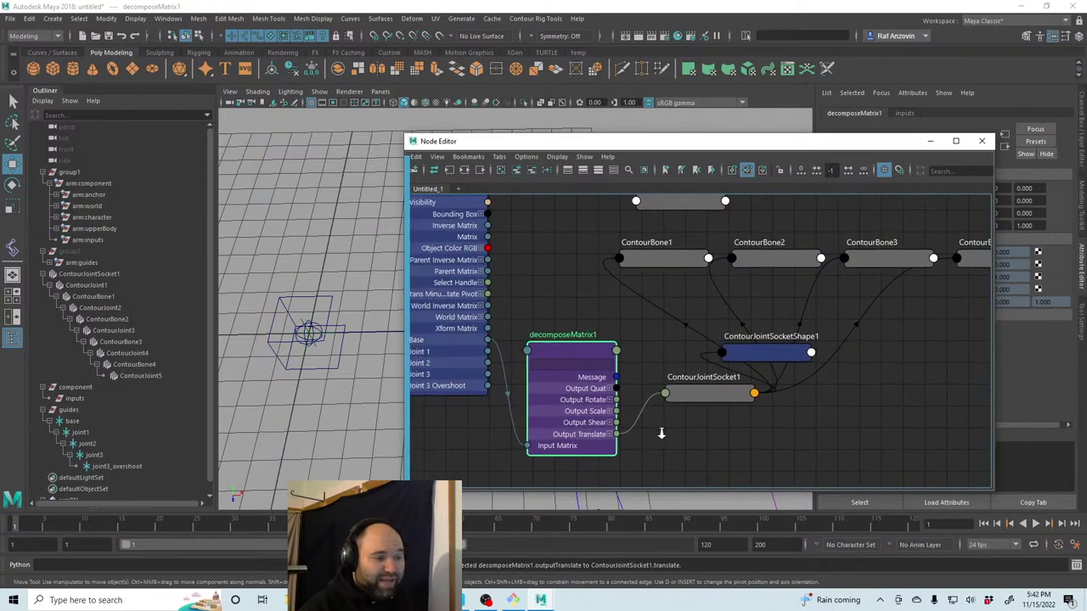
left_click_drag(617, 410, 665, 396)
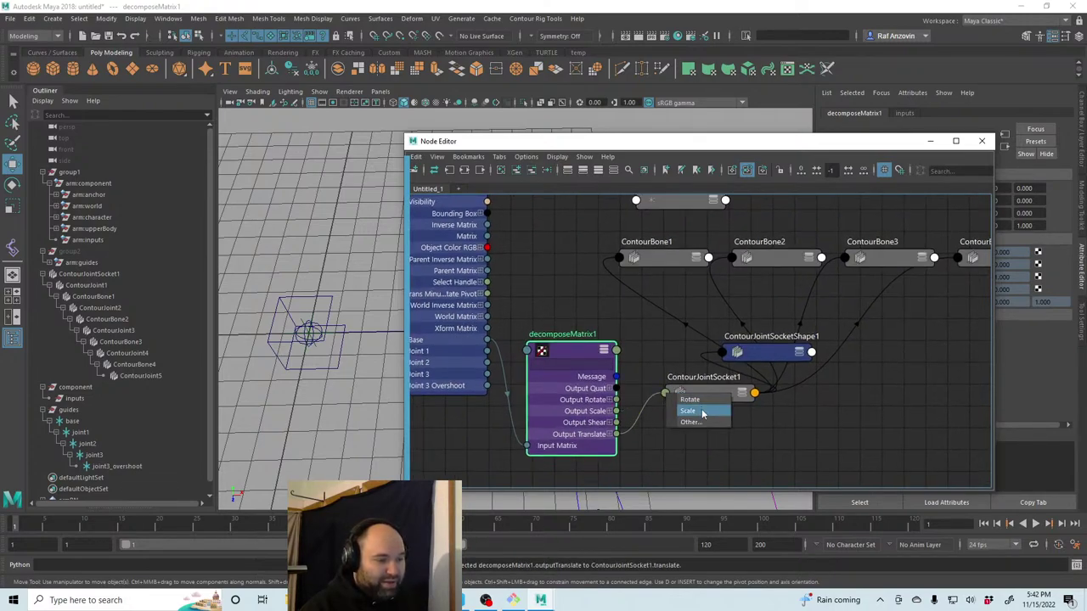
left_click(702, 413)
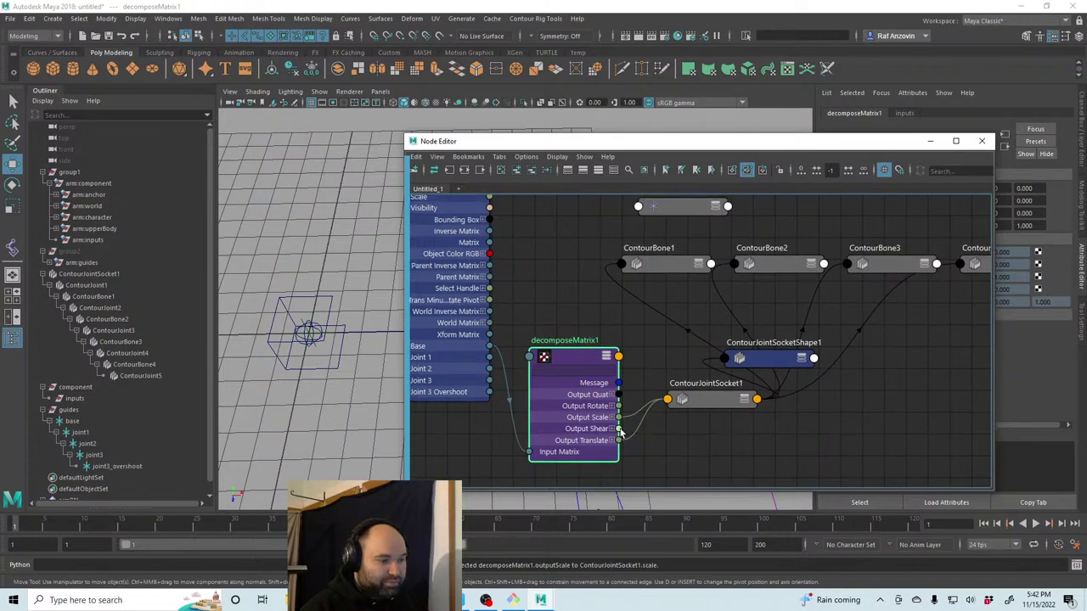
left_click_drag(617, 422, 666, 405)
middle_click_drag(667, 405, 653, 388, "alt")
left_click_drag(670, 386, 722, 325)
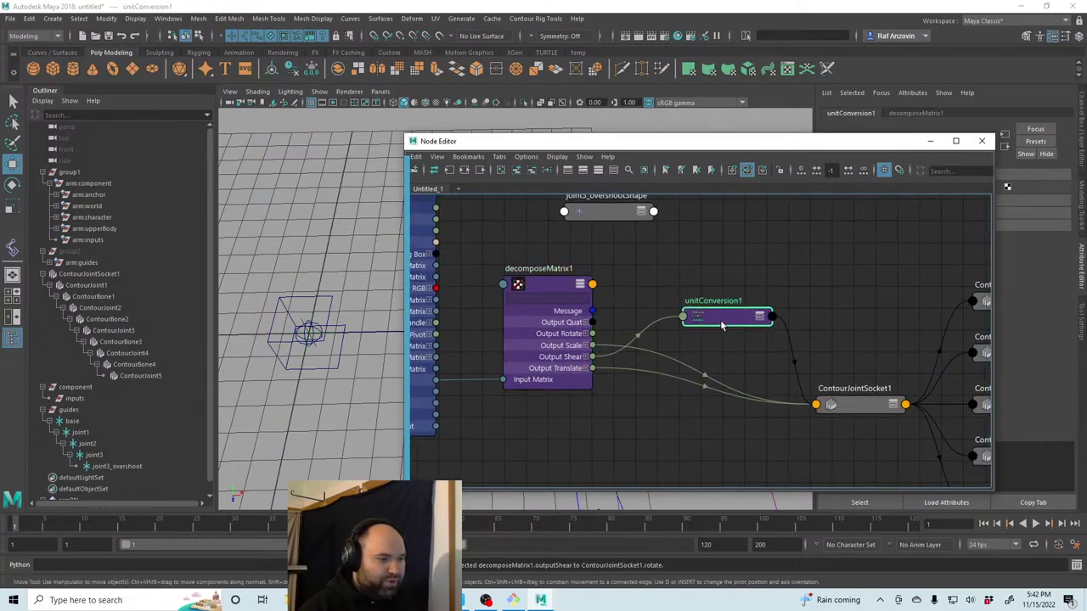
left_click(896, 405)
left_click_drag(873, 405, 887, 358)
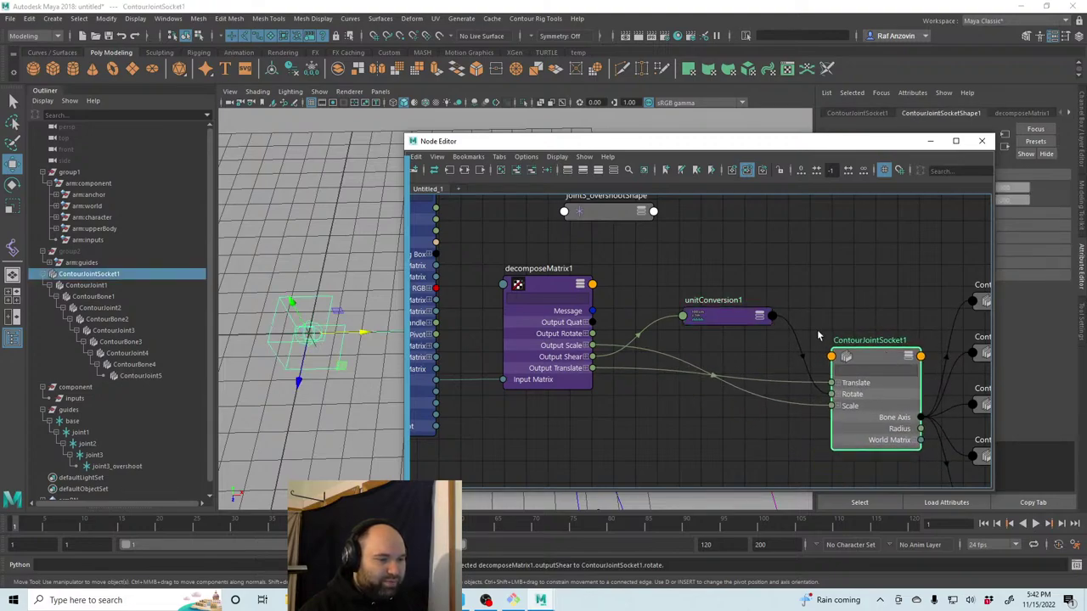
left_click(734, 321)
key("Delete")
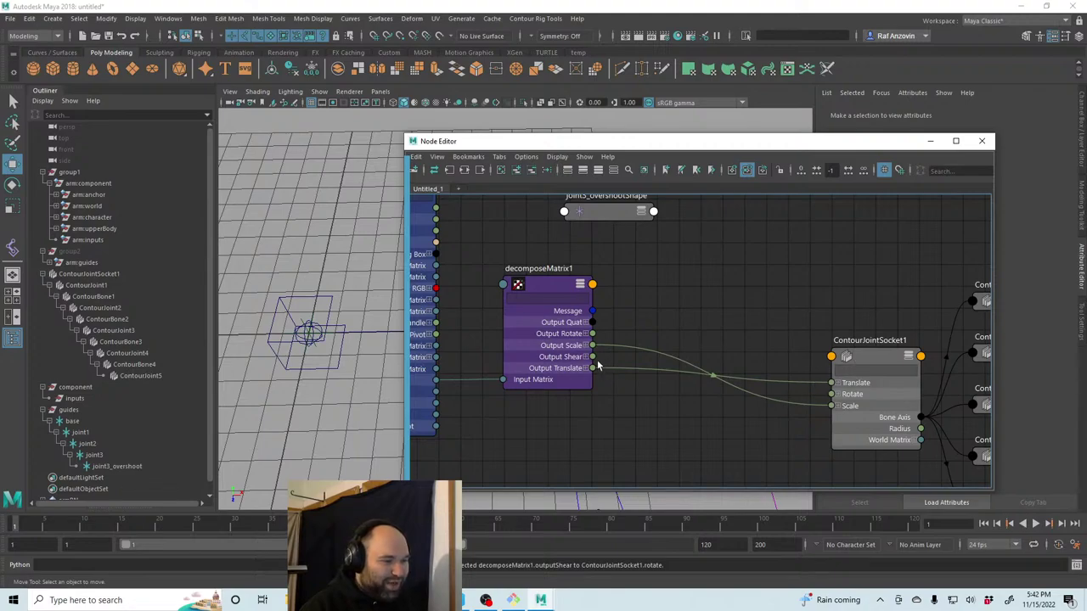
left_click_drag(593, 356, 832, 357)
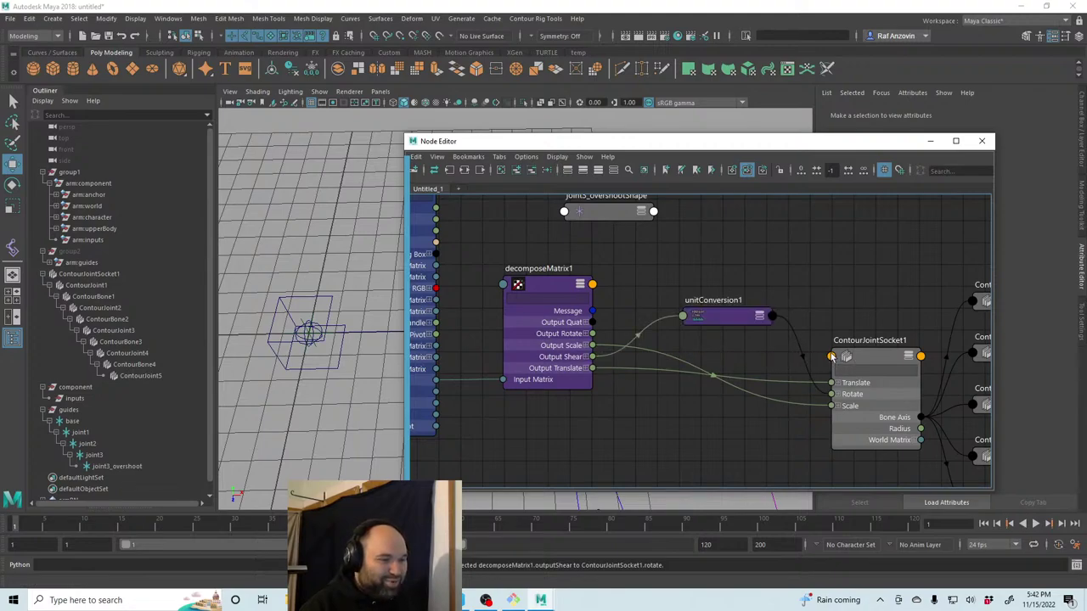
left_click(739, 313)
key("Delete")
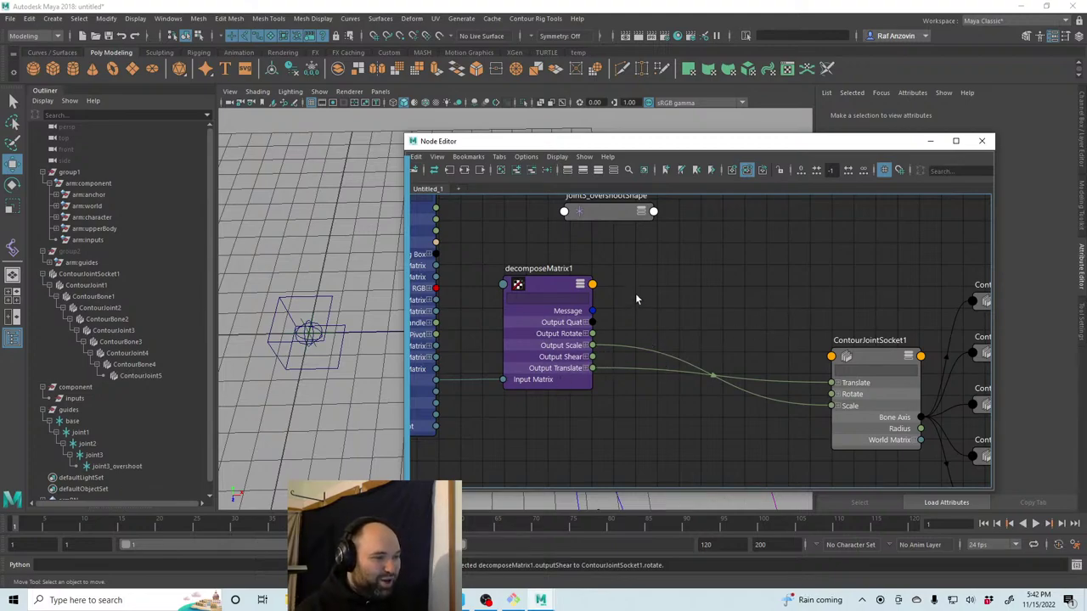
Show all attributes of ContourJointSocket1 and move the node up beside the decomposeMatrix node.
left_click_drag(592, 357, 851, 323)
left_click(912, 359)
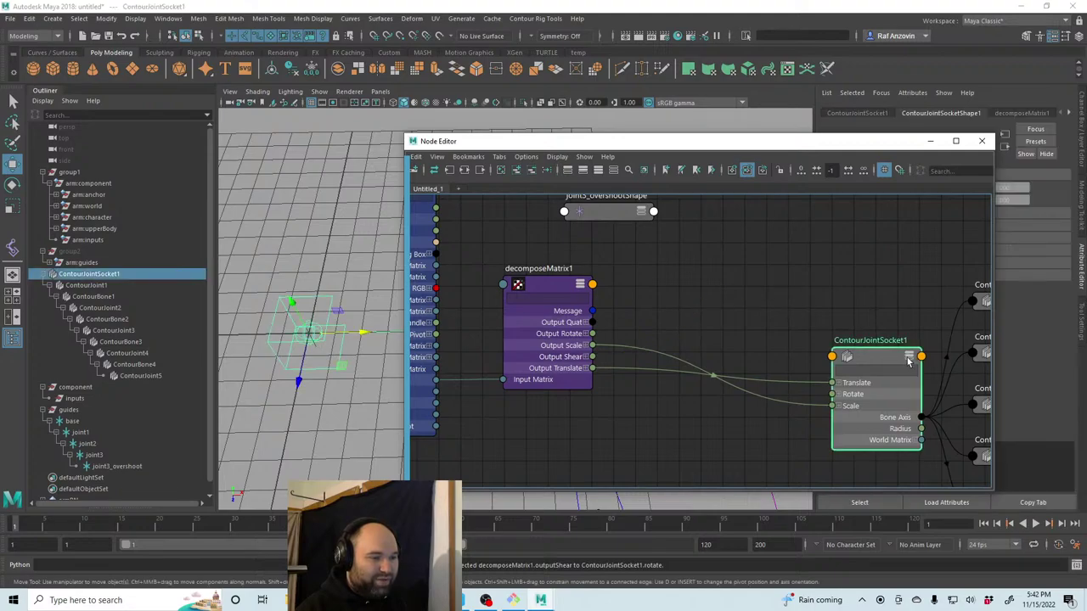
left_click(909, 356)
left_click_drag(881, 356, 839, 259)
Connect the decomposeMatrix node's outputShear to ContourJointSocket1's shear with the Python command pa.selected()[0].outputShear >> pa.selected()[1].shear.
left_click(548, 268)
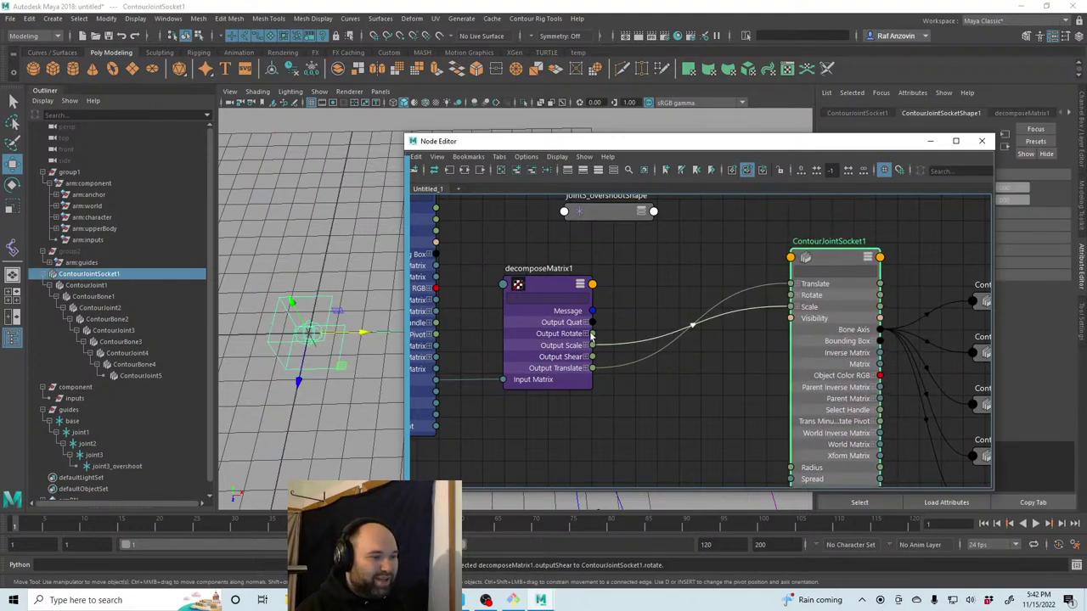
left_click(836, 268)
left_click(51, 565)
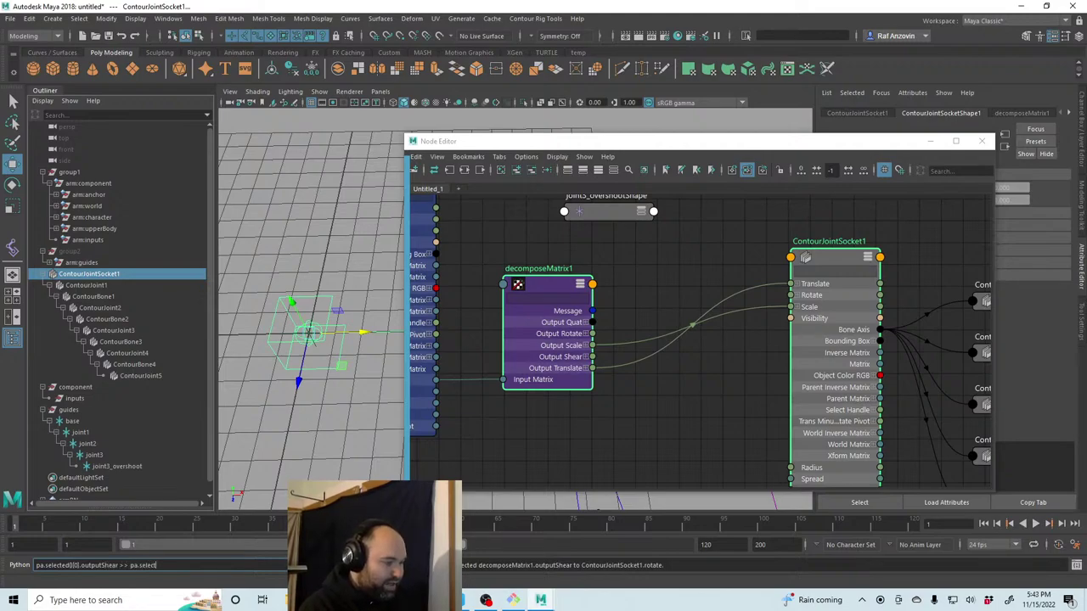
type("ed()[1")
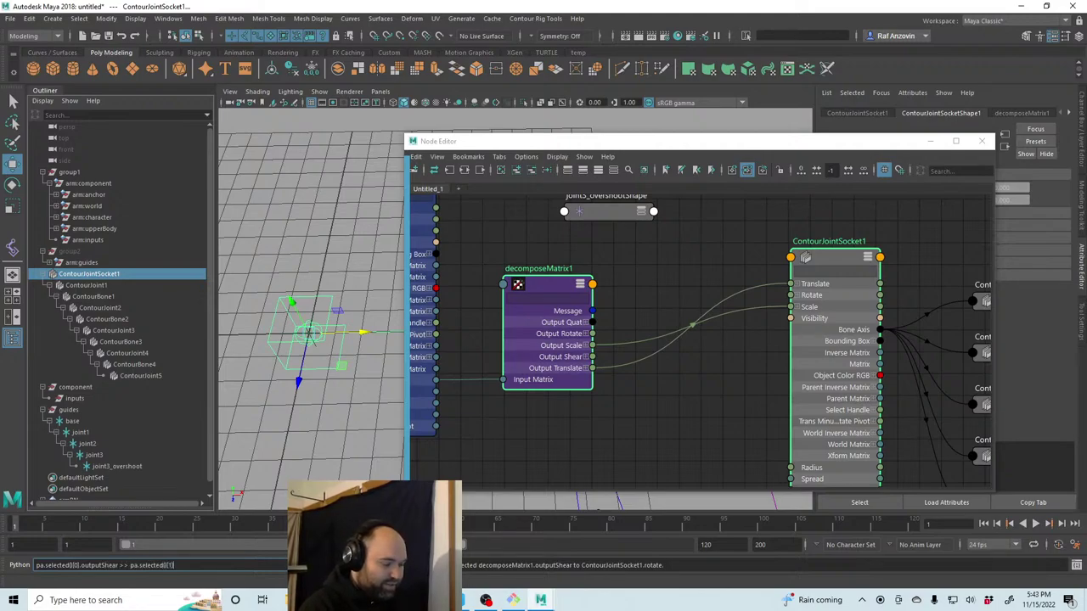
type(".shear")
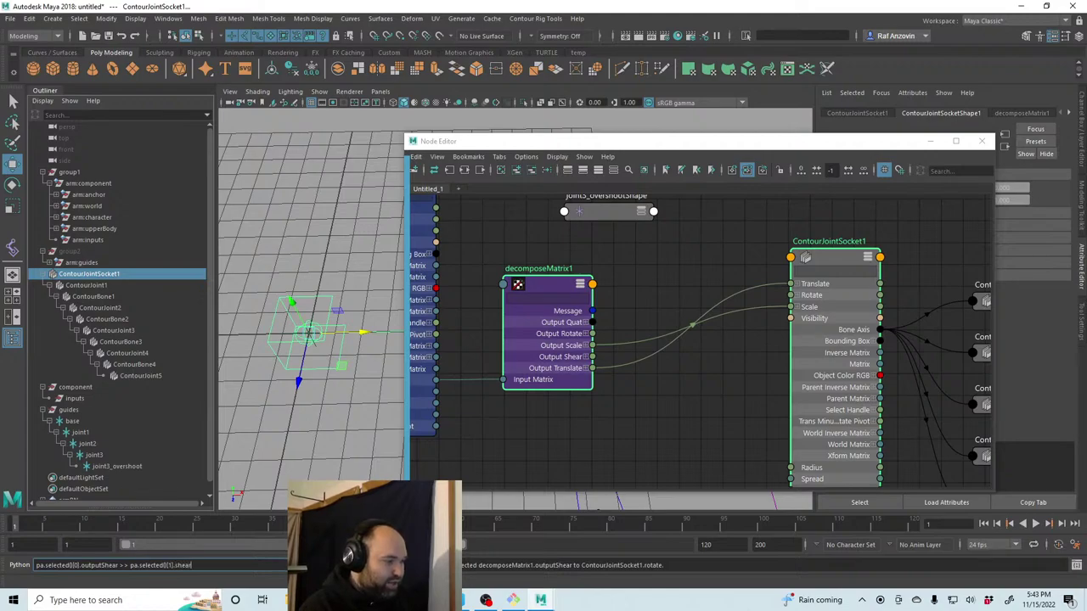
key("Return")
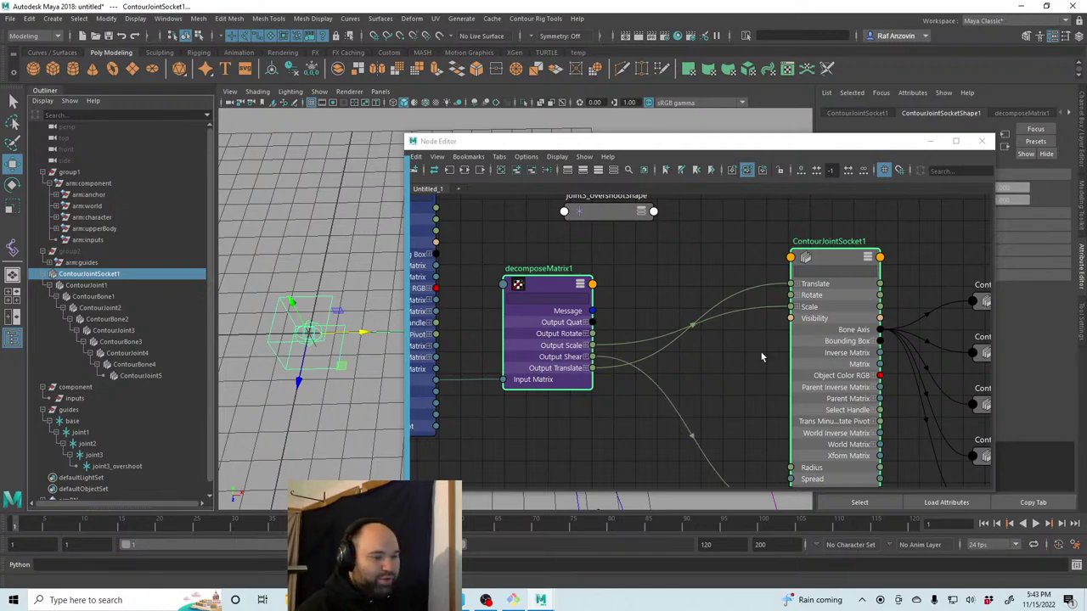
Connect the decomposeMatrix node's Output Rotate to the Rotate attribute of ContourJointSocket1.
middle_click_drag(760, 350, 654, 352, "alt")
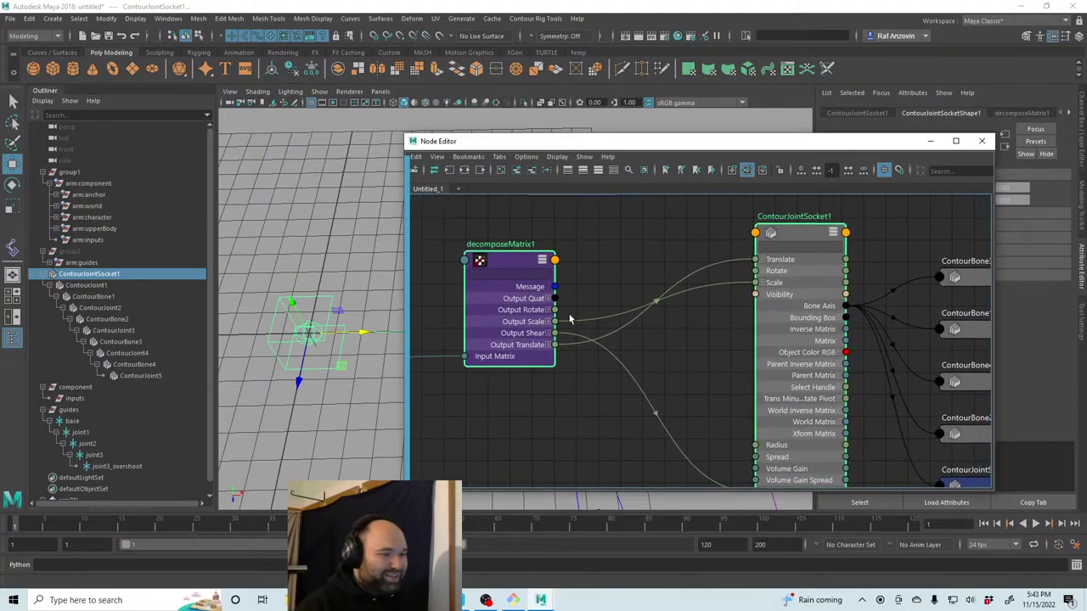
left_click_drag(555, 310, 759, 271)
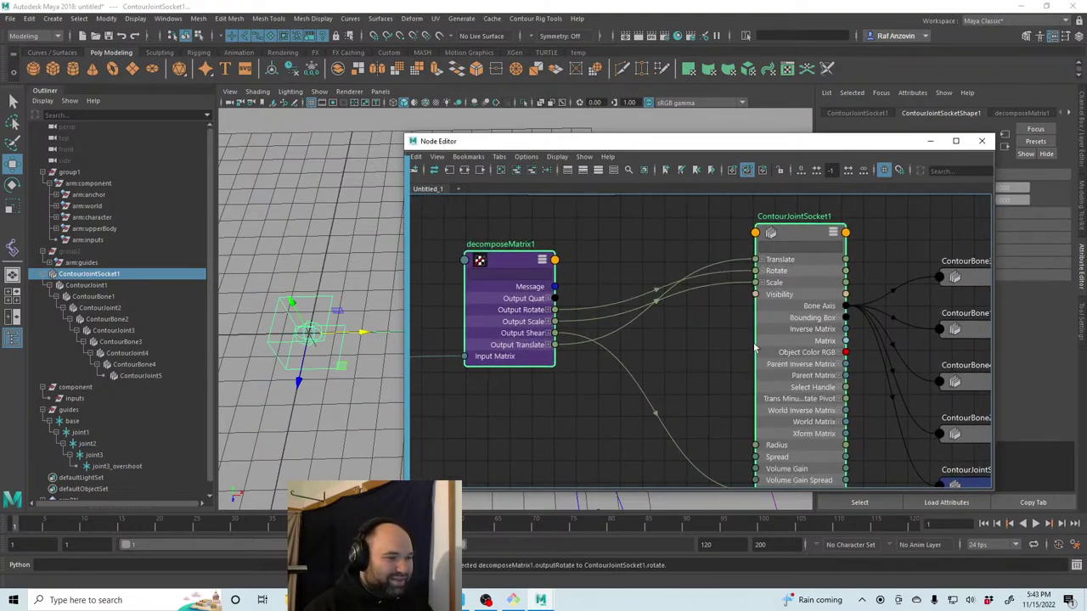
Collapse the ContourJointSocket1 node and place it beside the decomposeMatrix1 outputs.
left_click(705, 391)
scroll(697, 352, "down", 3)
scroll(698, 352, "up", 1)
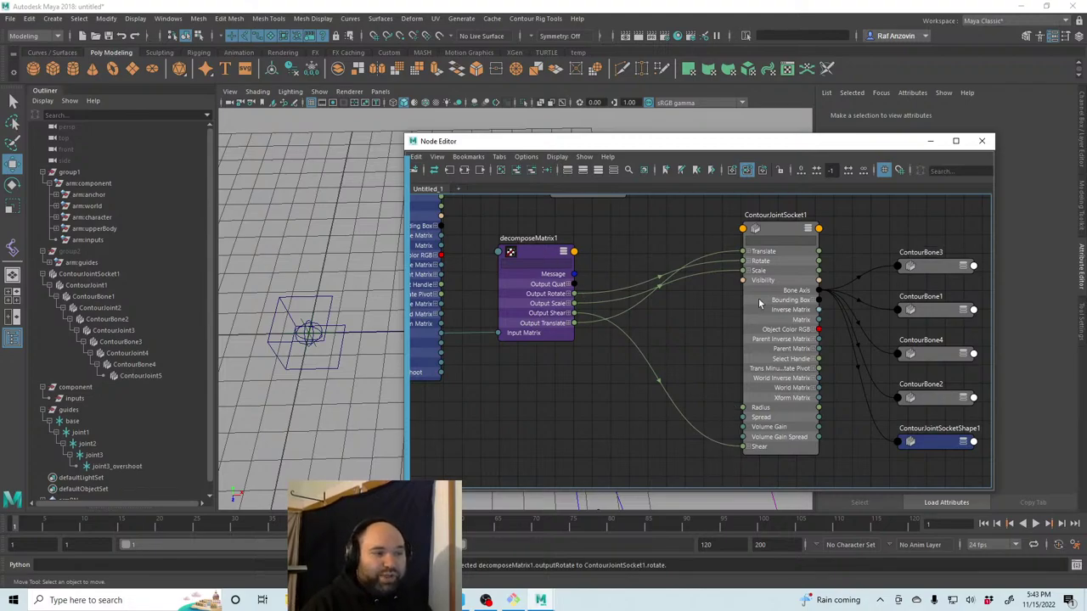
left_click_drag(804, 230, 753, 230)
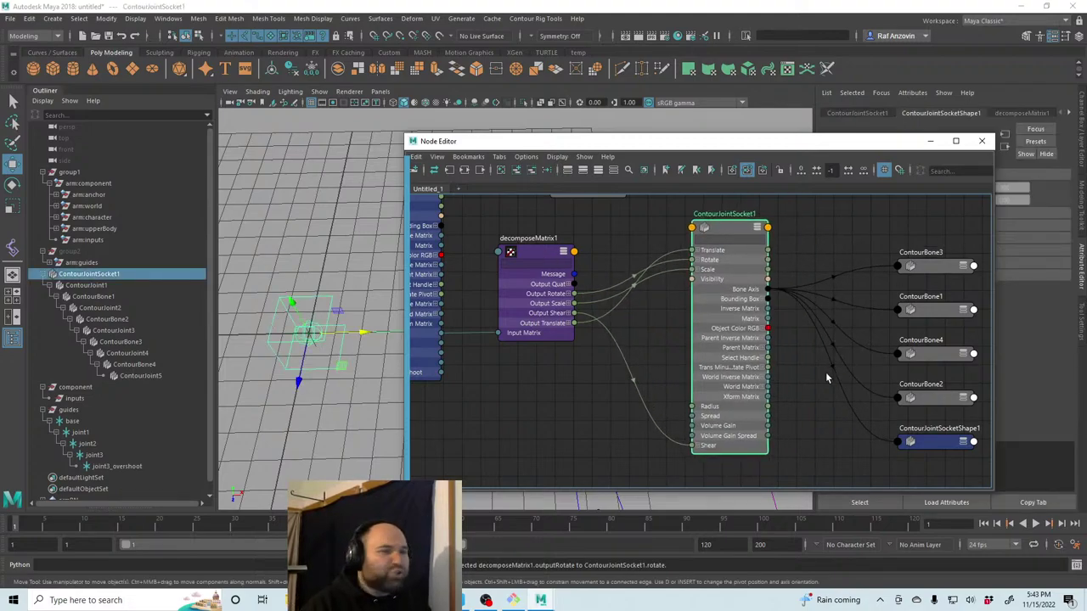
left_click(757, 228)
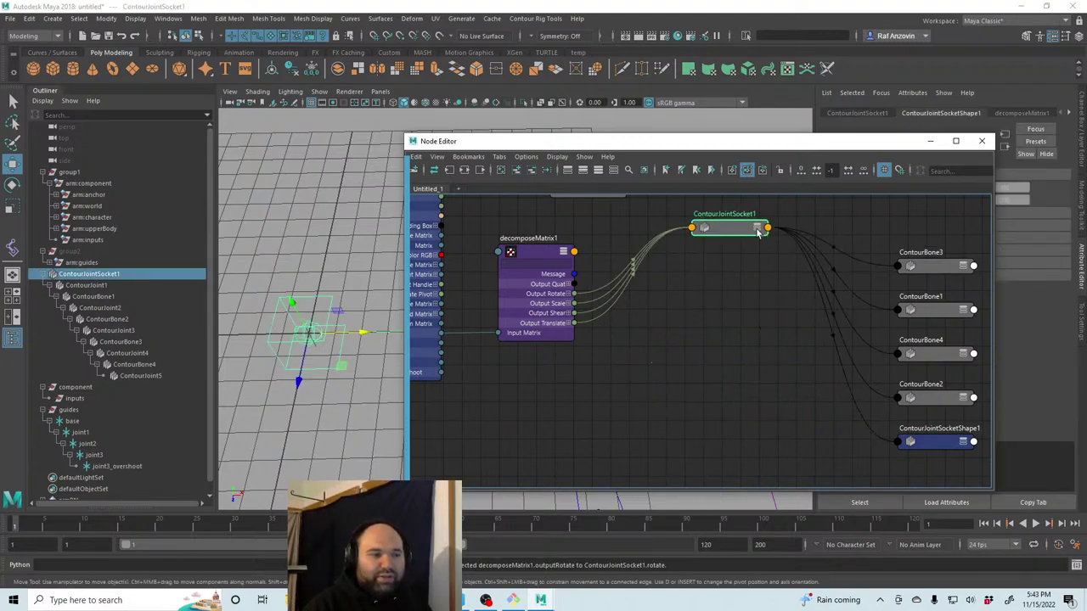
left_click_drag(758, 231, 721, 297)
middle_click_drag(575, 256, 606, 290, "alt")
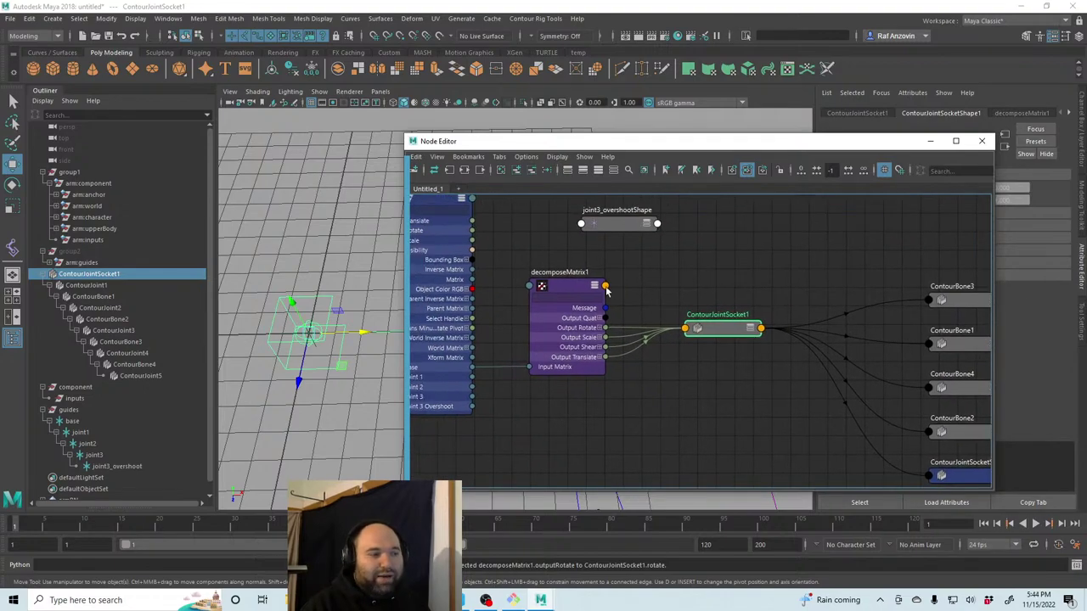
Collapse decomposeMatrix1 in line with ContourJointSocket1 and shift the Node Editor window to uncover the viewport.
left_click(595, 289)
left_click_drag(580, 288, 592, 336)
left_click(585, 330)
left_click_drag(710, 330, 683, 336)
scroll(766, 334, "down", 2)
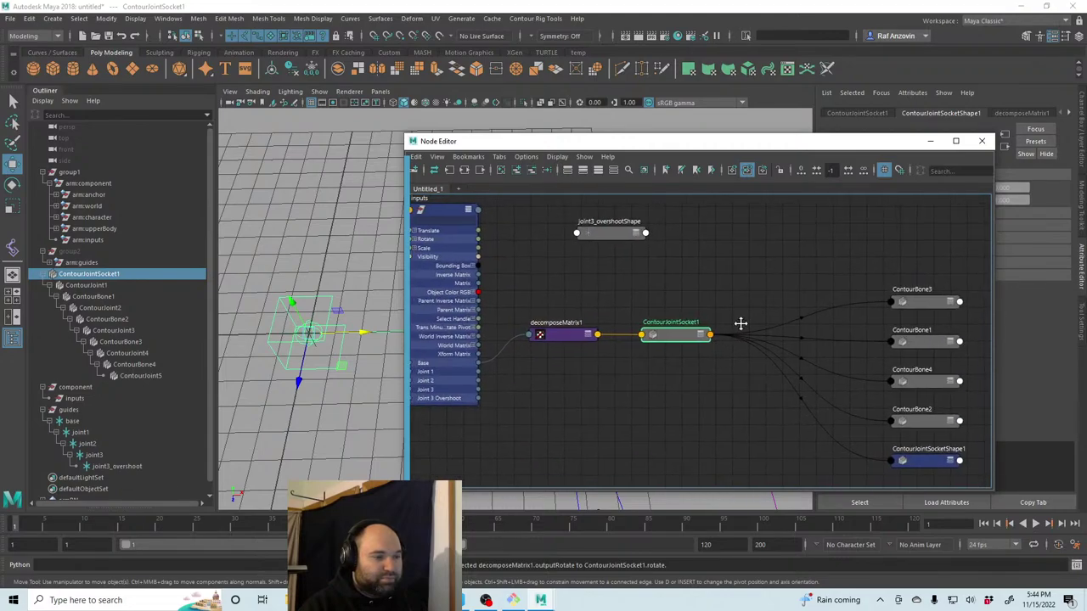
left_click_drag(595, 143, 757, 164)
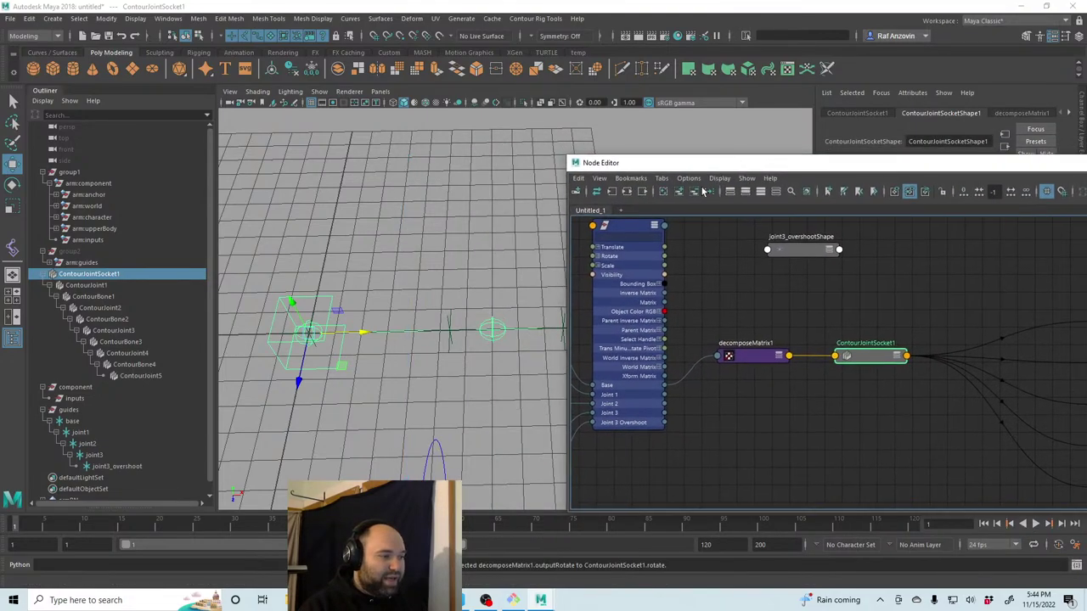
Try moving the base guide to test the joint socket connection, and undo the change.
left_click(73, 421)
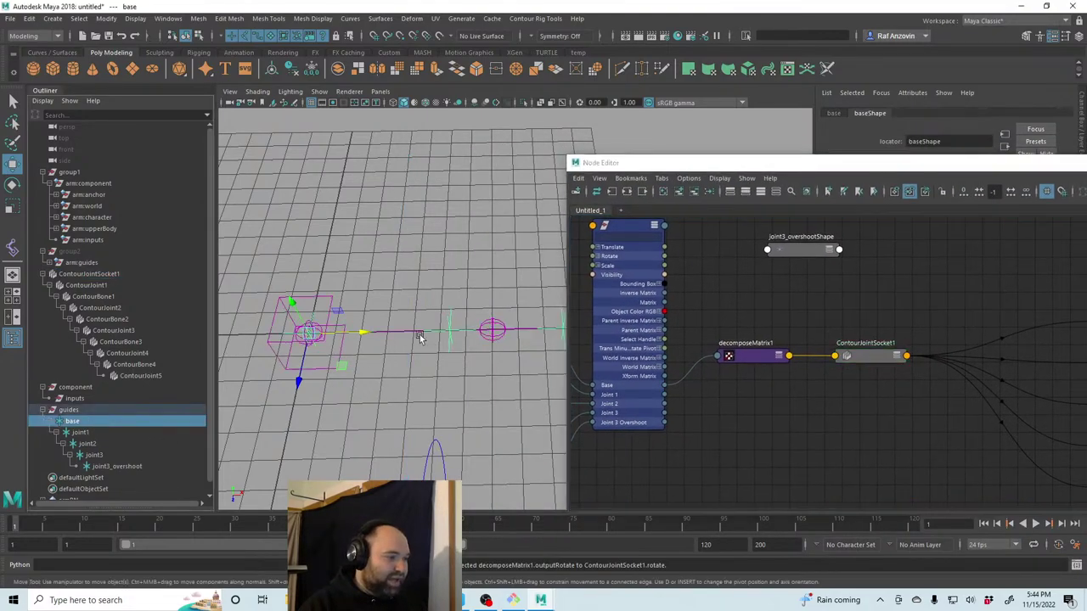
left_click_drag(313, 332, 400, 252)
key("e")
key("ctrl+z")
key("ctrl+z")
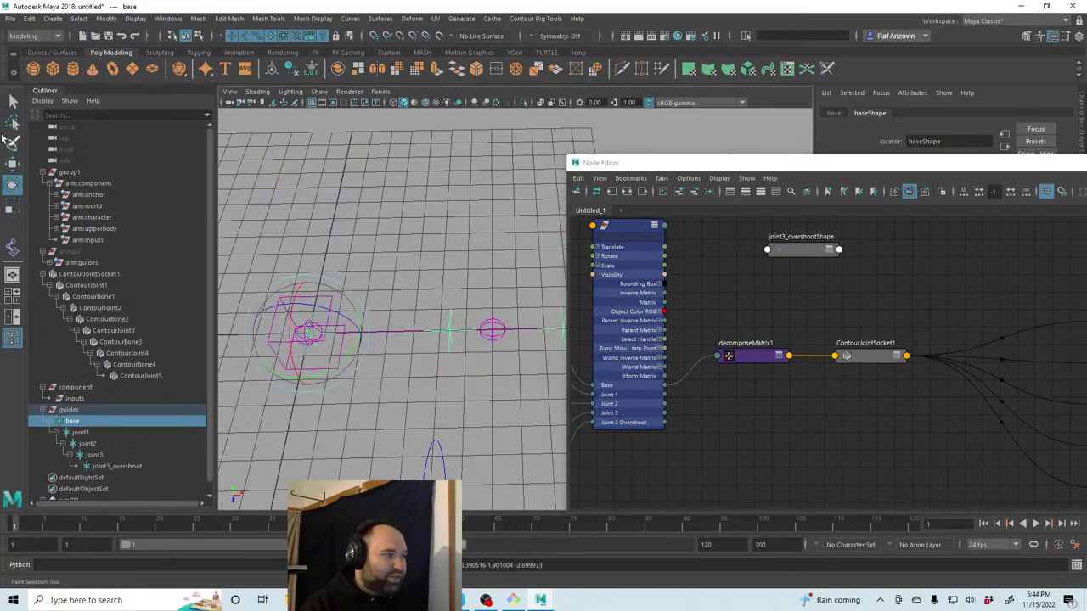
left_click(12, 163)
Select ContourBone1 in the viewport and move its node above ContourJointSocket1, apart from the other bone nodes.
left_click(848, 411)
middle_click_drag(848, 410, 792, 414)
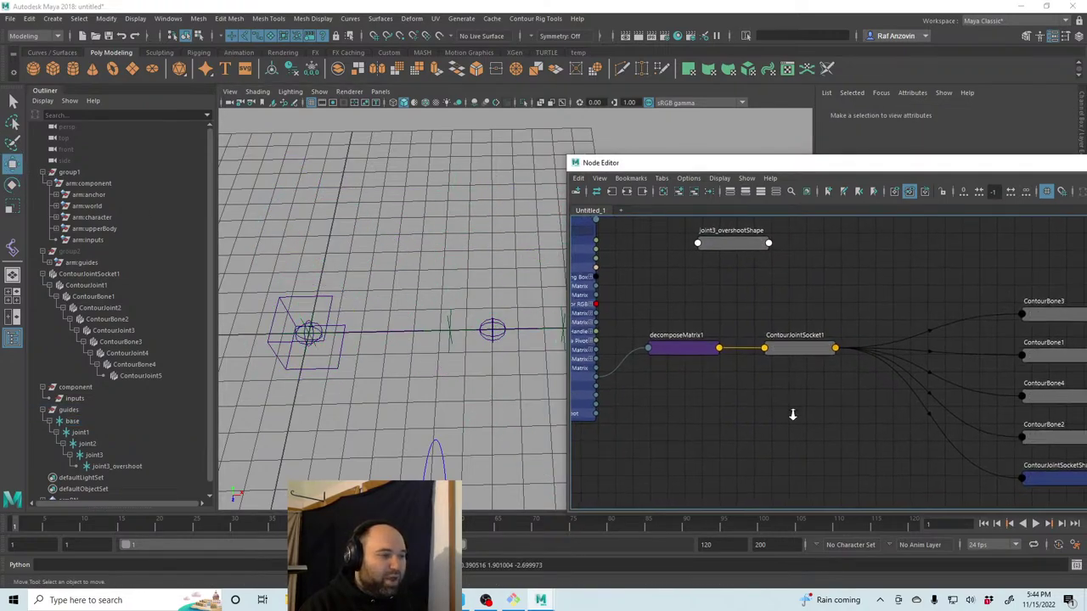
scroll(677, 388, "up", 1)
left_click(415, 328)
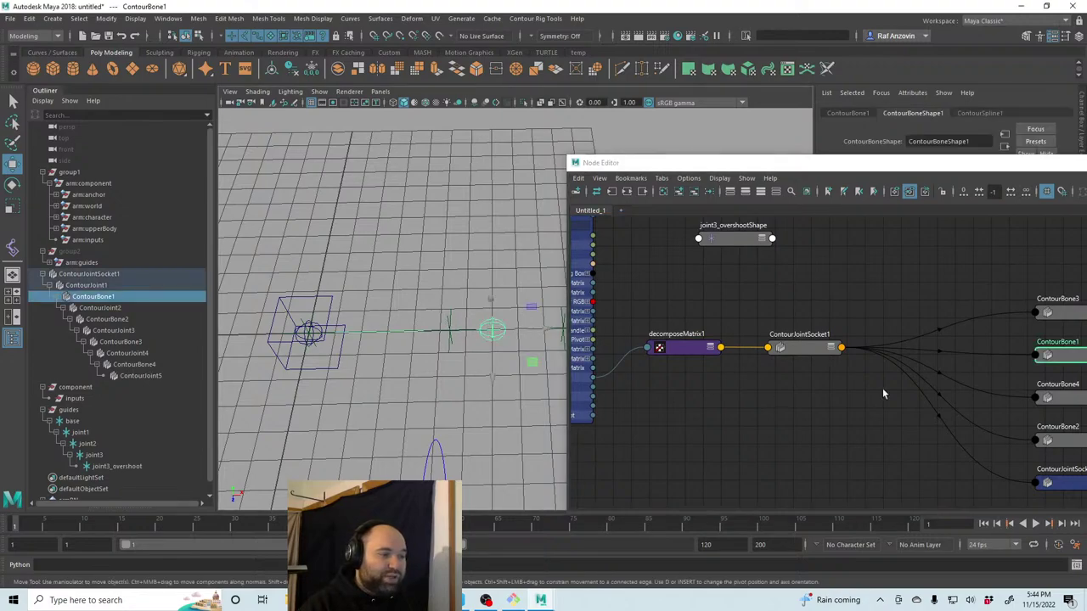
middle_click_drag(882, 393, 816, 395)
left_click_drag(1010, 359, 836, 270)
middle_click_drag(823, 410, 716, 391)
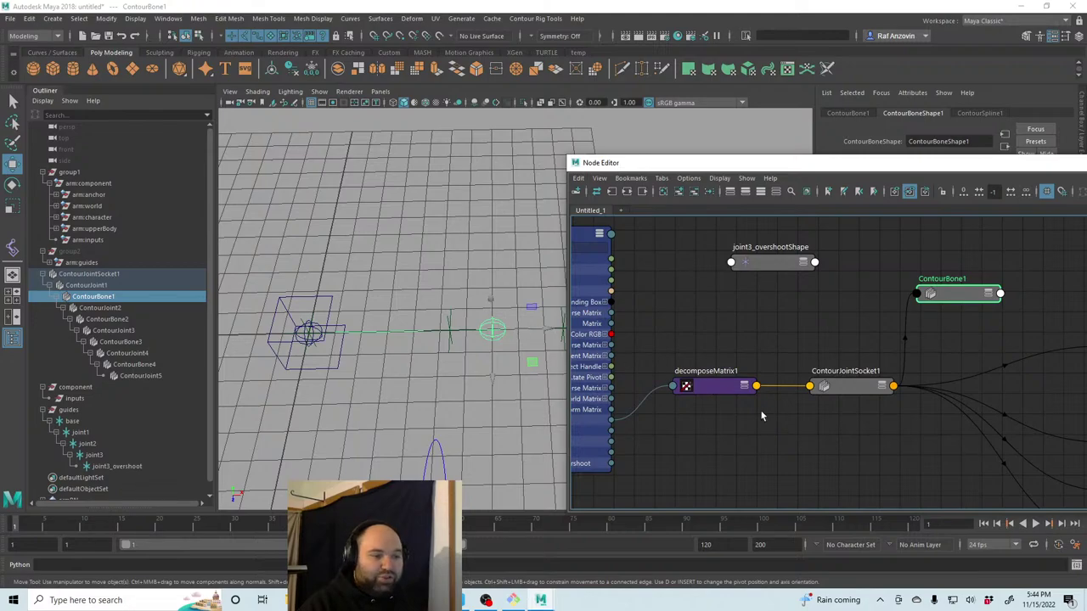
Lower the decomposeMatrix1 and ContourJointSocket1 nodes so both line up with the Base attribute of the inputs node.
left_click_drag(721, 389, 720, 424)
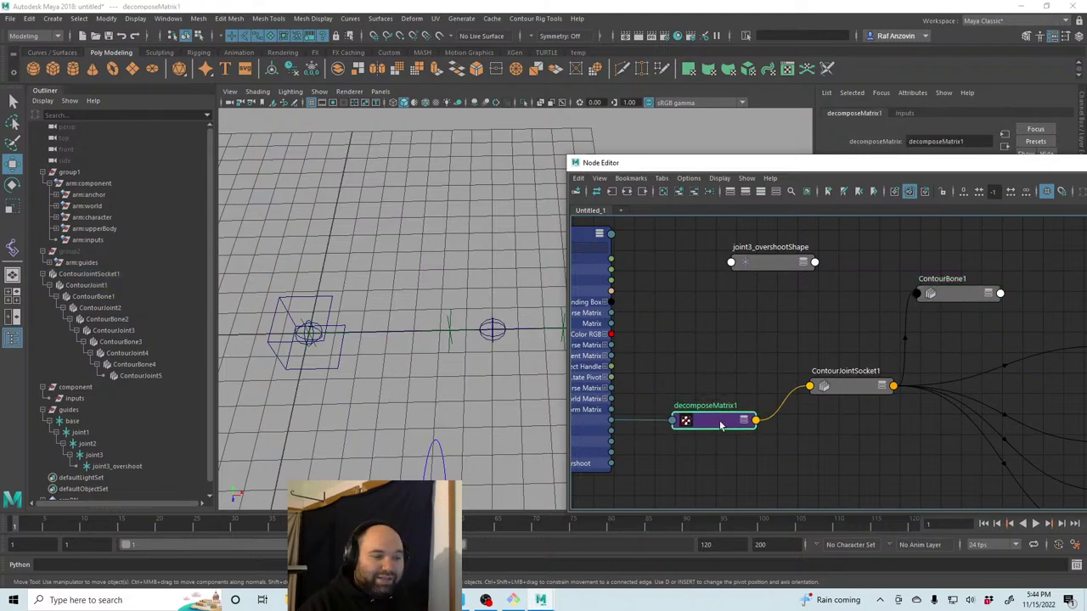
middle_click_drag(682, 451, 740, 429)
left_click(738, 429)
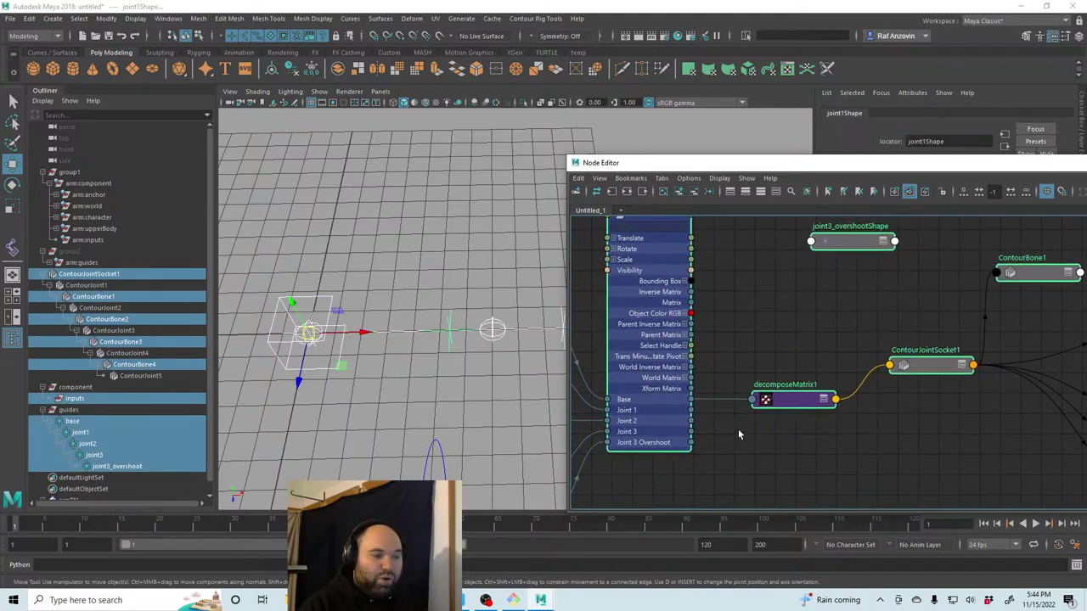
left_click(737, 428)
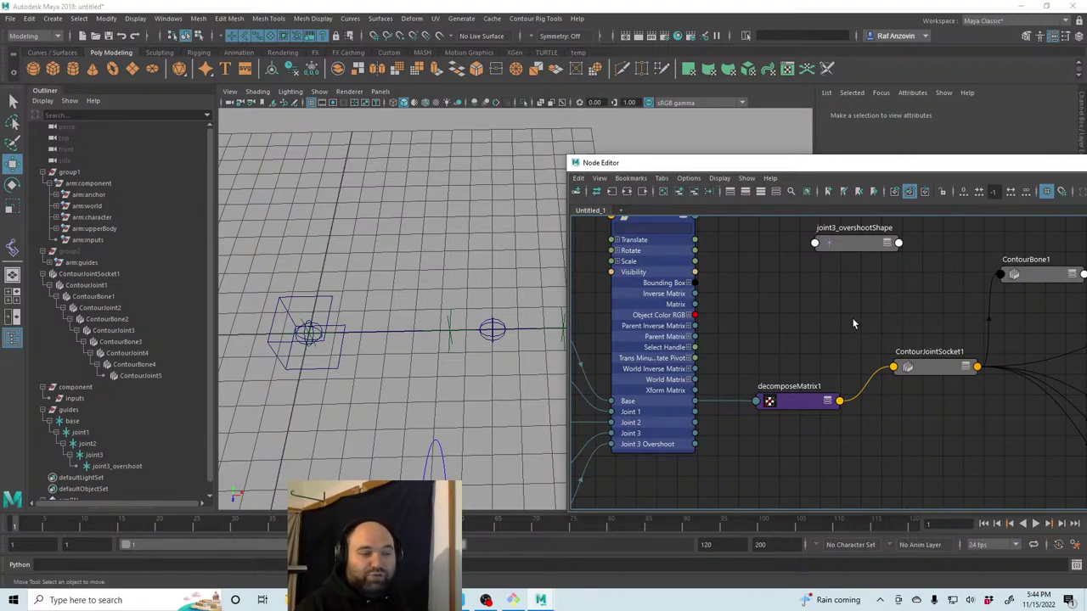
middle_click_drag(843, 338, 836, 343)
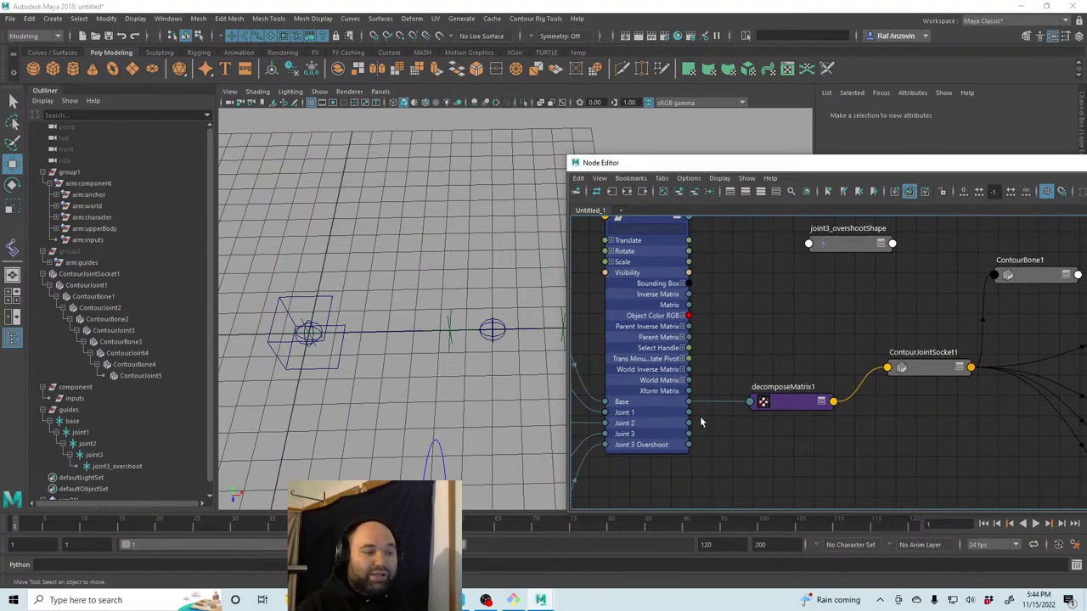
middle_click_drag(735, 439, 732, 435)
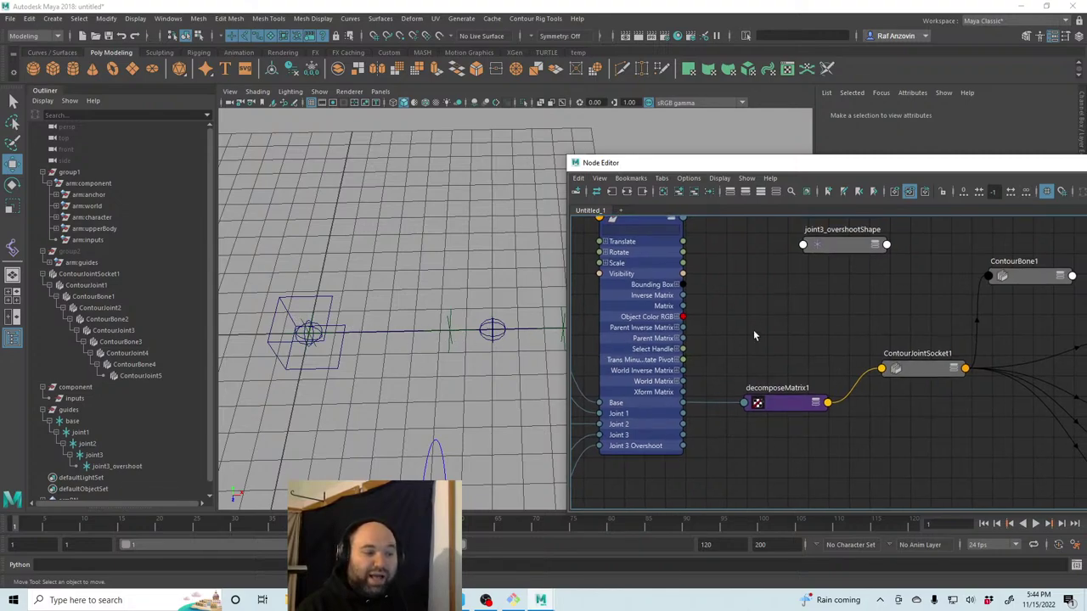
scroll(883, 439, "up", 1)
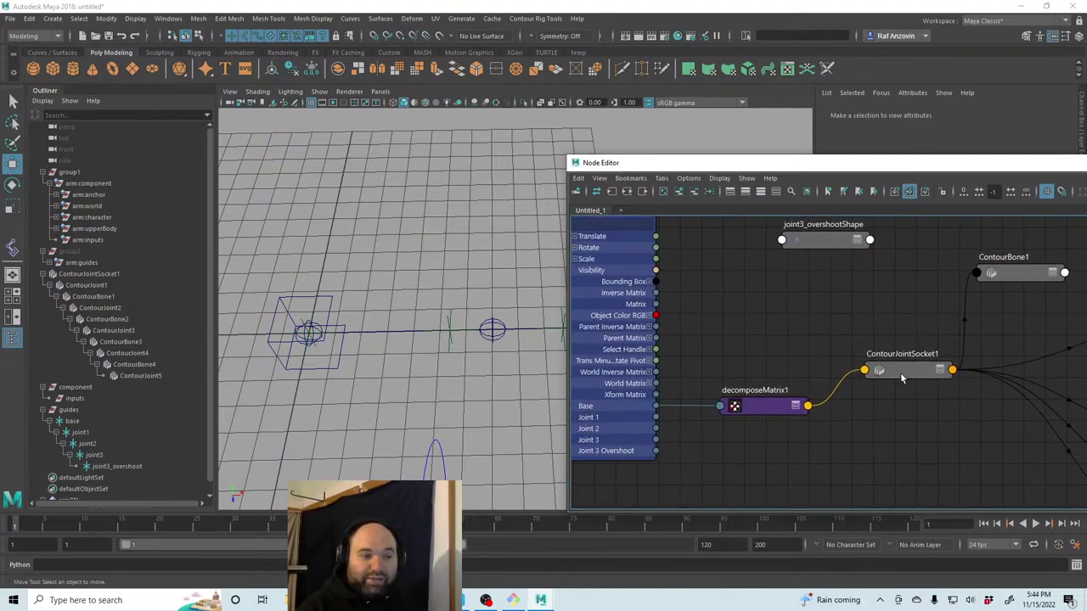
left_click_drag(900, 372, 913, 415)
left_click(812, 325)
middle_click_drag(762, 445, 798, 437, "alt")
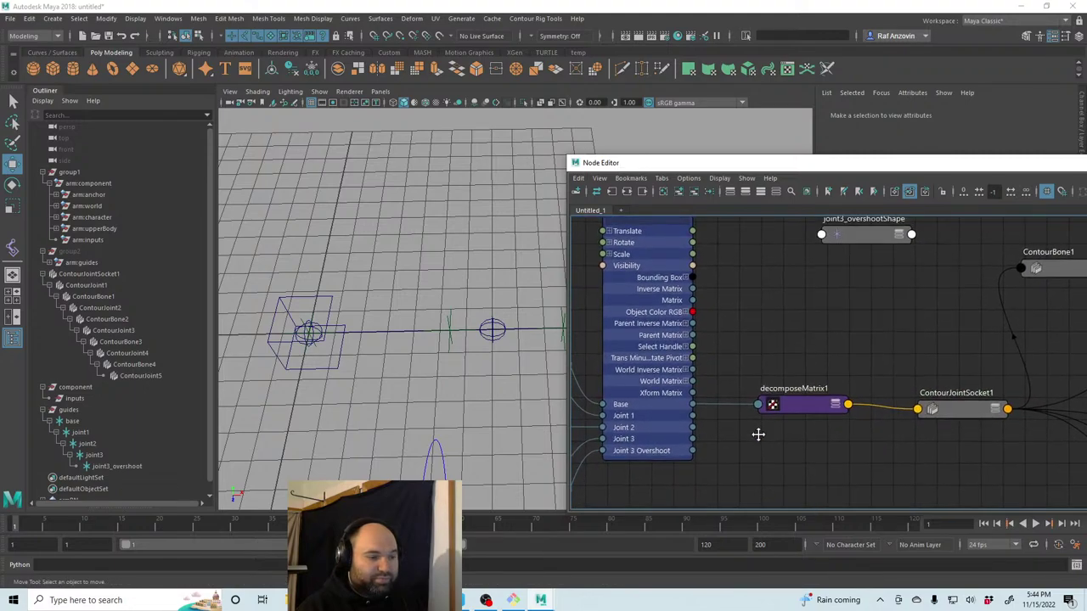
Create a multMatrix node and place it below decomposeMatrix1.
key("Tab")
type("mult")
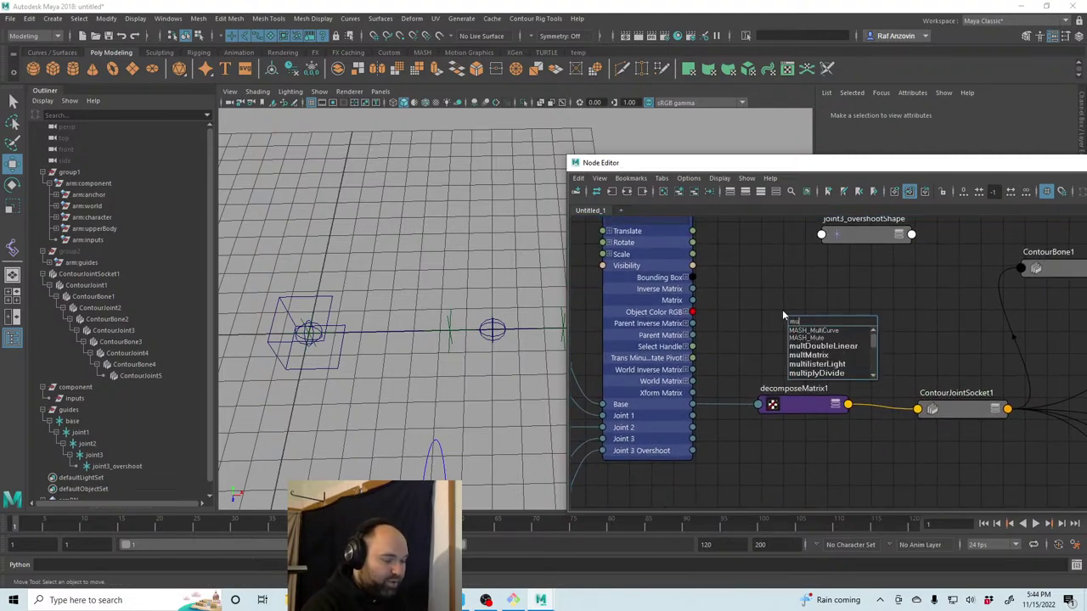
left_click(828, 349)
left_click_drag(828, 327, 794, 452)
middle_click_drag(790, 376, 777, 332, "alt")
right_click_drag(765, 301, 768, 318, "alt")
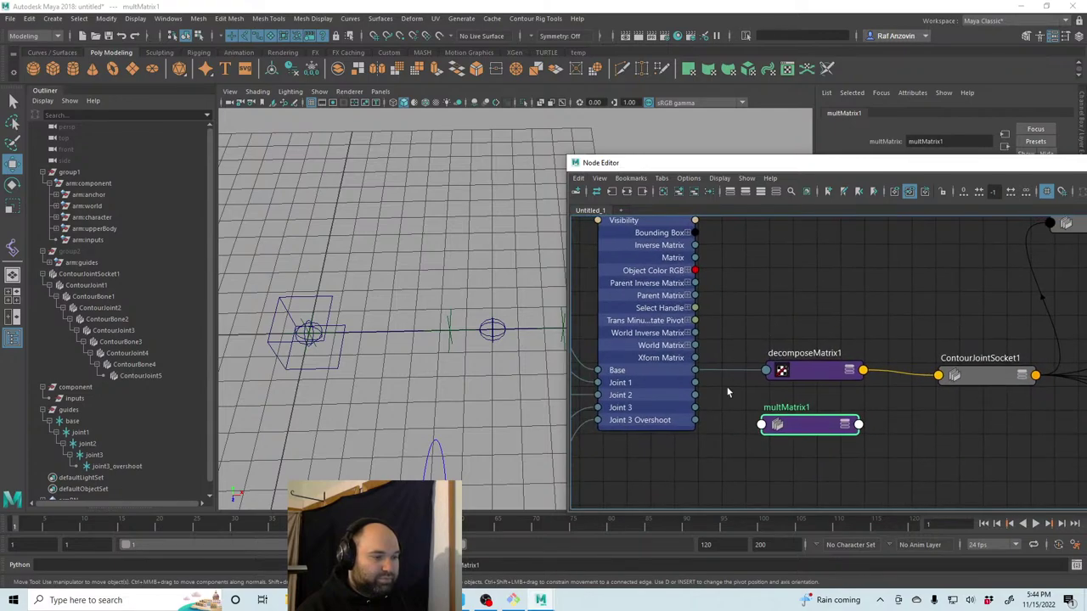
middle_click_drag(728, 392, 732, 399, "alt")
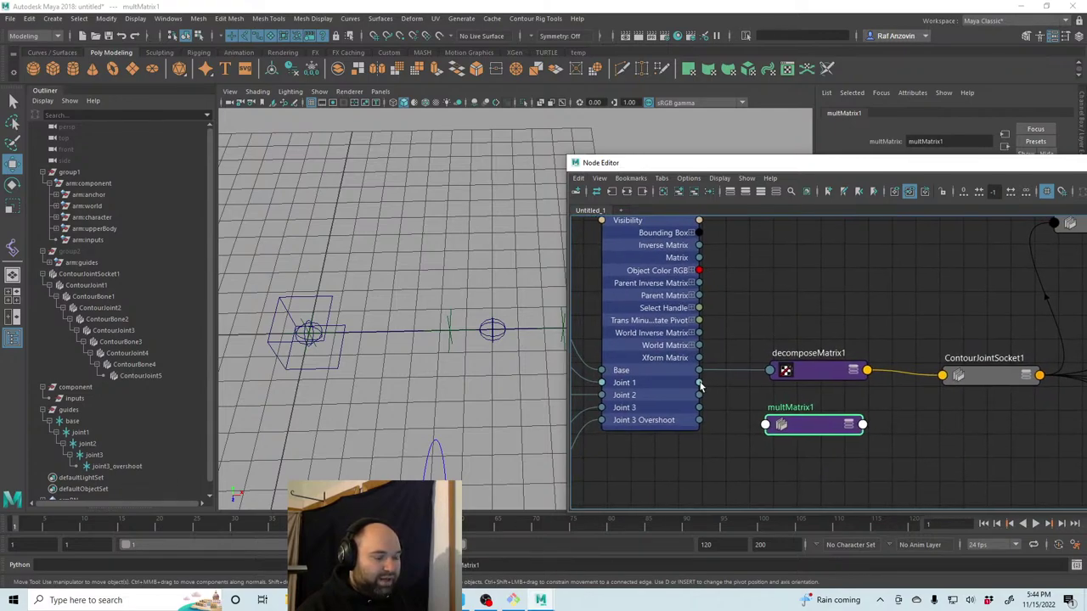
Connect the inputs node's Joint 1 to the matrixIn of multMatrix1 and expand its Matrix In entries.
left_click(849, 426)
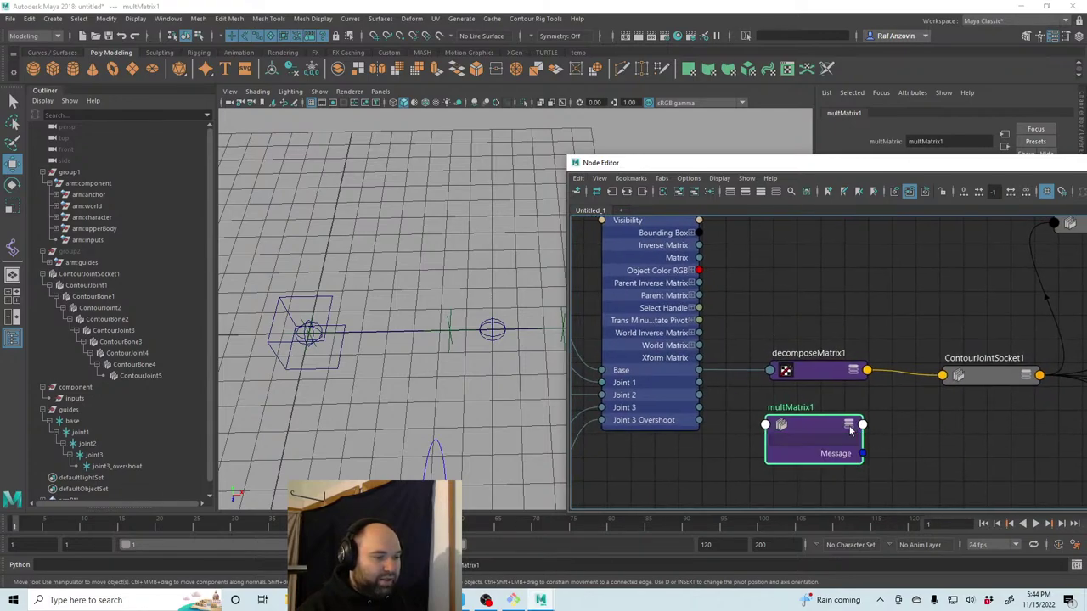
left_click_drag(849, 429, 896, 424)
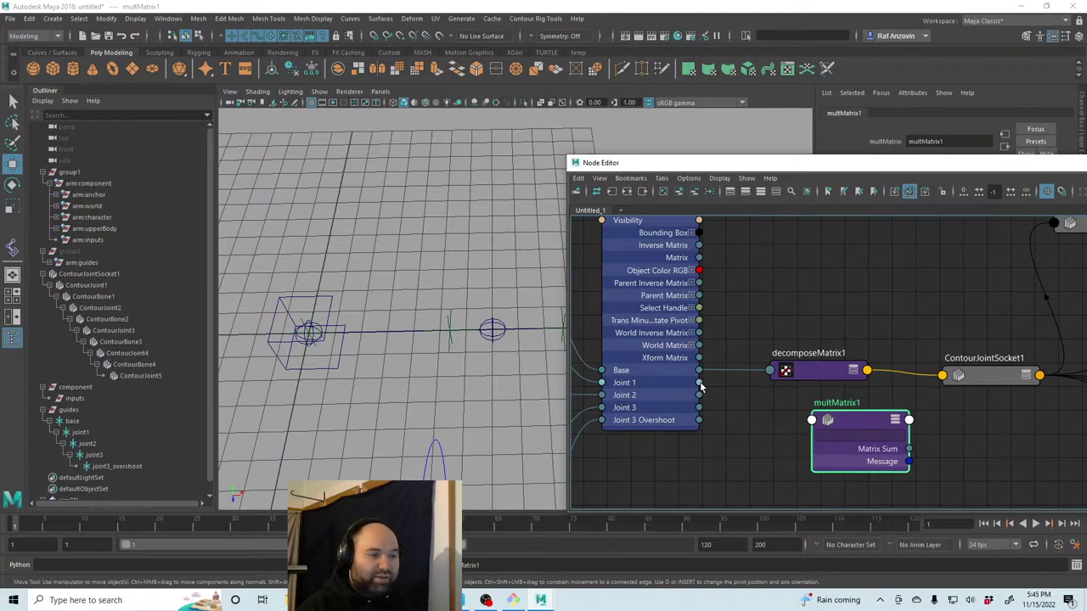
left_click_drag(699, 383, 812, 424)
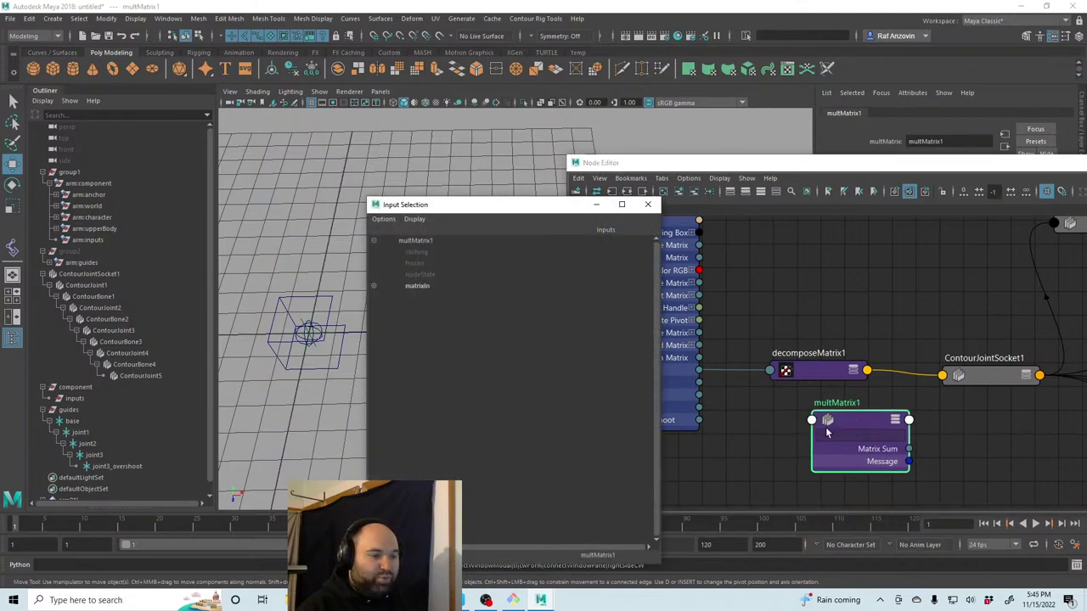
left_click(417, 286)
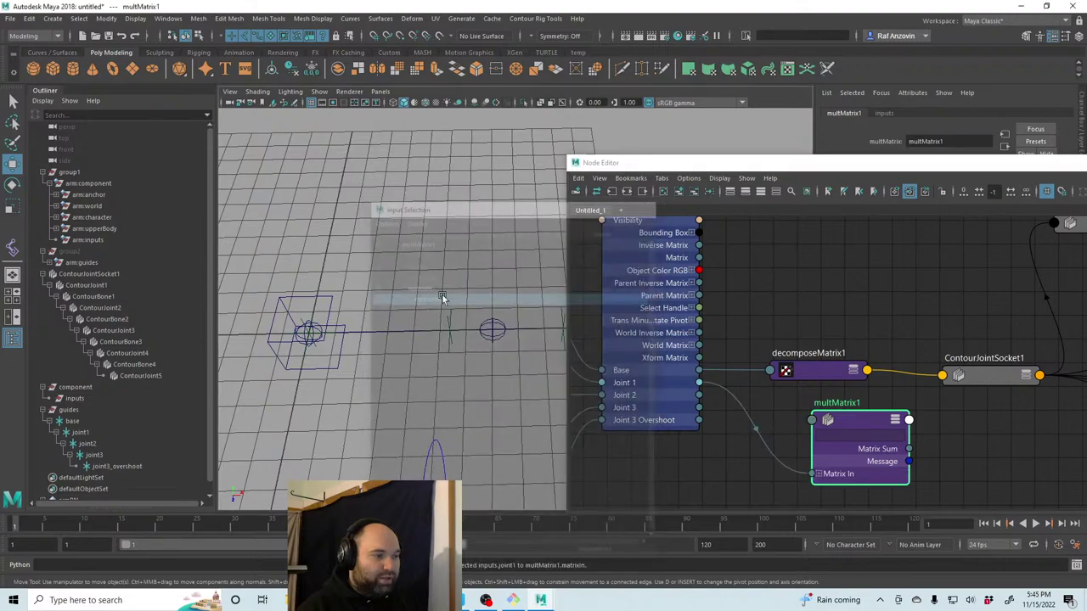
left_click(818, 474)
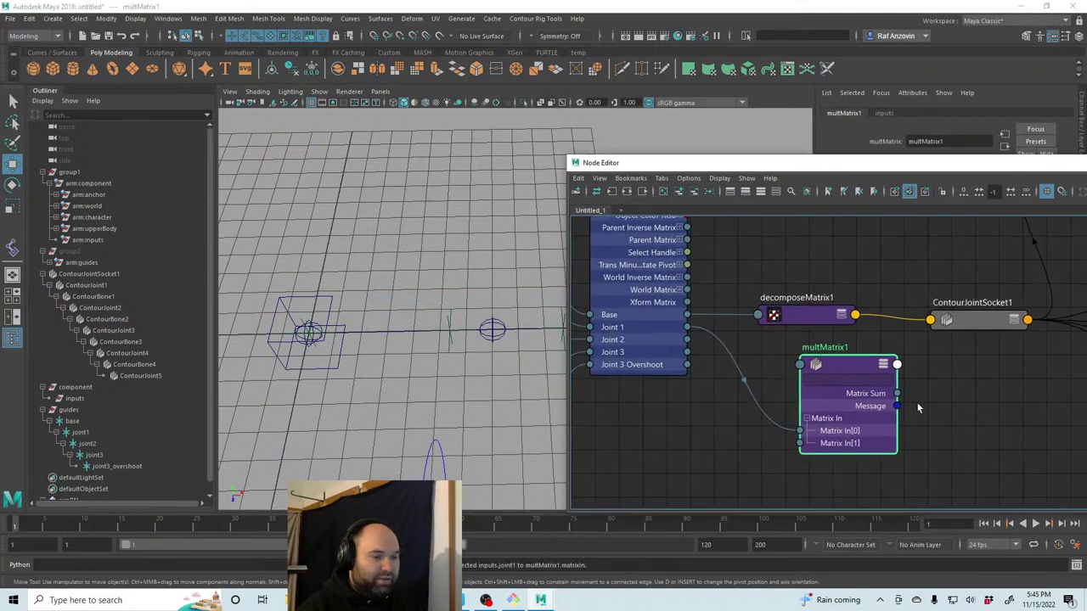
Create an inverseMatrix node between the inputs node and multMatrix1.
left_click(736, 426)
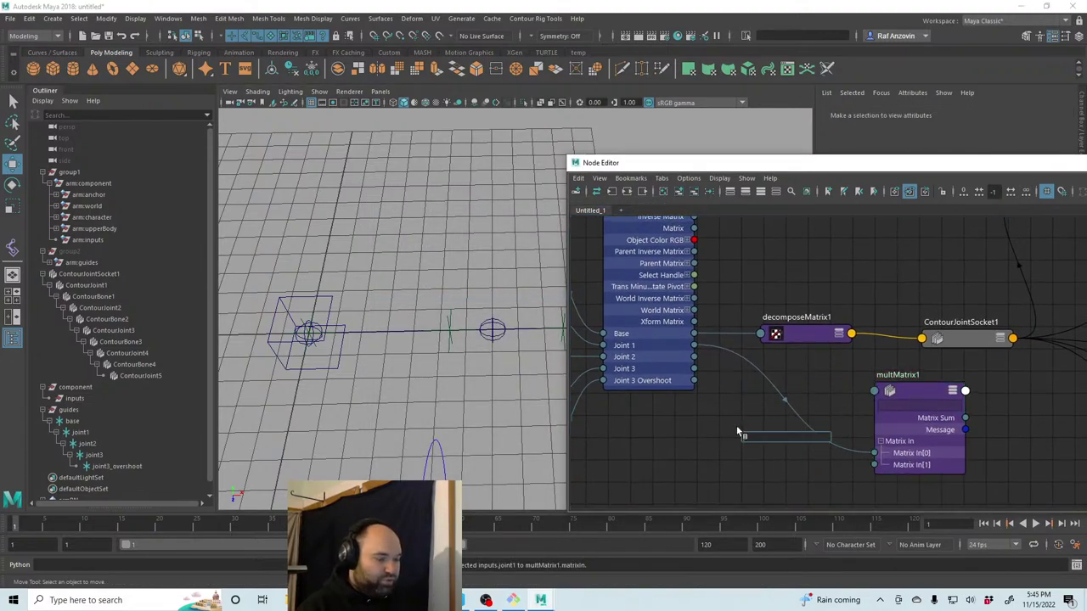
key("Tab")
type("inver")
key("Down")
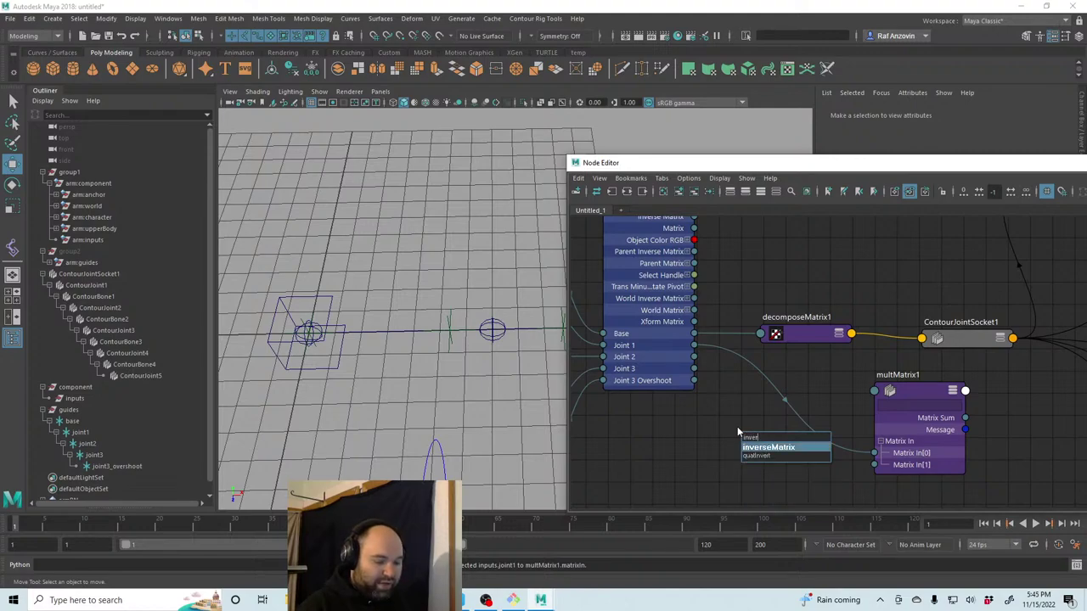
key("Return")
left_click_drag(783, 441, 790, 426)
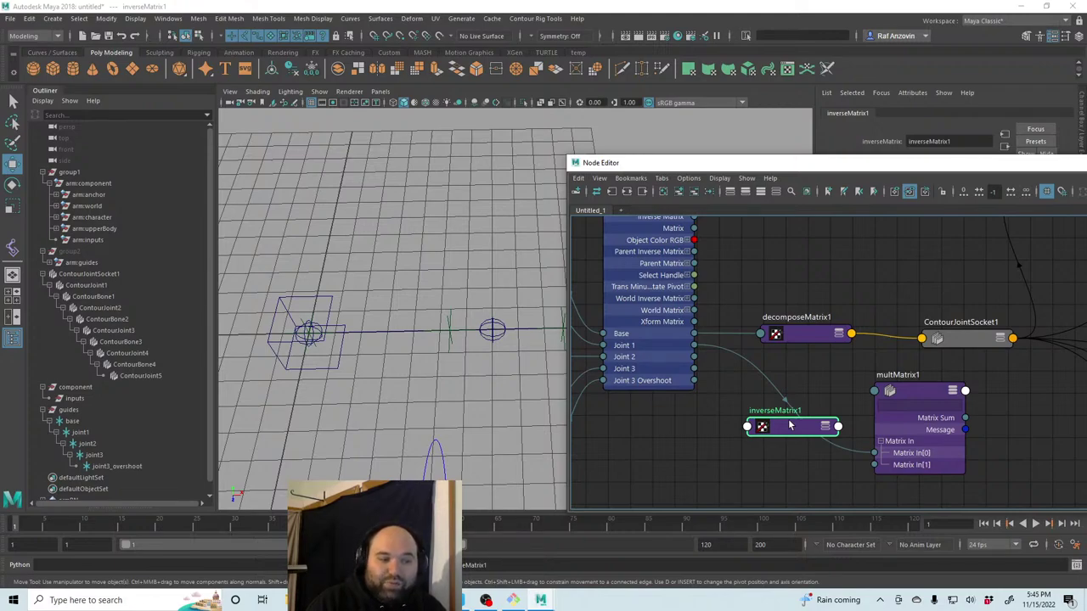
Connect the inputs node's Base to inverseMatrix1's inputMatrix and the inverse's outputMatrix to multMatrix1's Matrix In[1].
left_click_drag(694, 334, 728, 455)
left_click(447, 285)
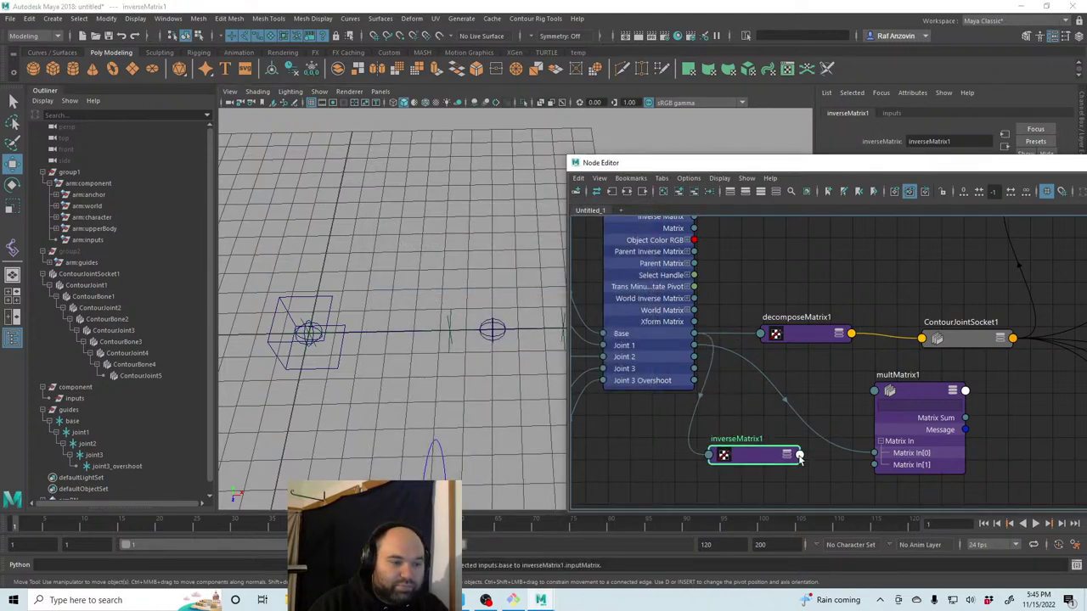
left_click_drag(798, 456, 882, 465)
left_click_drag(763, 459, 784, 449)
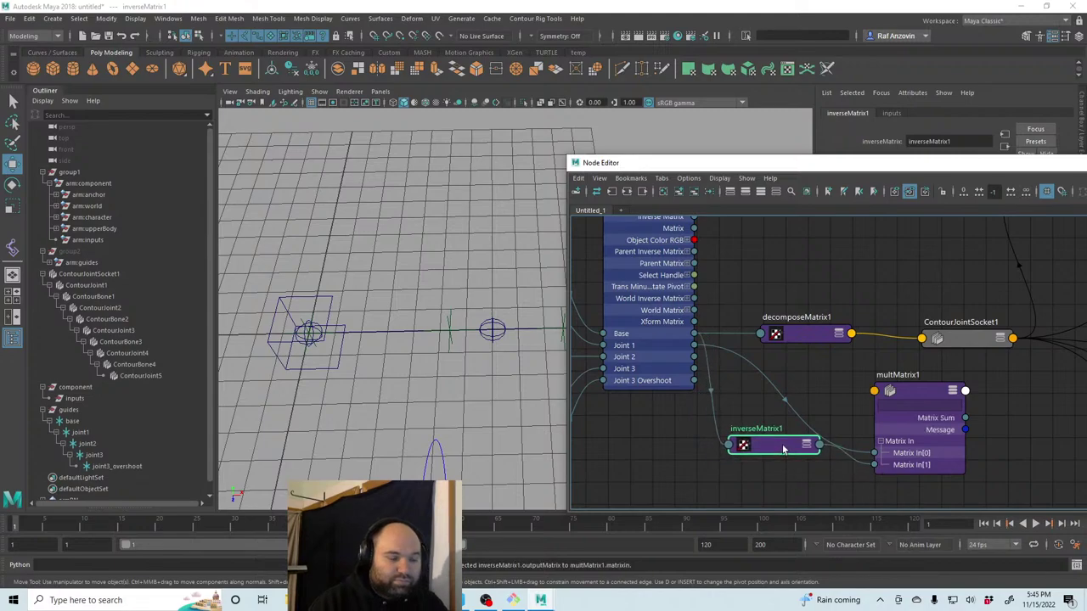
Reduce the multMatrix1 node to its Matrix Sum output and move it closer to inverseMatrix1.
middle_click_drag(999, 381, 979, 371, "alt")
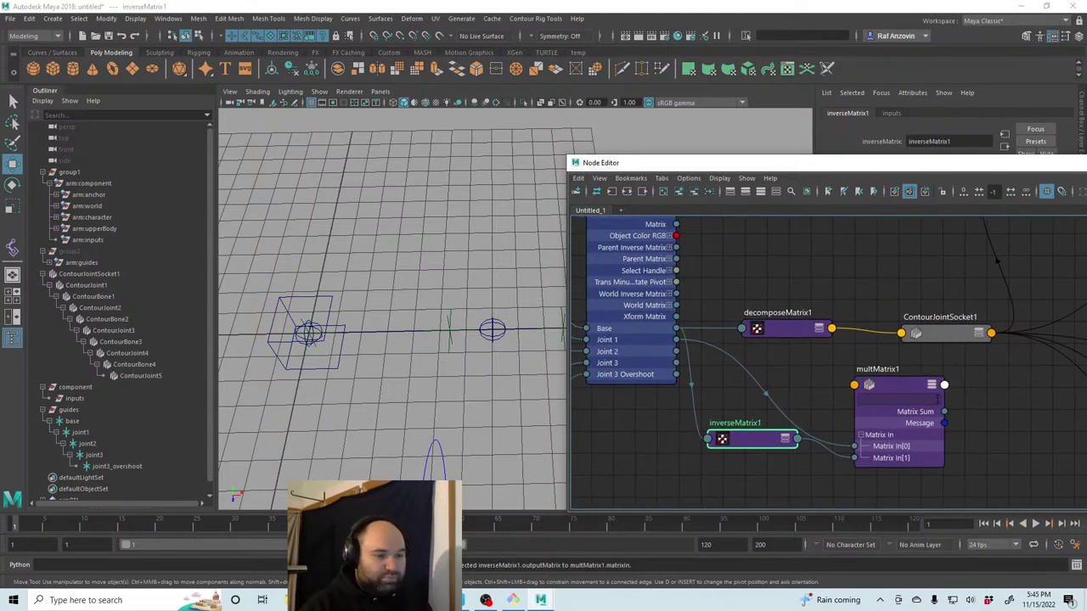
left_click(937, 397)
left_click(933, 386)
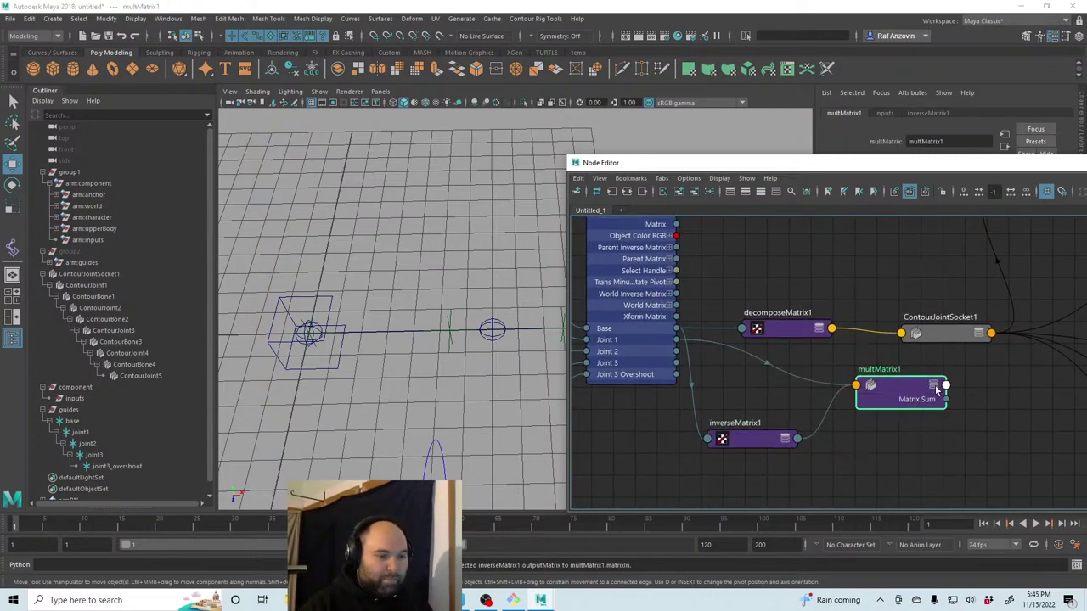
left_click_drag(937, 388, 906, 380)
middle_click_drag(951, 444, 916, 473, "alt")
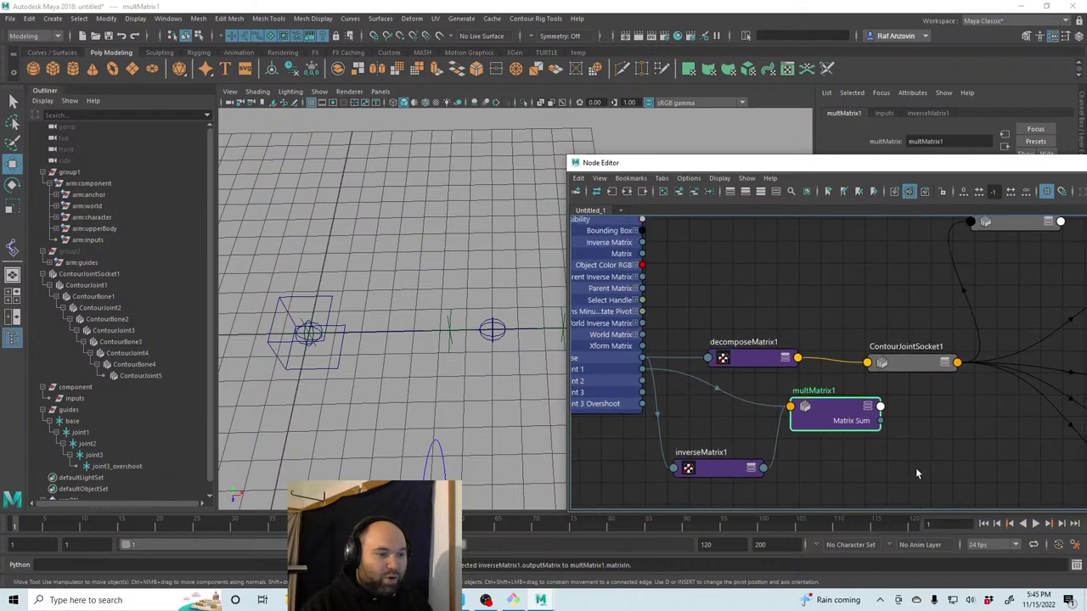
Create a second decomposeMatrix node beside multMatrix1 in the node graph.
left_click(914, 404)
key("Tab")
type("decomp")
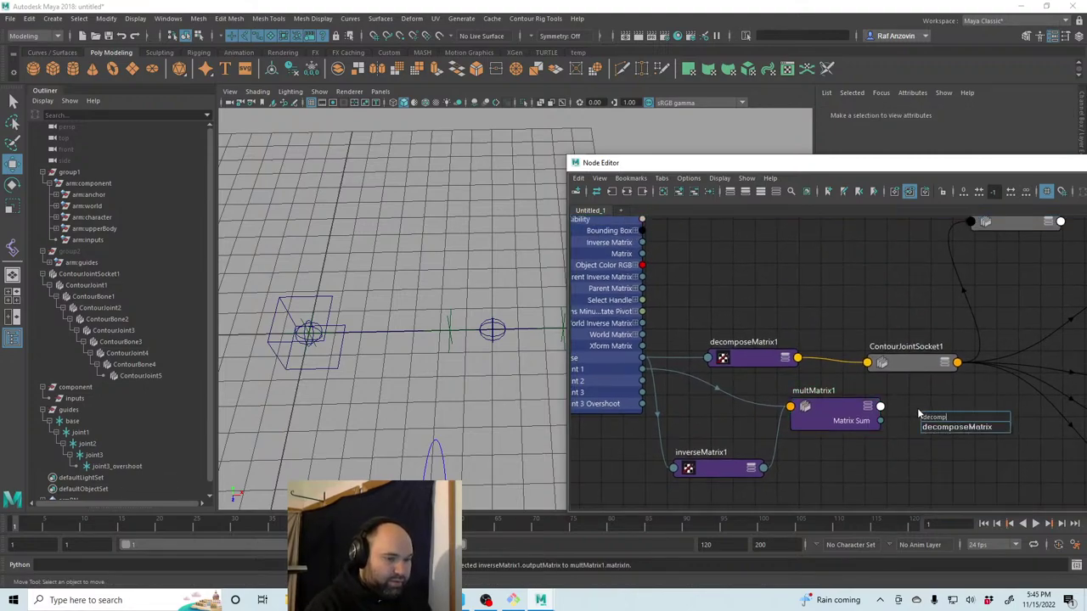
key("Return")
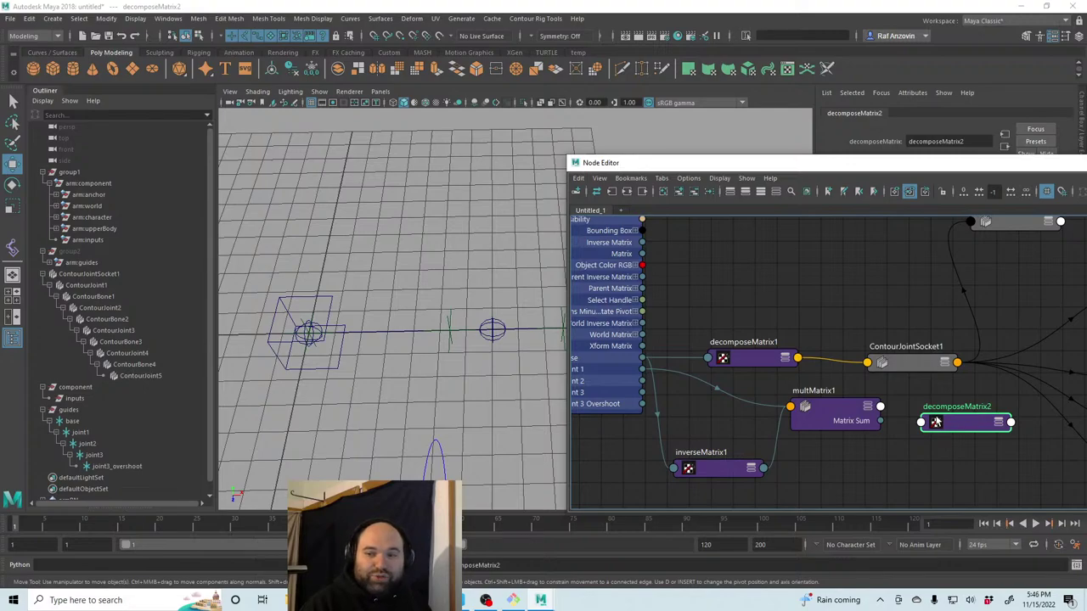
Connect multMatrix1's Matrix Sum to decomposeMatrix2's Input Matrix and expand decomposeMatrix2 to show all its attributes.
middle_click_drag(916, 417, 878, 454, "alt")
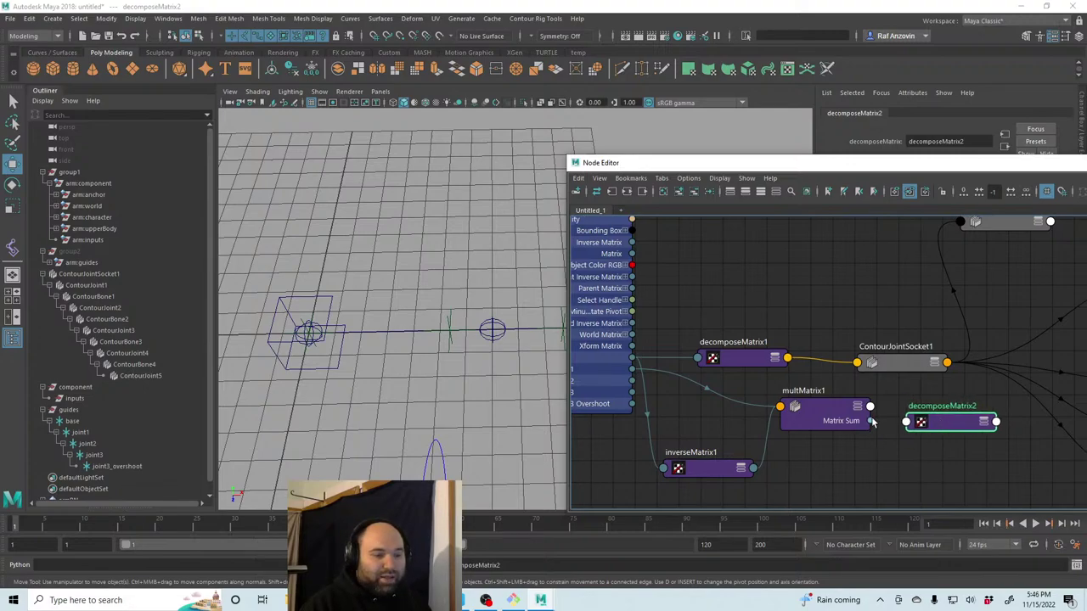
left_click_drag(870, 421, 938, 405)
left_click(432, 287)
left_click(983, 421)
left_click(983, 421)
scroll(924, 334, "down", 1)
middle_click_drag(925, 334, 948, 340, "alt")
Shift multMatrix1 away from decomposeMatrix2 and expand the latter's Output Translate into its X, Y and Z components.
left_click(795, 371)
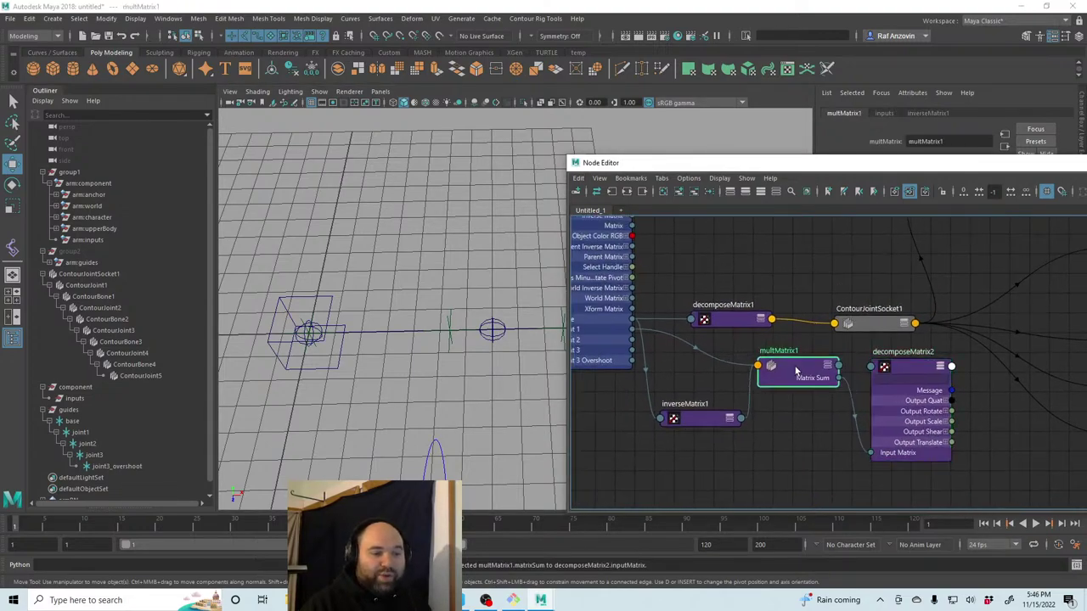
left_click_drag(795, 371, 771, 368)
left_click(912, 408)
middle_click_drag(973, 420, 943, 403, "alt")
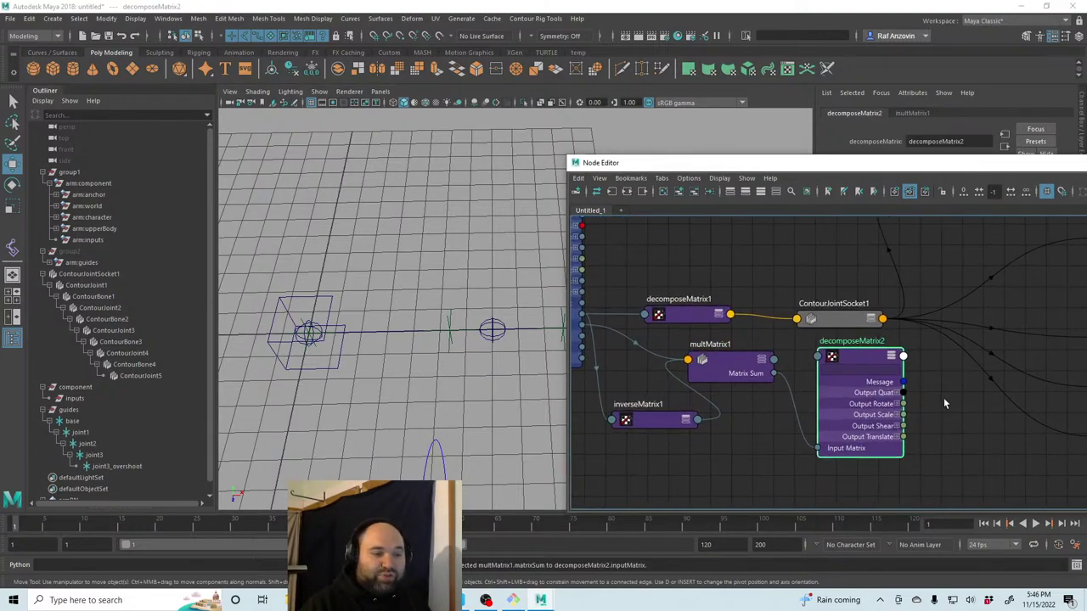
left_click(897, 437)
middle_click_drag(920, 417, 924, 407, "alt")
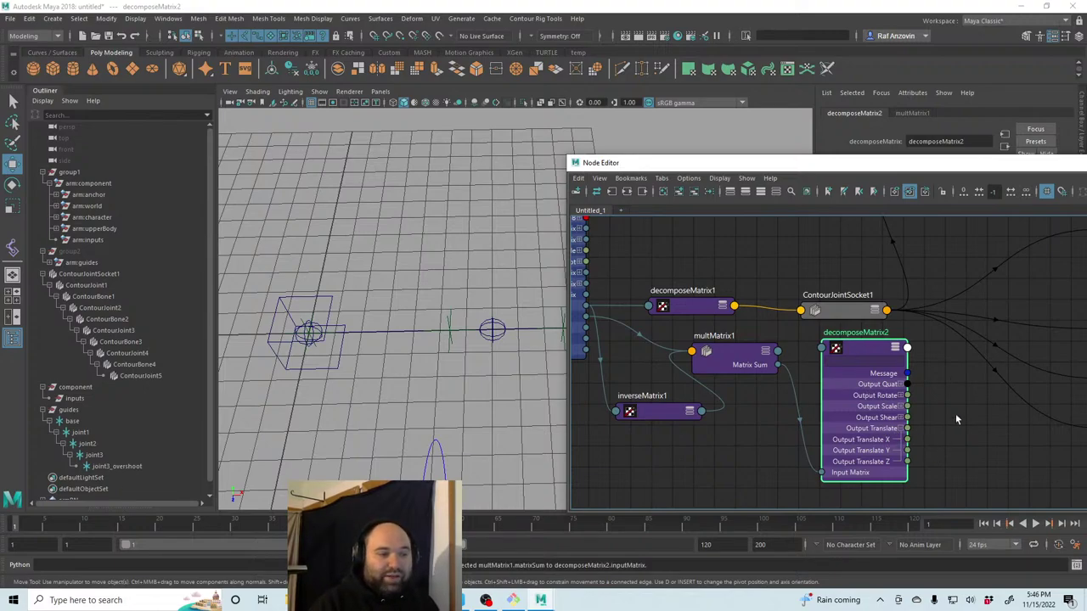
Reposition the ContourBone1 node below the other bone connections, close to decomposeMatrix2's outputs.
left_click(934, 407)
key("a")
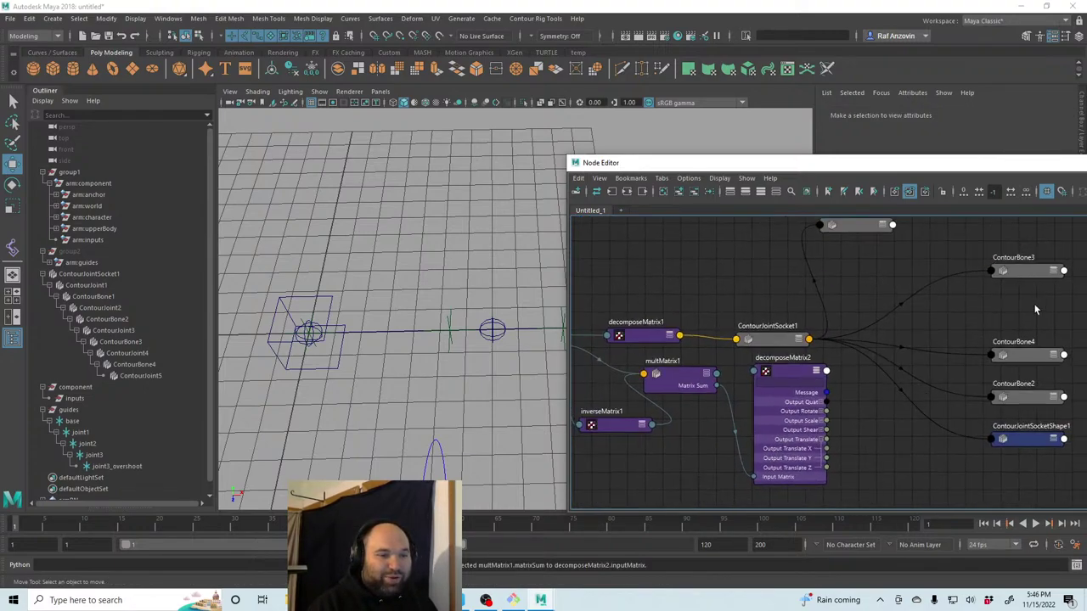
middle_click_drag(994, 318, 1003, 333)
left_click_drag(864, 242, 924, 473)
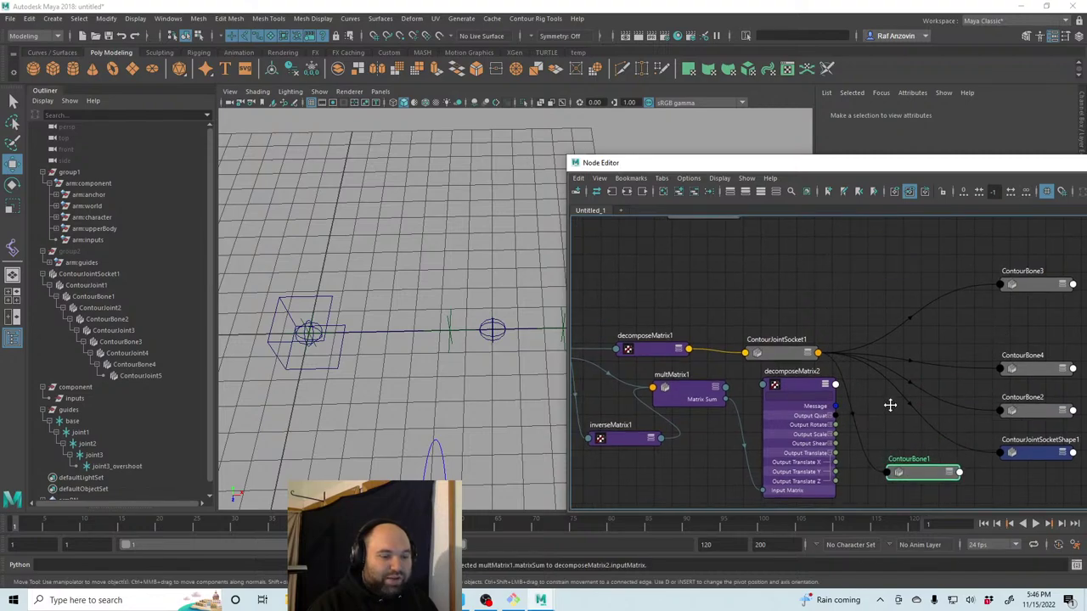
middle_click_drag(889, 405, 883, 392)
Connect decomposeMatrix2's Output Translate X to the length attribute of ContourBone1.
left_click_drag(814, 403, 874, 419)
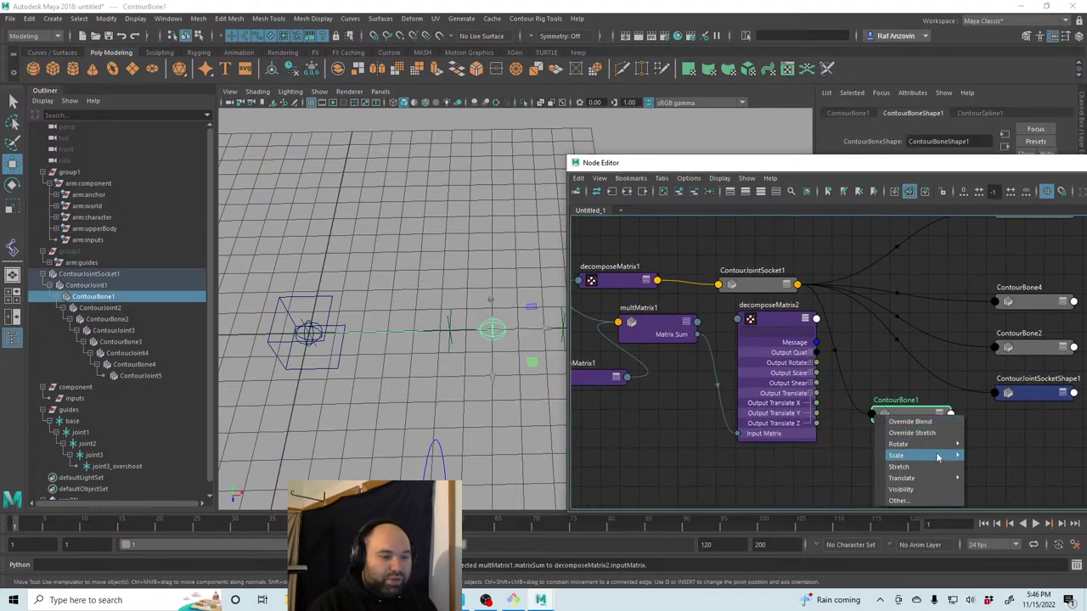
left_click(900, 500)
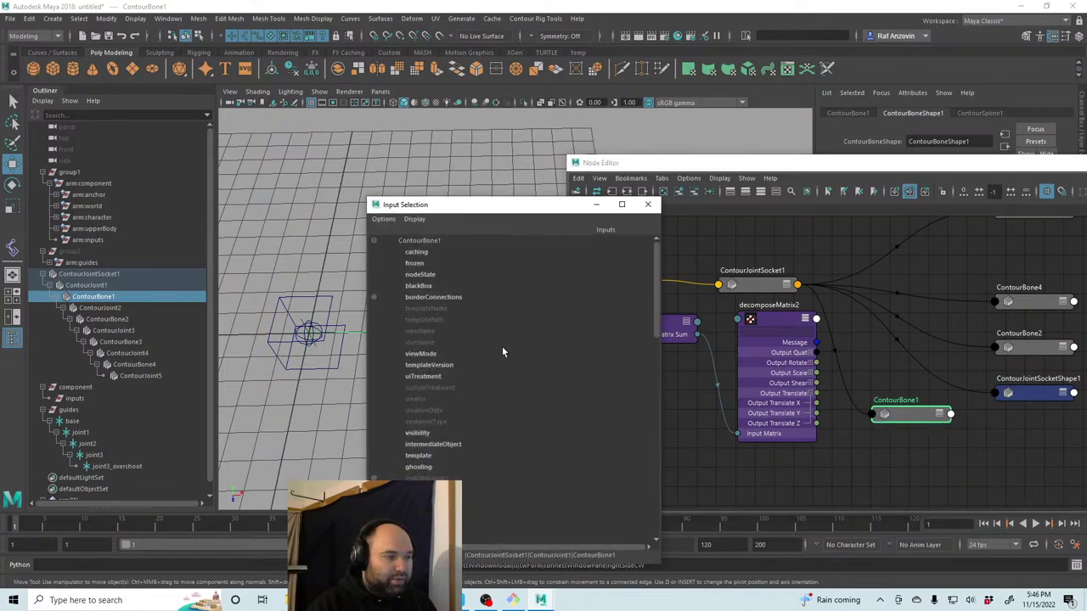
scroll(502, 351, "down", 12)
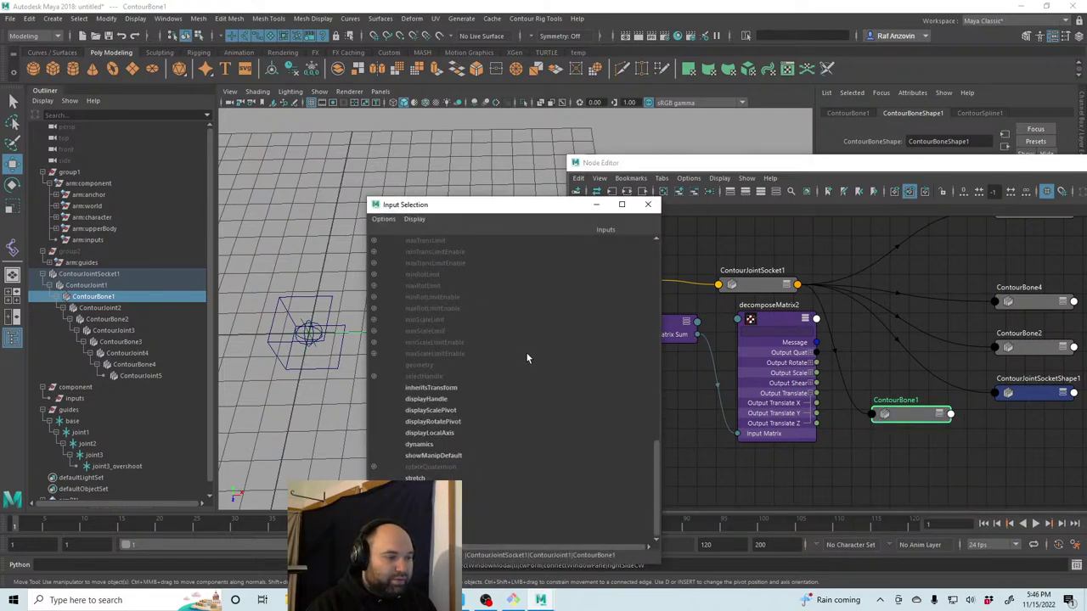
left_click(420, 490)
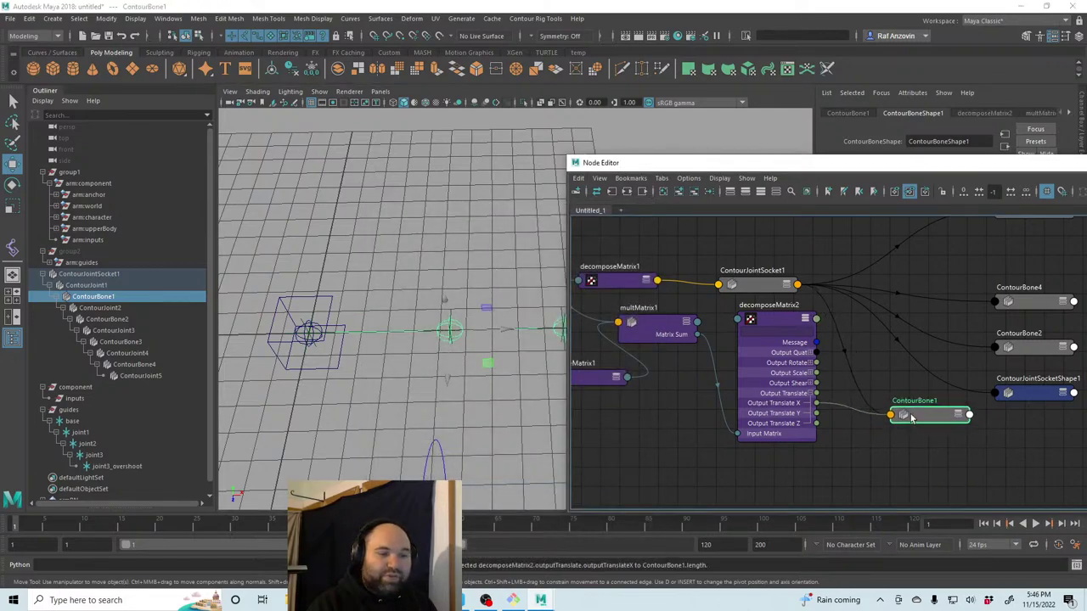
Lower the Node Editor to uncover the viewport and slide the joint1 guide along X to test the bone length.
left_click_drag(768, 162, 785, 367)
left_click(458, 187)
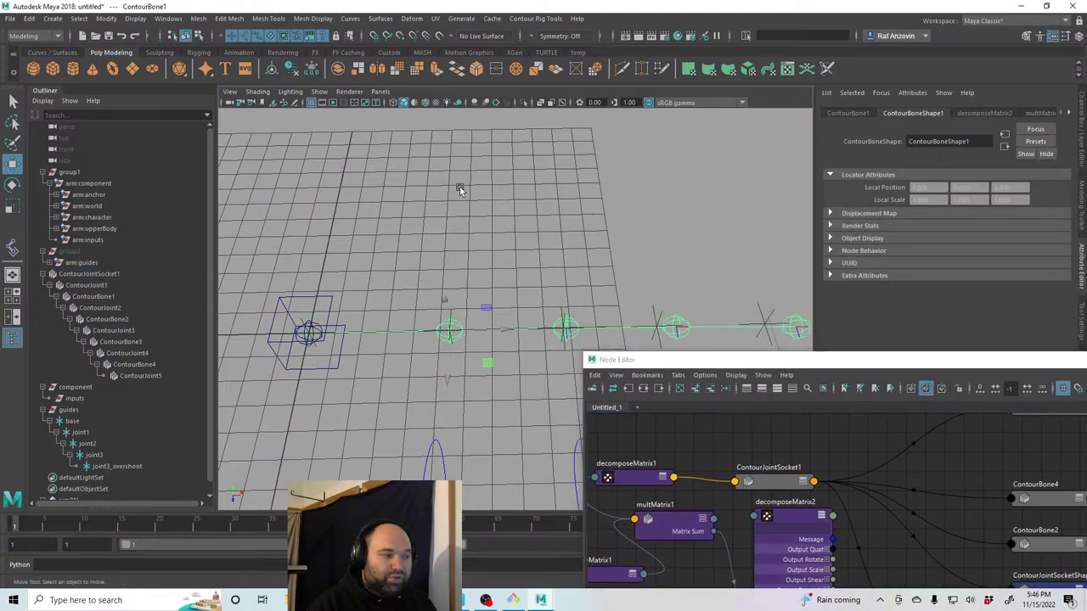
left_click_drag(459, 187, 499, 273, "alt")
left_click(428, 217)
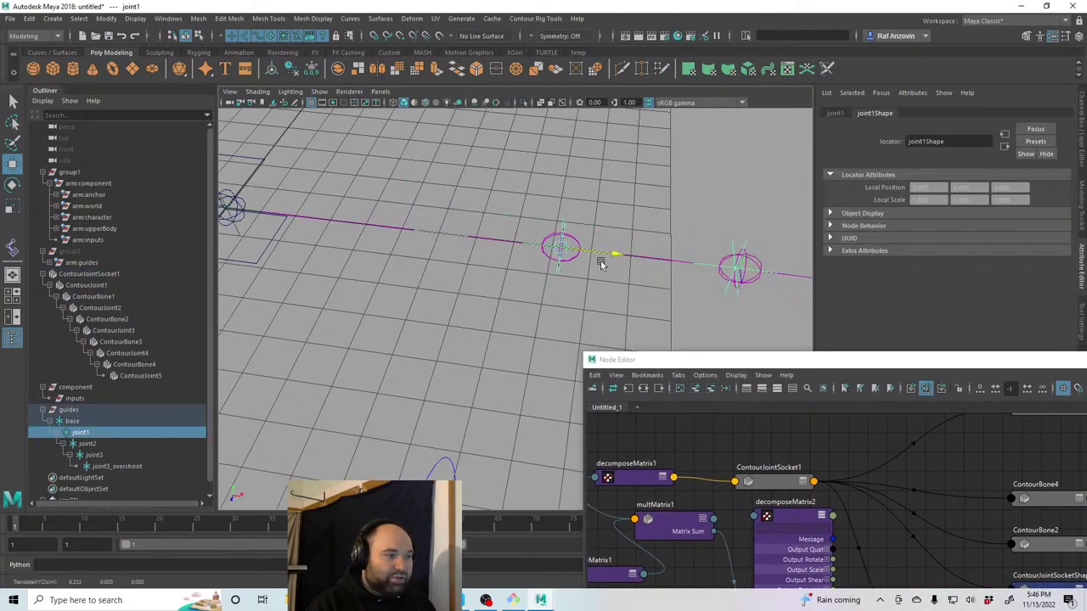
scroll(625, 252, "down", 5)
left_click_drag(552, 289, 526, 272, "alt")
scroll(522, 284, "up", 2)
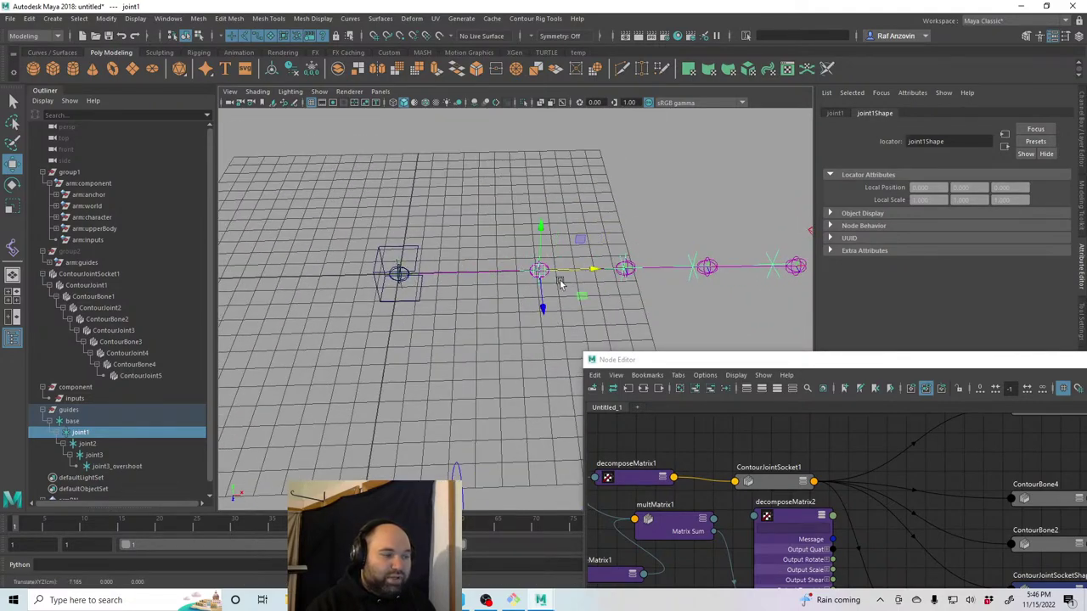
Rotate the joint1 guide and move it along its X axis to about 9.78.
key("e")
key("w")
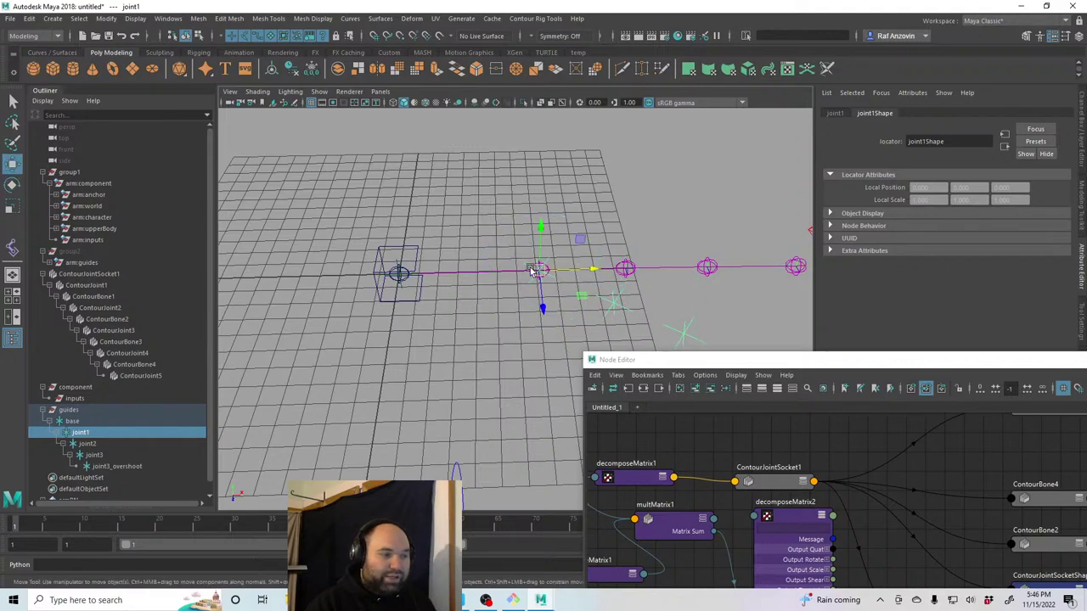
left_click_drag(528, 274, 591, 273)
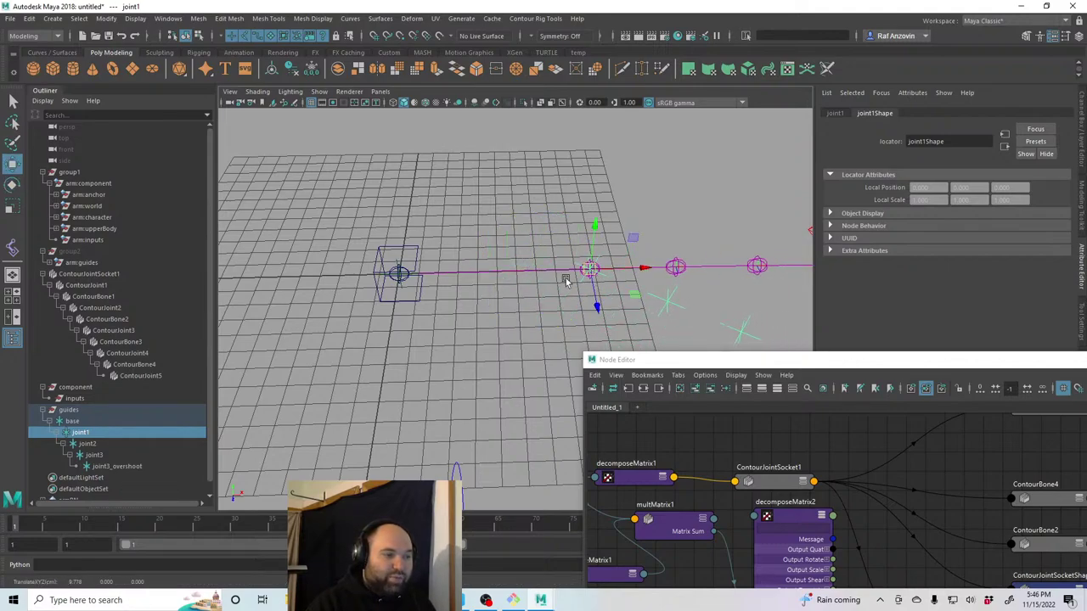
Rotate the base guide freely to test the chain's response, and undo the rotation.
key("Up")
key("e")
mouse_move(432, 260)
left_mouse_down()
mouse_move(399, 255)
mouse_move(461, 250)
mouse_move(424, 274)
left_mouse_up()
key("ctrl+z")
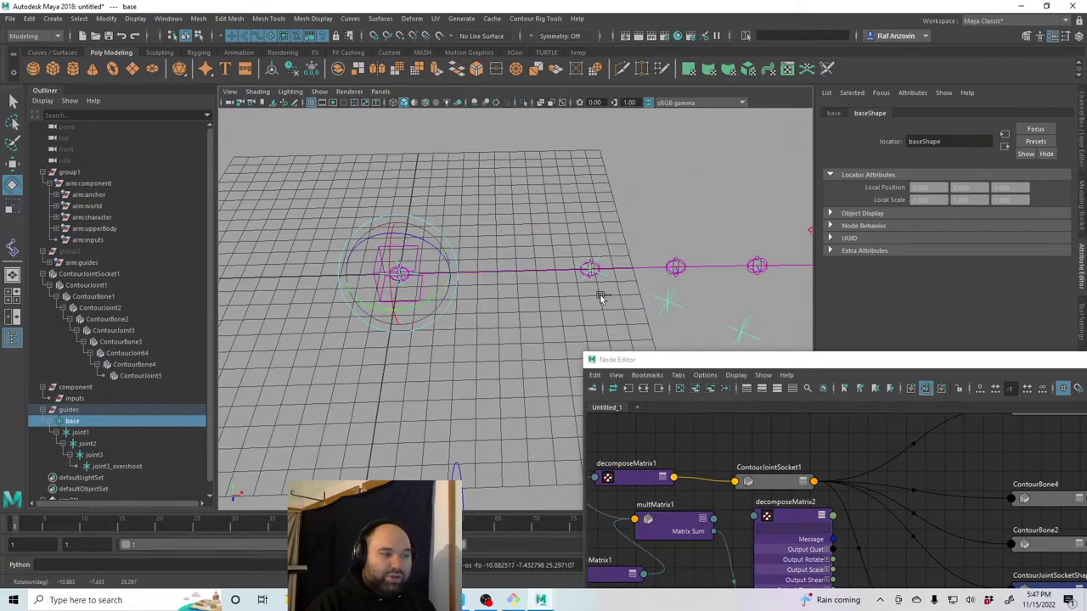
Translate the joint1 guide along X so it sits about 7.17 units from the base.
key("Down")
key("w")
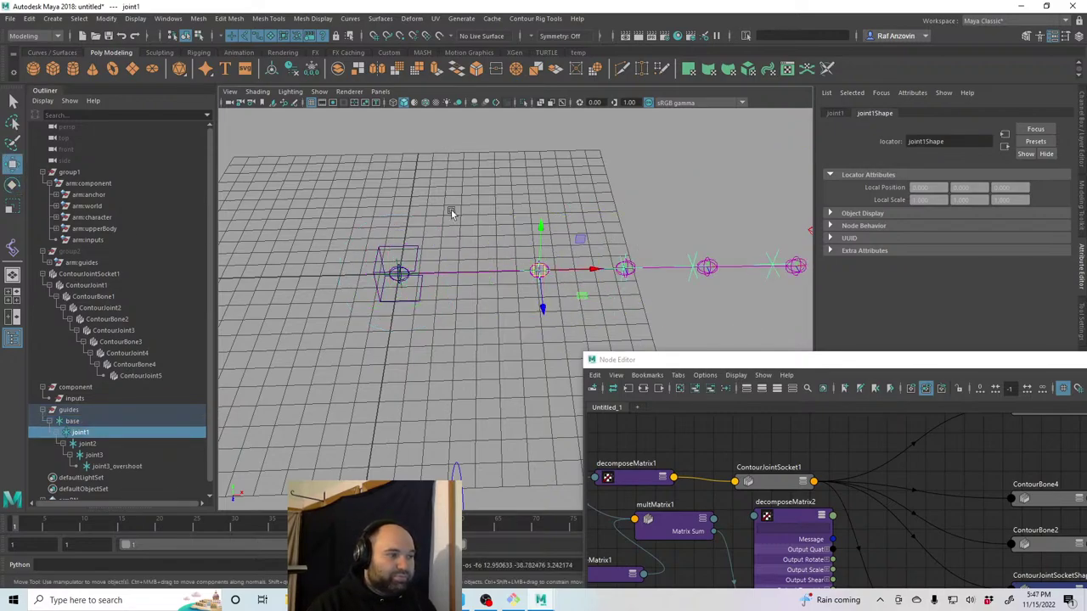
left_click_drag(716, 359, 648, 257)
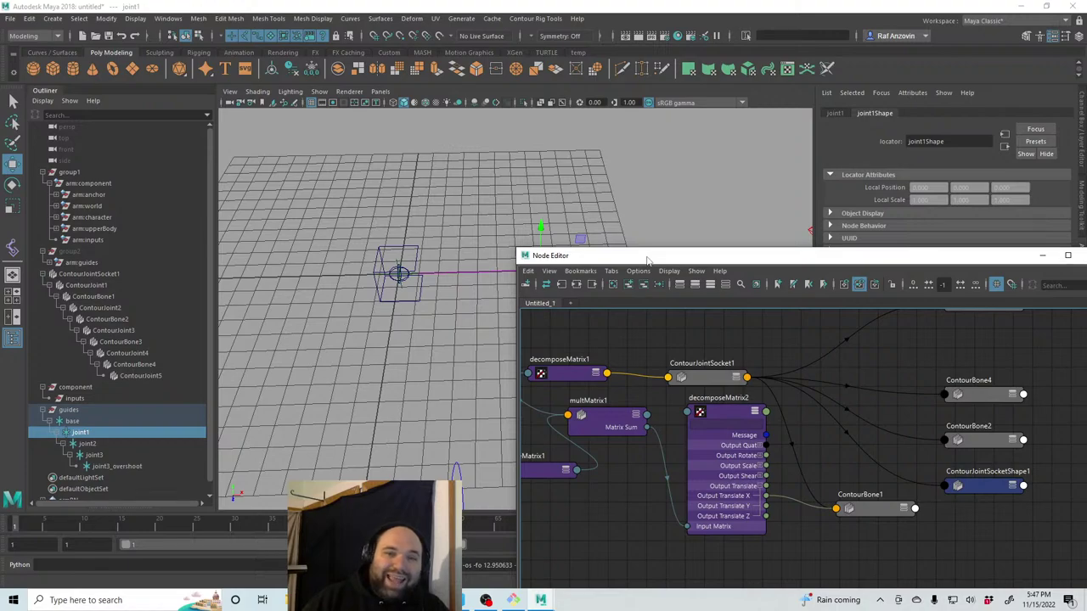
left_click(615, 184)
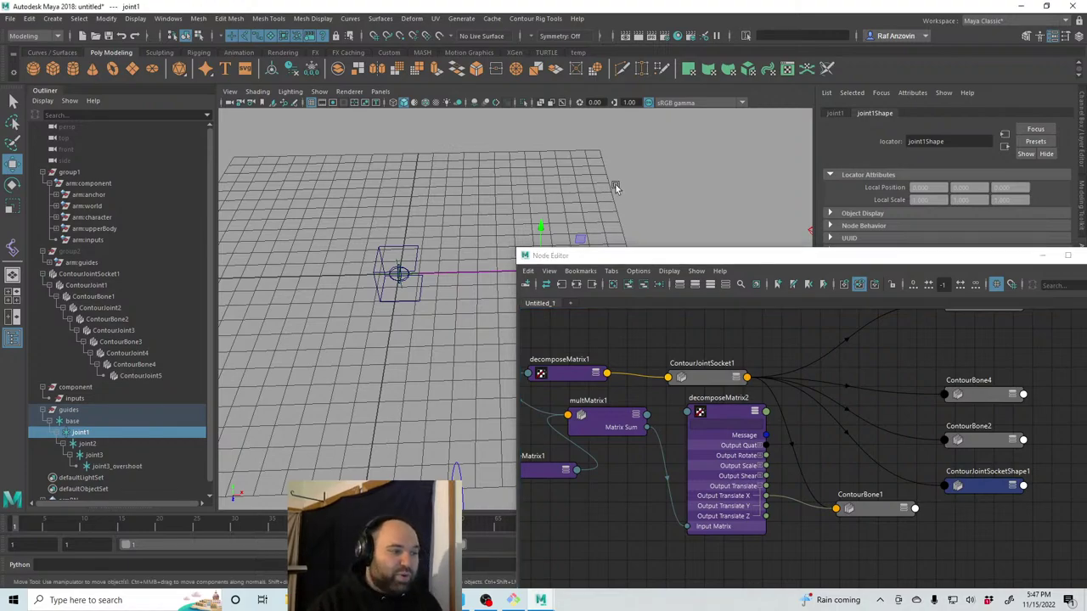
Select ContourBone1, display its channels and try scrubbing its Stretch value.
left_click_drag(707, 261, 697, 408)
left_click(497, 271)
left_click_drag(497, 271, 560, 344, "alt")
left_click(1080, 163)
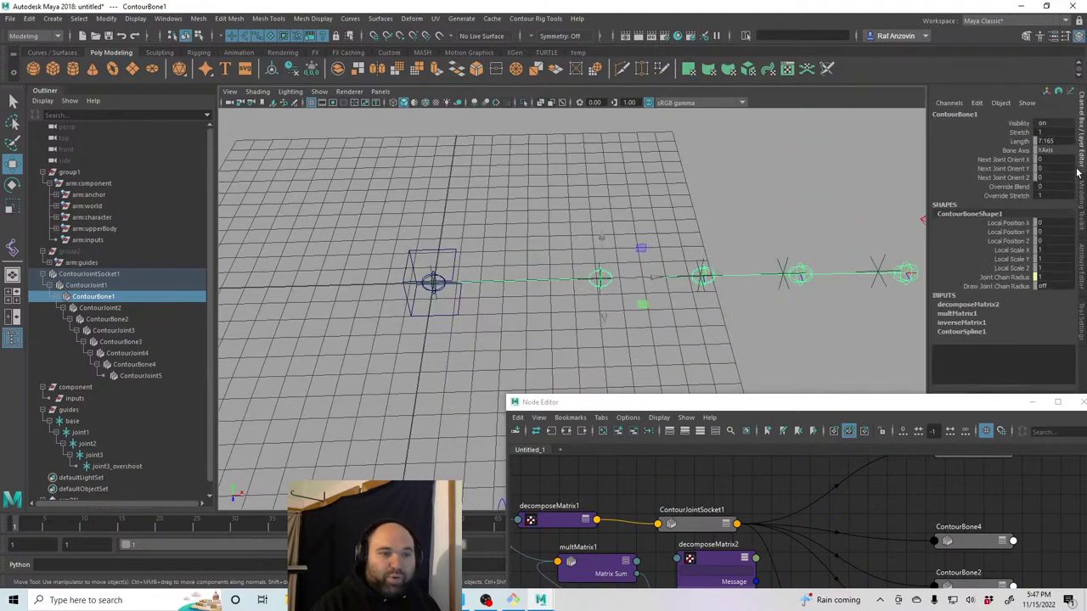
left_click(1018, 133)
middle_click_drag(724, 175, 724, 179)
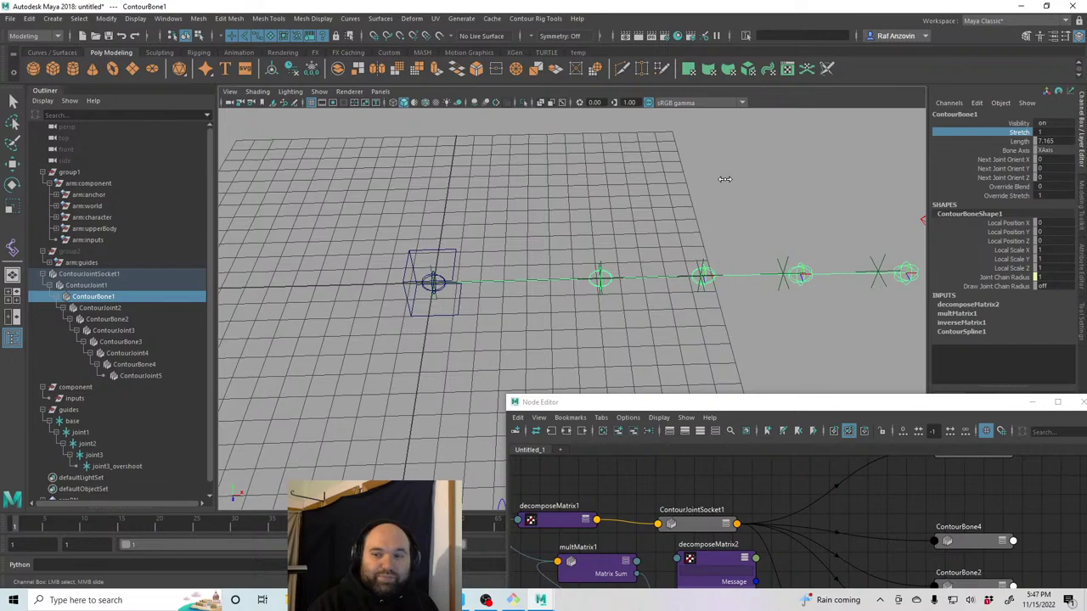
left_click(727, 184)
Reselect ContourBone1 in the viewport and examine its Length and Next Joint Orient channels.
key("w")
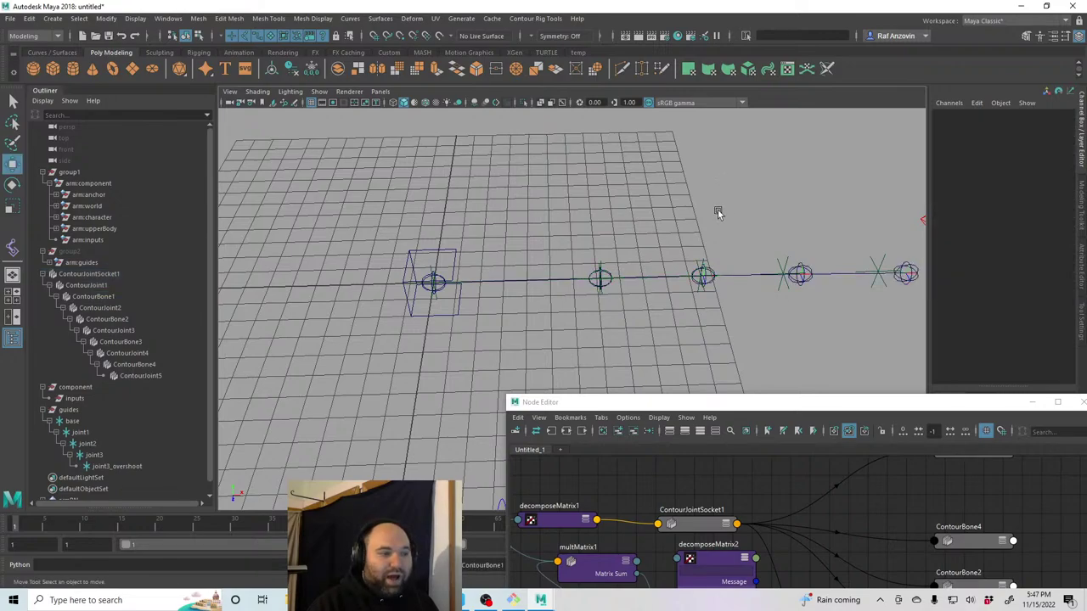
left_click_drag(717, 210, 567, 266, "alt")
left_click(567, 266)
left_click_drag(708, 238, 730, 235, "alt")
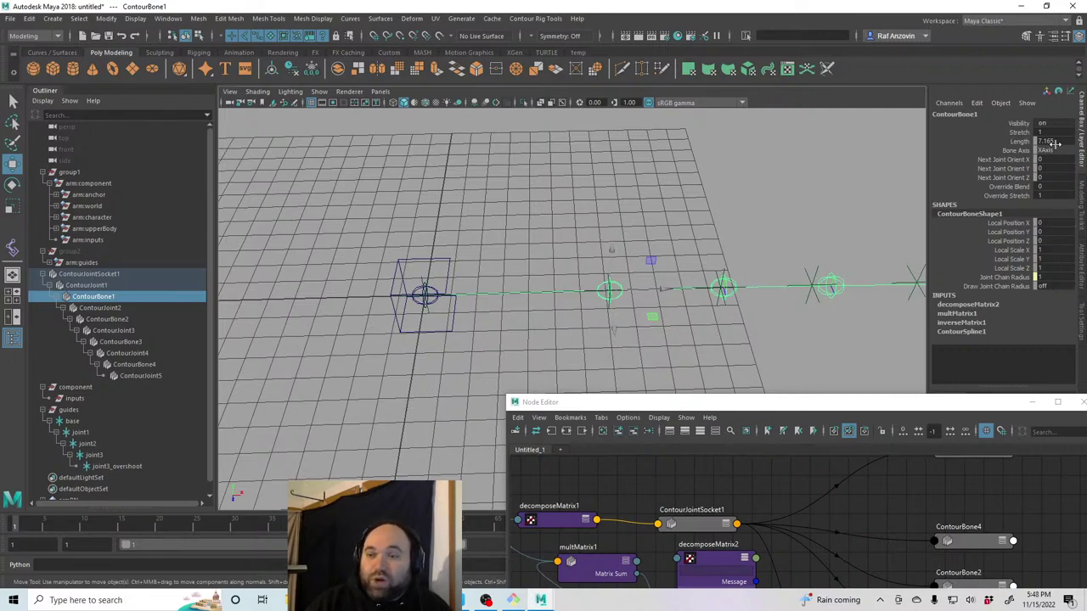
In the node graph, collapse decomposeMatrix2 and expand ContourBone1 to its full attribute list.
left_click_drag(822, 406, 864, 229)
left_click_drag(791, 383, 789, 393)
left_click(789, 391)
left_click(787, 393)
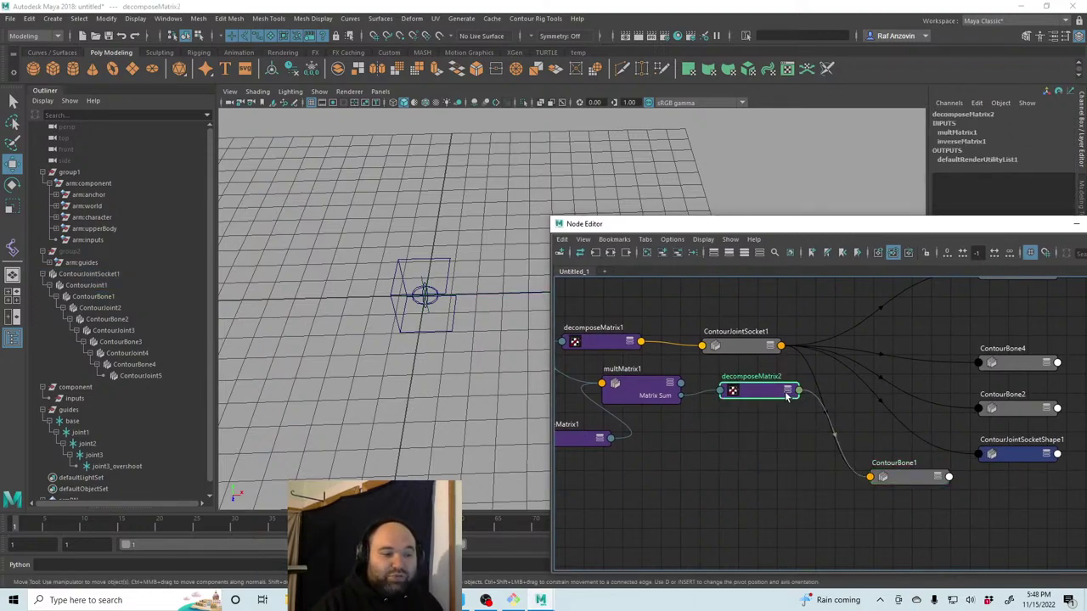
left_click(934, 477)
left_click(935, 477)
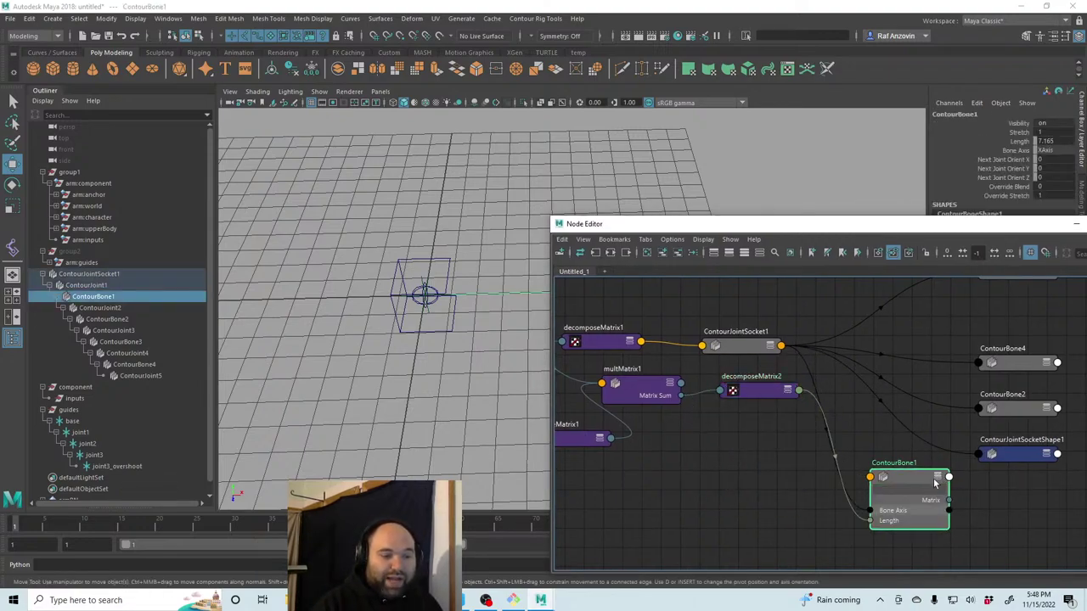
left_click_drag(915, 474, 917, 453)
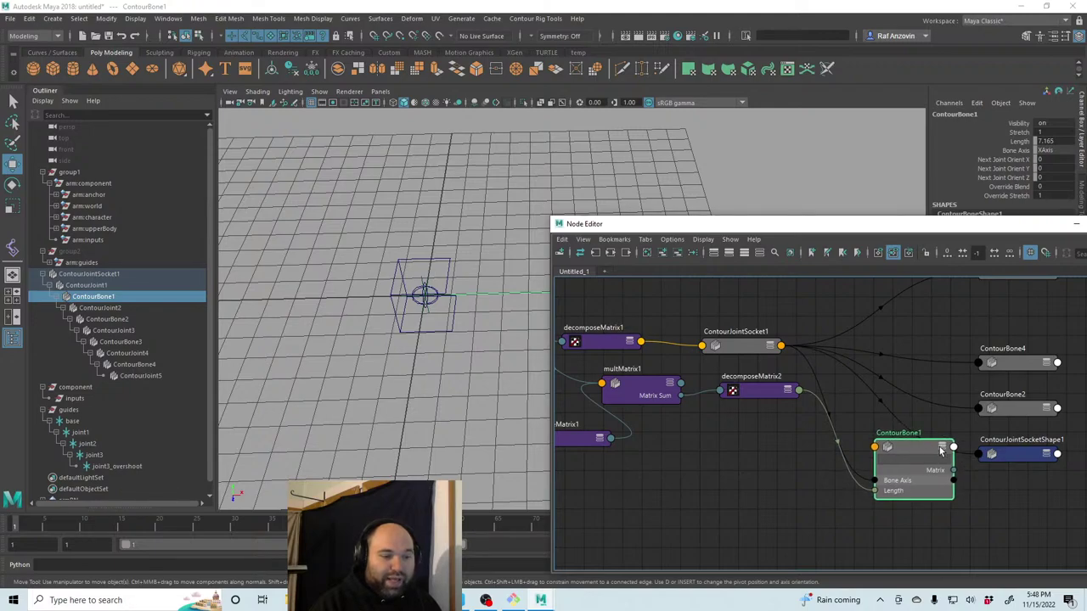
left_click(941, 447)
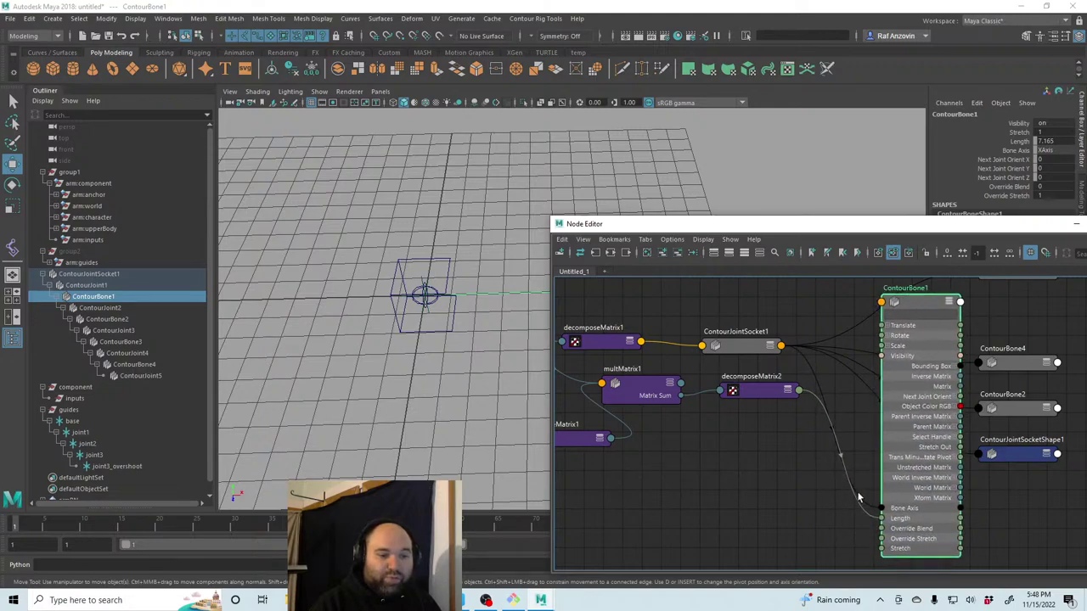
Expand decomposeMatrix2 and connect its Output Rotate to ContourBone1's Next Joint Orient input.
left_click_drag(773, 394, 774, 418)
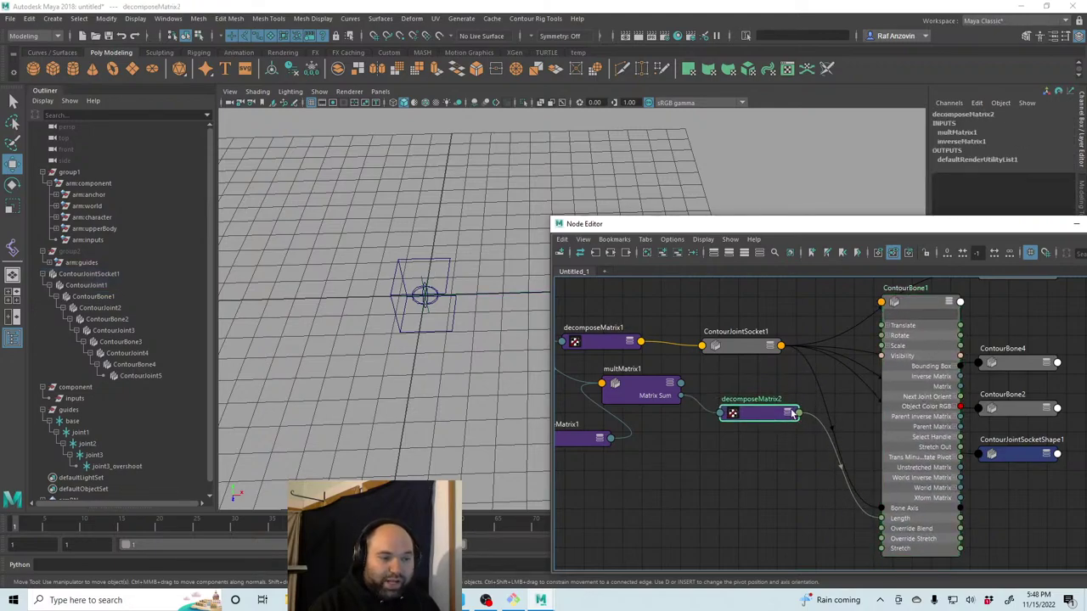
left_click(789, 412)
left_click(788, 413)
left_click_drag(798, 456, 881, 306)
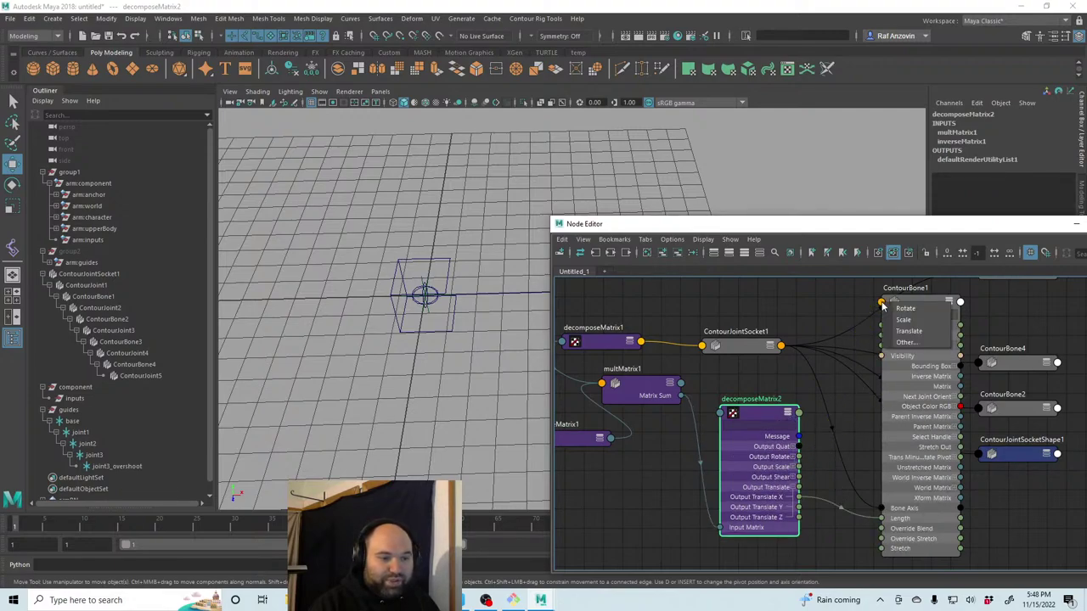
left_click(905, 342)
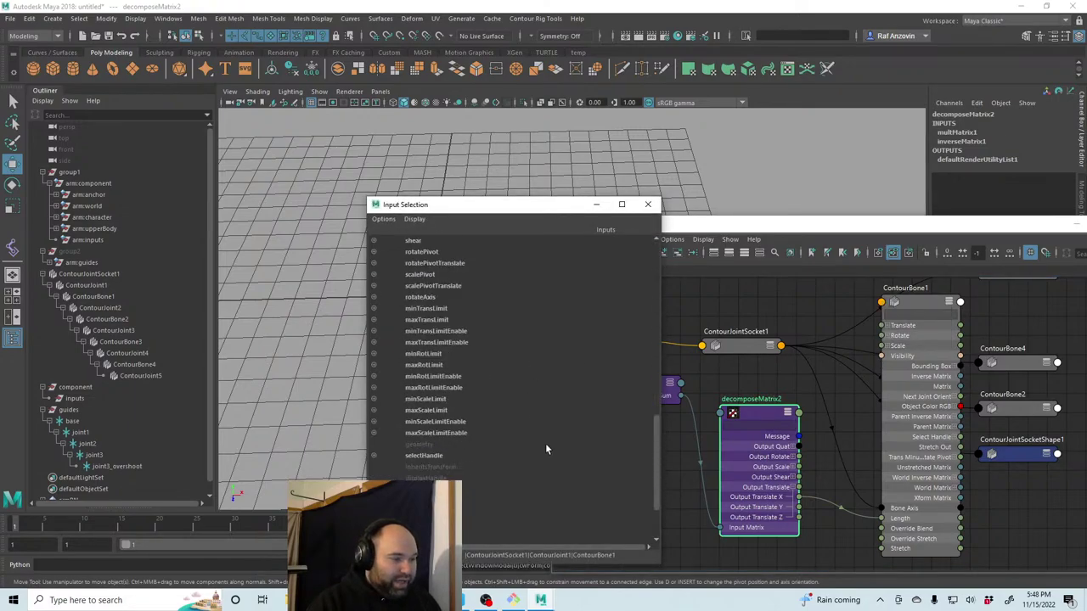
left_click(468, 500)
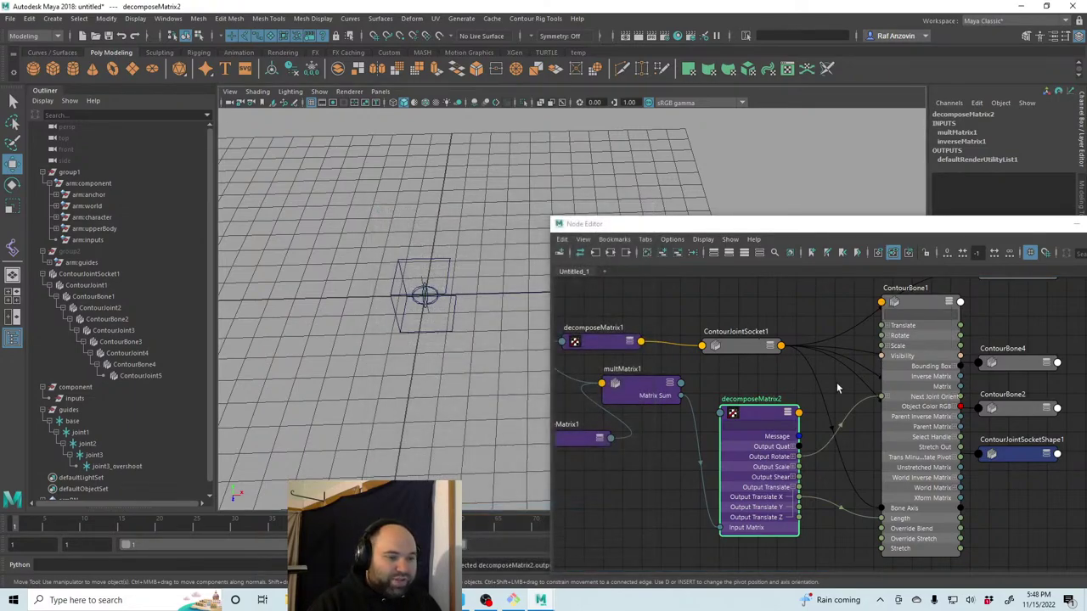
Collapse decomposeMatrix2 beside multMatrix1 and shift the ContourBone1 node slightly down in the graph.
left_click(788, 413)
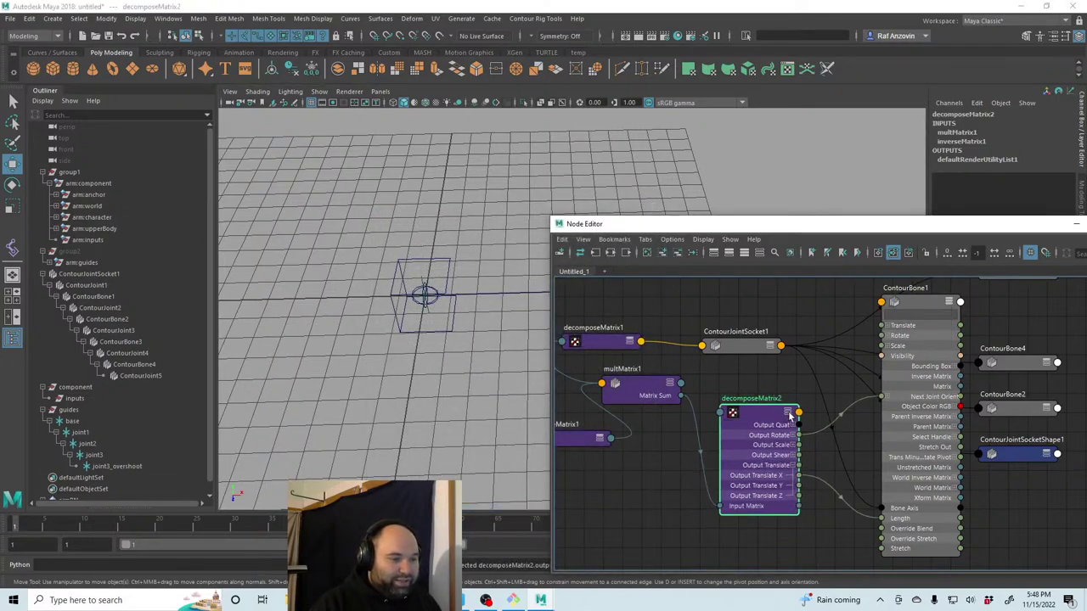
left_click(787, 413)
left_click(786, 414)
left_click(782, 413)
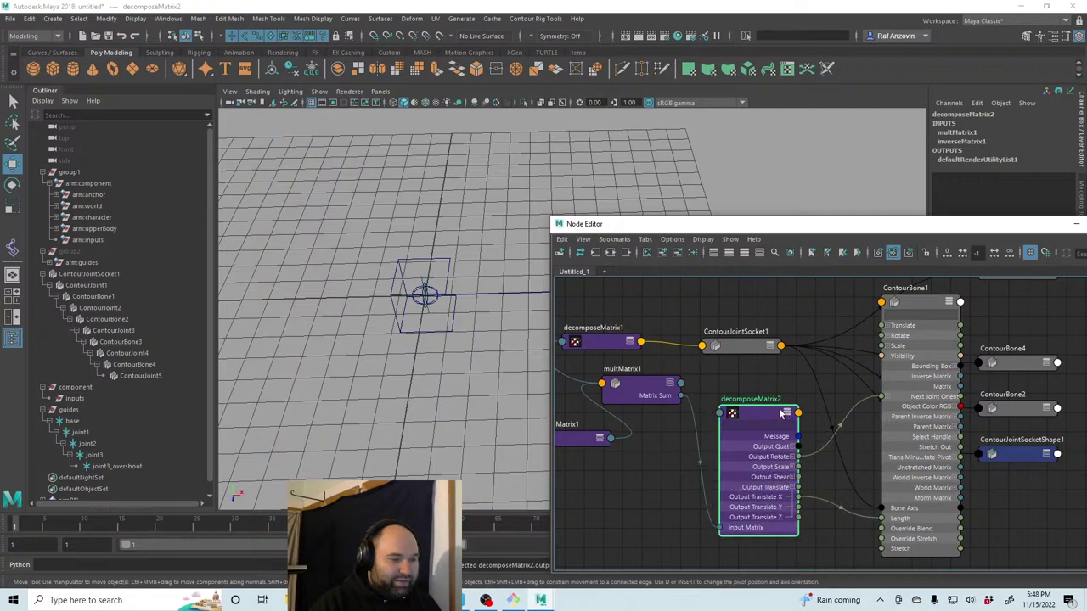
left_click(782, 413)
left_click(782, 414)
left_click(774, 399)
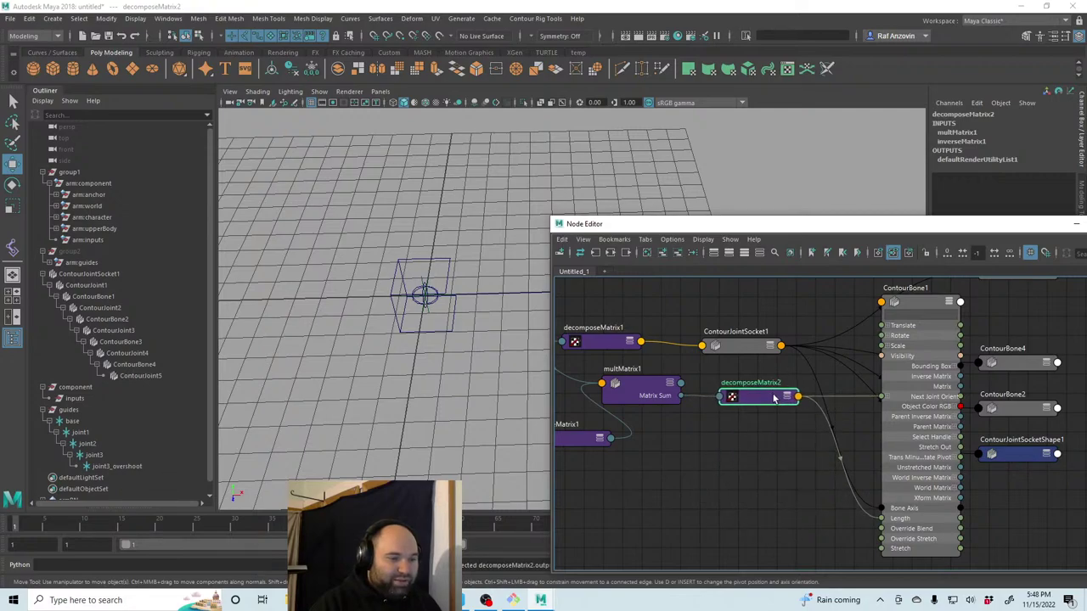
scroll(728, 400, "down", 2)
mouse_move(898, 331)
left_mouse_down()
mouse_move(900, 348)
mouse_move(887, 349)
left_mouse_up()
scroll(773, 437, "down", 2)
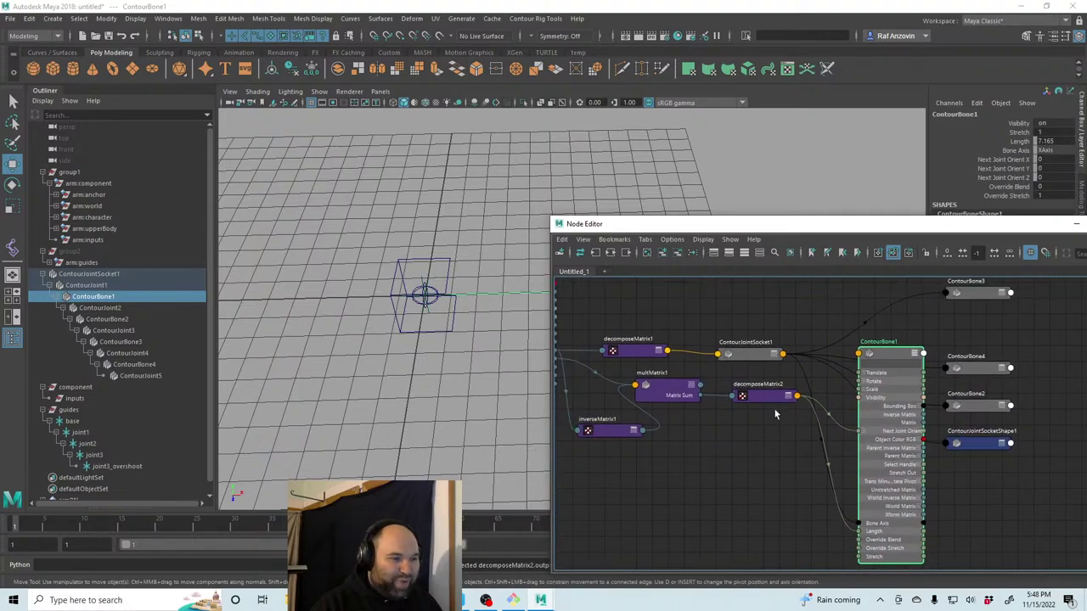
Test the connection by rotating the joint1 guide to about 26, -60 and -2 degrees in X, Y and Z.
left_click_drag(654, 223, 677, 379)
left_click(678, 280)
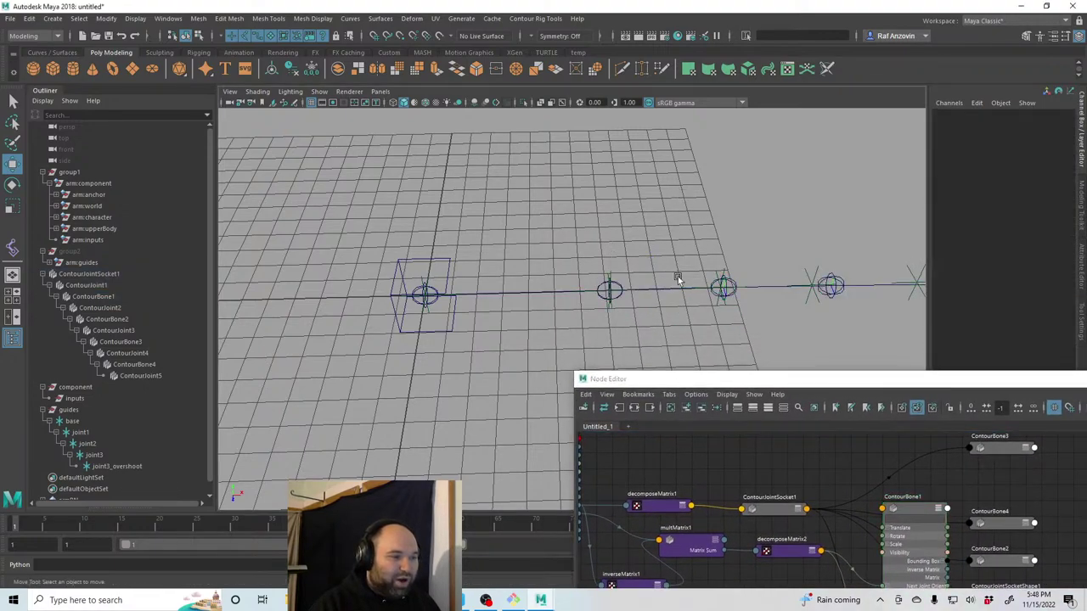
left_click_drag(677, 280, 745, 235, "alt")
left_click(513, 313)
key("e")
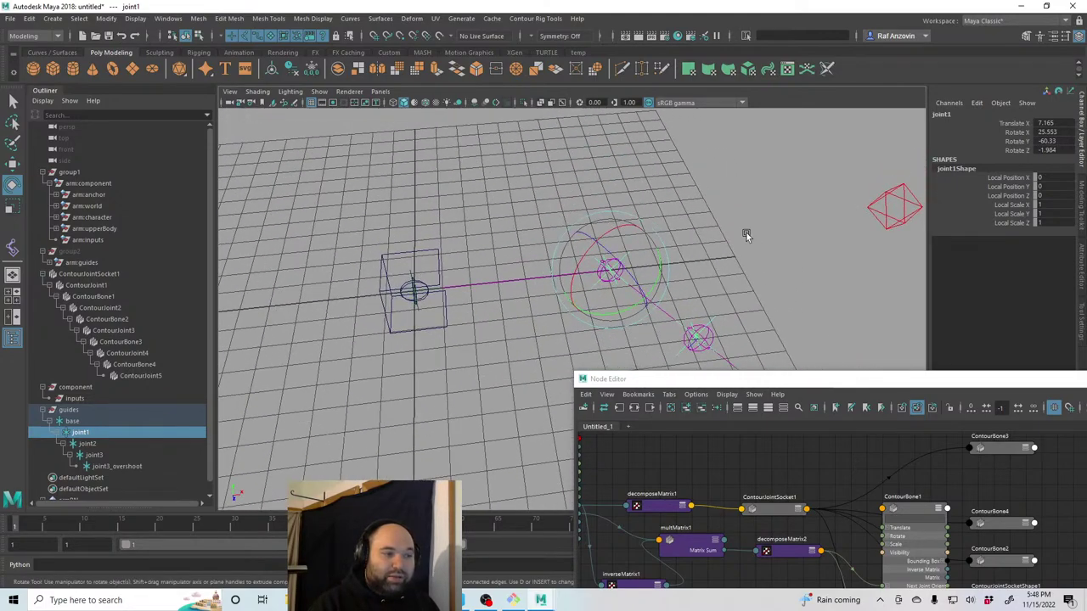
left_click(746, 235)
Inspect ContourJoint2's rotation channels and ContourBone1's Next Joint Orient values.
left_click(606, 262)
mouse_move(771, 306)
left_mouse_down("alt")
mouse_move(726, 297)
mouse_move(733, 279)
left_mouse_up("alt")
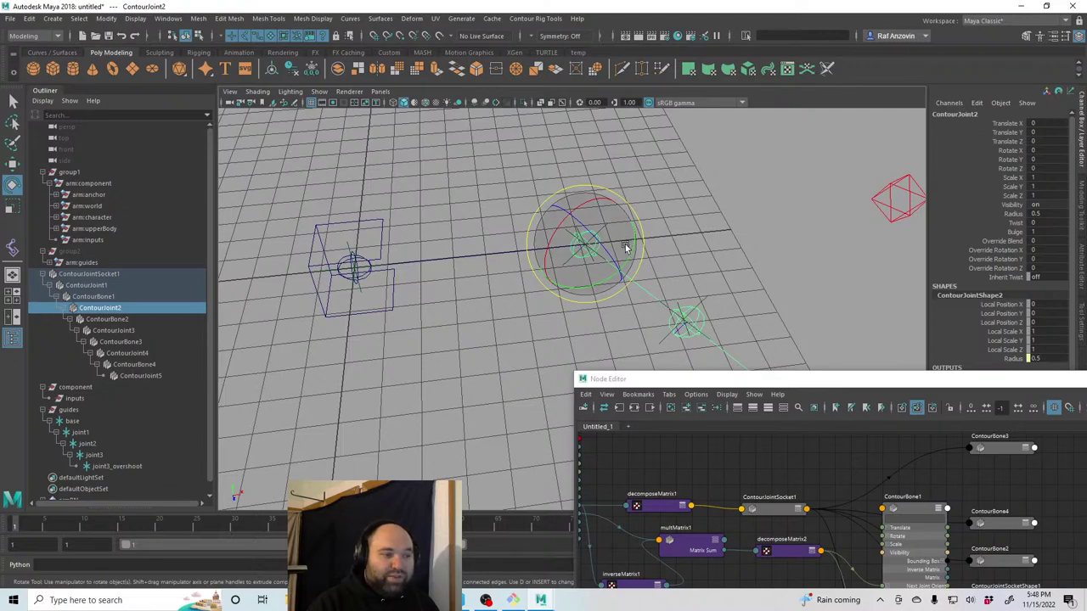
left_click(509, 265)
left_click(491, 258)
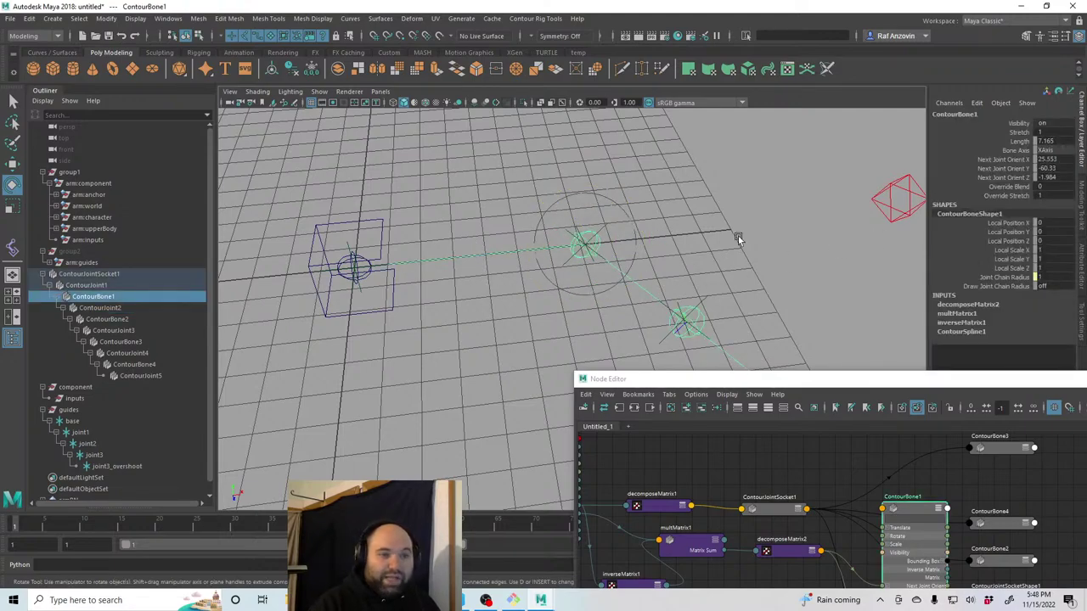
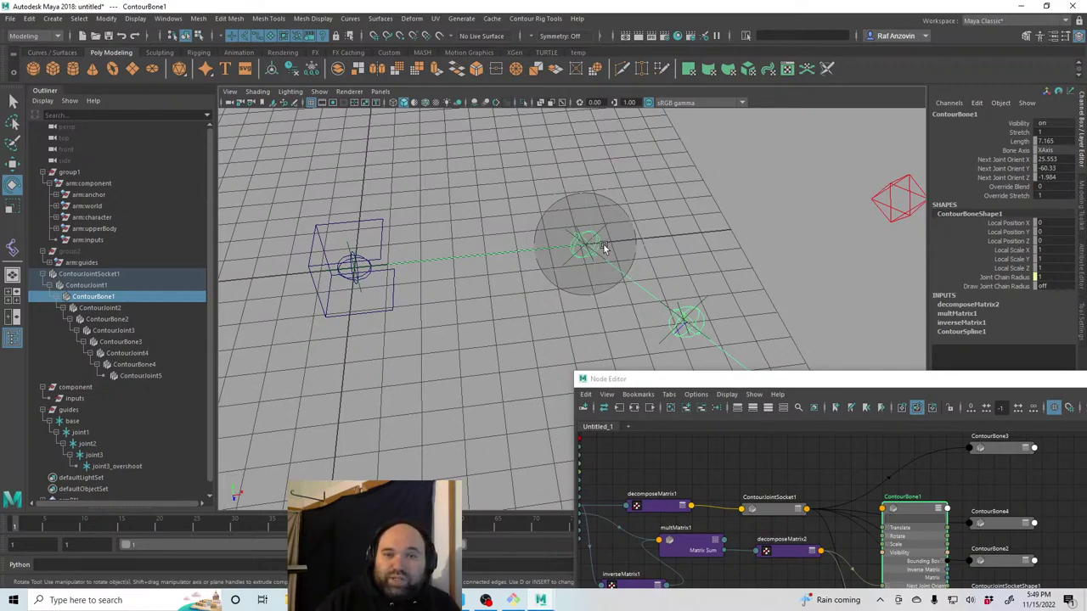
Reset the joint1 guide's Rotate X, Y and Z to 0.
left_click(691, 204)
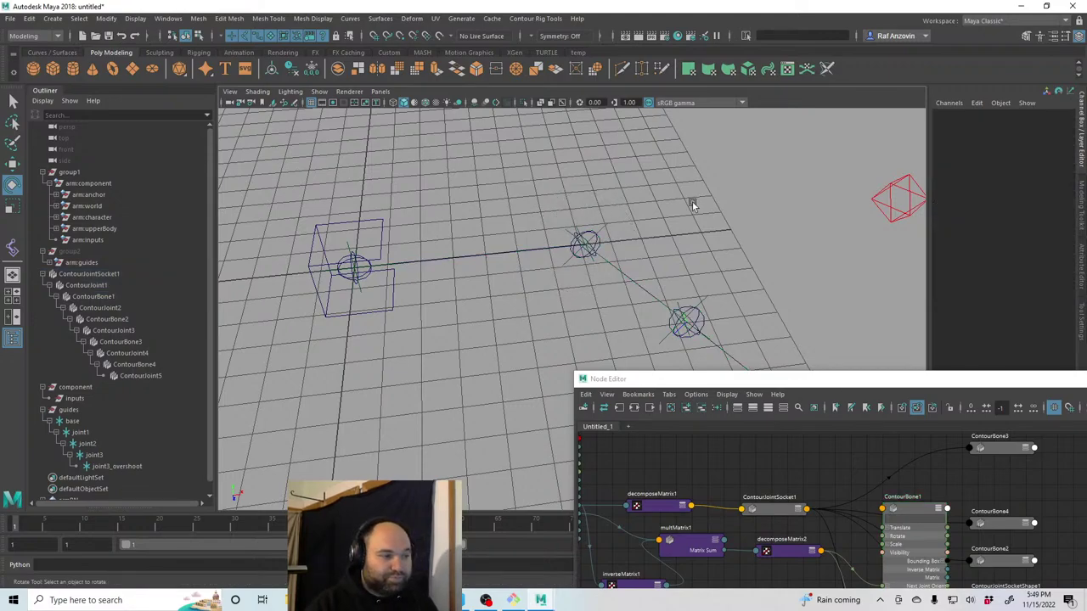
left_click(601, 236)
left_click_drag(1061, 149, 1060, 133)
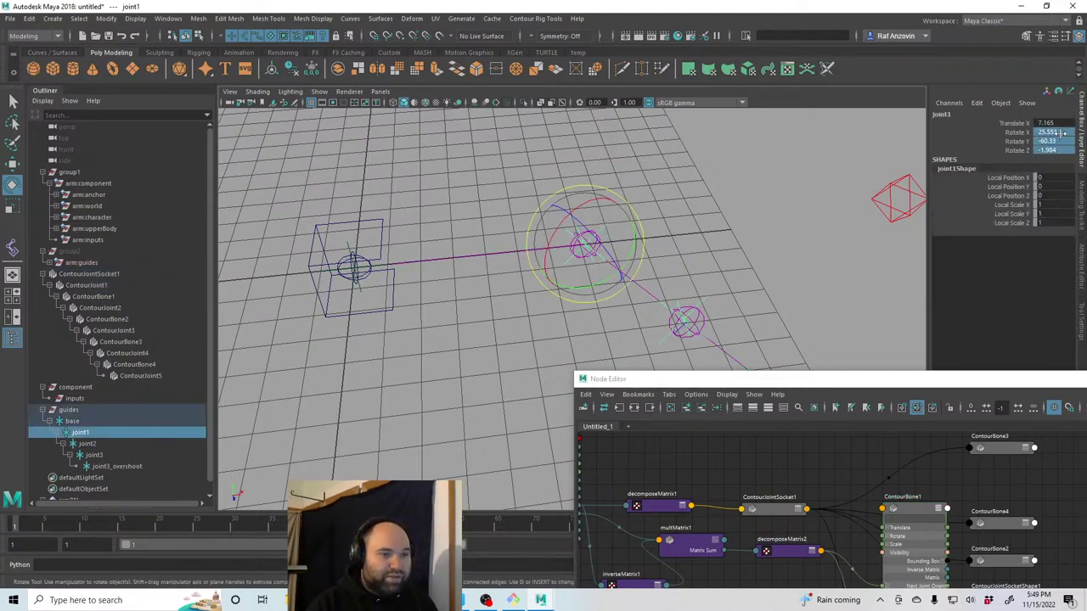
type("0")
key("Return")
left_click(684, 144)
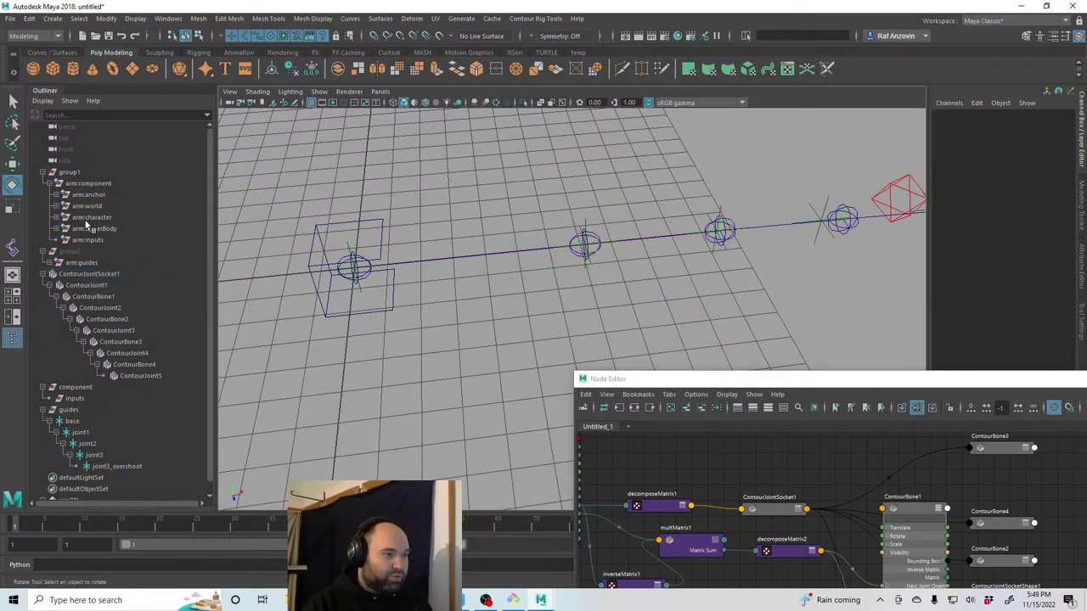
Collapse ContourBone1 and line up inverseMatrix1, multMatrix1, decomposeMatrix2 and ContourBone1 in a row below the joint socket nodes.
left_click(13, 164)
left_click_drag(539, 204, 579, 231, "alt")
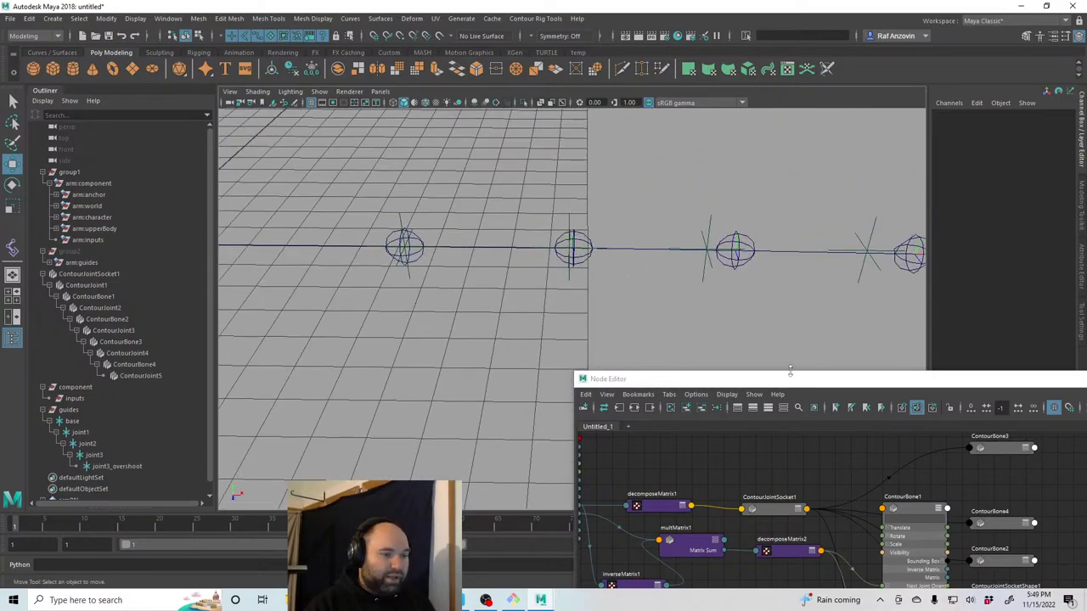
left_click_drag(741, 260, 616, 271, "alt")
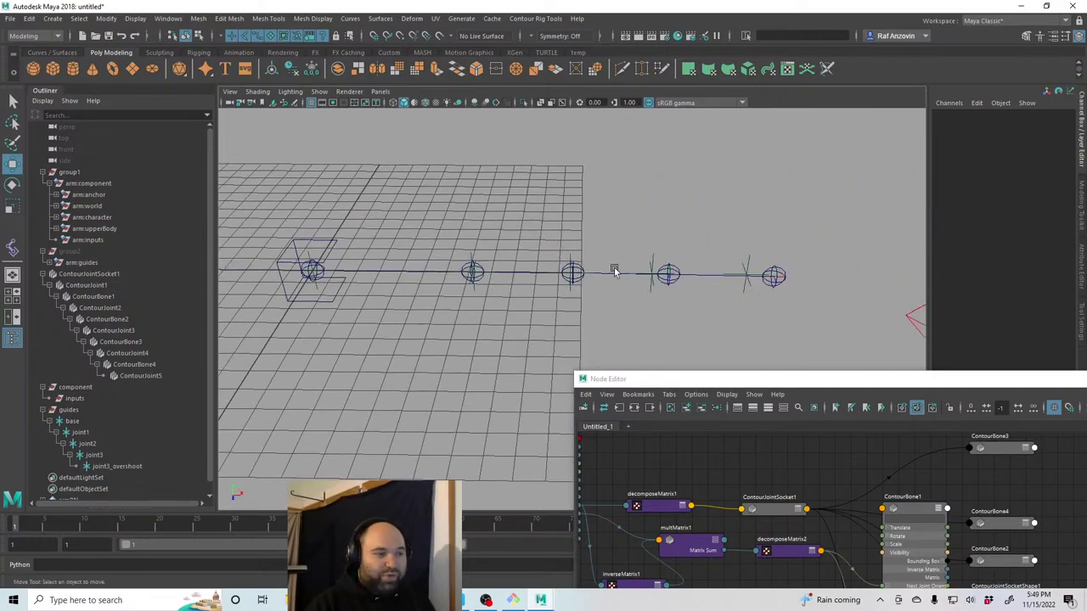
left_click_drag(700, 324, 531, 126, "alt")
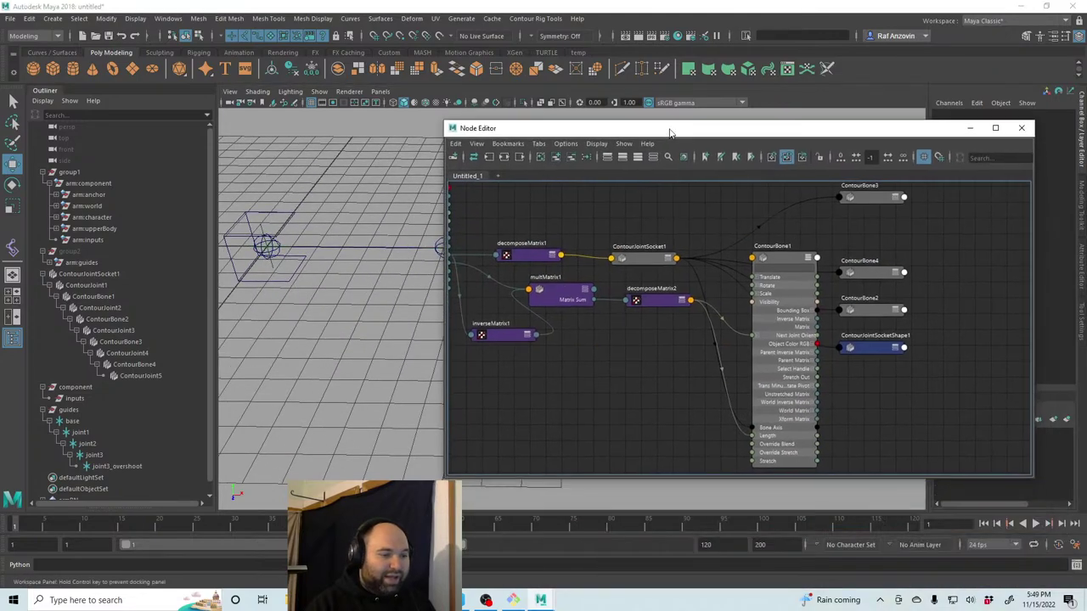
left_click(808, 261)
left_click_drag(807, 259, 788, 350)
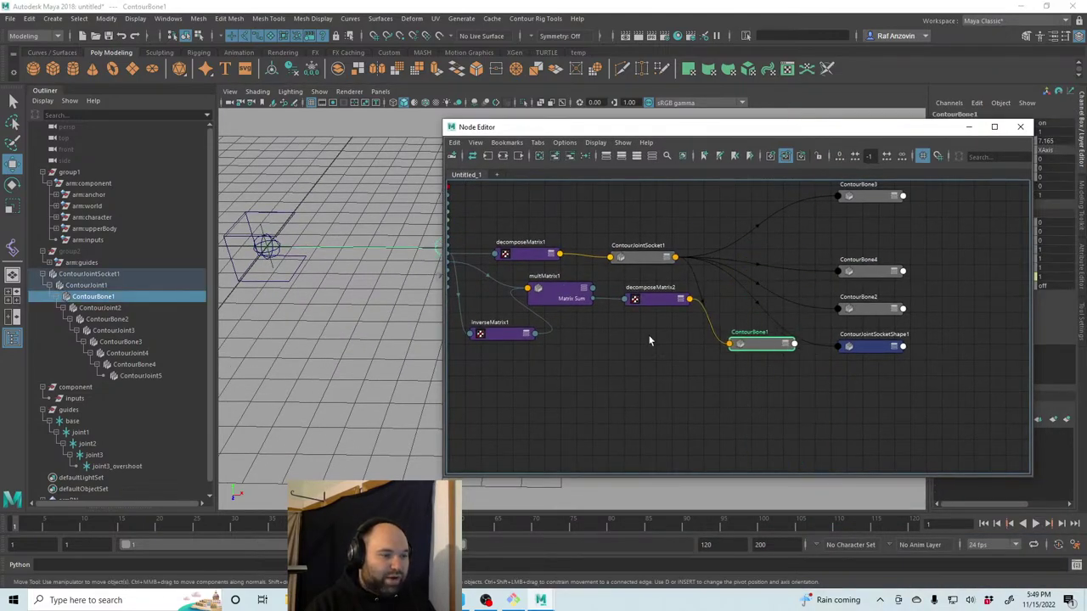
middle_click_drag(678, 338, 794, 385)
left_click_drag(618, 381, 581, 390)
left_click_drag(675, 340, 672, 377)
left_click_drag(771, 353, 768, 386)
left_click_drag(883, 394, 866, 381)
Move the inputs node left in the graph to leave space before the matrix nodes.
middle_click_drag(815, 408, 764, 422)
scroll(736, 420, "down", 1)
left_click_drag(566, 190, 536, 190)
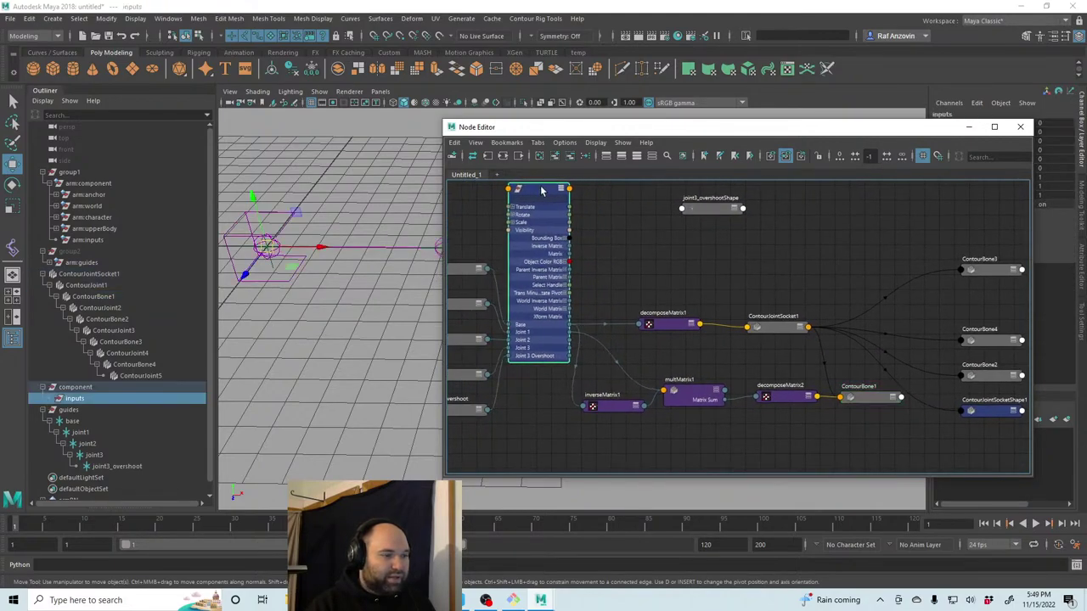
scroll(734, 306, "up", 1)
mouse_move(736, 303)
middle_mouse_down()
mouse_move(722, 288)
mouse_move(718, 309)
middle_mouse_up()
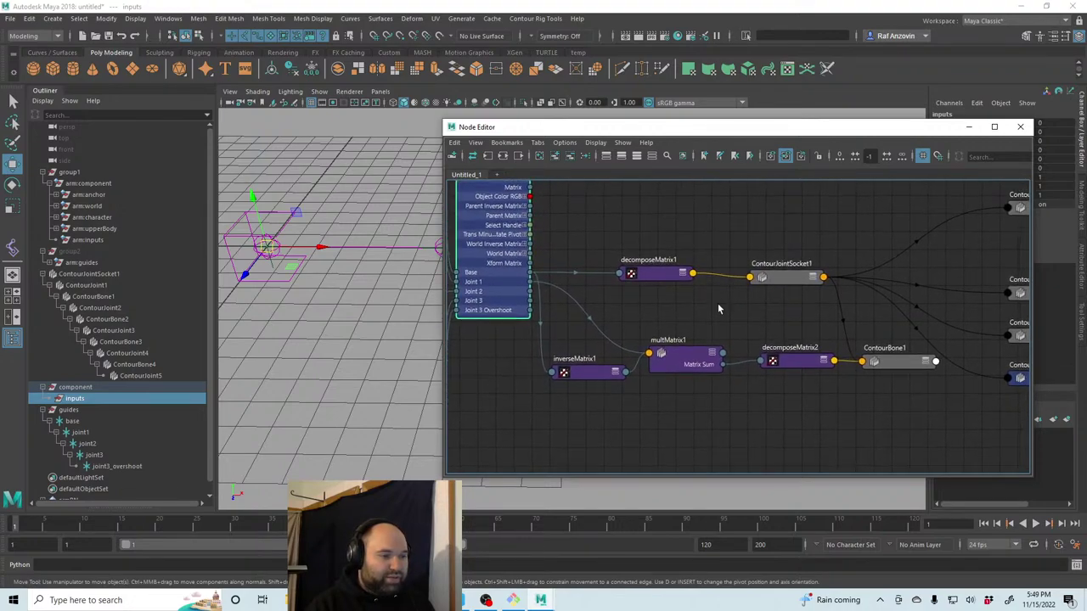
Expand multMatrix1 to show its Matrix In entries and reposition it between inverseMatrix1 and decomposeMatrix2.
left_click(713, 355)
key("3")
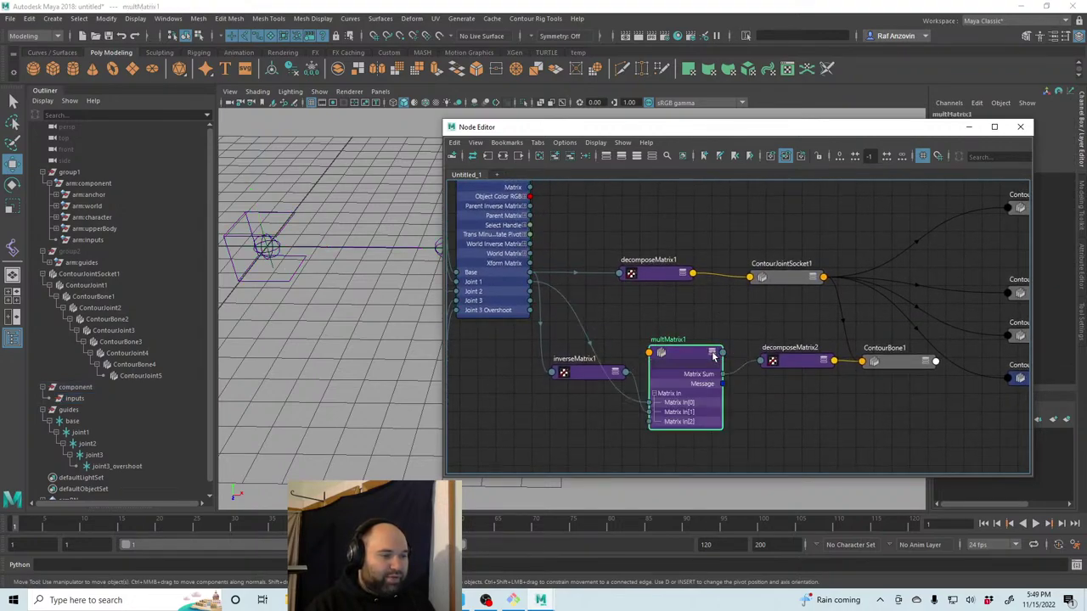
left_click_drag(713, 354, 706, 309)
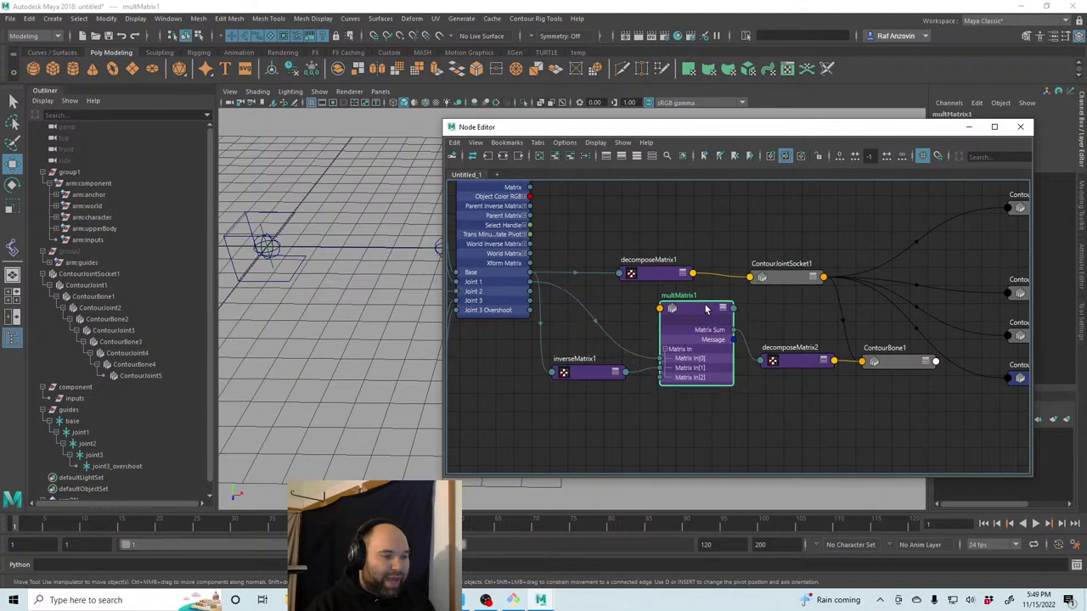
Expand decomposeMatrix2 to show its output and input attributes and move it up beside multMatrix1.
left_click(825, 363)
left_click(824, 363)
left_click_drag(819, 365, 812, 327)
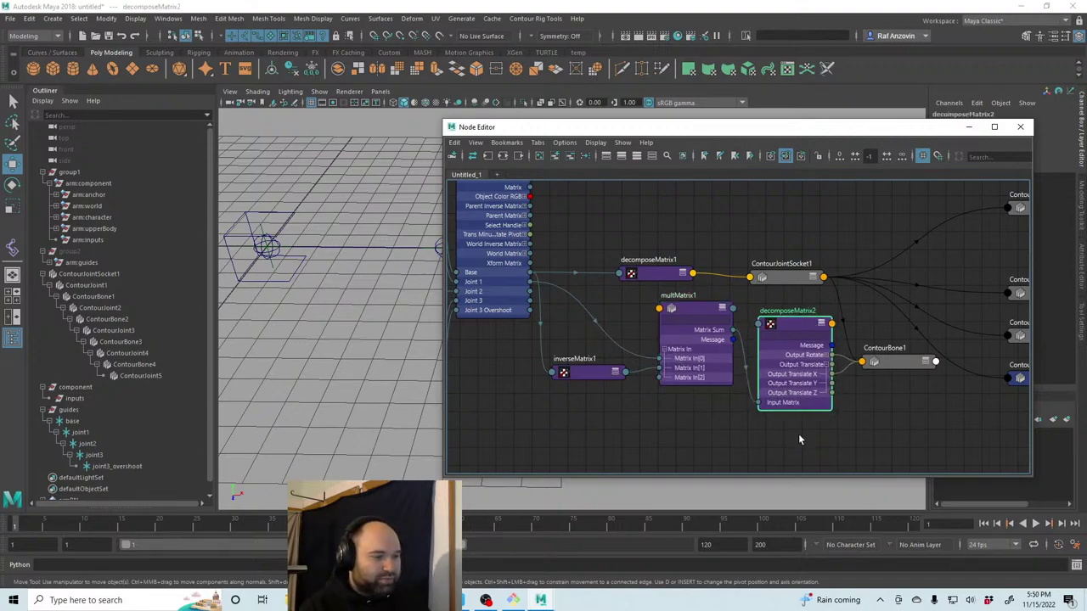
left_click_drag(751, 450, 598, 330)
middle_click_drag(639, 316, 653, 324, "alt")
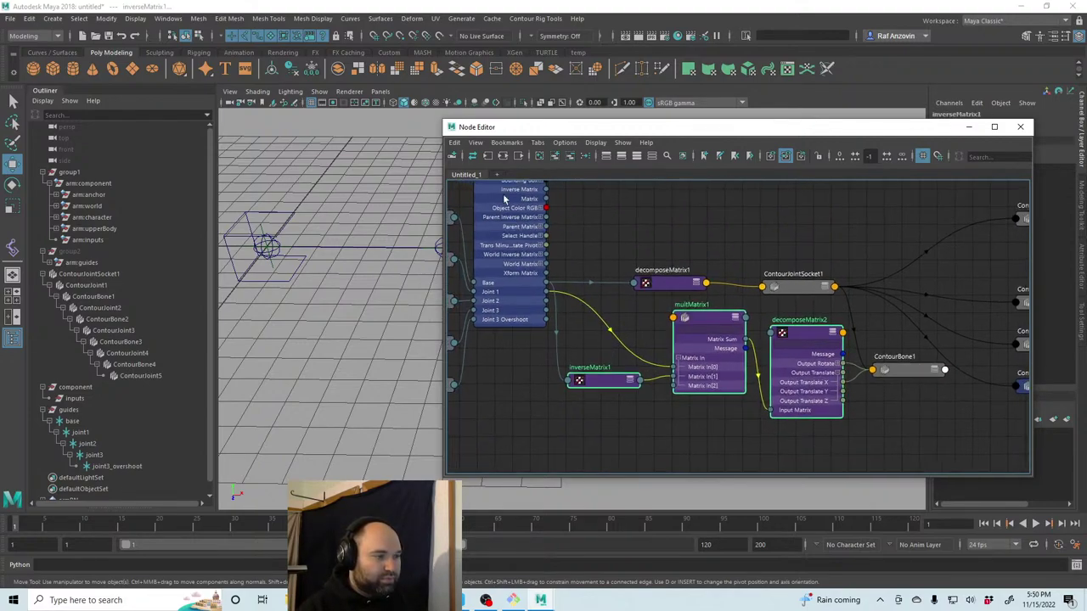
left_click(478, 142)
left_click(481, 144)
left_click(31, 18)
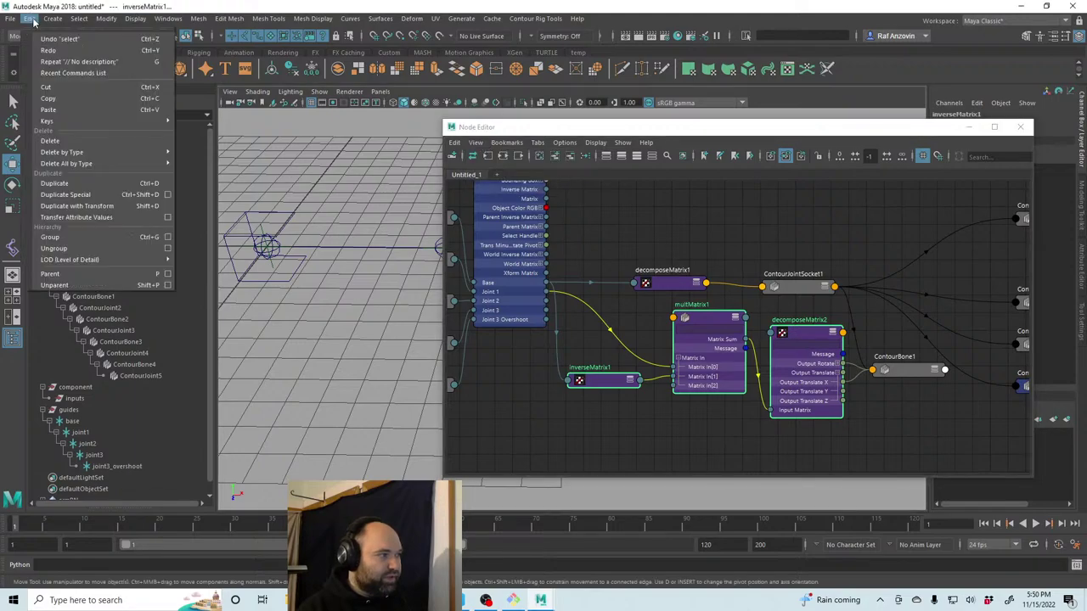
left_click(10, 19)
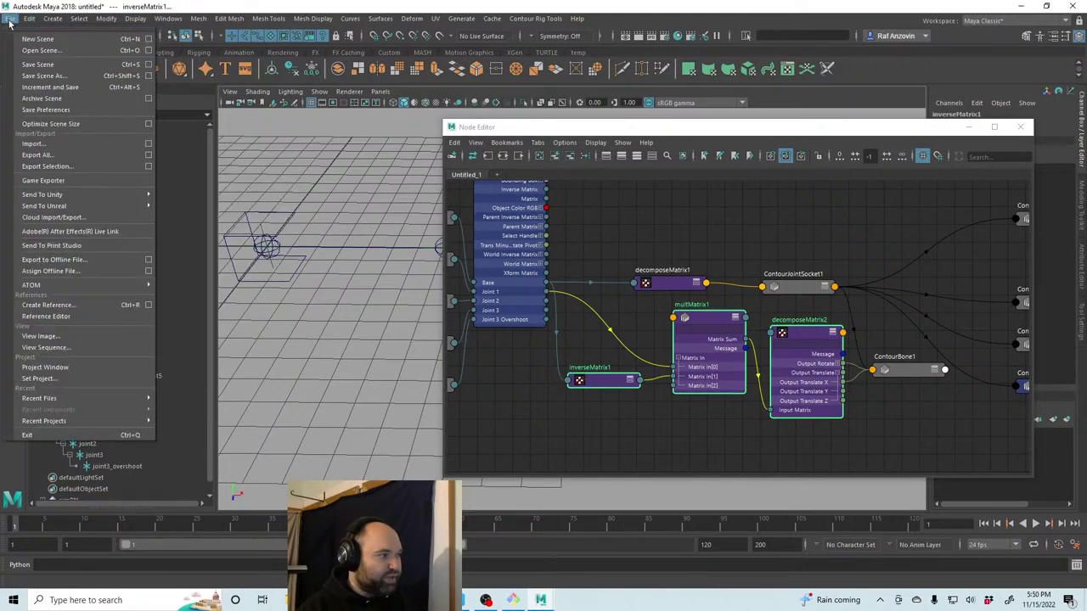
left_click(29, 18)
left_click(173, 198)
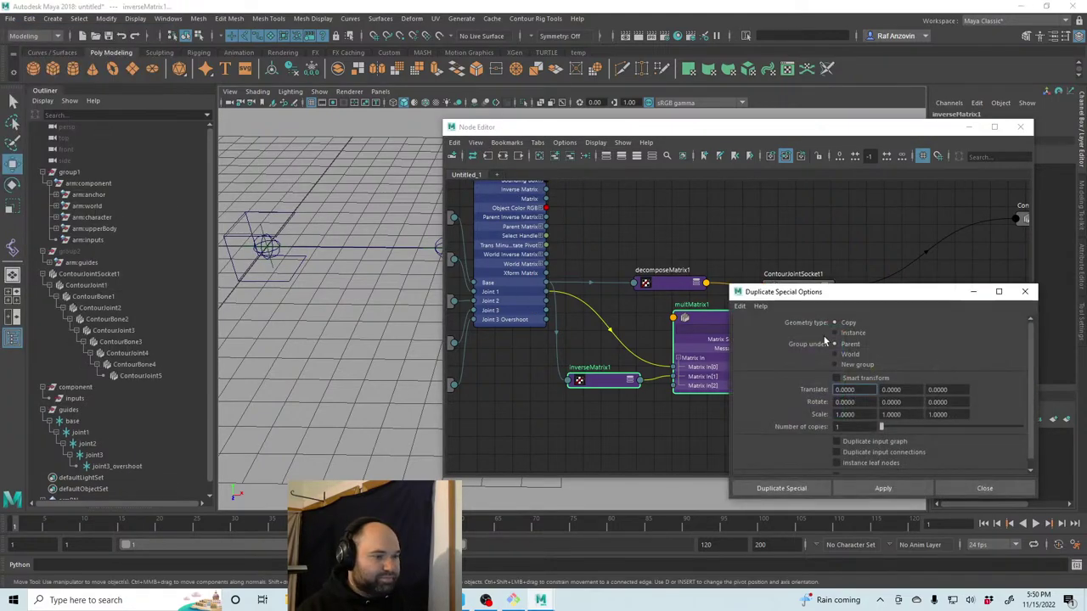
left_click_drag(882, 292, 596, 242)
scroll(680, 393, "down", 1)
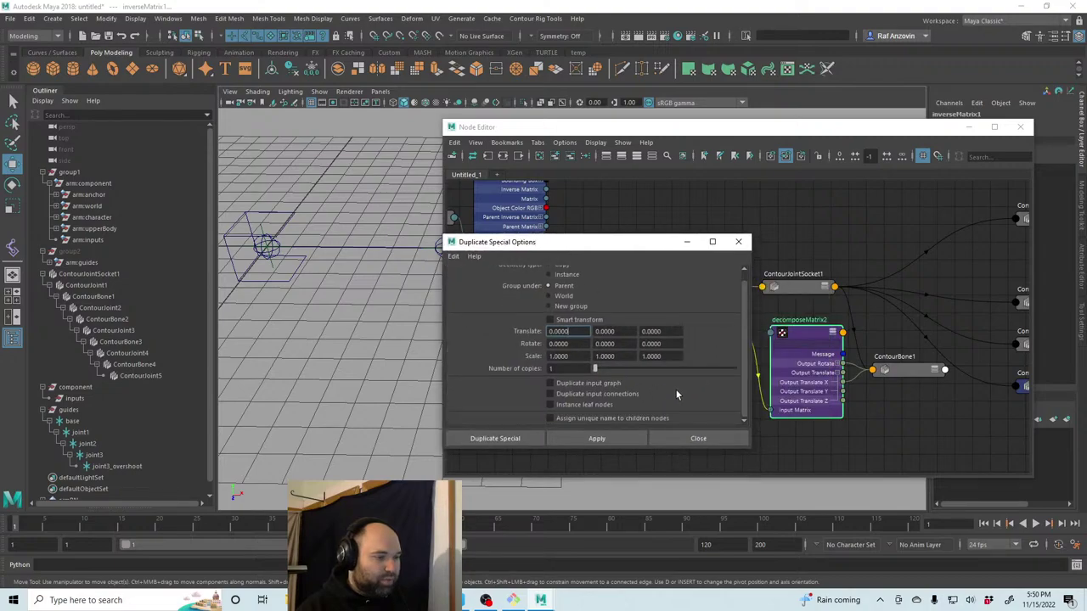
left_click(612, 385)
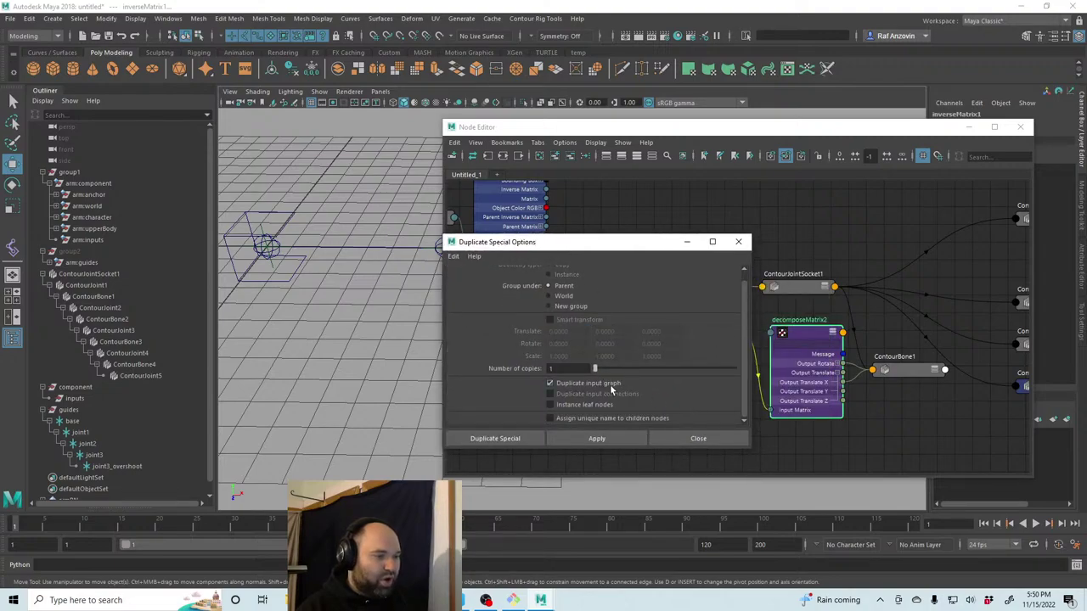
left_click(611, 388)
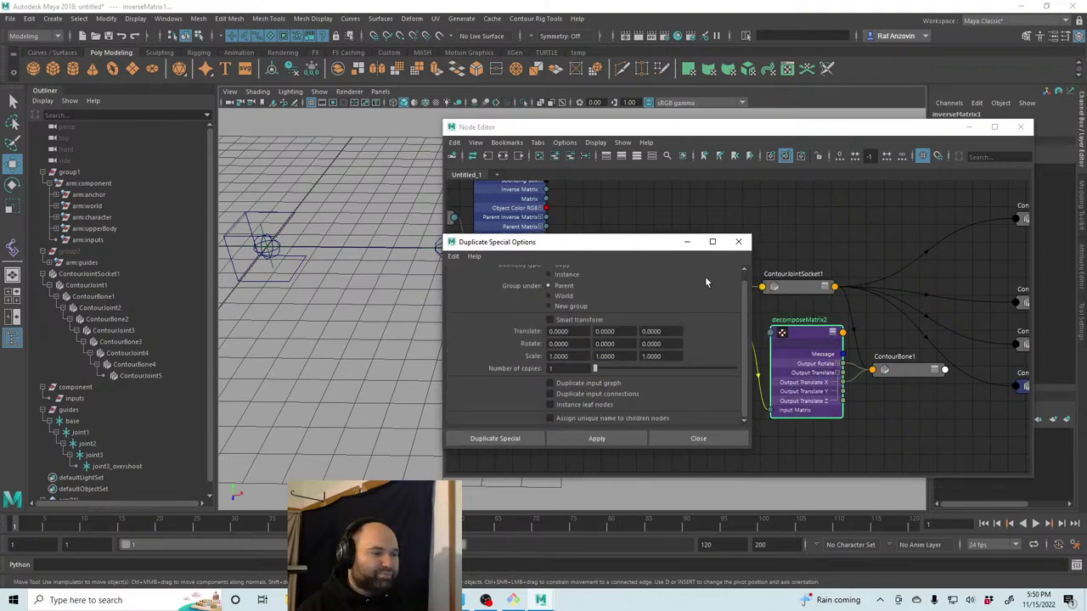
left_click(738, 242)
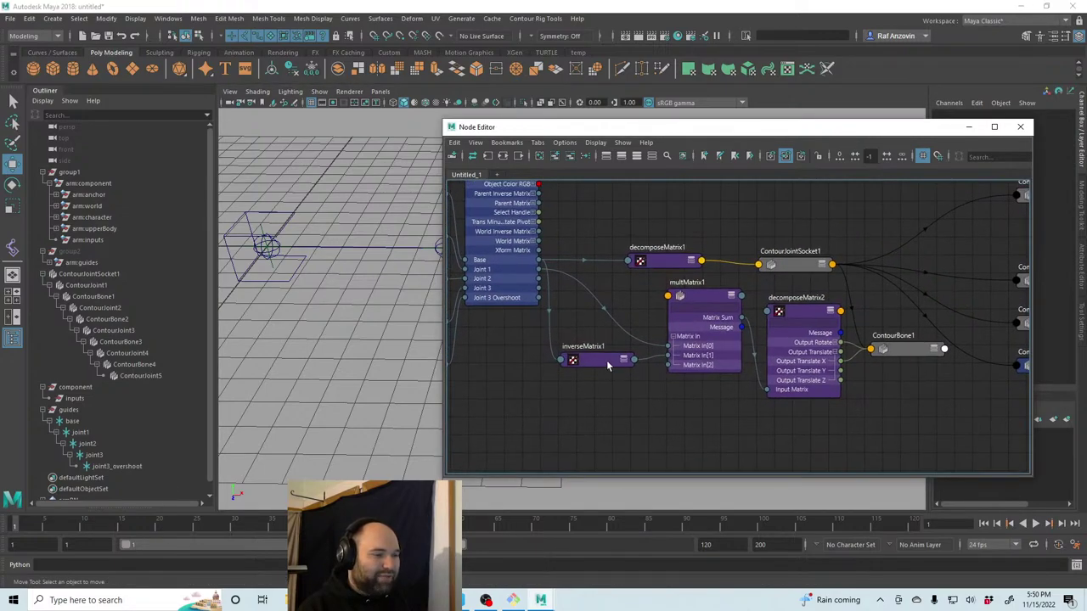
Duplicate the inverseMatrix1, multMatrix1 and decomposeMatrix2 nodes together.
left_click(683, 304)
left_click(800, 317)
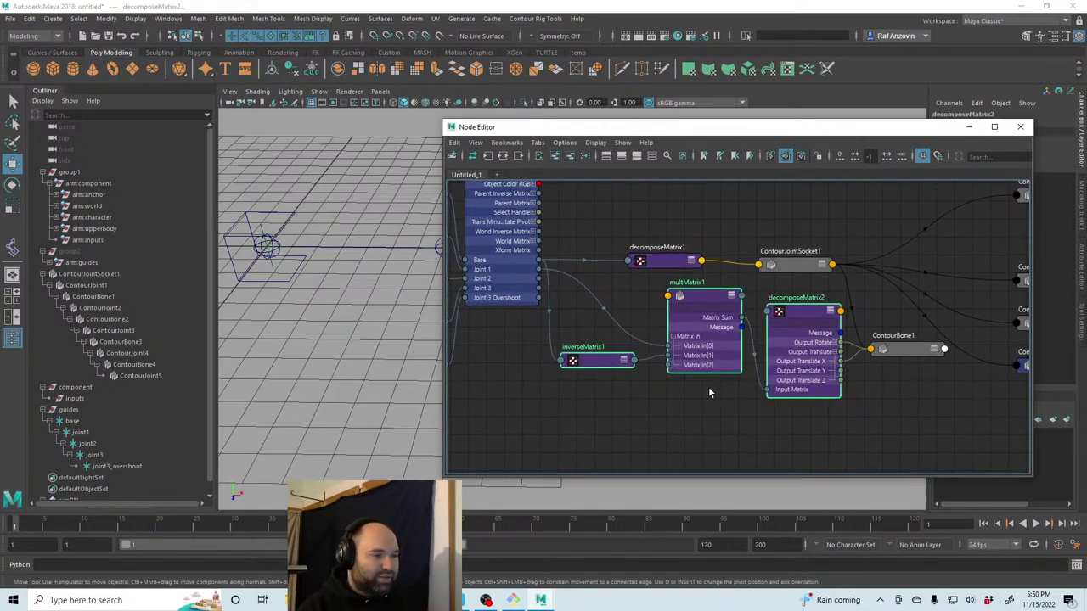
key("ctrl+d")
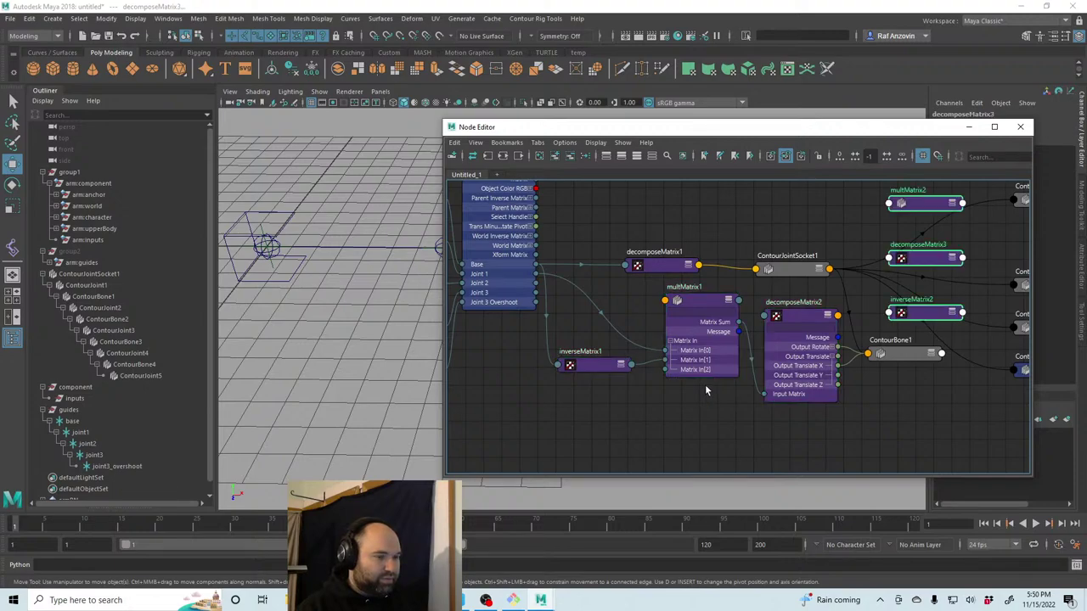
Arrange the duplicated inverseMatrix2, multMatrix2 and decomposeMatrix3 nodes in a row below the original matrix chain.
scroll(937, 375, "down", 2)
left_click_drag(925, 255, 671, 403)
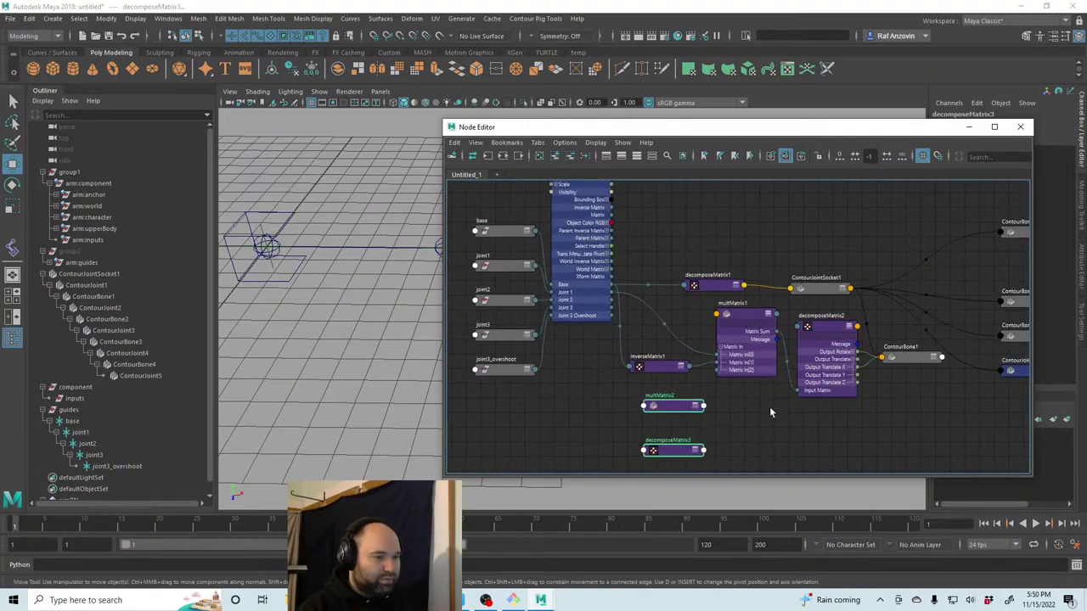
middle_click_drag(769, 406, 768, 361, "alt")
left_click(735, 395)
left_click_drag(673, 371, 756, 419)
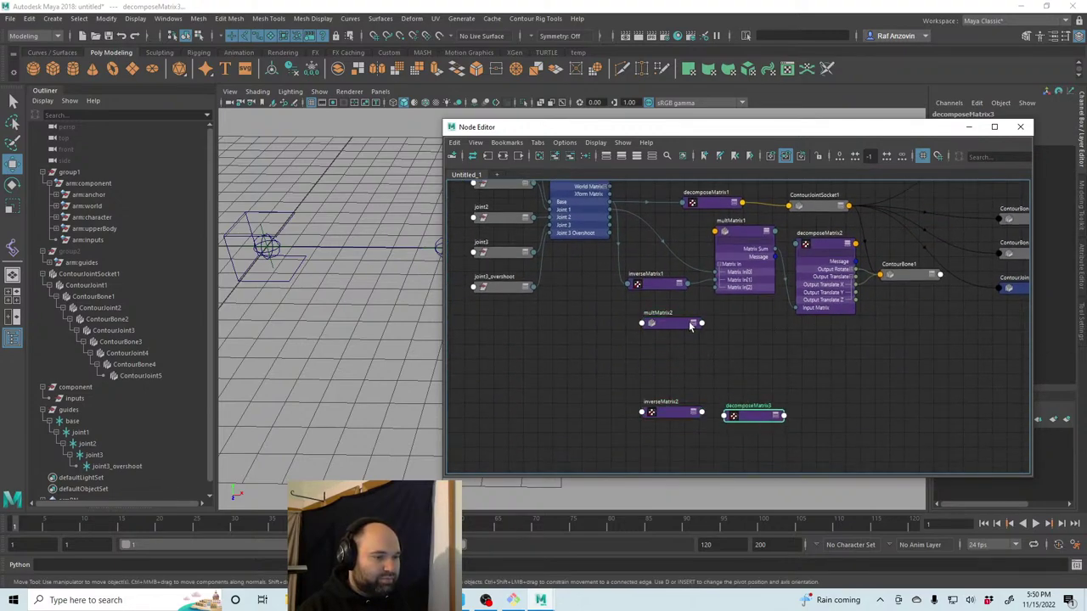
left_click_drag(684, 326, 861, 436)
left_click_drag(763, 435, 763, 413)
left_click_drag(856, 436, 852, 424)
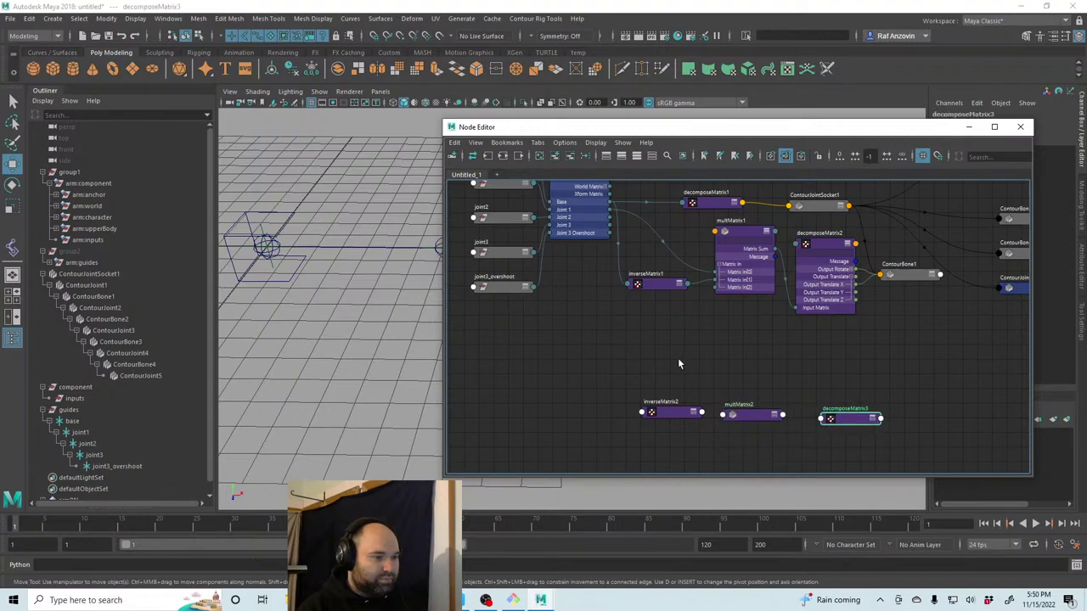
Raise inverseMatrix2 and multMatrix2 in the graph and connect the inputs node's Joint 2 output to multMatrix2's Matrix In.
middle_click_drag(677, 357, 646, 388, "alt")
scroll(650, 389, "down", 1)
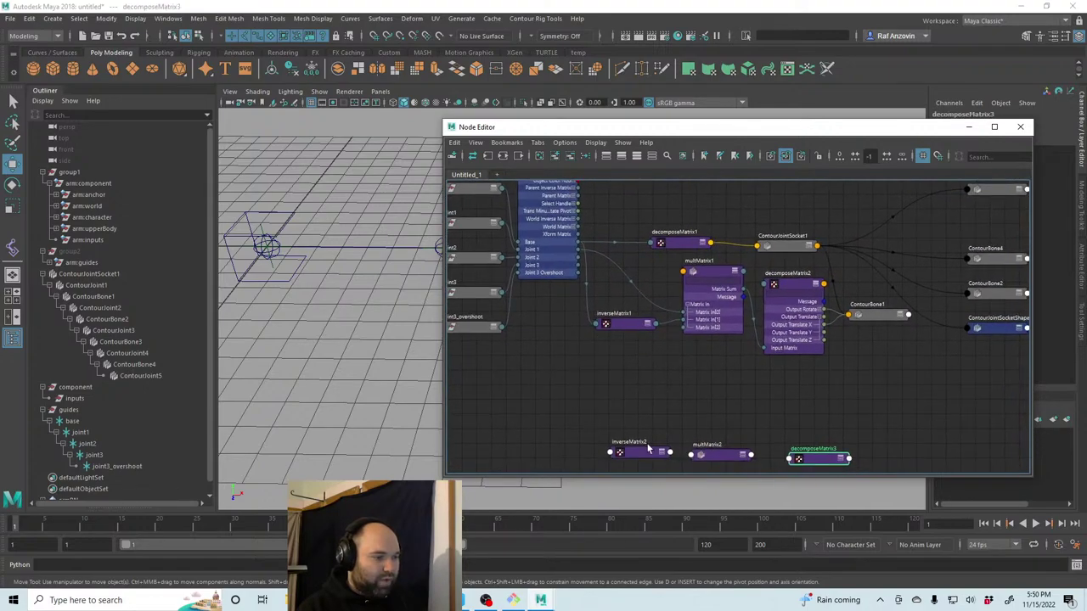
left_click_drag(650, 450, 650, 430)
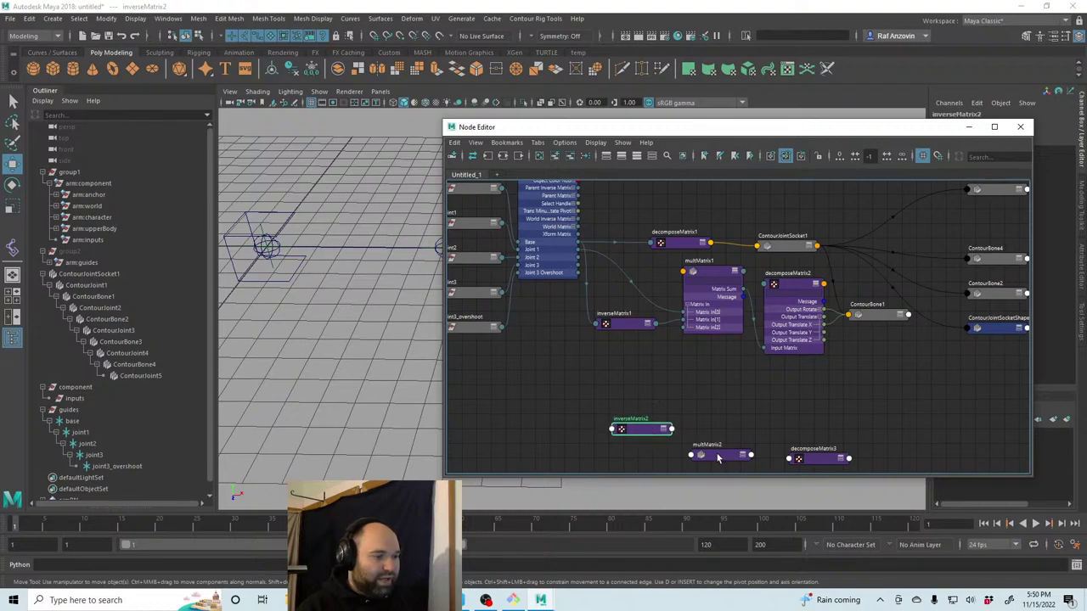
left_click_drag(717, 457, 705, 387)
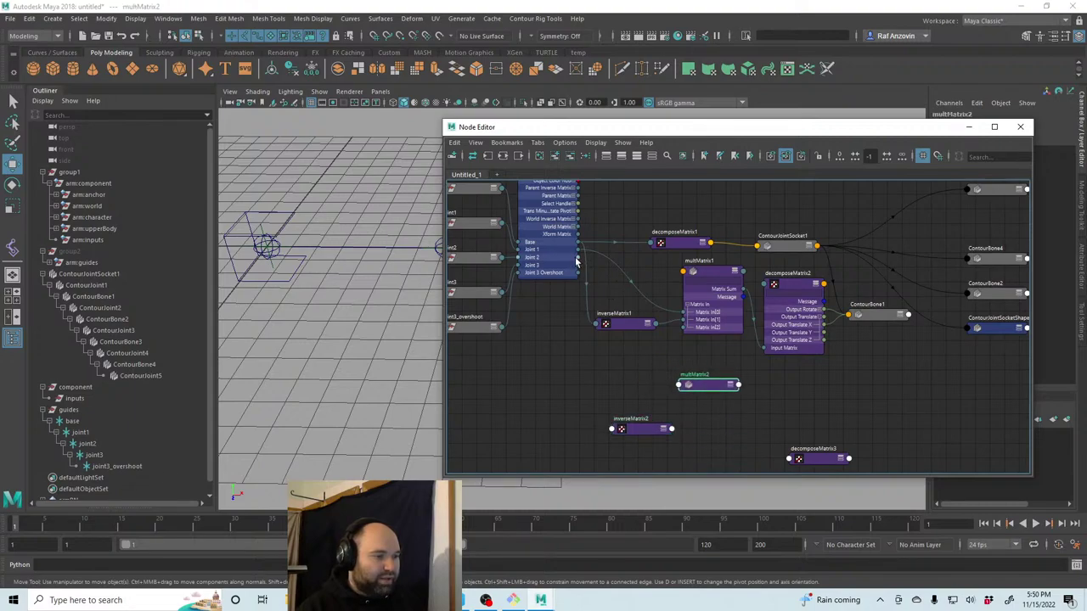
left_click_drag(596, 276, 703, 392)
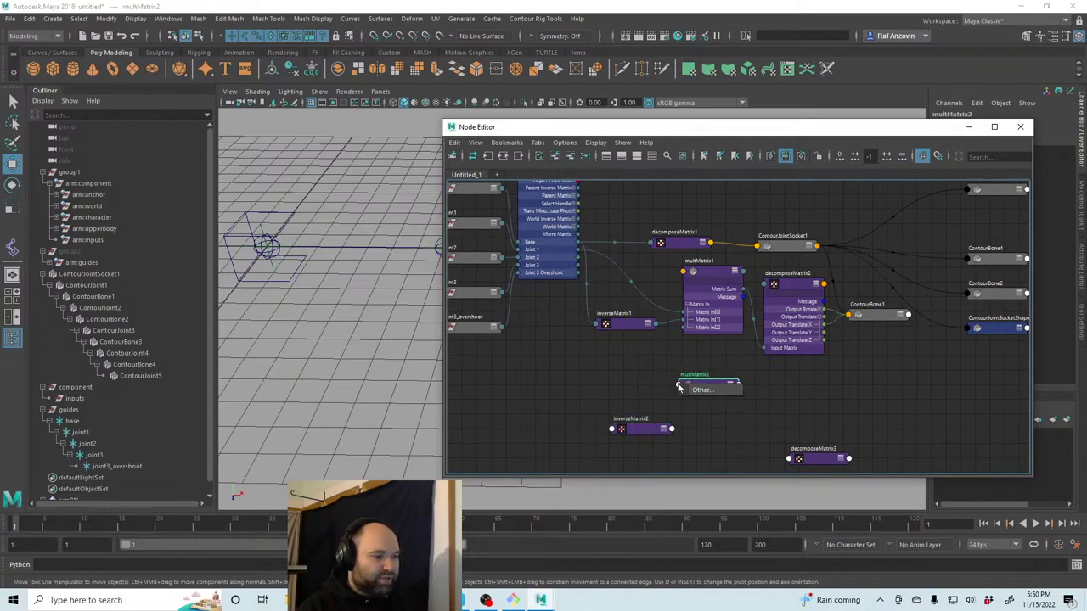
left_click(418, 286)
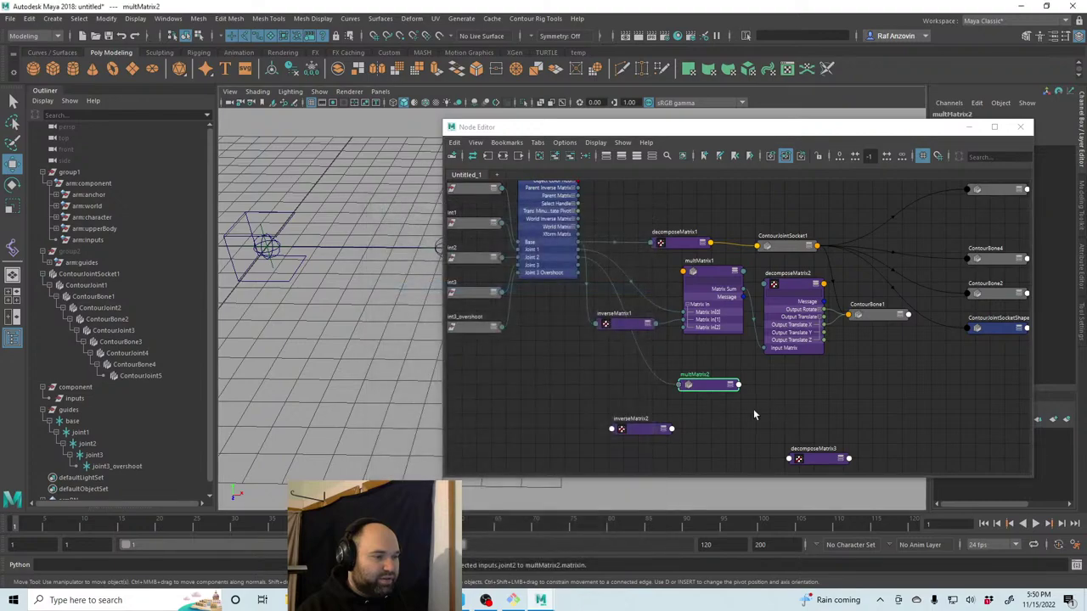
Connect the inputs node's Joint 1 output to the Input Matrix of inverseMatrix2.
left_click_drag(578, 262, 680, 389)
left_click(647, 437)
left_click(441, 291)
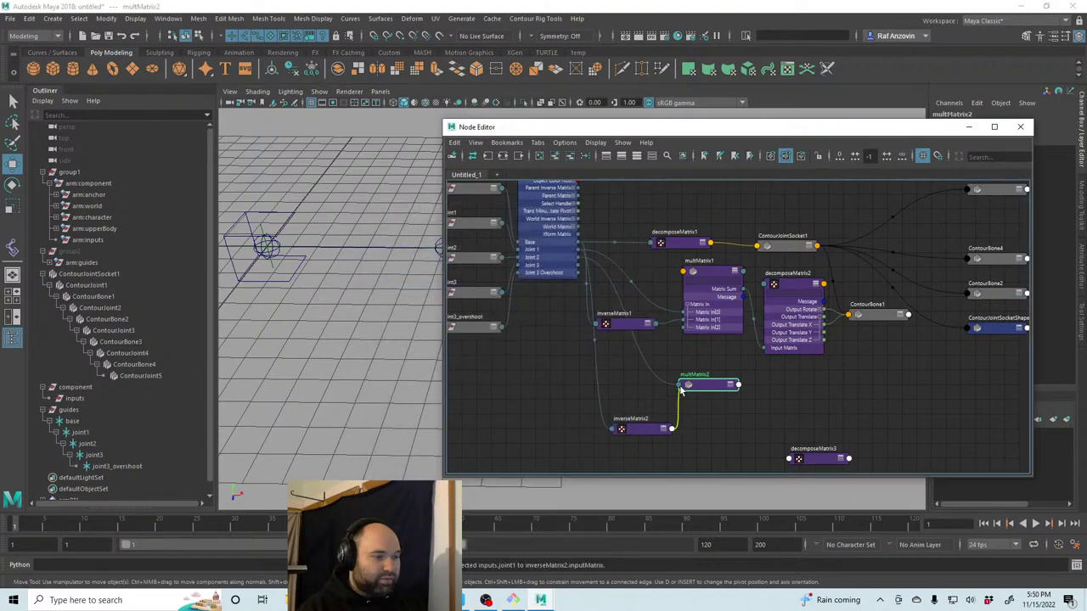
Expand multMatrix2's Matrix In entries and connect inverseMatrix2's Output Matrix to Matrix In[1].
left_click(731, 386)
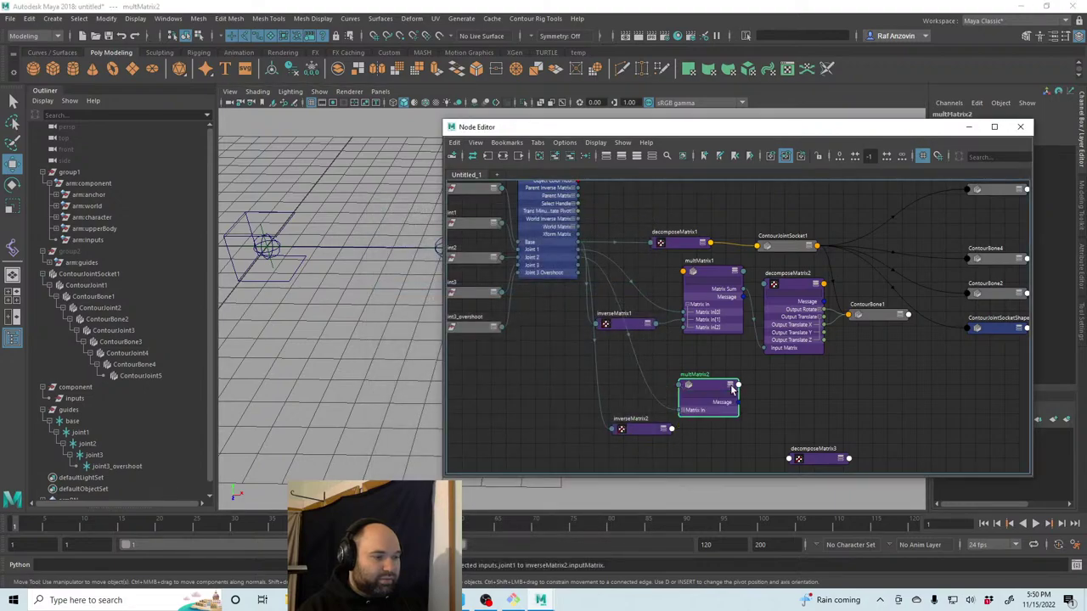
left_click(685, 412)
left_click_drag(654, 432, 689, 426)
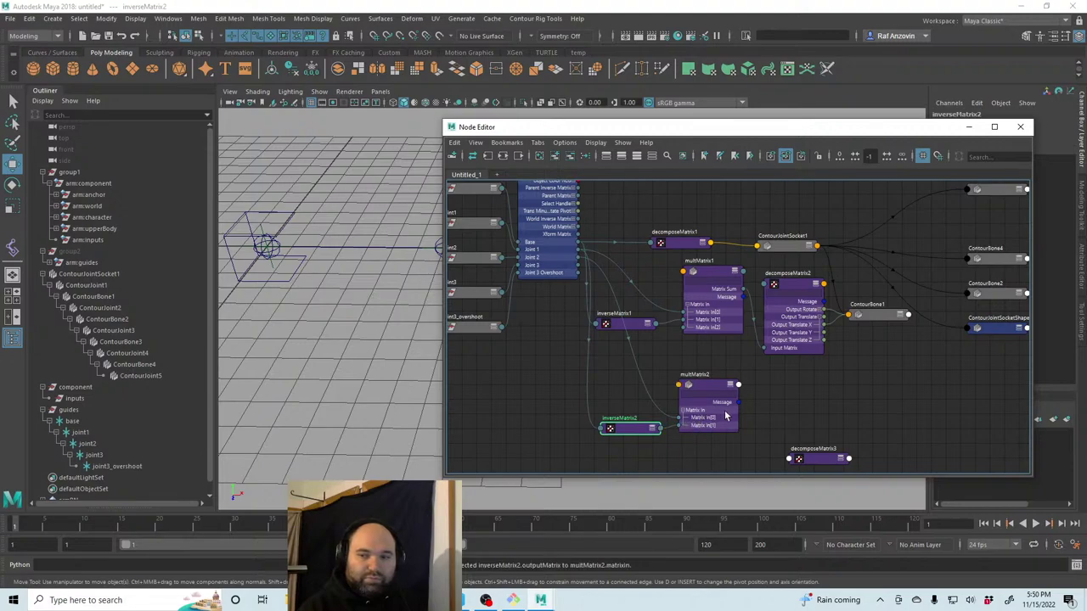
left_click(792, 400)
Reposition multMatrix2 and place decomposeMatrix3 beside it with its output attributes expanded.
scroll(764, 381, "up", 2)
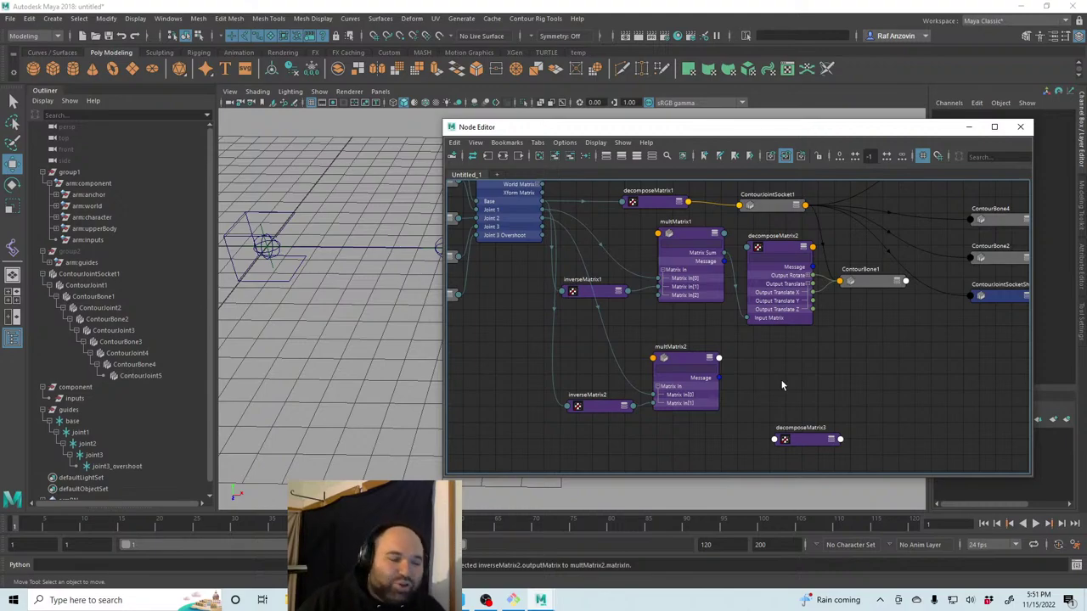
left_click_drag(677, 362, 690, 351)
left_click_drag(795, 432, 813, 355)
left_click(837, 379)
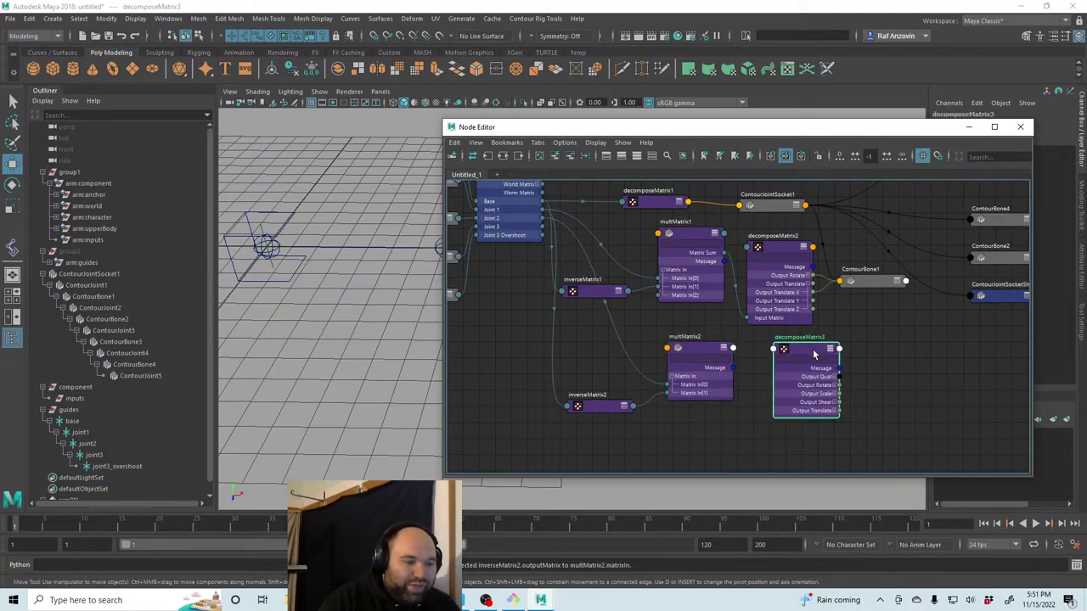
middle_click_drag(879, 381, 878, 402, "alt")
left_click(890, 390)
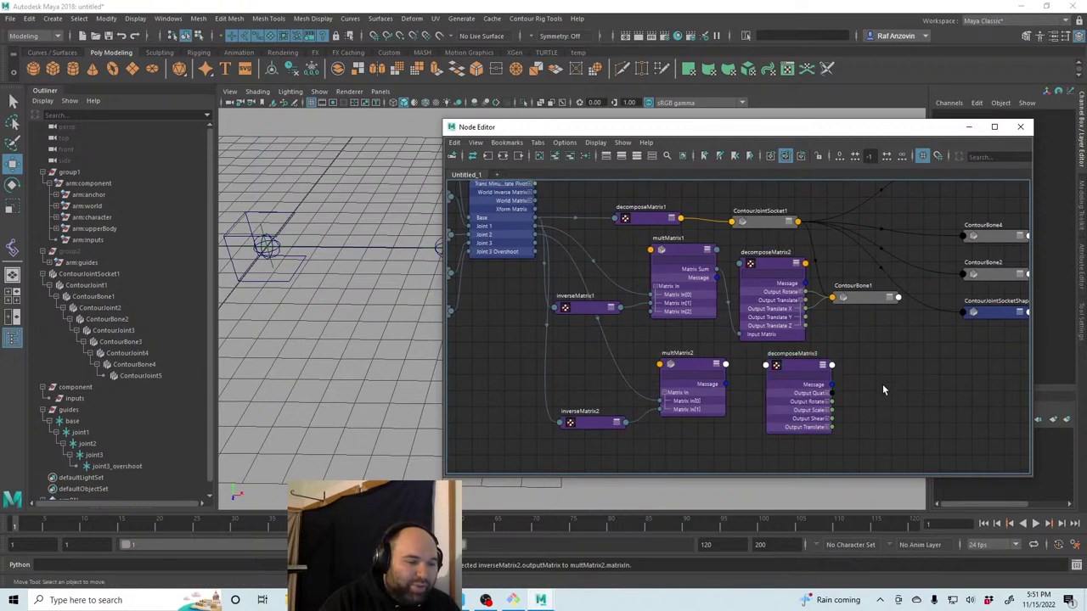
left_click_drag(792, 380, 783, 378)
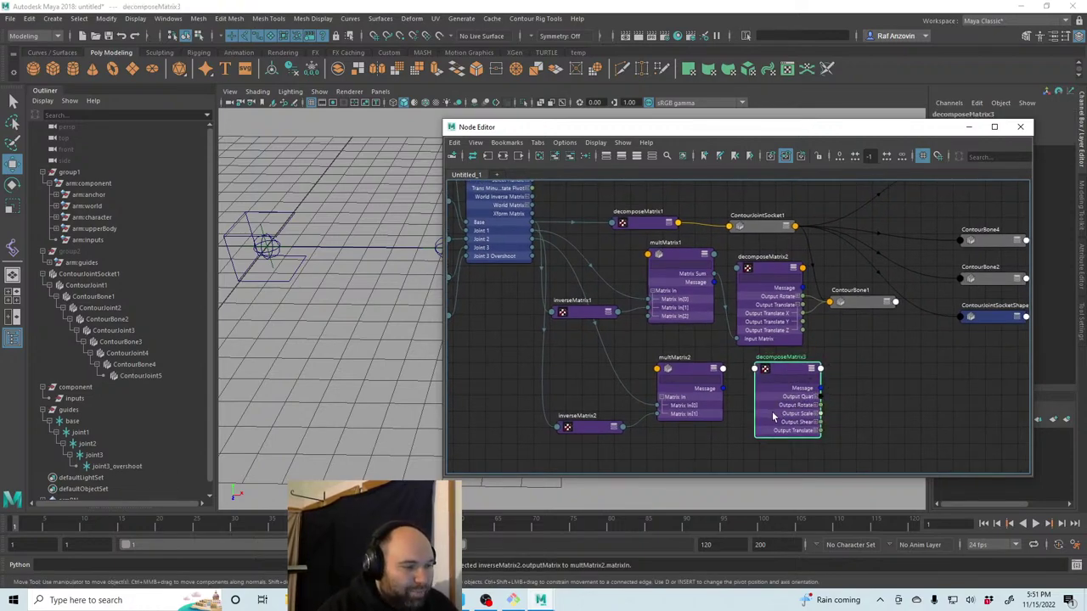
Show all of multMatrix2's attributes and connect its Matrix Sum to decomposeMatrix3's Input Matrix.
left_click(714, 371)
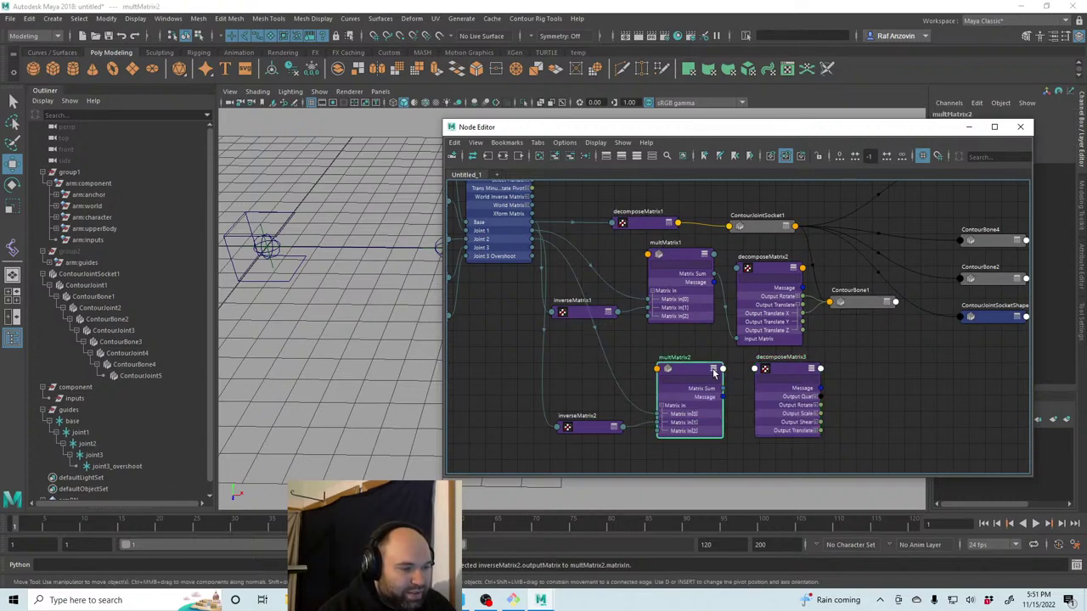
left_click_drag(754, 374, 755, 374)
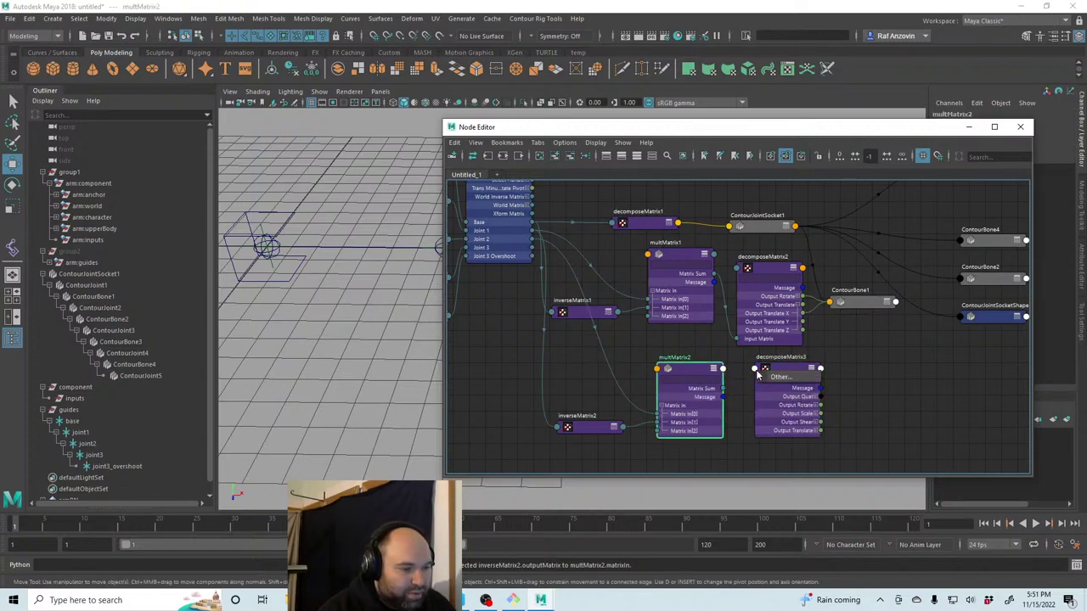
left_click(463, 296)
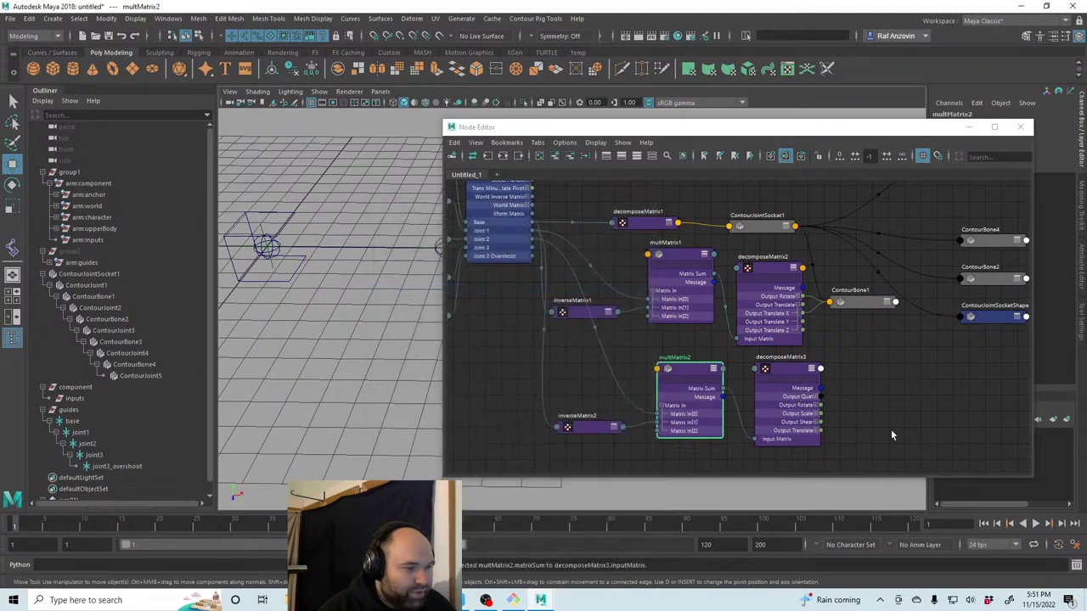
left_click(800, 367)
middle_click_drag(847, 399, 834, 392)
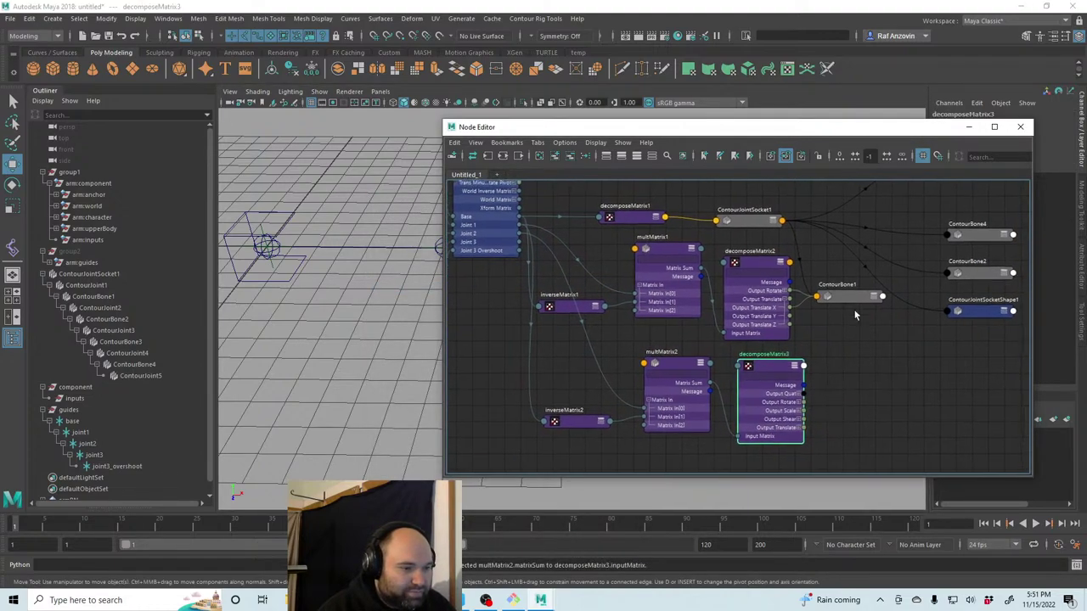
Reposition ContourBone3, place ContourBone2 beside decomposeMatrix3 and expand ContourBone2 to show its full attribute list.
left_click(847, 297)
left_click_drag(696, 127, 687, 134)
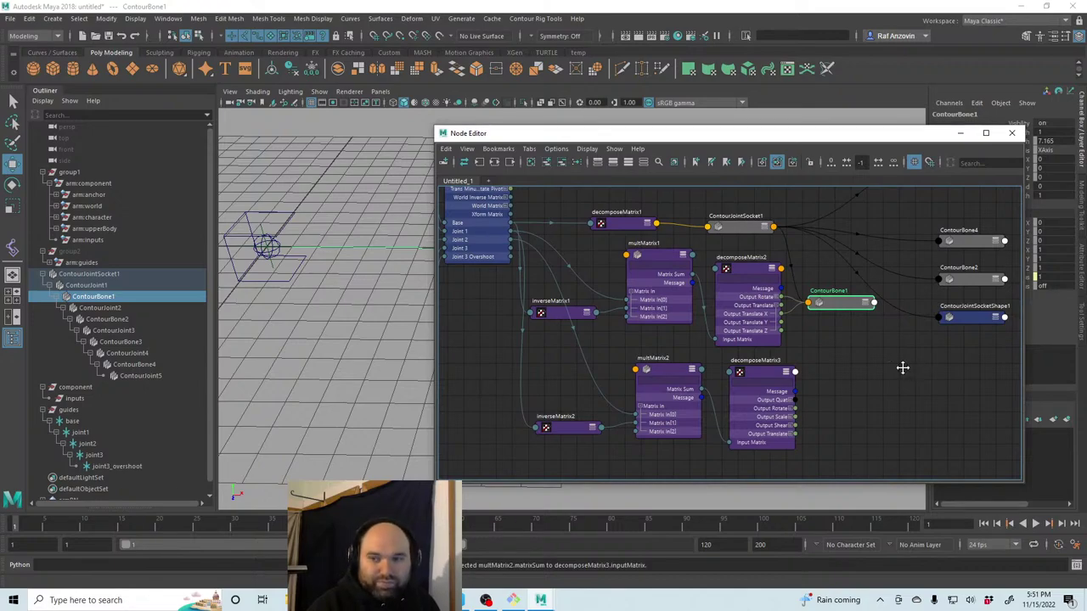
middle_click_drag(903, 368, 878, 387)
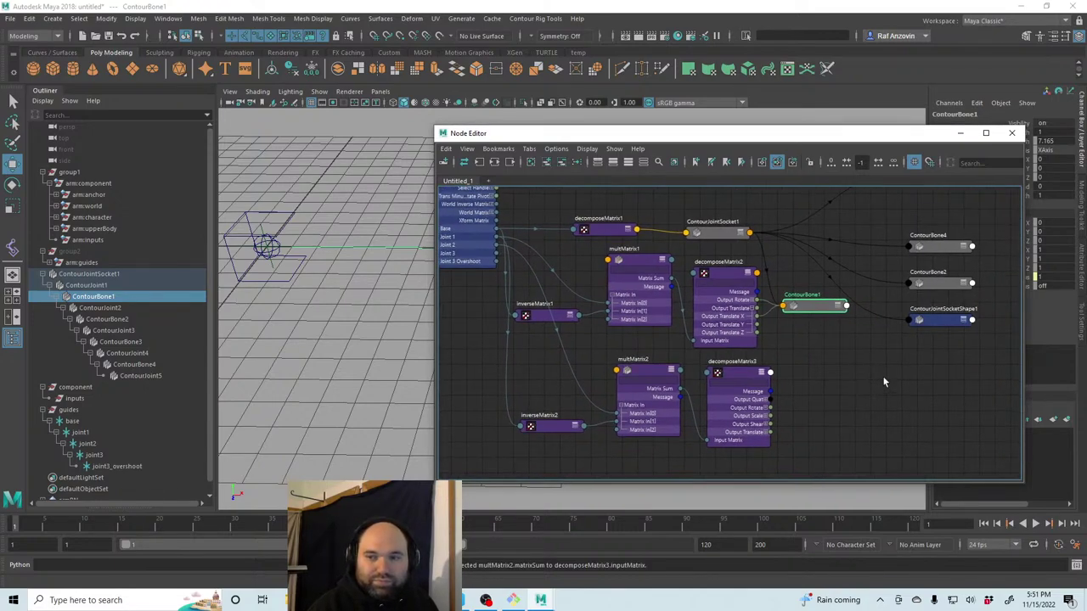
middle_click_drag(876, 390, 844, 388)
left_click(877, 376)
left_click(773, 332)
left_click_drag(868, 214, 847, 225)
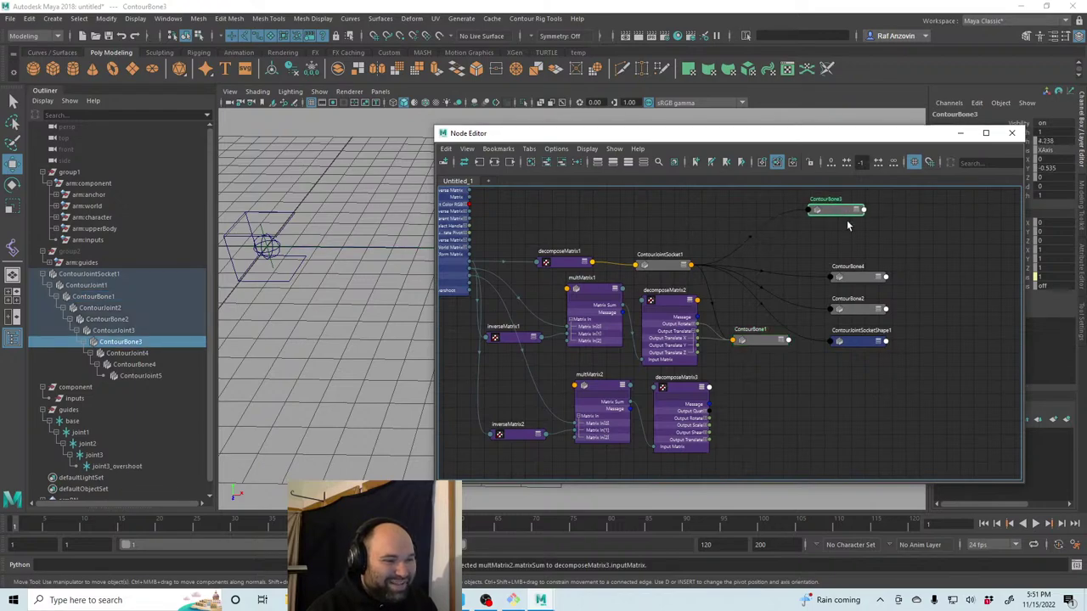
left_click_drag(866, 311, 789, 389)
scroll(808, 376, "up", 3)
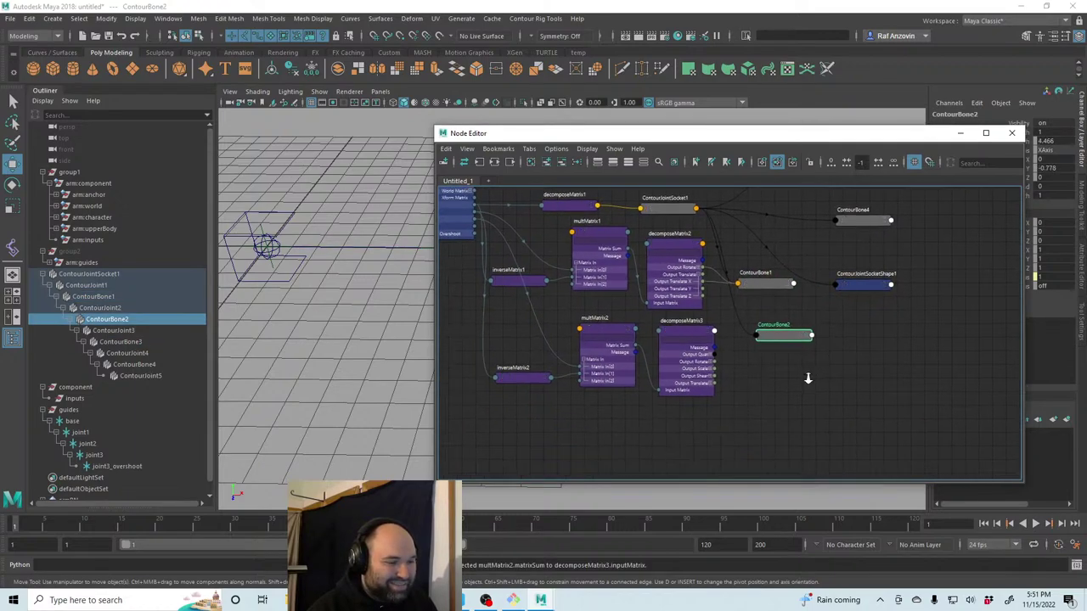
left_click(808, 339)
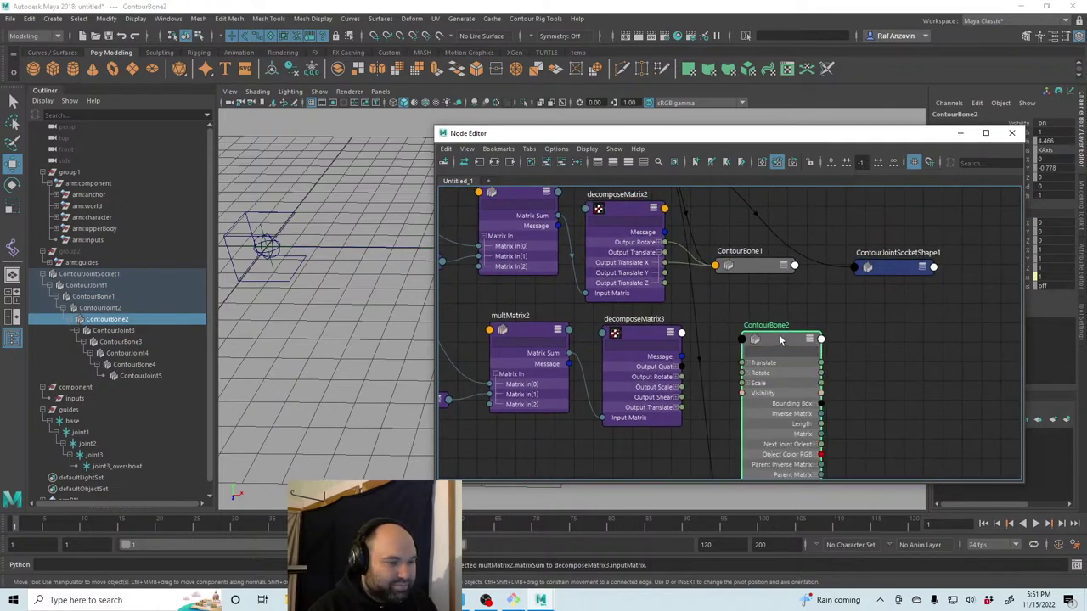
Collapse ContourBone2's attribute list and place the node beside decomposeMatrix3.
mouse_move(779, 340)
left_mouse_down()
mouse_move(775, 269)
mouse_move(777, 329)
left_mouse_up()
left_click(807, 329)
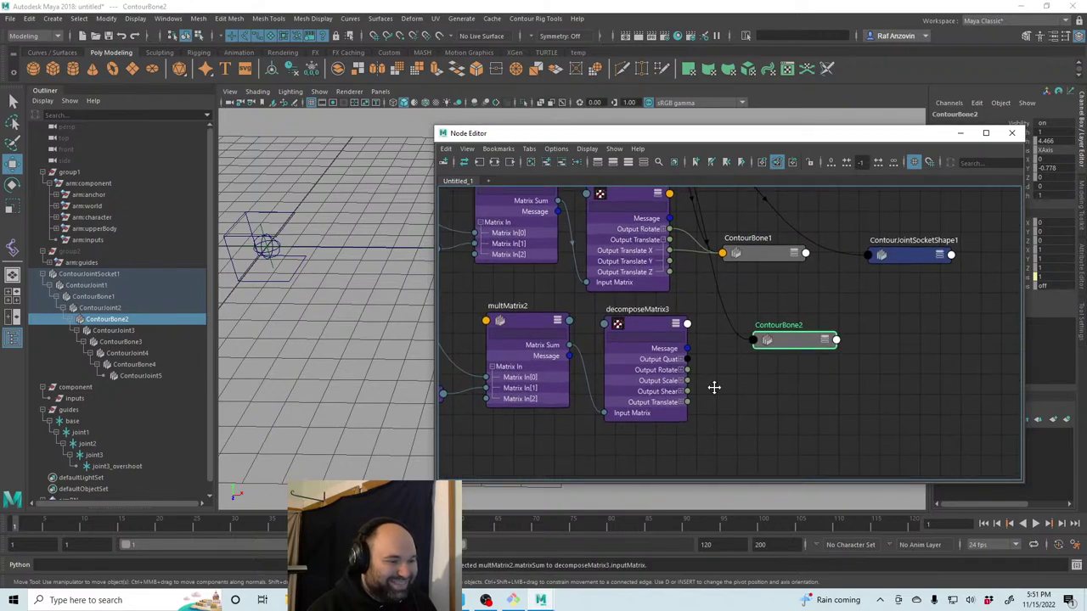
middle_click_drag(715, 388, 771, 424, "alt")
scroll(759, 413, "up", 2)
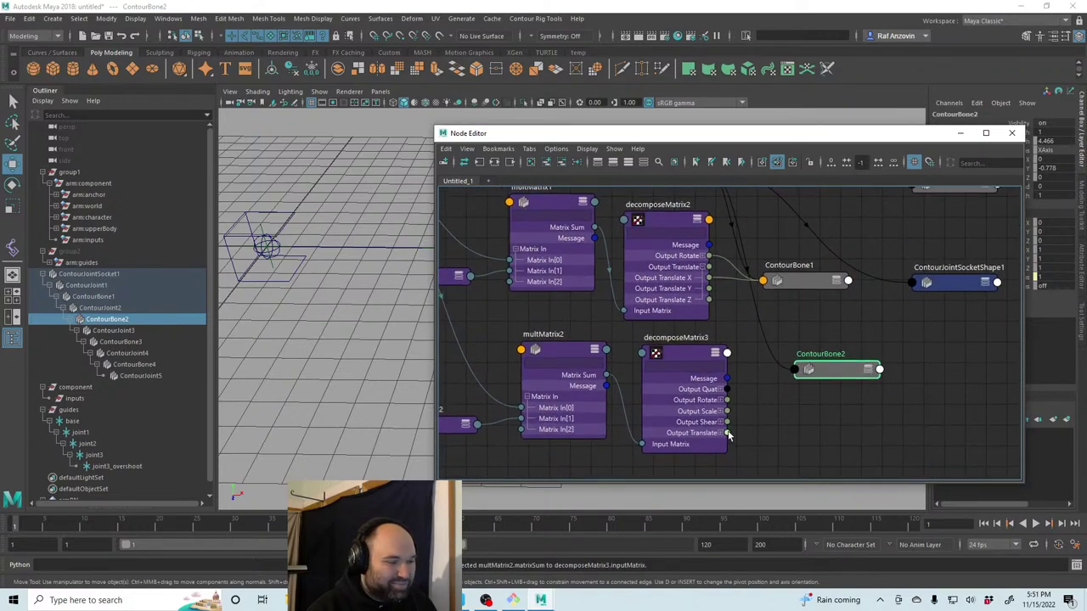
Connect decomposeMatrix3's Output Translate and Output Scale to ContourBone2's Translate and Scale.
left_click_drag(728, 436, 806, 370)
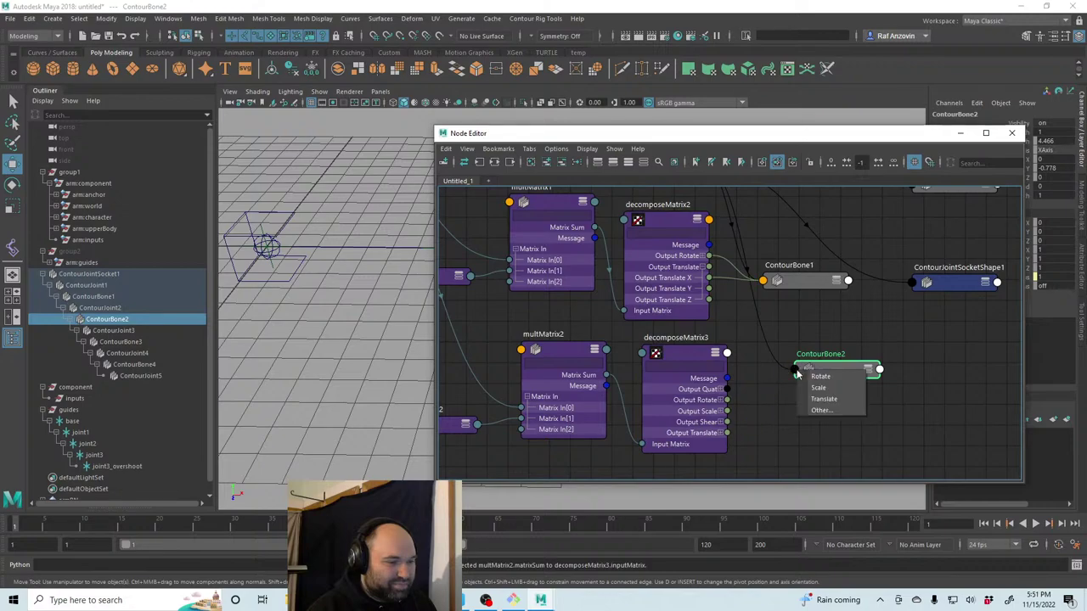
left_click(836, 401)
left_click(837, 401)
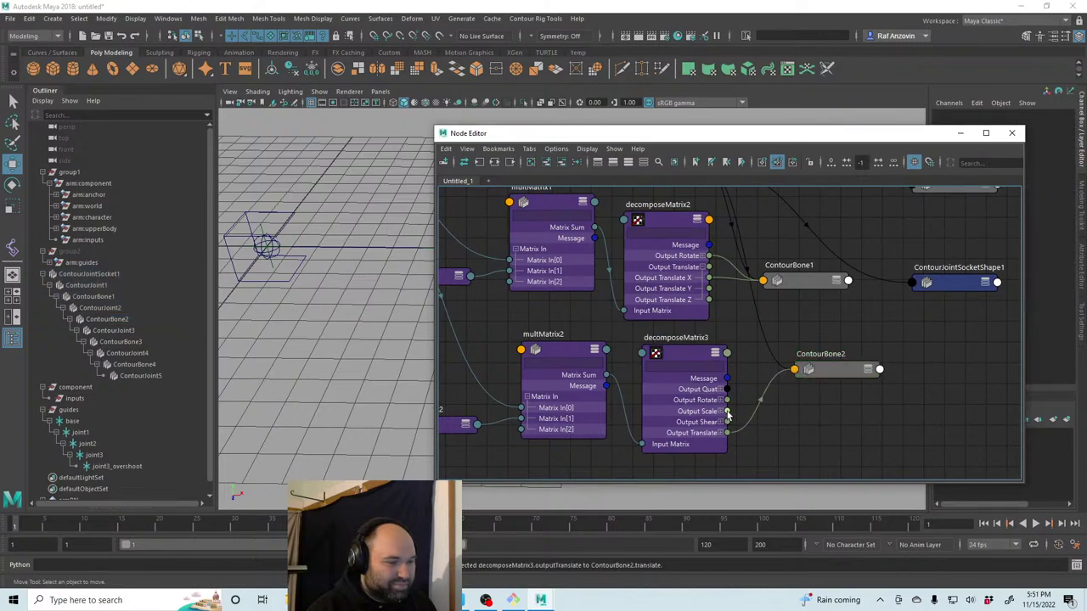
left_click_drag(802, 382, 806, 370)
left_click(832, 387)
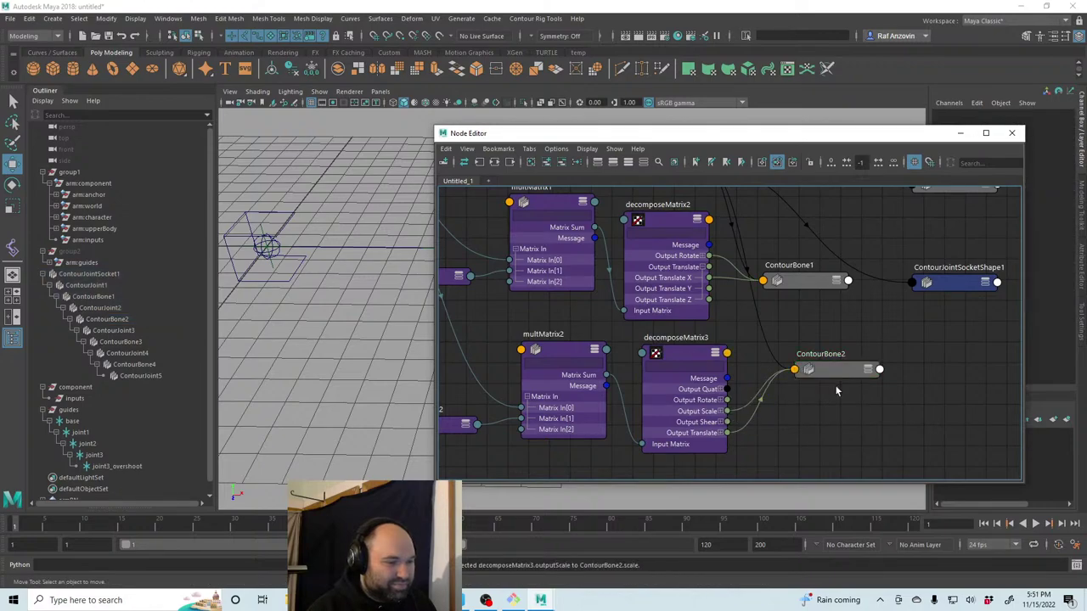
Connect decomposeMatrix3's Output Shear and Output Rotate to ContourBone2's Shear and Rotate.
left_click_drag(726, 422, 795, 376)
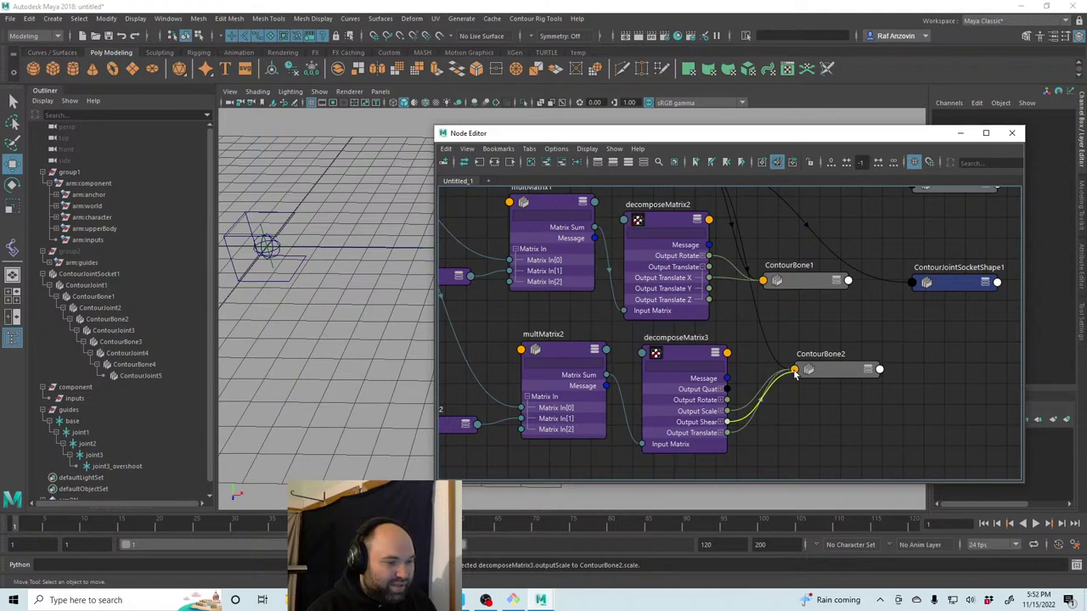
left_click(687, 361)
left_click(832, 369, "shift")
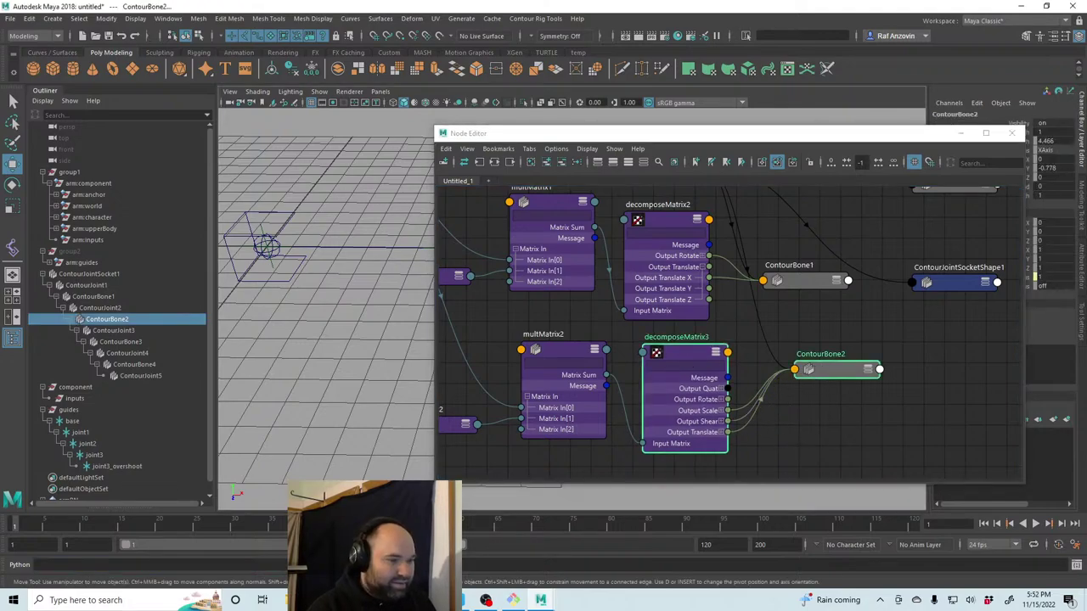
left_click(827, 409)
left_click_drag(728, 399, 795, 371)
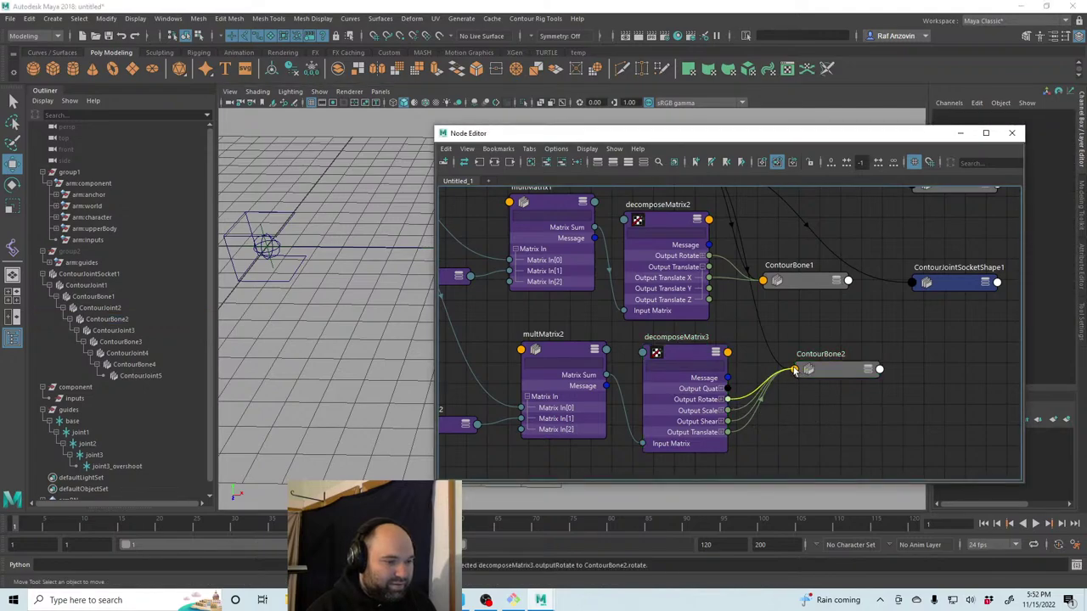
Check ContourBone2's attribute connections, reposition the node and collapse it again.
left_click(870, 371)
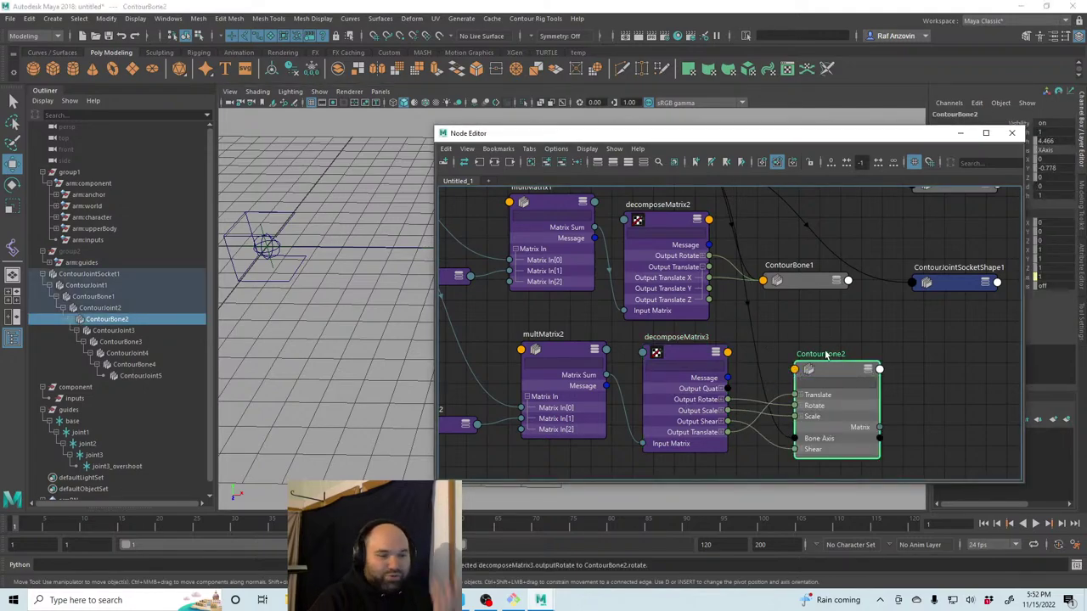
left_click_drag(868, 371, 841, 342)
left_click(841, 342)
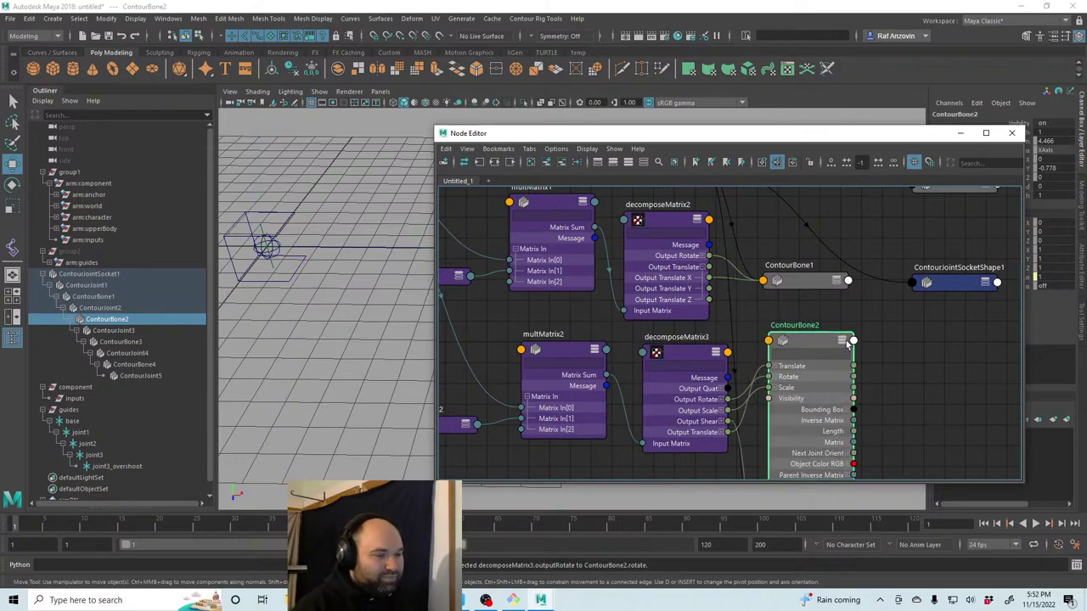
left_click(841, 342)
Move the Node Editor aside to inspect the joint chain in the viewport and select the joint2 guide.
left_click_drag(673, 129, 909, 416)
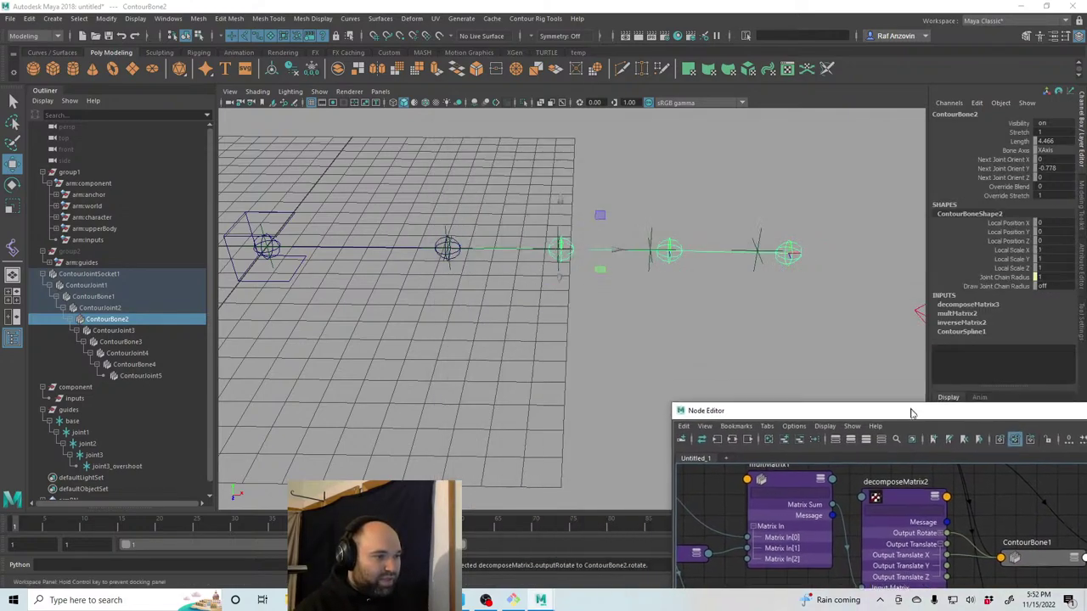
left_click(667, 339)
left_click_drag(668, 340, 546, 316, "alt")
left_click(546, 316)
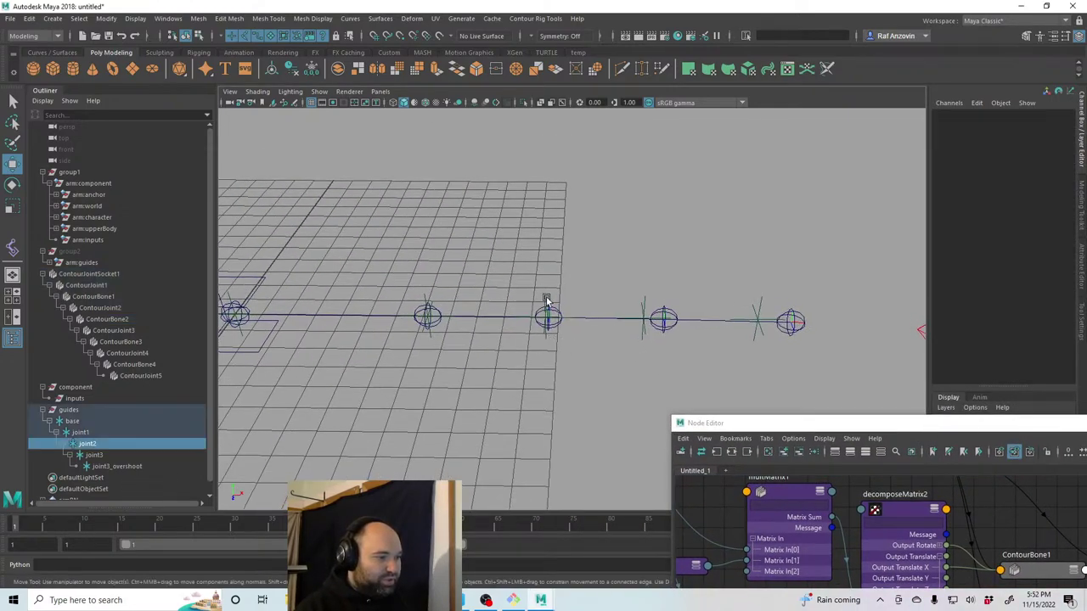
left_click_drag(859, 424, 629, 147)
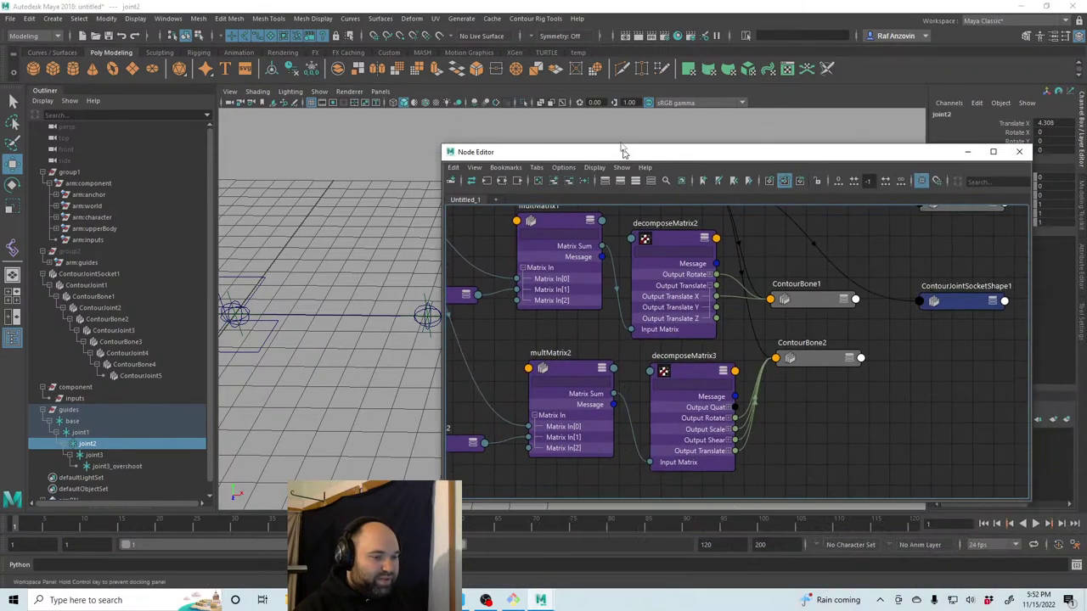
Align decomposeMatrix3 under decomposeMatrix2 and delete its Output Translate connection to ContourBone2.
left_click(807, 422)
left_click(687, 367)
left_click_drag(687, 368, 681, 370)
left_click(727, 447)
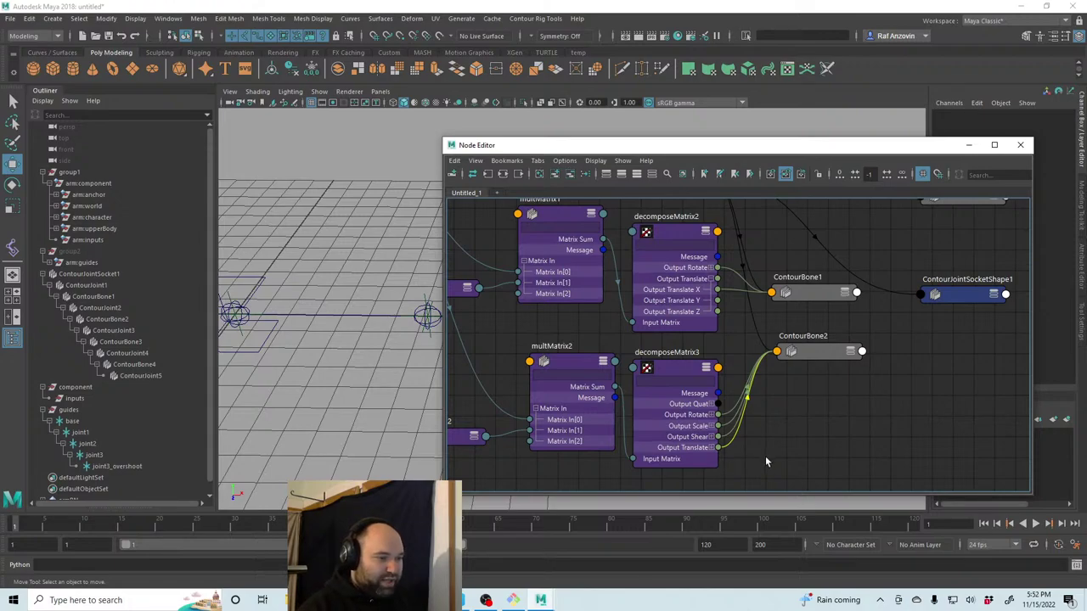
key("Delete")
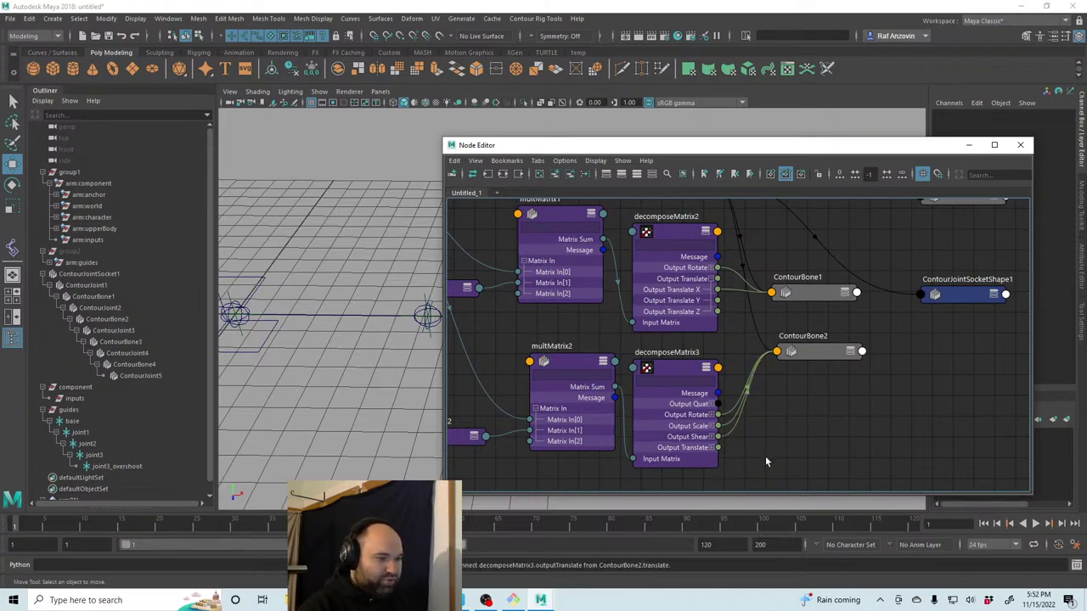
Expand decomposeMatrix3's Output Translate and connect Output Translate X to ContourBone2's length.
left_click(712, 447)
left_click(815, 353)
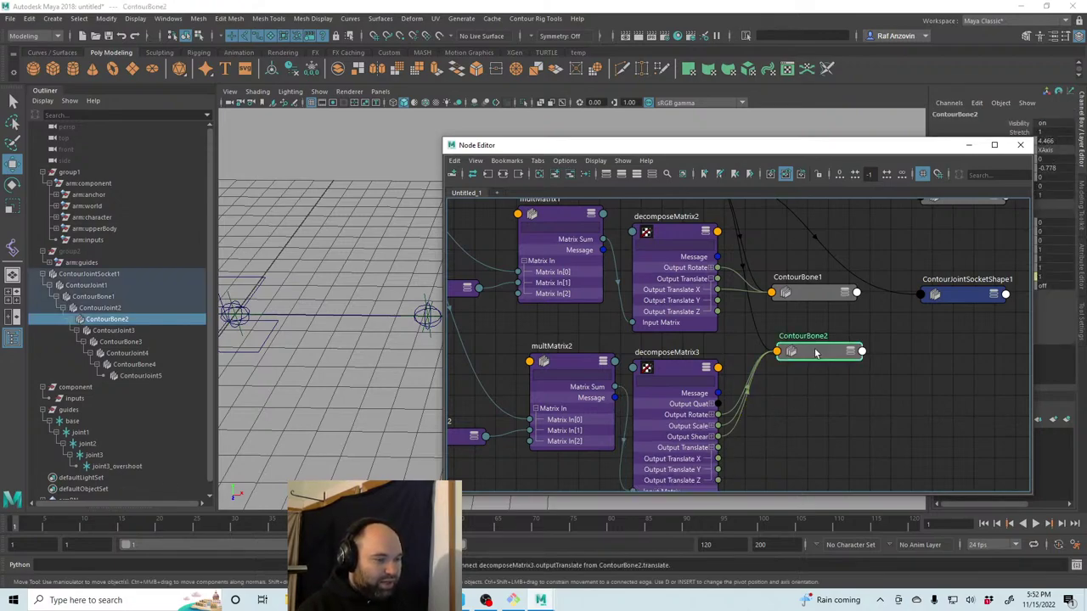
left_click_drag(817, 154, 747, 130)
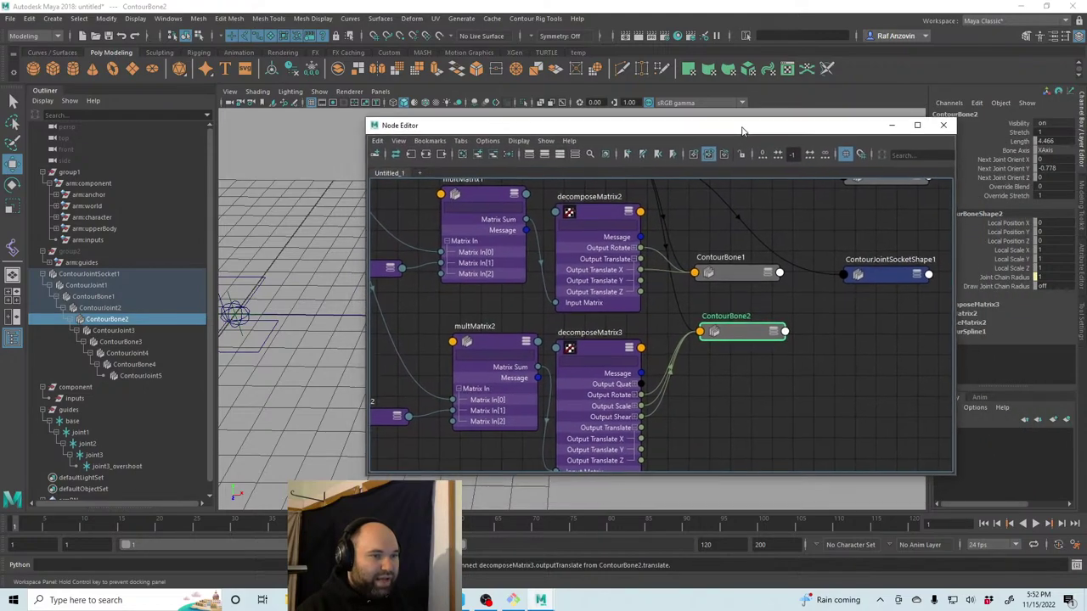
middle_click_drag(748, 402, 717, 434)
scroll(717, 434, "up", 1)
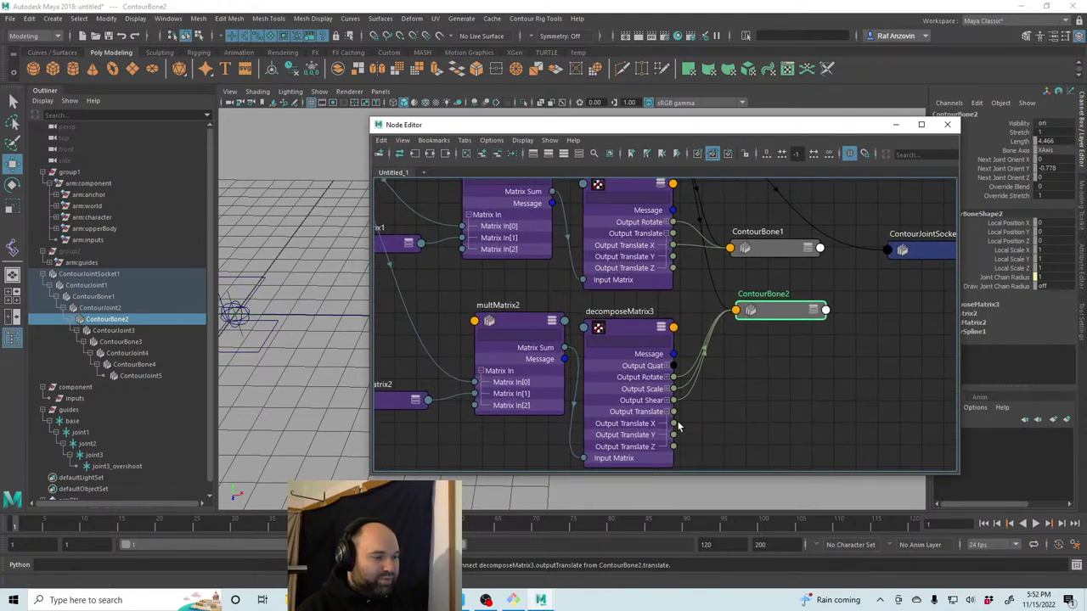
left_click_drag(741, 388, 745, 310)
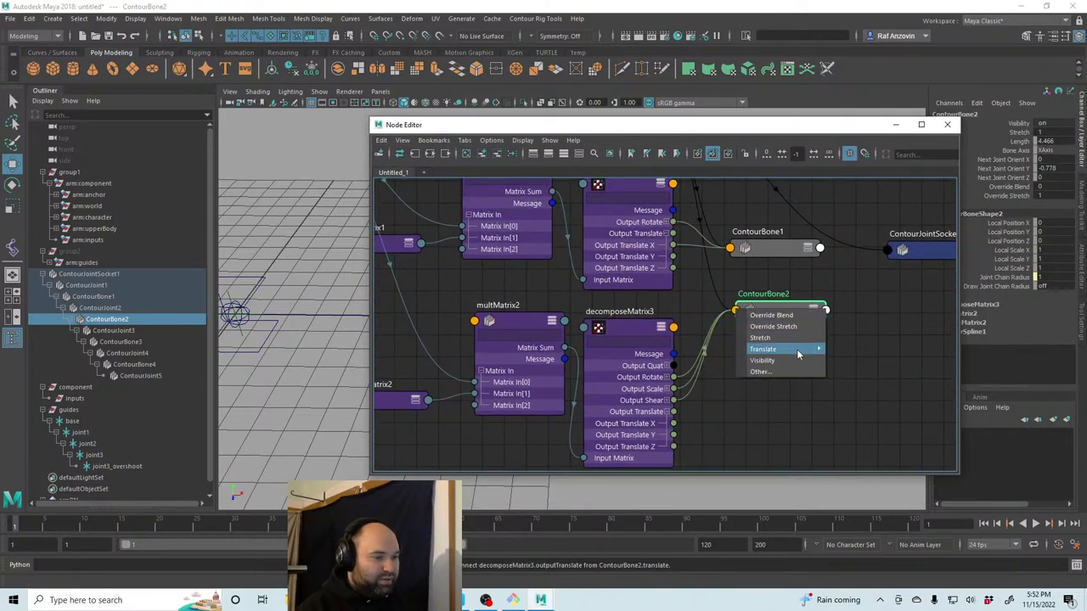
mouse_move(797, 351)
left_click(797, 370)
scroll(509, 407, "down", 5)
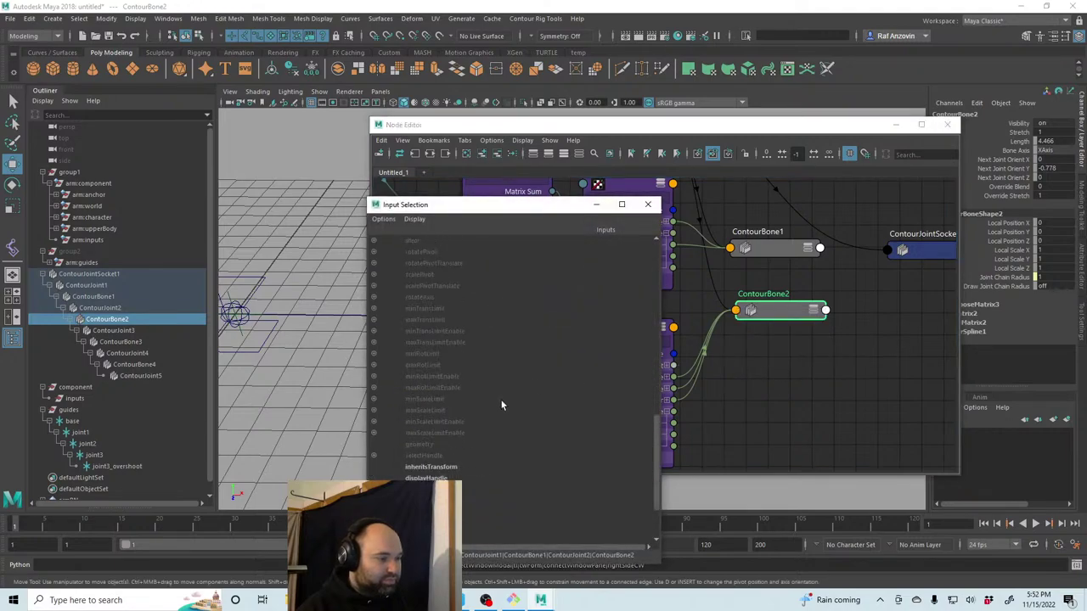
left_click(416, 478)
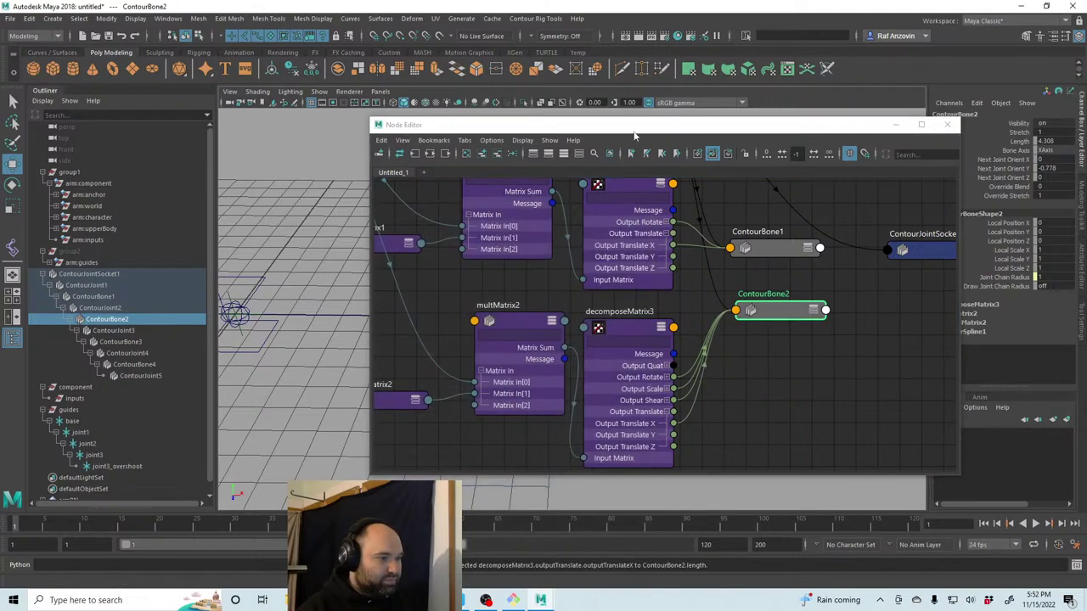
Uncover the viewport and move the joint2 guide outward along the arm to a Translate X of about 5.705.
left_click_drag(632, 128, 829, 413)
left_click(642, 246)
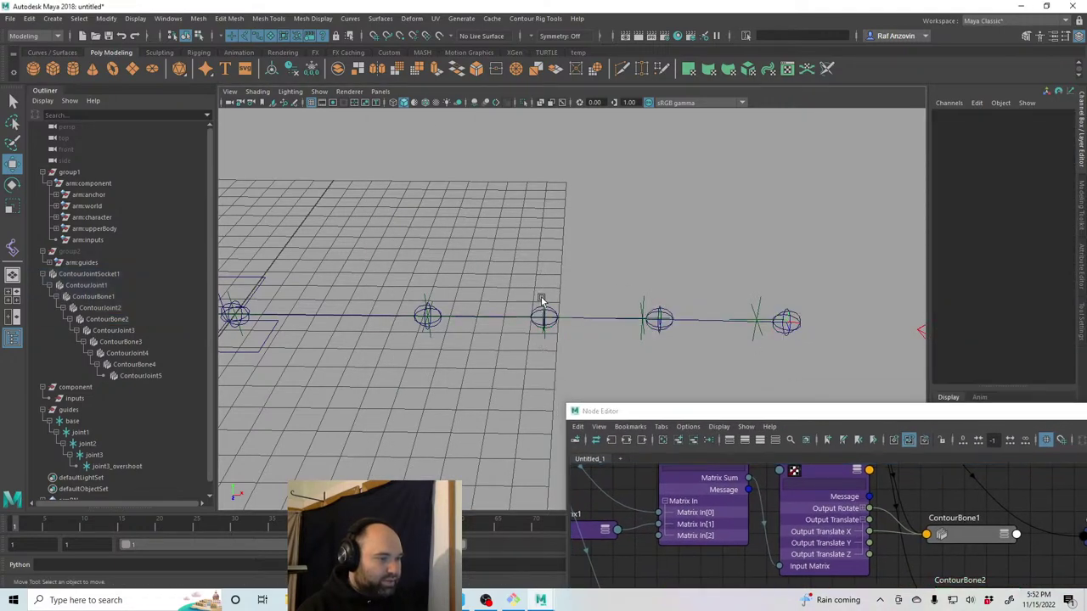
left_click(541, 307)
left_click_drag(589, 315, 623, 323)
Try rotating the joint2 guide to test the bone's response, and undo the rotation.
key("e")
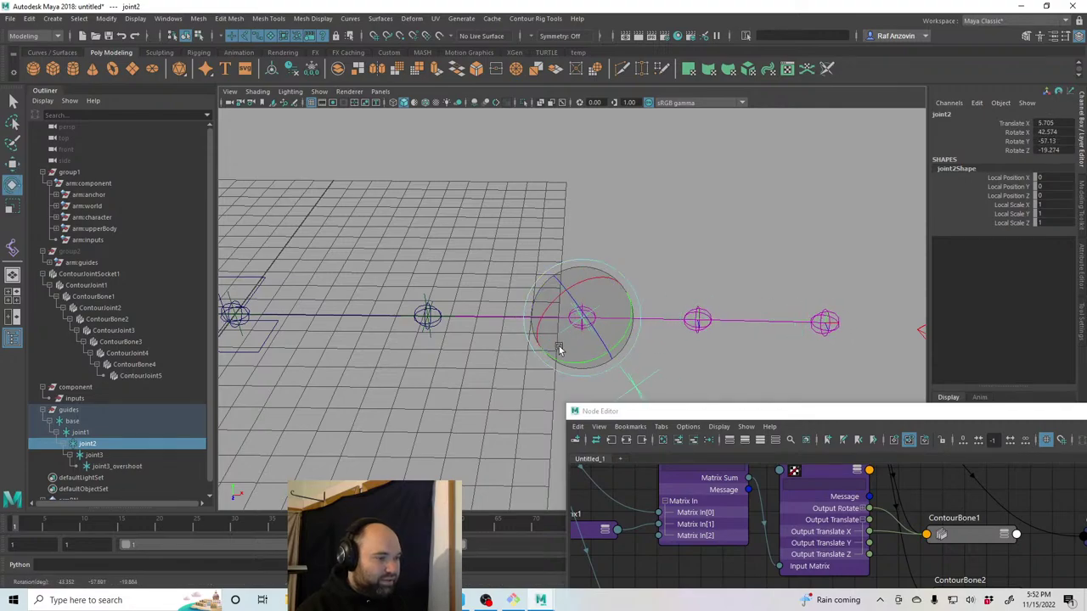
left_click_drag(558, 350, 582, 334)
key("ctrl+z")
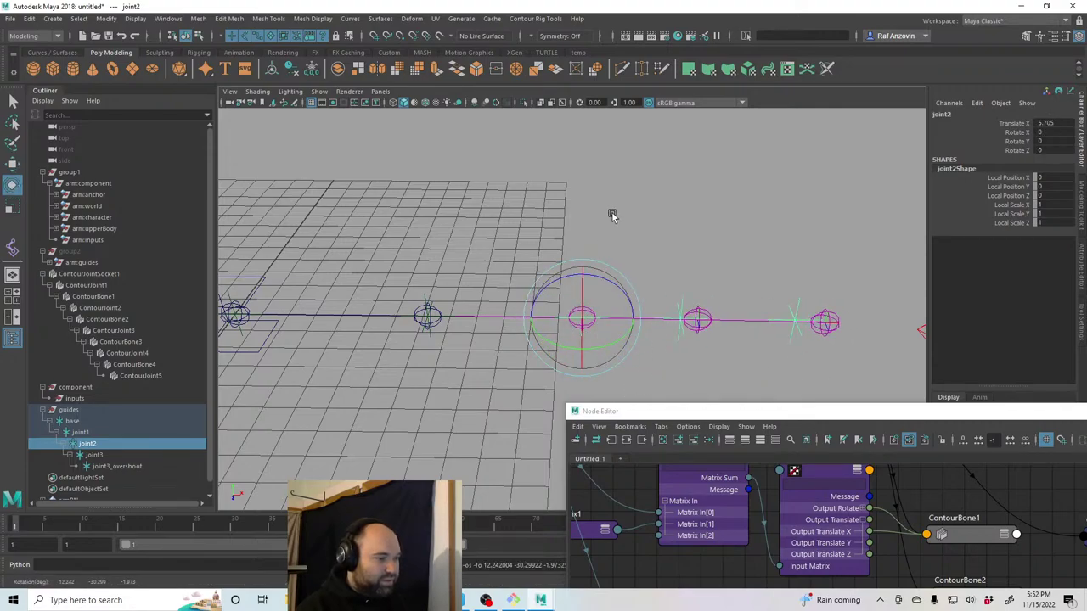
Reposition decomposeMatrix3, show ContourBone2's connected attributes and space the two nodes apart.
left_click_drag(807, 410, 644, 152)
left_click(773, 414)
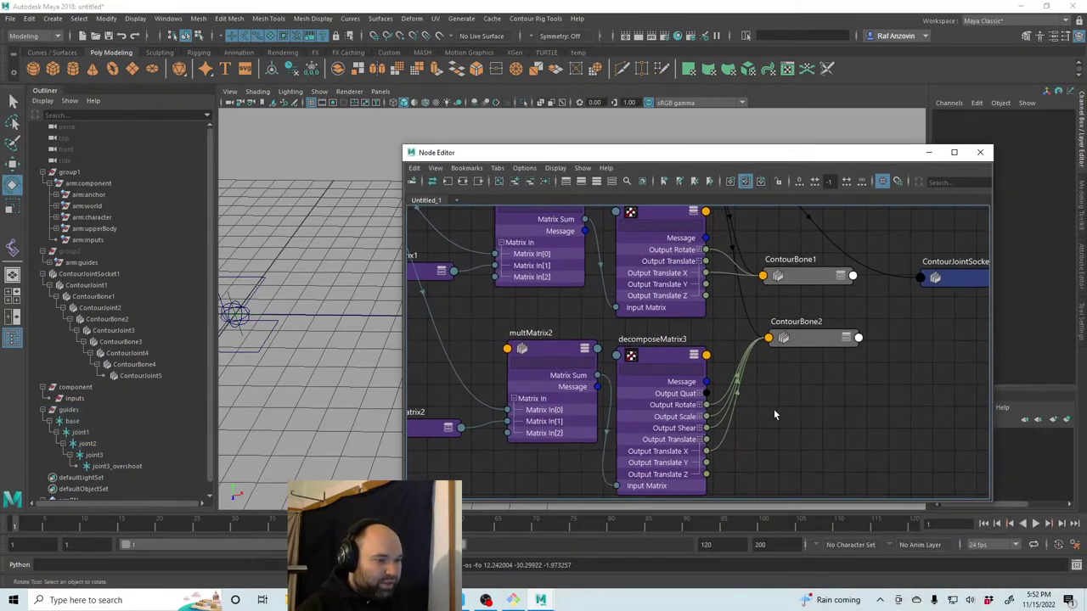
left_click_drag(668, 365, 687, 352)
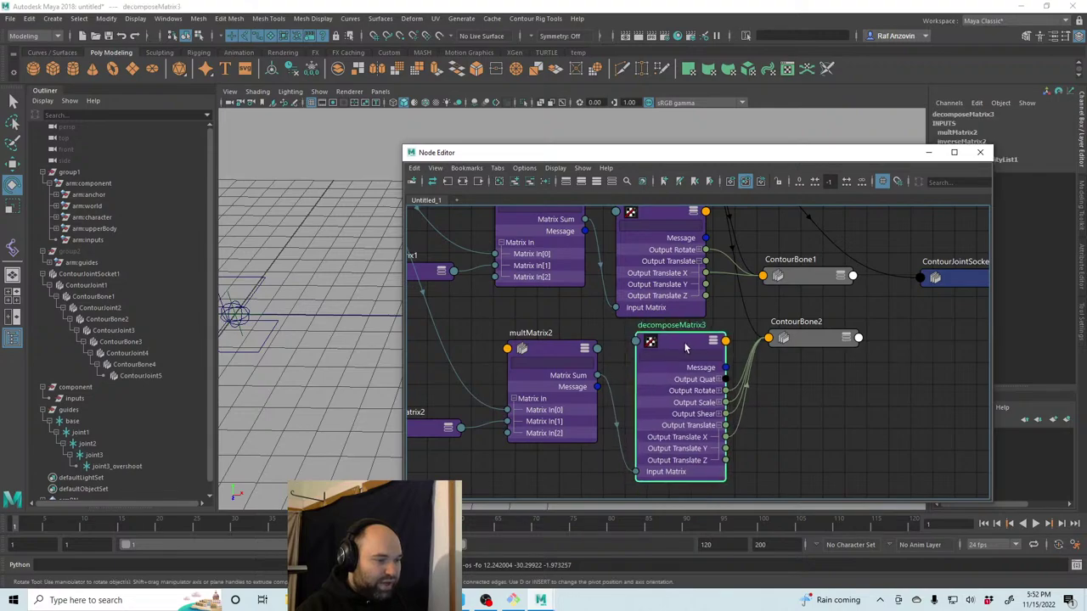
left_click(847, 340)
left_click(849, 339)
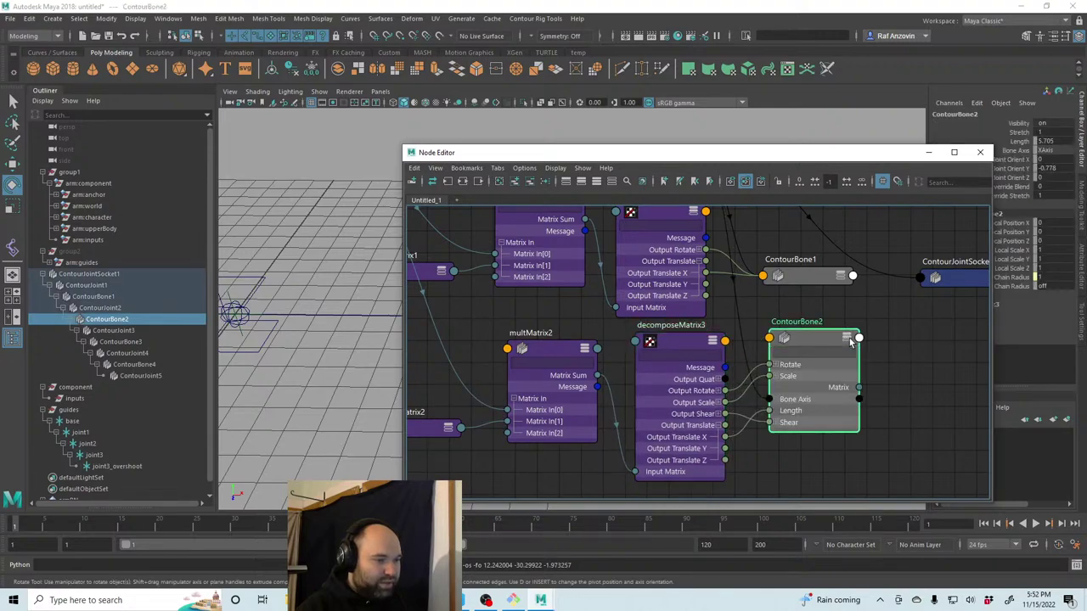
left_click_drag(836, 343, 874, 337)
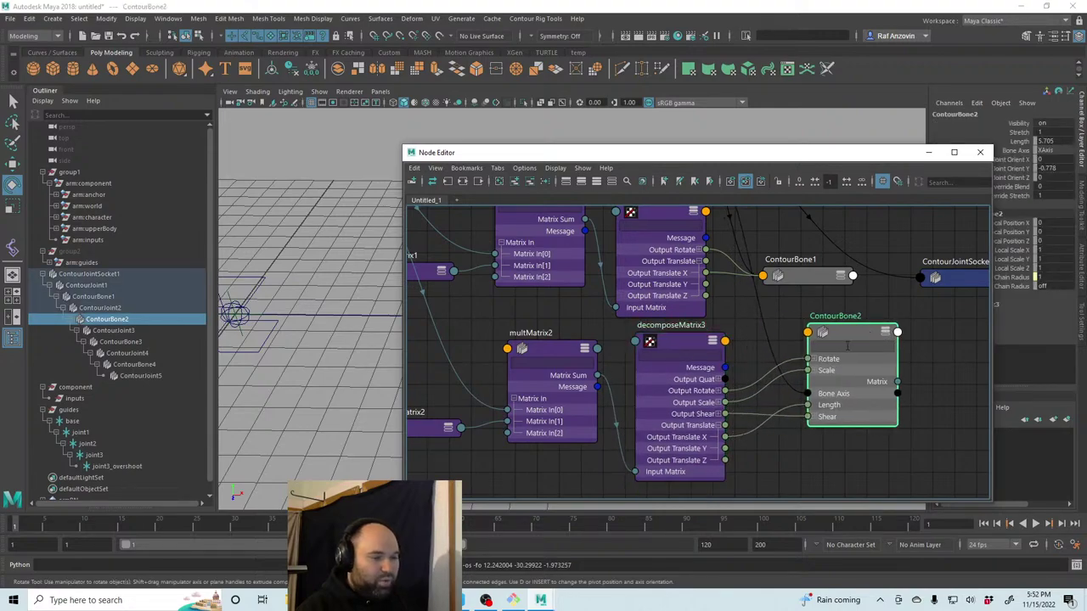
Delete the Rotate, Scale and Shear connections between decomposeMatrix3 and ContourBone2.
left_click(768, 373)
middle_click_drag(803, 408, 789, 390, "alt")
scroll(803, 415, "up", 3)
scroll(798, 430, "down", 3)
scroll(798, 425, "up", 3)
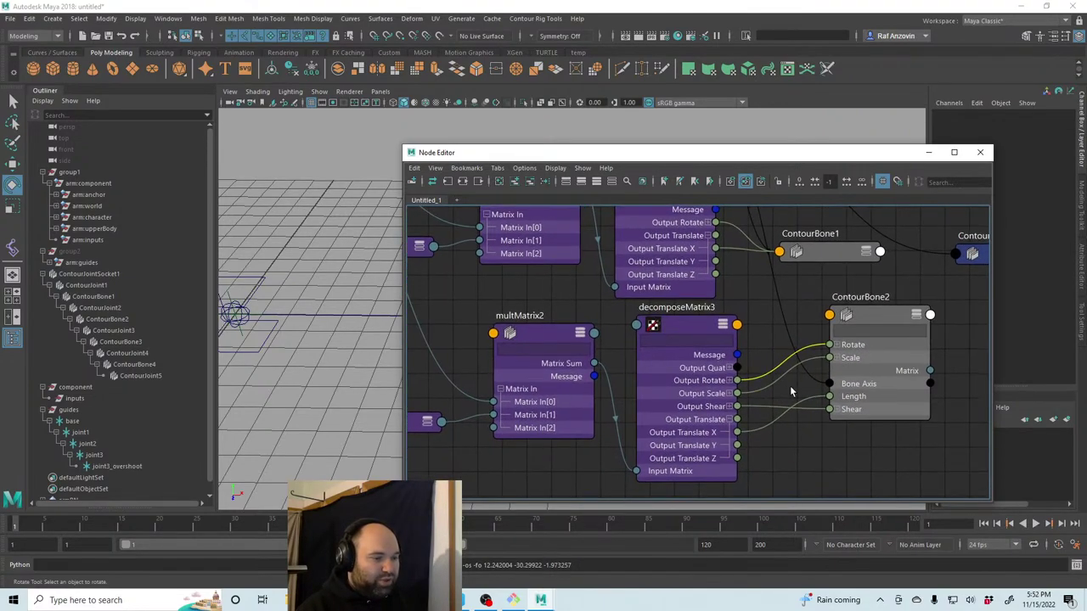
scroll(789, 391, "up", 1)
key("Delete")
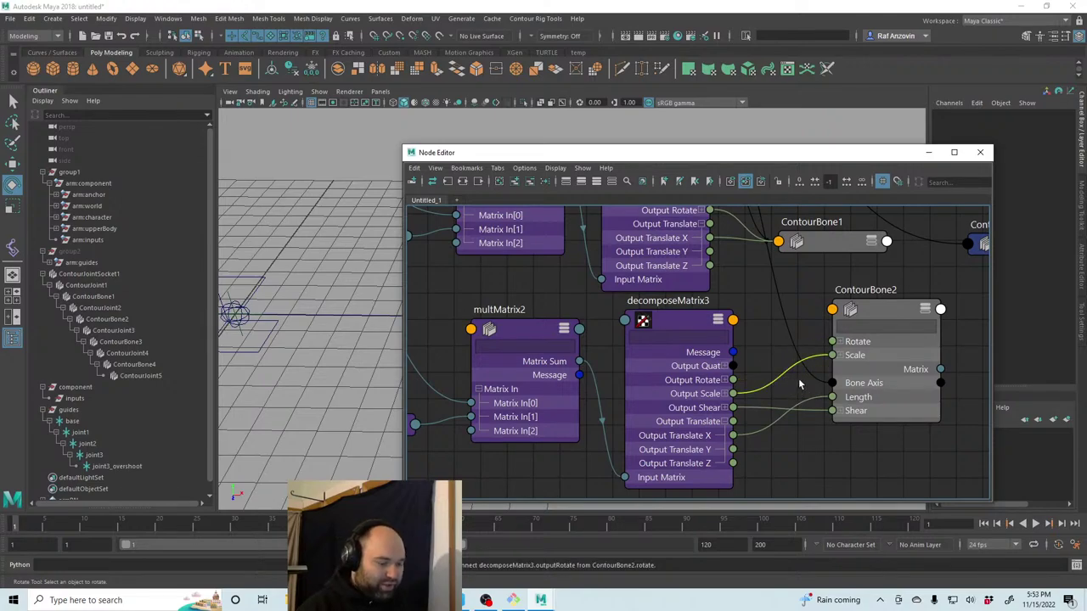
key("Delete")
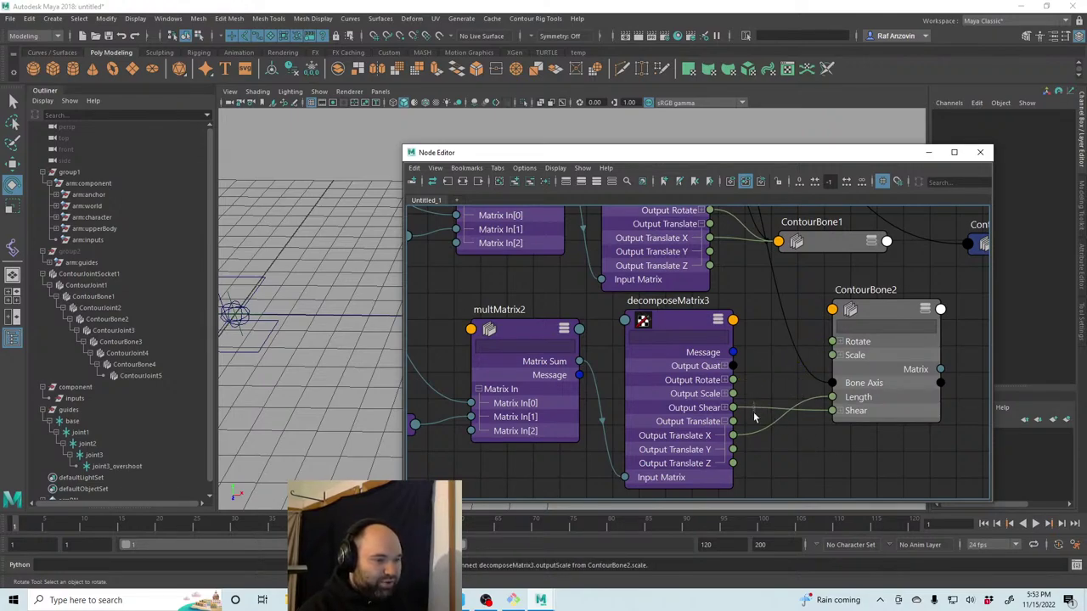
key("Delete")
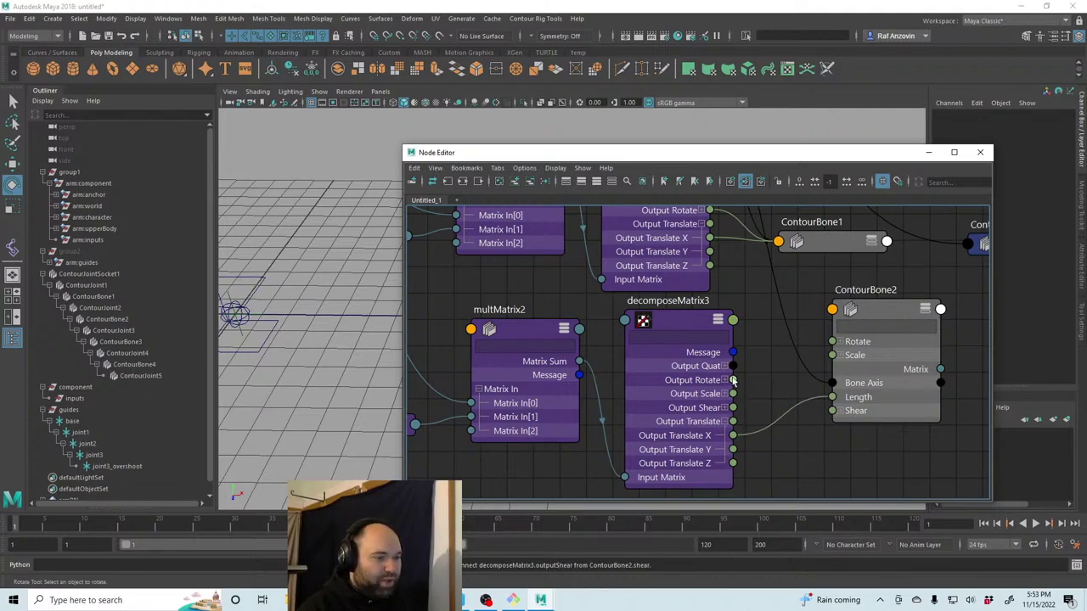
Connect decomposeMatrix3's Output Rotate to ContourBone2's nextJointOrient.
left_click(834, 309)
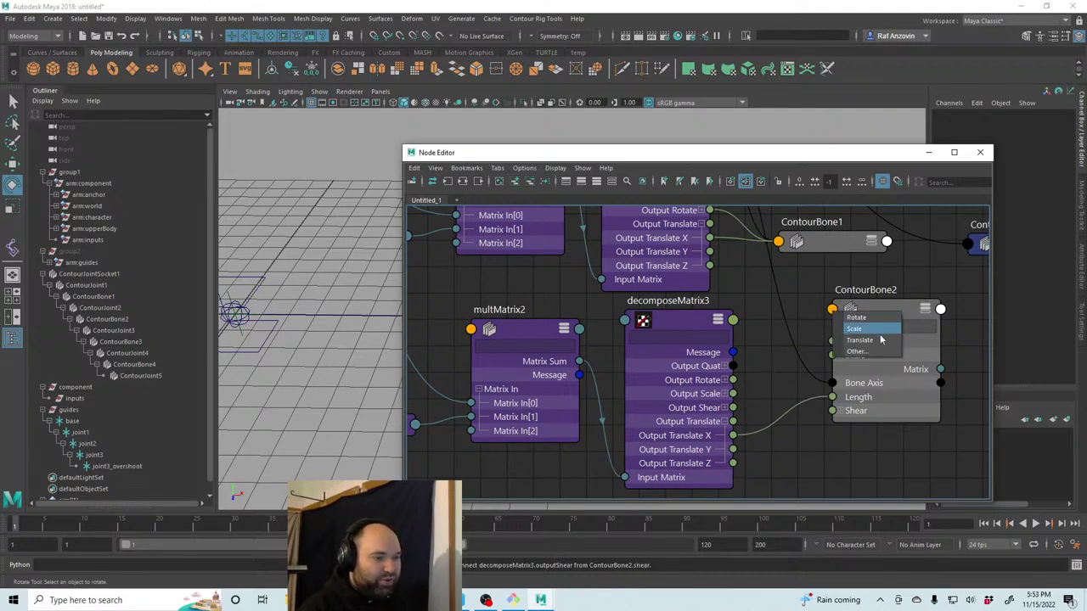
left_click(862, 357)
scroll(543, 407, "down", 10)
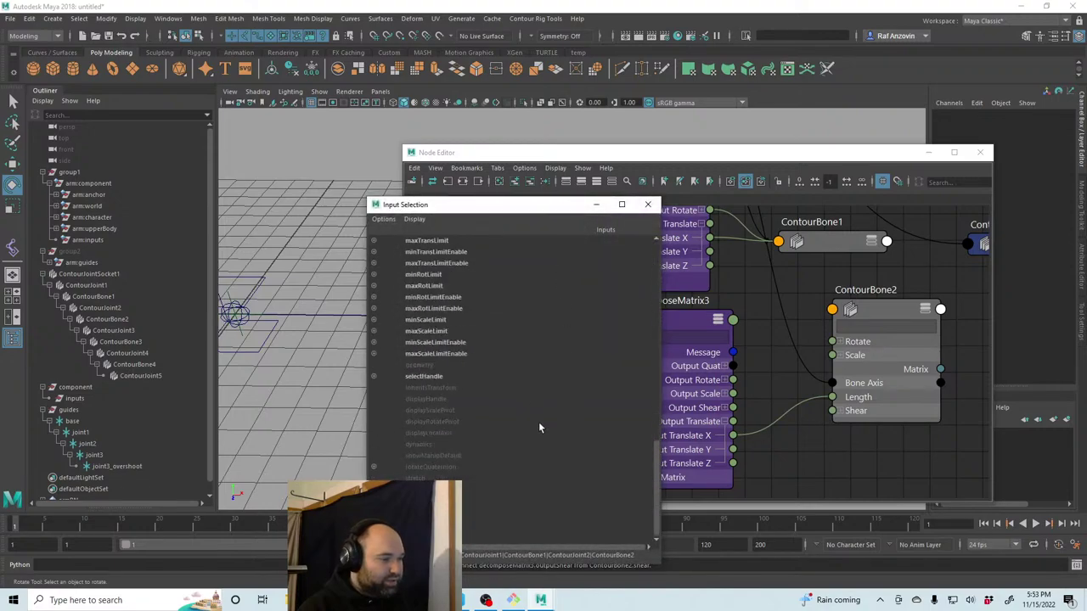
left_click(465, 516)
left_click(684, 158)
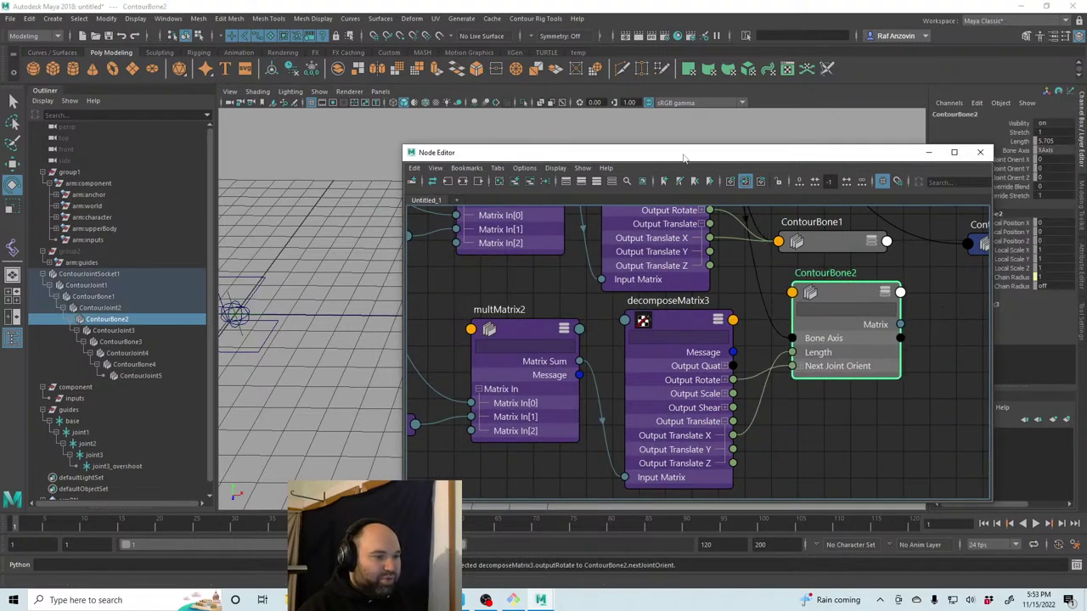
Rotate the joint2 guide and shift it along the chain to test how the bones follow.
left_click_drag(684, 158, 743, 406)
left_click(636, 327)
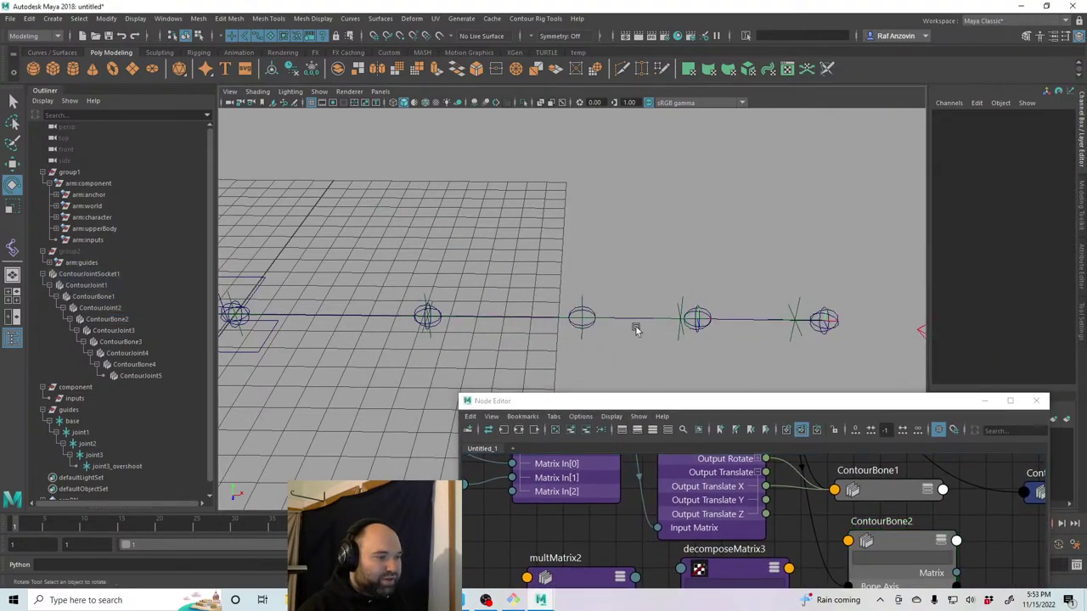
left_click(582, 309)
mouse_move(581, 309)
left_mouse_down()
mouse_move(543, 335)
mouse_move(572, 340)
mouse_move(553, 311)
mouse_move(571, 331)
mouse_move(582, 318)
left_mouse_up()
key("w")
mouse_move(692, 338)
left_mouse_down()
mouse_move(718, 340)
mouse_move(673, 344)
left_mouse_up()
left_click_drag(582, 368, 854, 313, "alt")
Set the joint2 guide's Rotate X, Y and Z to 0 and deselect it.
left_click_drag(1043, 124, 1057, 149)
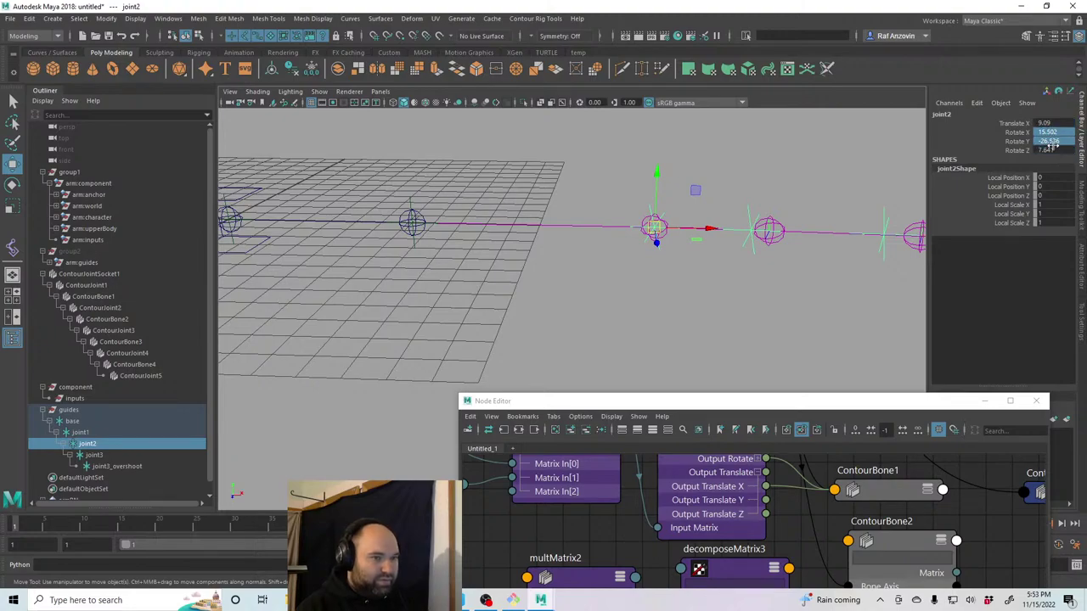
type("0")
key("Return")
left_click_drag(713, 230, 520, 304)
left_click(569, 315)
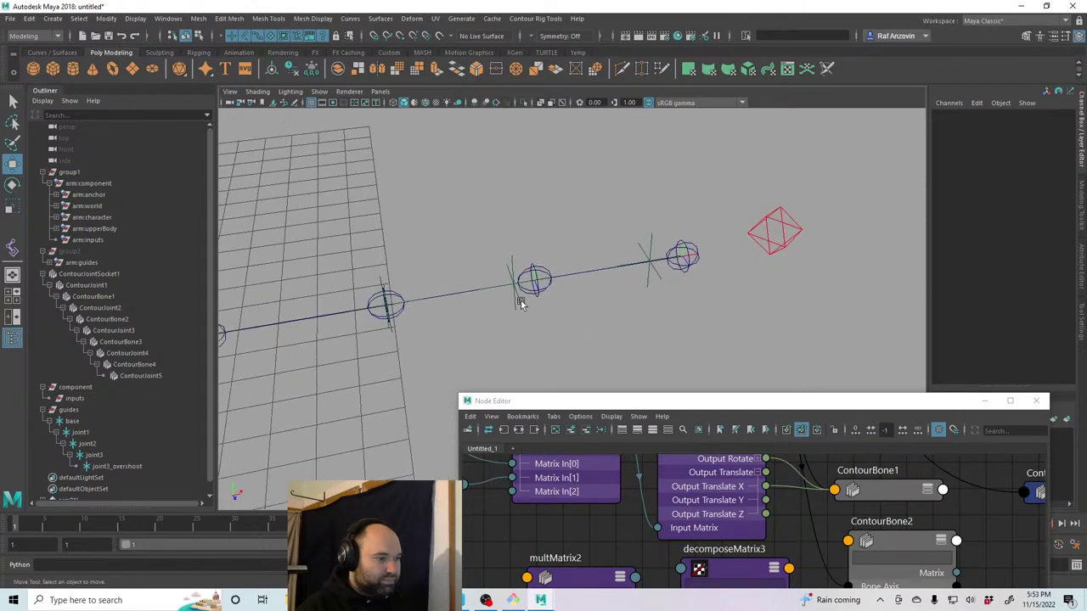
Bring the node graph back into view and move the inputs node down beside the inverse matrix nodes.
left_click_drag(786, 404, 743, 156)
key("a")
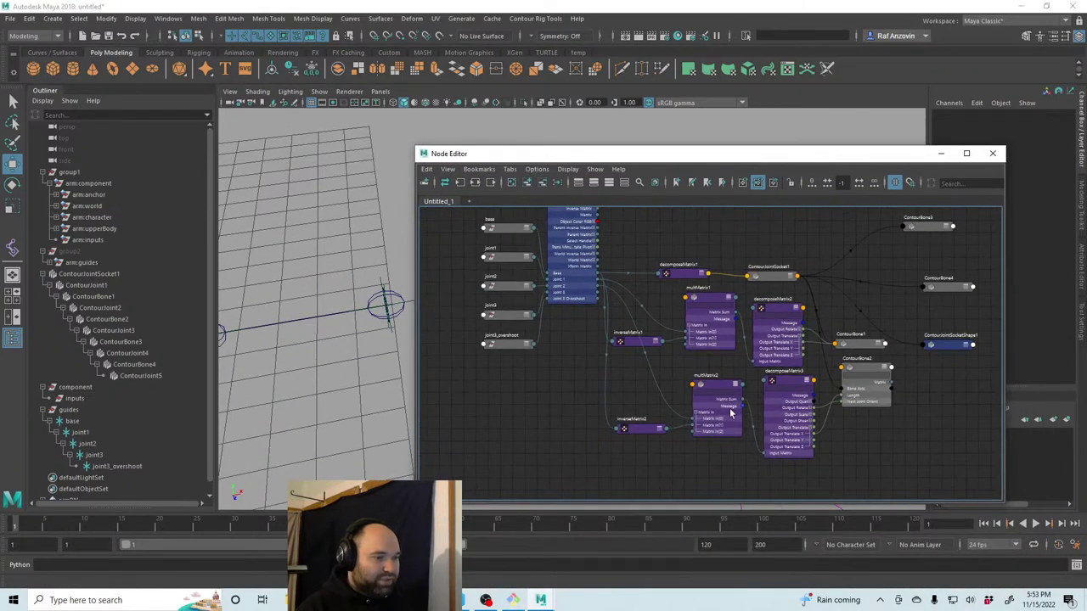
scroll(762, 412, "up", 3)
middle_click_drag(761, 412, 679, 378, "alt")
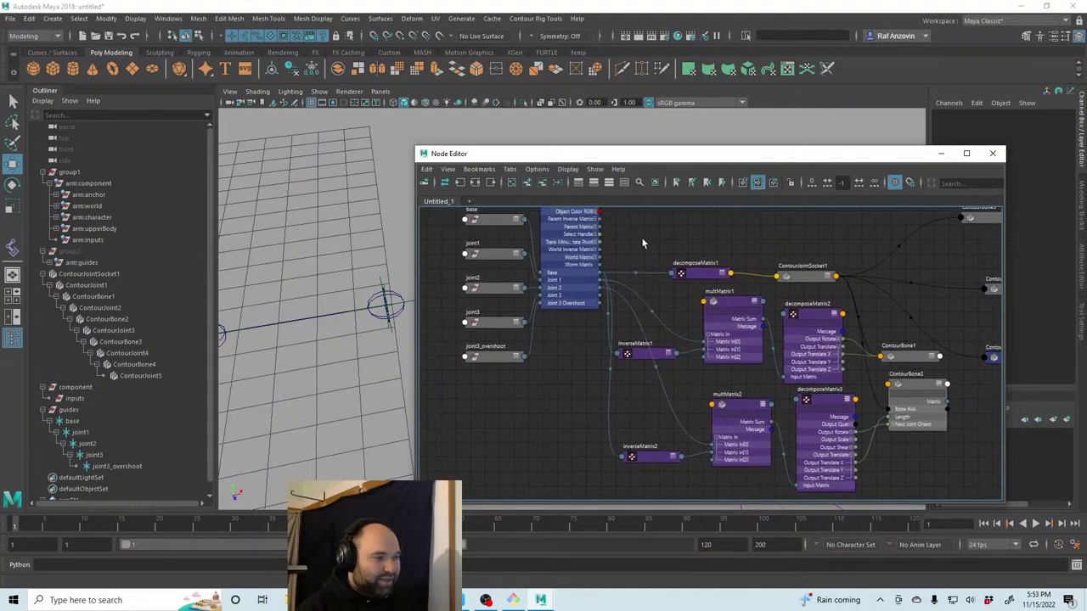
middle_click_drag(575, 176, 650, 267, "alt")
left_click(582, 218)
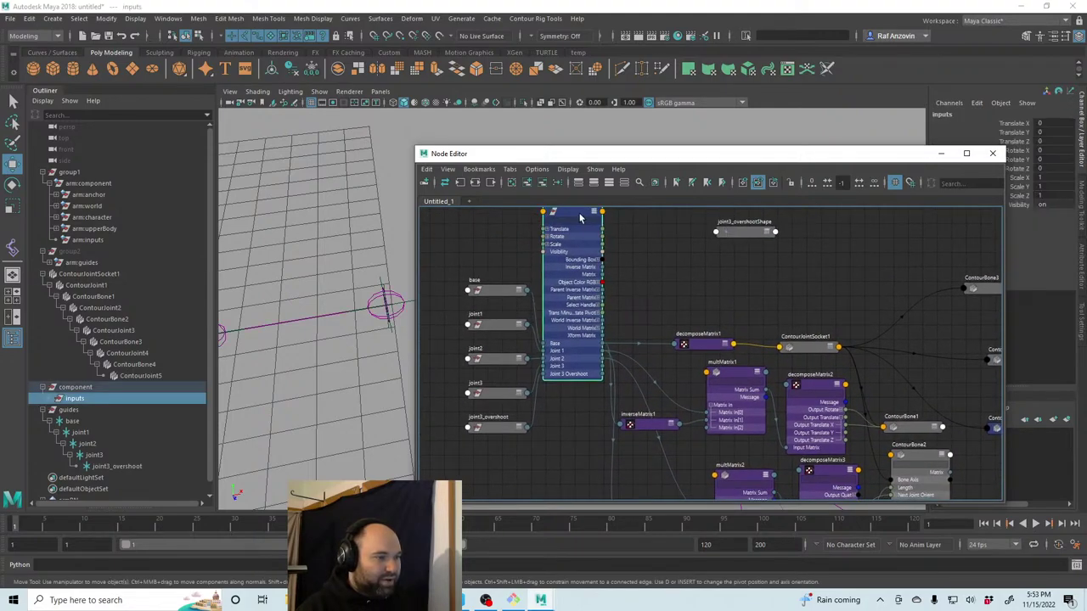
left_click_drag(581, 219, 565, 384)
middle_click_drag(564, 384, 540, 239, "alt")
scroll(632, 276, "up", 1)
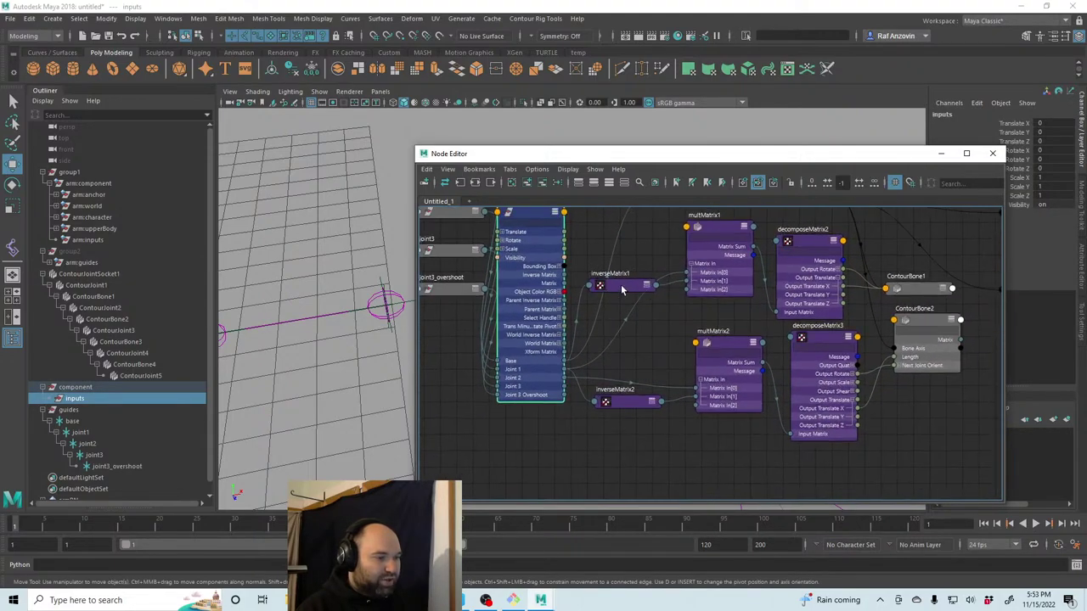
Move inverseMatrix2 up so it lines up between the inputs node and multMatrix2, and clear the selection.
left_click(632, 276)
middle_click_drag(632, 276, 628, 263, "alt")
scroll(627, 263, "up", 1)
left_click_drag(619, 413, 618, 364)
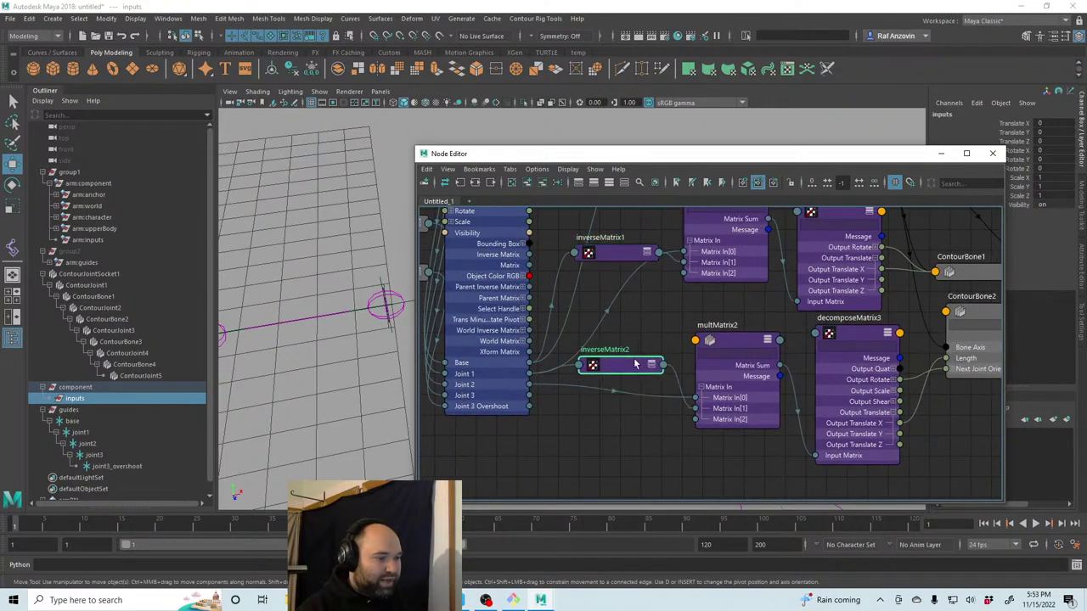
scroll(713, 427, "up", 1)
scroll(713, 427, "down", 1)
mouse_move(713, 427)
middle_mouse_down("alt")
mouse_move(685, 419)
mouse_move(696, 427)
middle_mouse_up("alt")
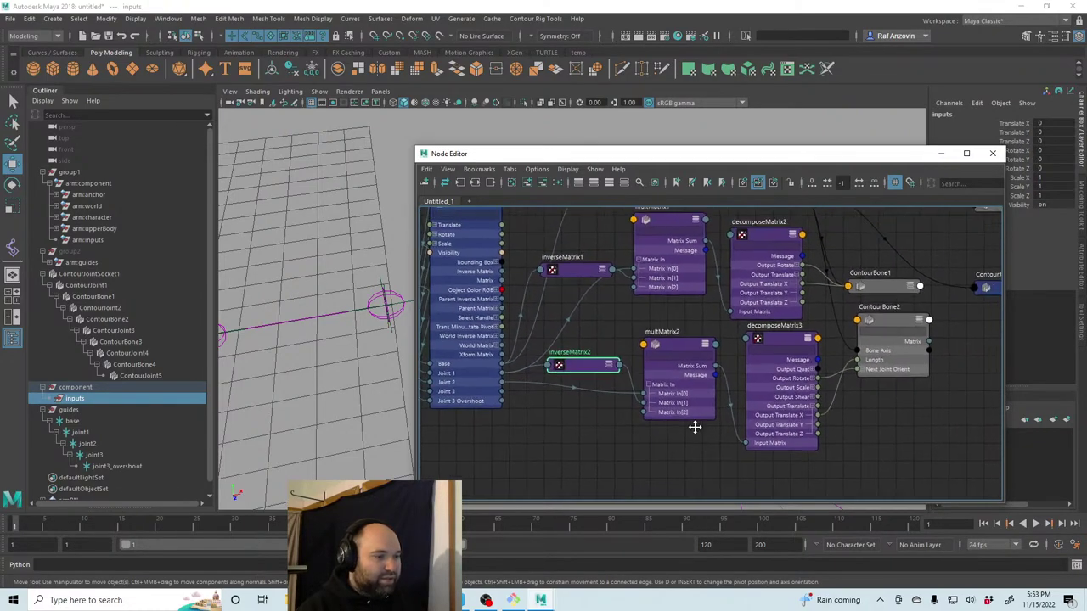
left_click(929, 421)
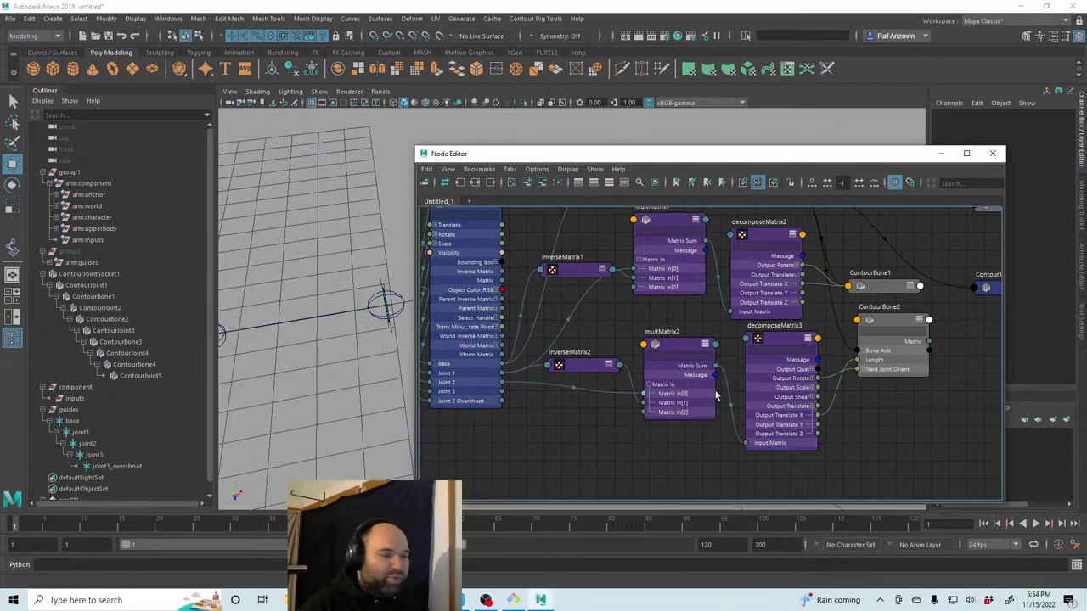
Try to copy and paste the inverseMatrix2, multMatrix2 and decomposeMatrix3 nodes.
scroll(614, 413, "down", 3)
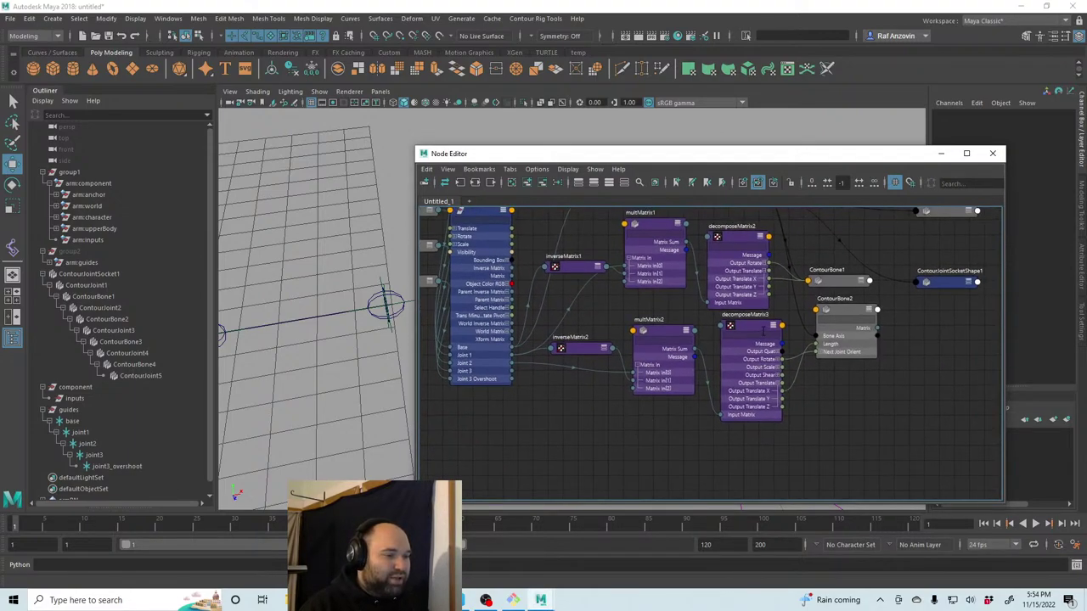
left_click(761, 331)
left_click(661, 339, "shift")
left_click(589, 349, "shift")
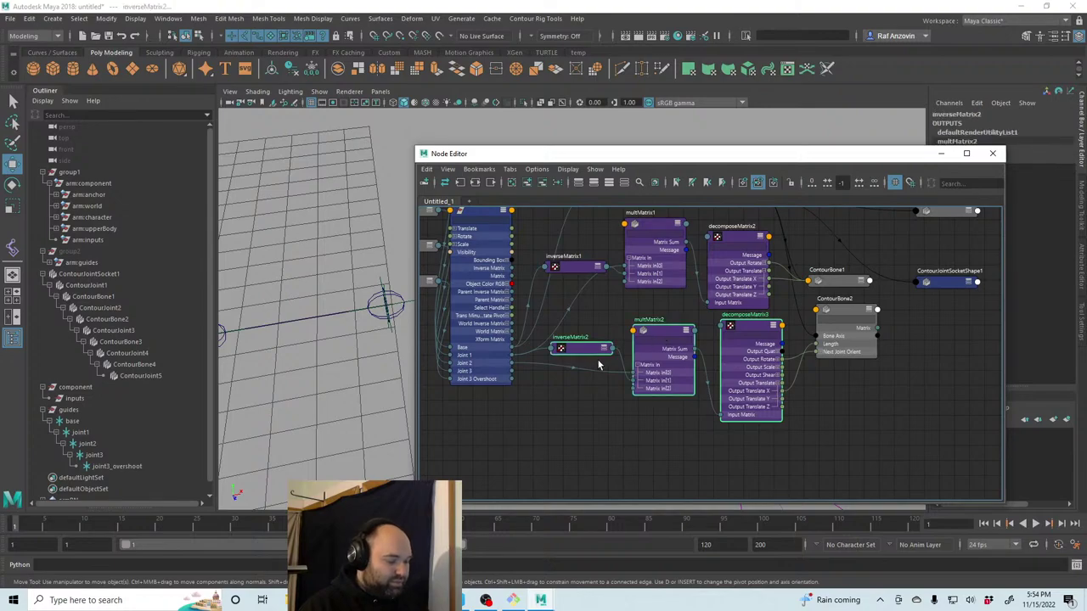
key("ctrl+v")
left_click(356, 236)
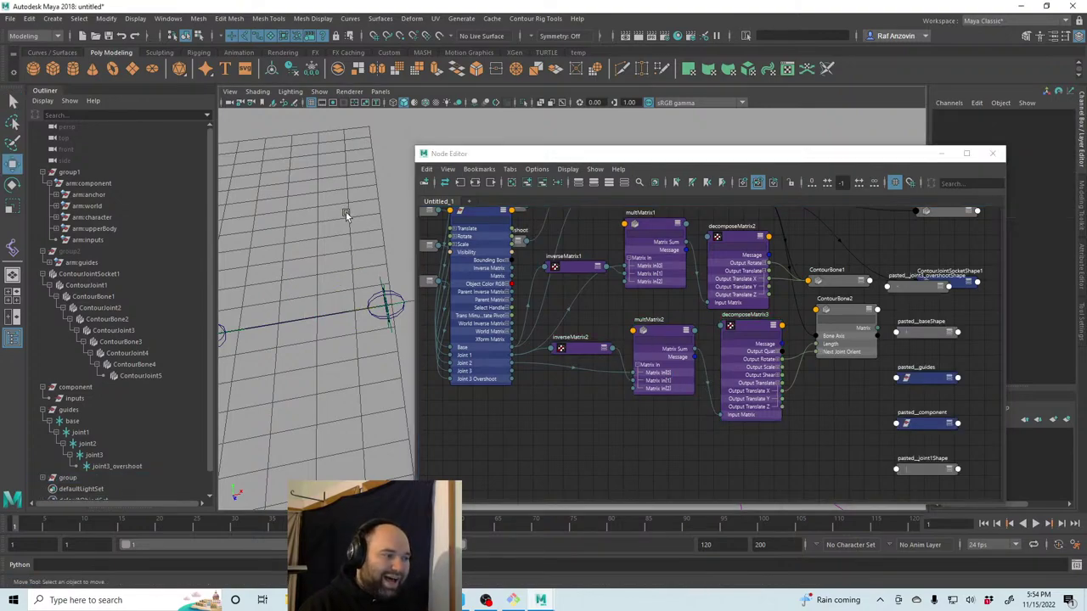
Remove the pasted nodes by deleting the pasted group from the scene.
key("ctrl+z")
key("ctrl+z")
key("ctrl+z")
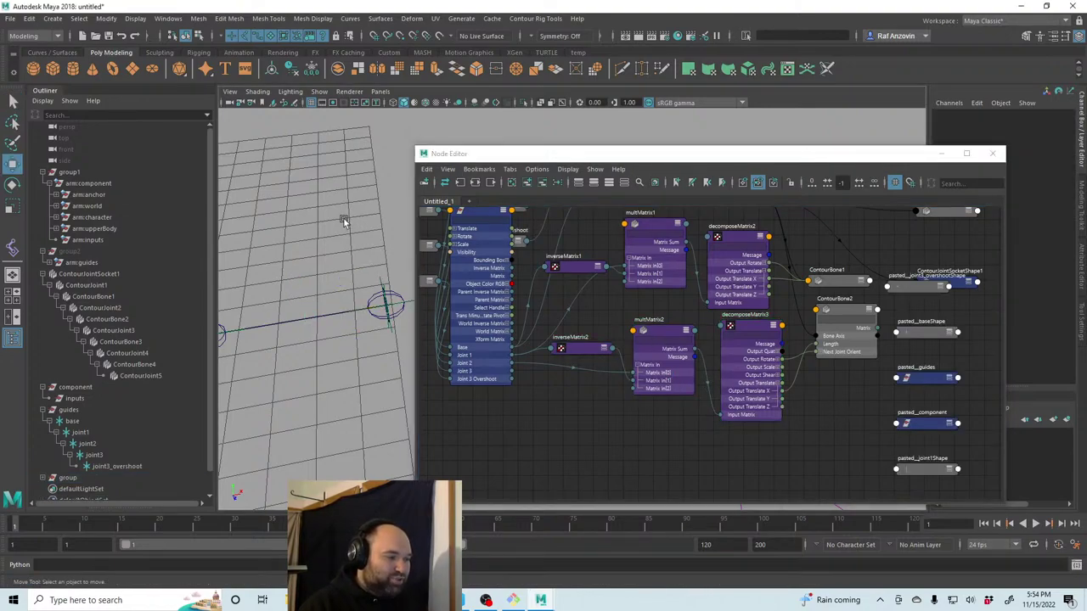
left_click(67, 478)
key("Delete")
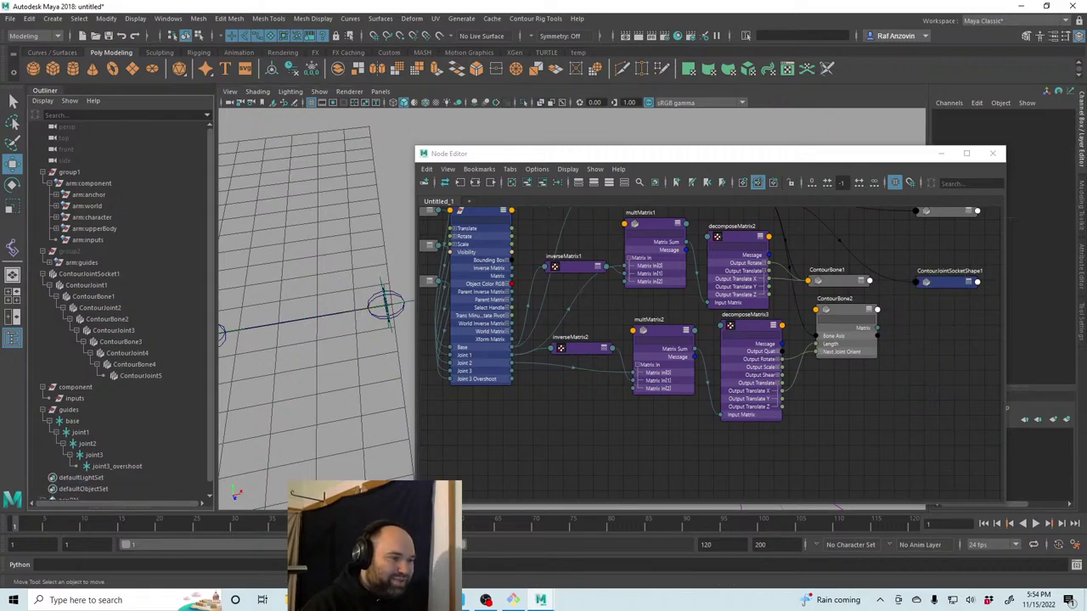
Duplicate inverseMatrix2, multMatrix2 and decomposeMatrix3, and arrange the copies in a row below the originals.
left_click(593, 365)
key("ctrl+v")
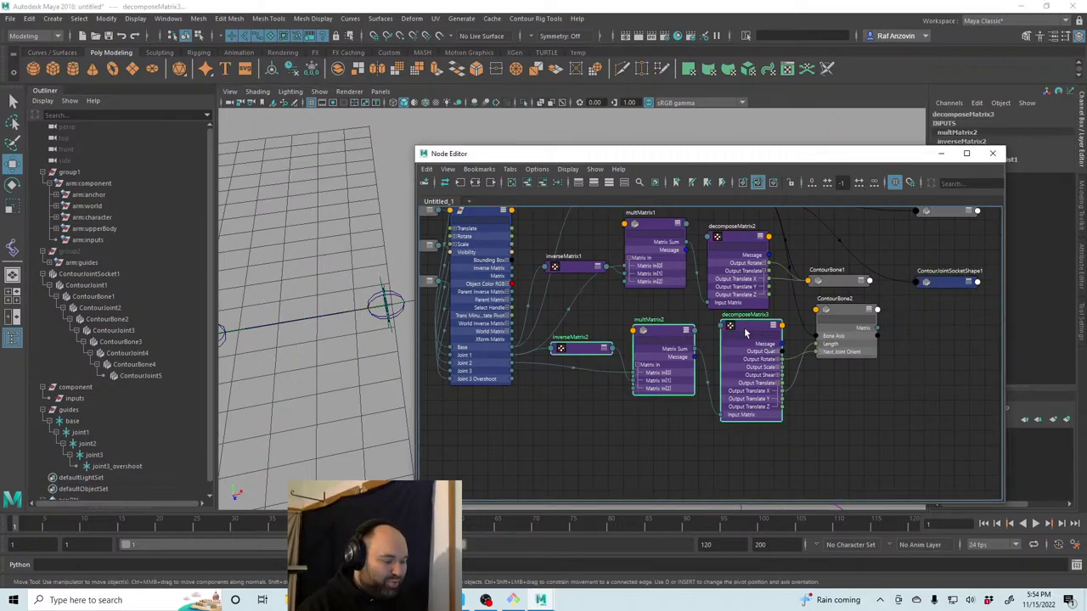
scroll(764, 416, "up", 2)
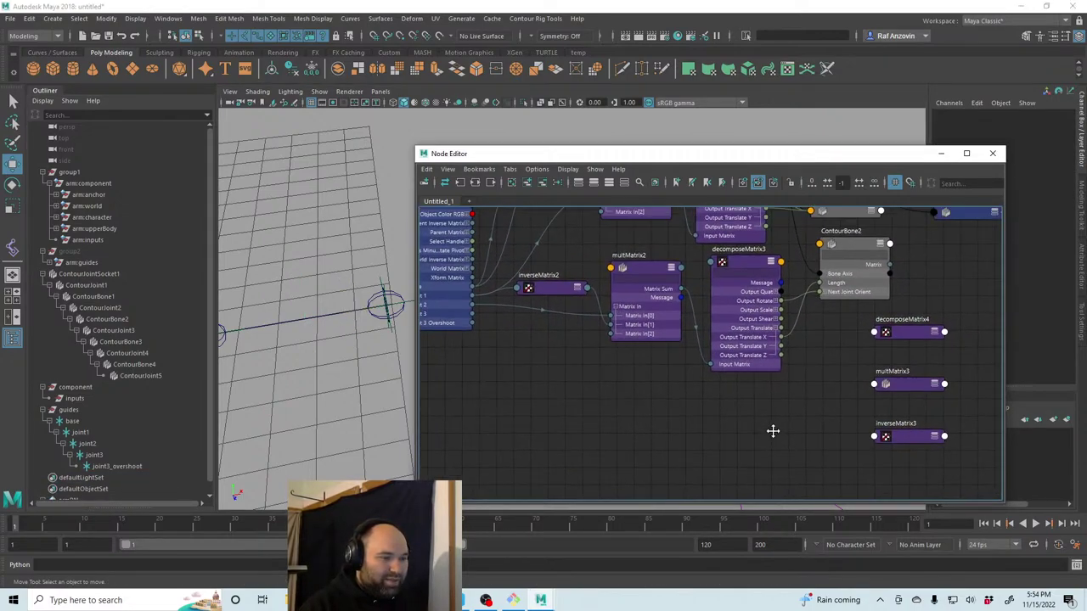
left_click_drag(891, 444, 561, 405)
left_click_drag(917, 392, 661, 407)
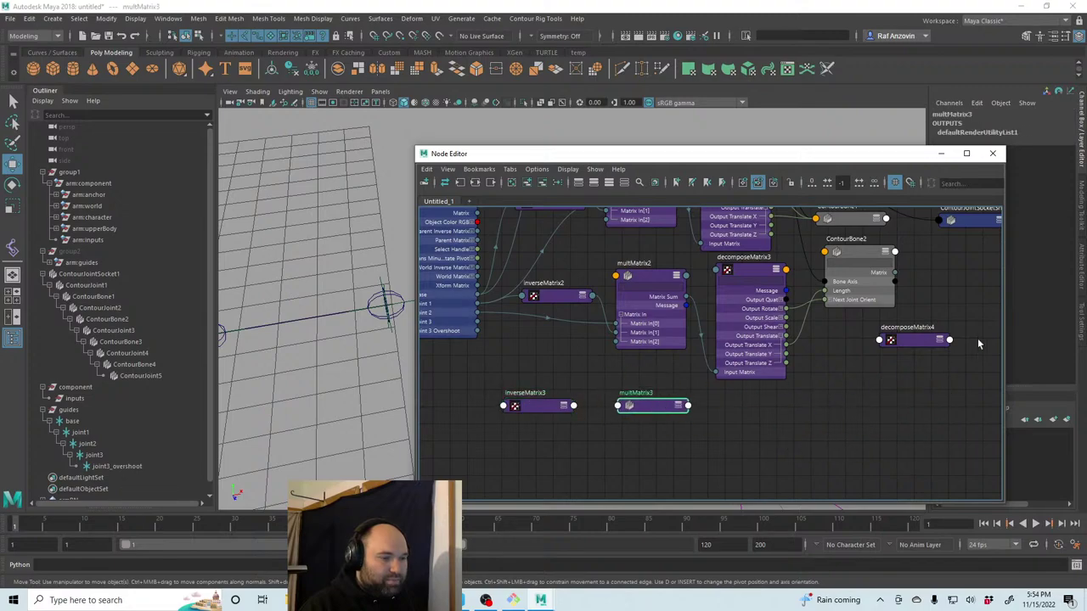
left_click_drag(932, 342, 775, 411)
Connect the inputs node's Joint 2 to inverseMatrix3's inputMatrix and reposition inverseMatrix3 beside multMatrix3.
scroll(645, 391, "up", 2)
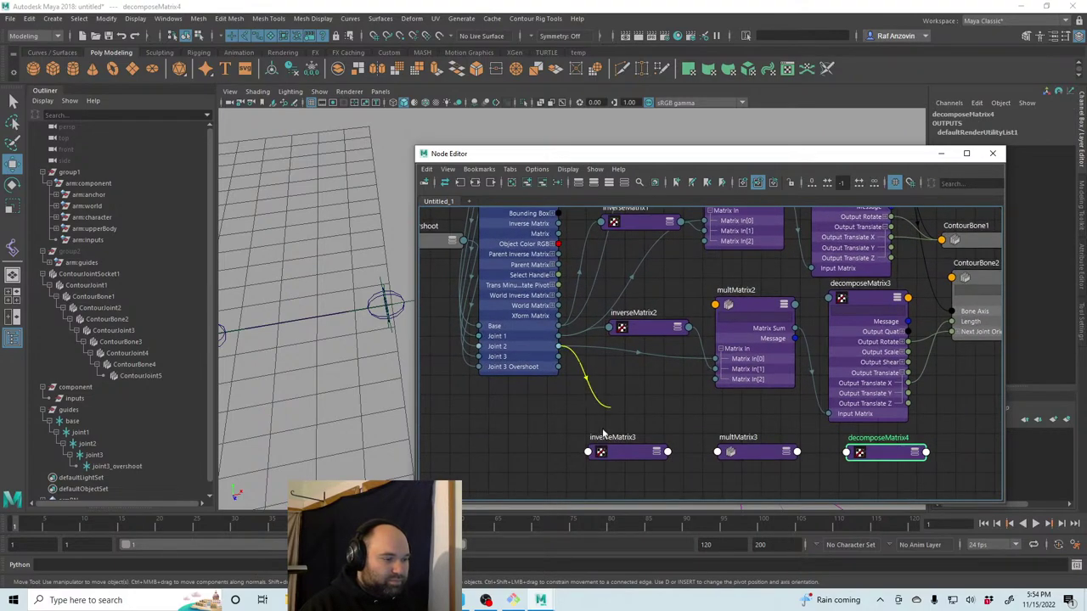
left_click_drag(586, 456, 652, 412)
left_click(425, 294)
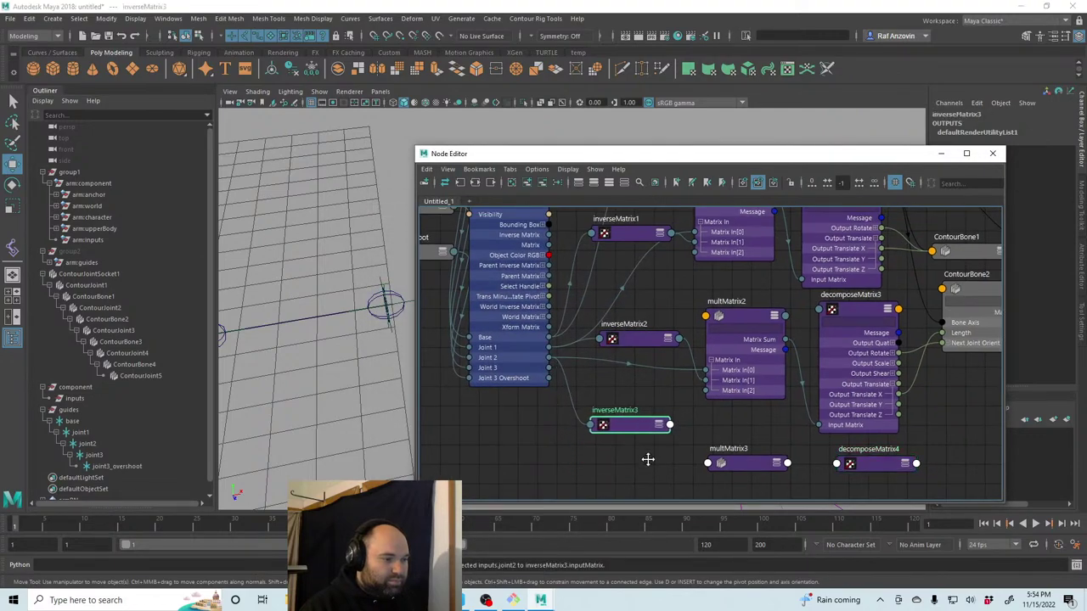
mouse_move(650, 456)
middle_mouse_down("alt")
mouse_move(633, 443)
mouse_move(637, 457)
middle_mouse_up("alt")
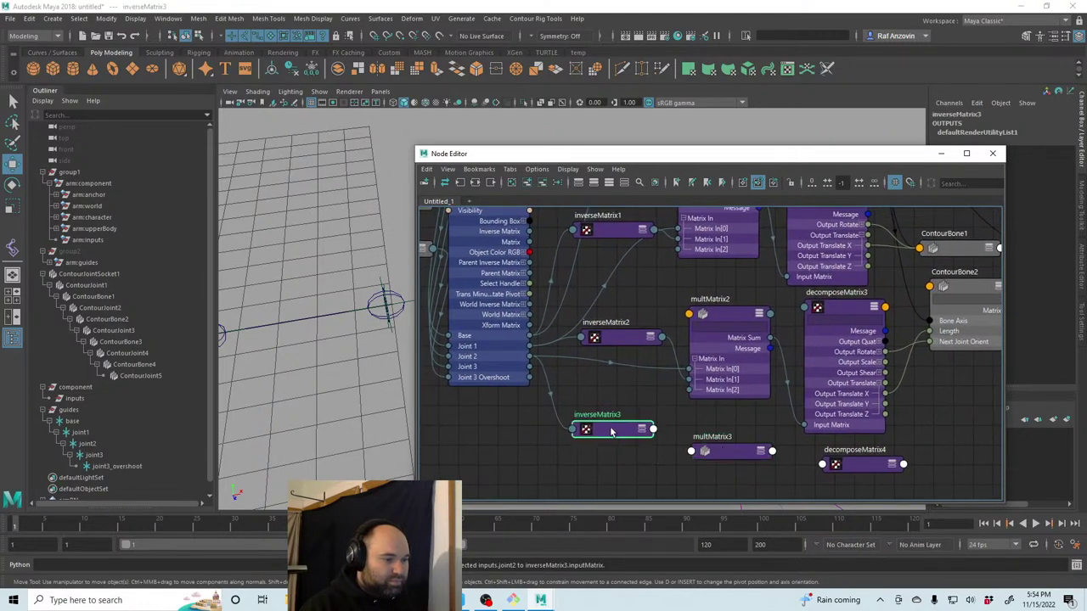
left_click_drag(617, 419, 613, 435)
middle_click_drag(613, 434, 607, 442, "alt")
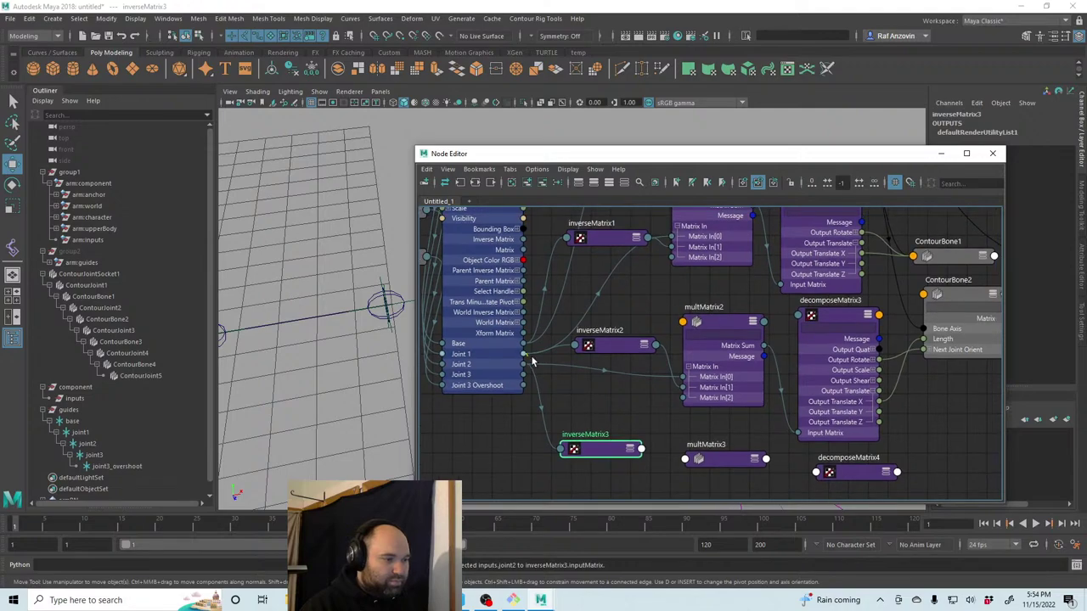
Connect the inputs node's Joint 1 and inverseMatrix3's outputMatrix to multMatrix3's matrixIn, and space the nodes.
left_click_drag(526, 355, 704, 459)
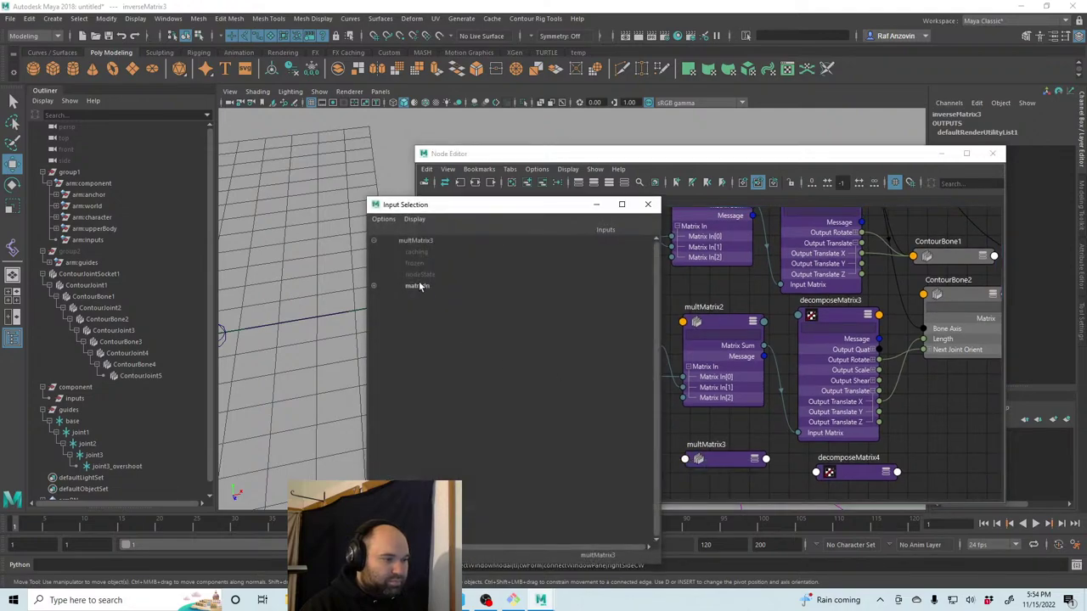
left_click(418, 286)
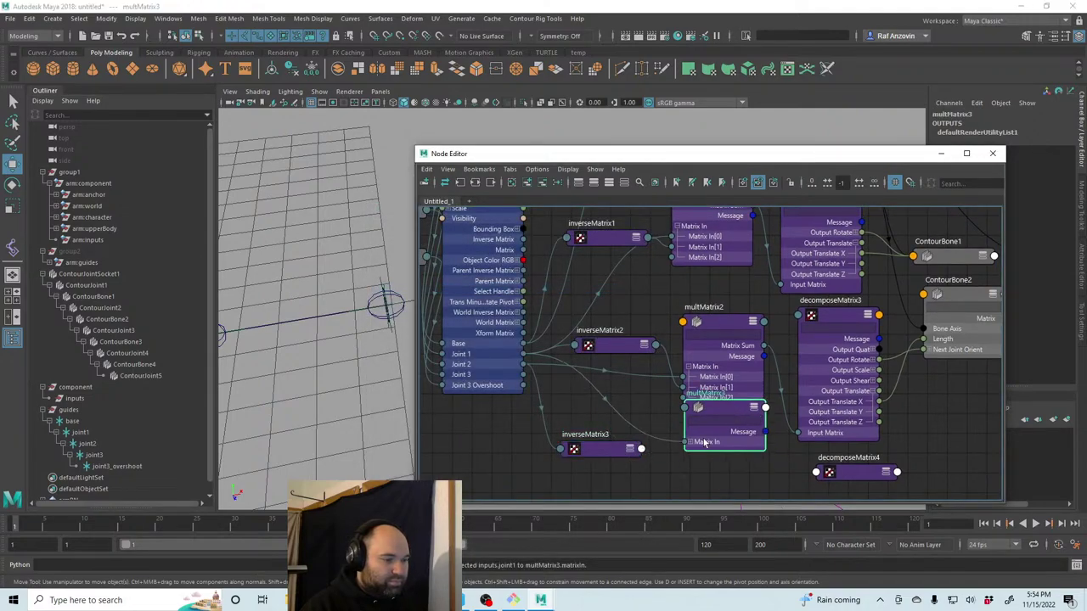
left_click_drag(645, 451, 690, 465)
middle_click_drag(690, 465, 636, 459)
left_click_drag(635, 459, 632, 500)
Connect multMatrix3's Matrix Sum to decomposeMatrix4's inputMatrix and move decomposeMatrix4 slightly lower.
middle_click_drag(720, 465, 666, 448)
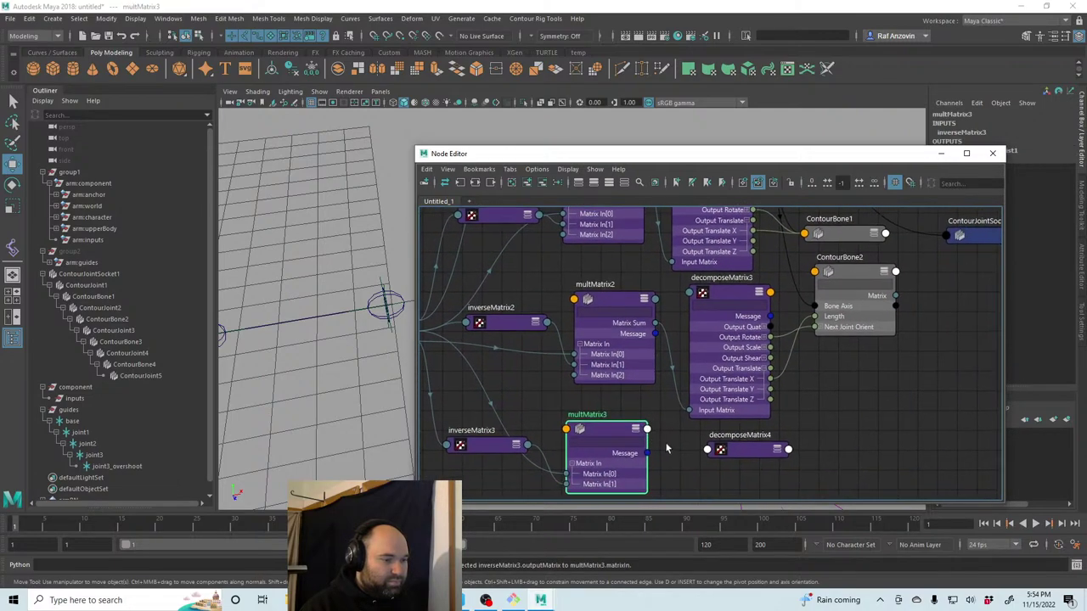
left_click(730, 456)
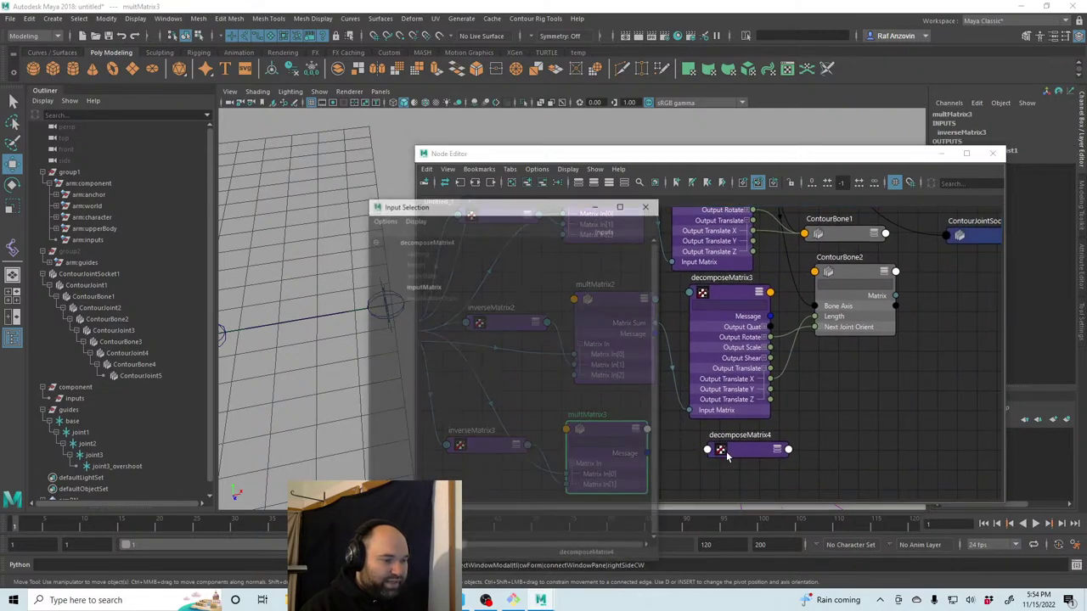
left_click(461, 303)
left_click(762, 456)
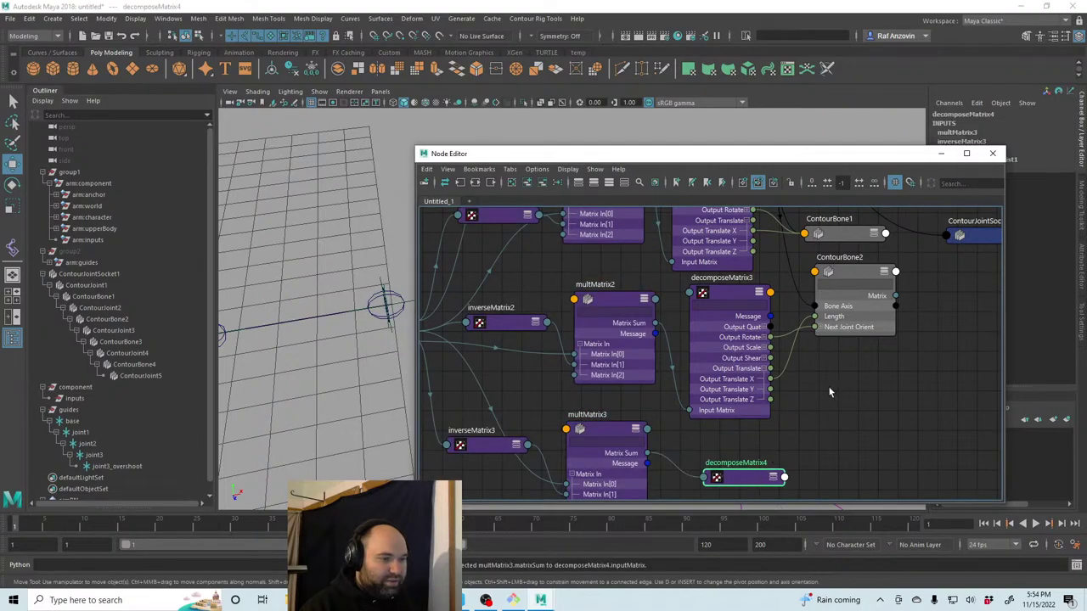
Move the ContourBone3 node below ContourBone2, near decomposeMatrix4, and leave its attribute display collapsed.
scroll(733, 430, "down", 5)
left_click_drag(798, 255, 806, 449)
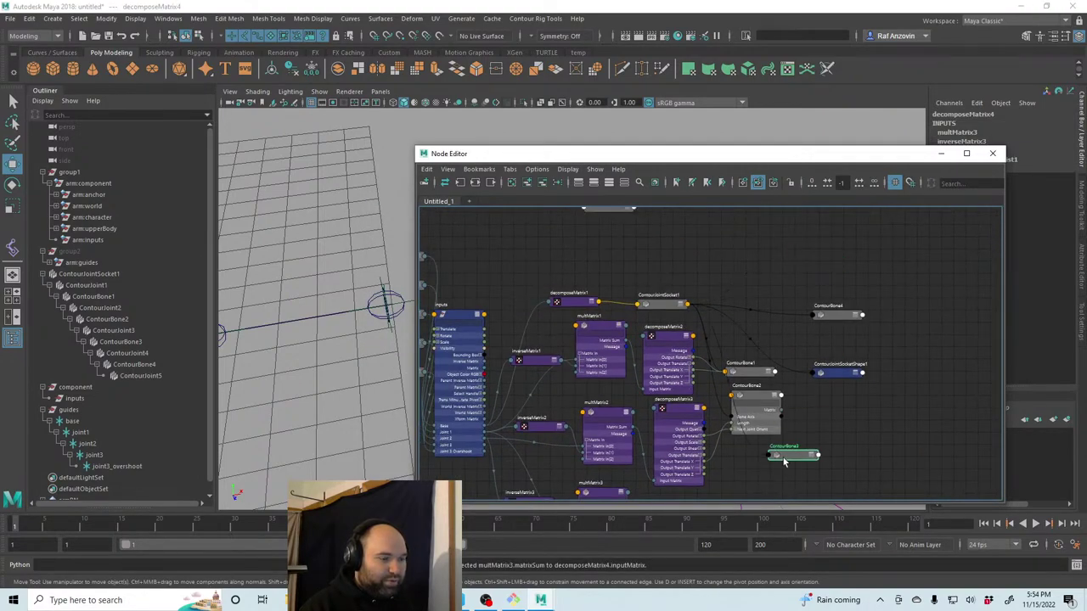
scroll(809, 447, "up", 4)
scroll(777, 391, "up", 2)
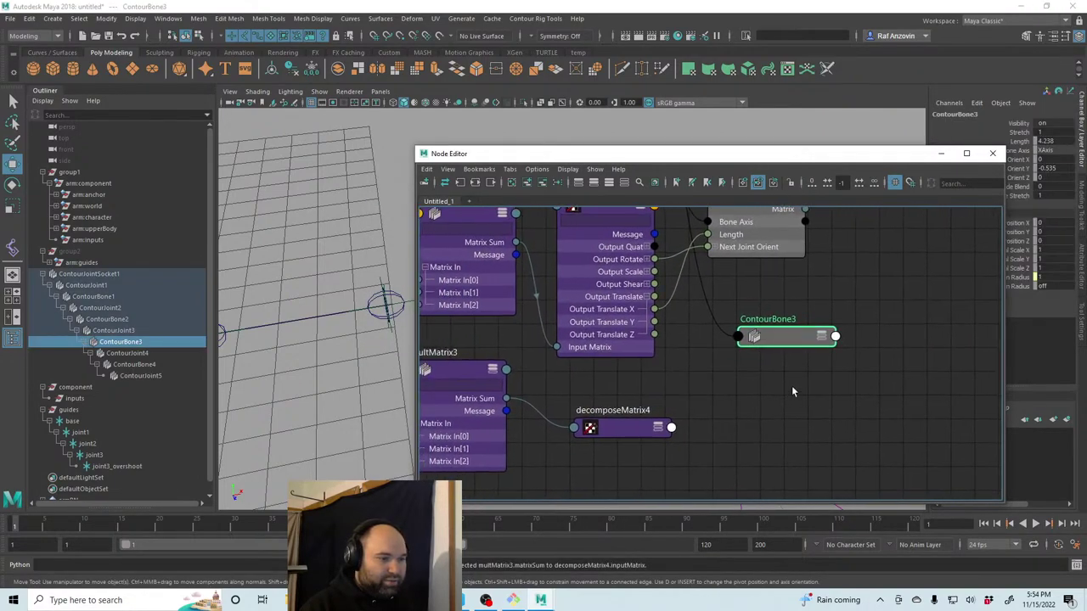
left_click(808, 349)
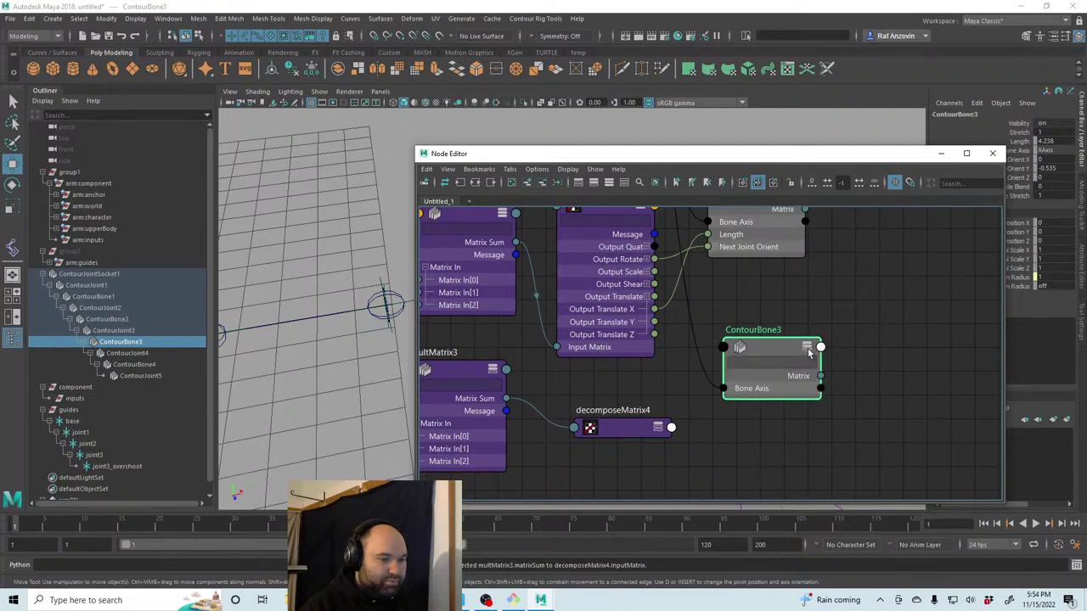
left_click(809, 350)
left_click_drag(808, 350, 840, 323)
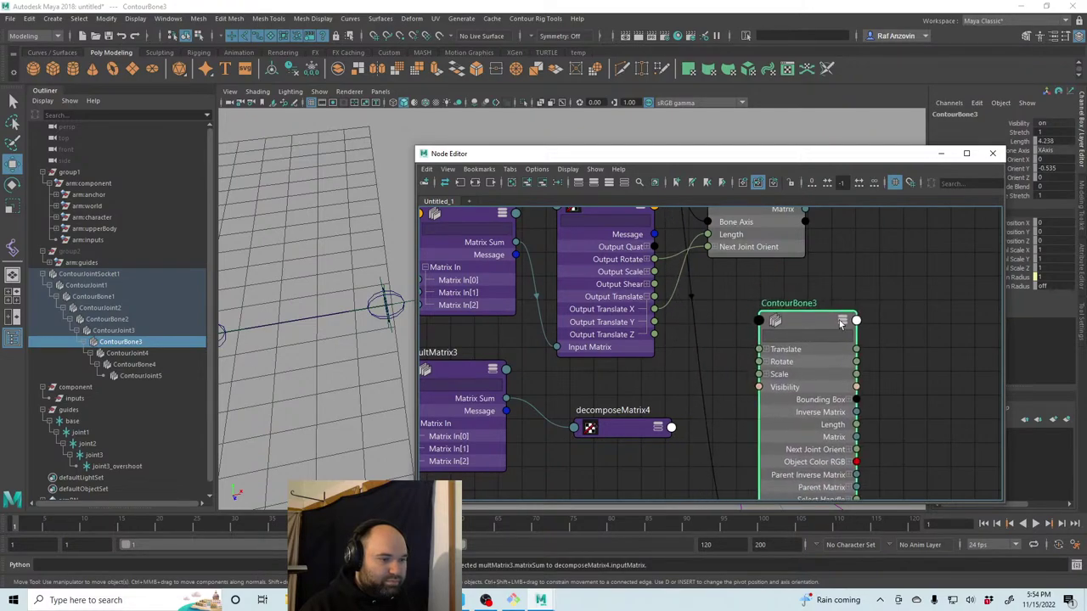
left_click(841, 320)
Expand all of decomposeMatrix4's attributes and connect its Output Translate X to ContourBone3's length.
left_click(668, 427)
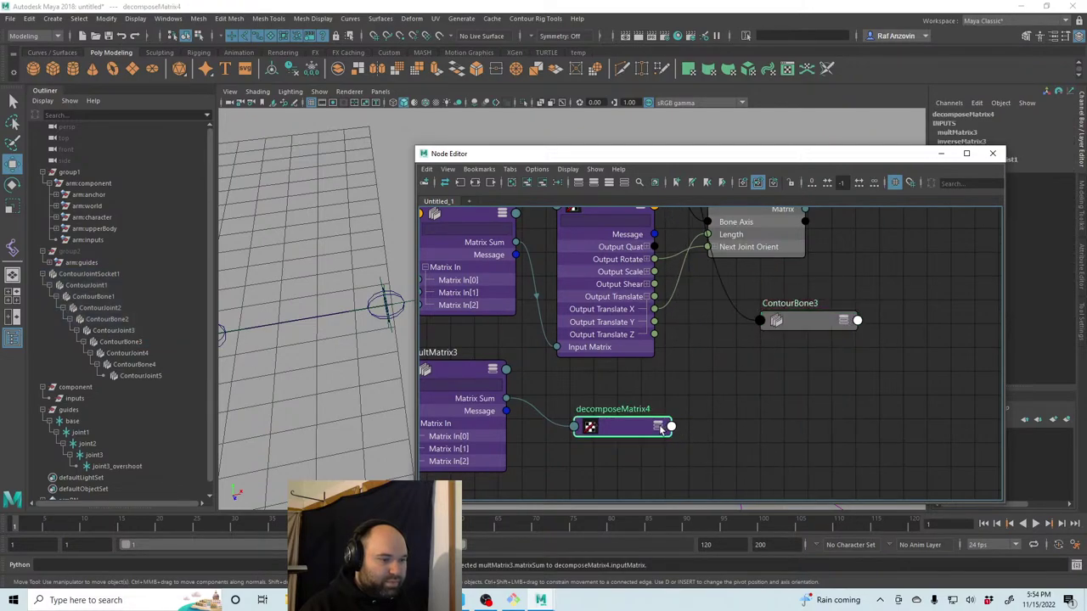
left_click(668, 428)
left_click(668, 427)
key("f")
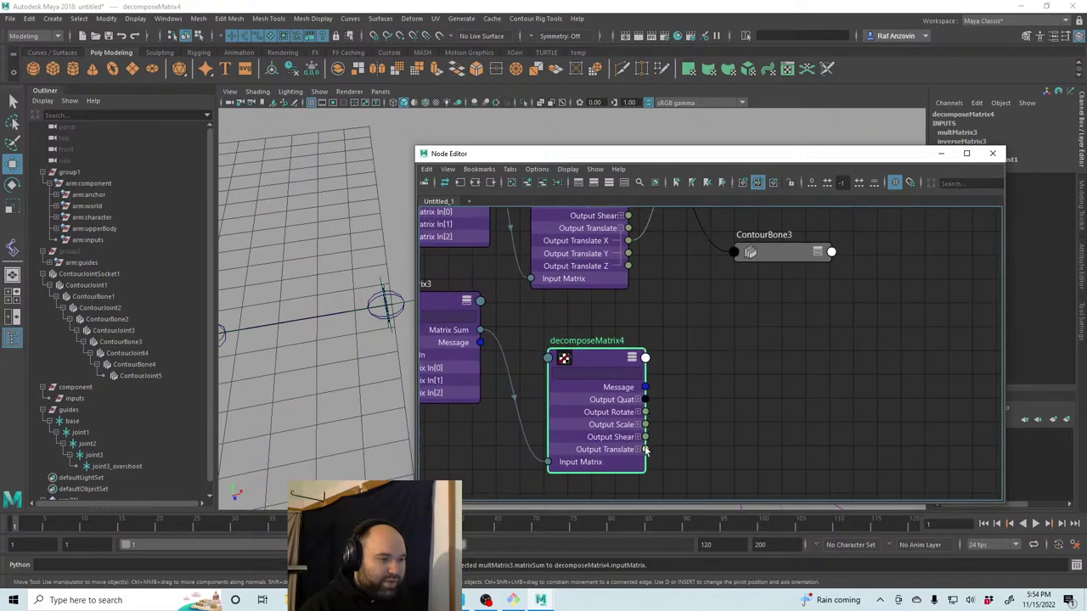
left_click(646, 452)
scroll(674, 442, "down", 3)
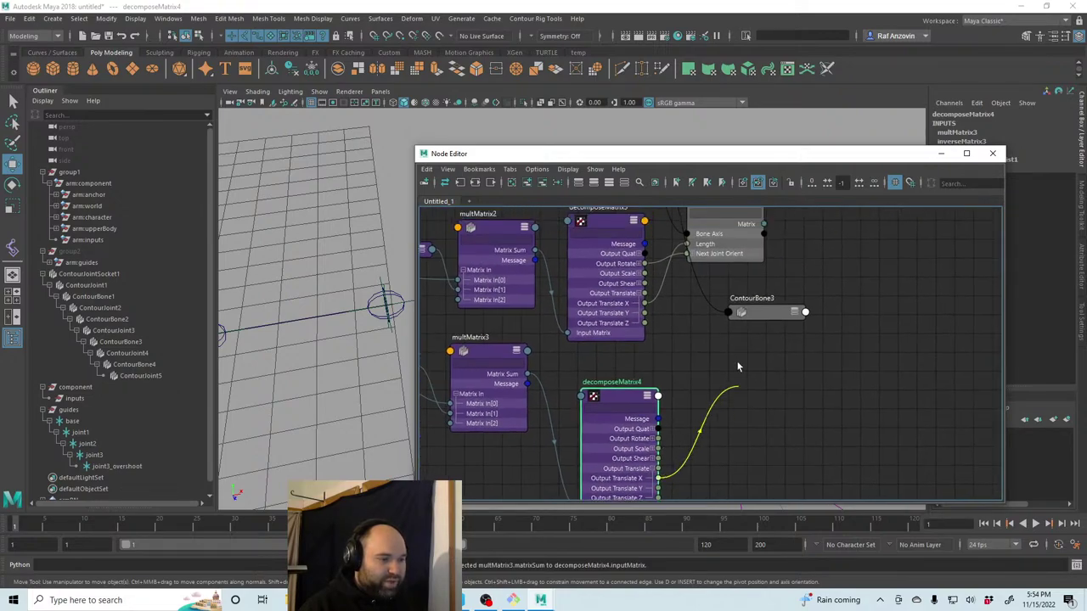
left_click_drag(737, 366, 736, 311)
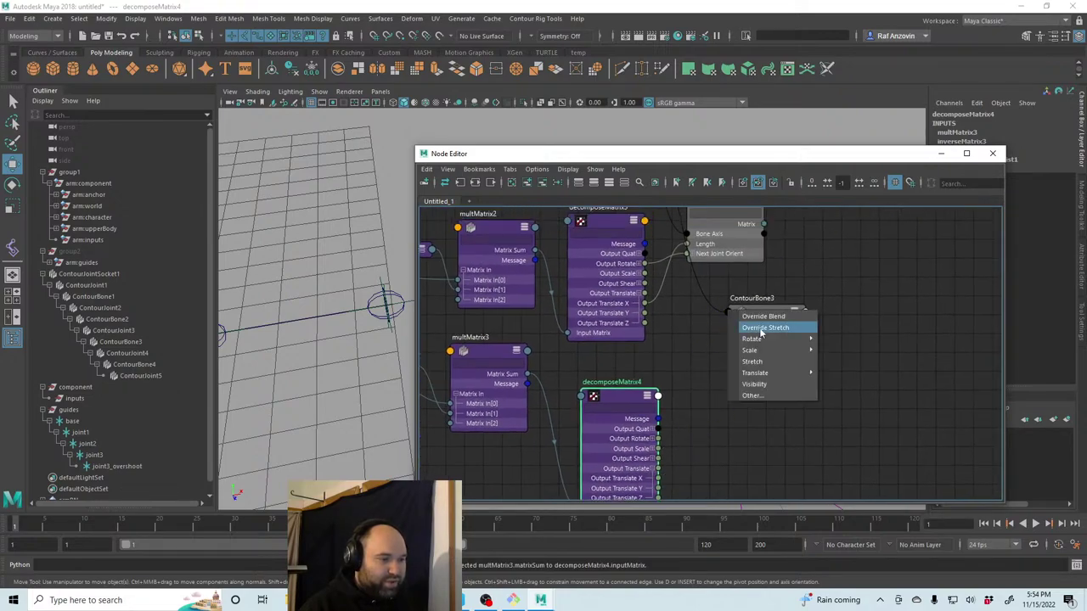
left_click(775, 406)
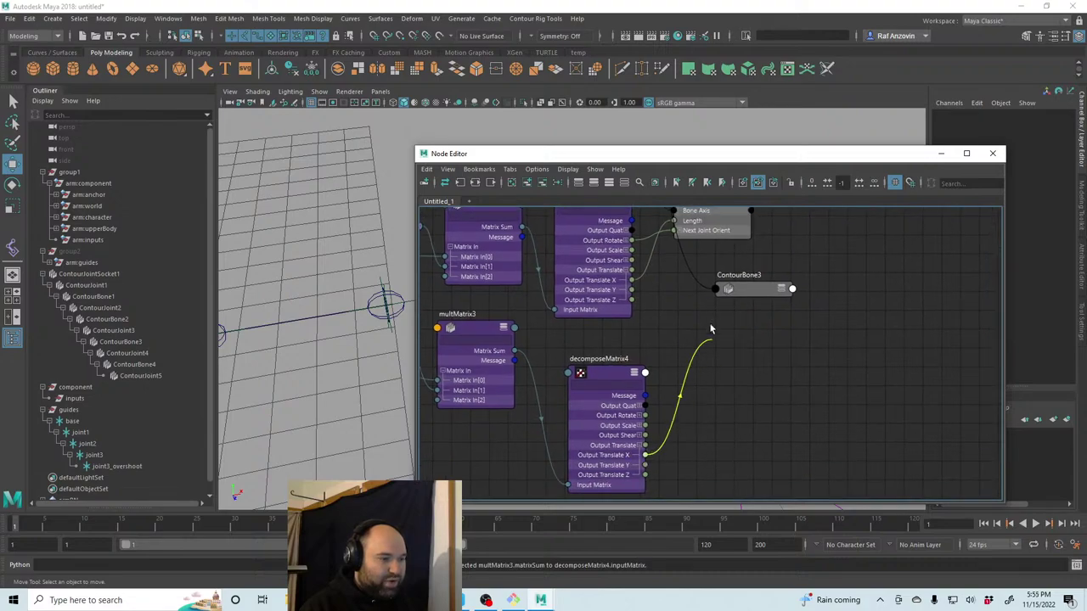
left_click_drag(711, 329, 715, 288)
left_click(751, 366)
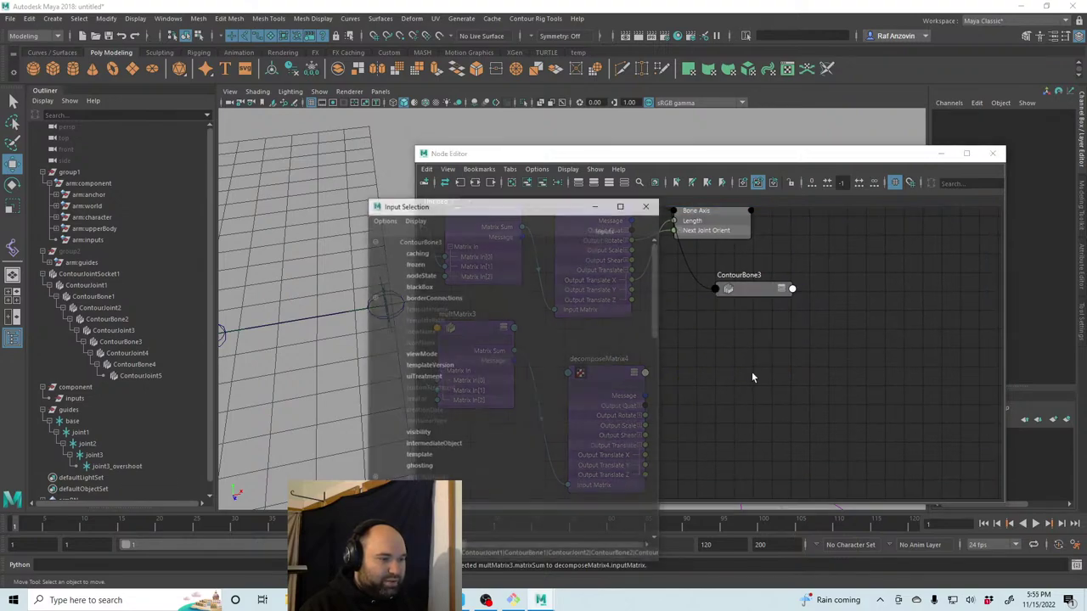
scroll(502, 443, "down", 10)
left_click(518, 490)
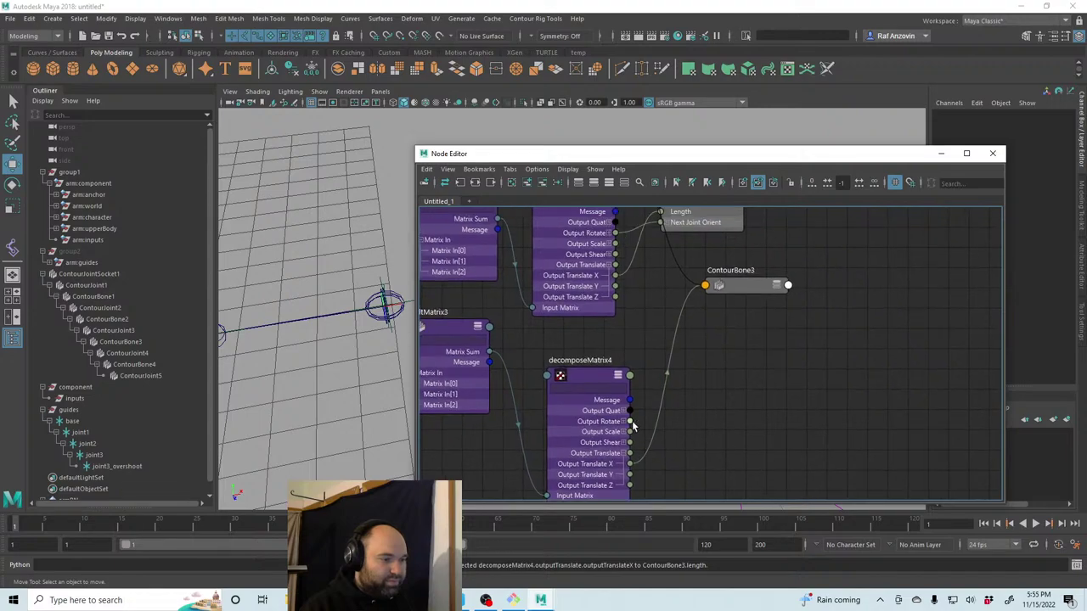
Connect decomposeMatrix4's Output Rotate to ContourBone3's nextJointOrient.
left_click_drag(705, 288, 707, 288)
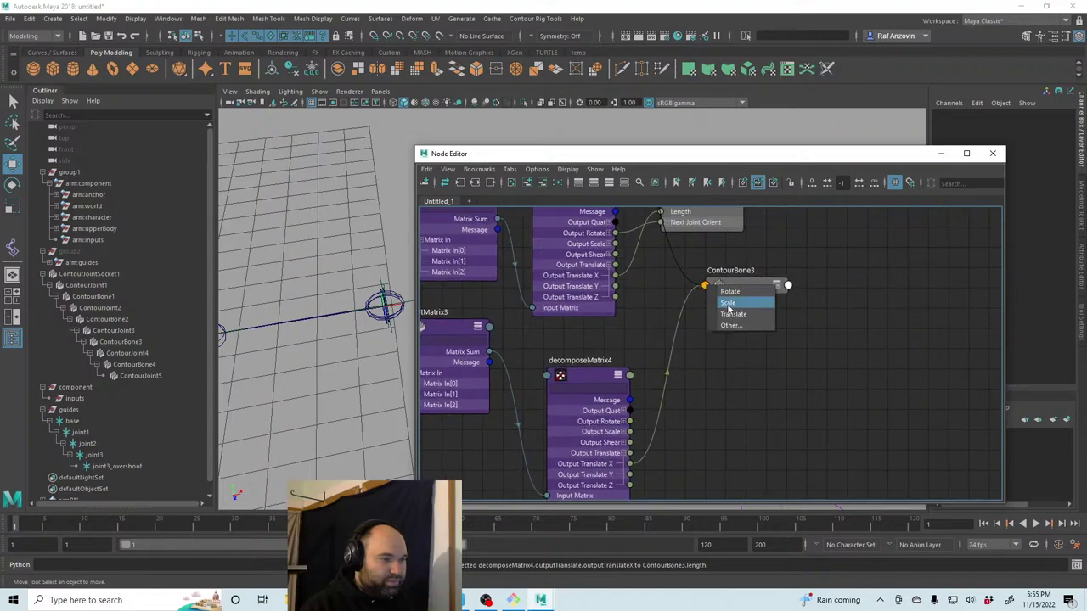
left_click(744, 323)
scroll(509, 433, "down", 10)
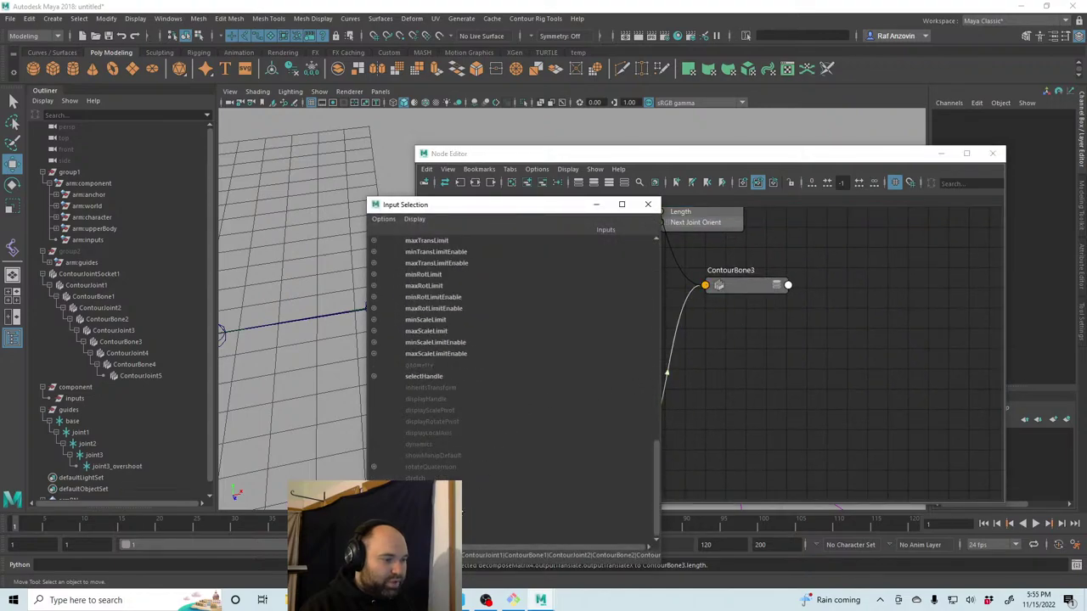
left_click(517, 512)
Paste another set of inverse, multiply and decompose matrix nodes and arrange them in a row below the ContourBone3 setup.
scroll(797, 376, "down", 3)
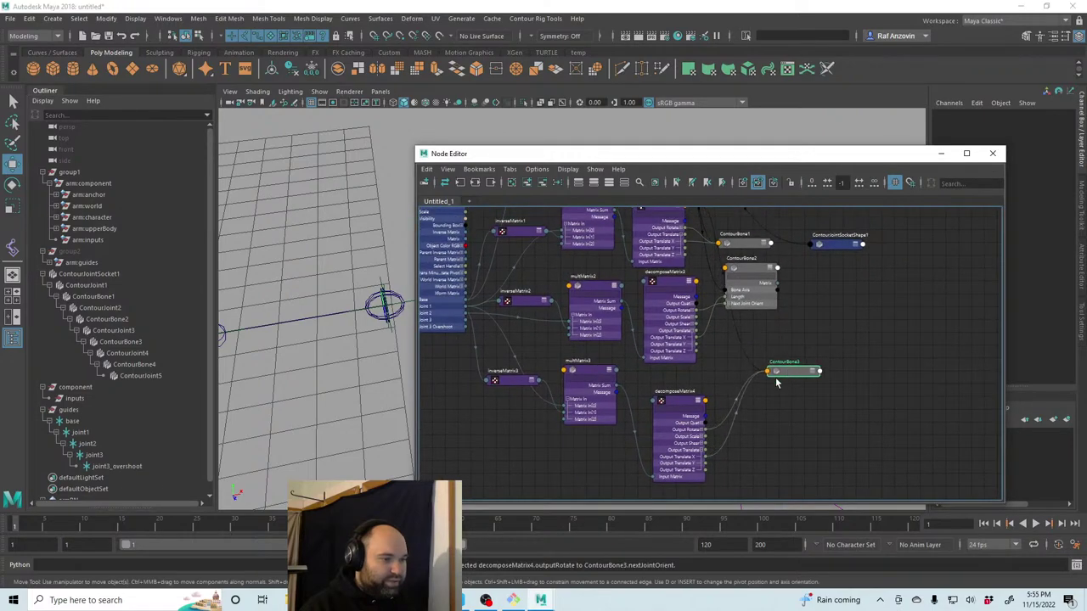
middle_click_drag(720, 430, 743, 405, "alt")
left_click(704, 384)
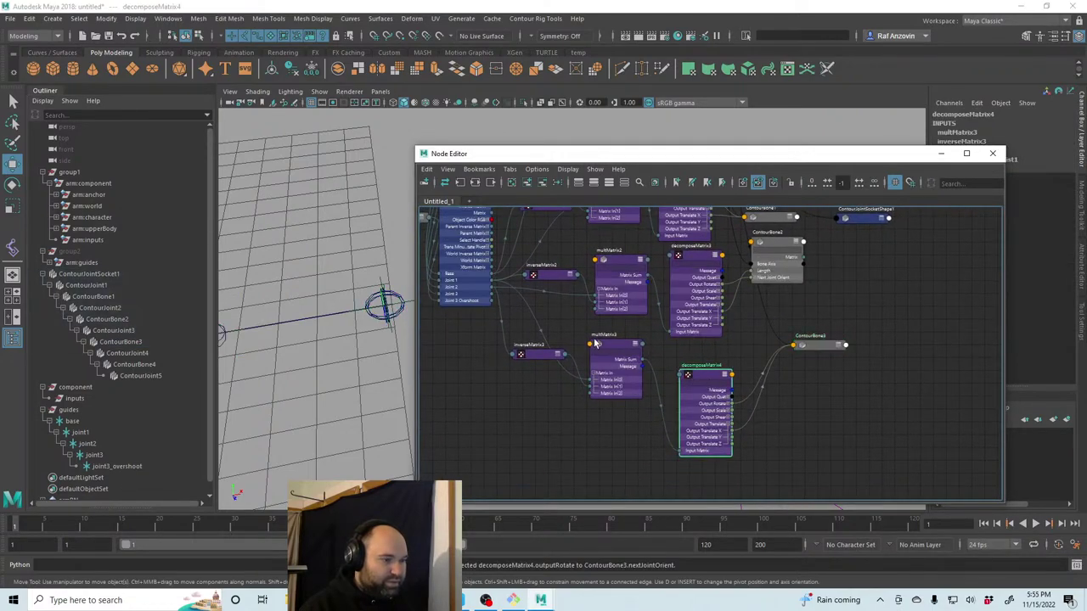
key("ctrl+v")
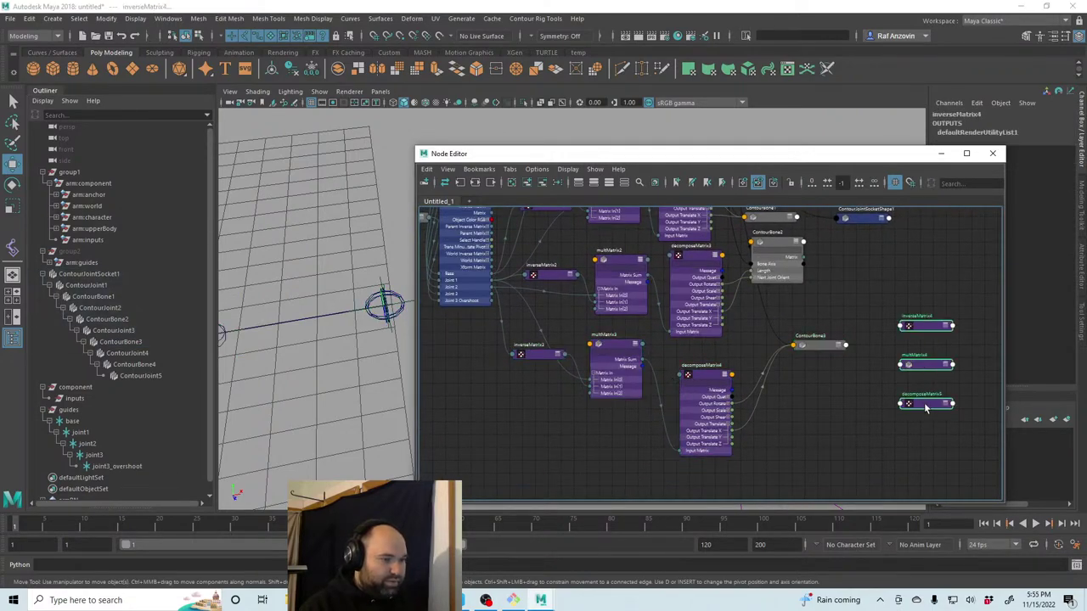
middle_click_drag(926, 408, 908, 379, "alt")
left_click_drag(908, 378, 823, 439)
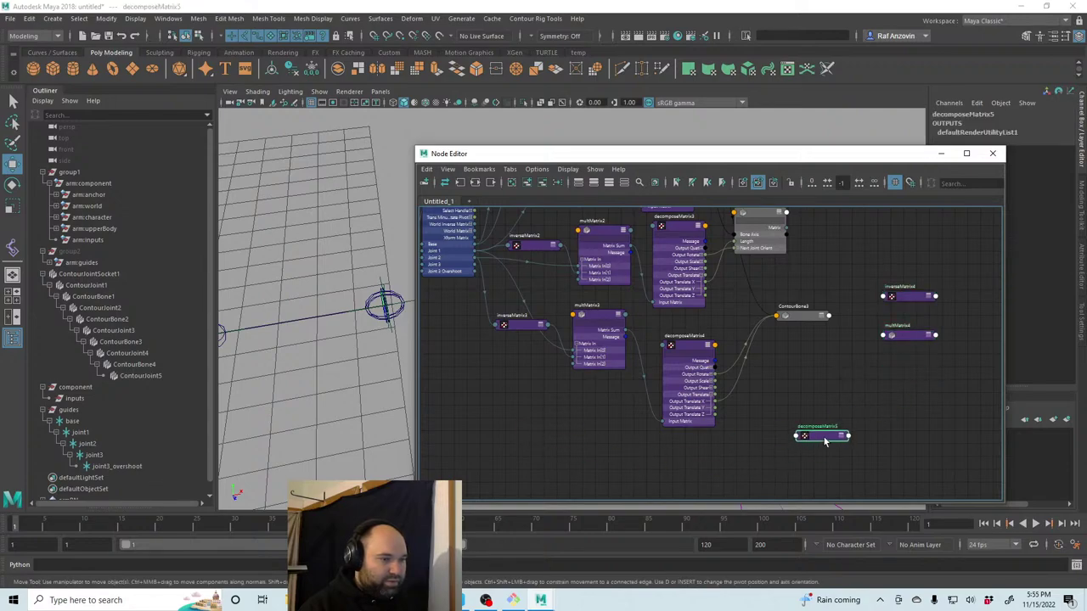
left_click_drag(904, 297, 544, 446)
left_click_drag(919, 339, 642, 447)
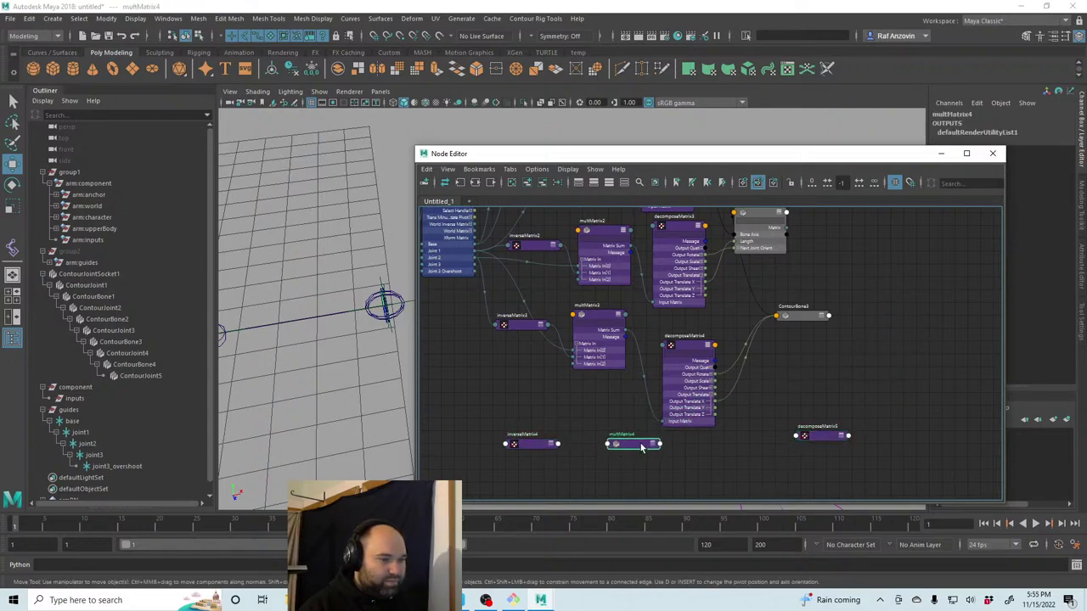
left_click_drag(820, 435, 714, 459)
Connect the inputs node's Joint 3 to multMatrix4's matrixIn and its Joint 2 to inverseMatrix4's inputMatrix.
middle_click_drag(558, 395, 545, 270, "alt")
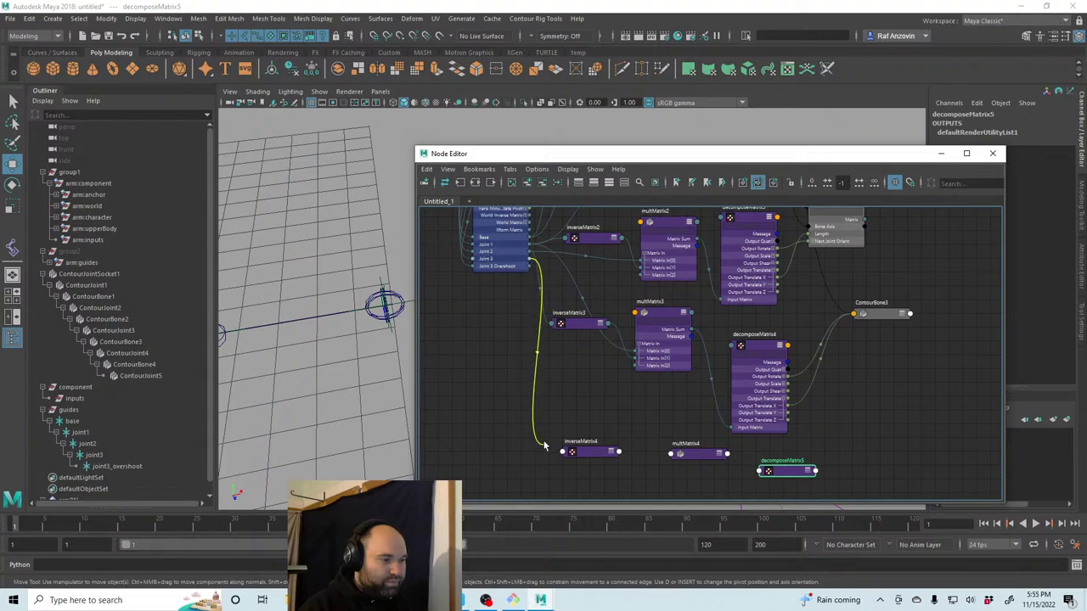
left_click_drag(544, 445, 680, 454)
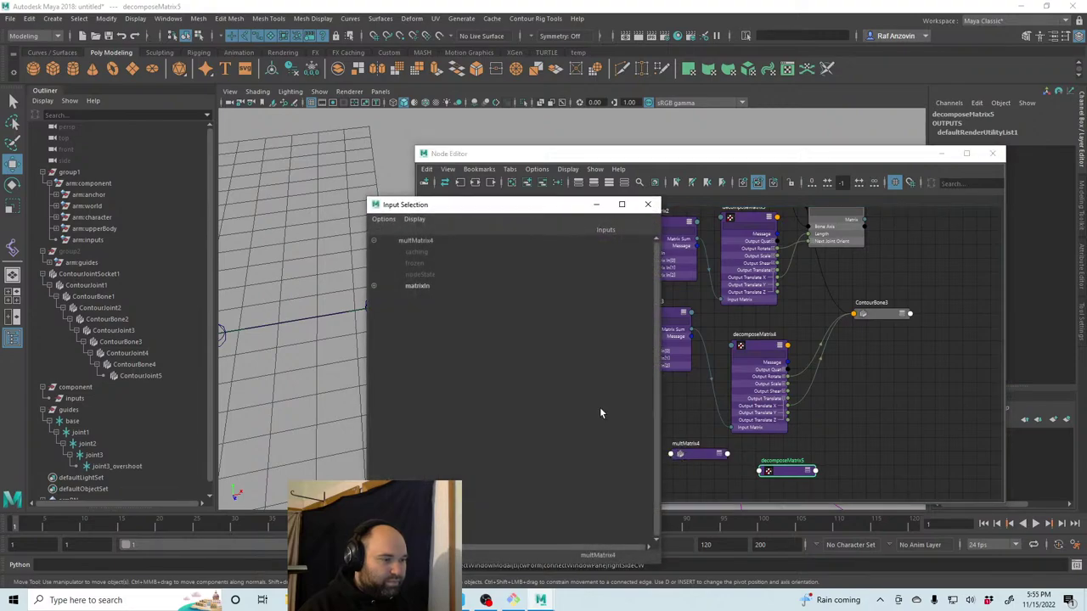
left_click(427, 287)
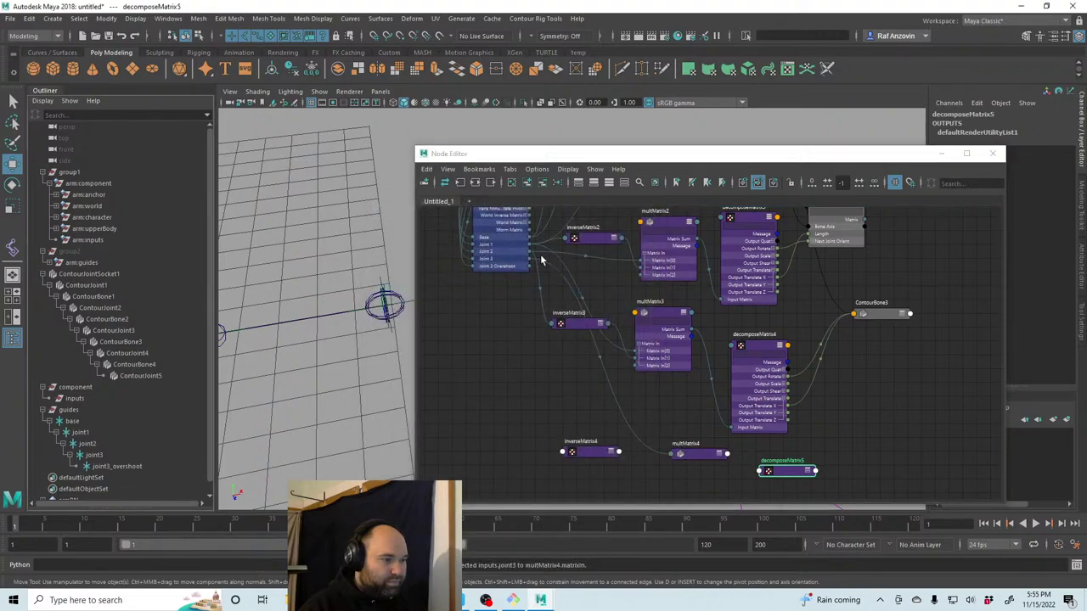
left_click_drag(531, 257, 564, 451)
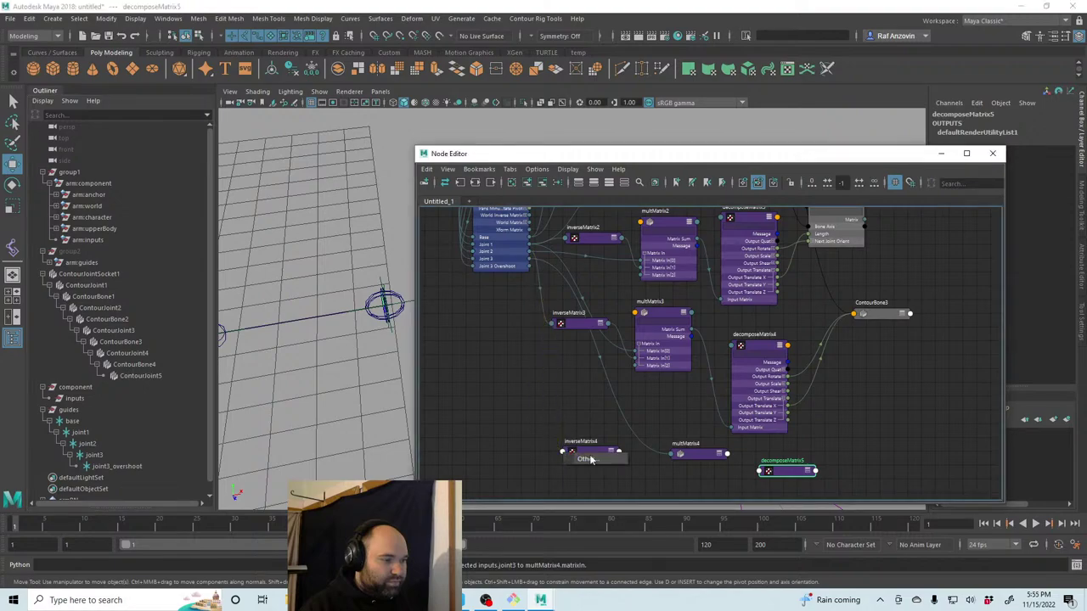
left_click(424, 286)
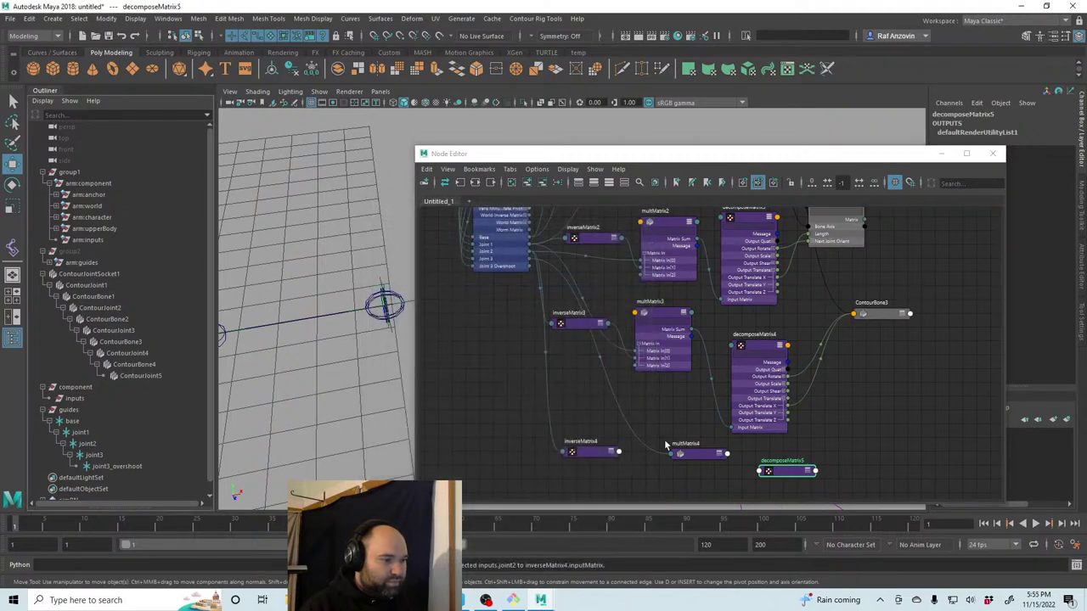
Show the connected attributes on inverseMatrix4 and multMatrix4, and connect inverseMatrix4's outputMatrix to multMatrix4's Matrix In[1].
scroll(694, 422, "up", 2)
left_click(601, 421)
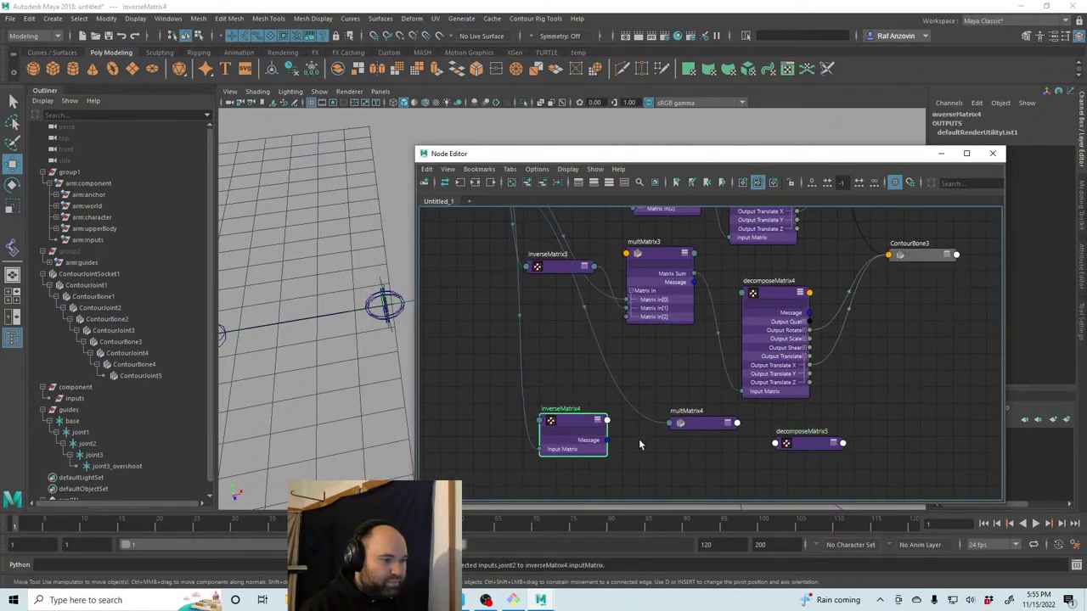
left_click(730, 426)
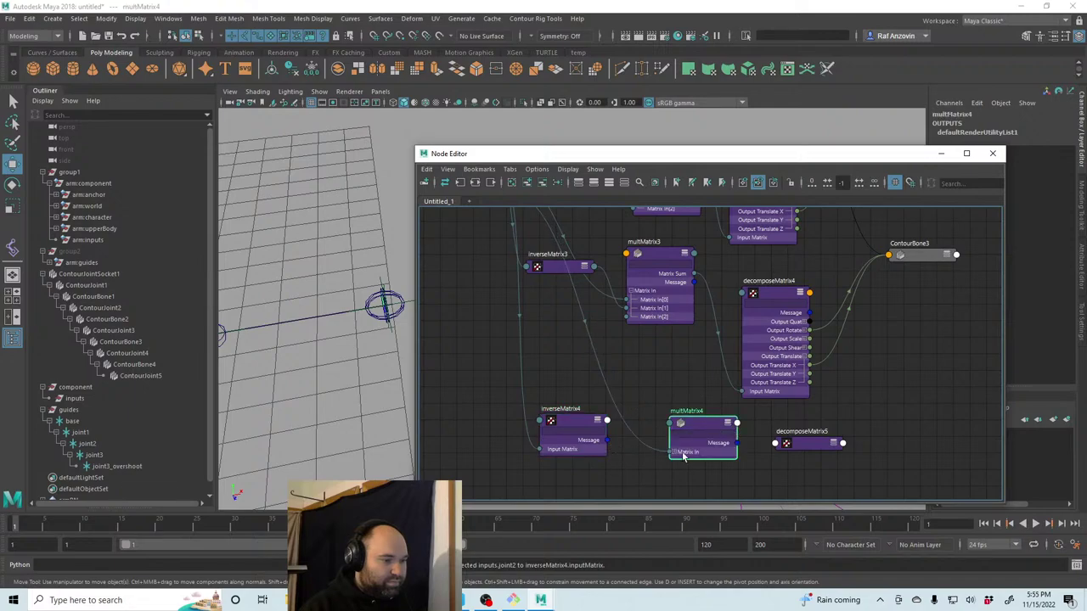
left_click_drag(678, 454, 671, 472)
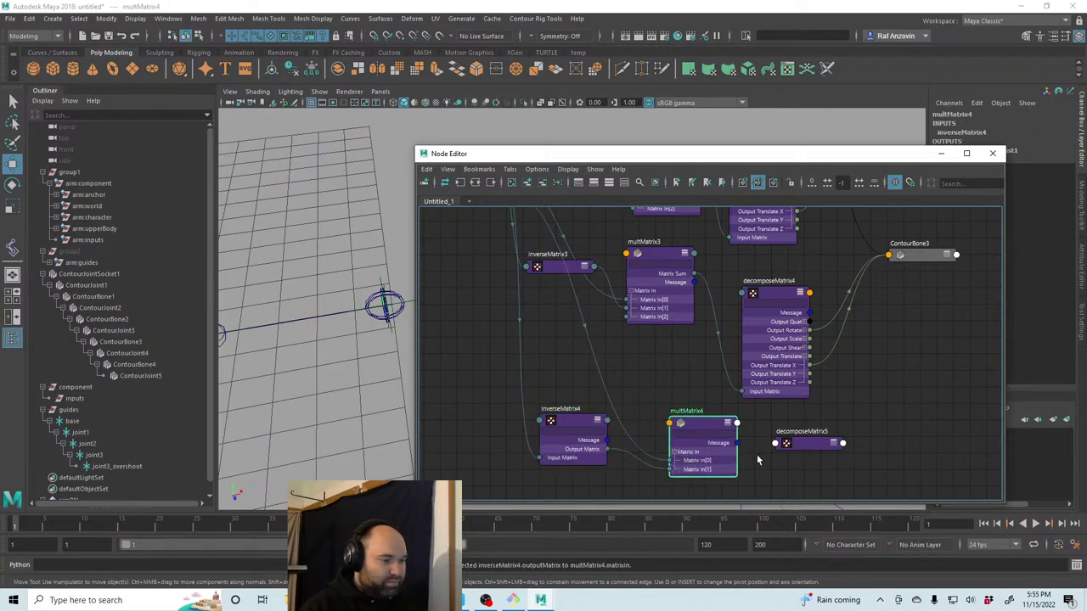
Connect multMatrix4's Matrix Sum to decomposeMatrix5's inputMatrix and show decomposeMatrix5's connected attributes.
middle_click_drag(759, 460, 669, 438, "alt")
left_click(730, 418)
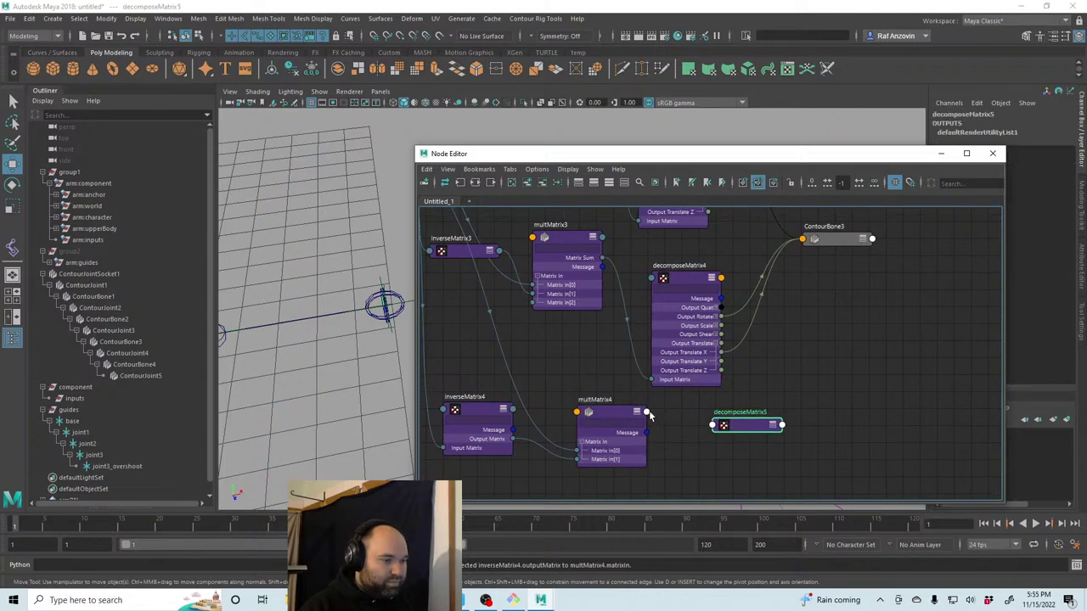
left_click_drag(696, 433, 722, 426)
left_click(436, 290)
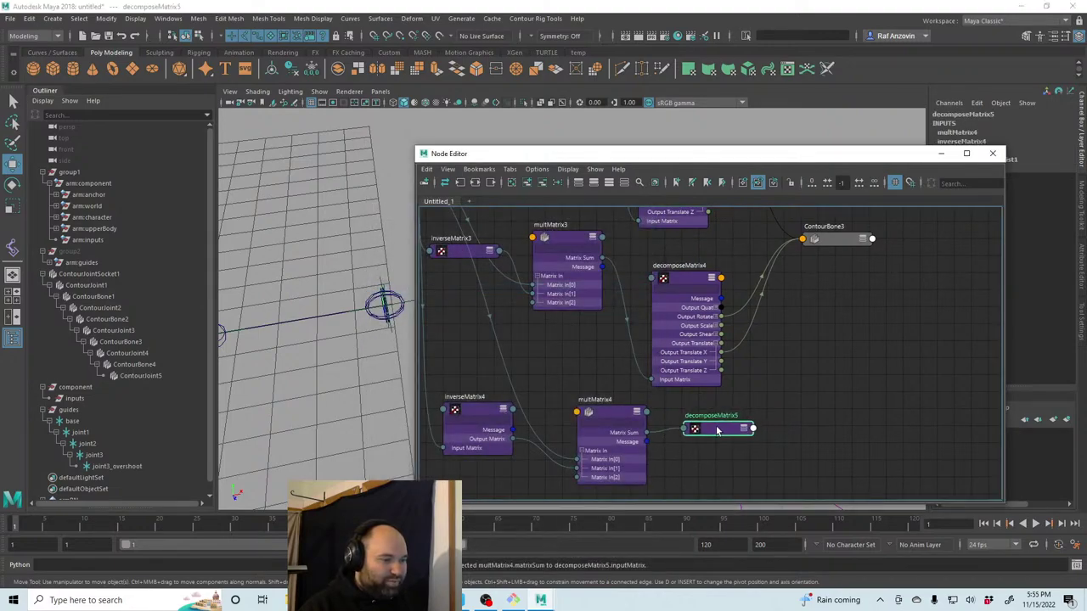
middle_click_drag(810, 439, 750, 439, "alt")
scroll(751, 439, "down", 1)
left_click(693, 438)
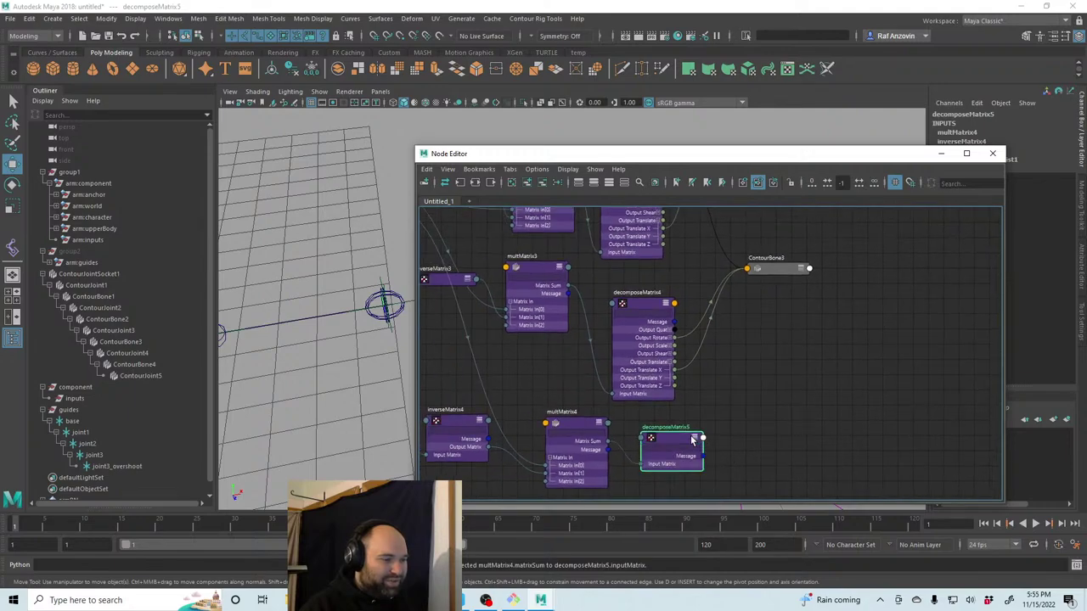
Move the ContourBone4 node down below ContourBone3, beside decomposeMatrix5.
key("a")
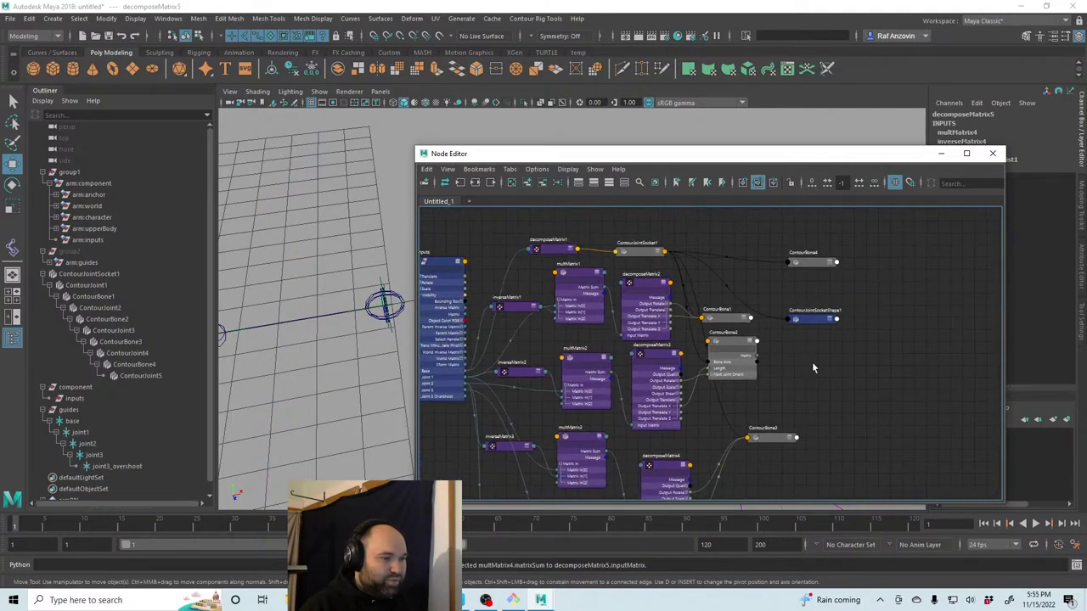
left_click_drag(816, 263, 797, 483)
middle_click_drag(839, 416, 815, 288, "alt")
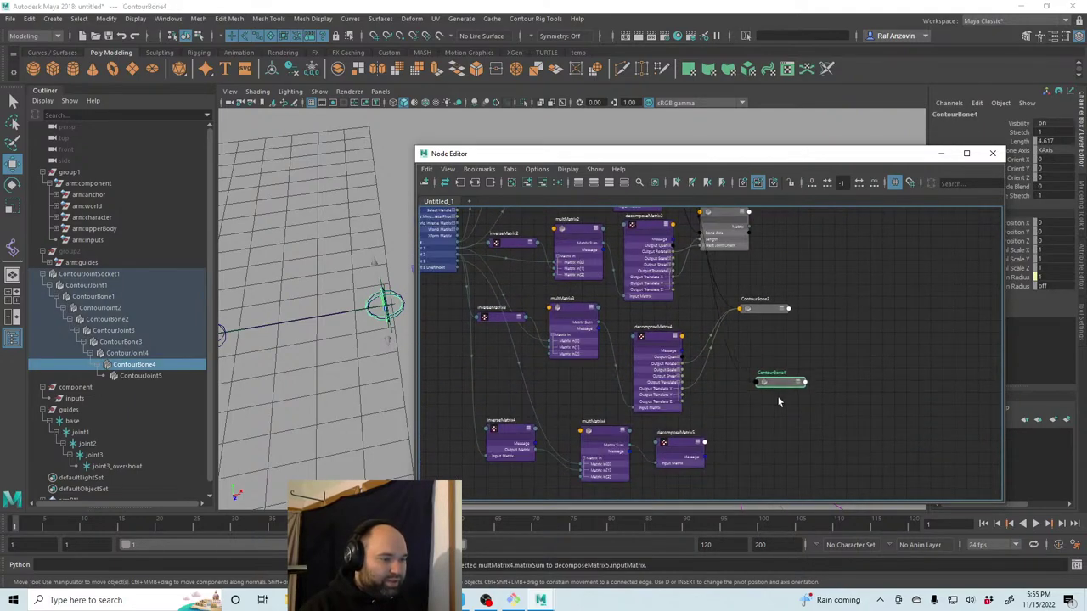
left_click_drag(776, 384, 766, 454)
Connect decomposeMatrix5's Output Rotate to ContourBone4's nextJointOrient.
scroll(767, 454, "up", 4)
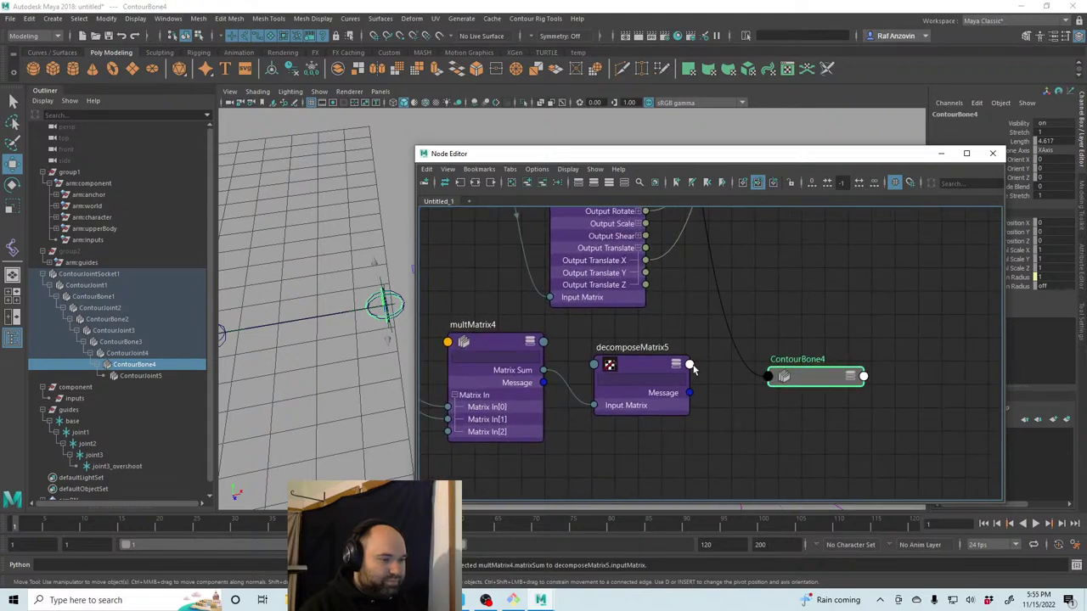
left_click(689, 365)
left_click(836, 390)
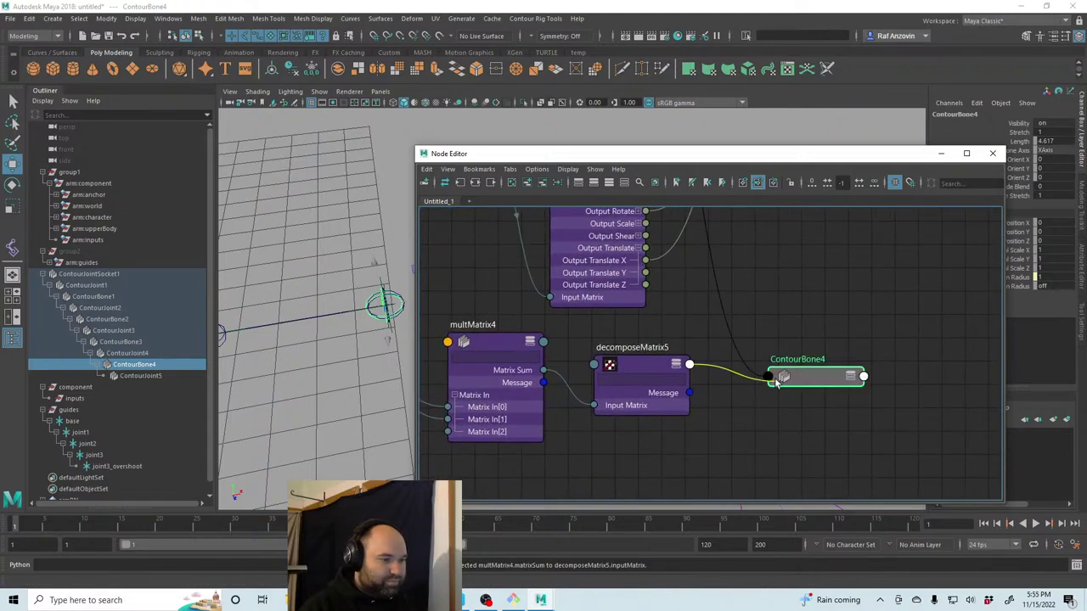
left_click(775, 383)
left_click(811, 417)
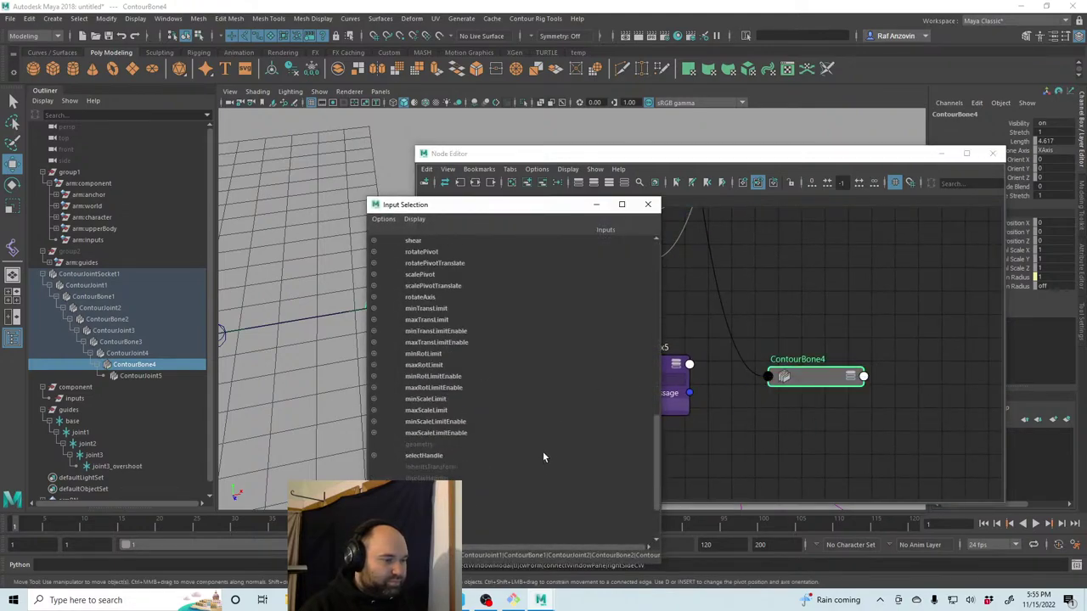
left_click(543, 458)
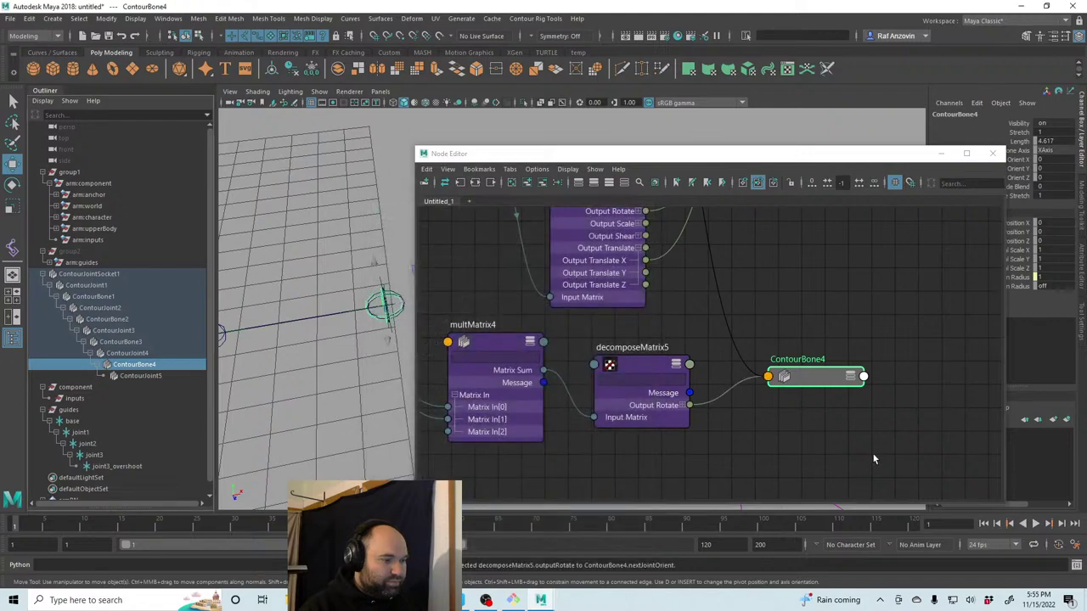
Connect decomposeMatrix5's Output Translate X to ContourBone4's length.
left_click(690, 366)
mouse_move(744, 410)
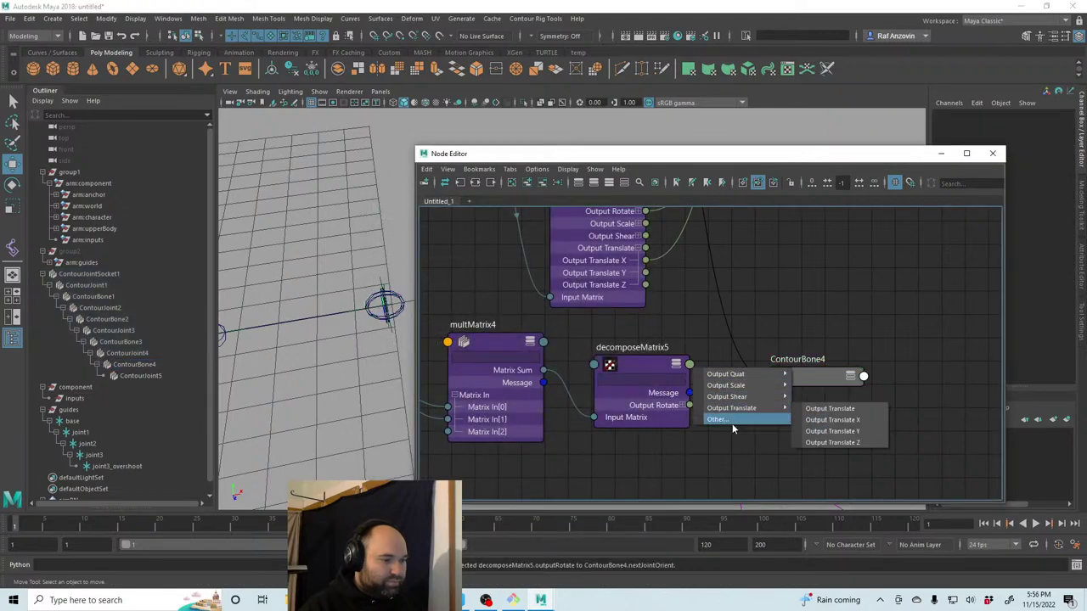
left_click(691, 461)
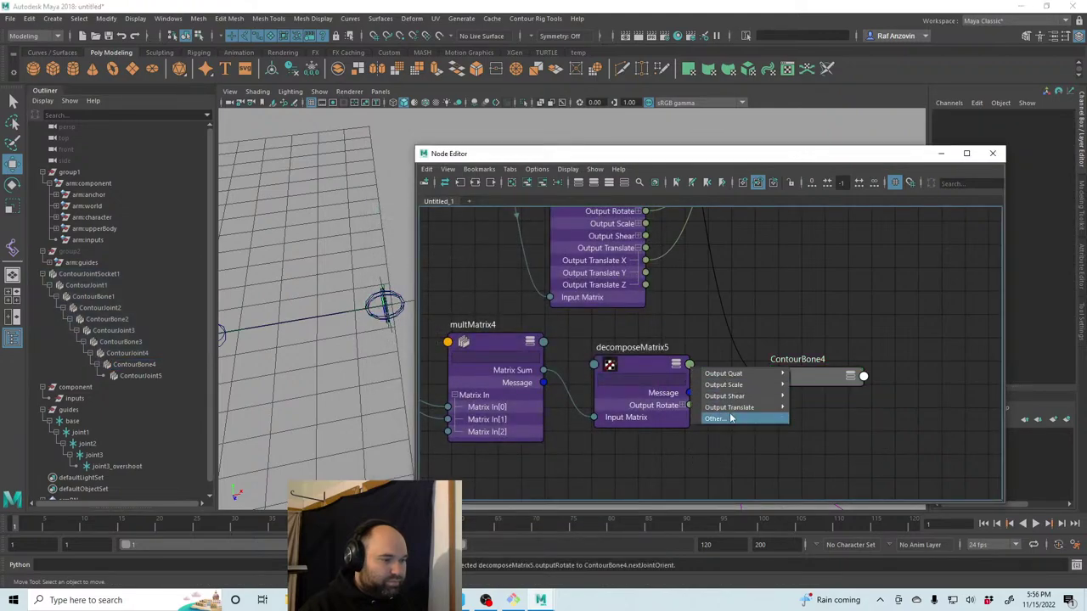
left_click(770, 379)
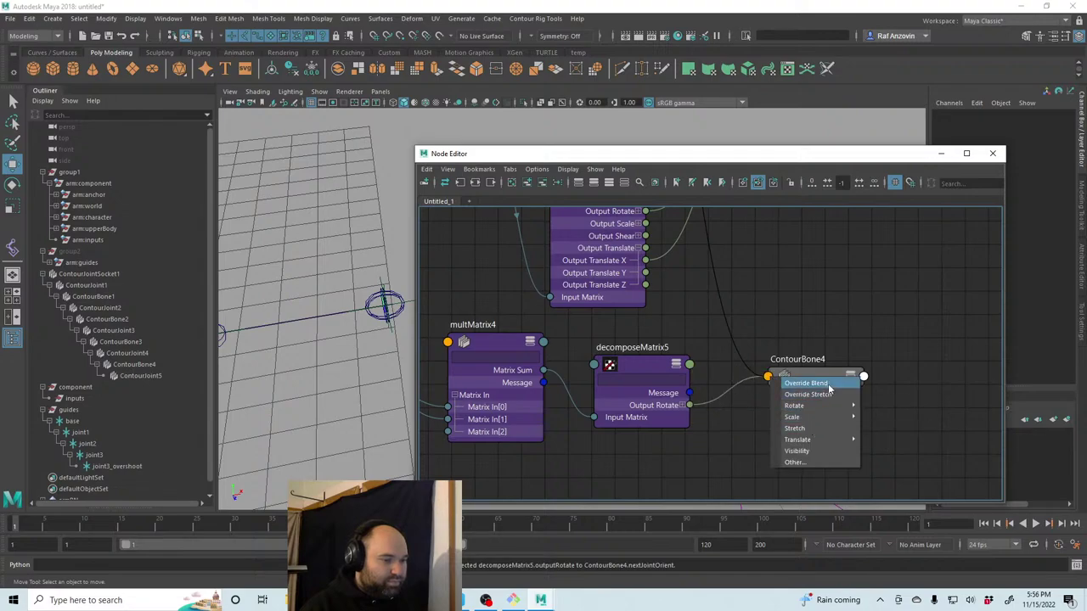
left_click(826, 460)
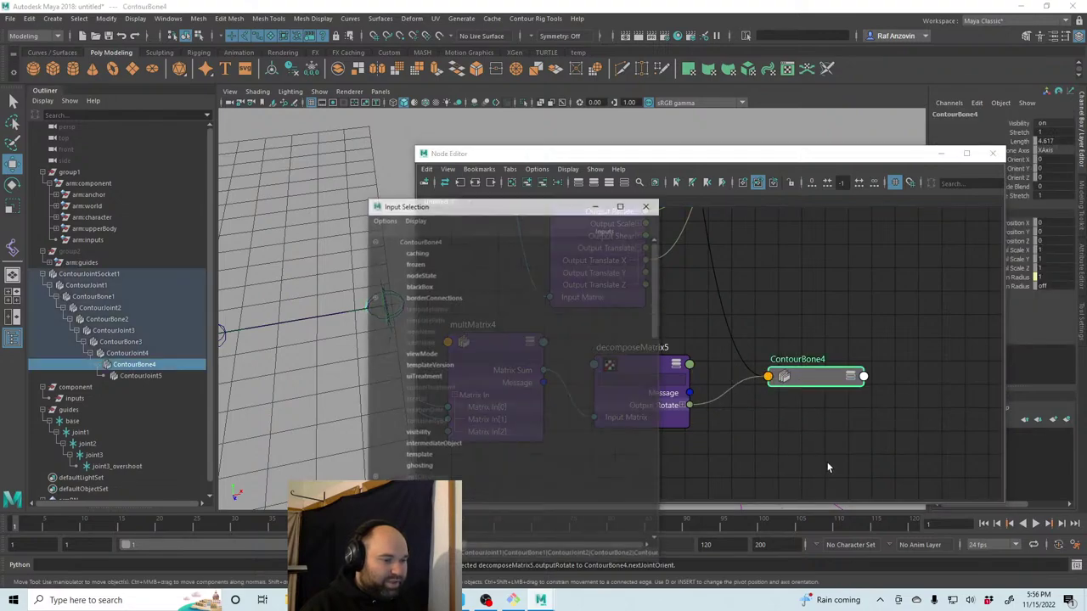
scroll(509, 472, "down", 10)
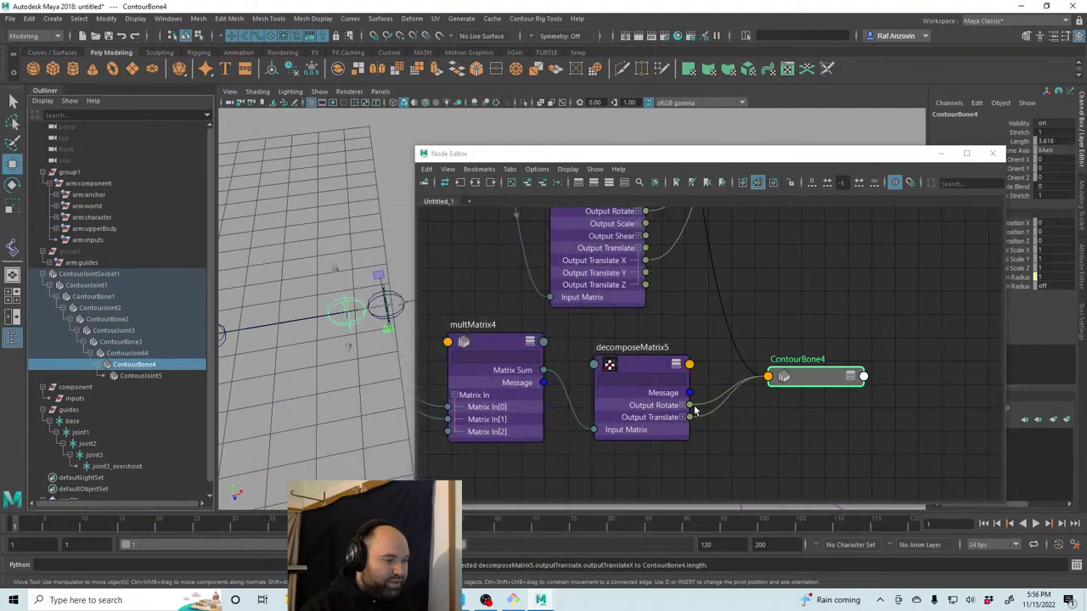
left_click(794, 381)
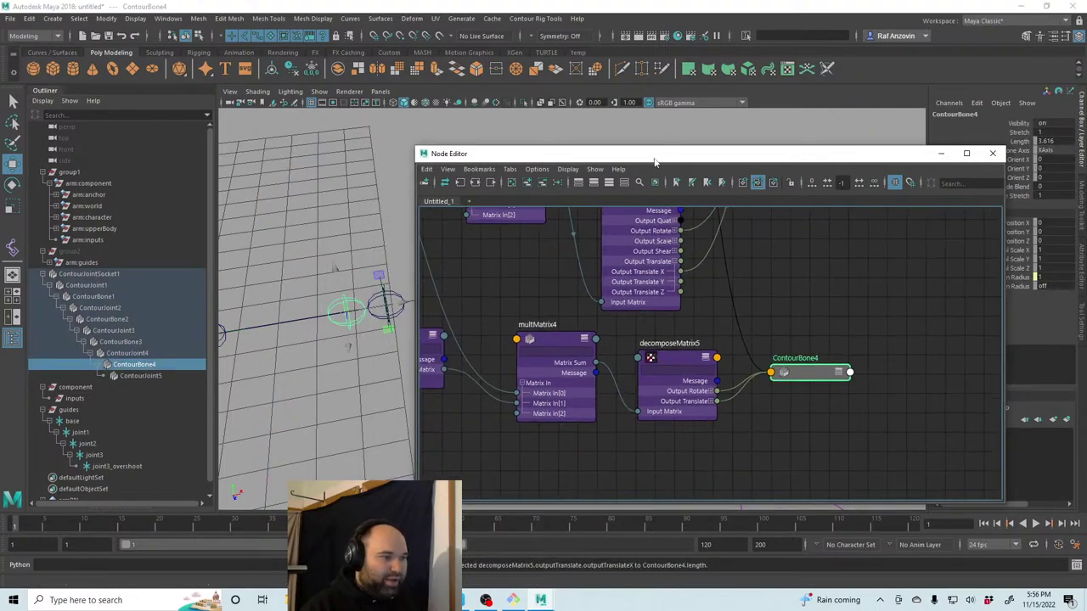
Inspect ContourJoint2, ContourBone2 and ContourBone3 against the guide locators, comparing the bones' length values.
left_click_drag(594, 154, 782, 259)
left_click_drag(510, 331, 450, 372, "alt")
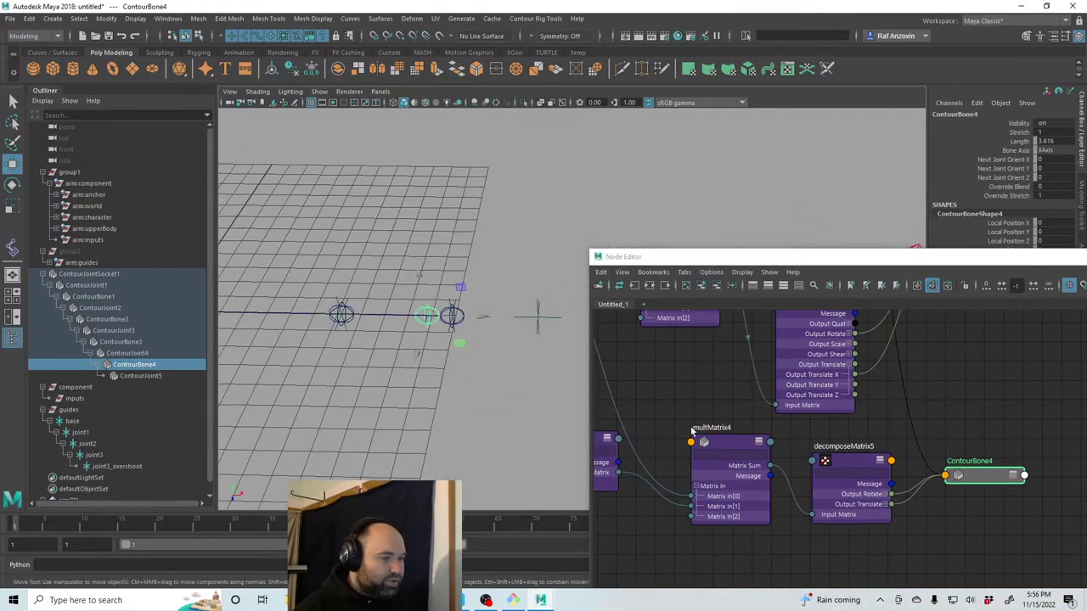
left_click(958, 419)
middle_click_drag(807, 434, 764, 460)
scroll(804, 470, "up", 2)
left_click_drag(822, 494, 828, 472)
left_click(348, 313)
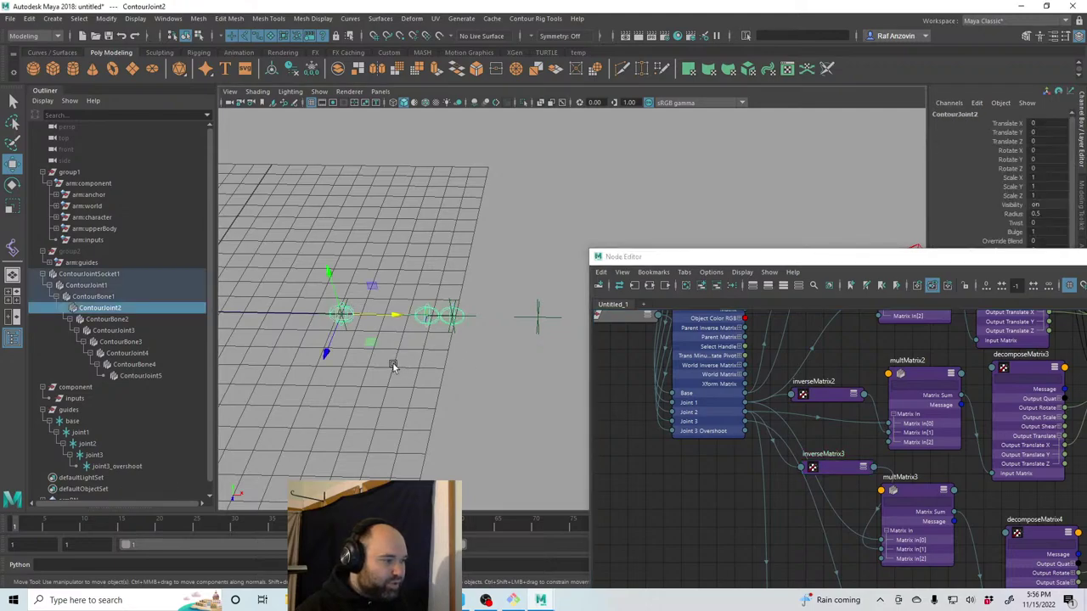
left_click(126, 319)
middle_click_drag(262, 344, 325, 363, "alt")
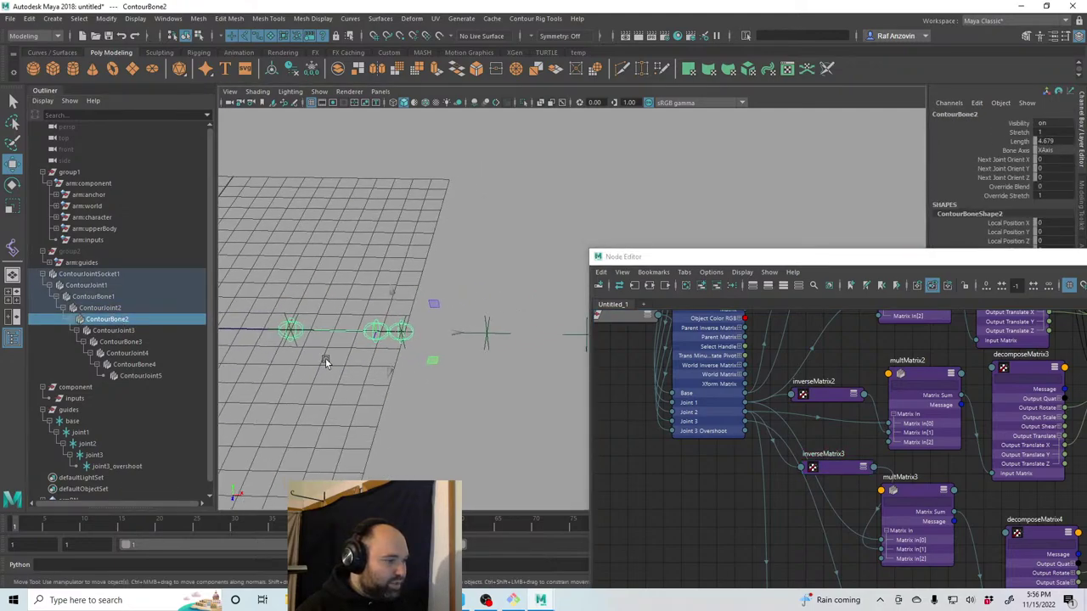
left_click_drag(325, 359, 262, 342, "alt")
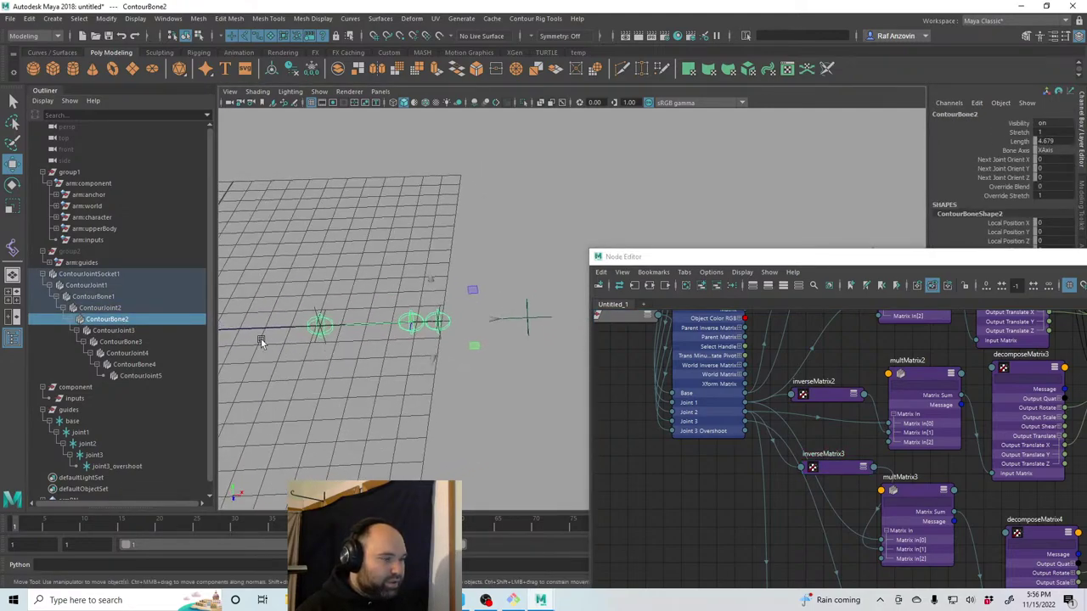
left_click(140, 343)
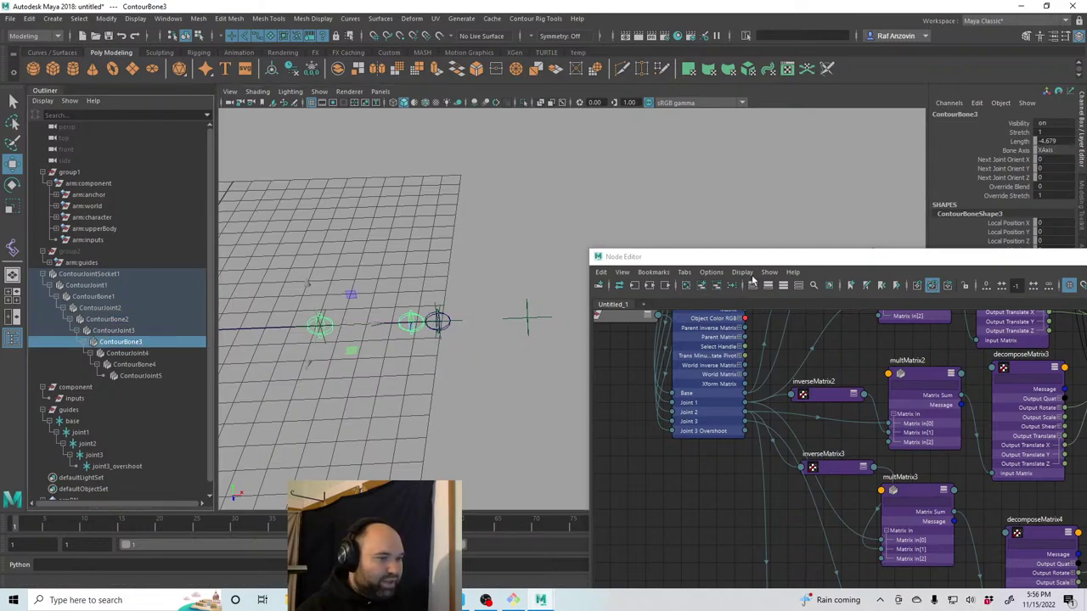
Move inverseMatrix3 away from multMatrix3 and connect Joint 1 of the inputs node to inverseMatrix3's outputMatrix.
left_click_drag(747, 257, 628, 117)
scroll(790, 402, "up", 6)
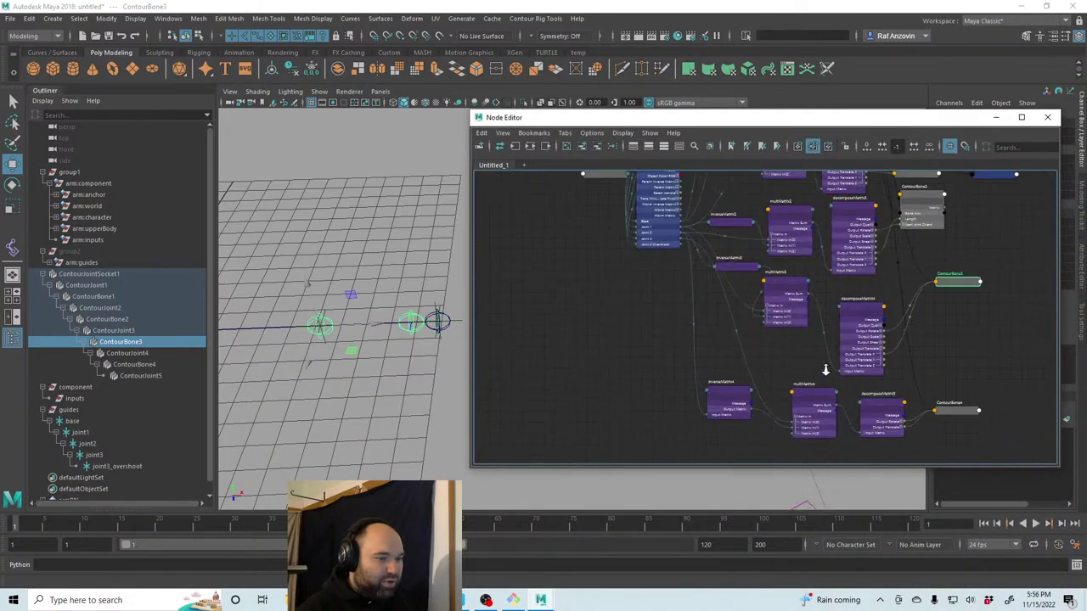
left_click_drag(872, 310, 877, 390)
middle_click_drag(628, 392, 654, 405, "alt")
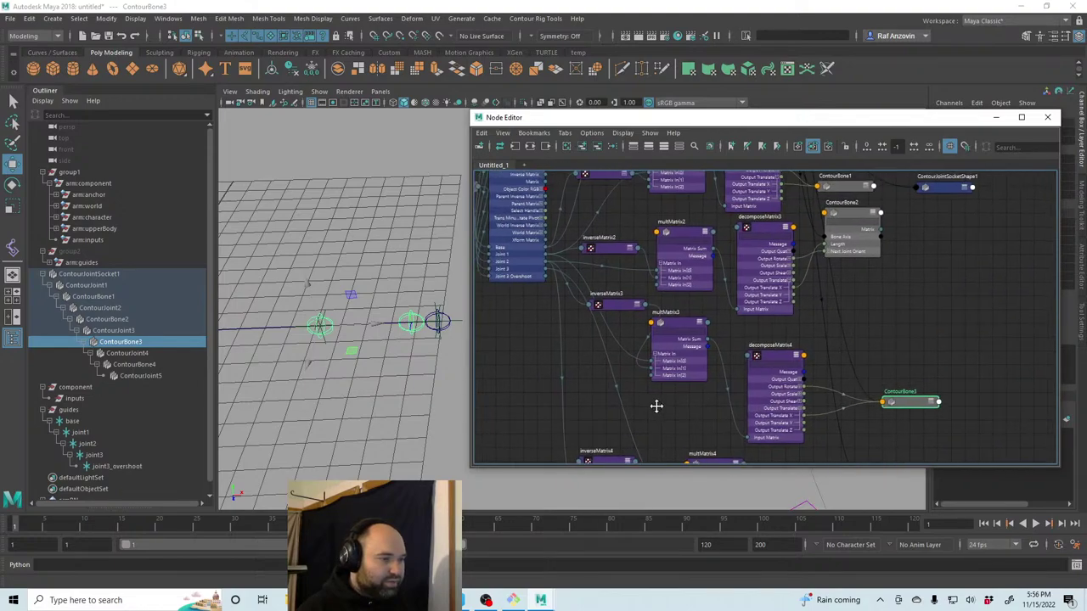
left_click_drag(615, 308, 555, 371)
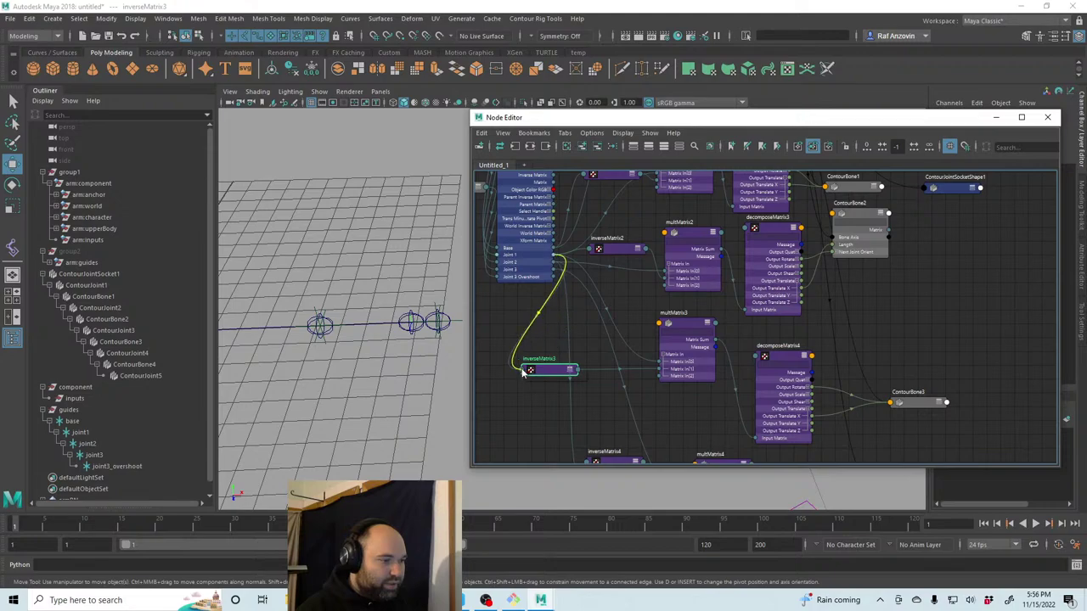
left_click_drag(523, 371, 524, 371)
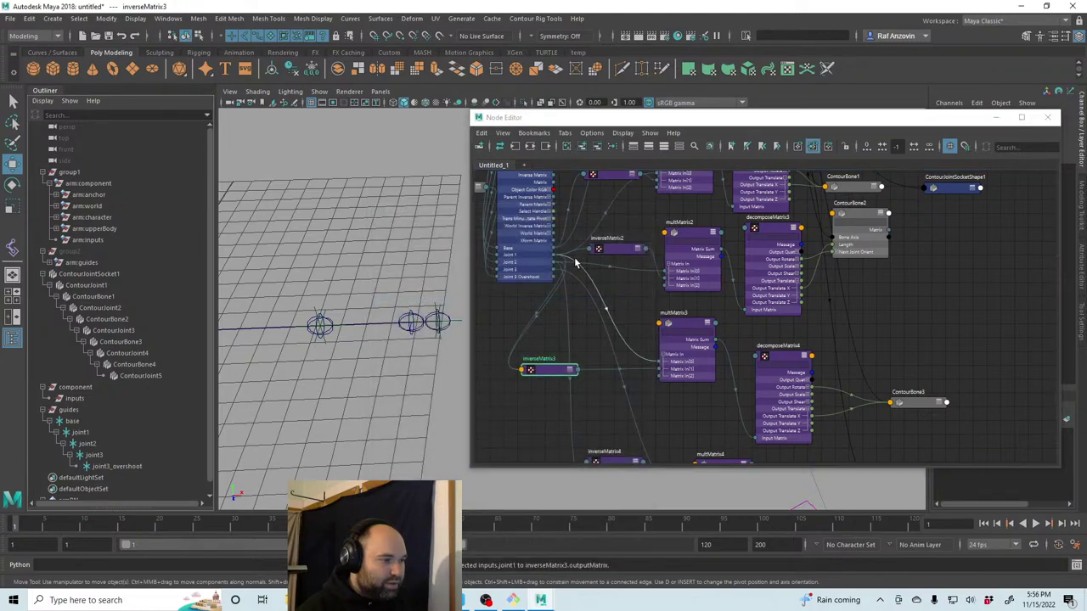
Connect Joint 2 of the inputs node to multMatrix3's Matrix In[0] and move the Node Editor window off the bone chain.
left_click_drag(556, 268, 590, 292)
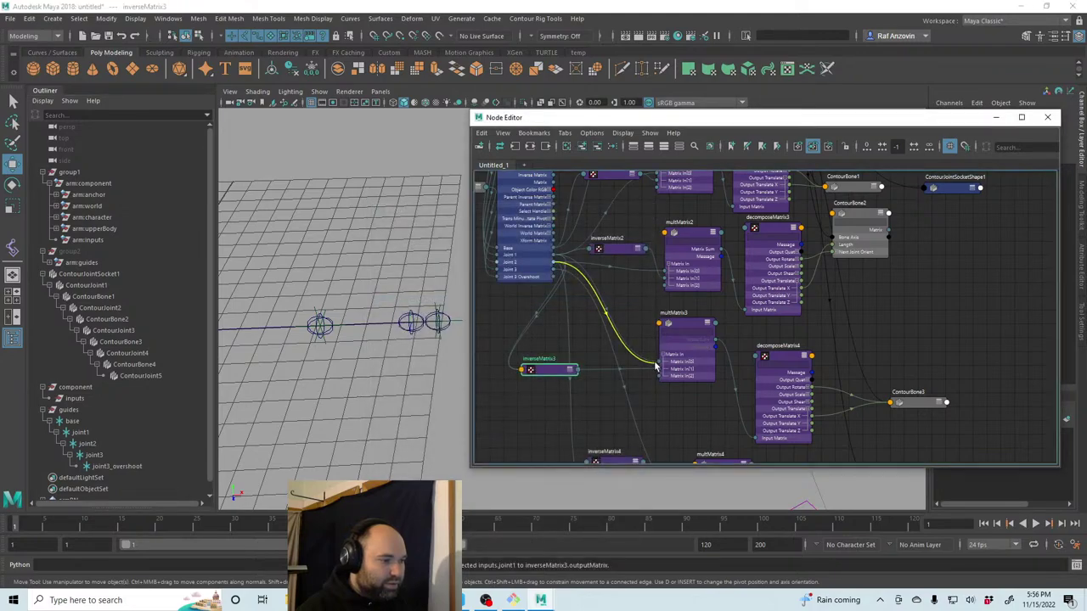
left_click_drag(660, 367, 661, 366)
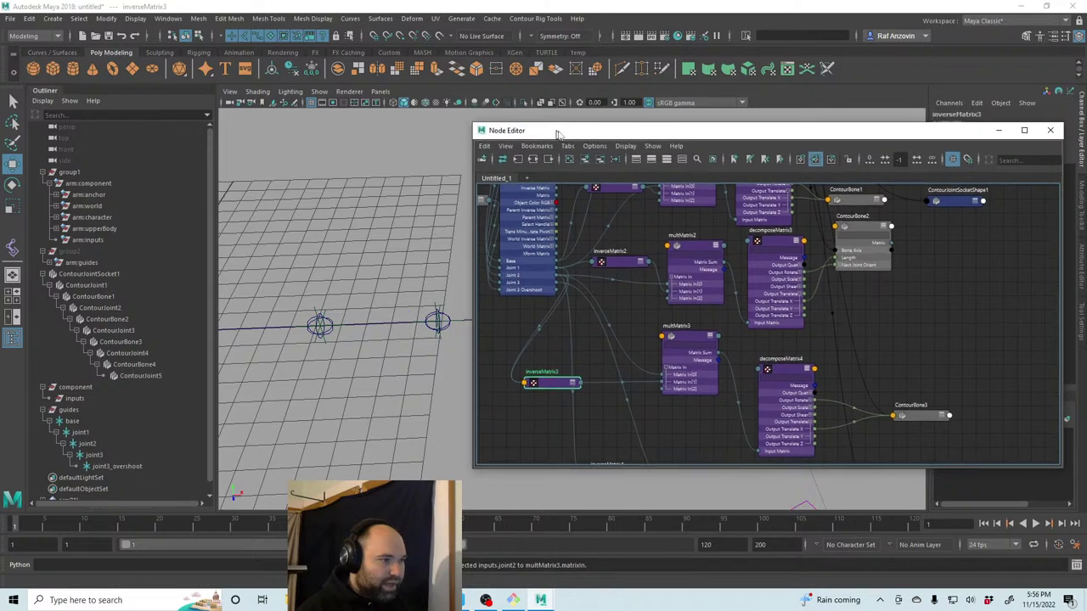
left_click_drag(550, 121, 774, 250)
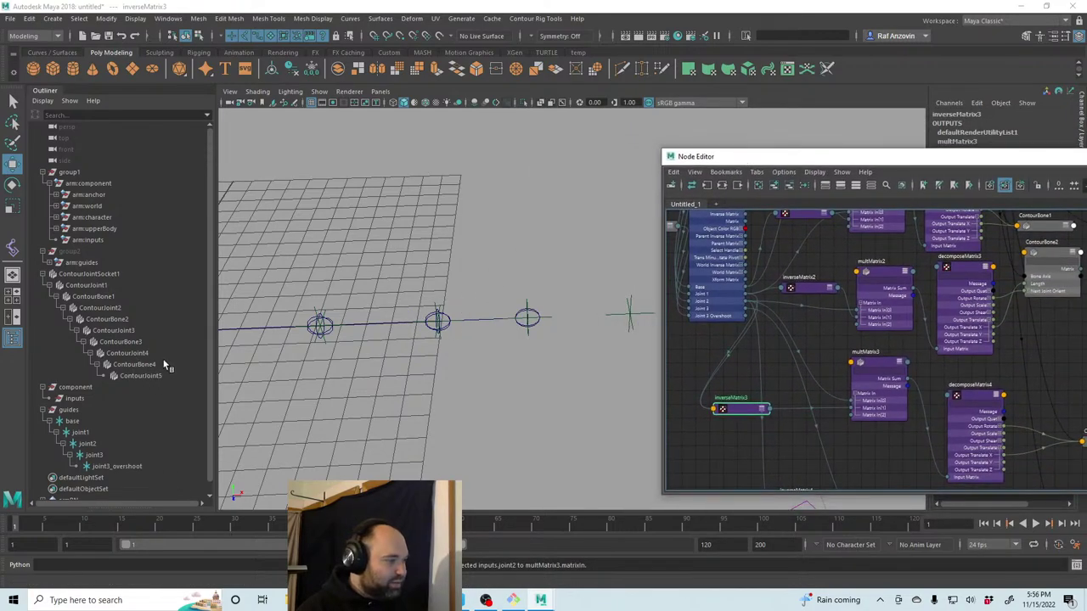
Examine ContourBone4, ContourBone3 and ContourBone2 one by one, comparing their lengths and positions along the chain.
left_click(153, 366)
left_click(144, 341)
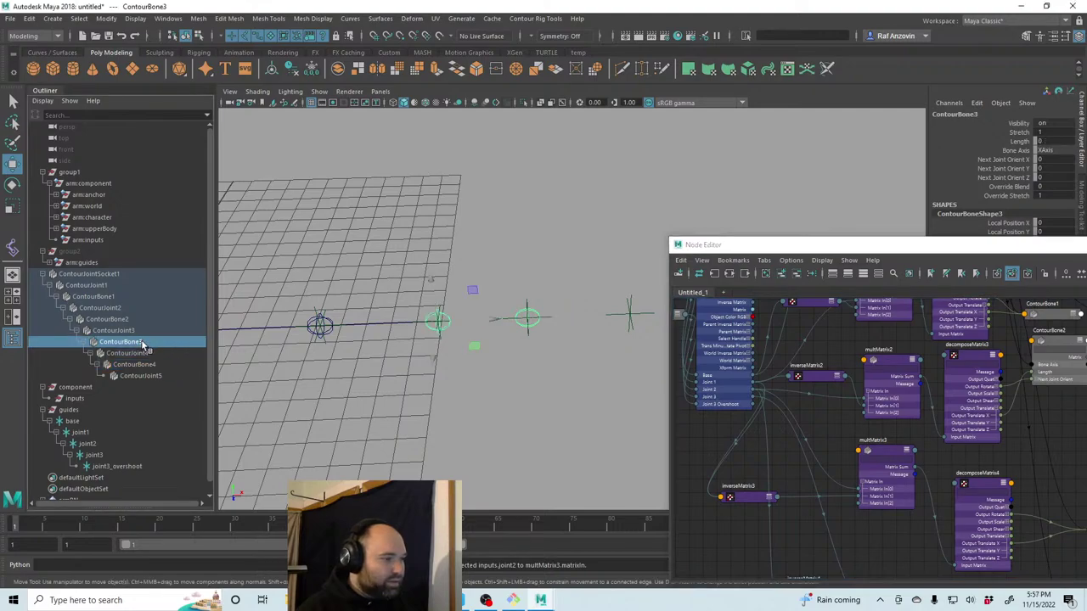
left_click(122, 321)
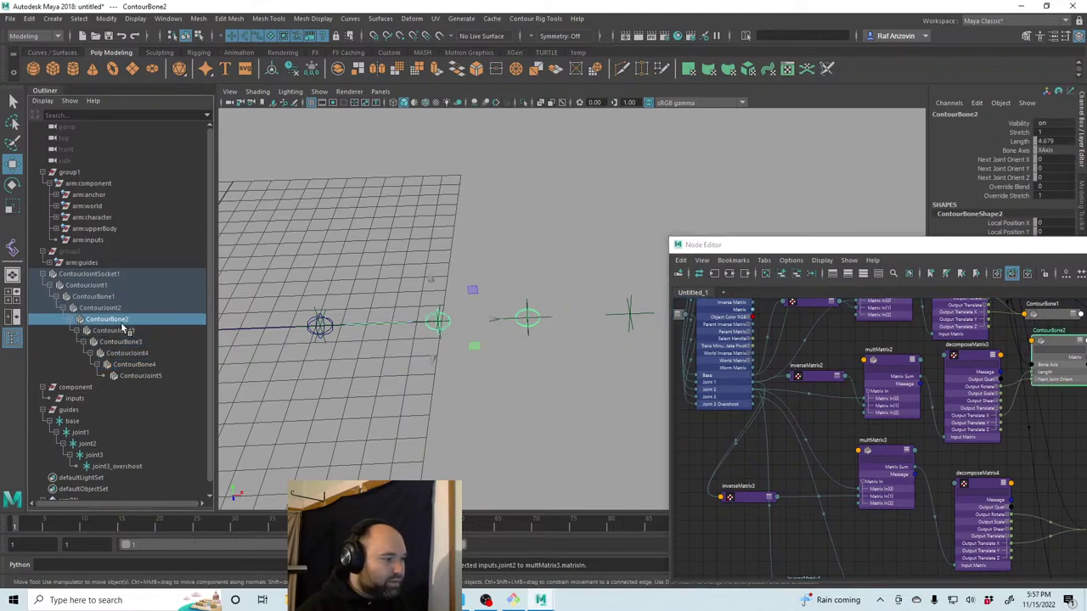
left_click(138, 343)
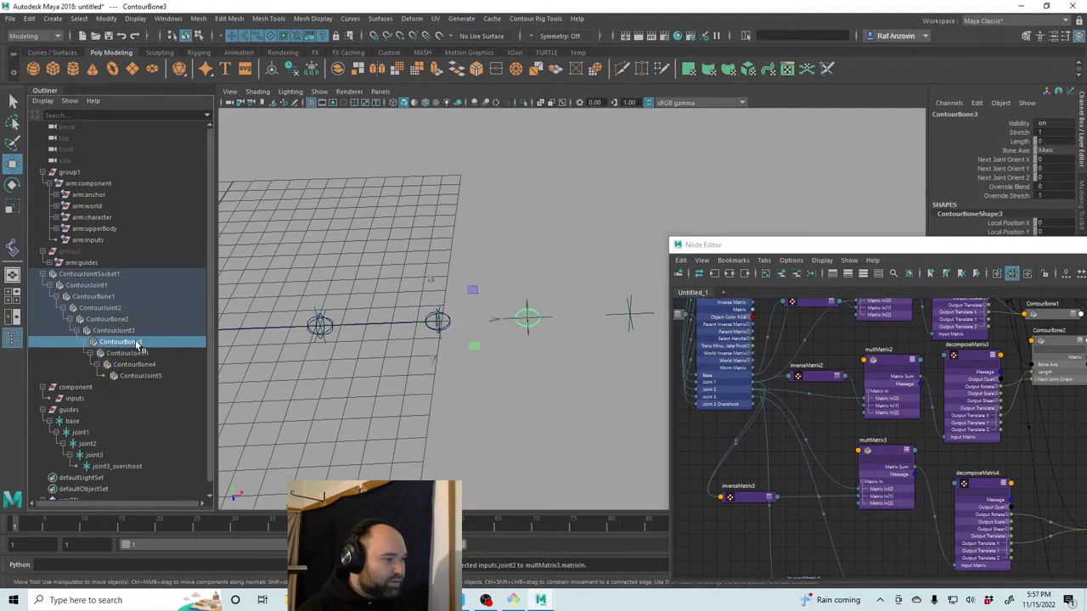
left_click(135, 364)
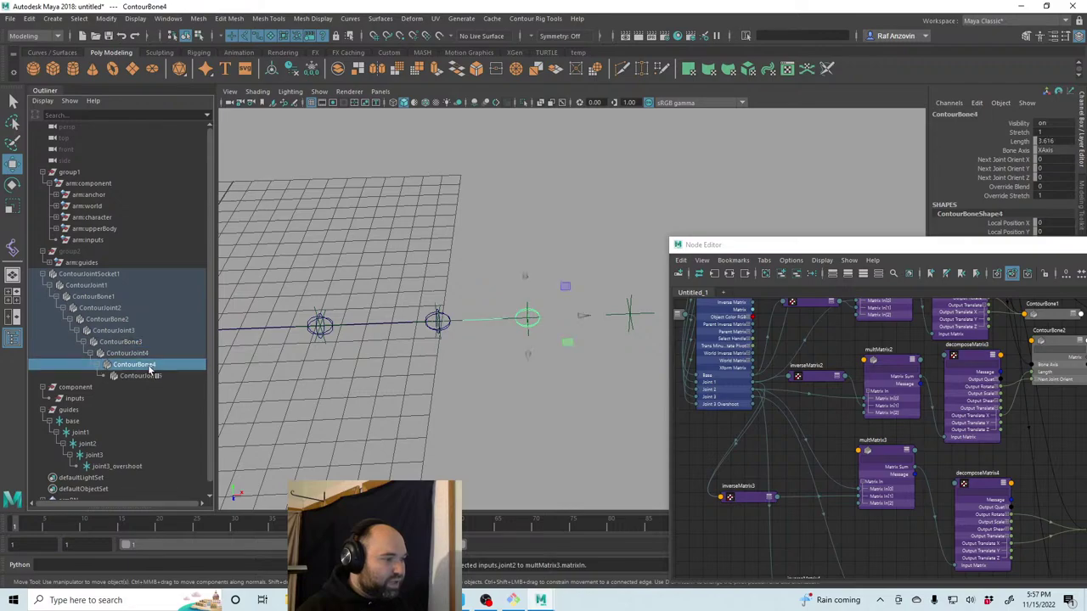
right_click_drag(339, 378, 438, 403, "alt")
key("f")
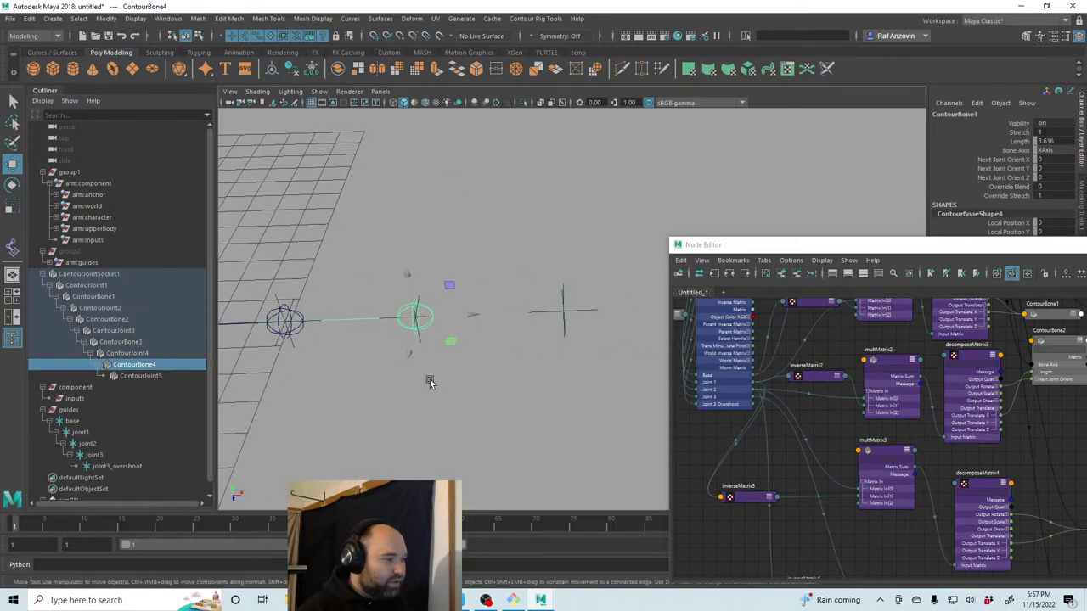
left_click(148, 366)
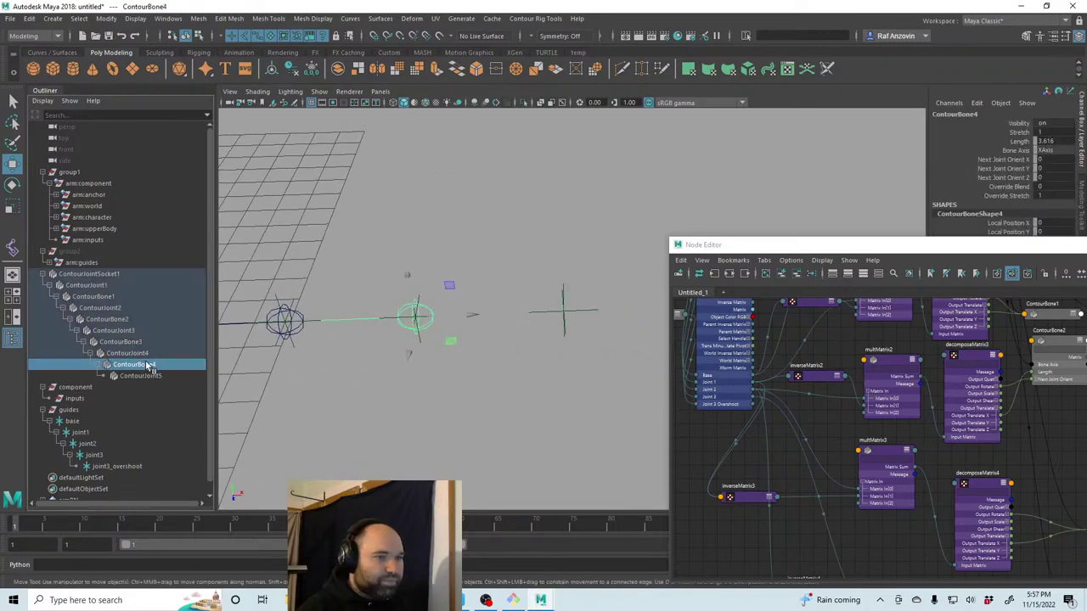
left_click(139, 342)
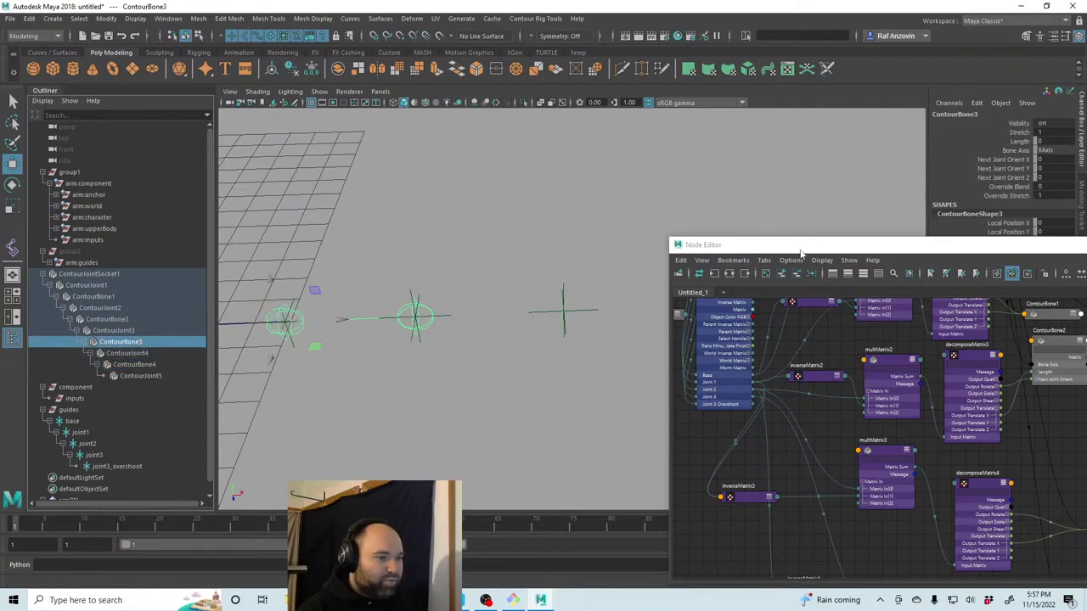
Show inverseMatrix3's connected attributes beside multMatrix3 and remove Joint 1's connections to its Output Matrix and Input Matrix.
left_click_drag(800, 253, 592, 137)
scroll(632, 366, "up", 3)
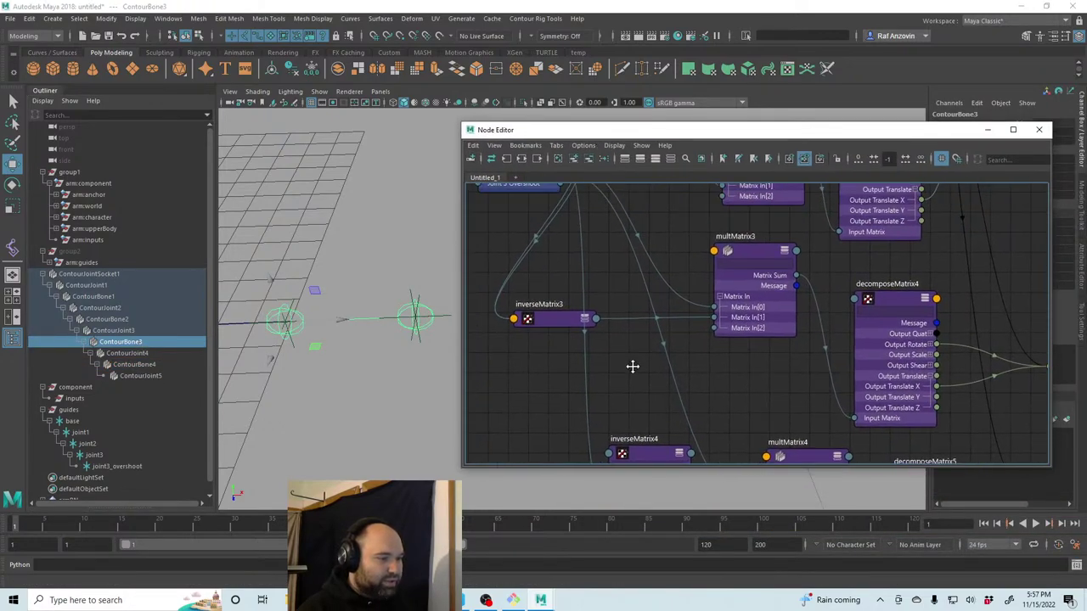
middle_click_drag(633, 366, 655, 387, "alt")
left_click_drag(551, 345, 592, 382)
middle_click_drag(646, 296, 641, 346, "alt")
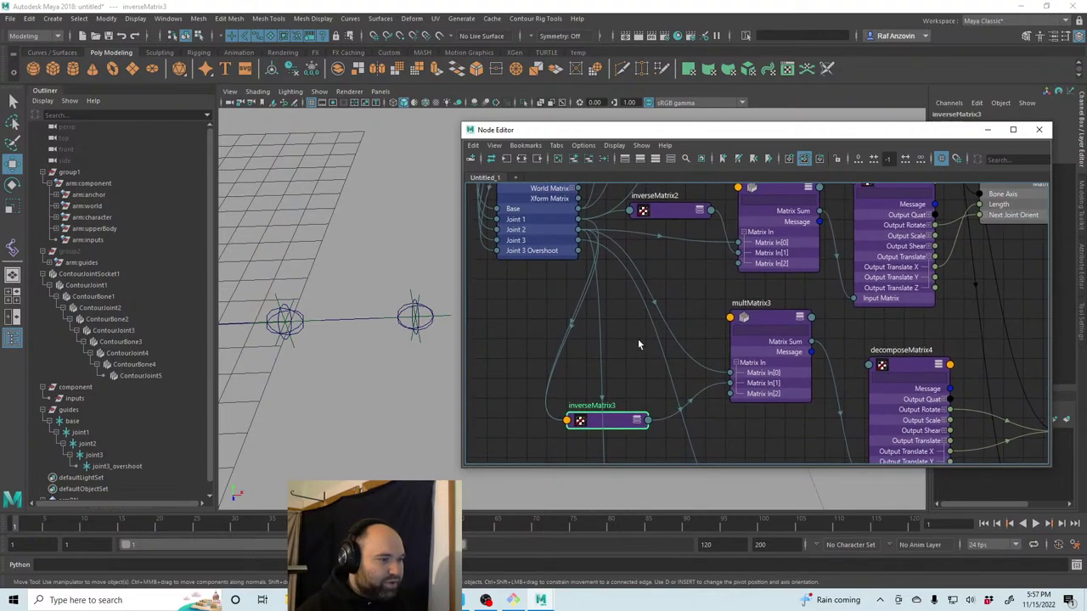
left_click_drag(611, 418, 673, 379)
left_click(684, 400)
left_click(618, 409)
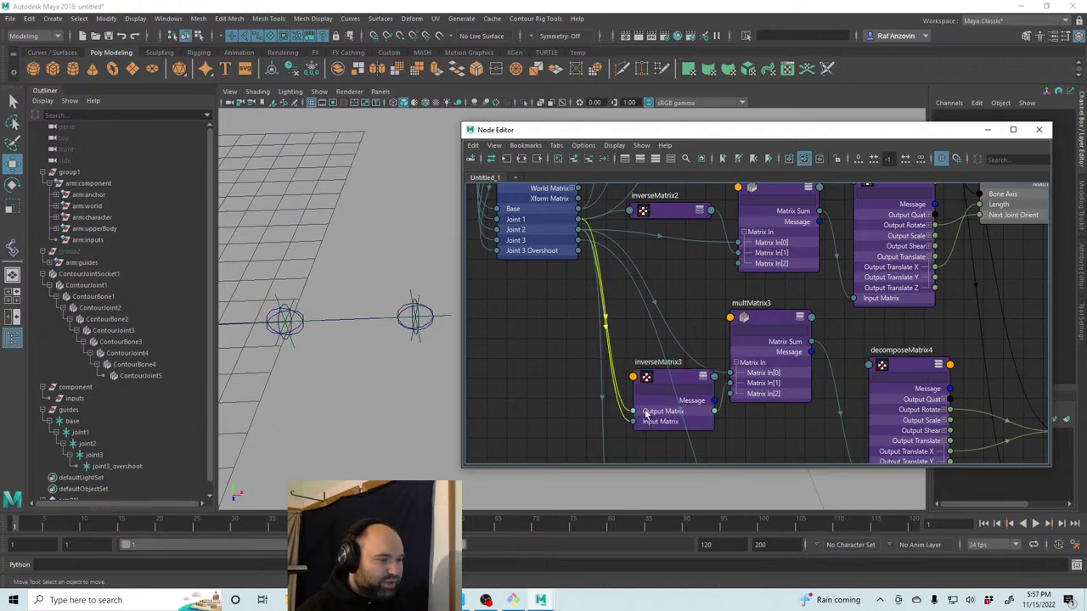
key("Delete")
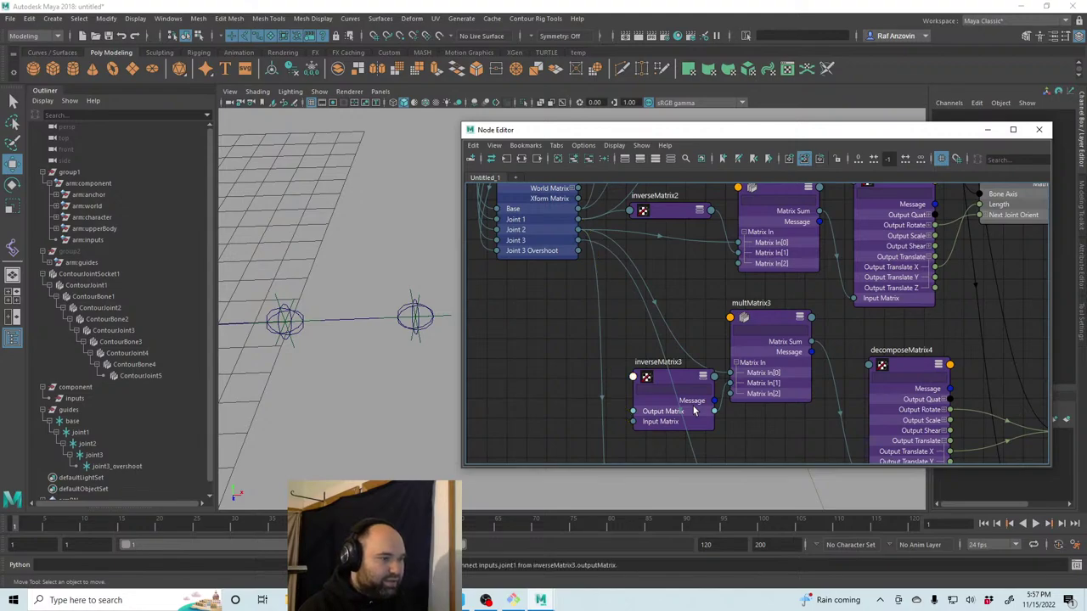
Connect Joint 1 of the inputs node to inverseMatrix3's Input Matrix and check the bone chain against the guide locators.
left_click_drag(658, 375, 655, 371)
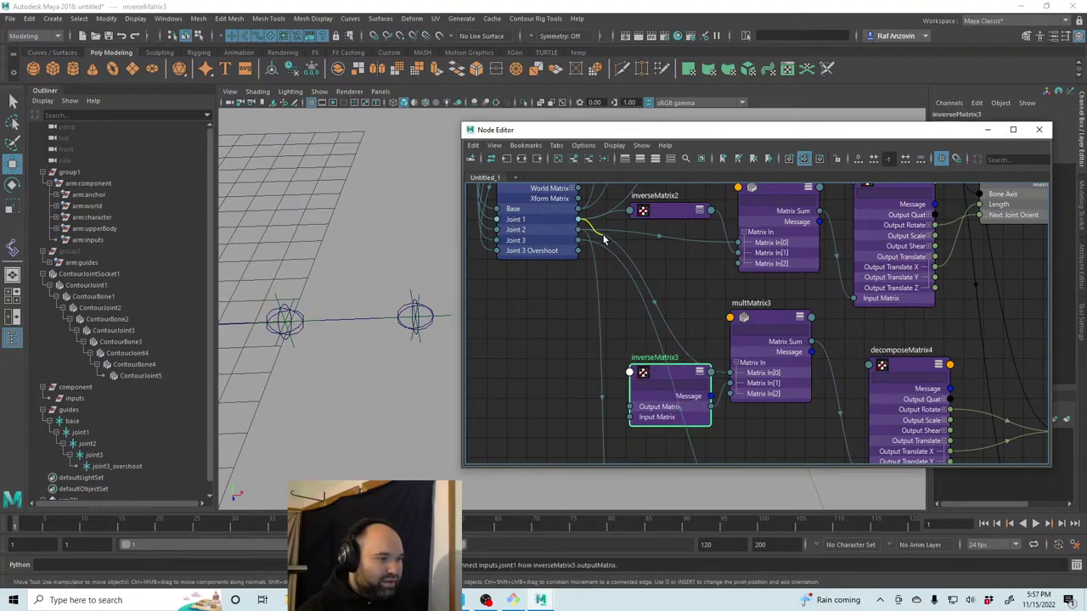
left_click_drag(604, 382, 629, 417)
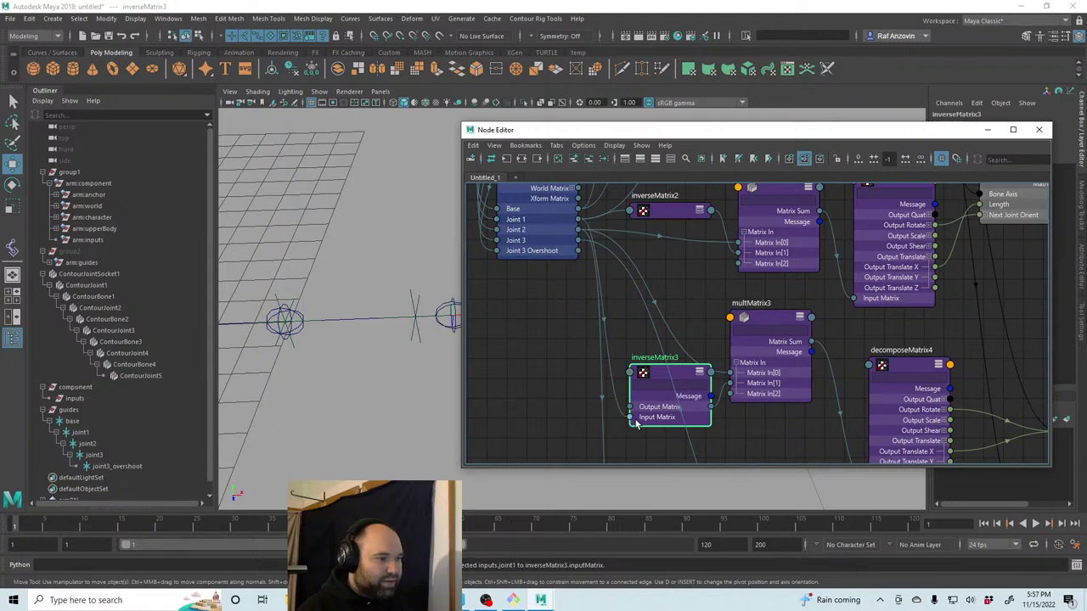
left_click_drag(595, 129, 841, 193)
left_click_drag(368, 455, 595, 431, "alt")
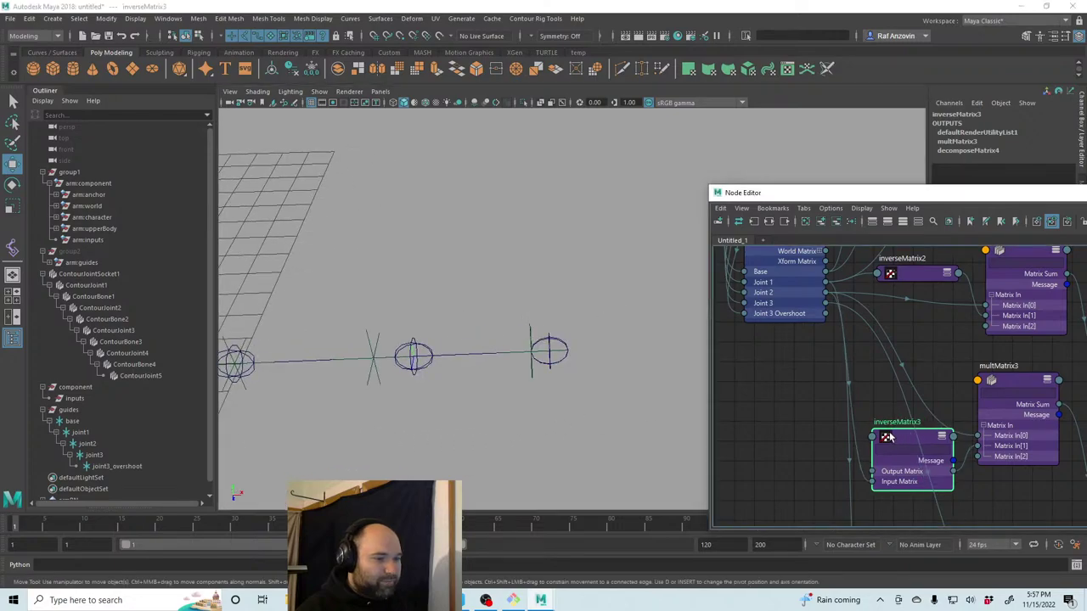
Rearrange inverseMatrix2, inverseMatrix3 and multMatrix3 in the node graph so the wires from the inputs node can be traced.
scroll(815, 420, "down", 1)
middle_click_drag(795, 404, 843, 367, "alt")
left_click_drag(843, 367, 849, 393)
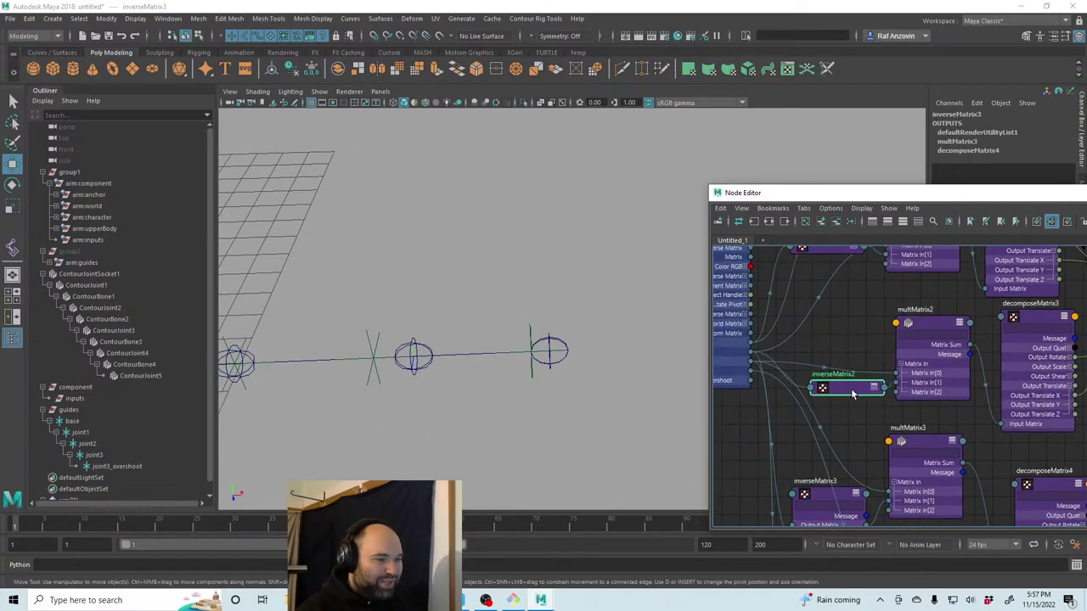
middle_click_drag(849, 393, 876, 379, "alt")
mouse_move(876, 379)
left_mouse_down()
mouse_move(869, 352)
mouse_move(873, 377)
left_mouse_up()
left_click(839, 482)
left_click_drag(839, 481, 859, 459)
left_click_drag(916, 435, 934, 426)
left_click(855, 465)
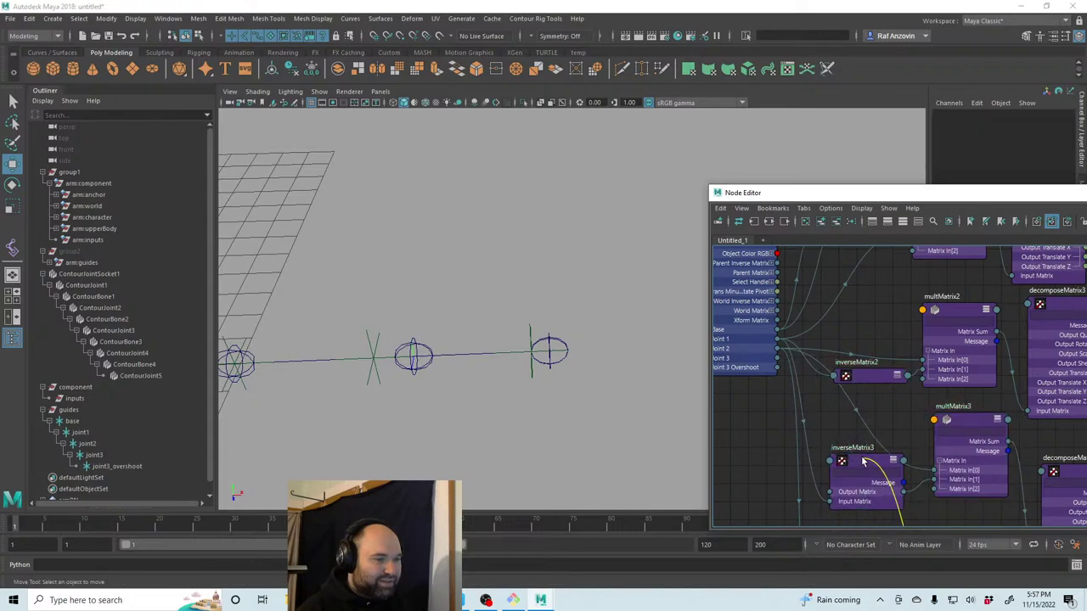
left_click_drag(863, 461, 877, 454)
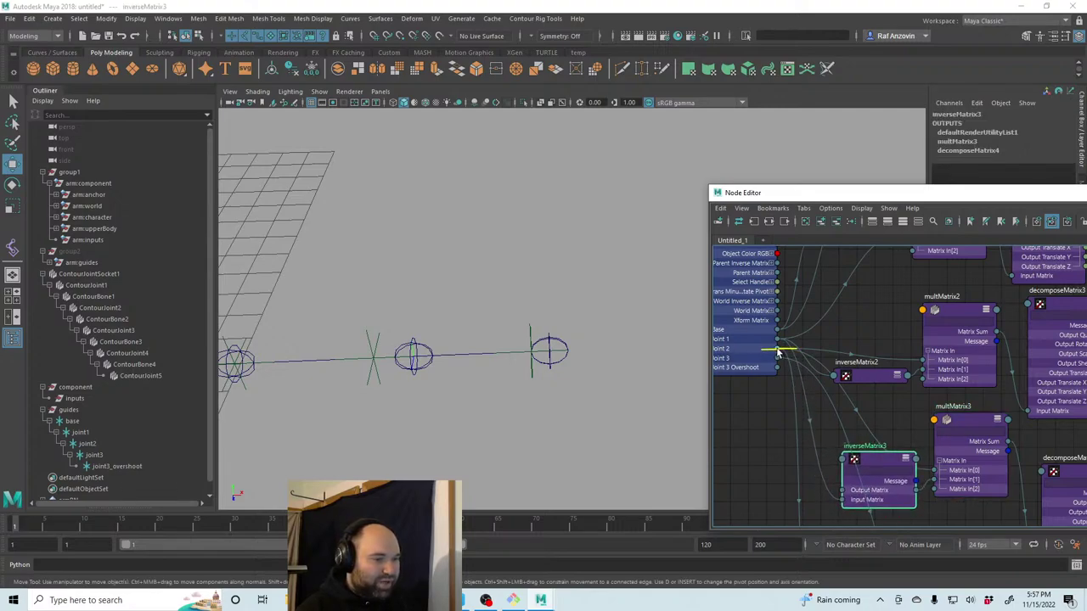
Trace the wires from multMatrix3 through decomposeMatrix4 to ContourBone3 and view that bone in the chain.
left_click(966, 481)
scroll(965, 481, "down", 2)
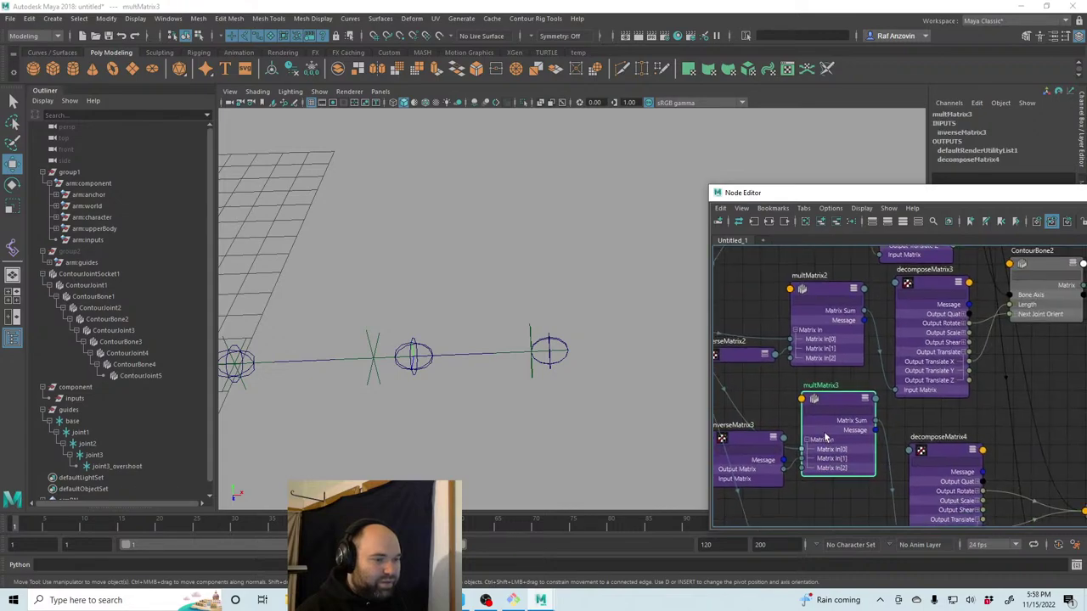
middle_click_drag(1069, 492, 1004, 448)
left_click_drag(1005, 448, 1002, 426)
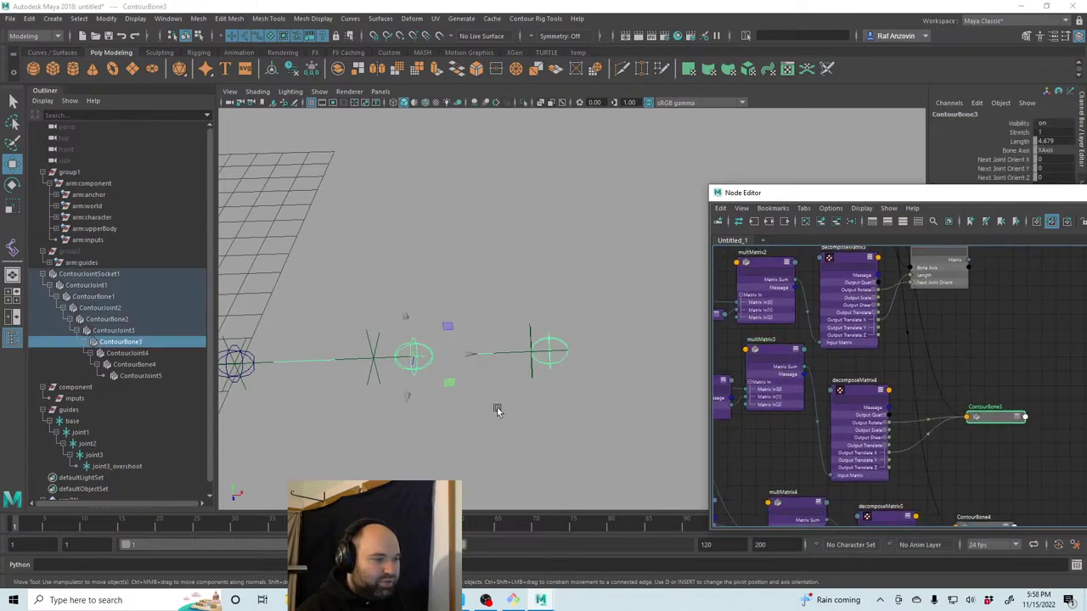
left_click_drag(536, 362, 500, 388, "alt")
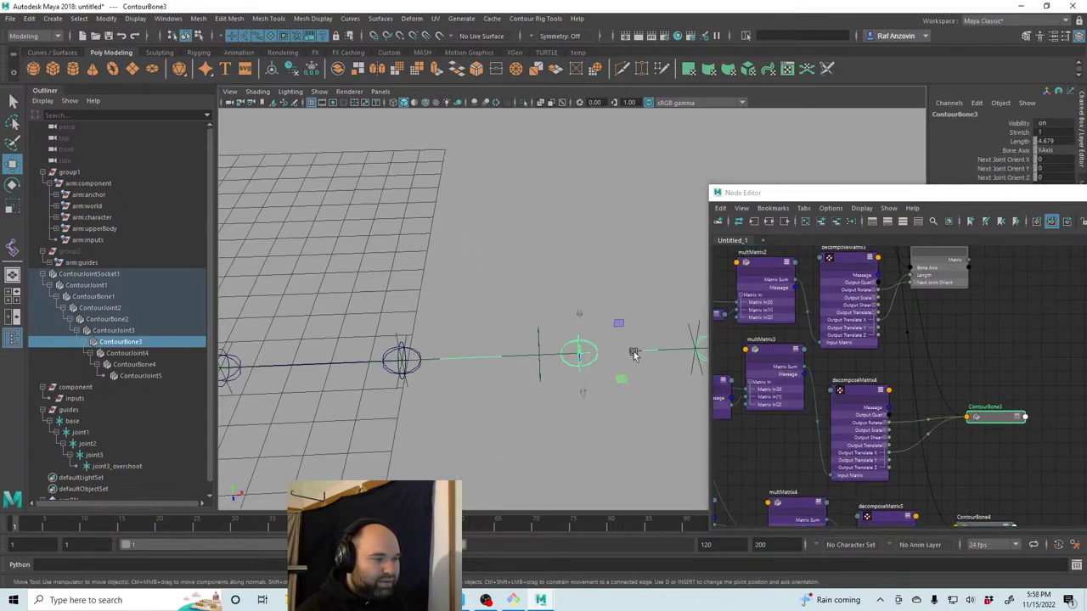
Nudge inverseMatrix3 beside multMatrix3 to follow the wires entering both nodes from the inputs node.
middle_click_drag(847, 455, 843, 416)
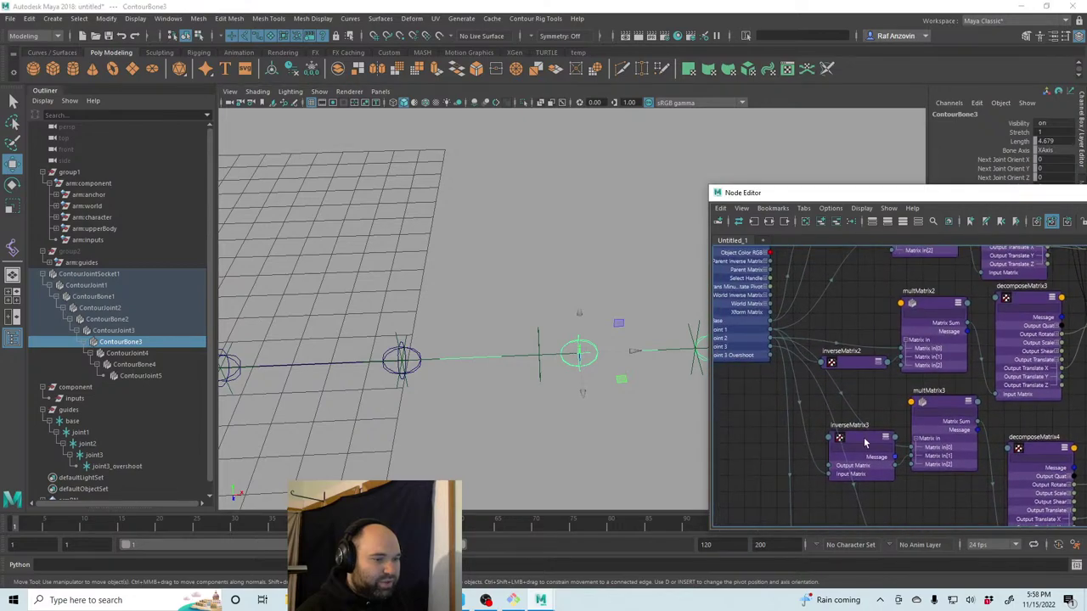
left_click(842, 416)
left_click_drag(843, 416, 852, 441)
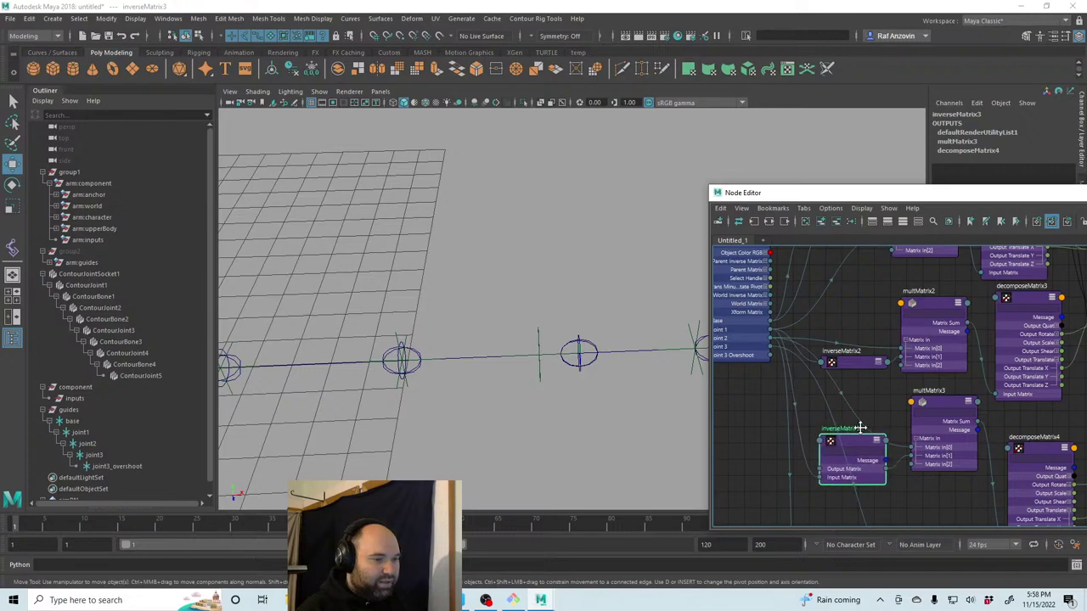
middle_click_drag(859, 428, 870, 431, "alt")
left_click_drag(942, 403, 932, 405)
left_click(866, 449)
left_click_drag(866, 449, 862, 444)
middle_click_drag(792, 444, 800, 446, "alt")
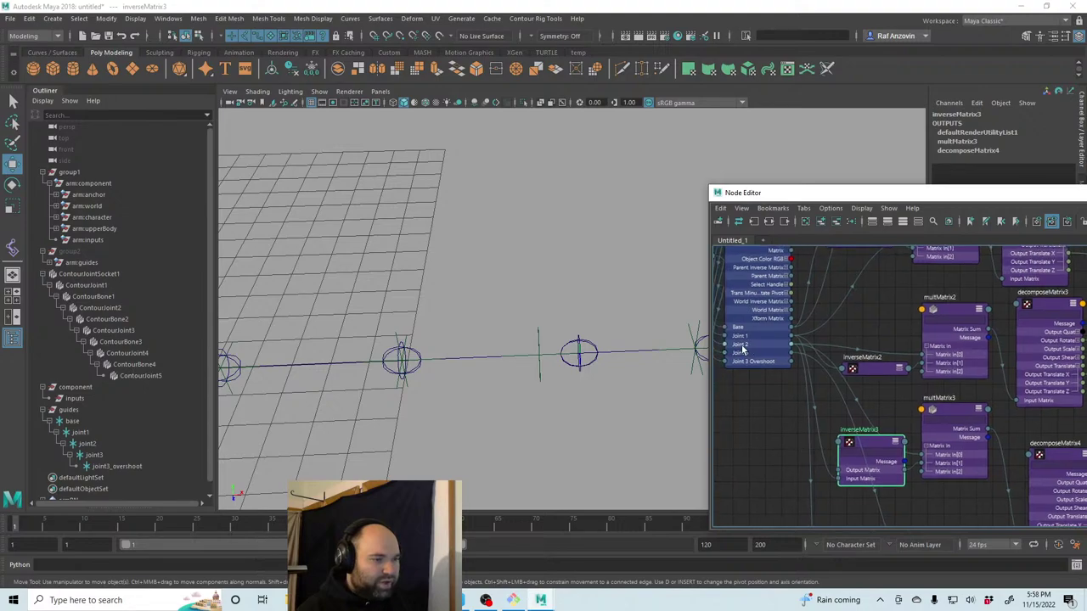
Compare the Translate X of the joint2 and joint3 guide locators with ContourBone3's length.
left_click(540, 333)
left_click_drag(539, 339, 569, 404, "alt")
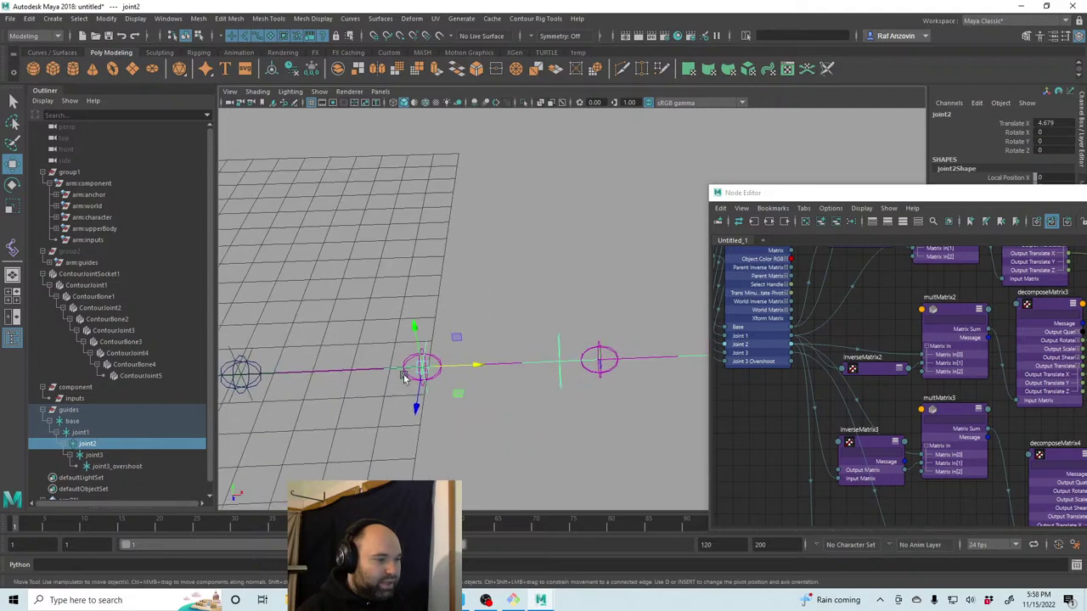
mouse_move(491, 416)
left_mouse_down("alt")
mouse_move(514, 412)
mouse_move(508, 419)
left_mouse_up("alt")
left_click_drag(559, 351, 703, 420, "alt")
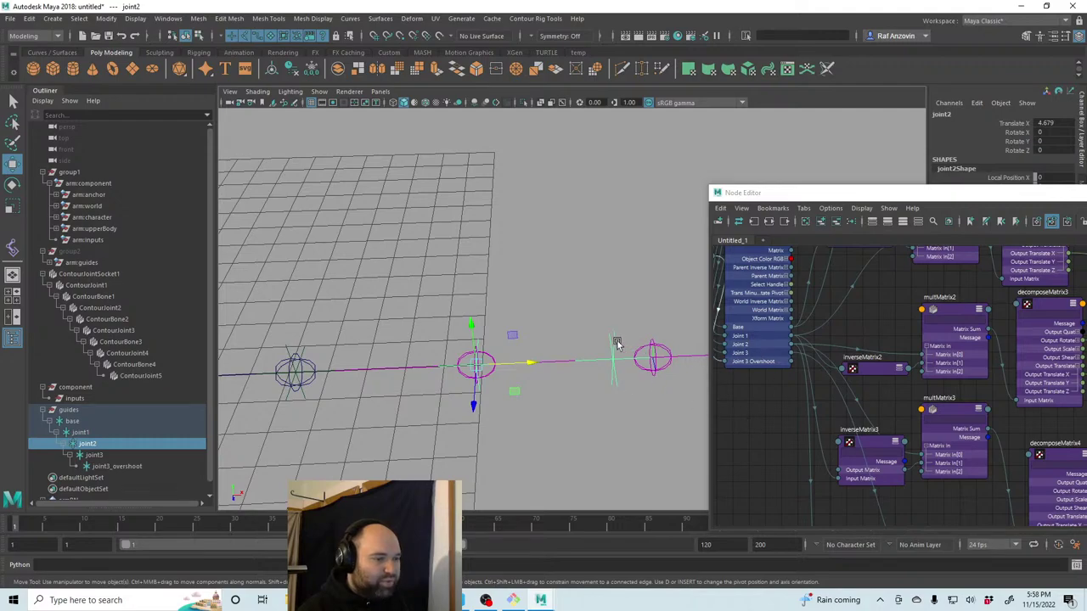
left_click(649, 356)
left_click_drag(650, 356, 573, 377, "alt")
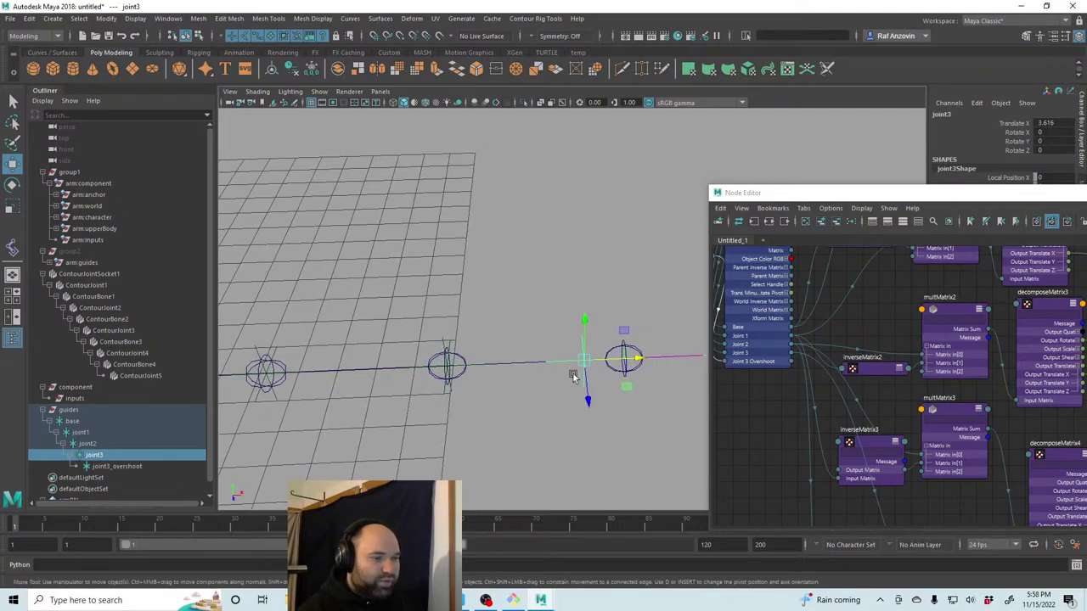
left_click(441, 344)
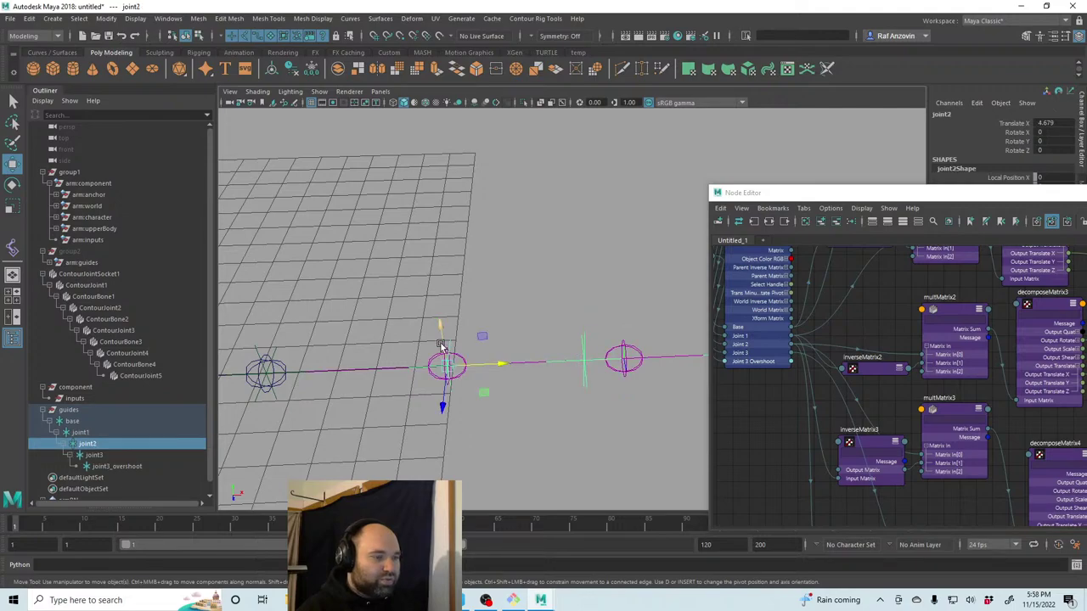
left_click(556, 363)
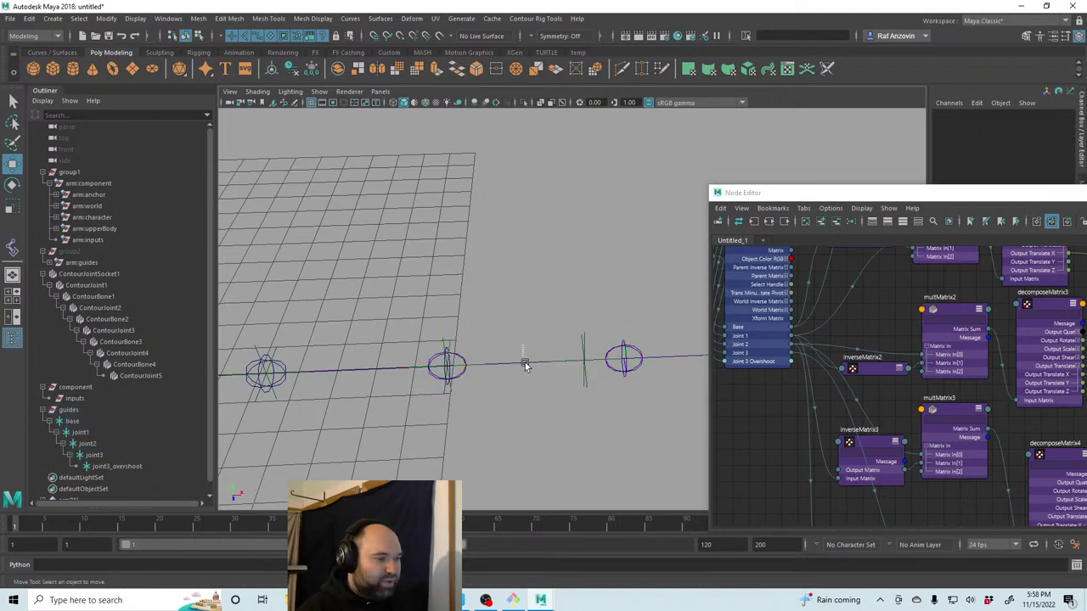
left_click(526, 365)
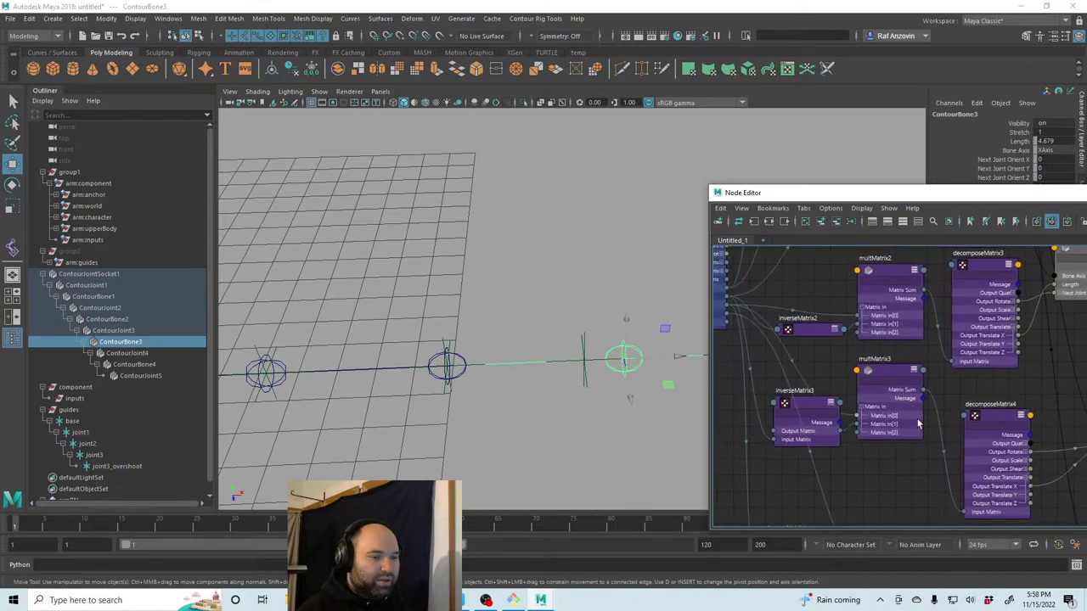
Spread multMatrix3 and inverseMatrix3 apart and connect Joint 3 to multMatrix3's Matrix In[0] and Joint 2 to inverseMatrix3's Input Matrix.
middle_click_drag(917, 423, 964, 429)
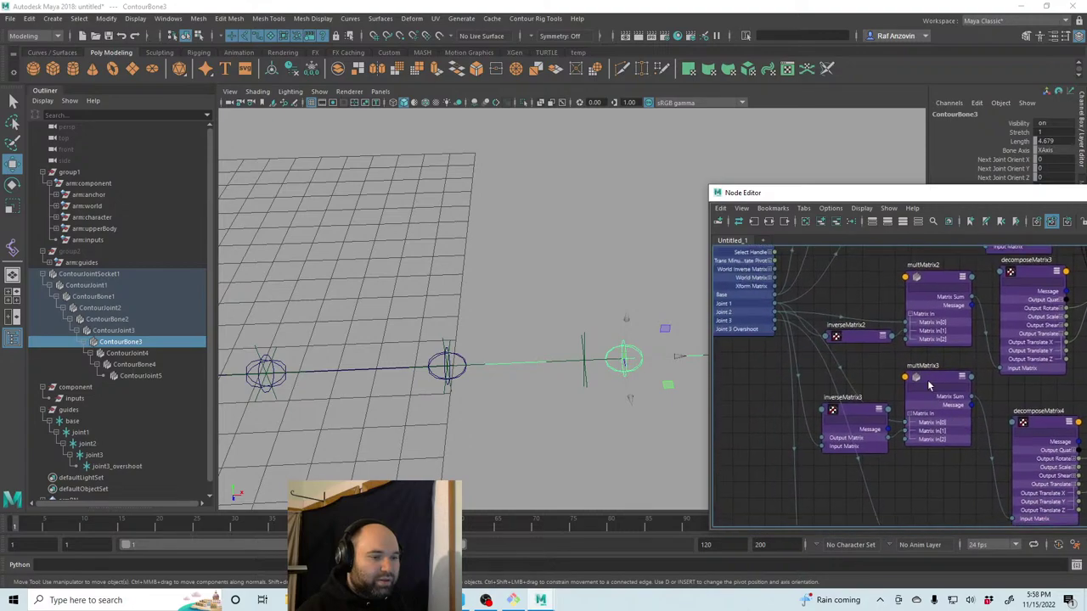
left_click_drag(933, 367, 934, 428)
mouse_move(850, 411)
left_mouse_down()
mouse_move(861, 443)
mouse_move(841, 426)
mouse_move(851, 427)
left_mouse_up()
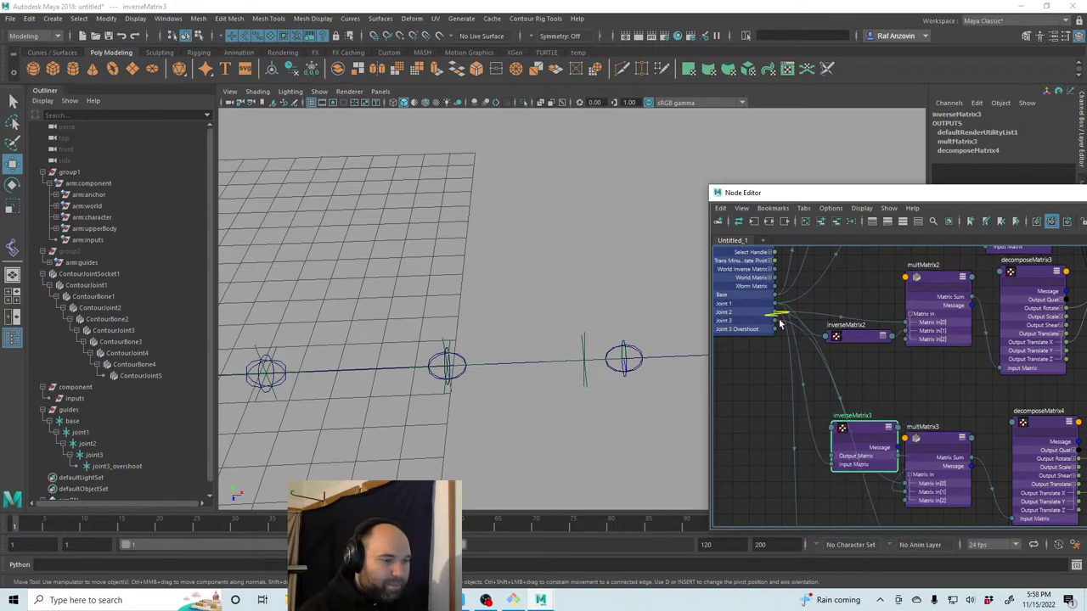
left_click_drag(834, 472, 798, 472)
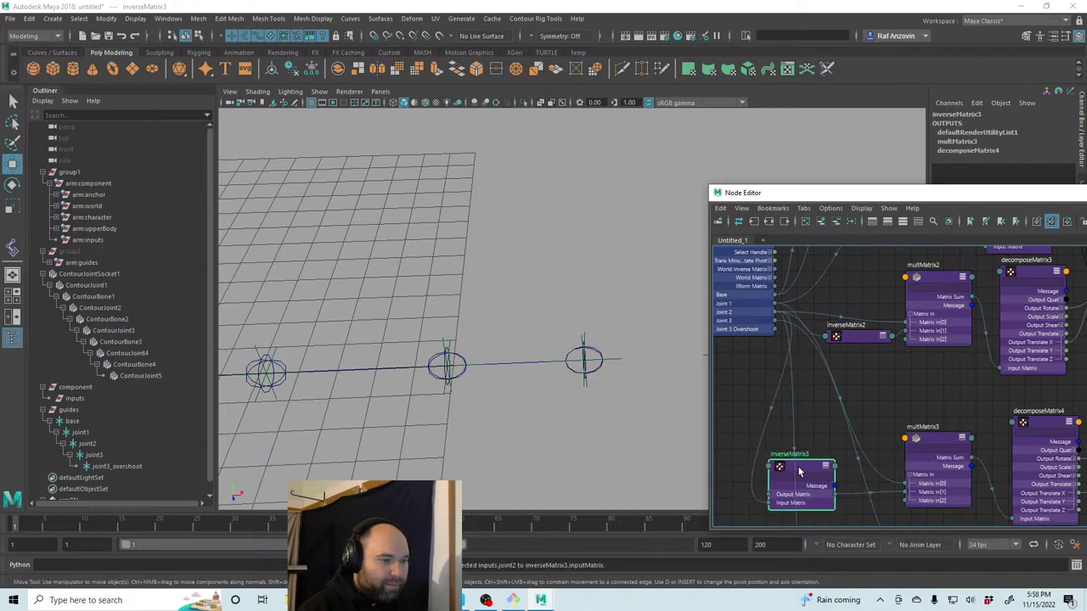
left_click_drag(793, 348, 908, 488)
Check ContourBone3's length and end position against the joint3 guide locator.
left_click_drag(761, 193, 792, 175)
left_click_drag(577, 425, 517, 353, "alt")
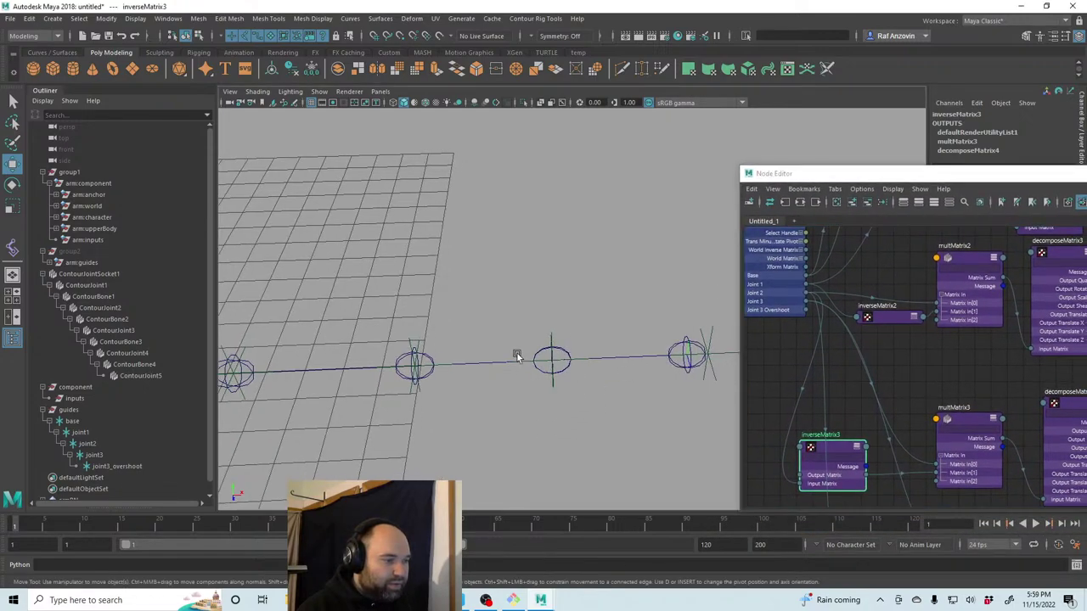
left_click(548, 364)
left_click_drag(574, 386, 577, 417, "alt")
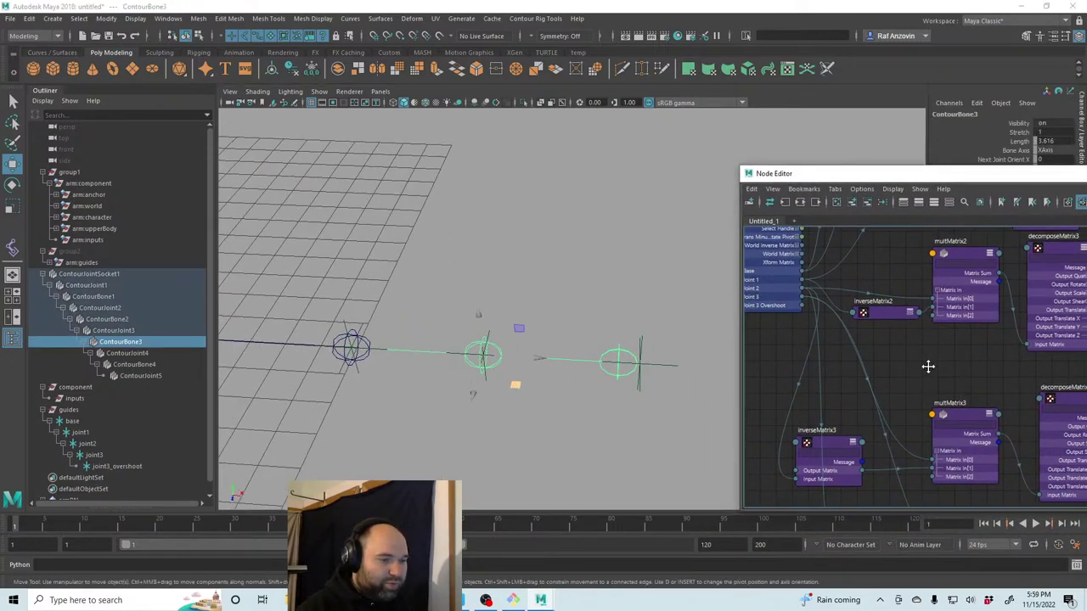
Rearrange inverseMatrix4 and multMatrix4 in the node graph and connect Joint 3 Overshoot to multMatrix4's Matrix In[0].
scroll(926, 366, "down", 3)
middle_click_drag(905, 376, 951, 378)
left_click_drag(845, 395, 854, 447)
left_click_drag(962, 397, 962, 444)
left_click_drag(853, 440, 864, 444)
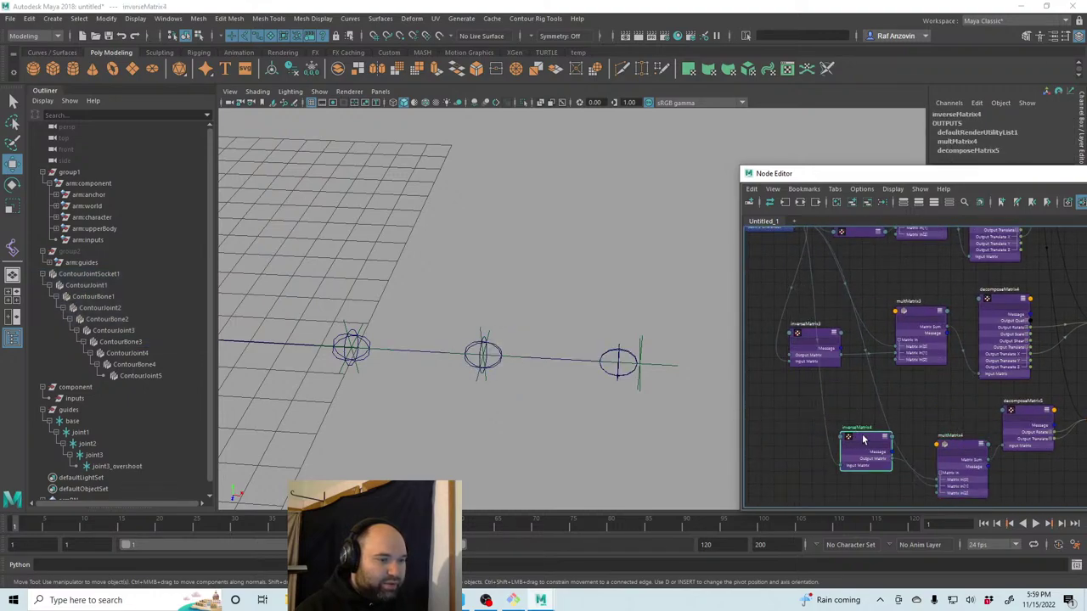
middle_click_drag(883, 393, 892, 430)
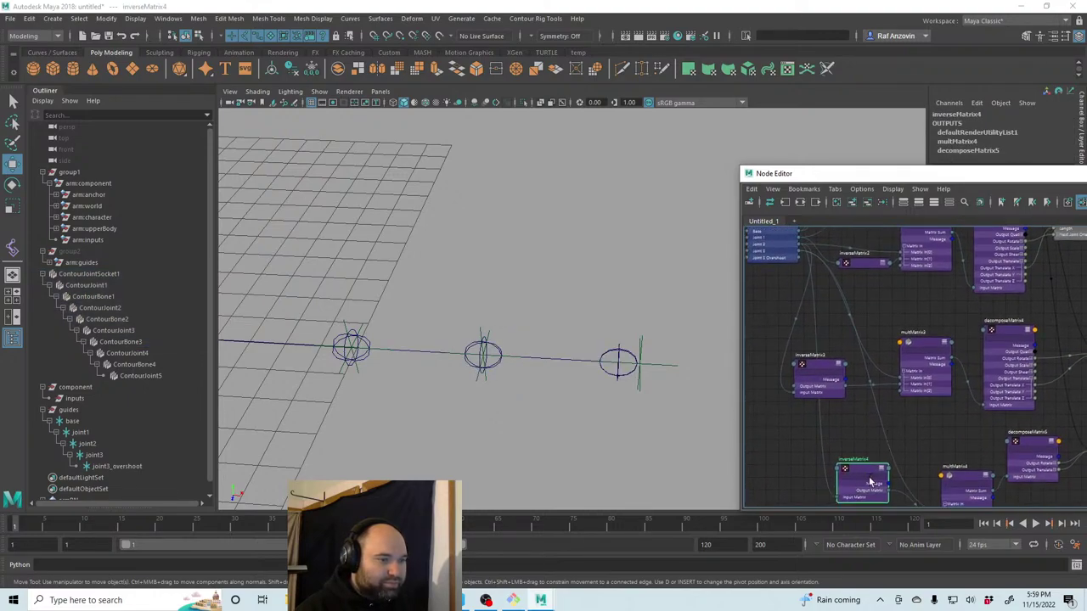
mouse_move(870, 473)
left_mouse_down()
mouse_move(869, 451)
mouse_move(868, 465)
left_mouse_up()
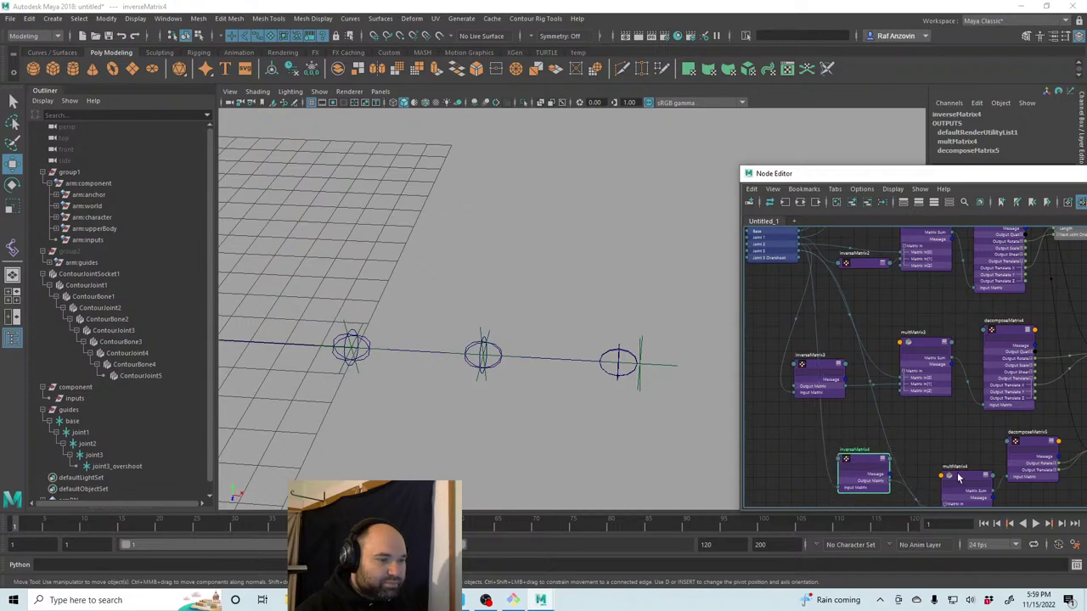
mouse_move(959, 477)
left_mouse_down()
mouse_move(963, 442)
mouse_move(944, 483)
mouse_move(948, 470)
left_mouse_up()
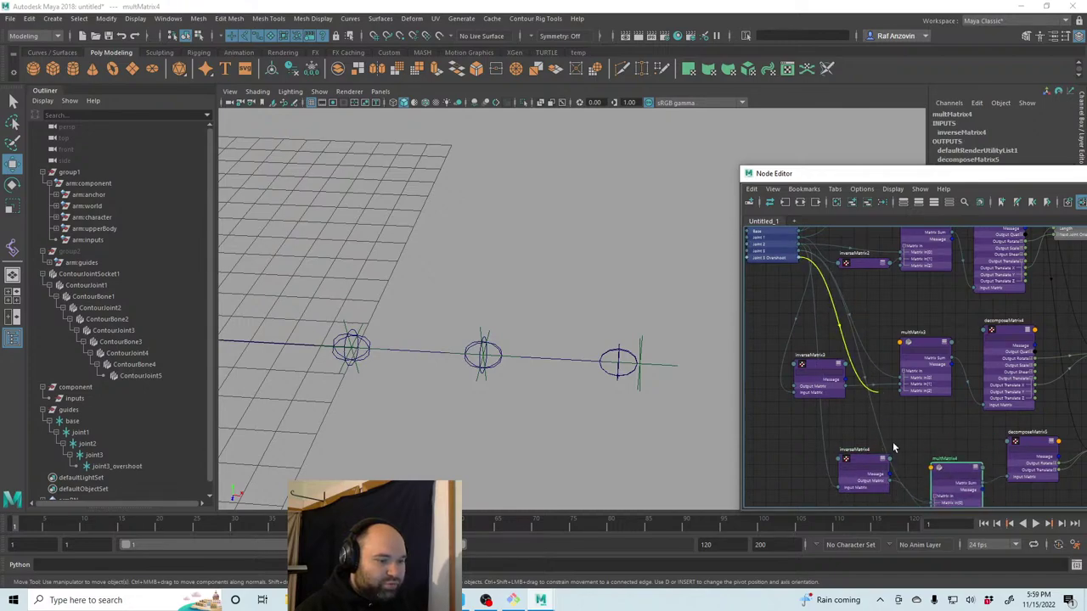
left_click_drag(893, 447, 934, 495)
middle_click_drag(934, 495, 870, 368)
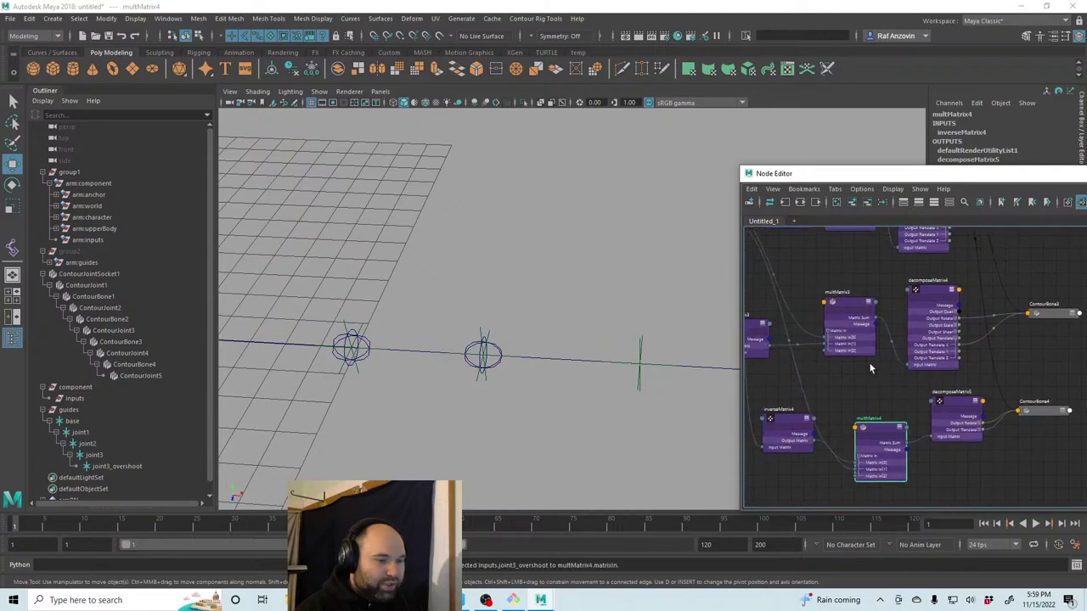
Check the end of the bone chain against the joint3_overshoot guide locator.
left_click_drag(815, 174, 981, 217)
left_click_drag(626, 340, 719, 320, "alt")
left_click(718, 322)
left_click(1010, 410)
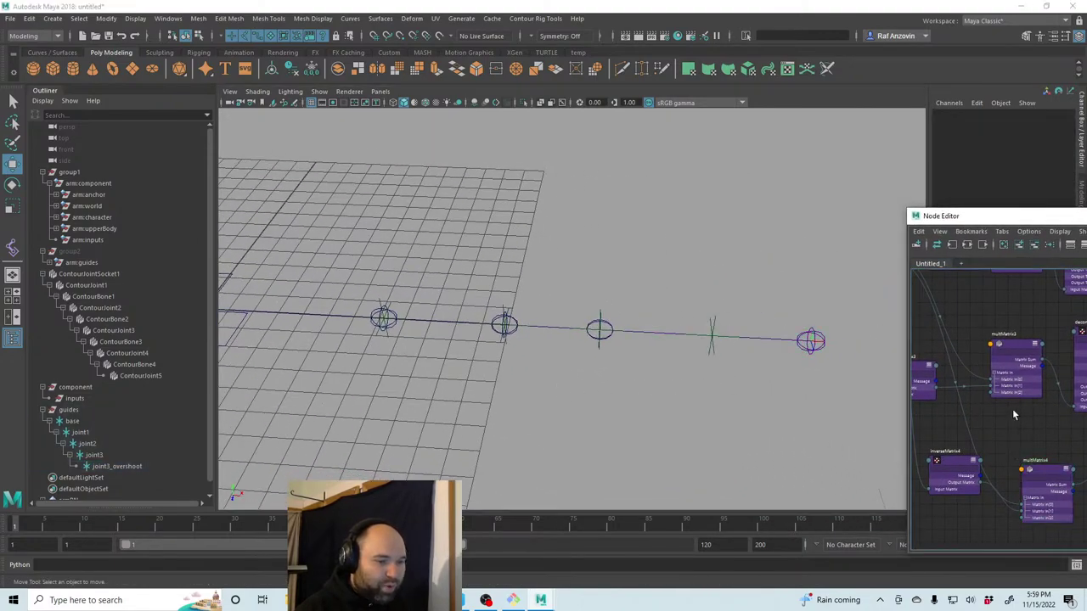
Connect Joint 3 of the inputs node to inverseMatrix4's Input Matrix.
left_click_drag(986, 221, 704, 136)
middle_click_drag(849, 339, 826, 425)
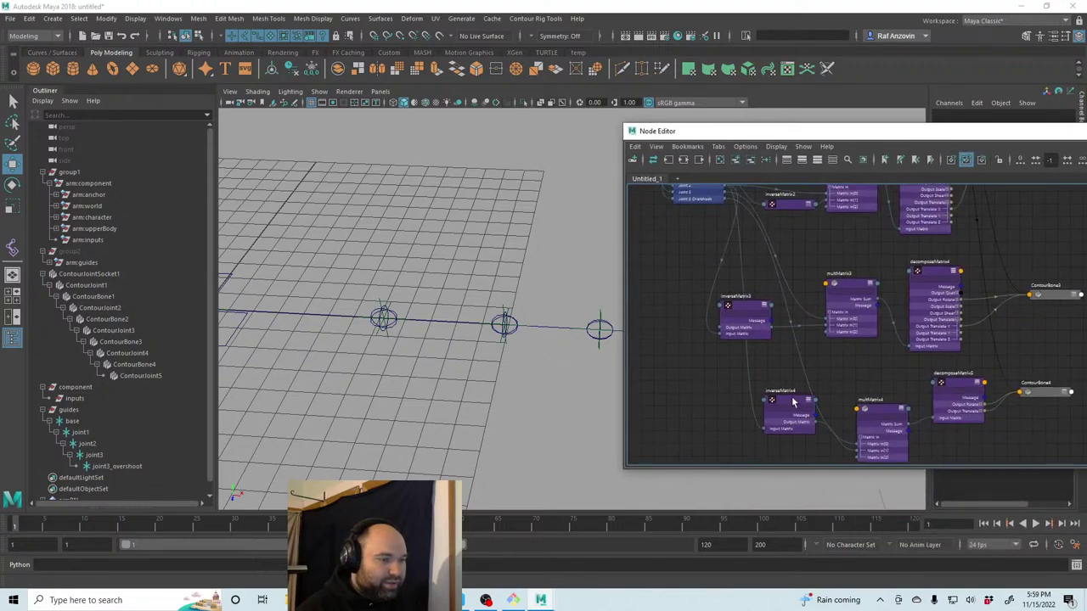
mouse_move(795, 403)
left_mouse_down()
mouse_move(825, 382)
mouse_move(794, 411)
left_mouse_up()
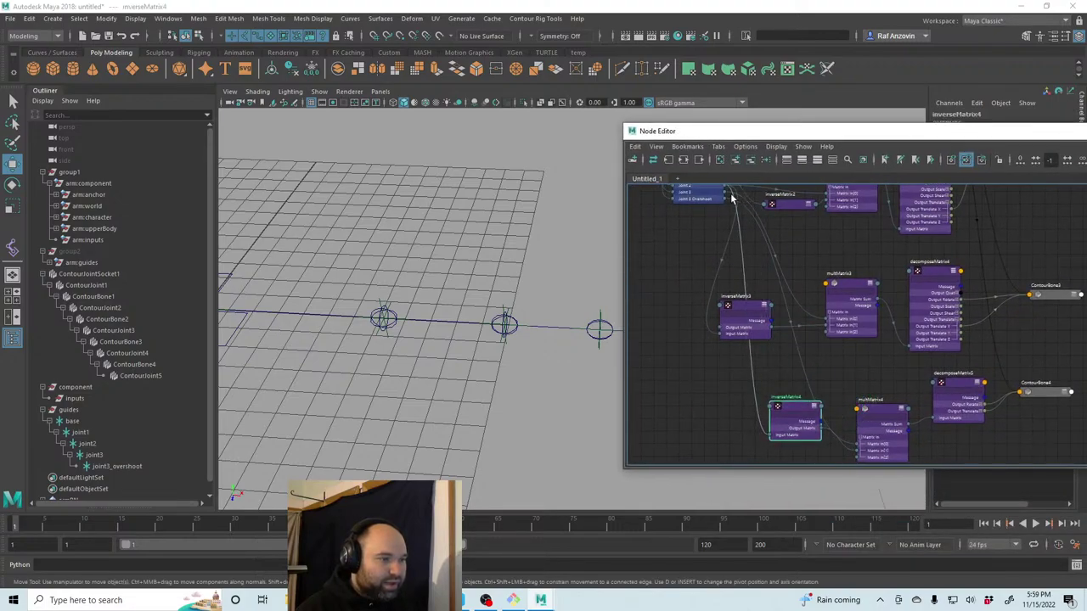
left_click_drag(726, 195, 770, 435)
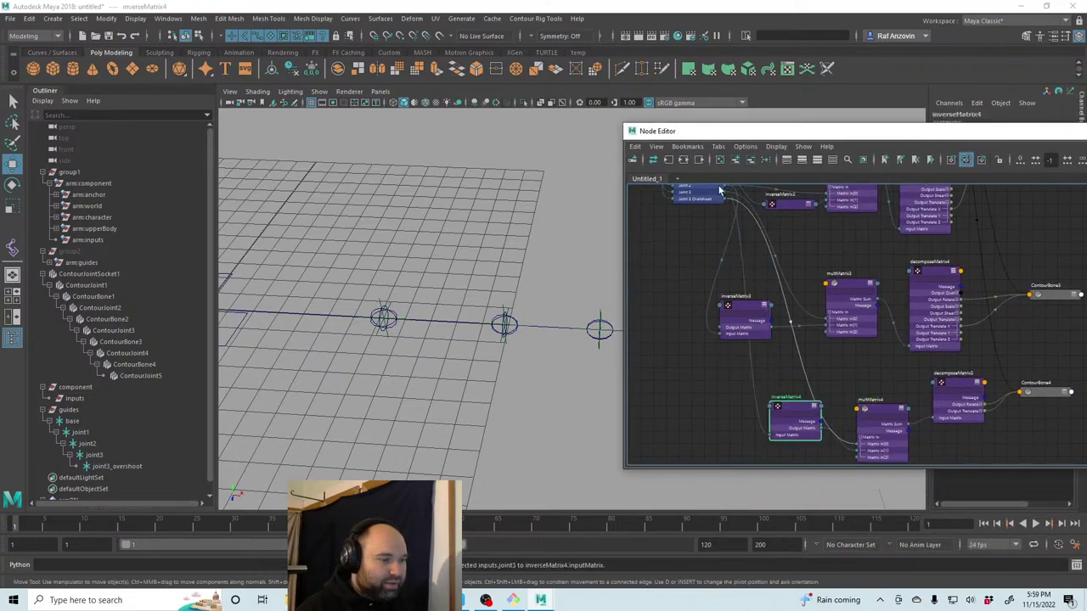
Rotate the joint2 and joint3 guide locators to bend the arm guides and test that the Contour chain follows.
left_click_drag(706, 136, 861, 146)
mouse_move(611, 374)
left_mouse_down("alt")
mouse_move(546, 417)
mouse_move(617, 362)
left_mouse_up("alt")
left_click(608, 367)
key("e")
left_click_drag(636, 413, 606, 359)
left_click(609, 367)
left_click(706, 348)
left_click_drag(747, 338, 553, 359)
left_click(596, 318)
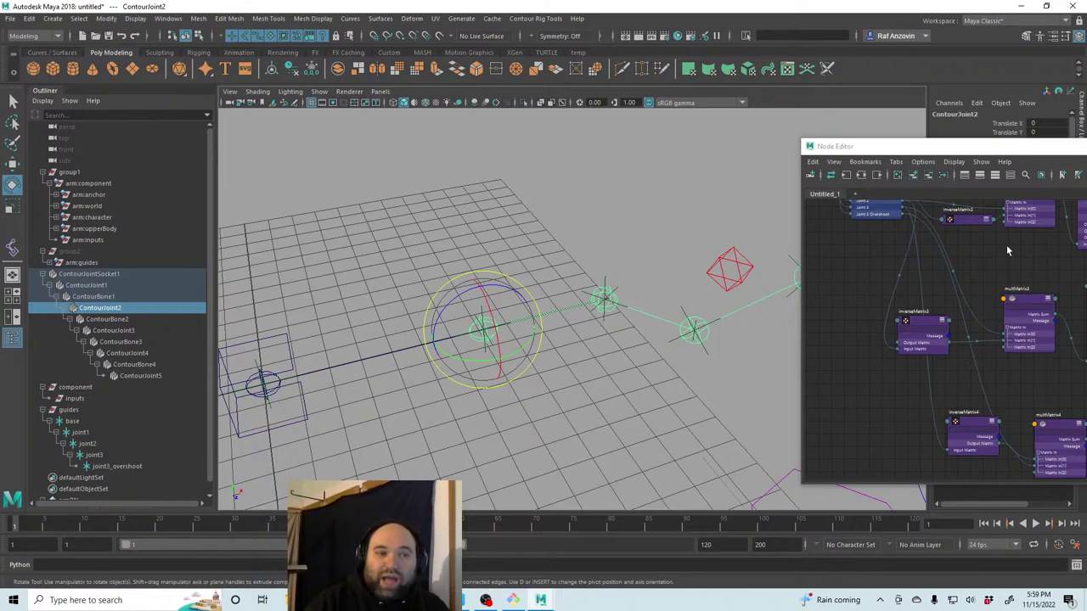
Move the Node Editor out of the way and rotate ContourJoint2 and ContourJoint3 to pose the bones away from the guides.
left_click_drag(1009, 147, 930, 520)
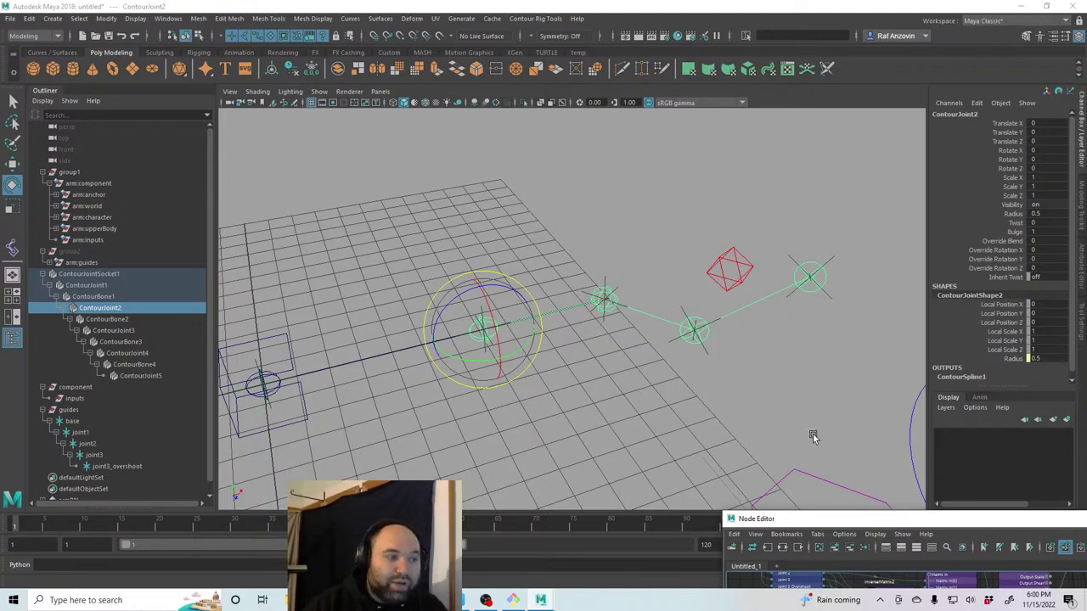
left_click_drag(522, 344, 634, 348)
left_click(645, 373)
left_click(598, 367)
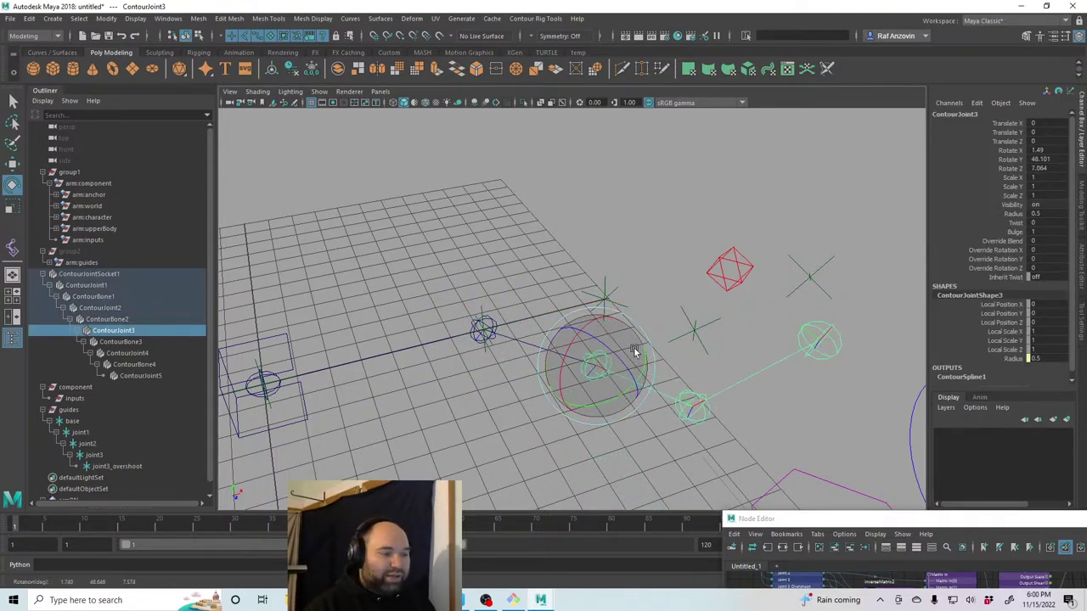
left_click(493, 419)
Rotate ContourJoint4 and turn ContourJoint2 further to pose the rest of the bone chain.
left_click(691, 396)
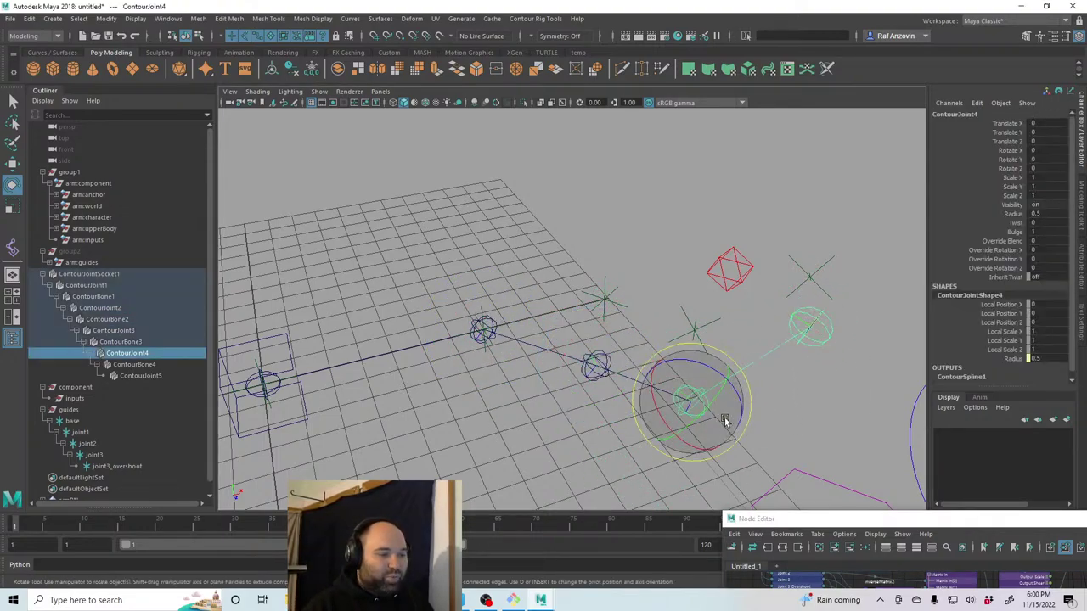
left_click_drag(722, 420, 702, 431)
left_click_drag(701, 431, 667, 412, "alt")
left_click(580, 325)
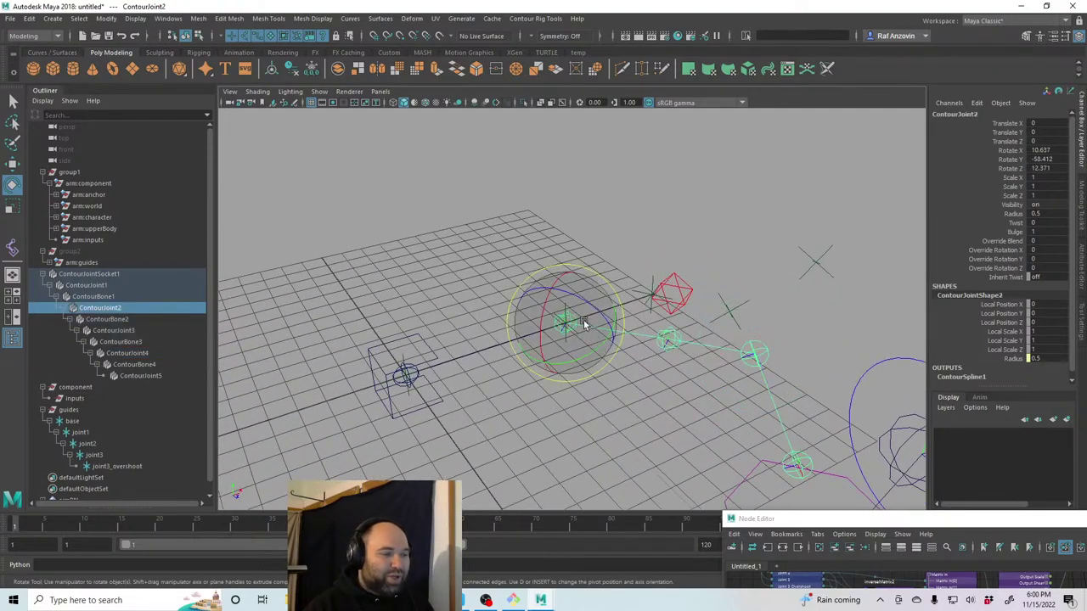
left_click_drag(583, 322, 648, 360)
Move the joint3 guide locator to a Translate X of about 4.923 to test the posed chain, and select joint3_overshoot.
left_click(670, 357)
left_click(676, 387)
left_click(668, 371)
key("w")
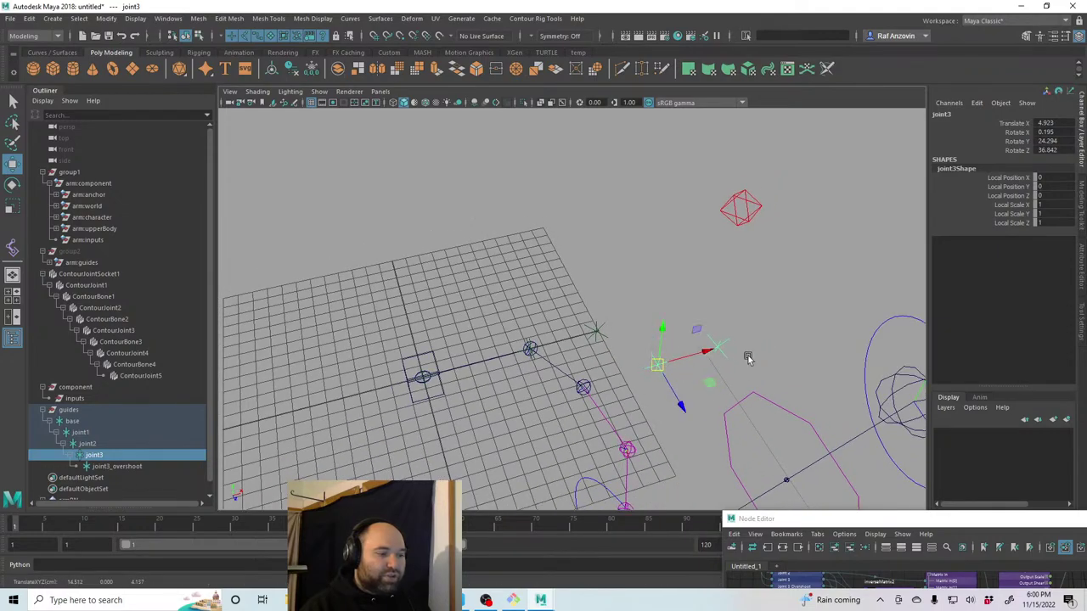
left_click(723, 357)
left_click_drag(723, 357, 687, 343, "alt")
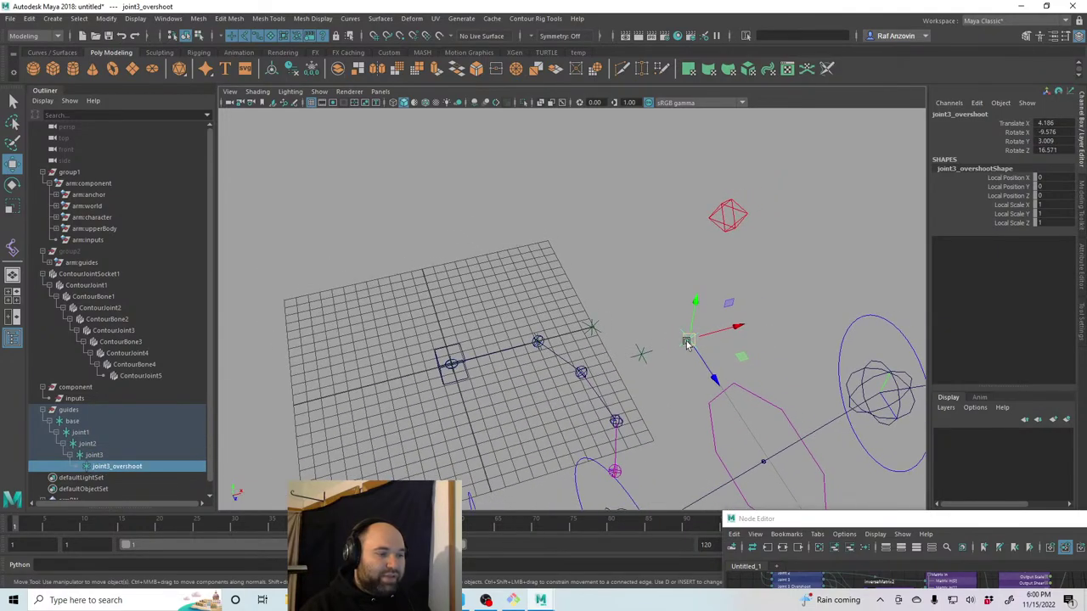
Rotate the joint3 guide locator to about 9.831, 30.425, 24.382 in X, Y and Z.
left_click(642, 357)
key("e")
left_click_drag(657, 381, 655, 350)
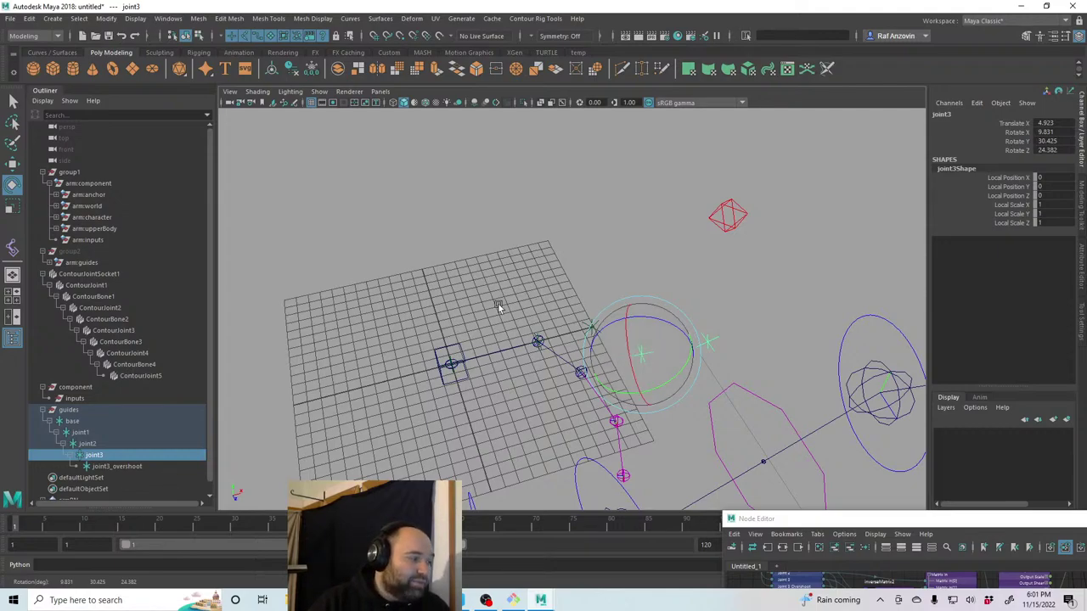
scroll(117, 458, "down", 1)
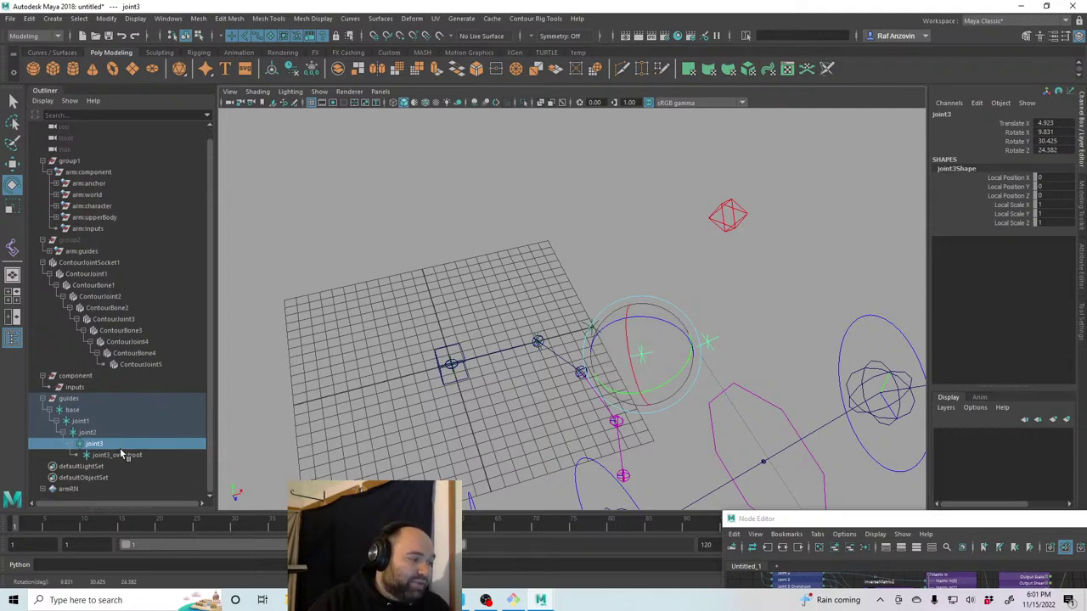
Examine the extra attributes of the component's inputs node in the Attribute Editor, and clear the selection.
left_click(81, 389)
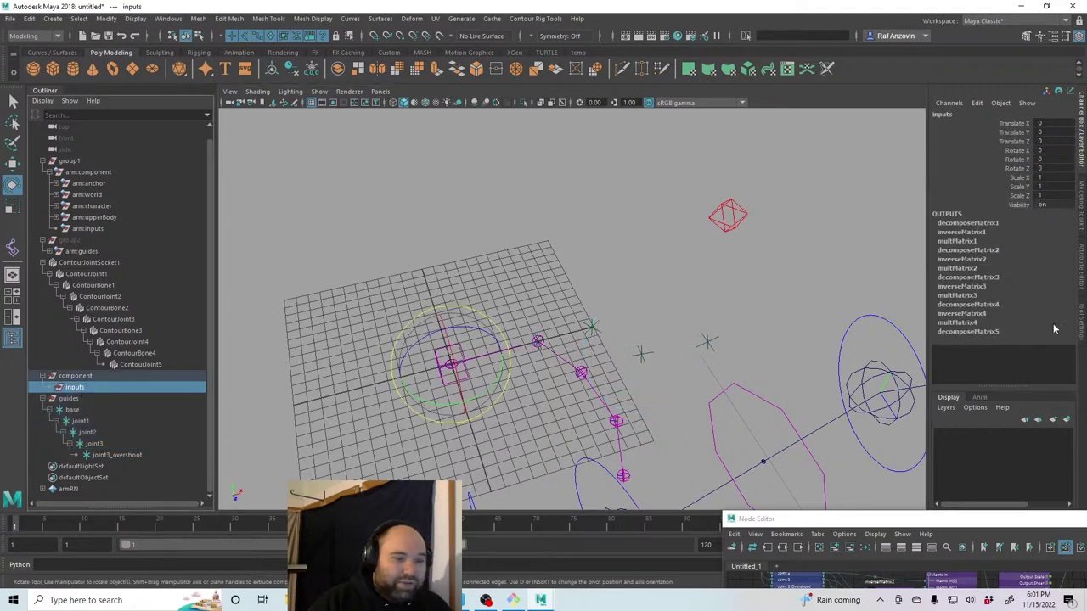
left_click(1083, 278)
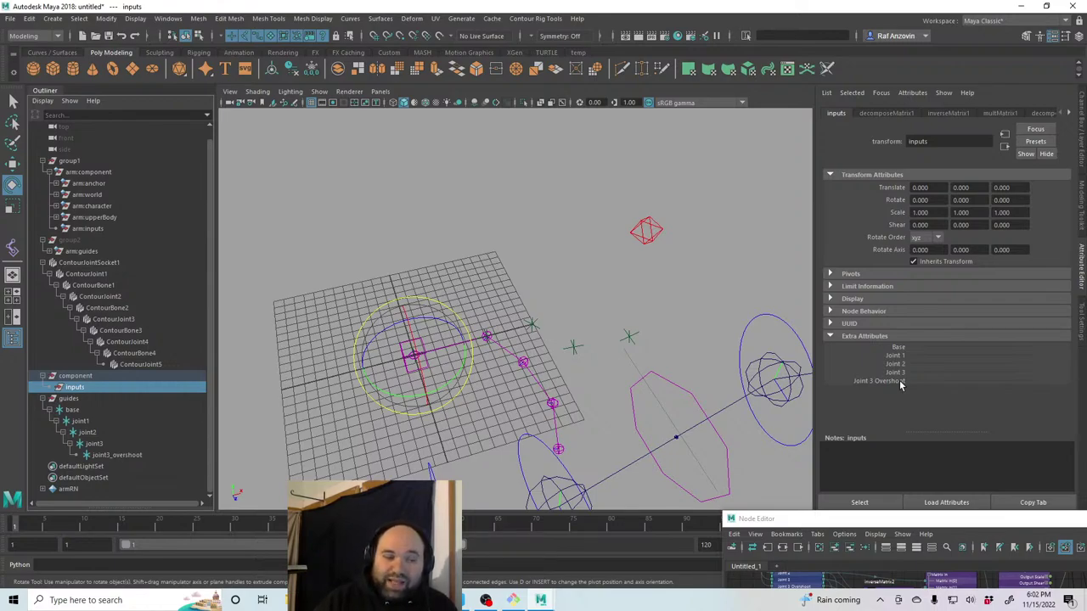
left_click(752, 321)
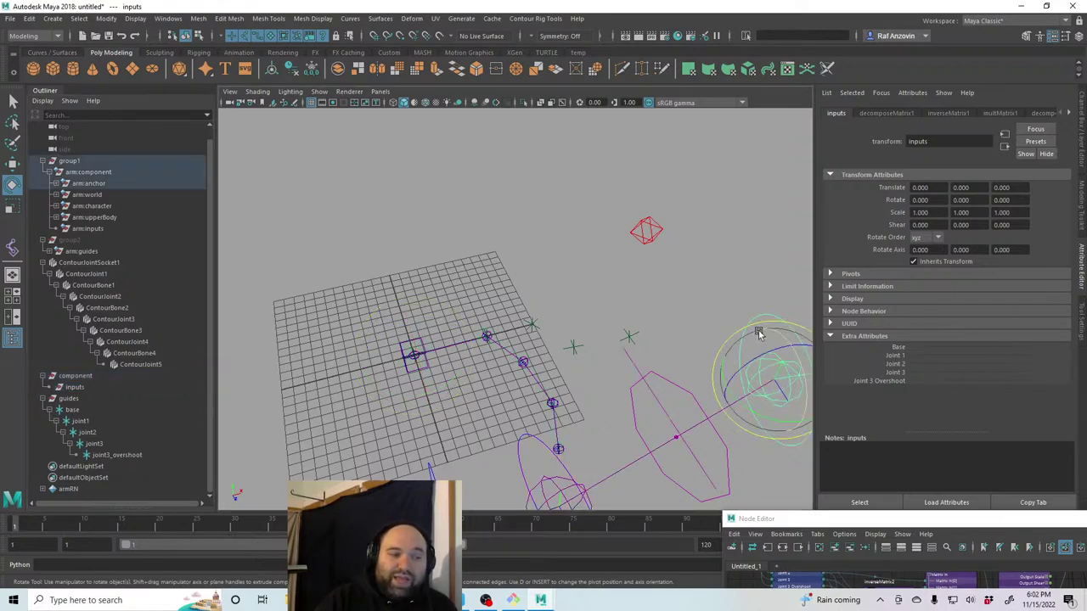
left_click(755, 243)
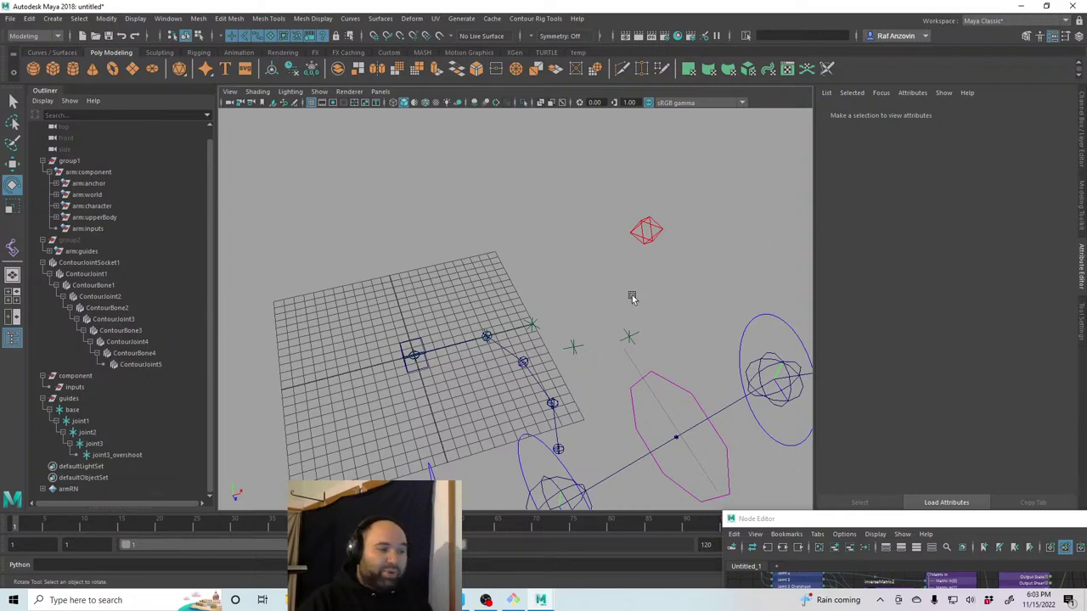
Set Rotate X, Y and Z of the joint2, joint3 and joint3_overshoot guides to 0, and nudge the joint3 guide along the chain.
left_click_drag(538, 310, 554, 297, "alt")
left_click_drag(546, 318, 592, 337, "alt")
key("Up")
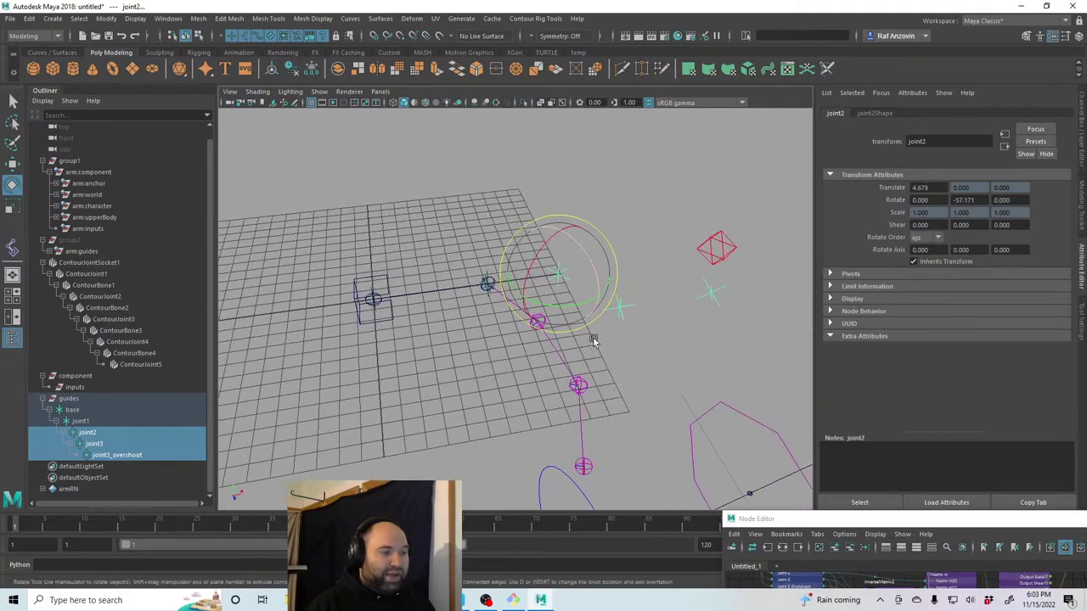
left_click(1080, 132)
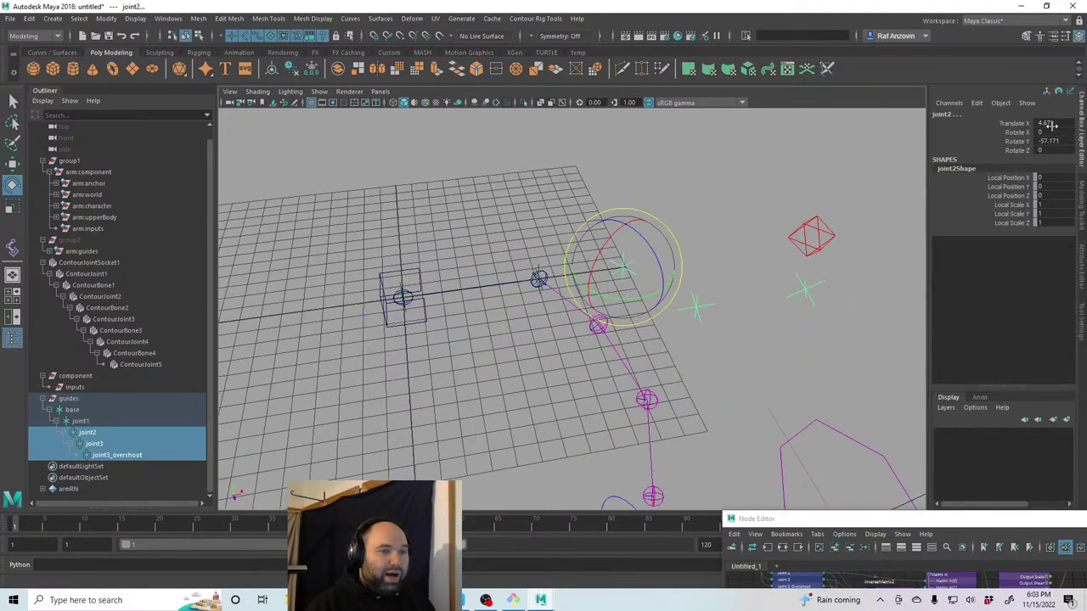
left_click_drag(1052, 132, 1059, 149)
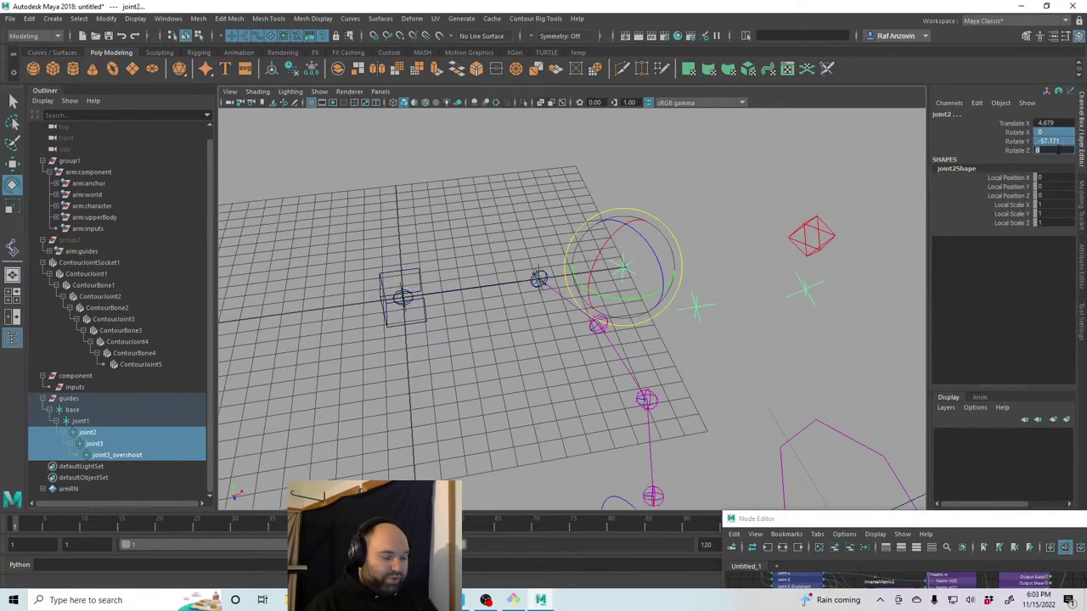
key("Return")
left_click(745, 240)
left_click(723, 259)
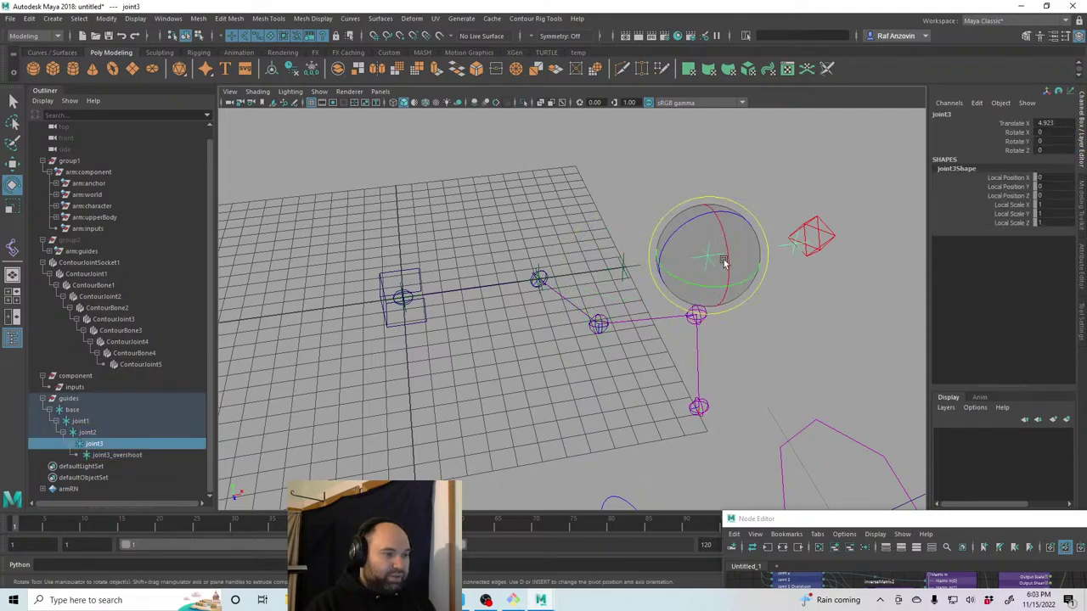
key("w")
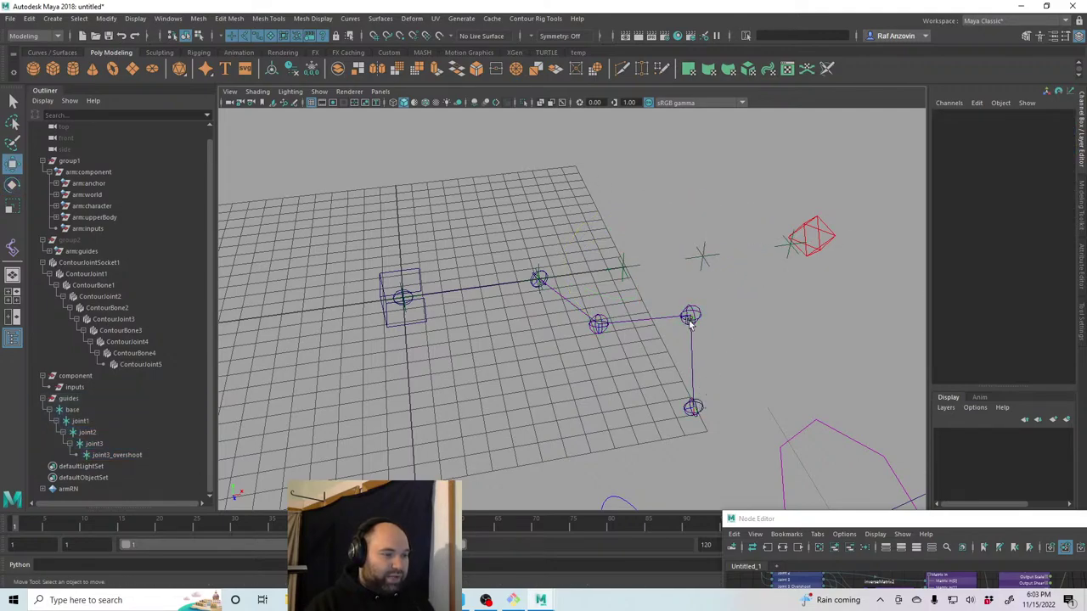
Set Rotate X, Y and Z of ContourJoint2, ContourJoint3 and ContourJoint4 to 0.
left_click(688, 318)
left_click(598, 325, "shift")
left_click(540, 279, "shift")
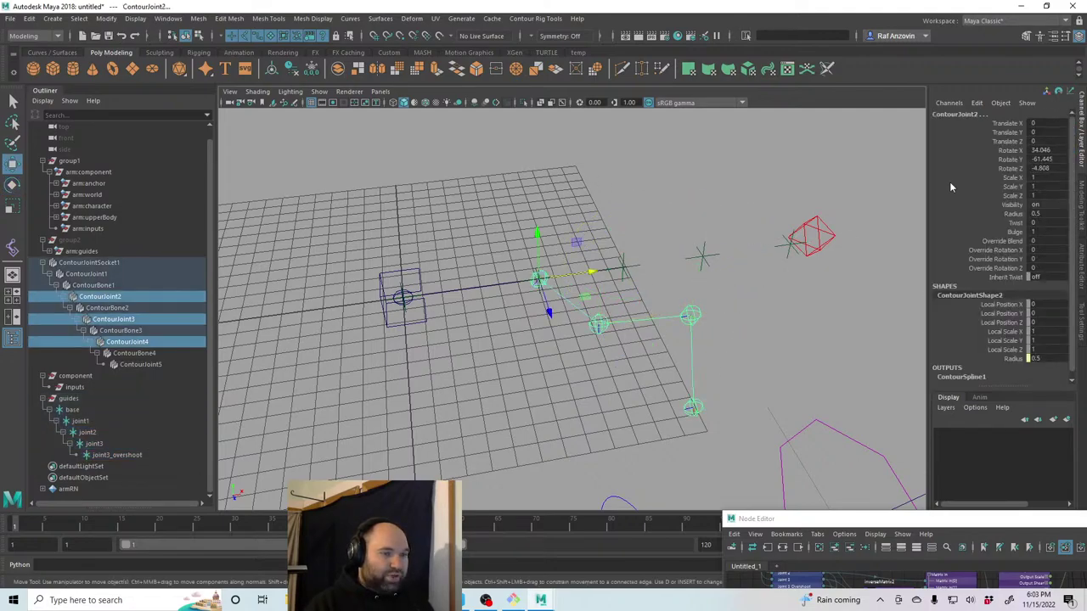
left_click_drag(1039, 150, 1037, 168)
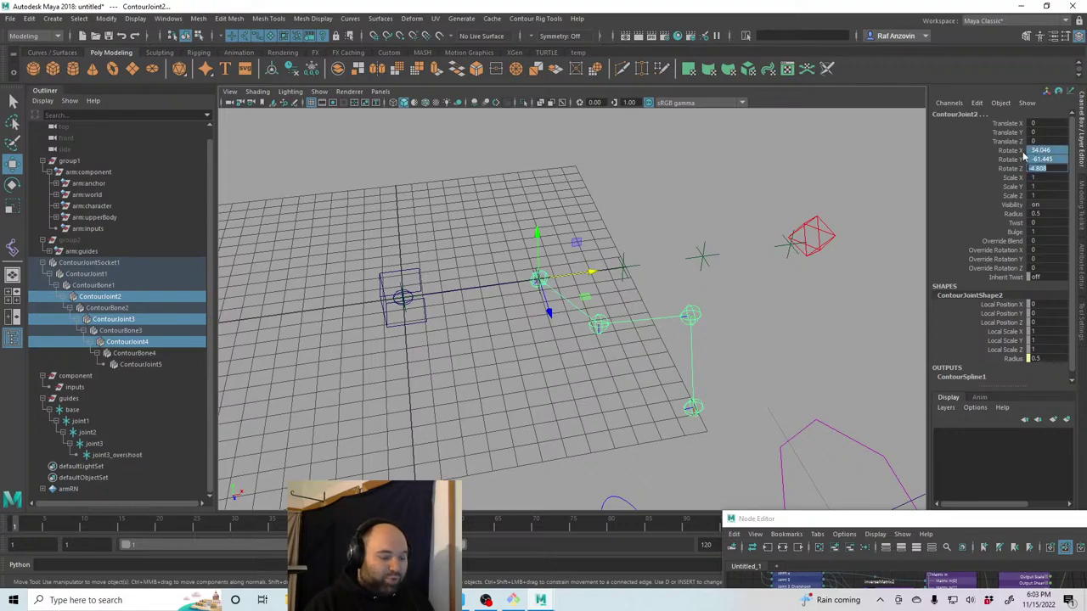
type("0")
key("Return")
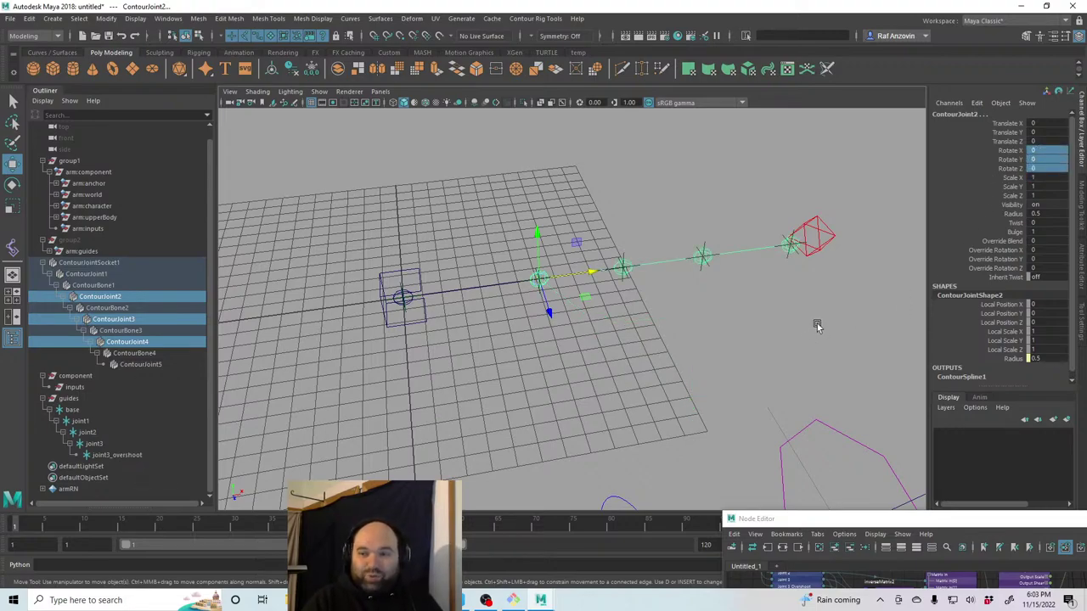
Add a Contour circle shape to ContourJoint2, ContourJoint3 and ContourJoint4, keeping the Bones commands open in a floating window.
left_click(747, 344)
left_click_drag(686, 305, 654, 349, "alt")
left_click(761, 309)
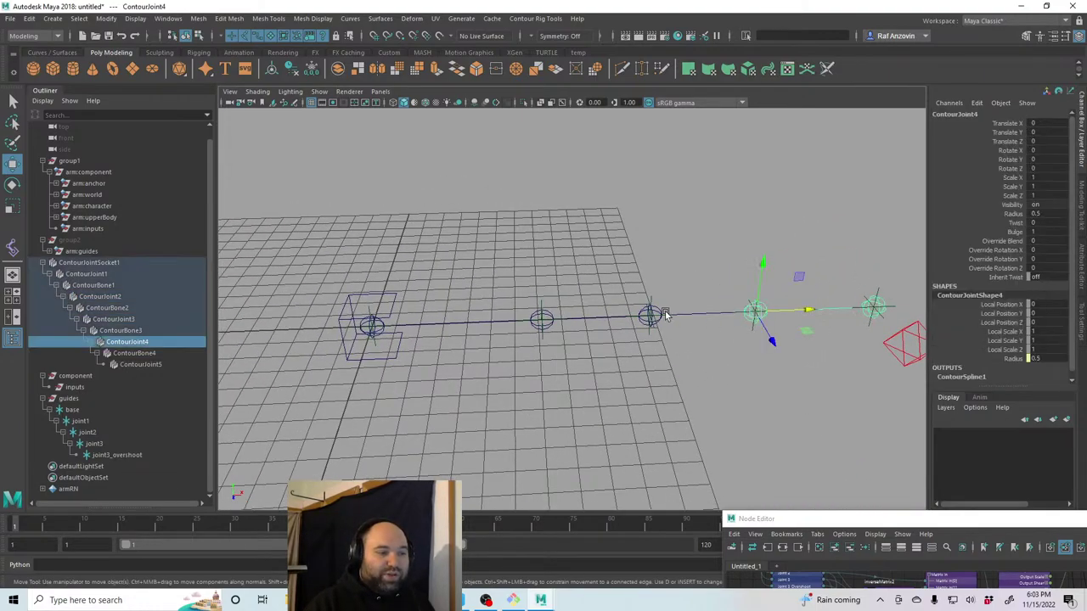
left_click(650, 316, "shift")
left_click(544, 319, "shift")
left_click_drag(548, 320, 611, 327, "alt")
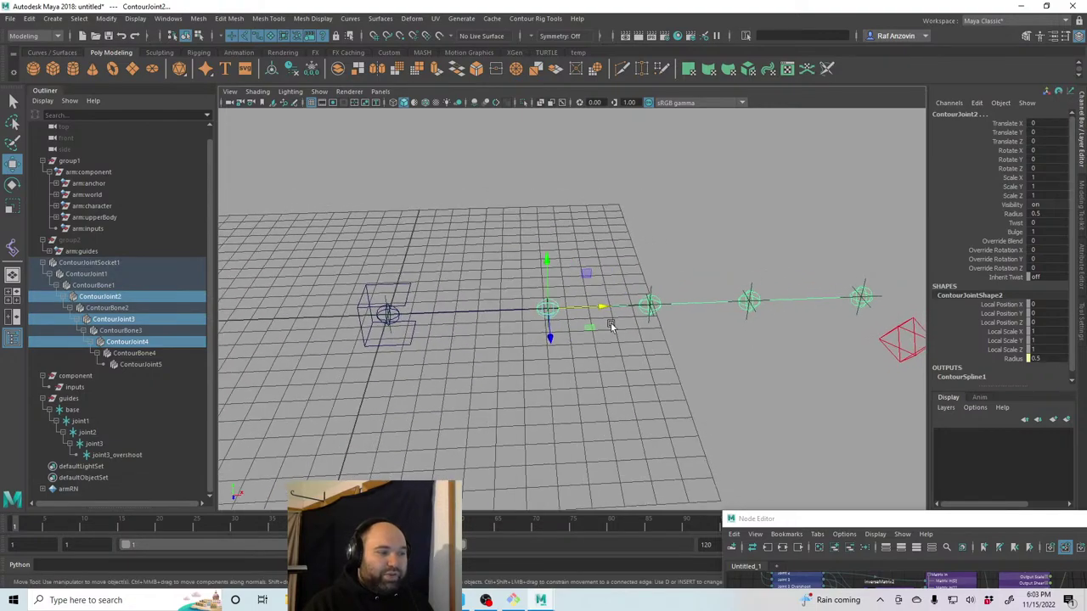
left_click(535, 18)
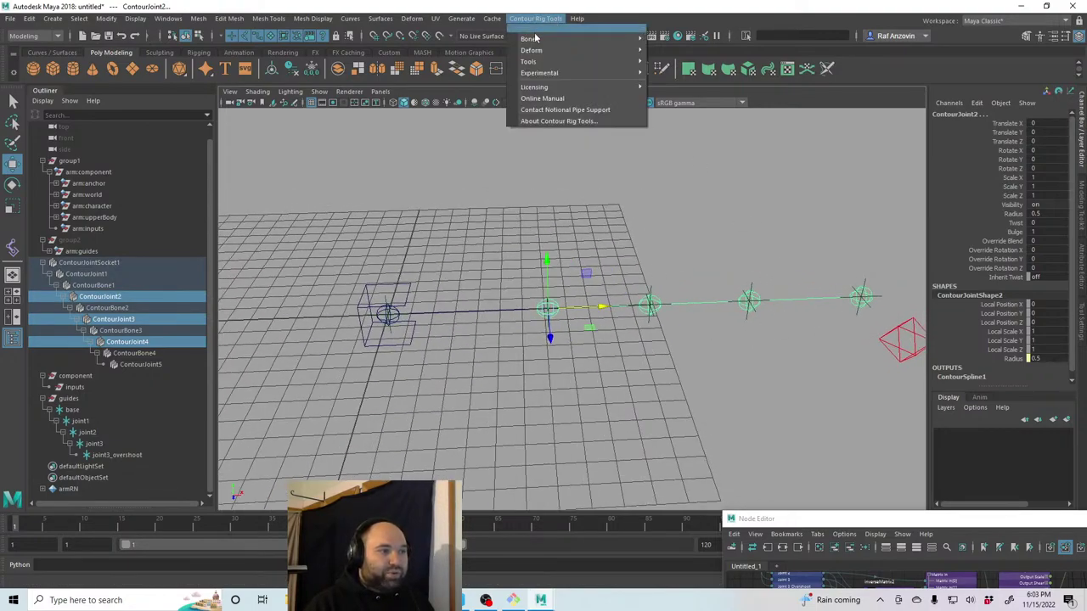
mouse_move(534, 38)
left_click(672, 36)
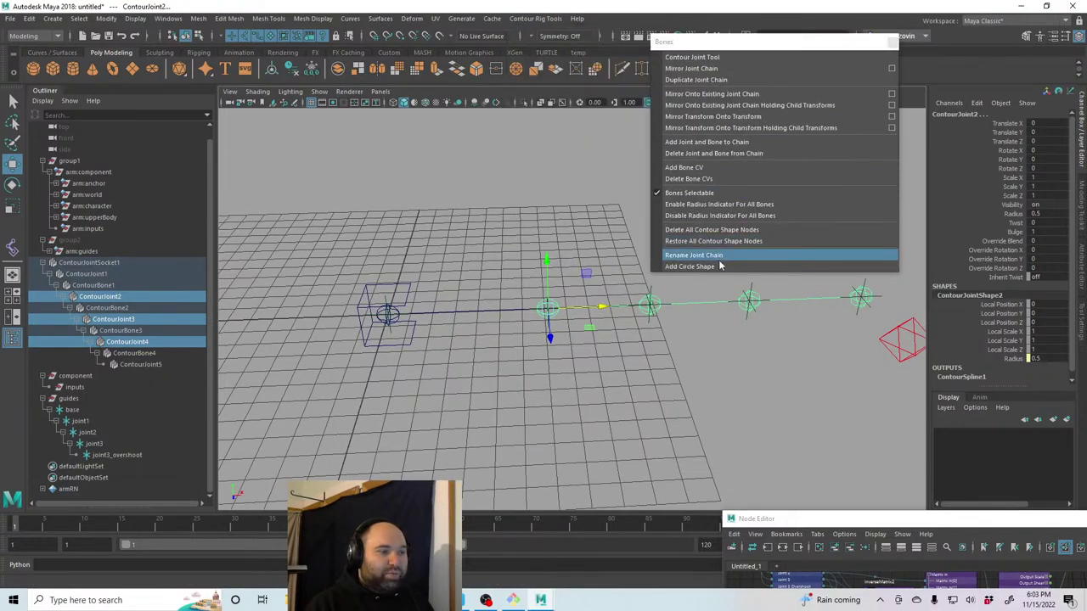
left_click_drag(747, 47, 666, 401)
left_click(747, 281)
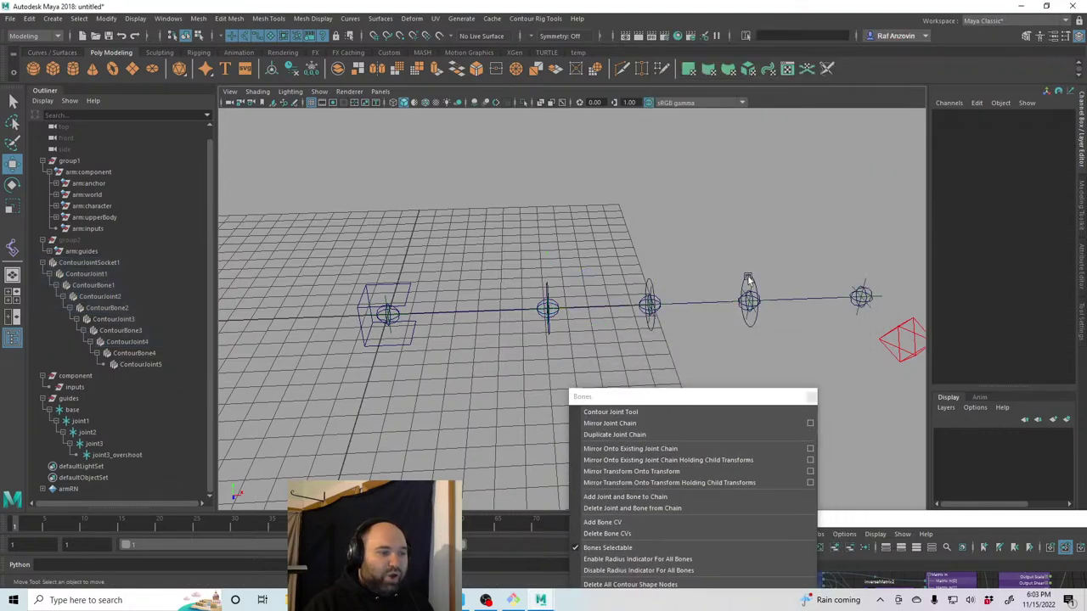
left_click_drag(747, 280, 617, 300, "alt")
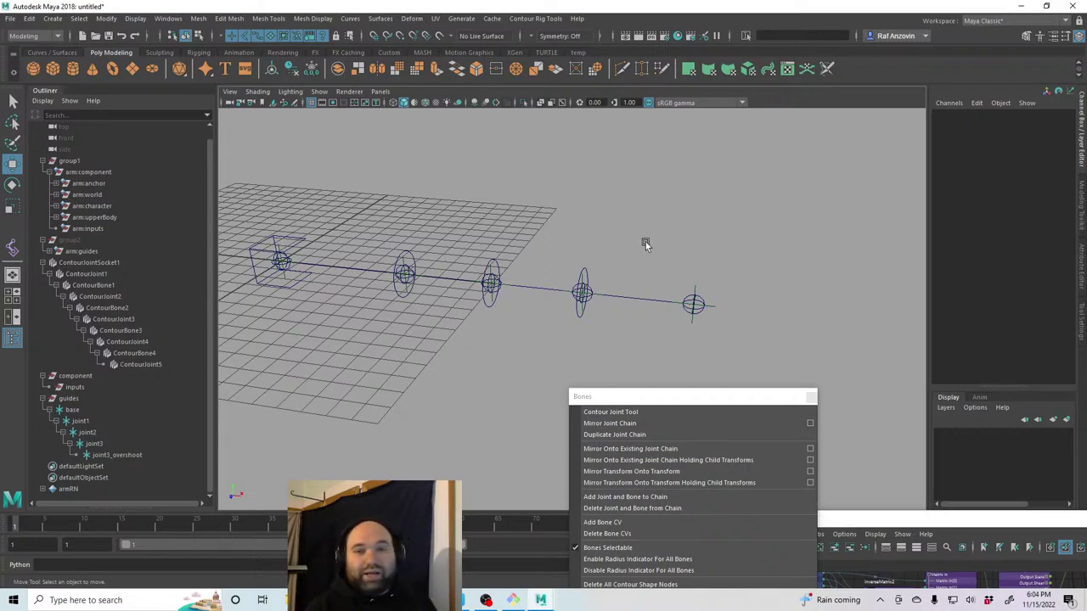
Test selecting ContourJoint4 through its circle shape, and clear the selection.
left_click(583, 270)
middle_click_drag(641, 321, 666, 318, "alt")
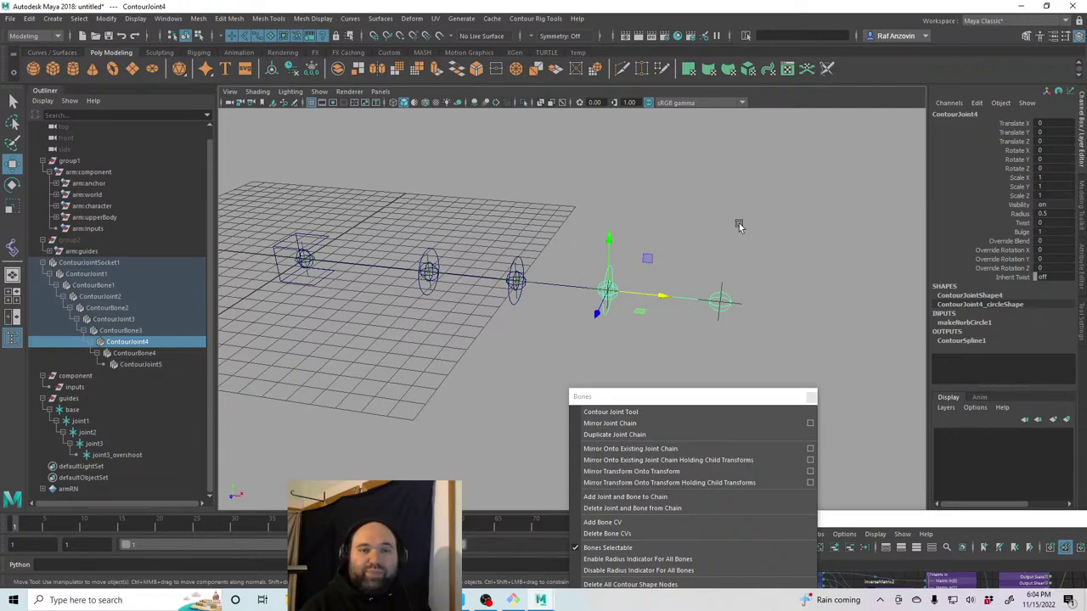
left_click(711, 226)
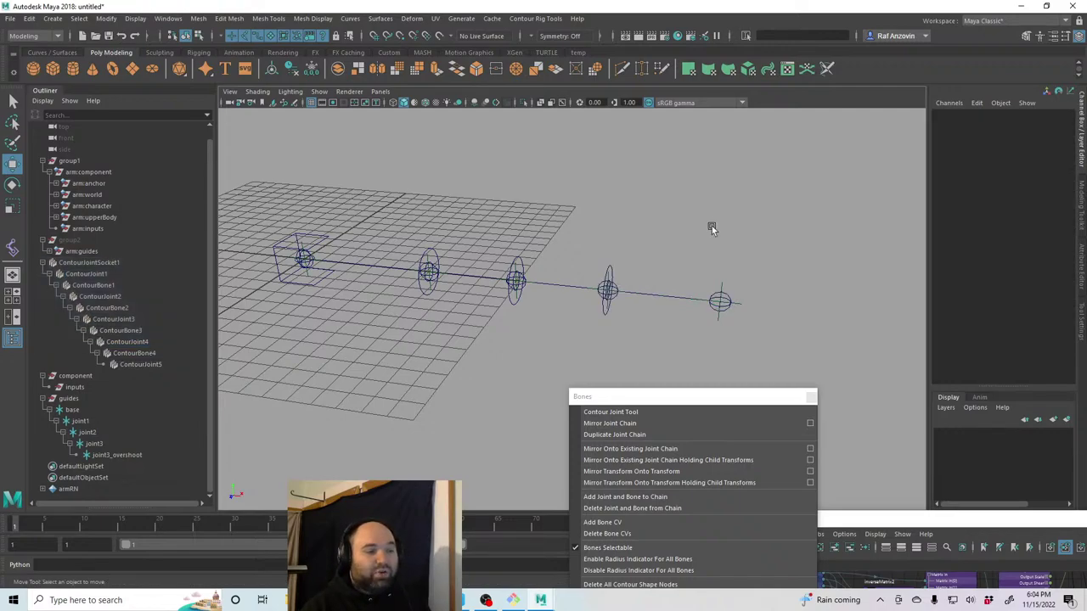
Lock and hide the Override Blend, Override Rotation X, Y and Z, and Inherit Twist channels on ContourJoint2, ContourJoint3 and ContourJoint4.
scroll(609, 317, "up", 3)
left_click_drag(601, 335, 633, 299, "alt")
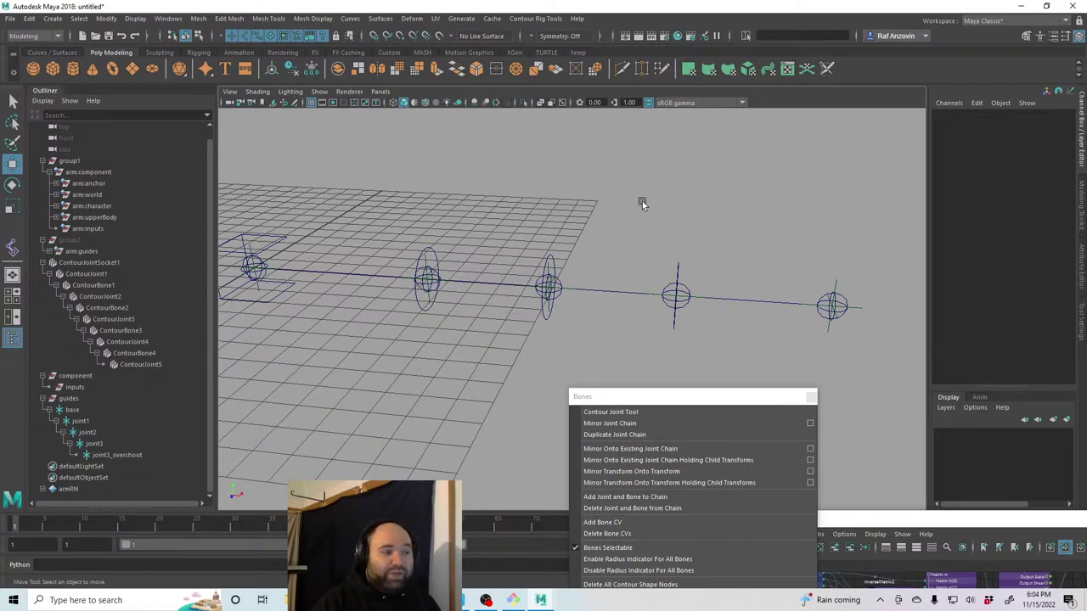
left_click(427, 251)
left_click(551, 256, "shift")
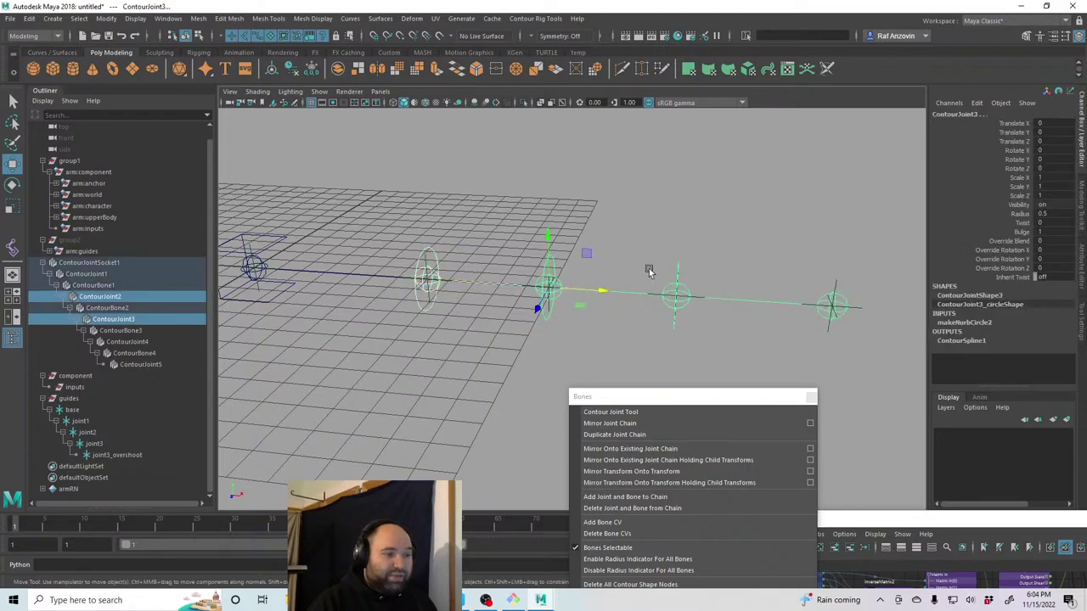
left_click(682, 270, "shift")
left_click_drag(696, 289, 690, 329, "alt")
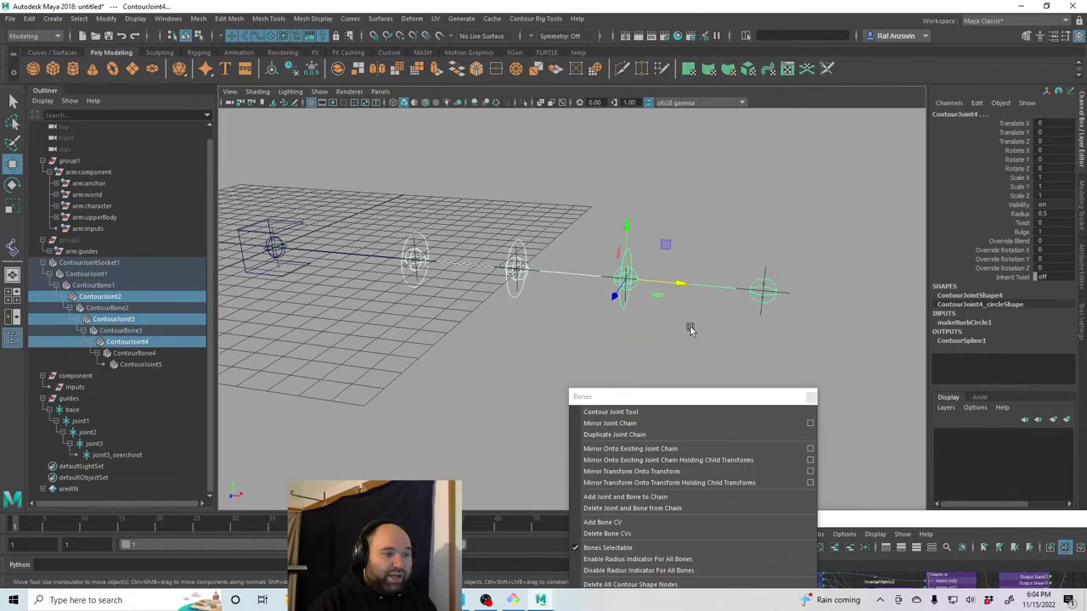
middle_click_drag(690, 330, 614, 347, "alt")
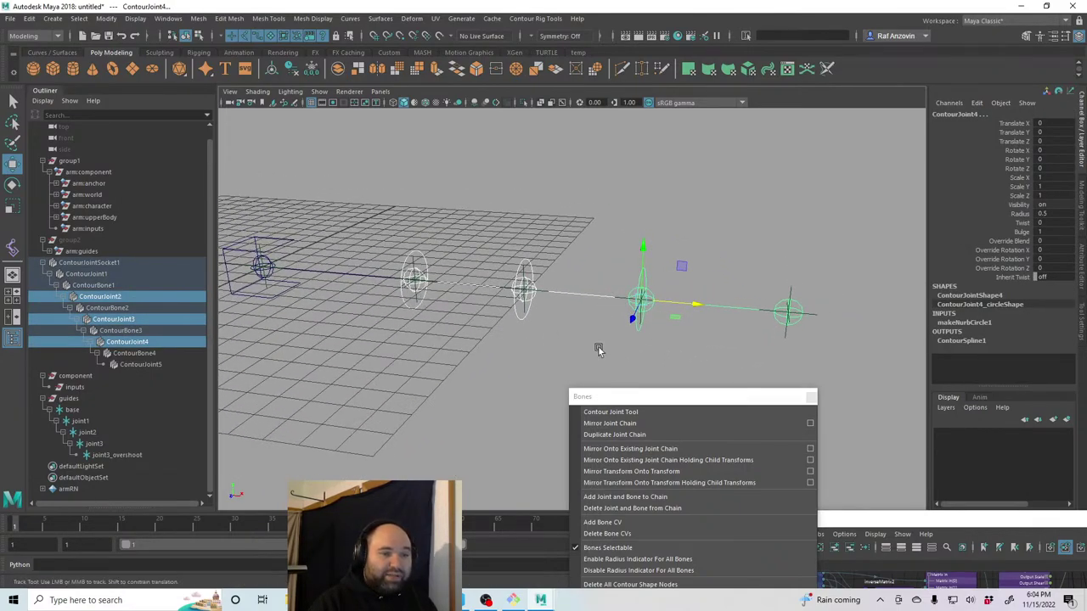
scroll(599, 349, "up", 2)
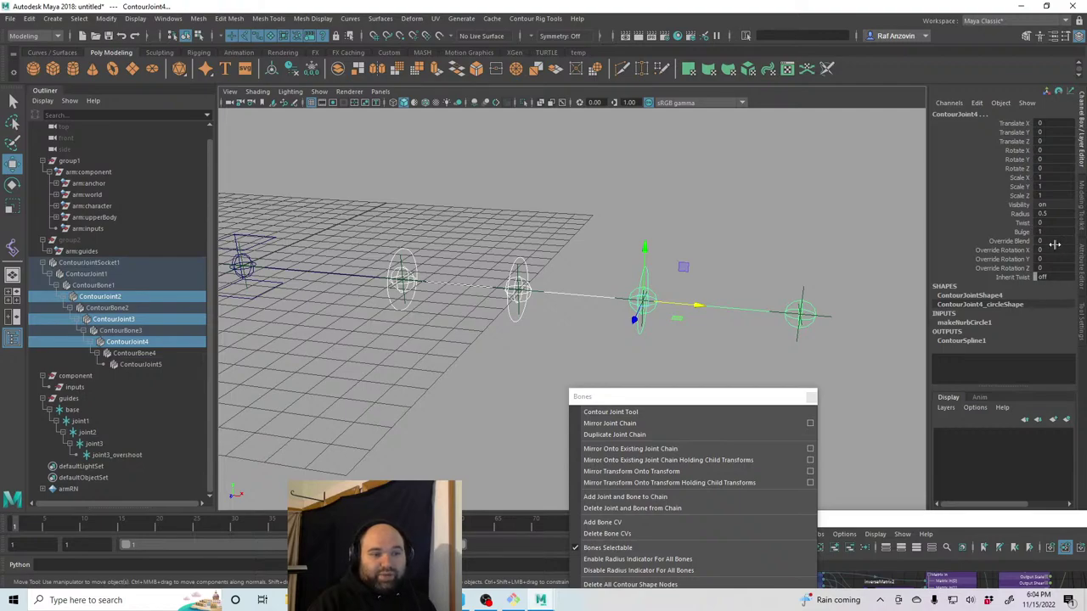
left_click(1023, 223)
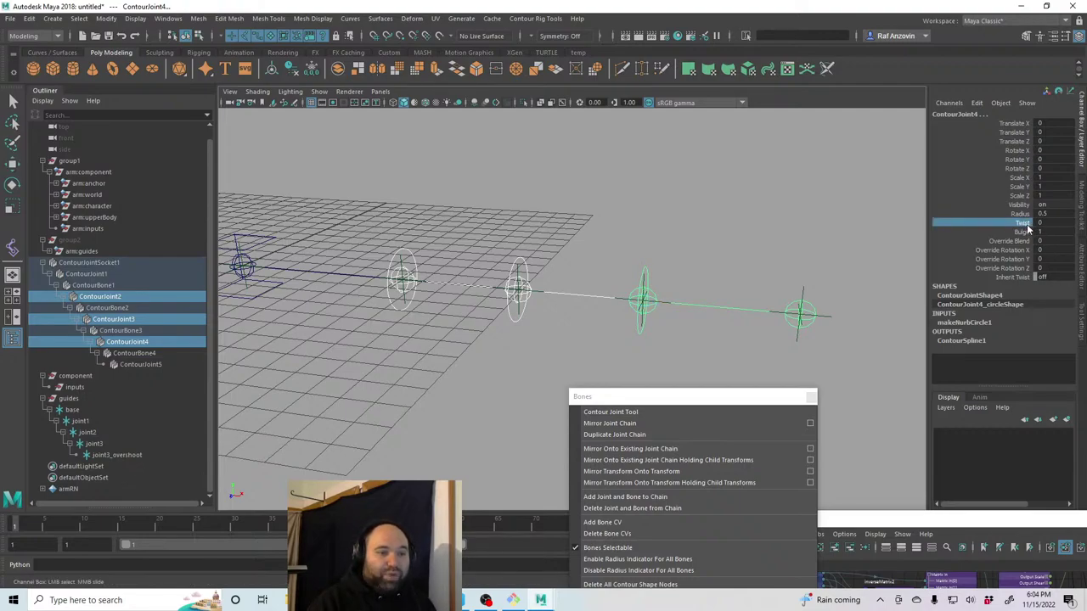
left_click(1024, 233)
left_click(1020, 242)
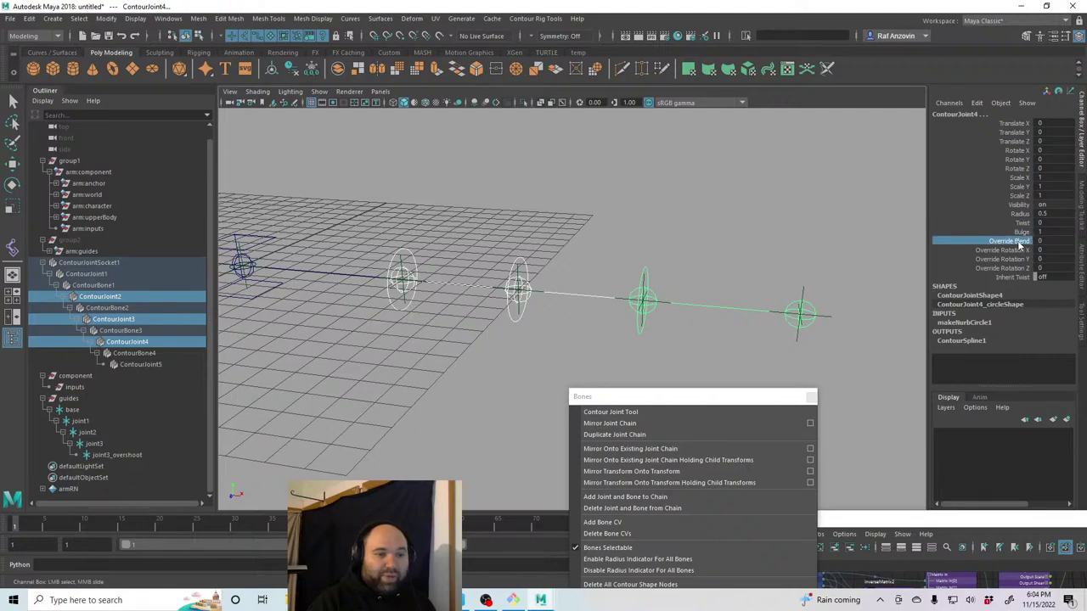
left_click_drag(1020, 243, 1023, 277)
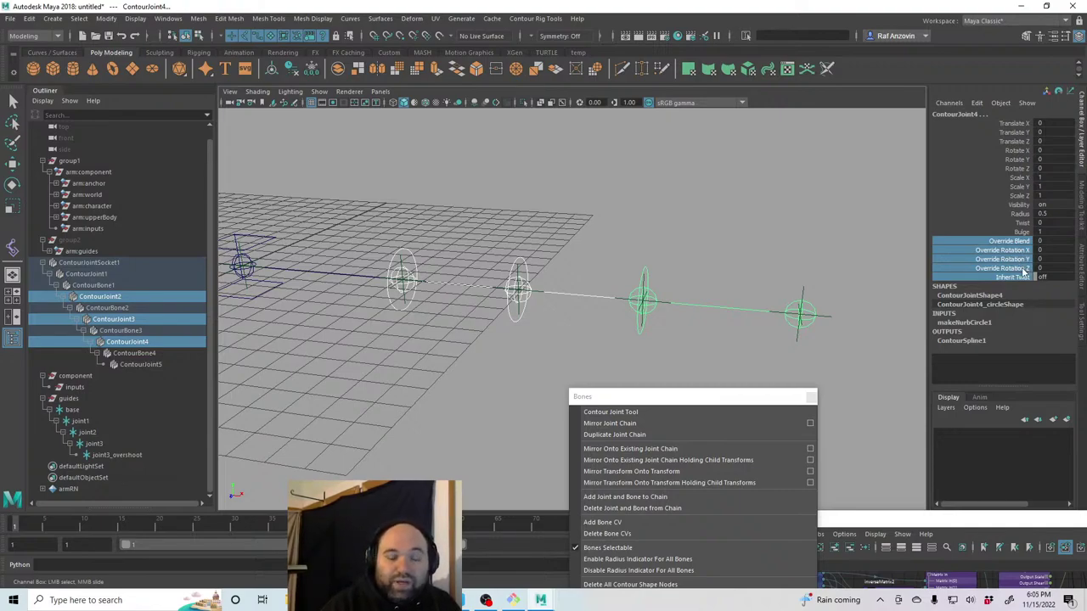
right_click(1025, 259)
left_click(1055, 529)
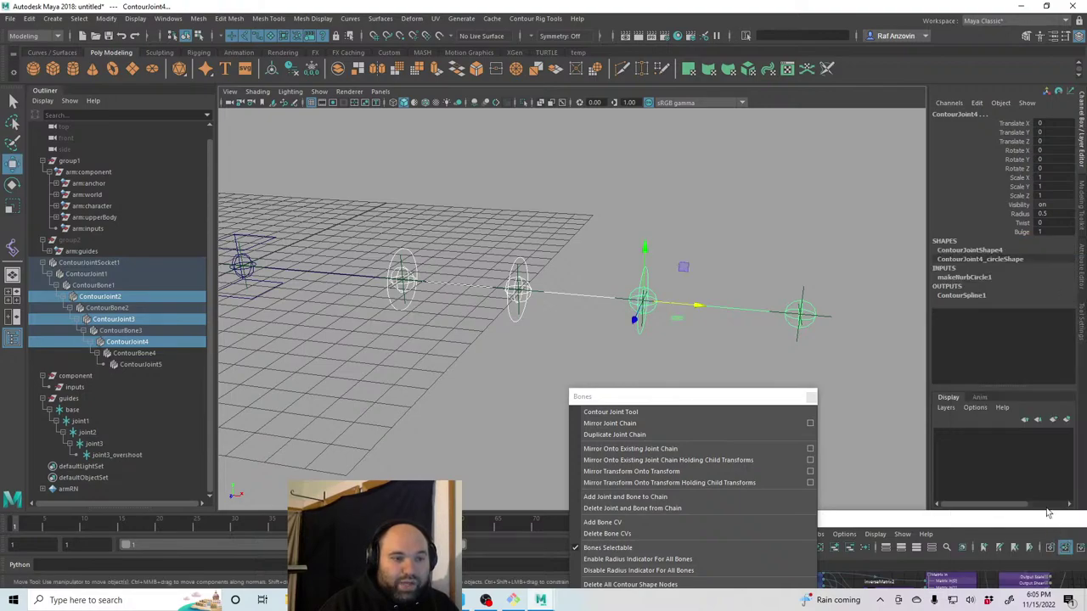
Lock and hide the Visibility channel of the three selected joints, and make their Radius channel nonkeyable.
right_click(1015, 206)
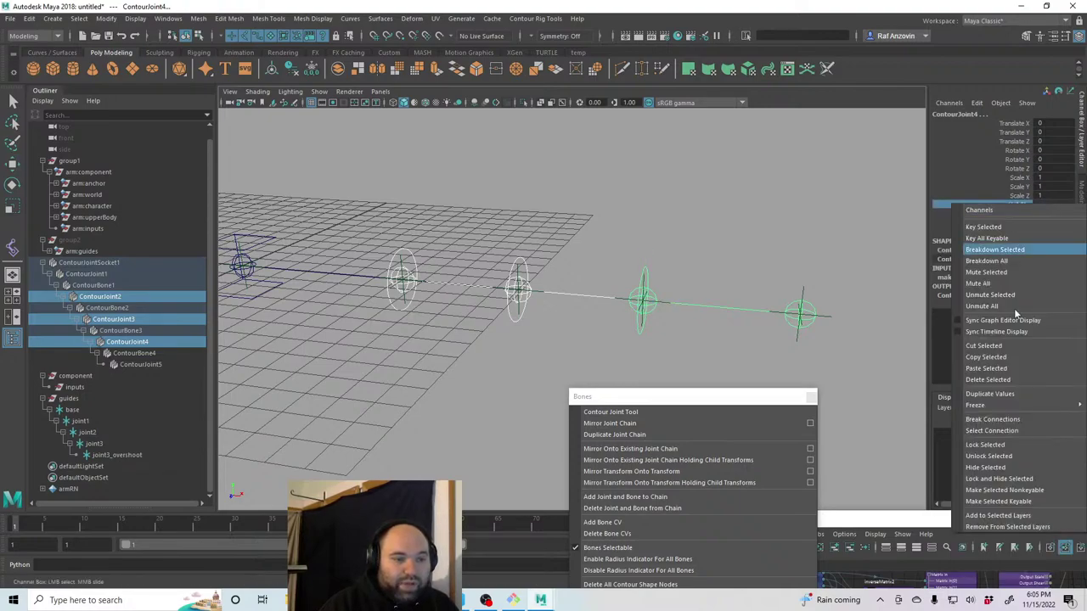
left_click(1017, 489)
right_click(1017, 207)
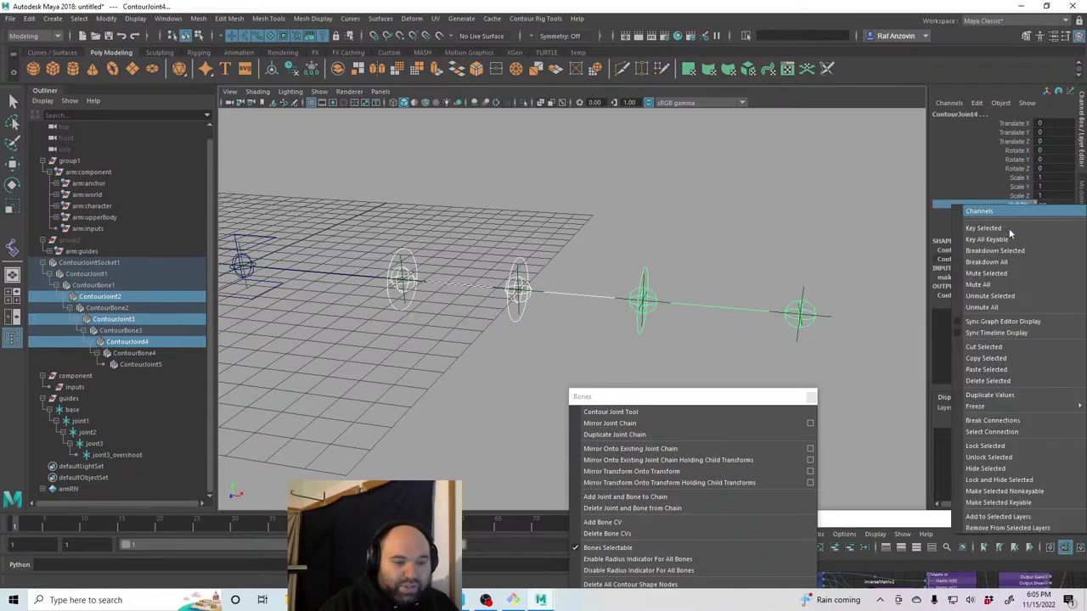
left_click(1010, 482)
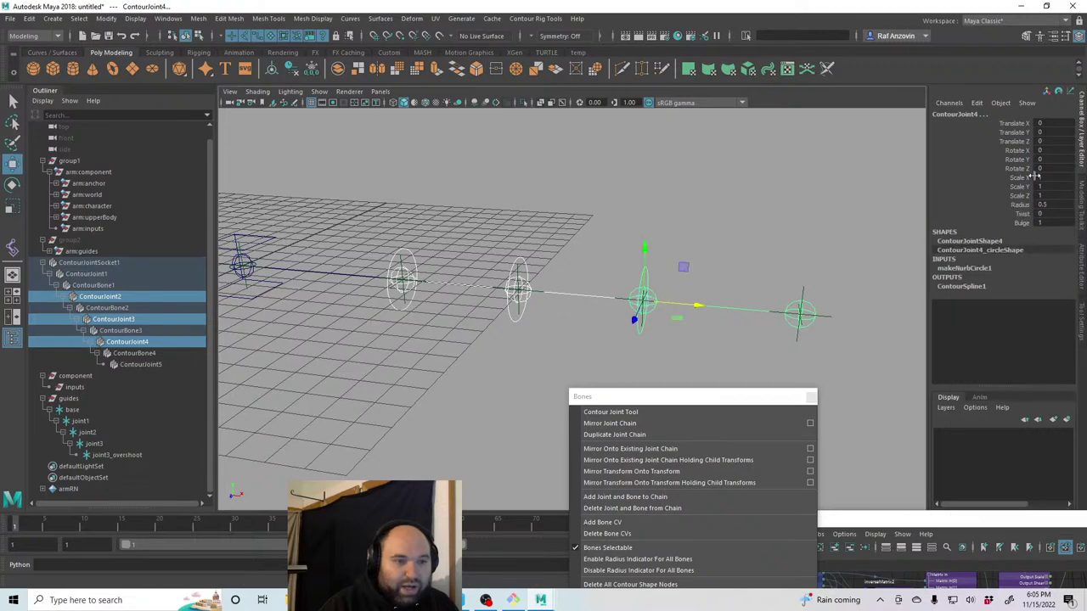
right_click(1024, 210)
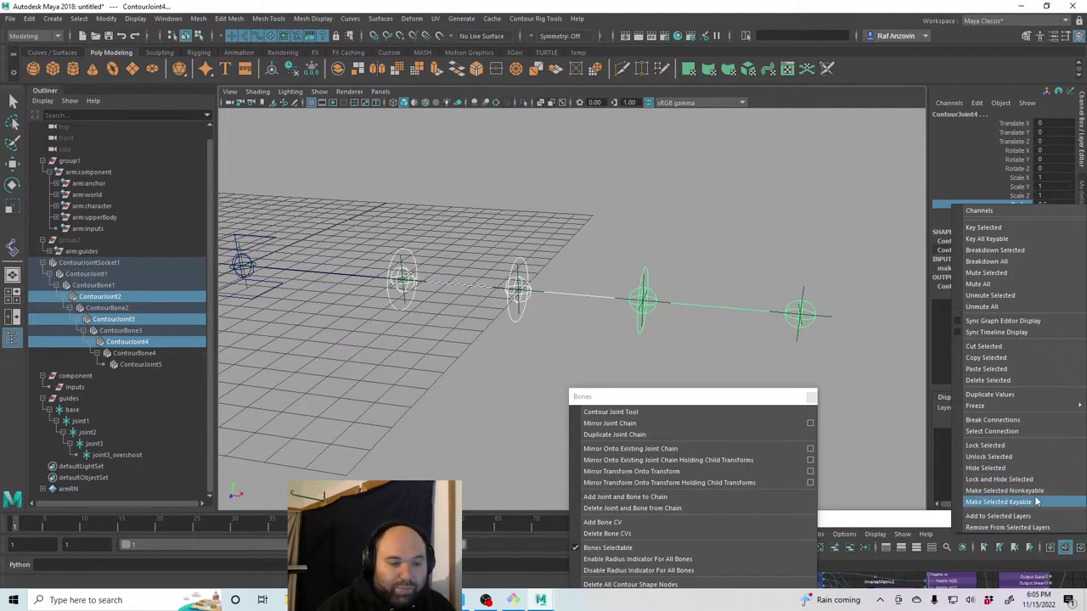
left_click(1038, 496)
left_click(1023, 224)
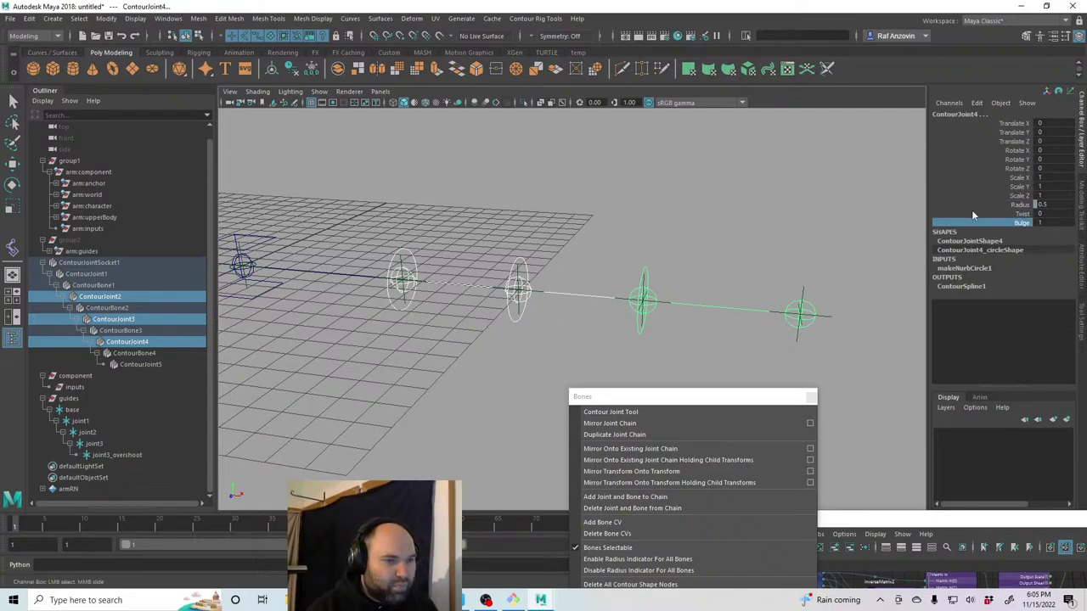
Hide the Scale X, Y and Z channels of the three selected joints, and clear the selection.
left_click_drag(1025, 180, 1023, 197)
right_click(1024, 197)
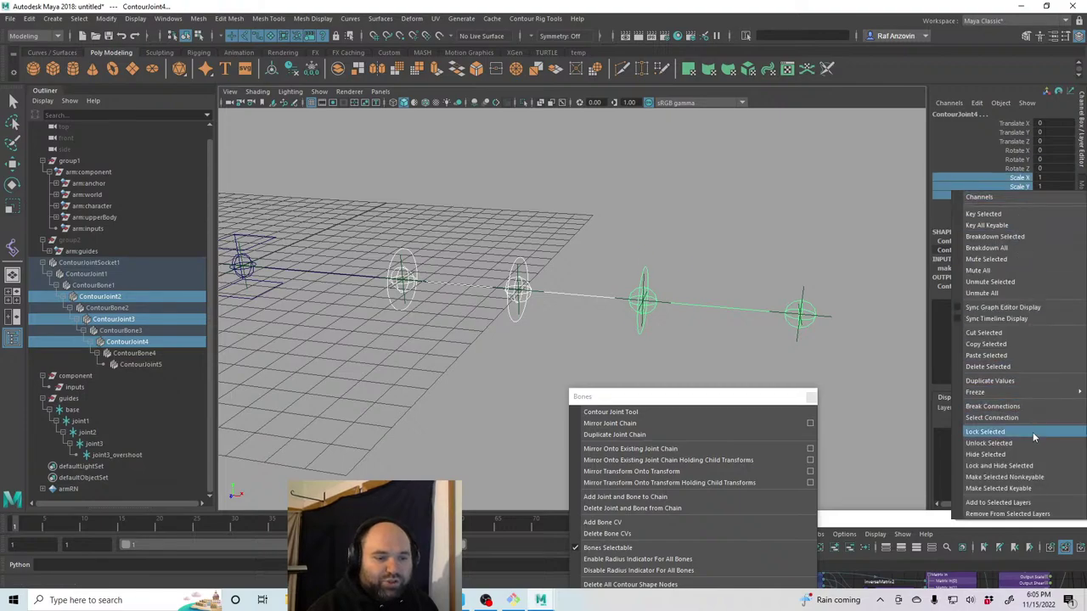
left_click(1039, 459)
left_click(754, 274)
Test moving ContourJoint4 freely with the Move tool, undo the move and clear the selection.
left_click(645, 293)
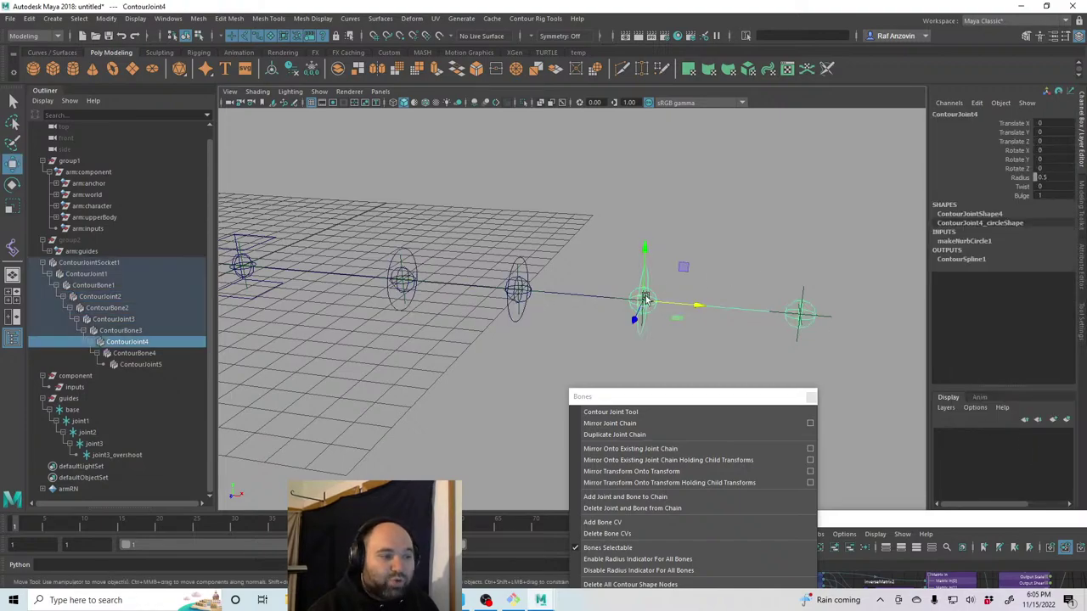
left_click_drag(645, 295, 851, 283)
key("ctrl+z")
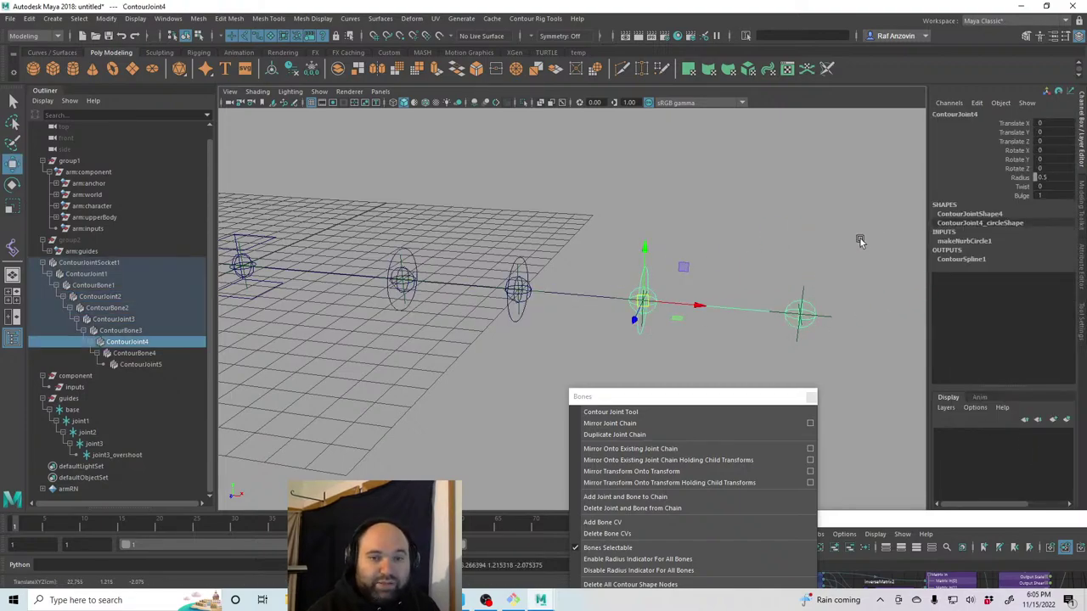
left_click(721, 162)
Test selecting ContourJoint4 and ContourJoint3 through their circle shapes, and clear the selection.
mouse_move(582, 279)
left_mouse_down("alt")
mouse_move(589, 286)
mouse_move(578, 259)
left_mouse_up("alt")
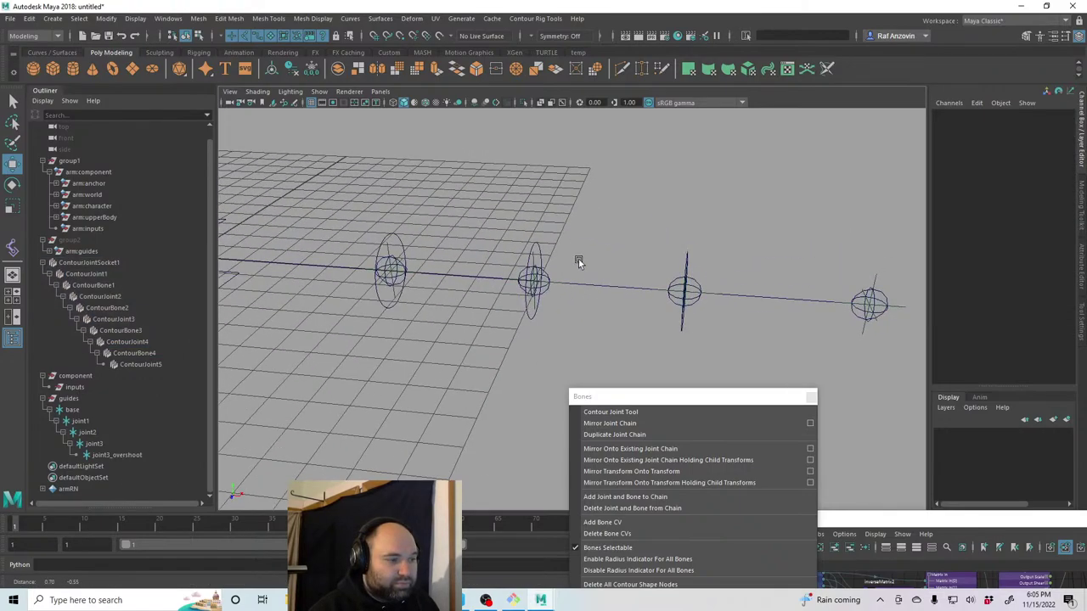
left_click(691, 251)
left_click(575, 264)
left_click(541, 248)
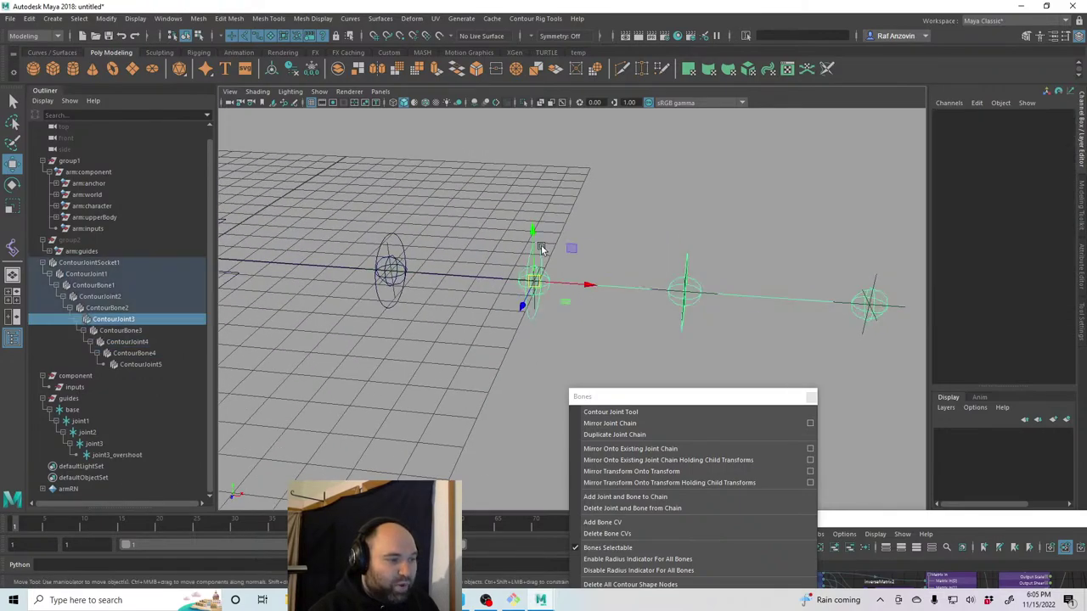
left_click(459, 208)
Collapse the ContourJointSocket1, group1, group2 and guides hierarchies in the Outliner.
left_click(42, 264)
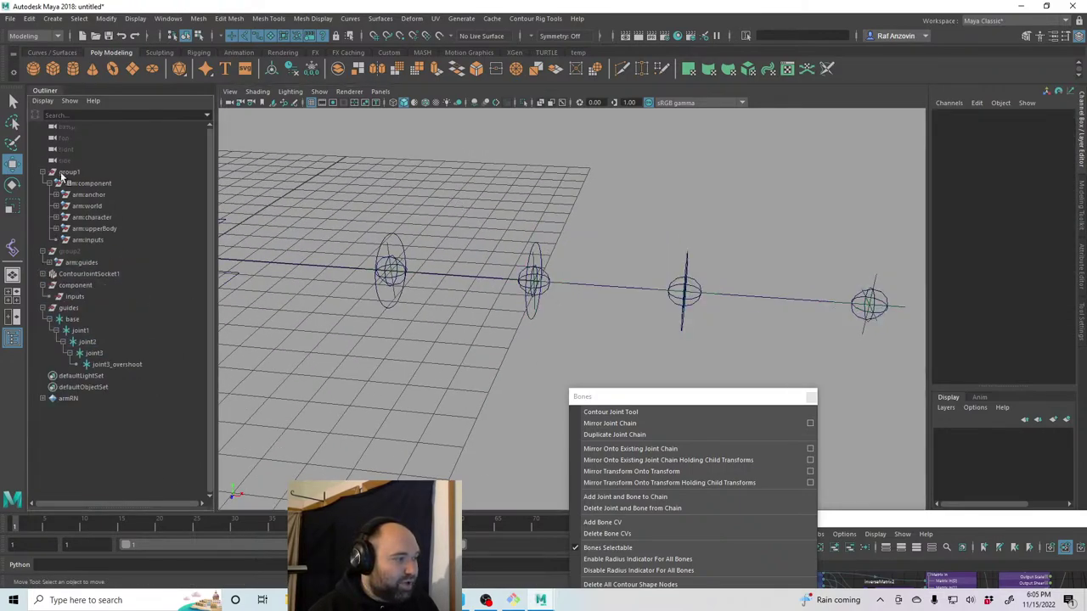
left_click(42, 172)
left_click(43, 183)
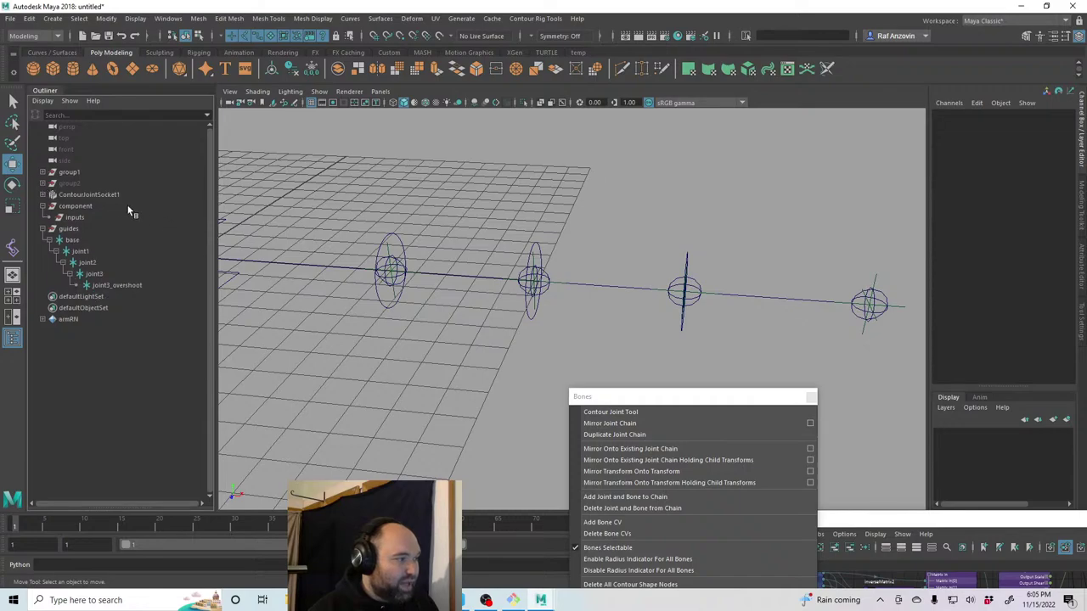
left_click(43, 228)
Hide the guides group in the scene.
left_click(76, 230)
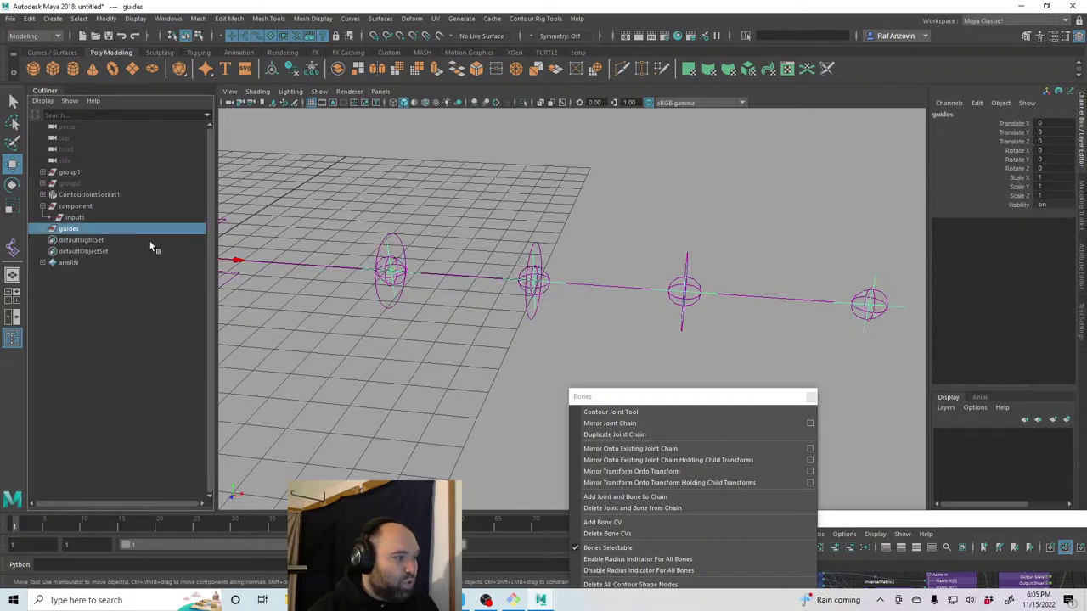
left_click_drag(586, 331, 523, 332, "alt")
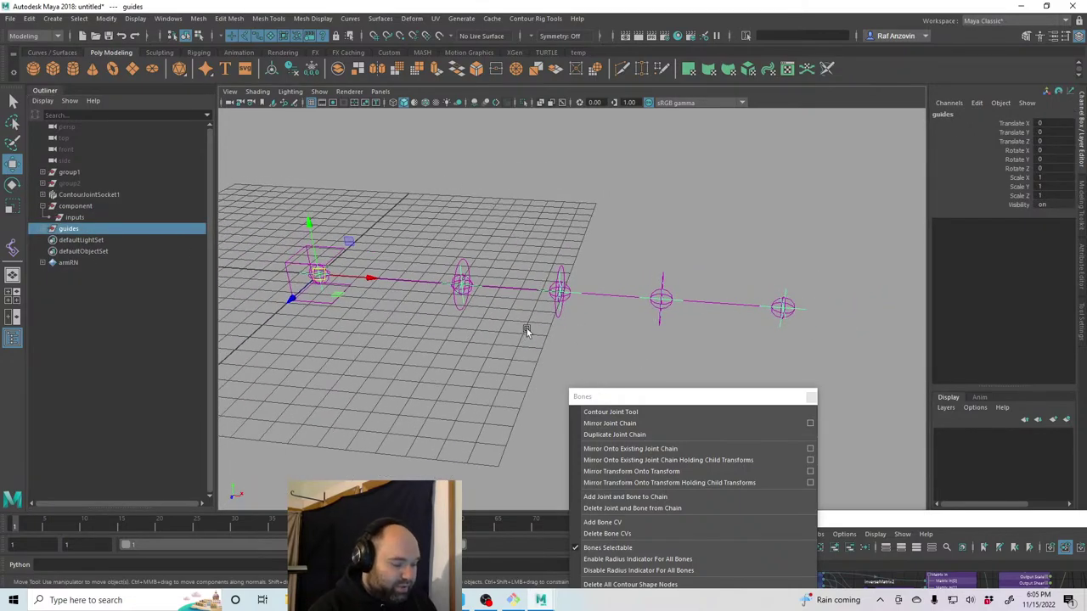
key("ctrl+h")
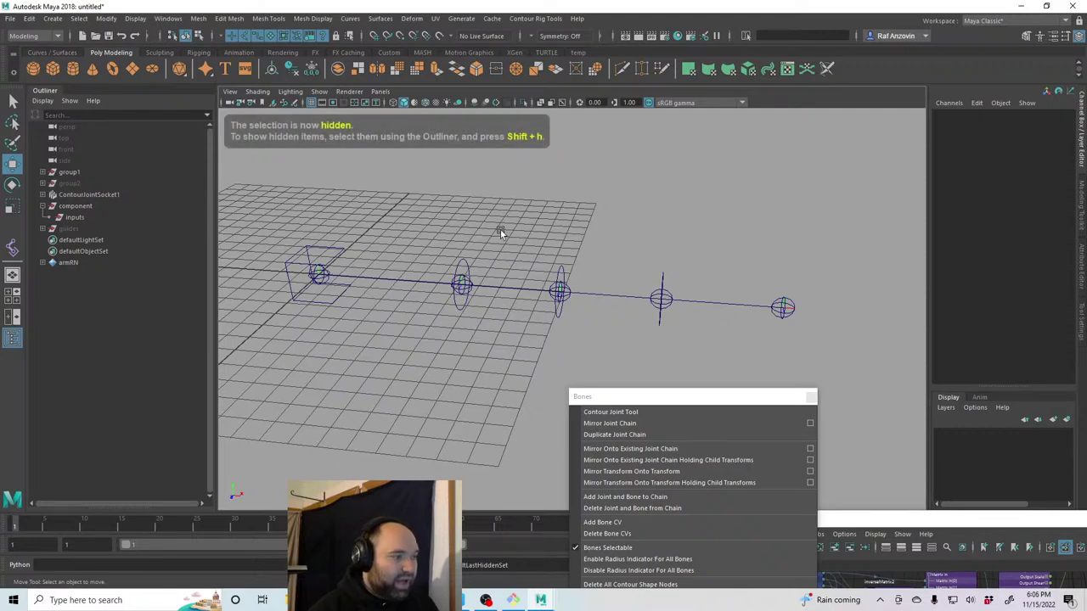
Turn off the display of Joints in the viewport so only the circle controls are drawn.
left_click_drag(457, 215, 404, 186, "alt")
left_click(319, 91)
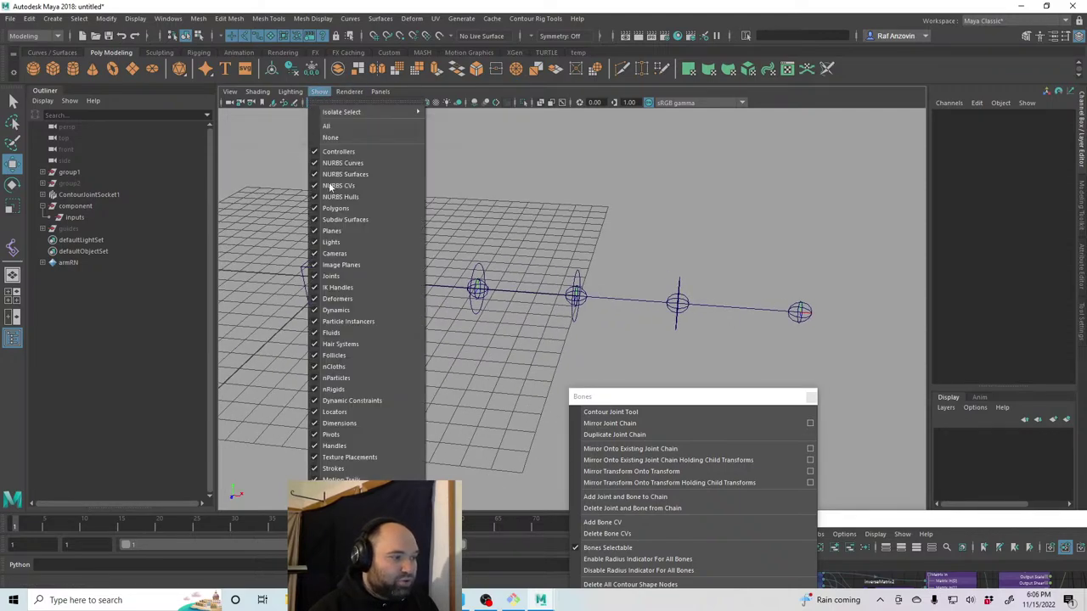
left_click(360, 277)
Test rotating ContourJoint3 through its circle control, restore its pose and clear the selection.
left_click_drag(595, 280, 432, 298, "alt")
left_click(556, 259)
key("e")
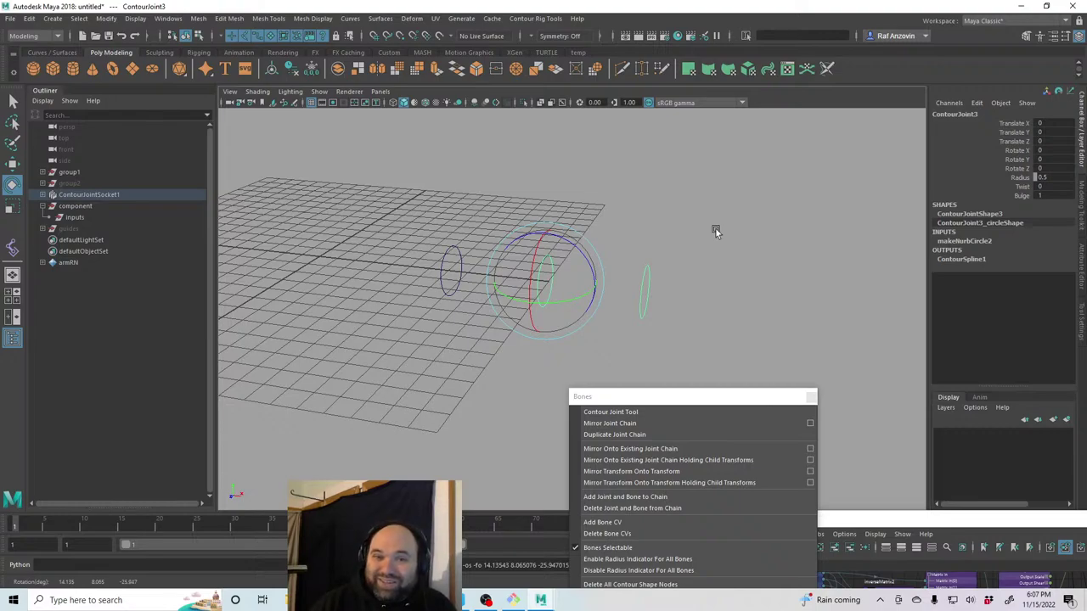
left_click(327, 187)
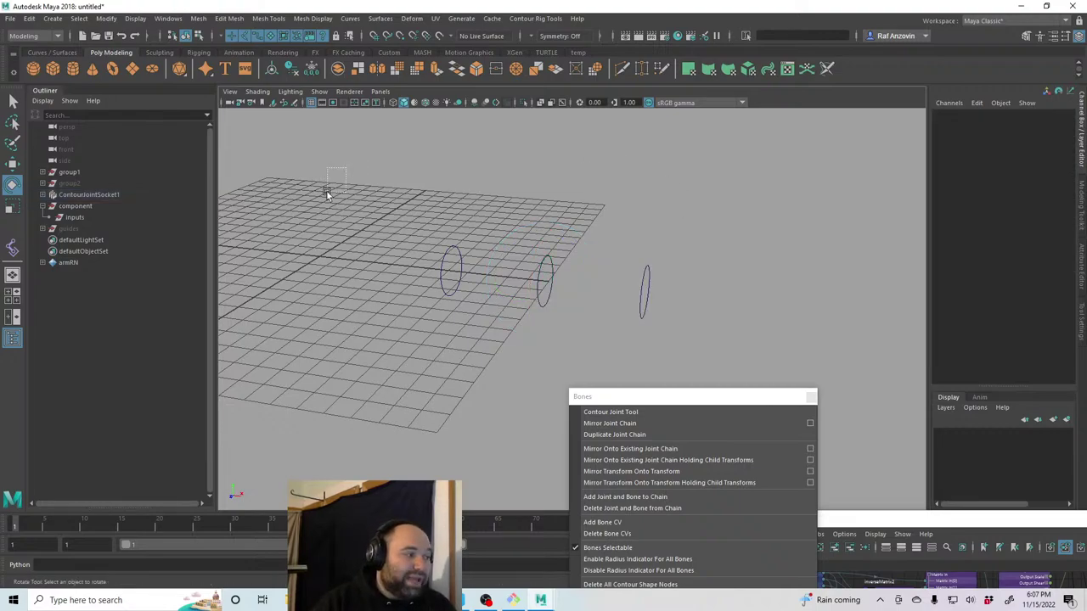
Examine how the arm:guides and arm:component hierarchies are organised, including where arm:anchor holds its ContourJointSocket.
left_click(106, 195)
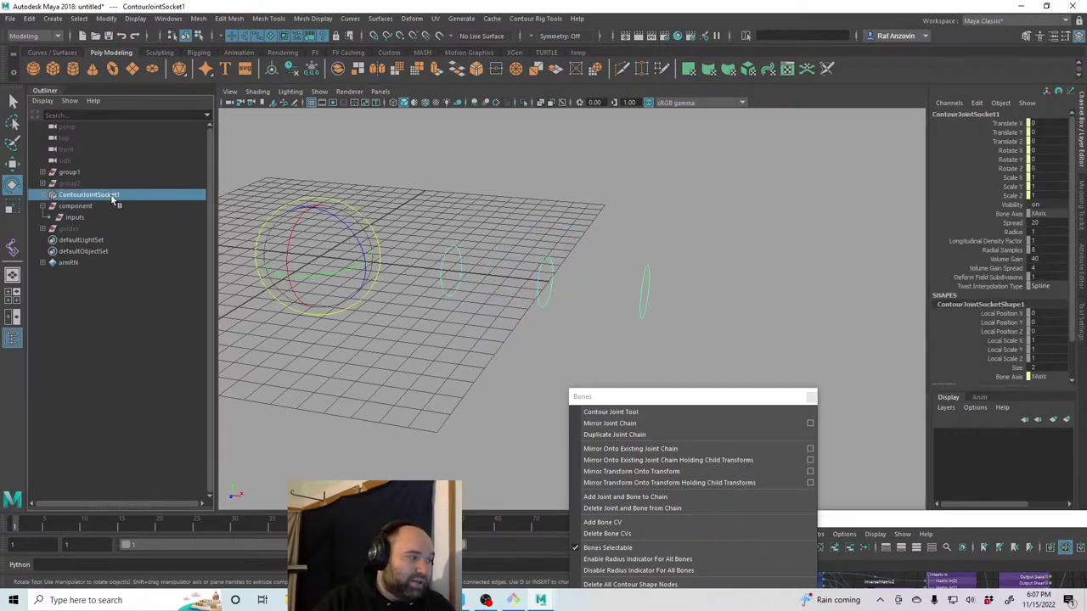
left_click(42, 183)
left_click(48, 194)
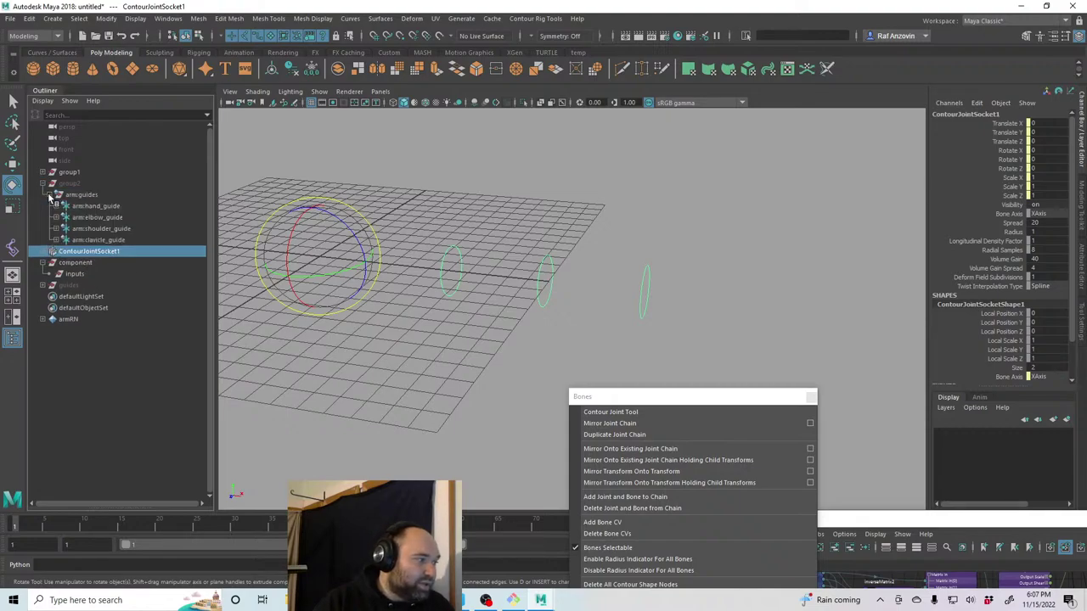
left_click(49, 194)
left_click(43, 172)
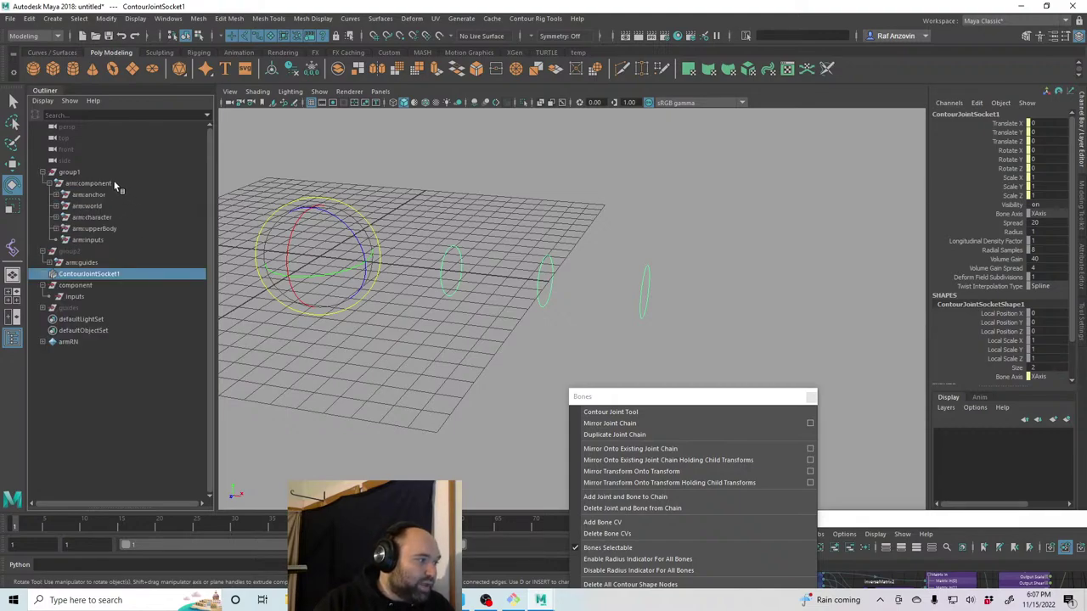
left_click(56, 194)
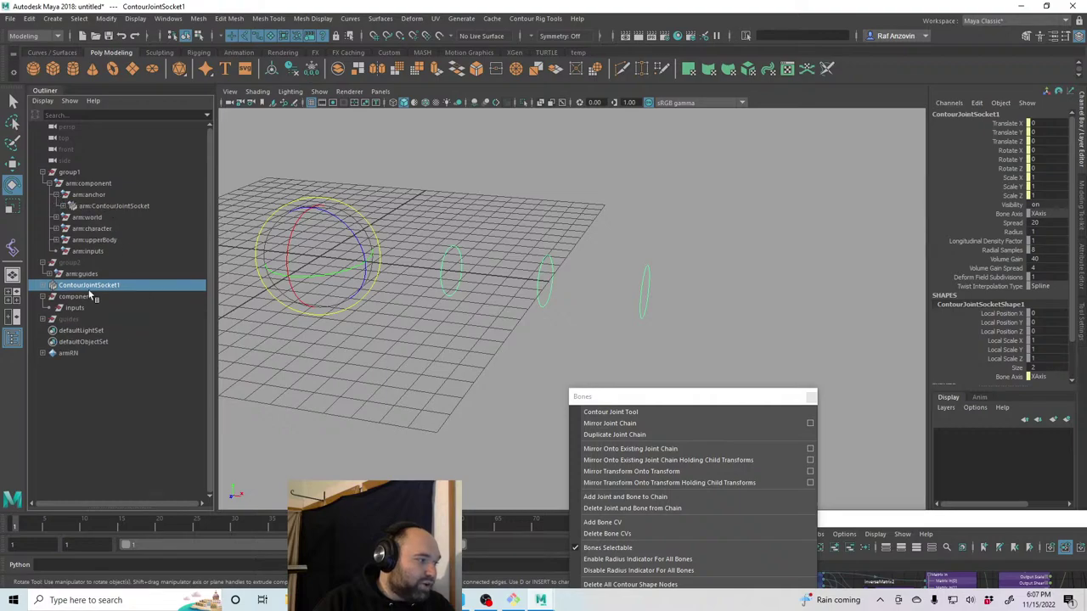
Create an empty group, parent it under component and rename it archor.
left_click(365, 180)
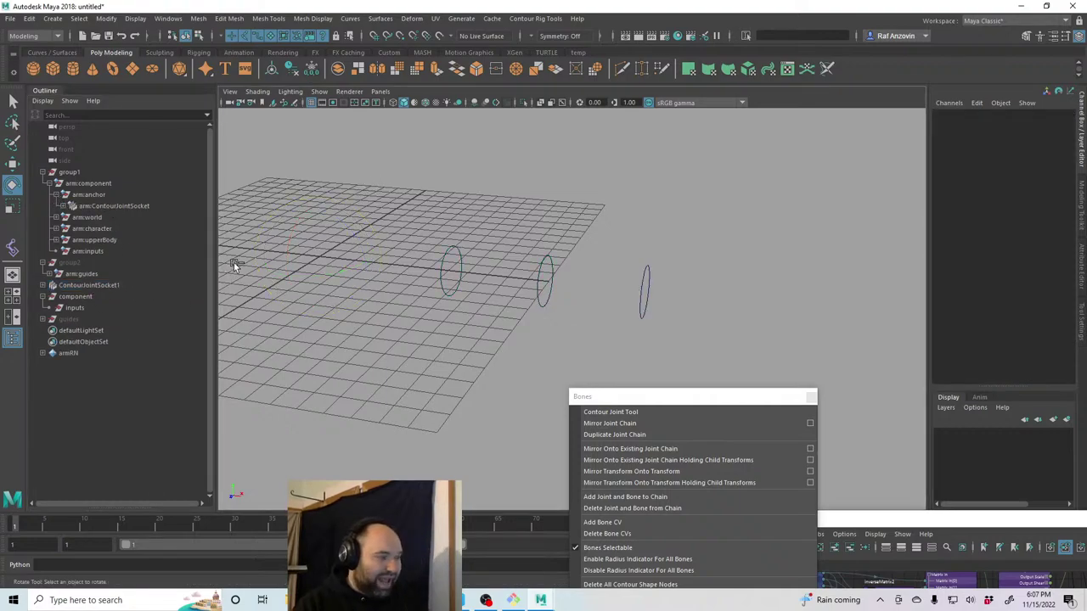
key("ctrl+g")
middle_click_drag(75, 329, 81, 320)
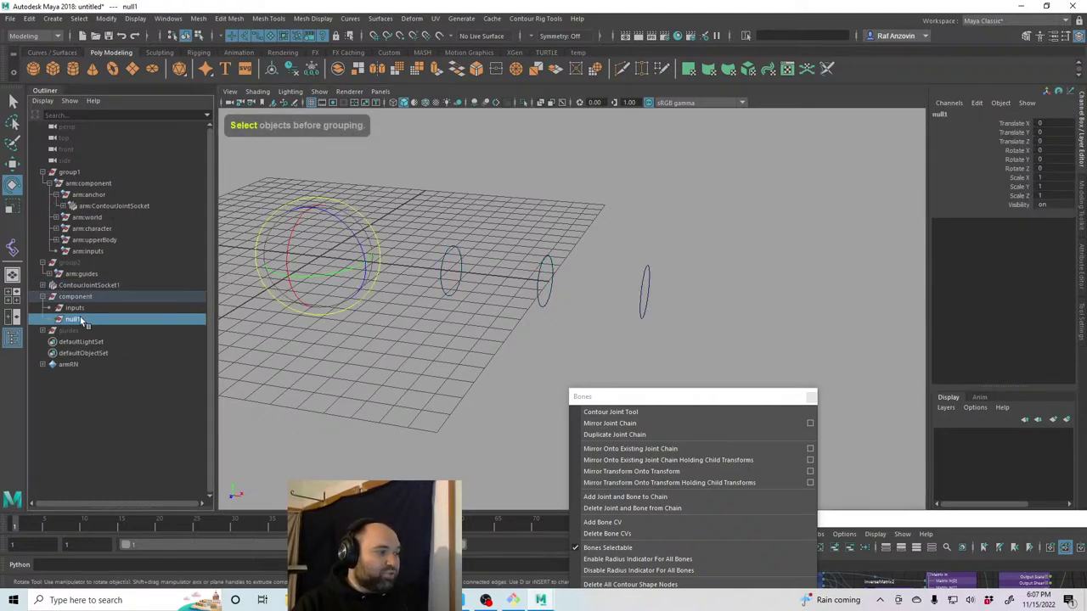
double_click(74, 319)
type("archor")
key("Return")
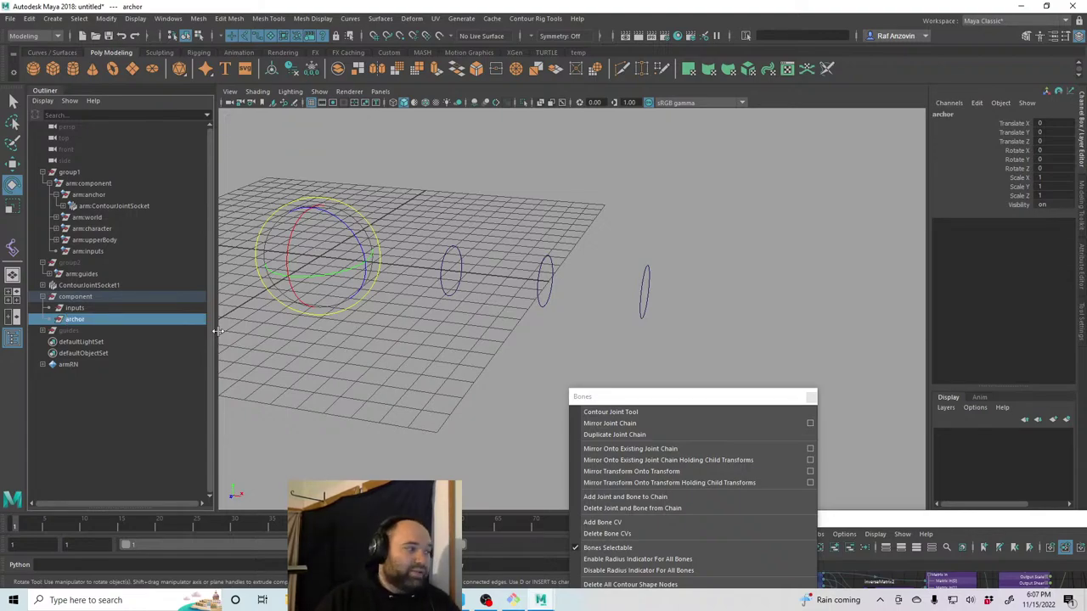
Parent ContourJointSocket1 under the archor group, and clear the selection.
left_click(111, 283)
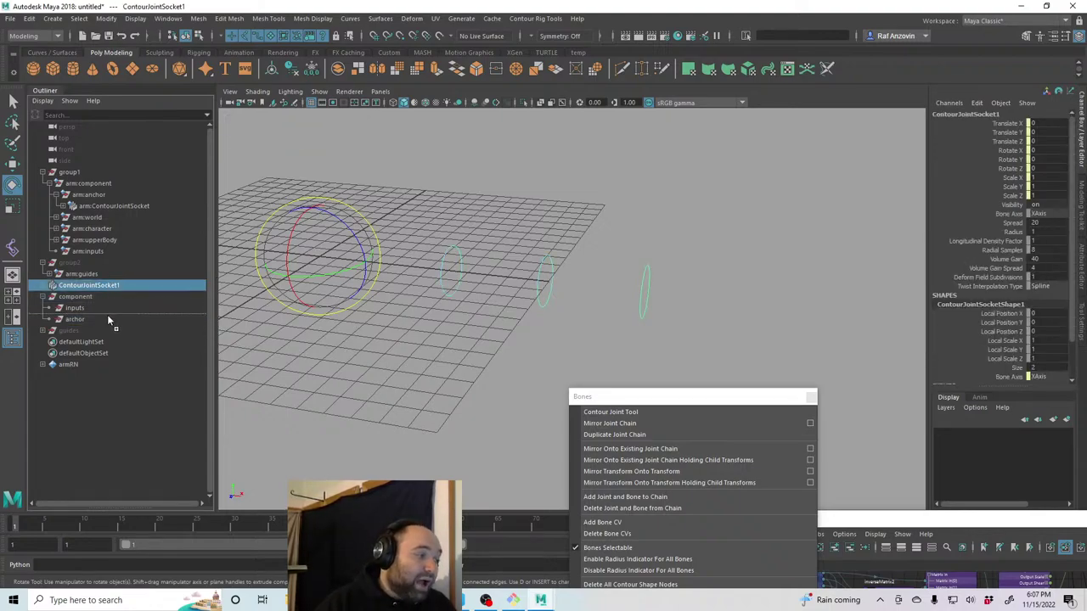
middle_click_drag(109, 321, 109, 320)
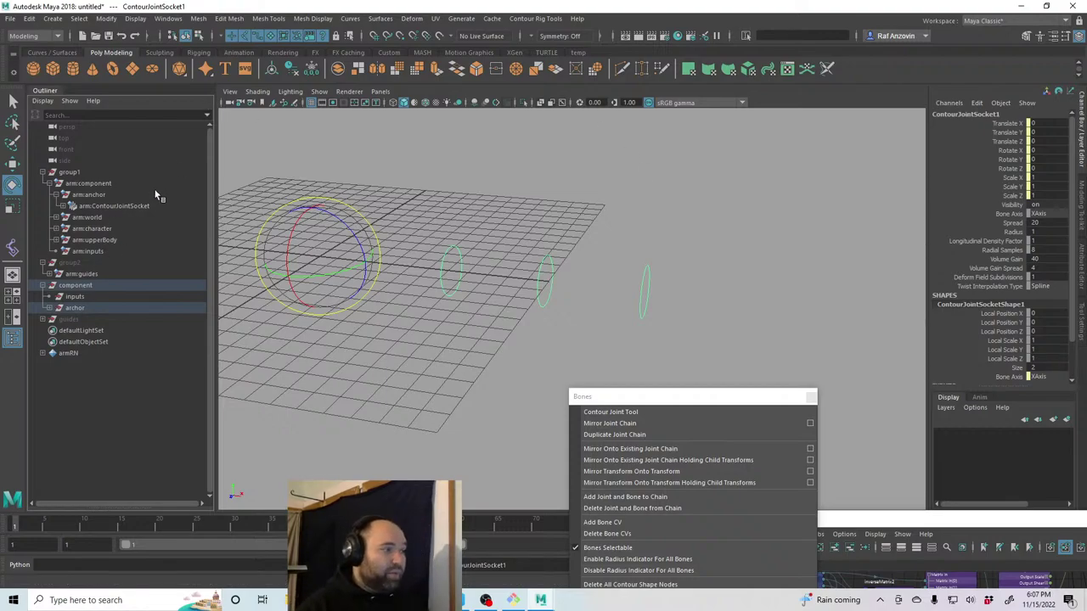
left_click(446, 177)
Unhide the guides group, and clear the selection.
left_click(15, 164)
left_click_drag(609, 190, 476, 295, "alt")
left_click(67, 319)
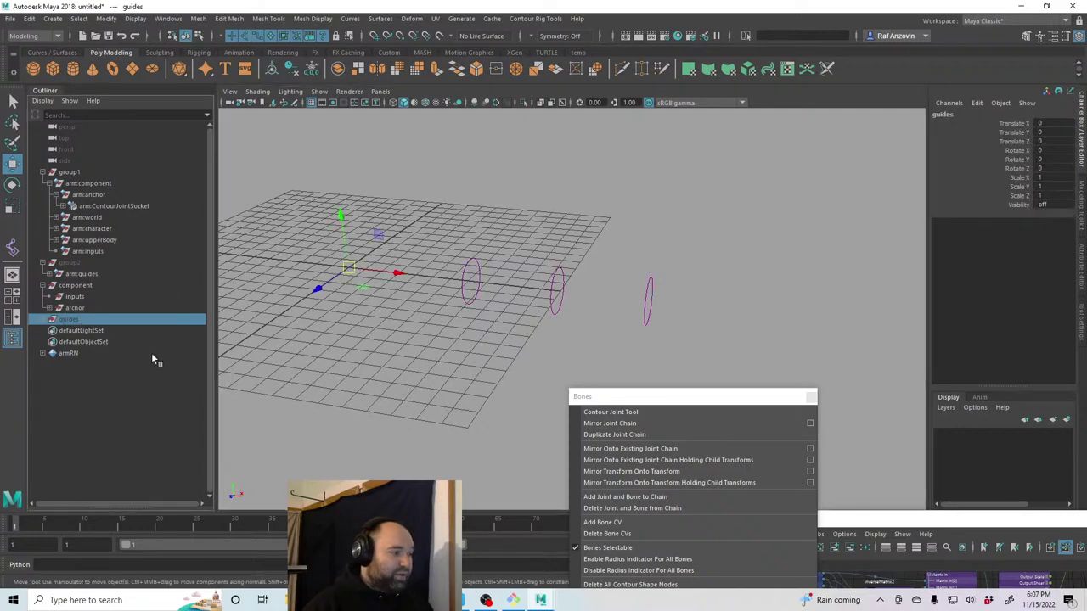
key("shift+h")
left_click(407, 207)
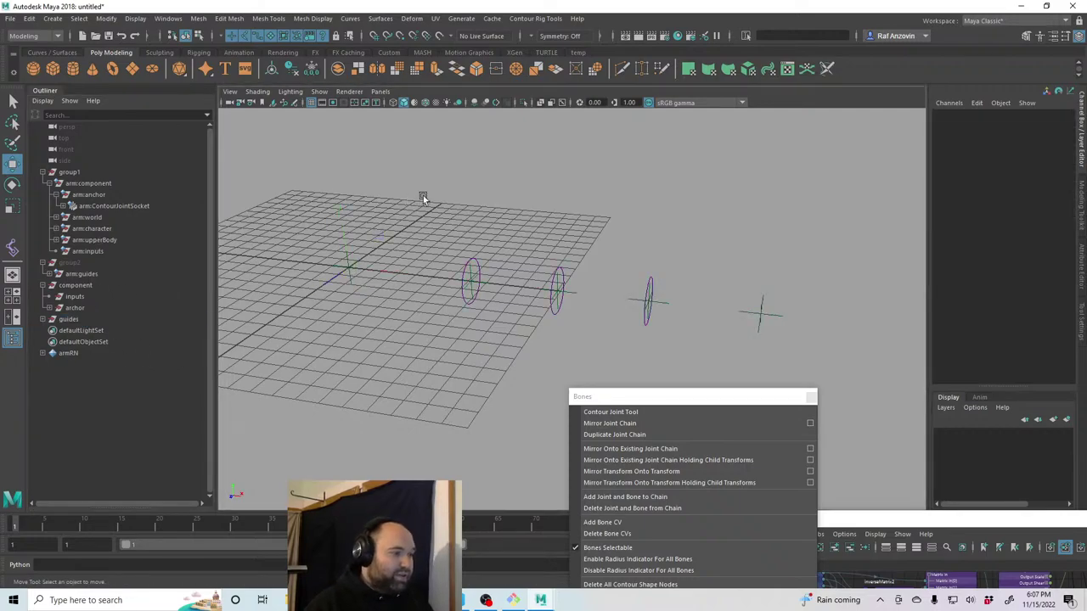
Test moving and rotating the base guide to see the chain follow, and undo the changes.
left_click(345, 255)
key("e")
mouse_move(367, 255)
left_mouse_down()
mouse_move(400, 255)
mouse_move(376, 214)
left_mouse_up()
key("ctrl+z")
key("ctrl+z")
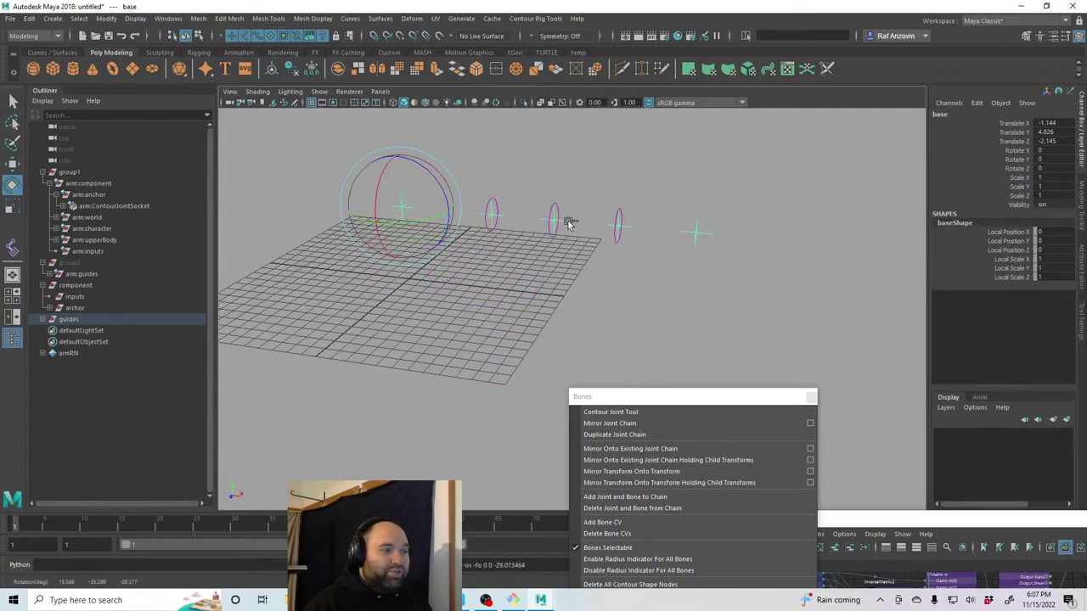
key("ctrl+z")
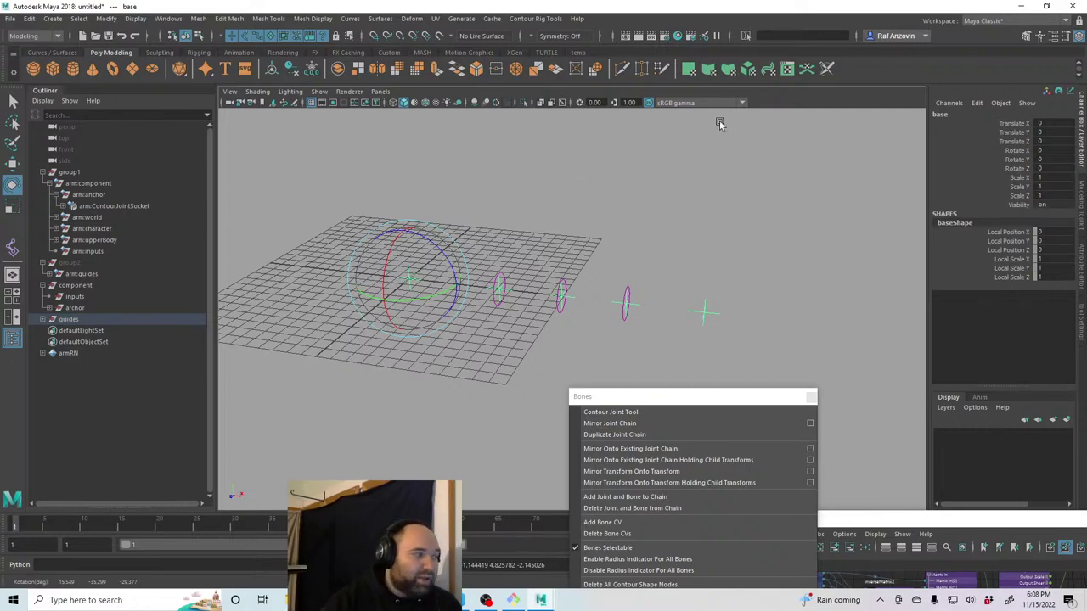
Show the inputs group's attributes in the Attribute Editor and review its extra attributes.
left_click(109, 296)
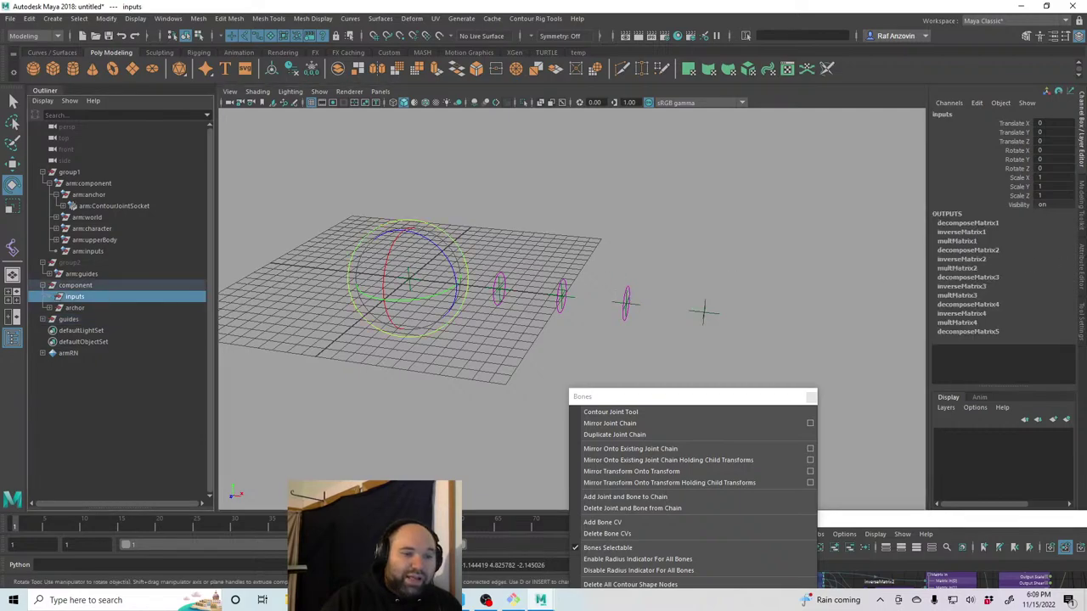
left_click(1083, 262)
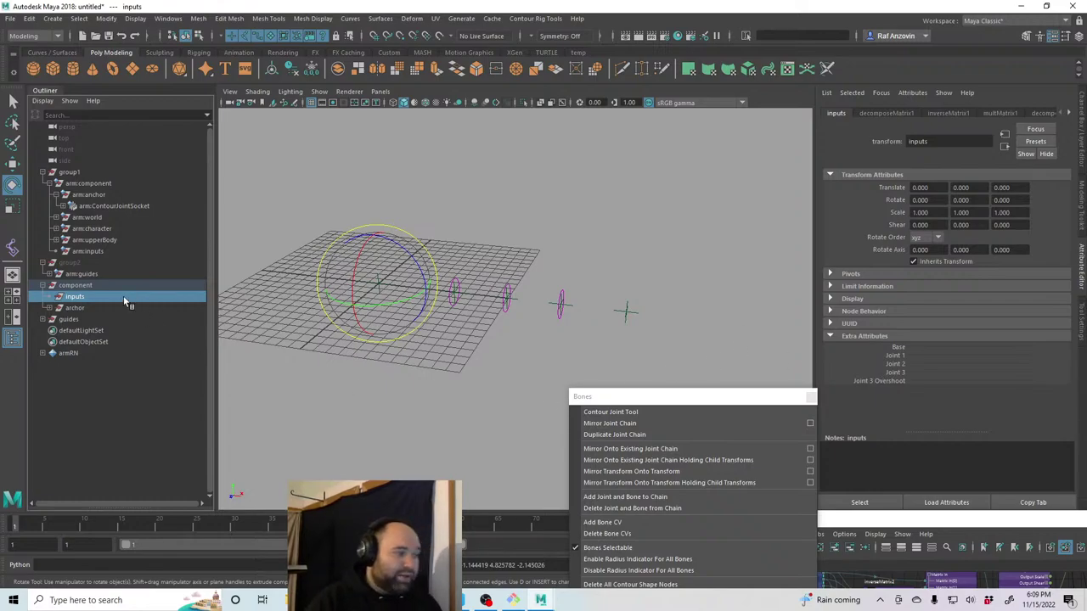
Test moving and rotating the inputs group, and undo the changes.
key("w")
left_click_drag(398, 291, 403, 243)
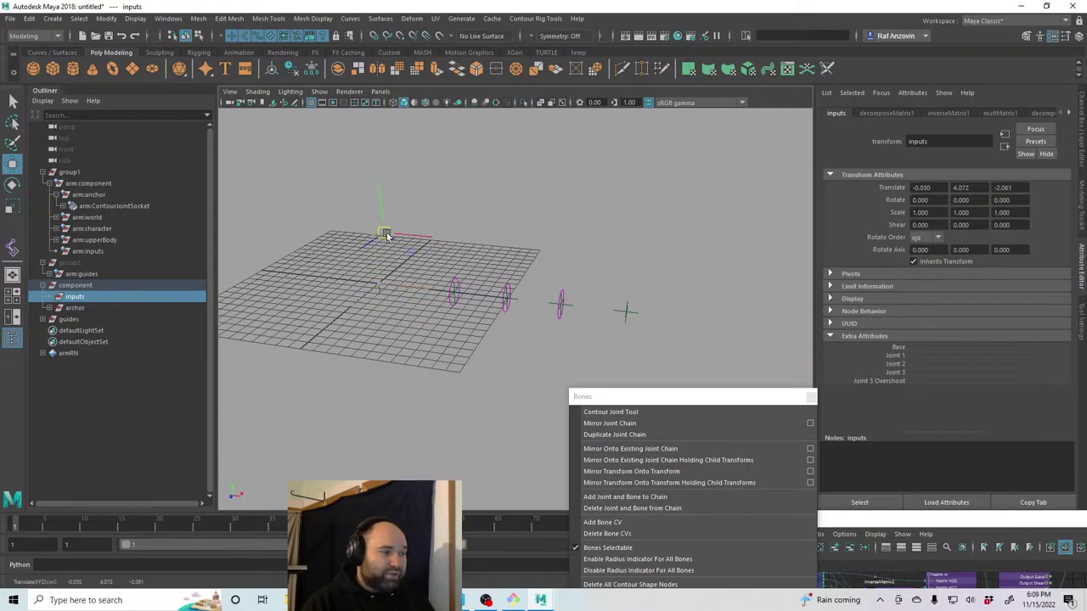
key("e")
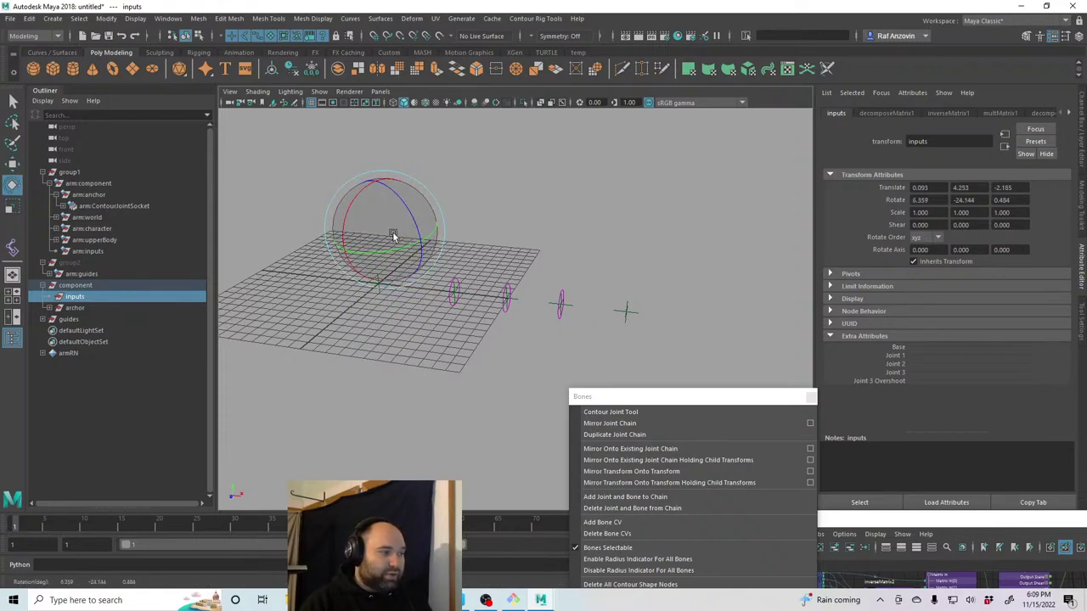
key("ctrl+z")
Test moving and rotating the archor group that holds the joint chain.
left_click(85, 308)
key("w")
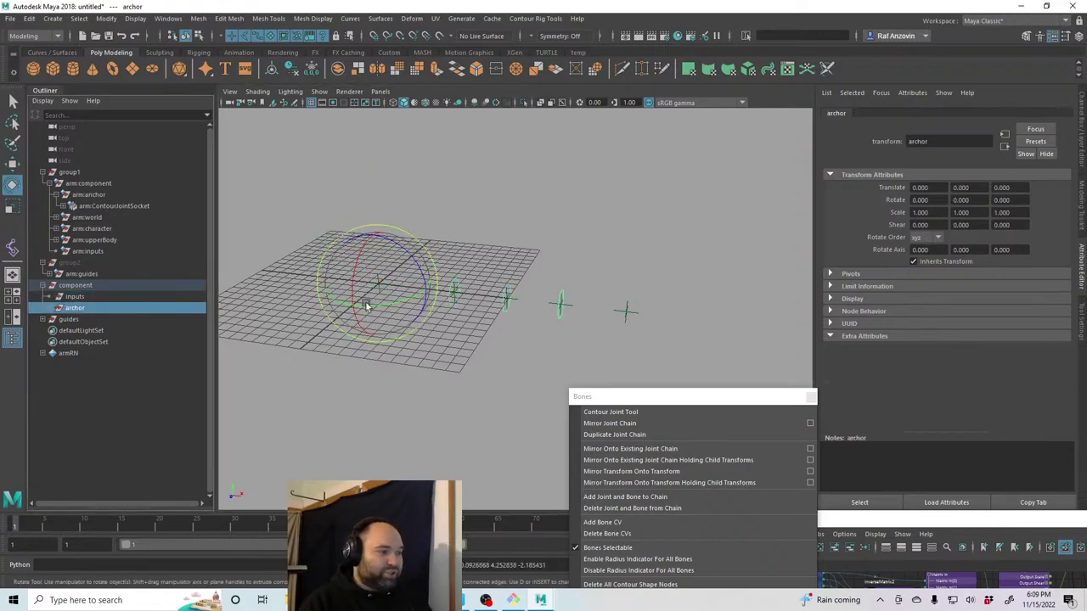
left_click_drag(382, 283, 382, 227)
left_click_drag(416, 246, 554, 226)
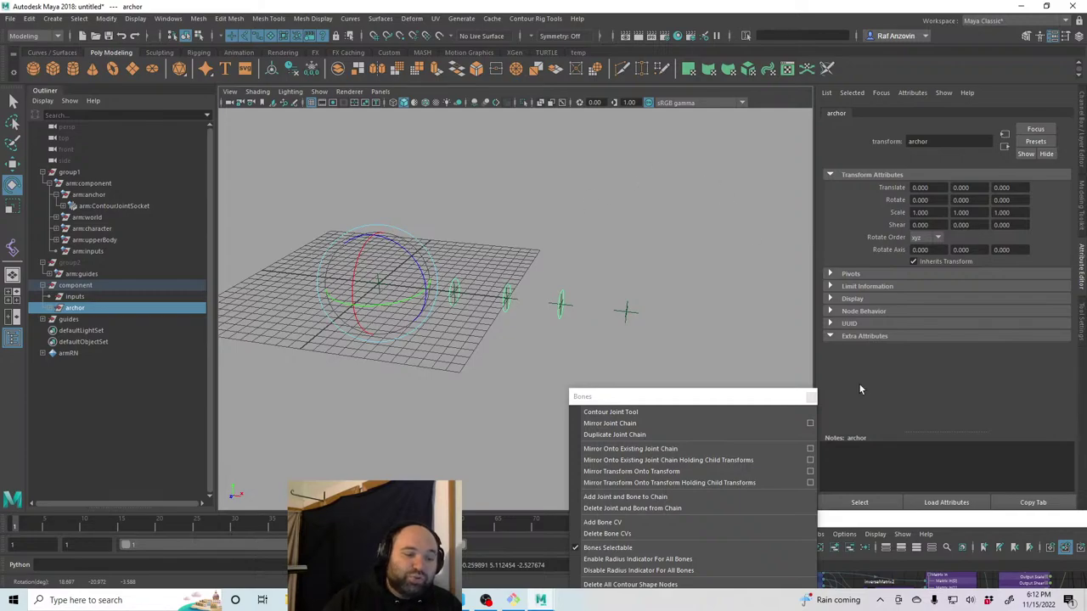
Review the whole rig network in the Node Editor and examine the inputs node's Base, Joint 1–3 and Joint 3 Overshoot connections.
left_click_drag(840, 519, 474, 126)
scroll(666, 394, "down", 5)
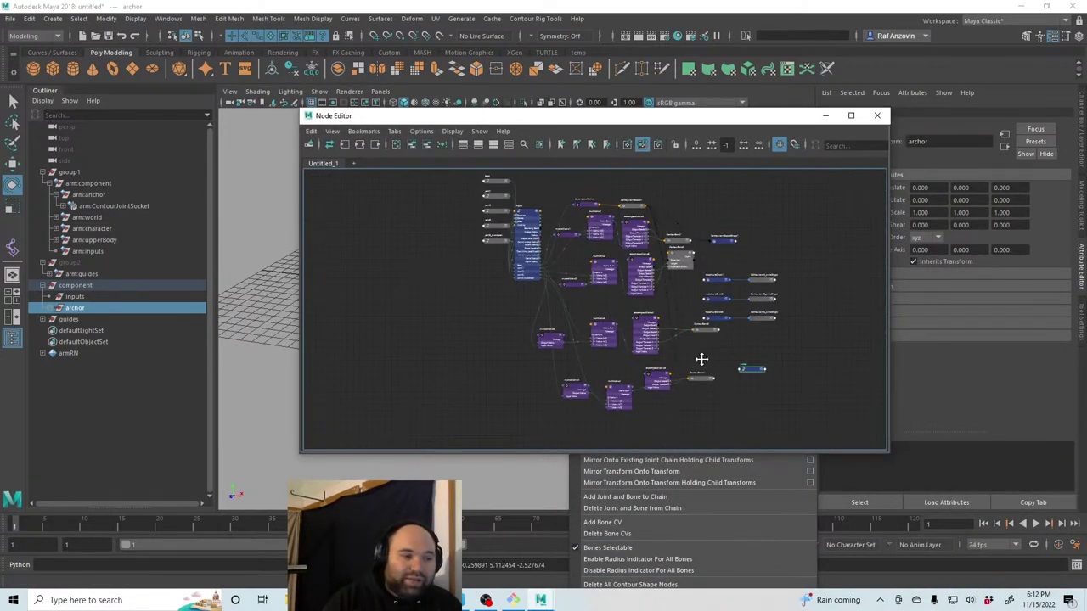
scroll(679, 370, "up", 2)
scroll(680, 370, "down", 2)
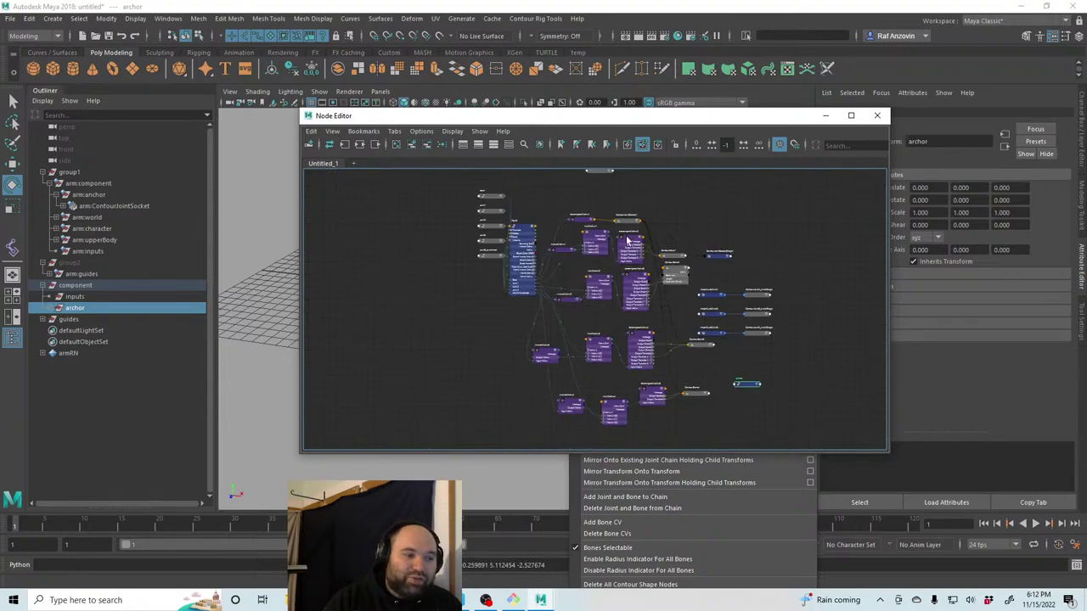
middle_click_drag(586, 294, 583, 308, "alt")
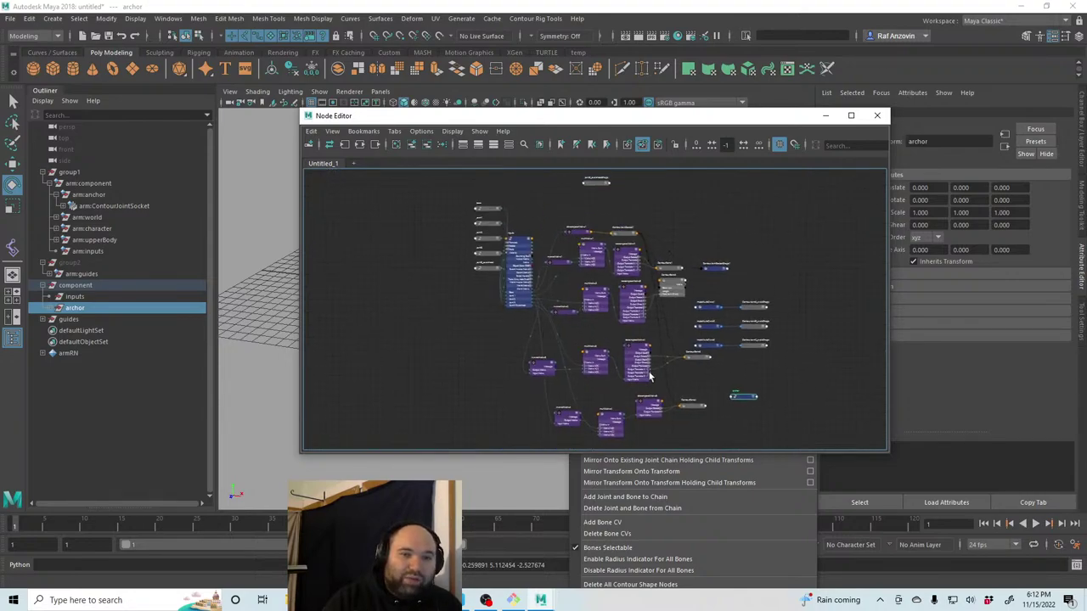
middle_click_drag(691, 384, 680, 373, "alt")
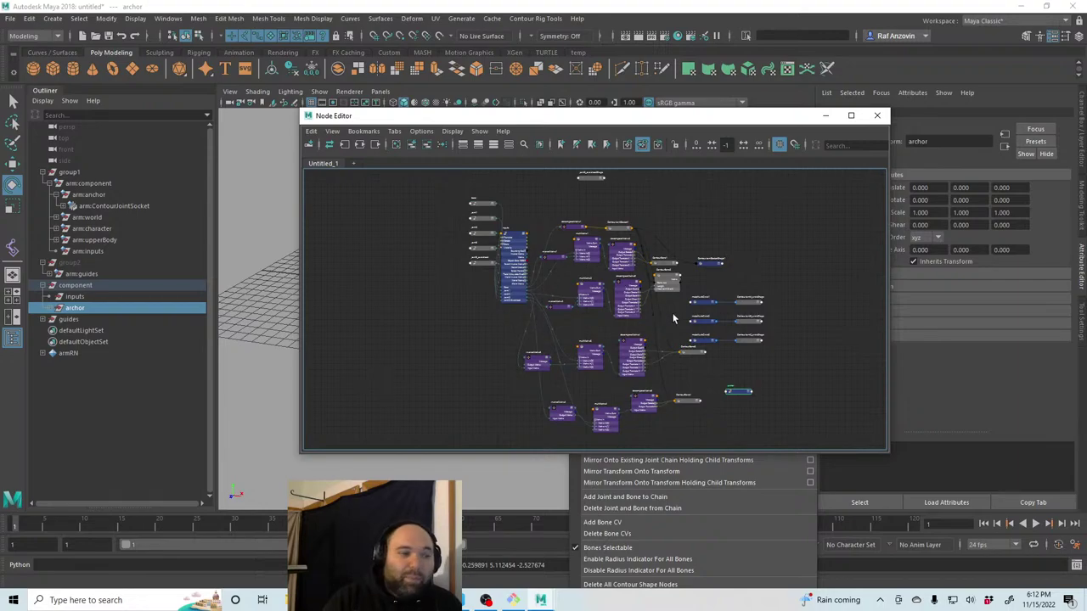
right_click_drag(675, 320, 679, 330, "alt")
middle_click_drag(679, 331, 695, 346, "alt")
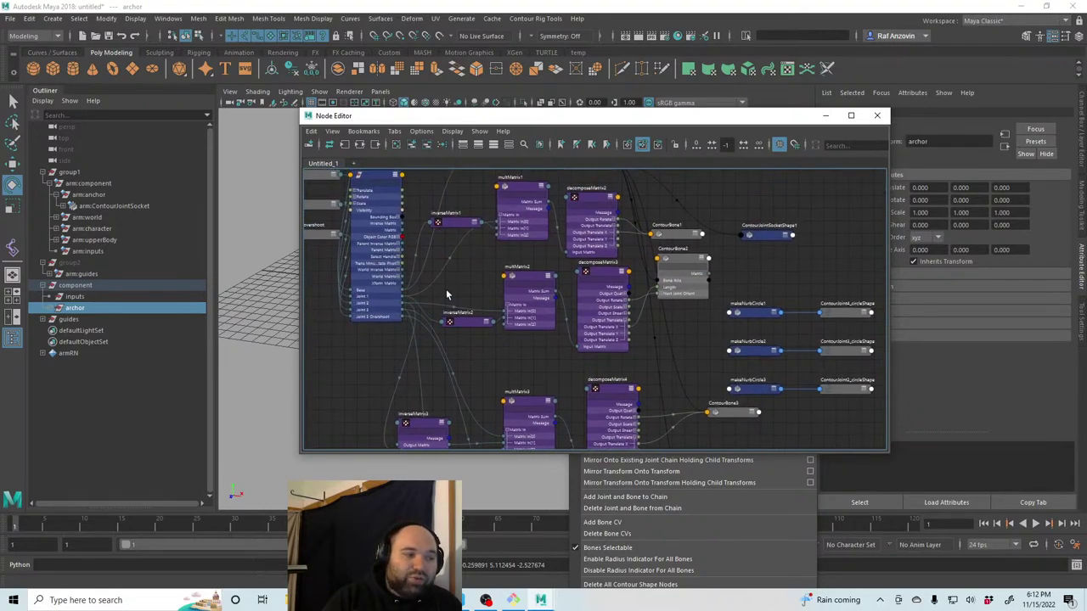
right_click_drag(444, 293, 599, 355, "alt")
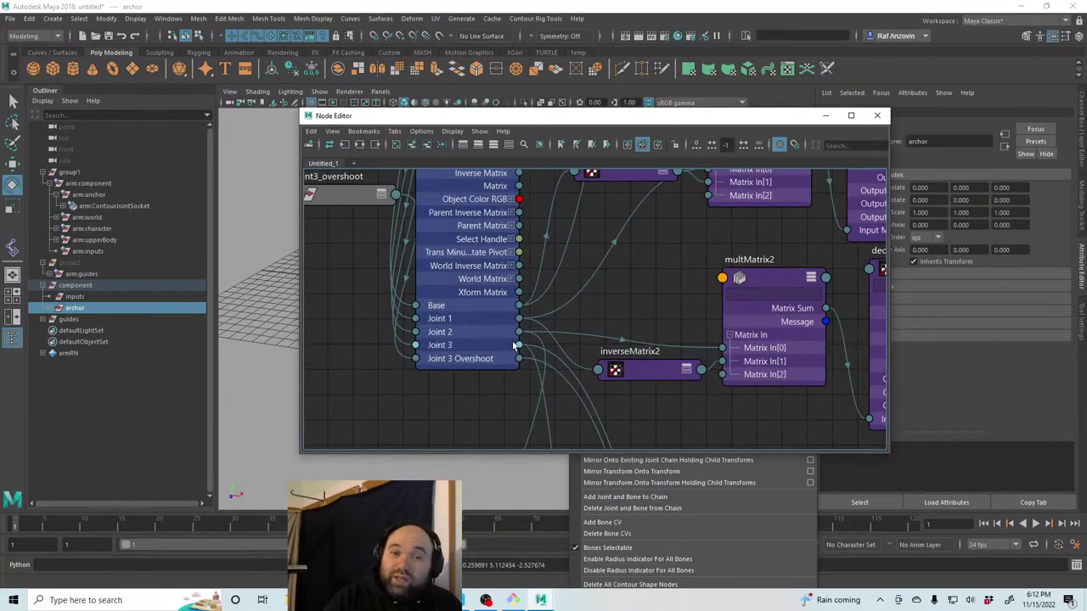
Examine how the inverseMatrix, multMatrix and decomposeMatrix node chains feed each of the ContourBone nodes.
scroll(645, 339, "down", 5)
middle_click_drag(658, 353, 623, 334, "alt")
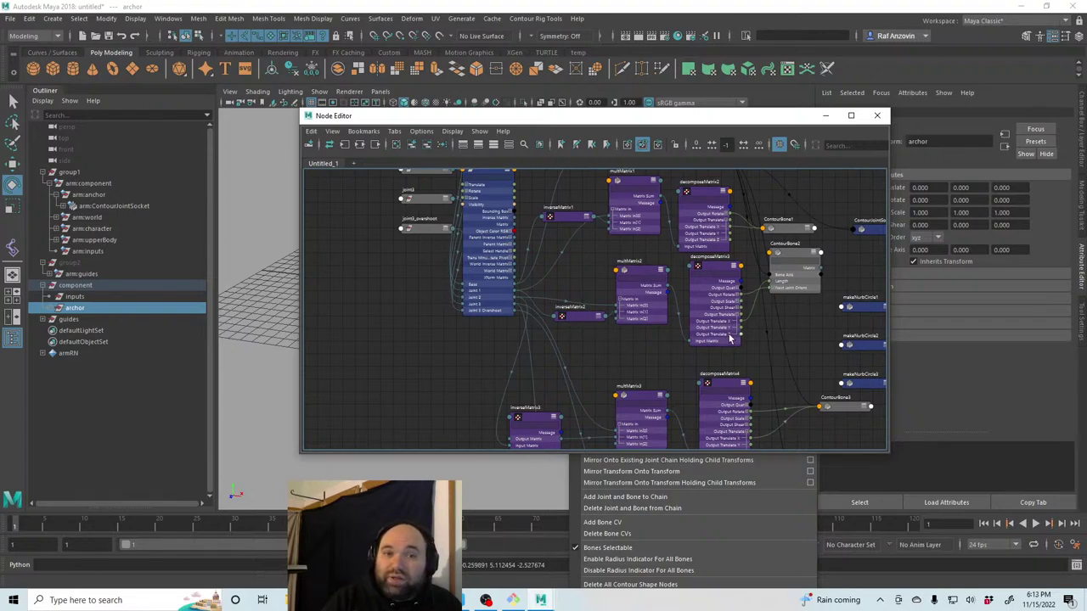
middle_click_drag(751, 346, 736, 353, "alt")
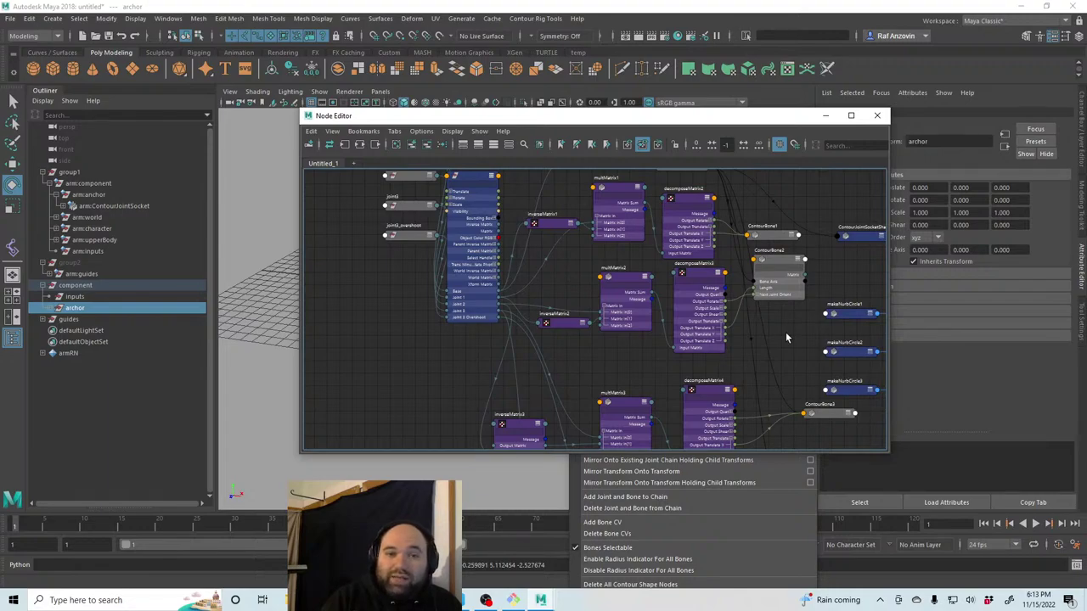
middle_click_drag(786, 337, 772, 310, "alt")
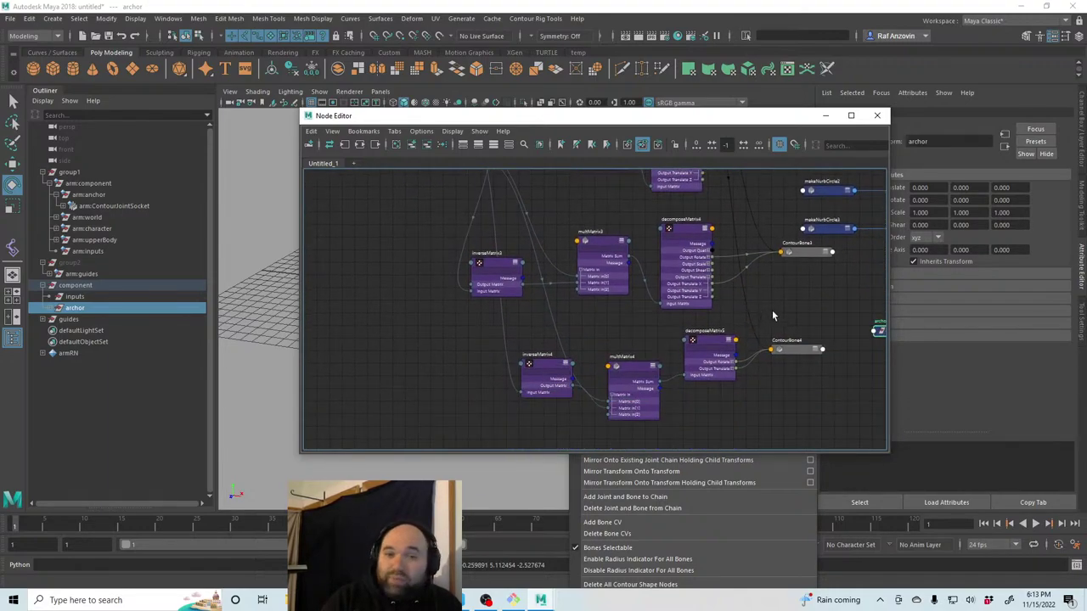
middle_click_drag(756, 379, 761, 378, "alt")
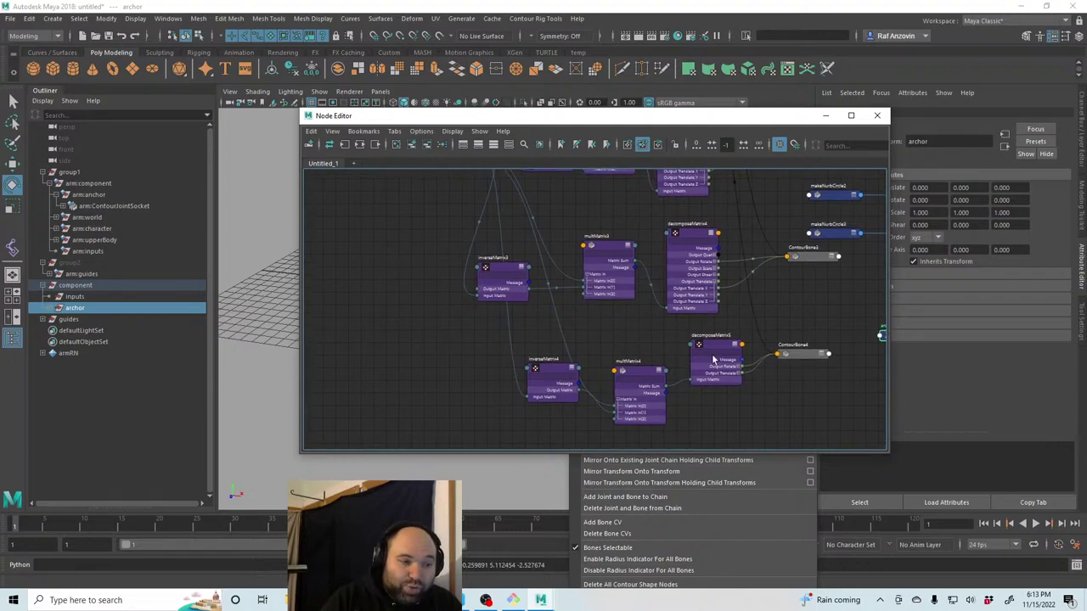
middle_click_drag(546, 170, 551, 253, "alt")
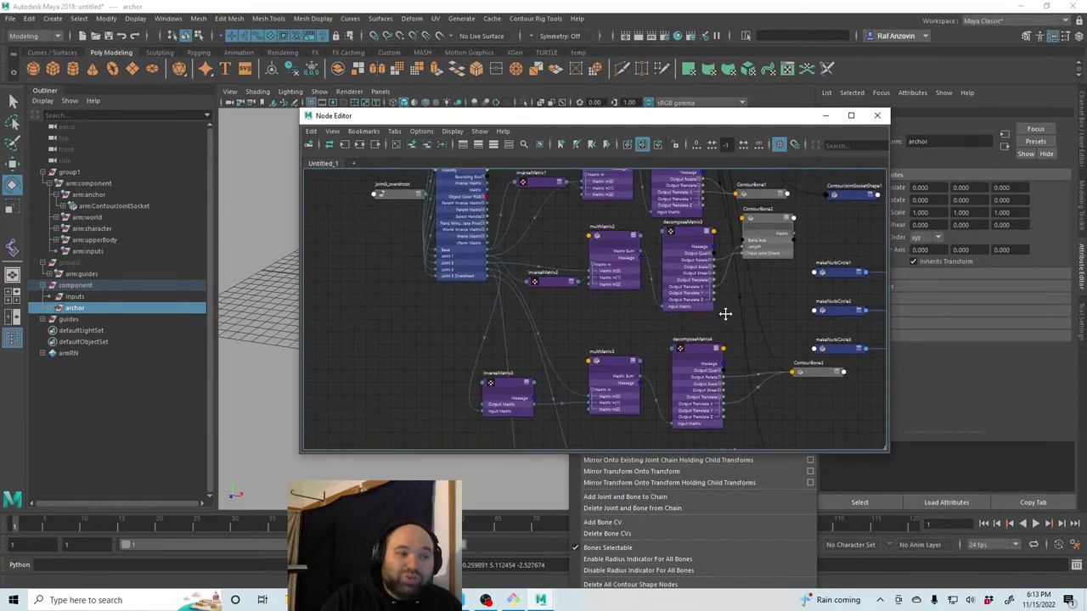
middle_click_drag(723, 311, 711, 347, "alt")
middle_click_drag(775, 335, 774, 325, "alt")
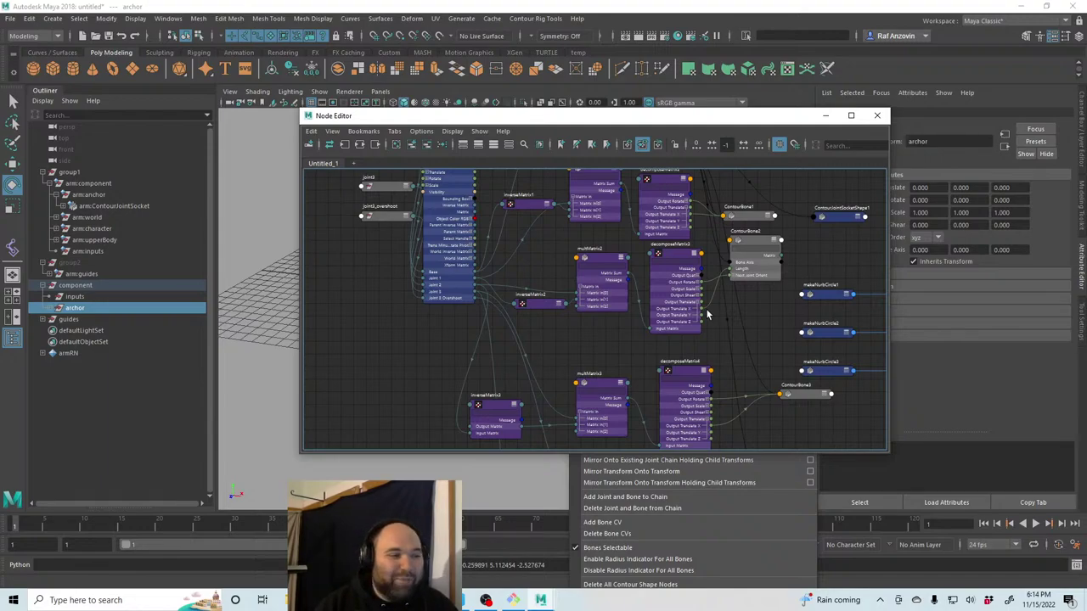
left_click_drag(604, 120, 701, 208)
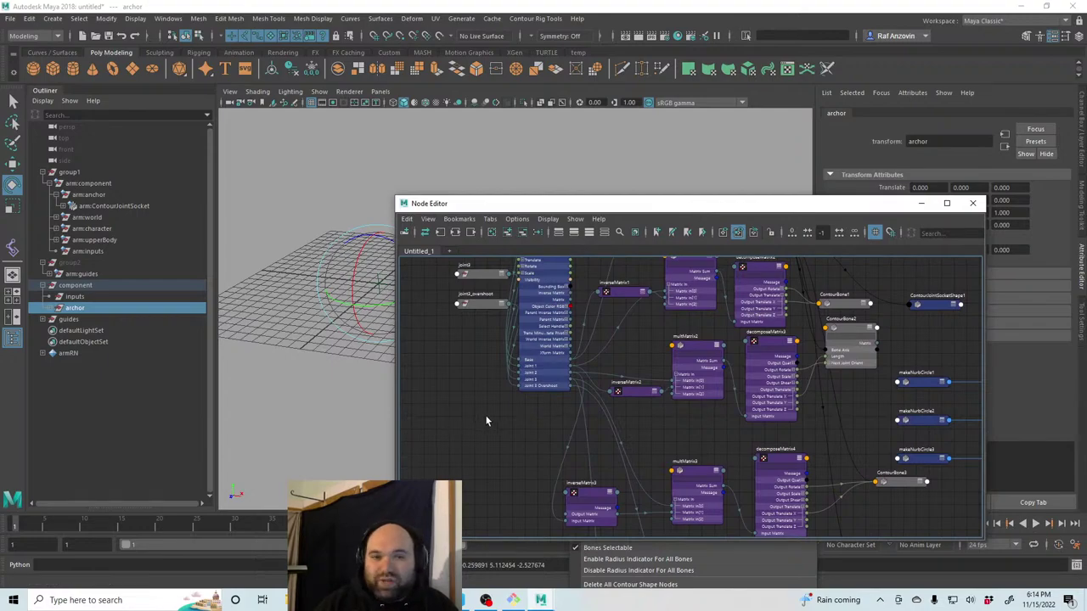